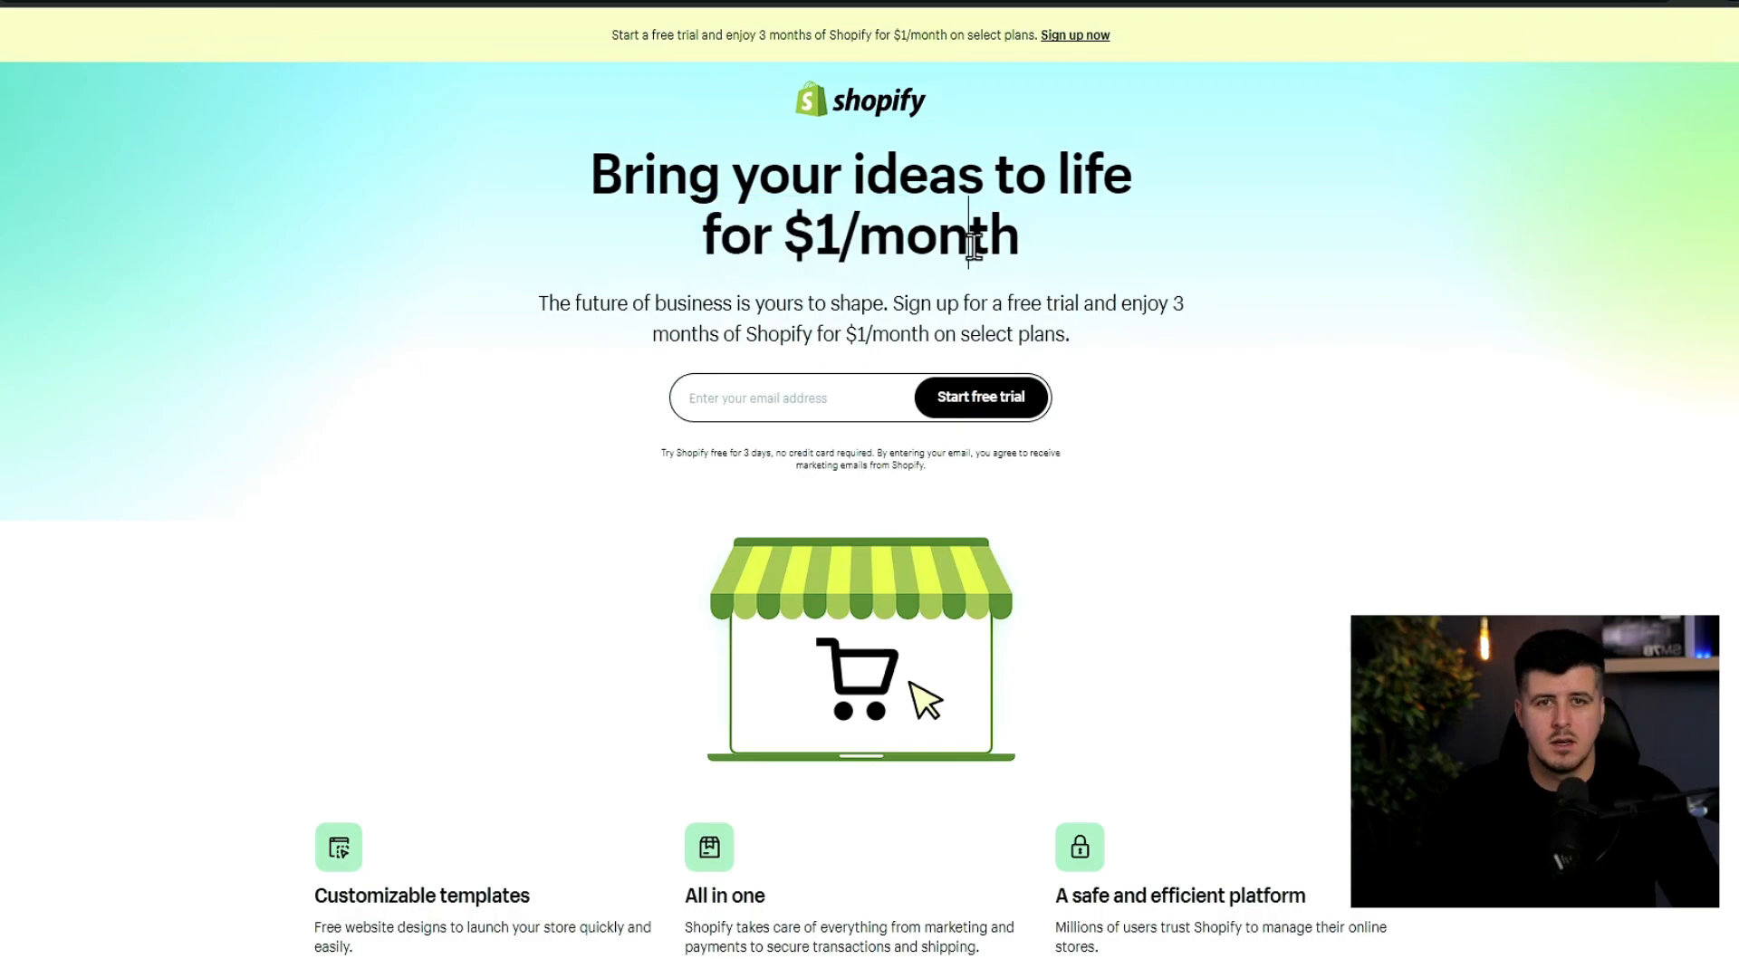
pyautogui.moveTo(590, 177); pyautogui.dragTo(874, 247)
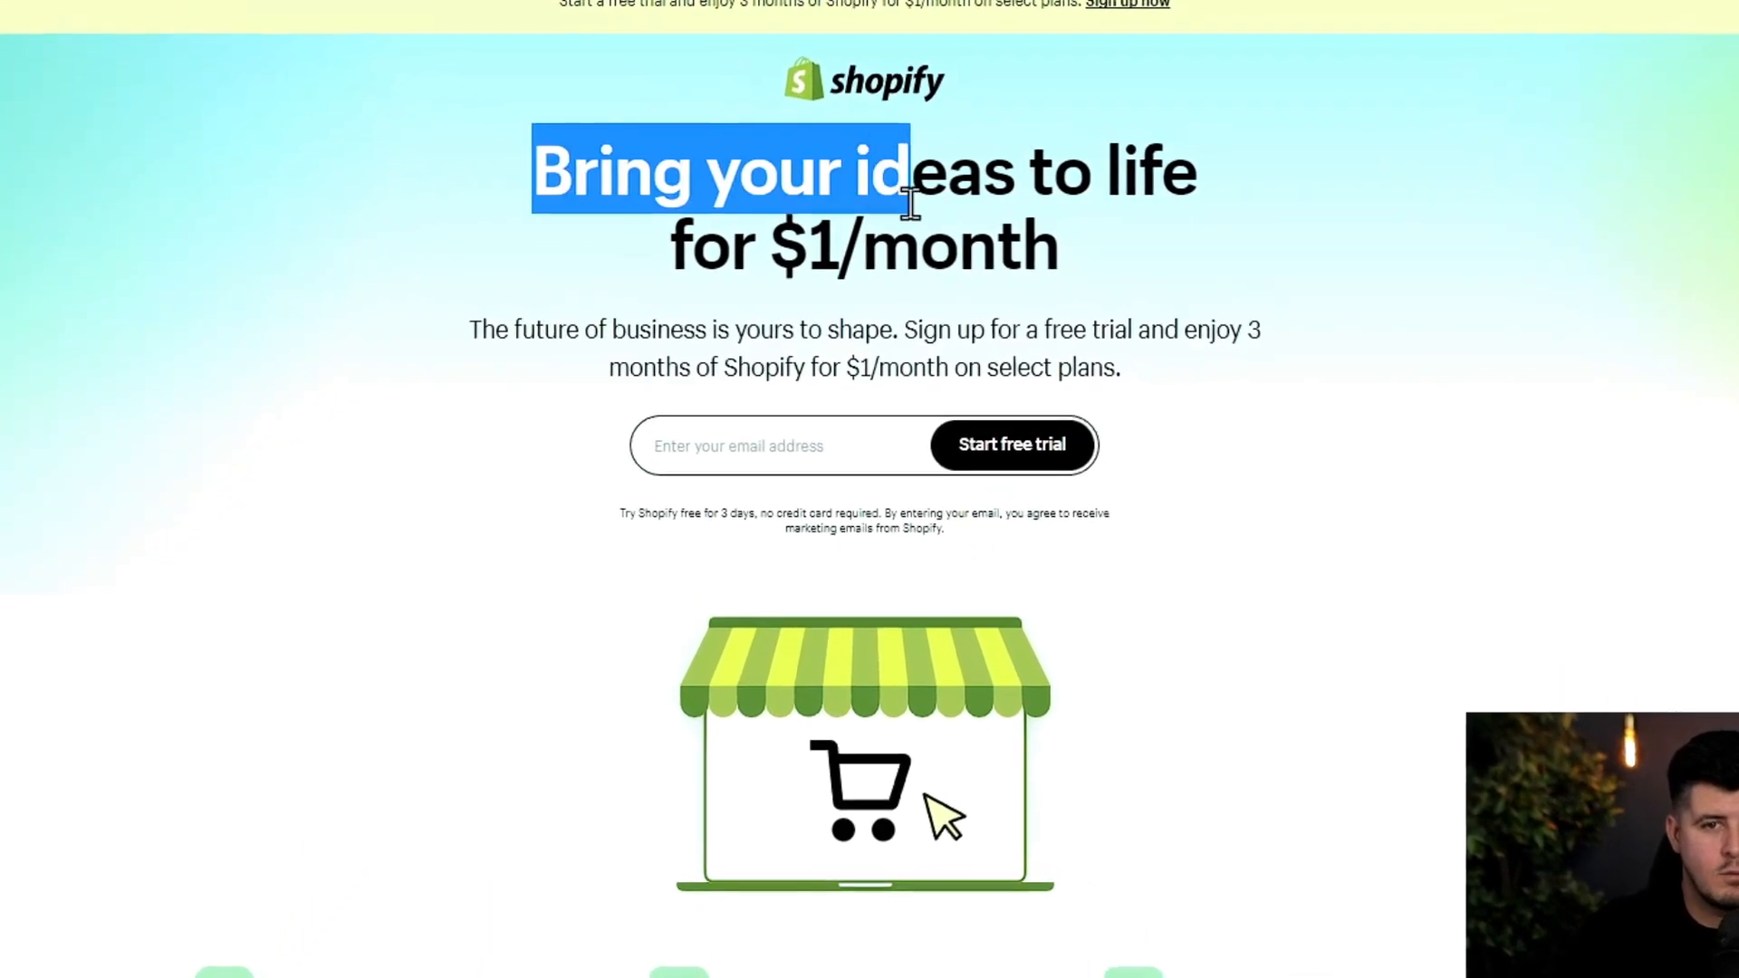
pyautogui.click(838, 251)
pyautogui.moveTo(730, 252); pyautogui.dragTo(904, 259)
pyautogui.click(921, 255)
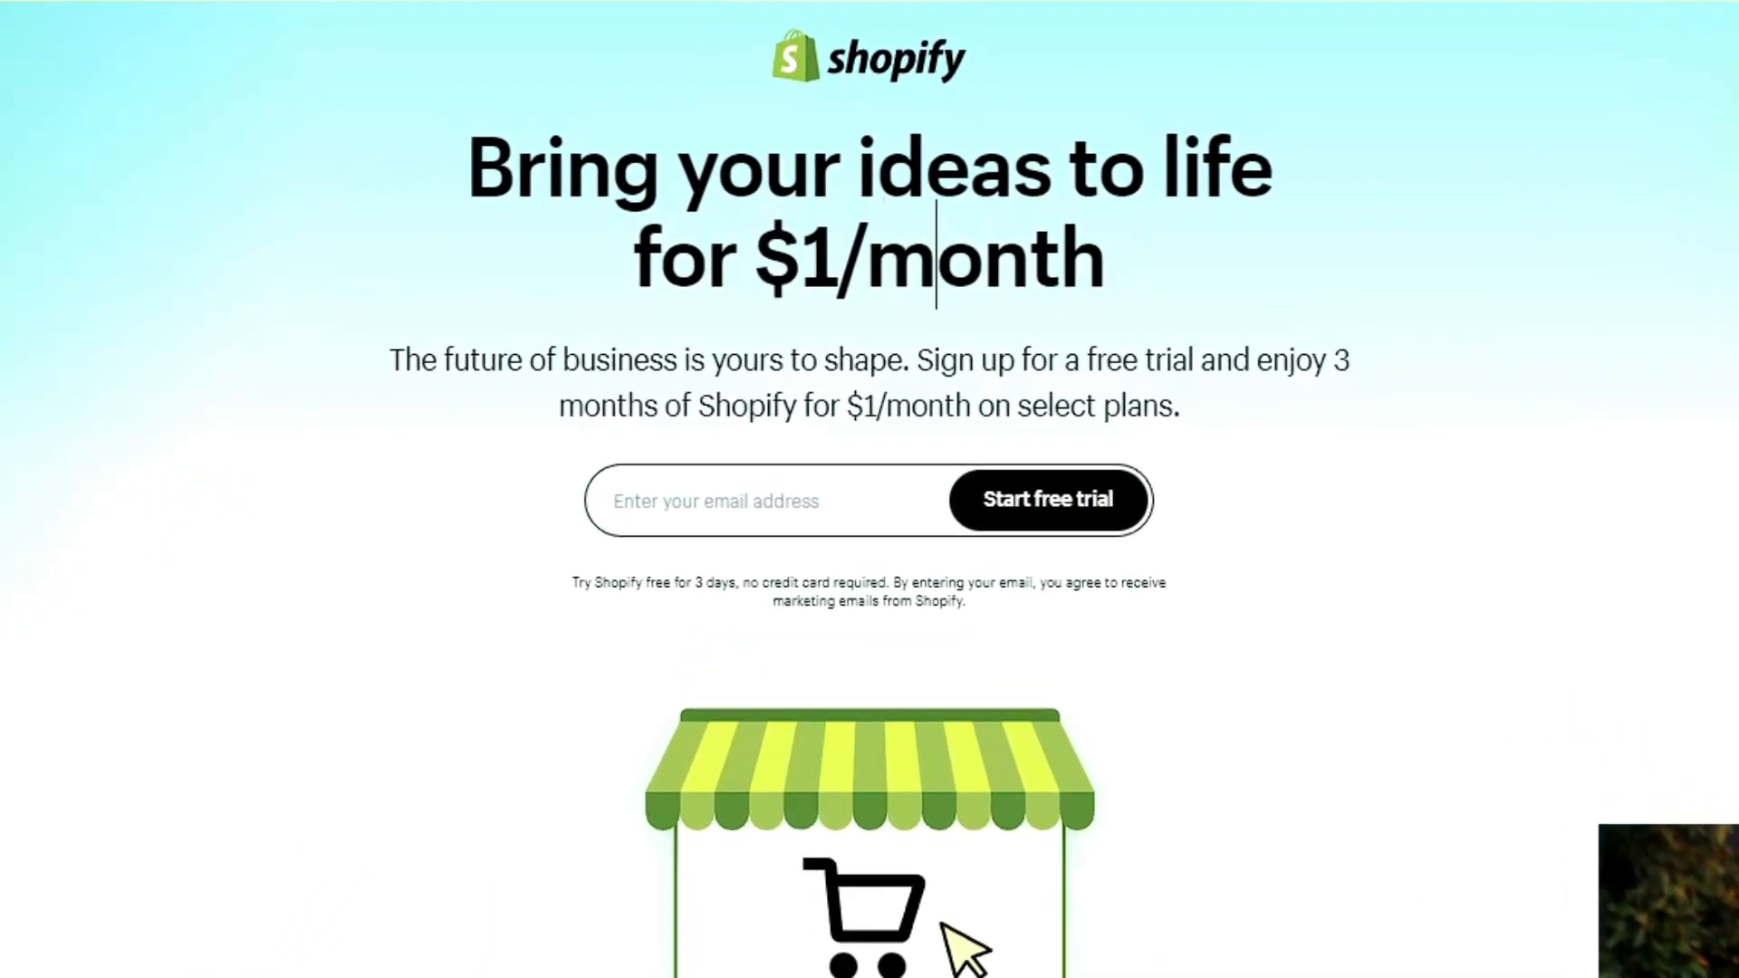
# Step: Complete the free trial signup questions: just starting, selling through an online store, store name skipped, business located in Romania
pyautogui.click(756, 503)
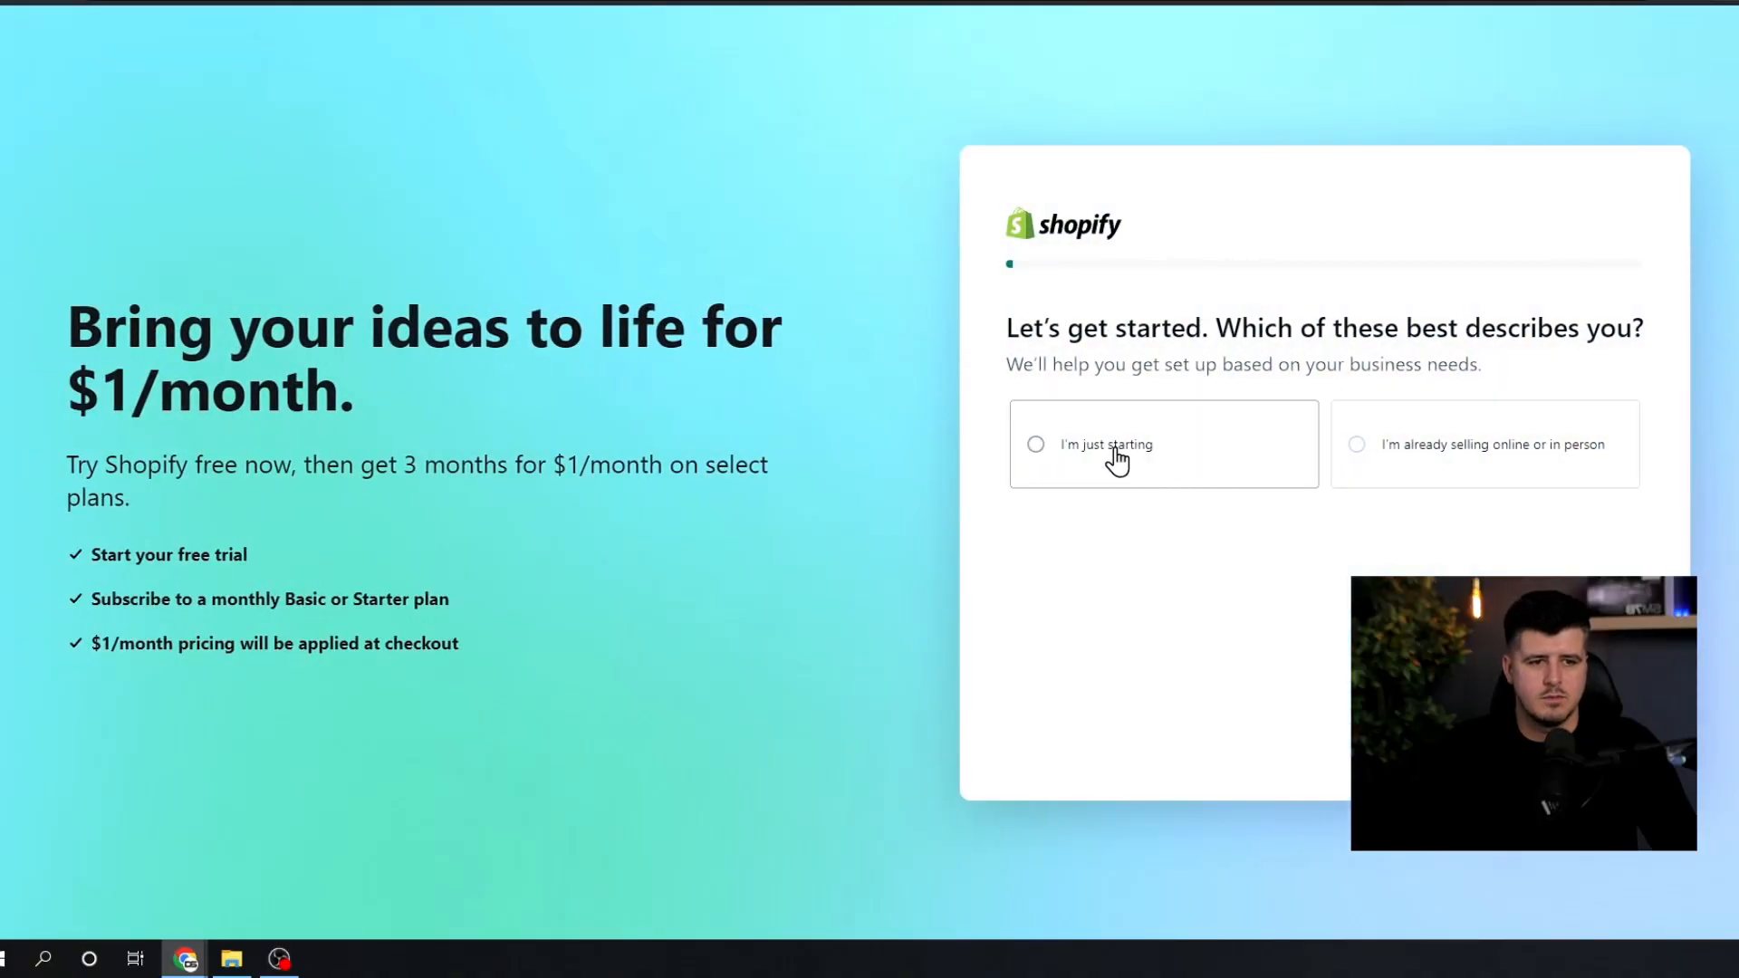
pyautogui.click(1117, 460)
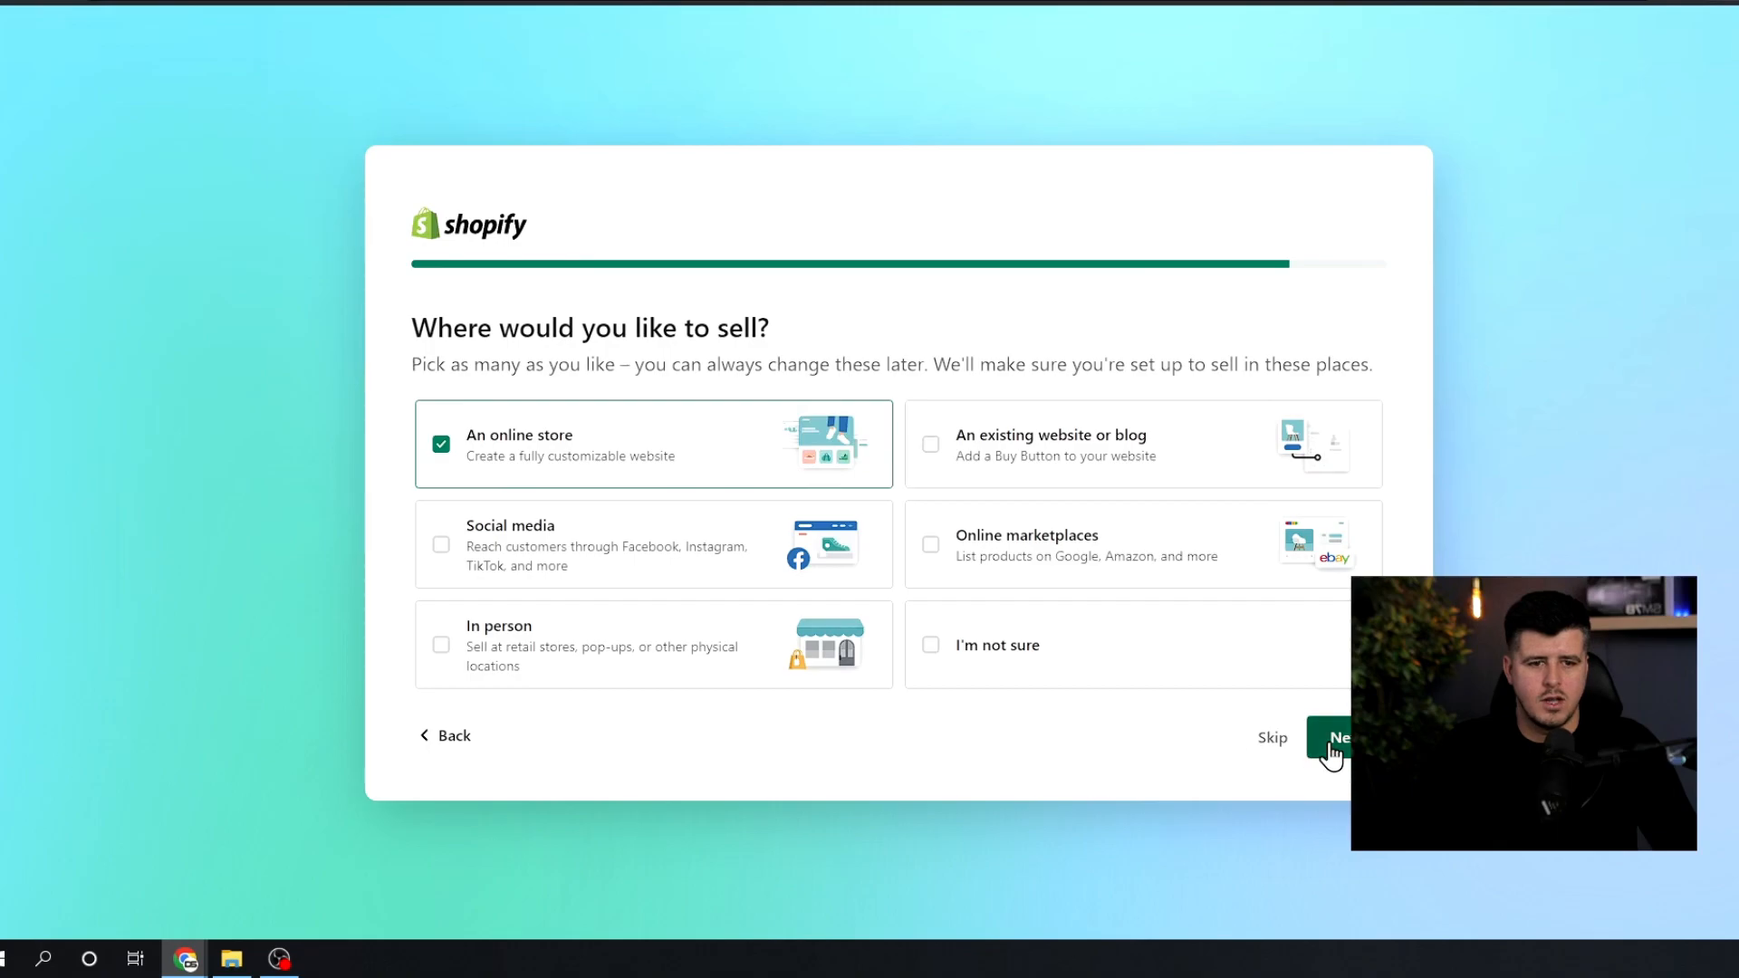
pyautogui.click(1332, 743)
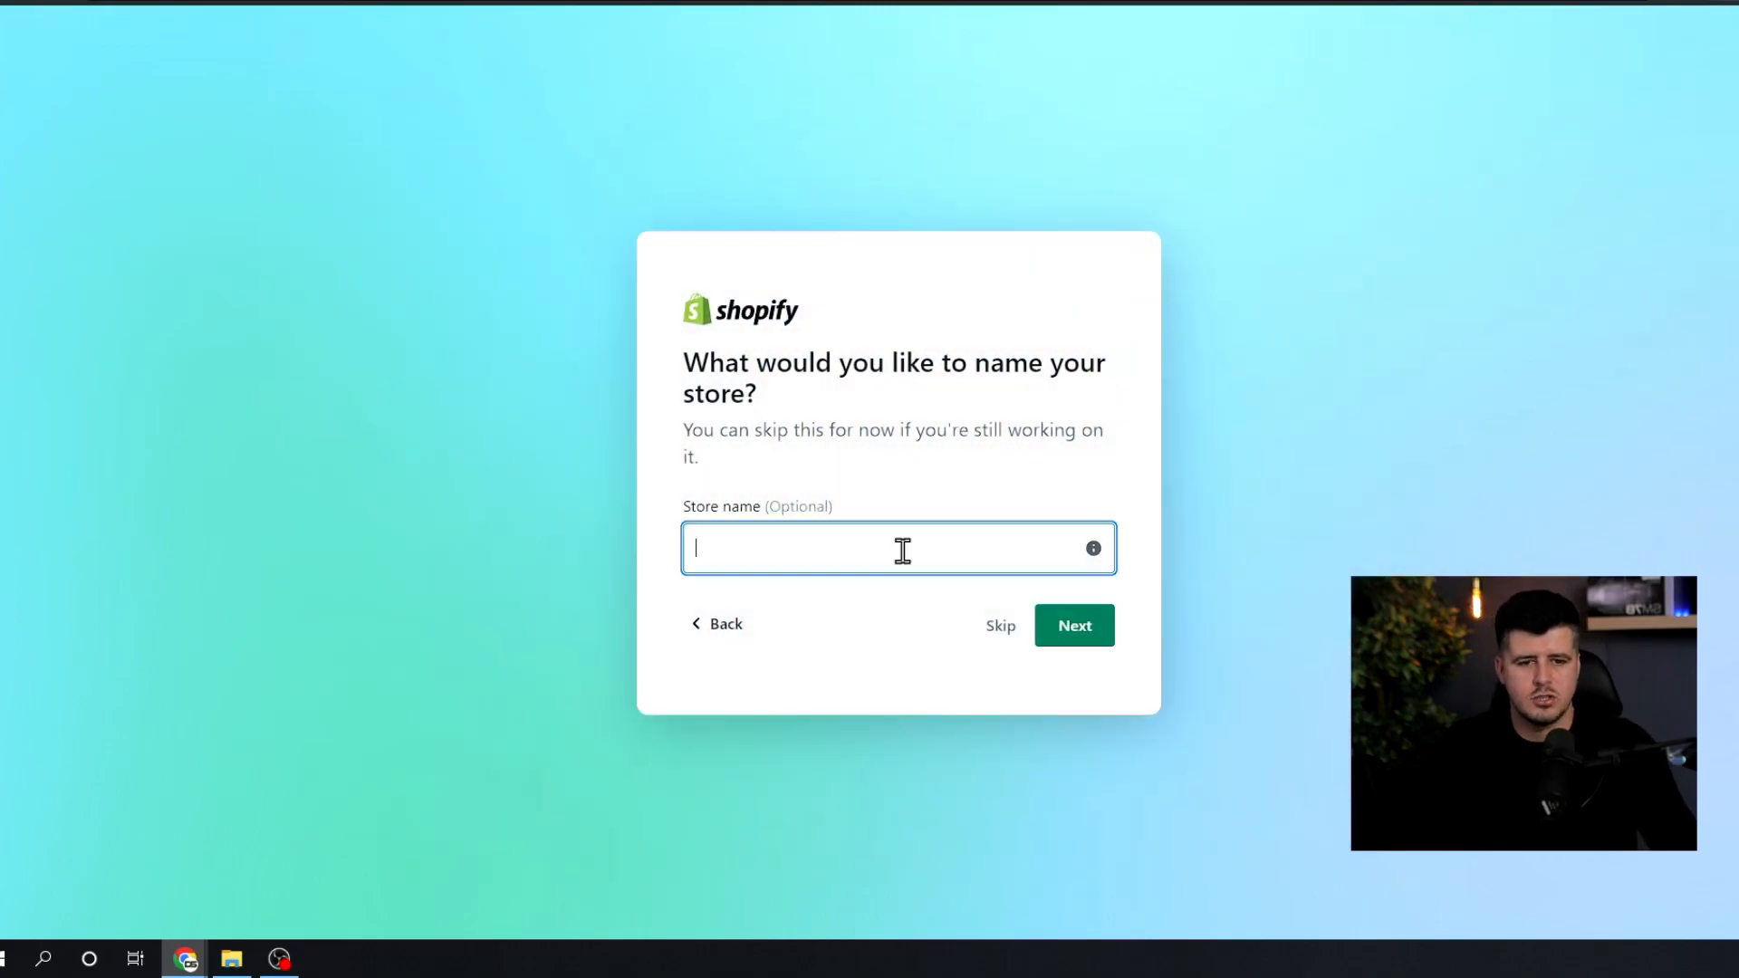
pyautogui.click(1001, 625)
pyautogui.click(1068, 633)
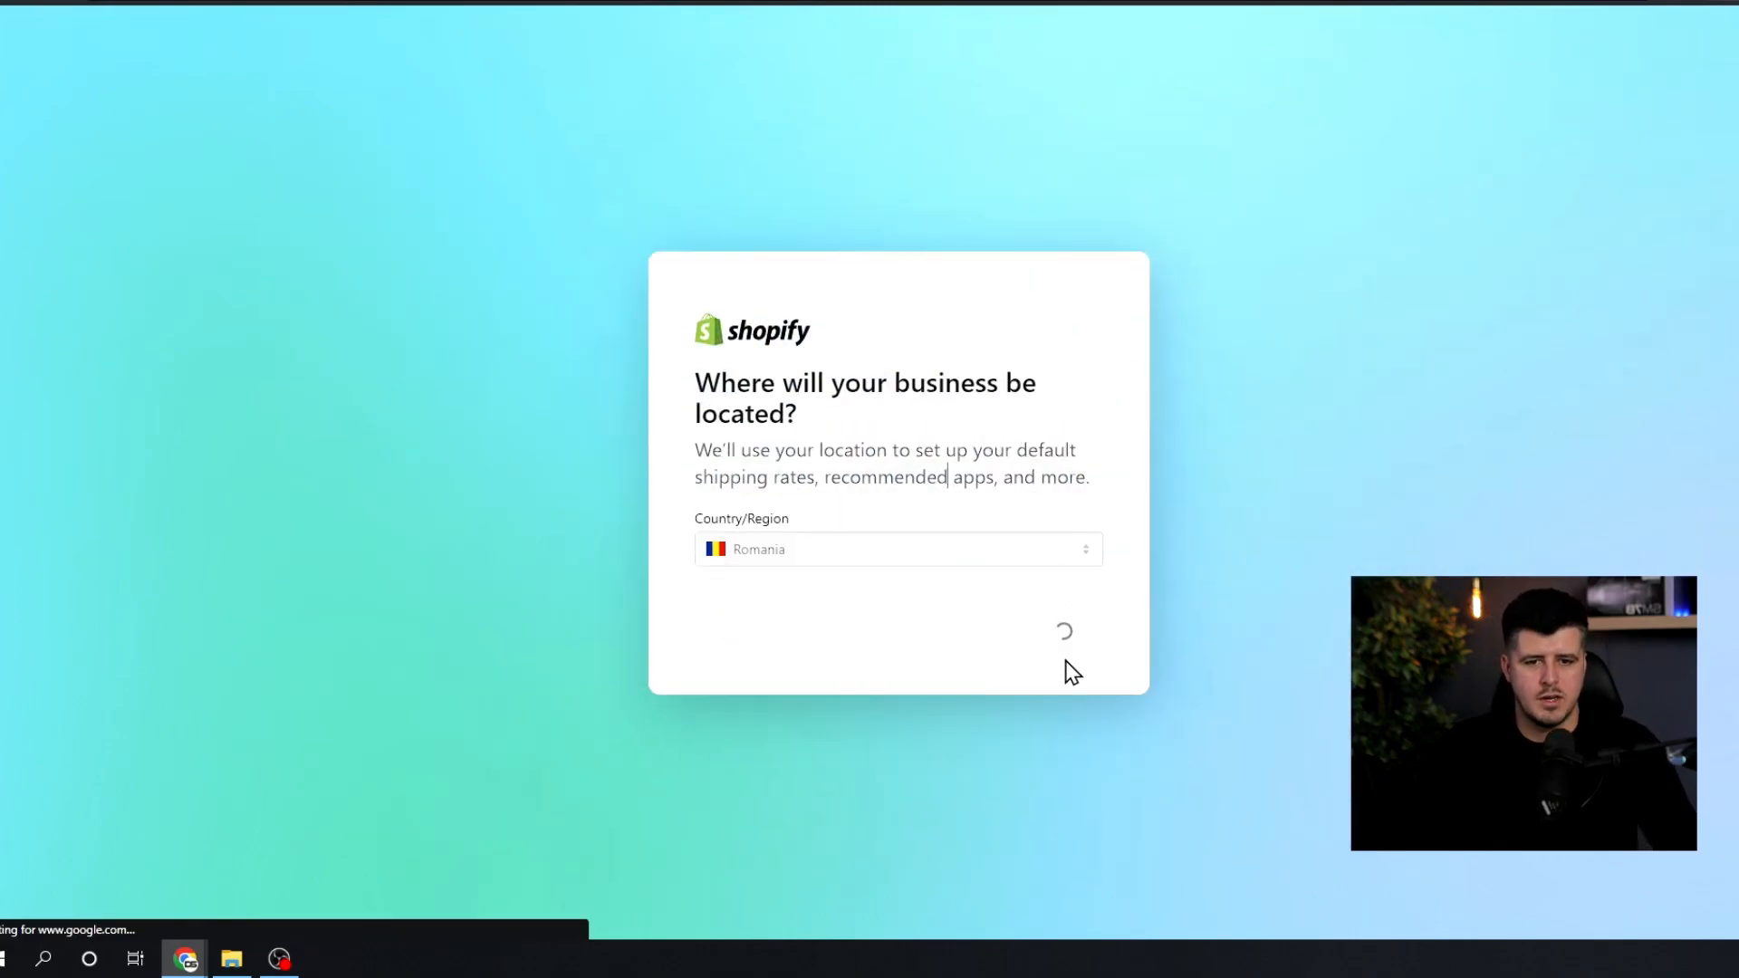
pyautogui.click(819, 451)
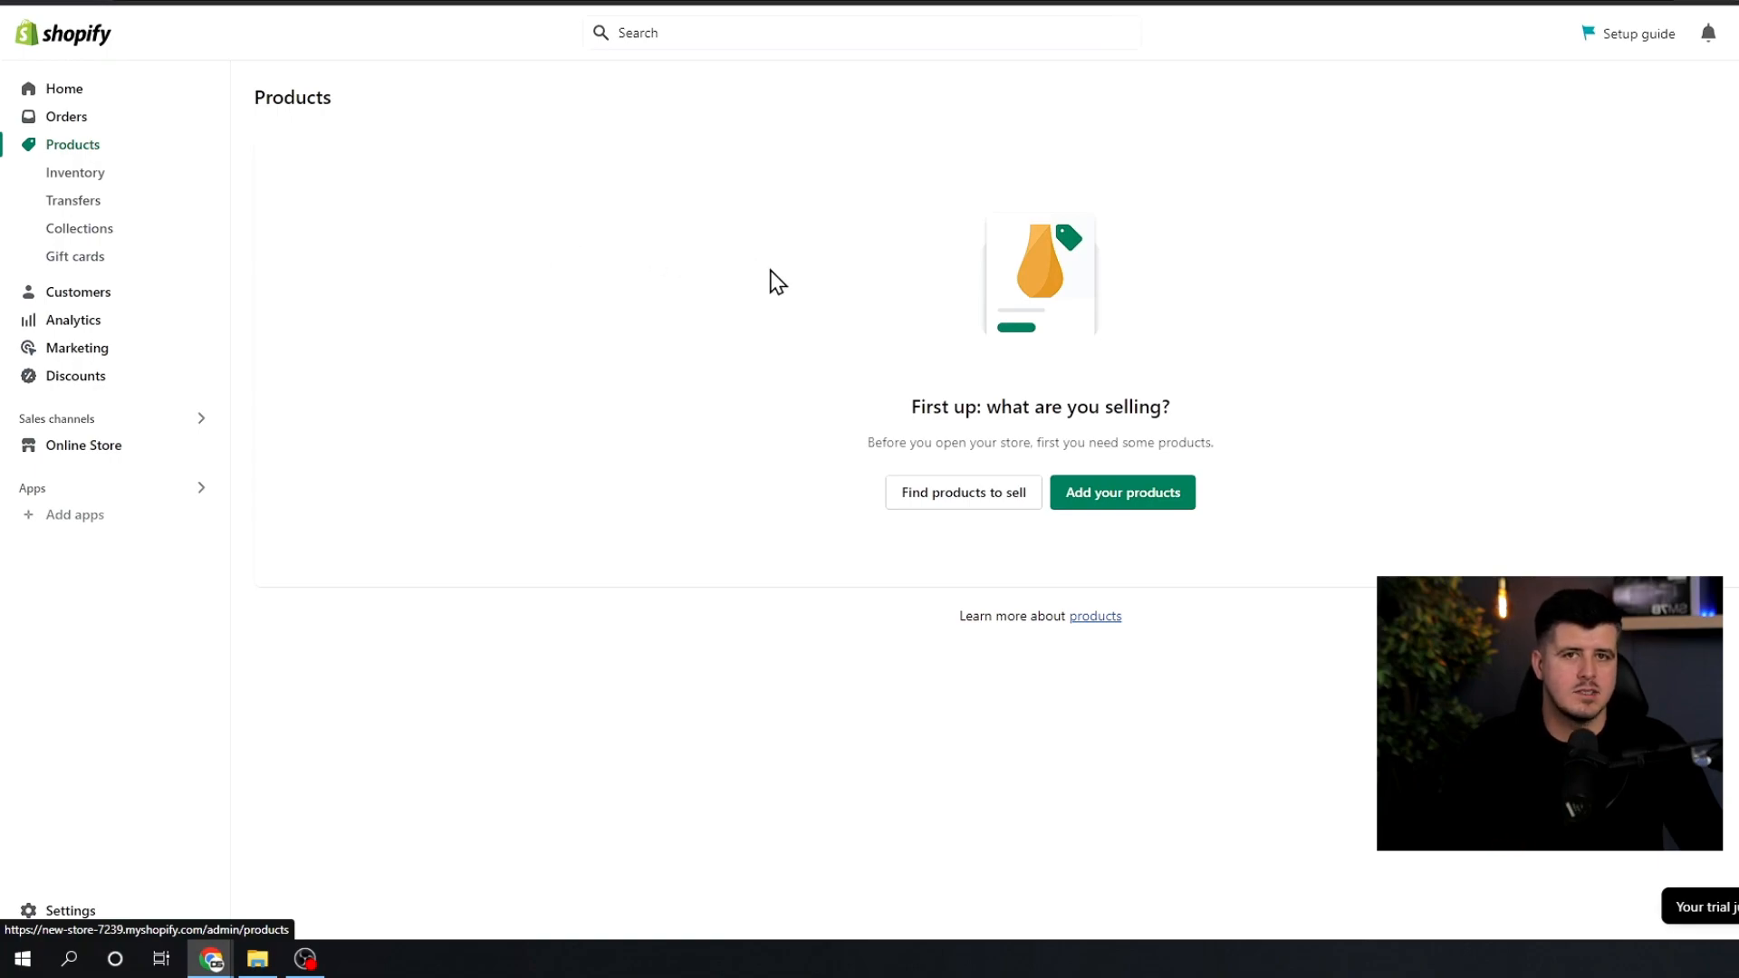
# Step: Start a new product with the title "Name" and the description "Description"
pyautogui.click(1173, 489)
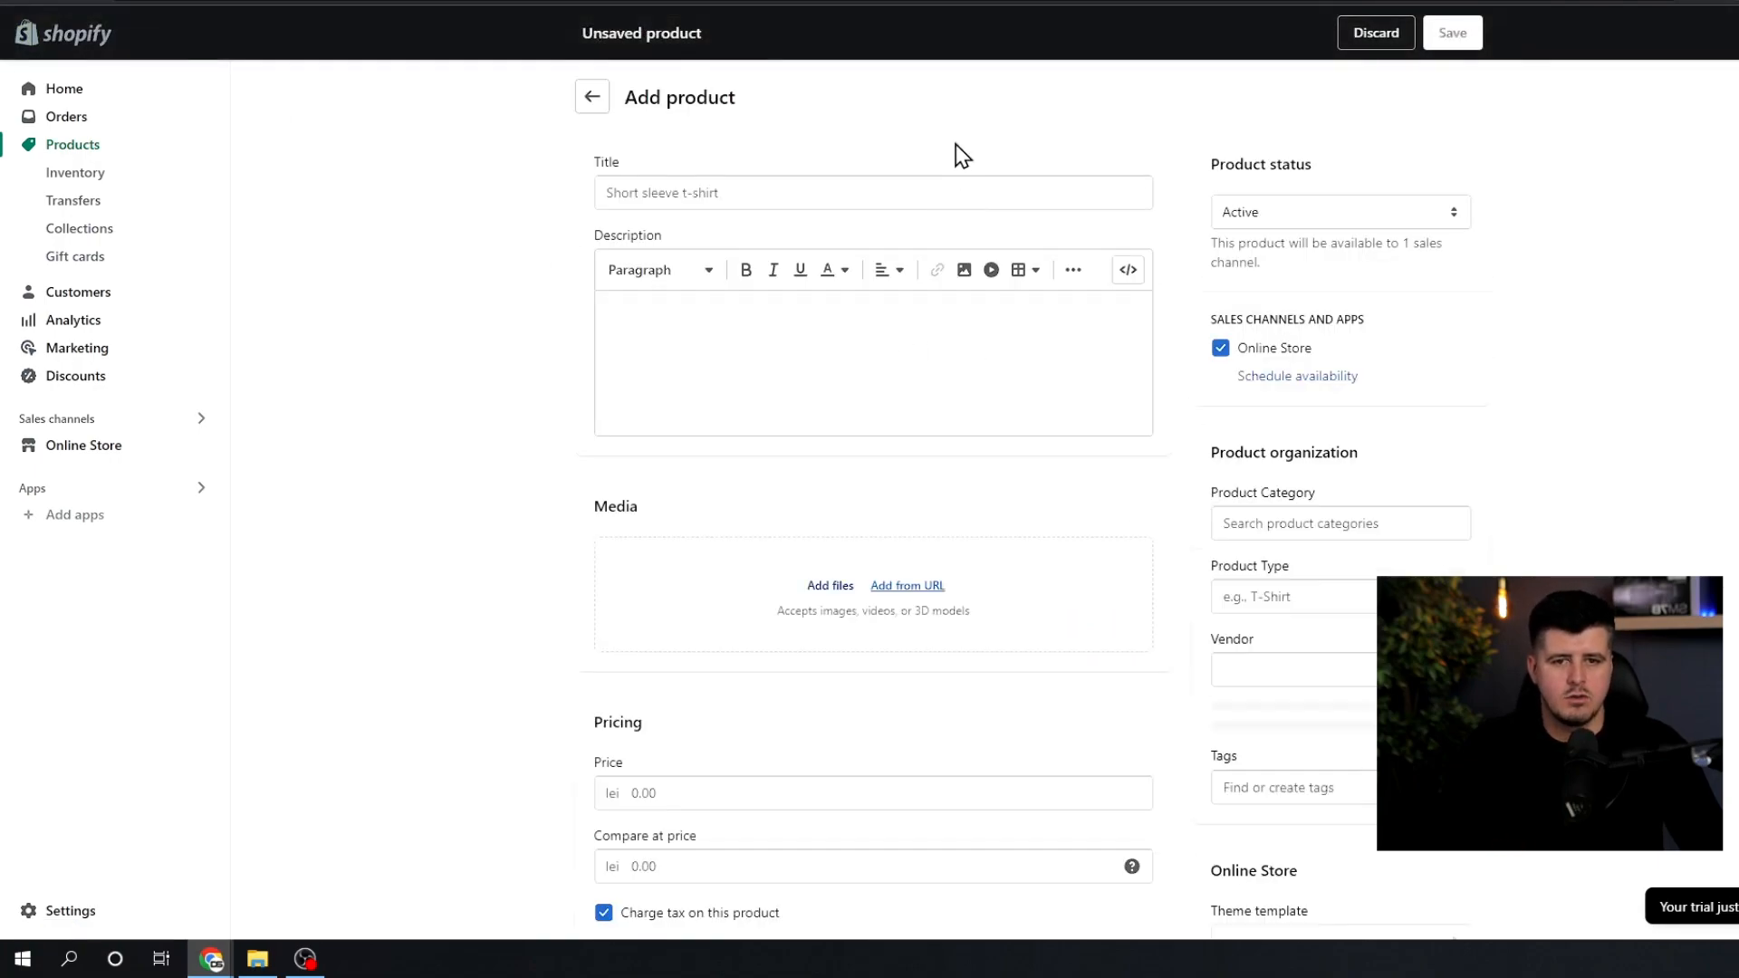
pyautogui.click(801, 187)
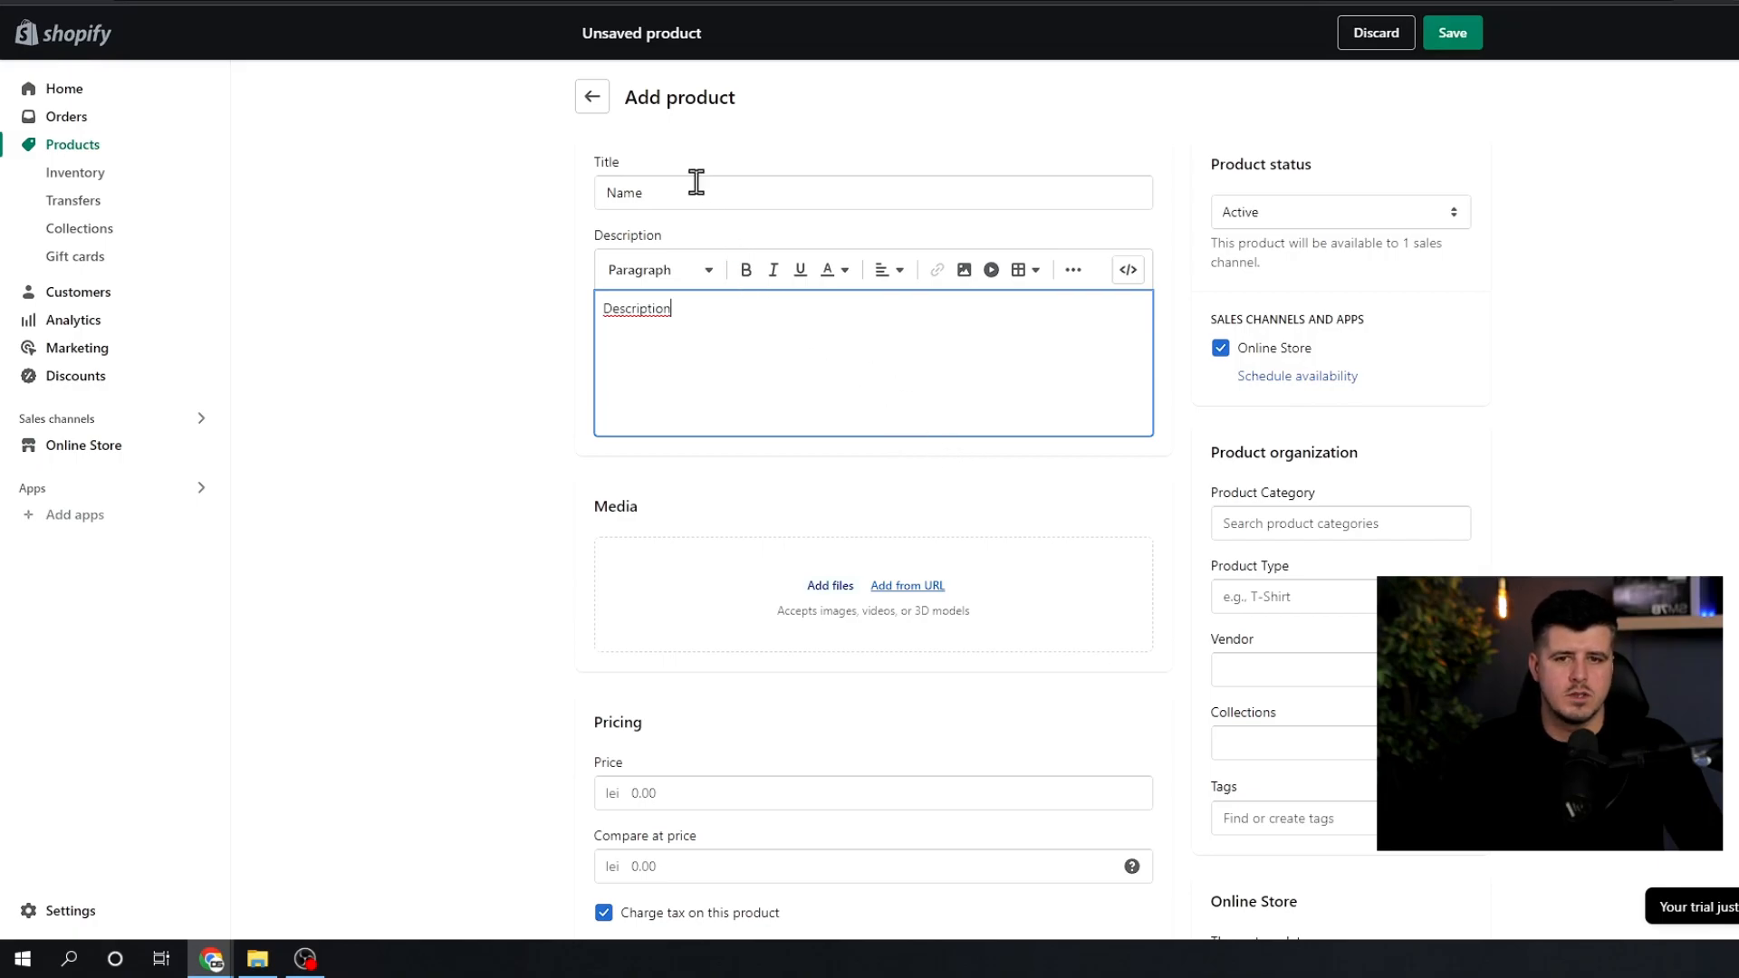
pyautogui.click(695, 182)
pyautogui.click(760, 358)
# Step: Upload the pink product photo from the computer as the product's media
pyautogui.scroll(-1, 797, 404)
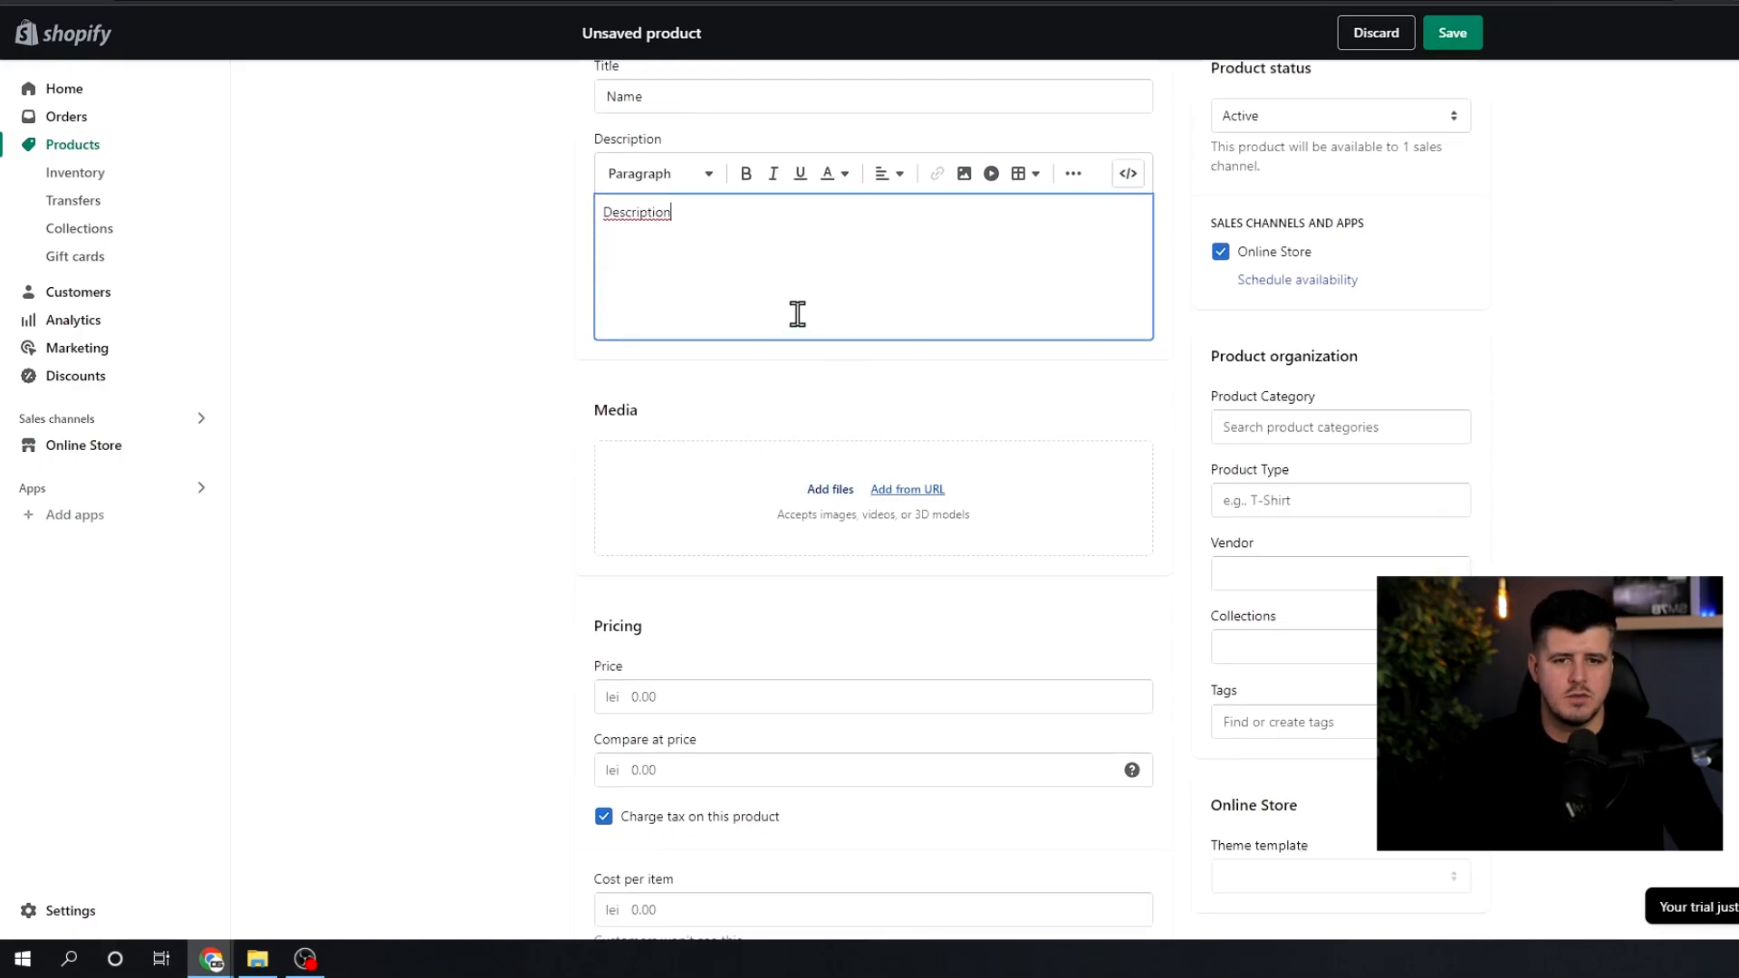
pyautogui.click(757, 512)
pyautogui.doubleClick(594, 222)
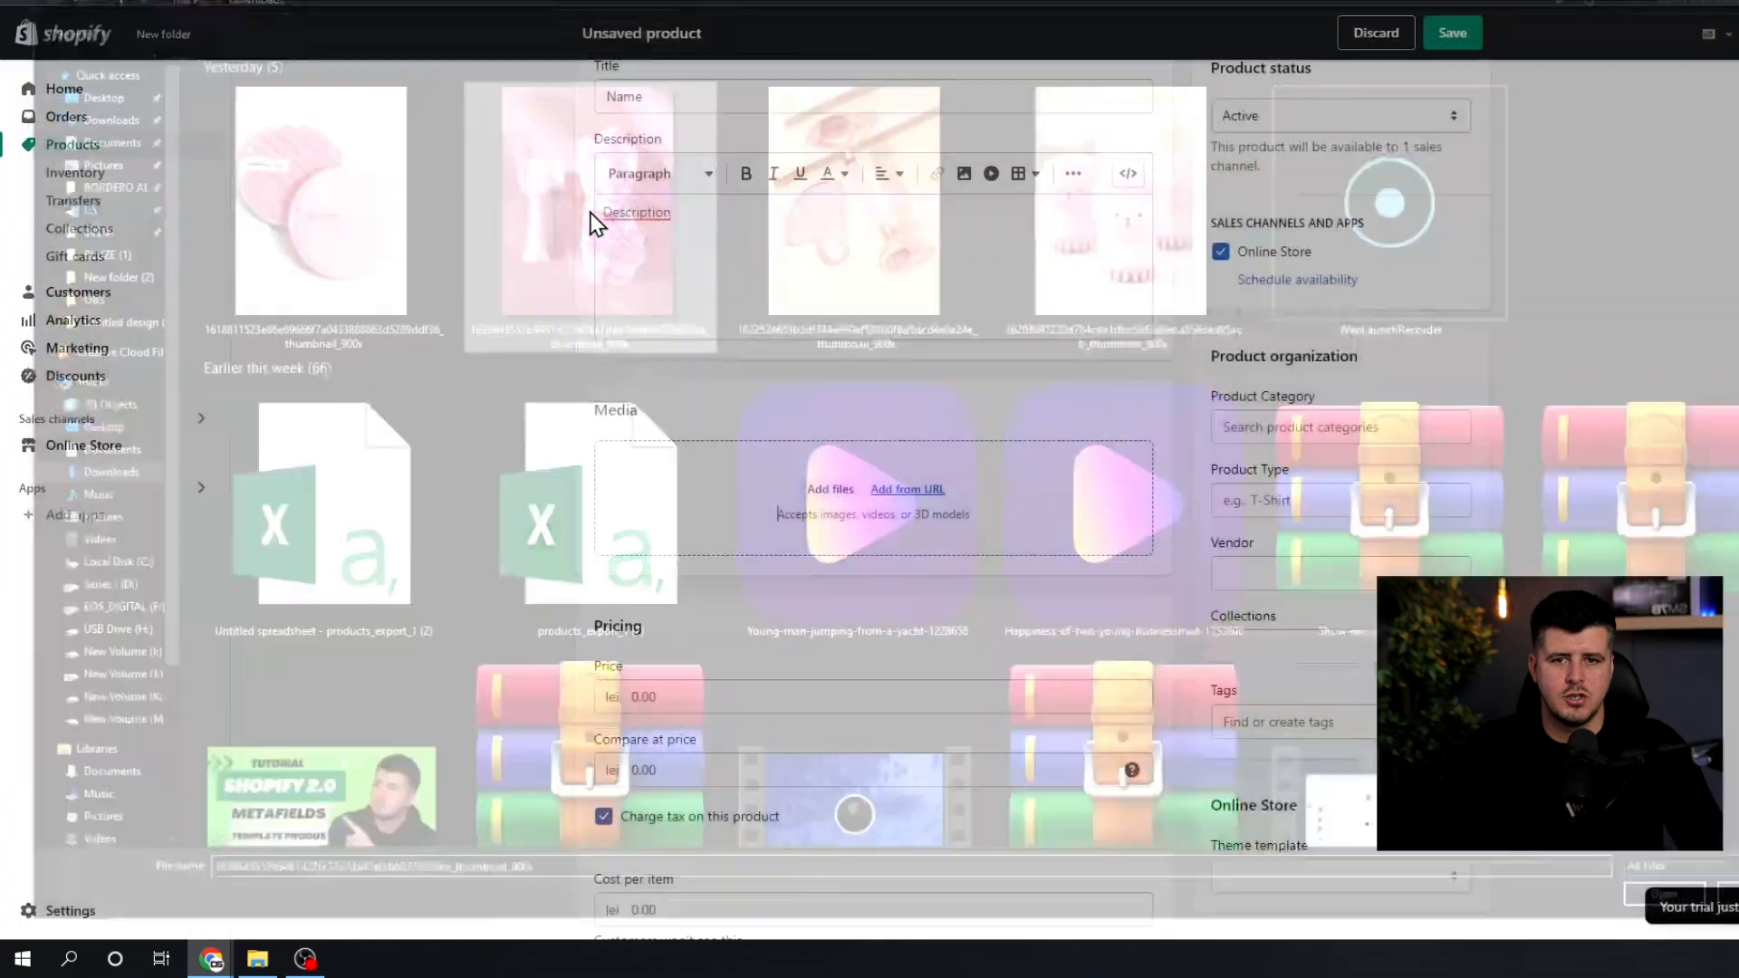
# Step: Set the product's price to 45.00 lei and its compare-at price to 36.00 lei
pyautogui.scroll(-3, 777, 571)
pyautogui.click(776, 571)
pyautogui.write('45')
pyautogui.click(761, 637)
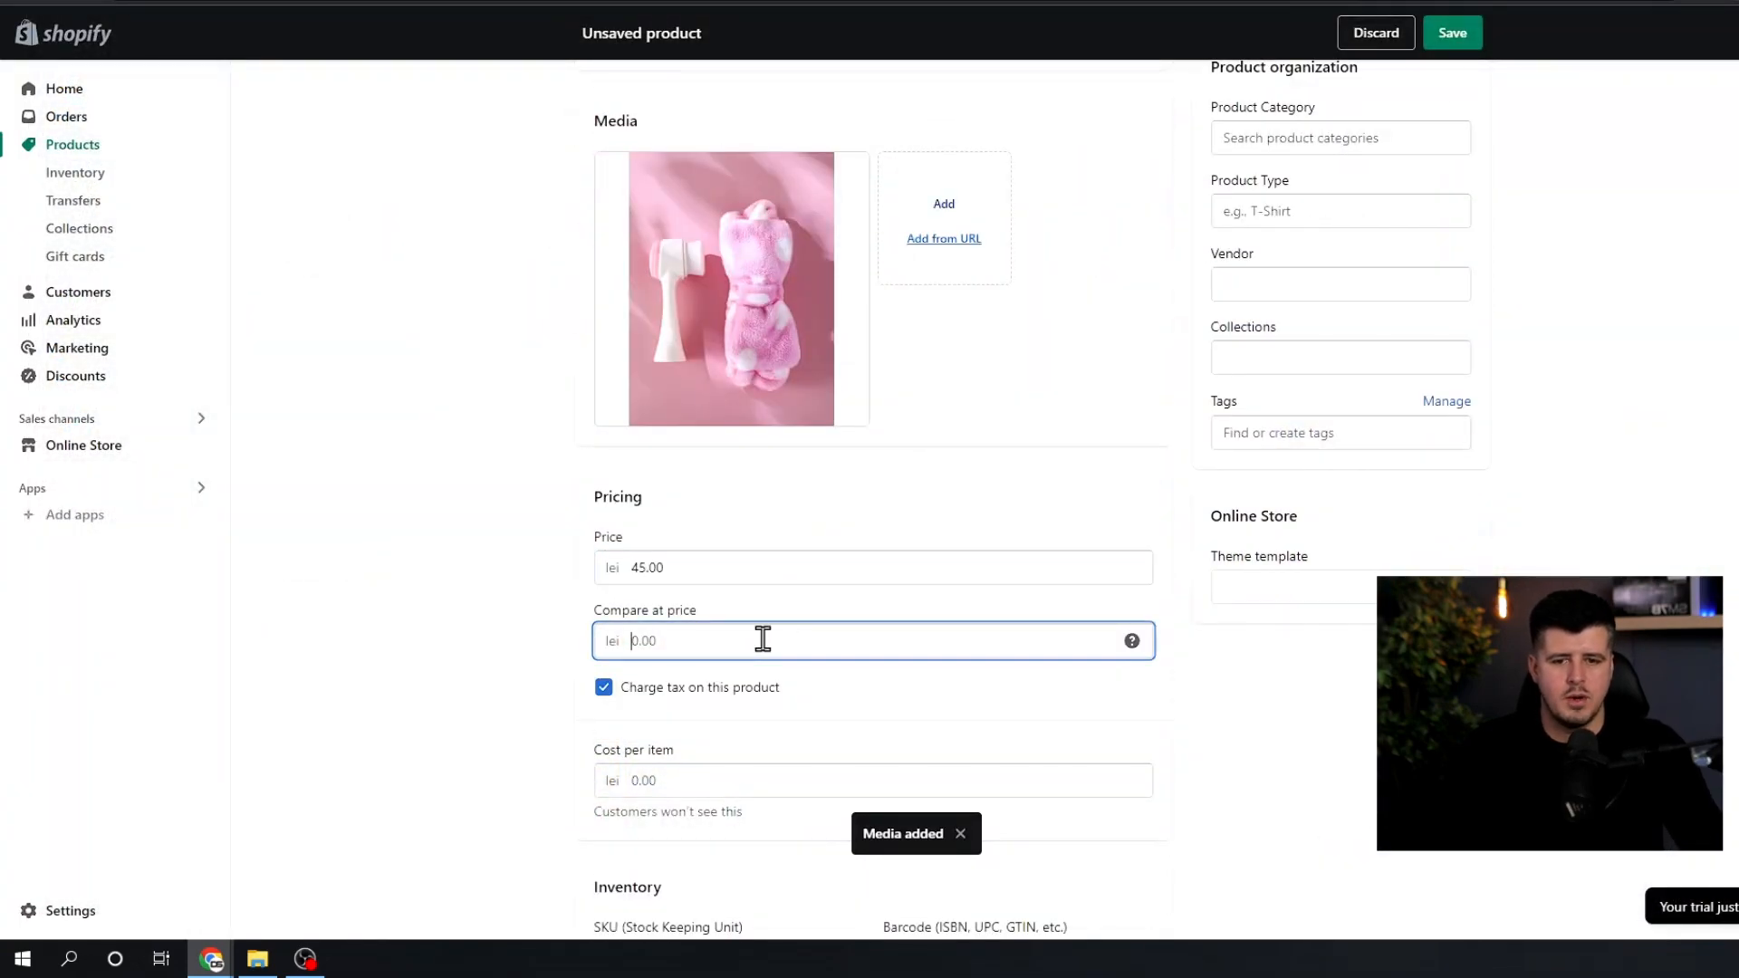
pyautogui.write('36.00')
# Step: Examine the product's price, compare-at price, cost per item, SKU, barcode and quantity tracking settings
pyautogui.scroll(-2, 777, 613)
pyautogui.click(772, 375)
pyautogui.click(780, 441)
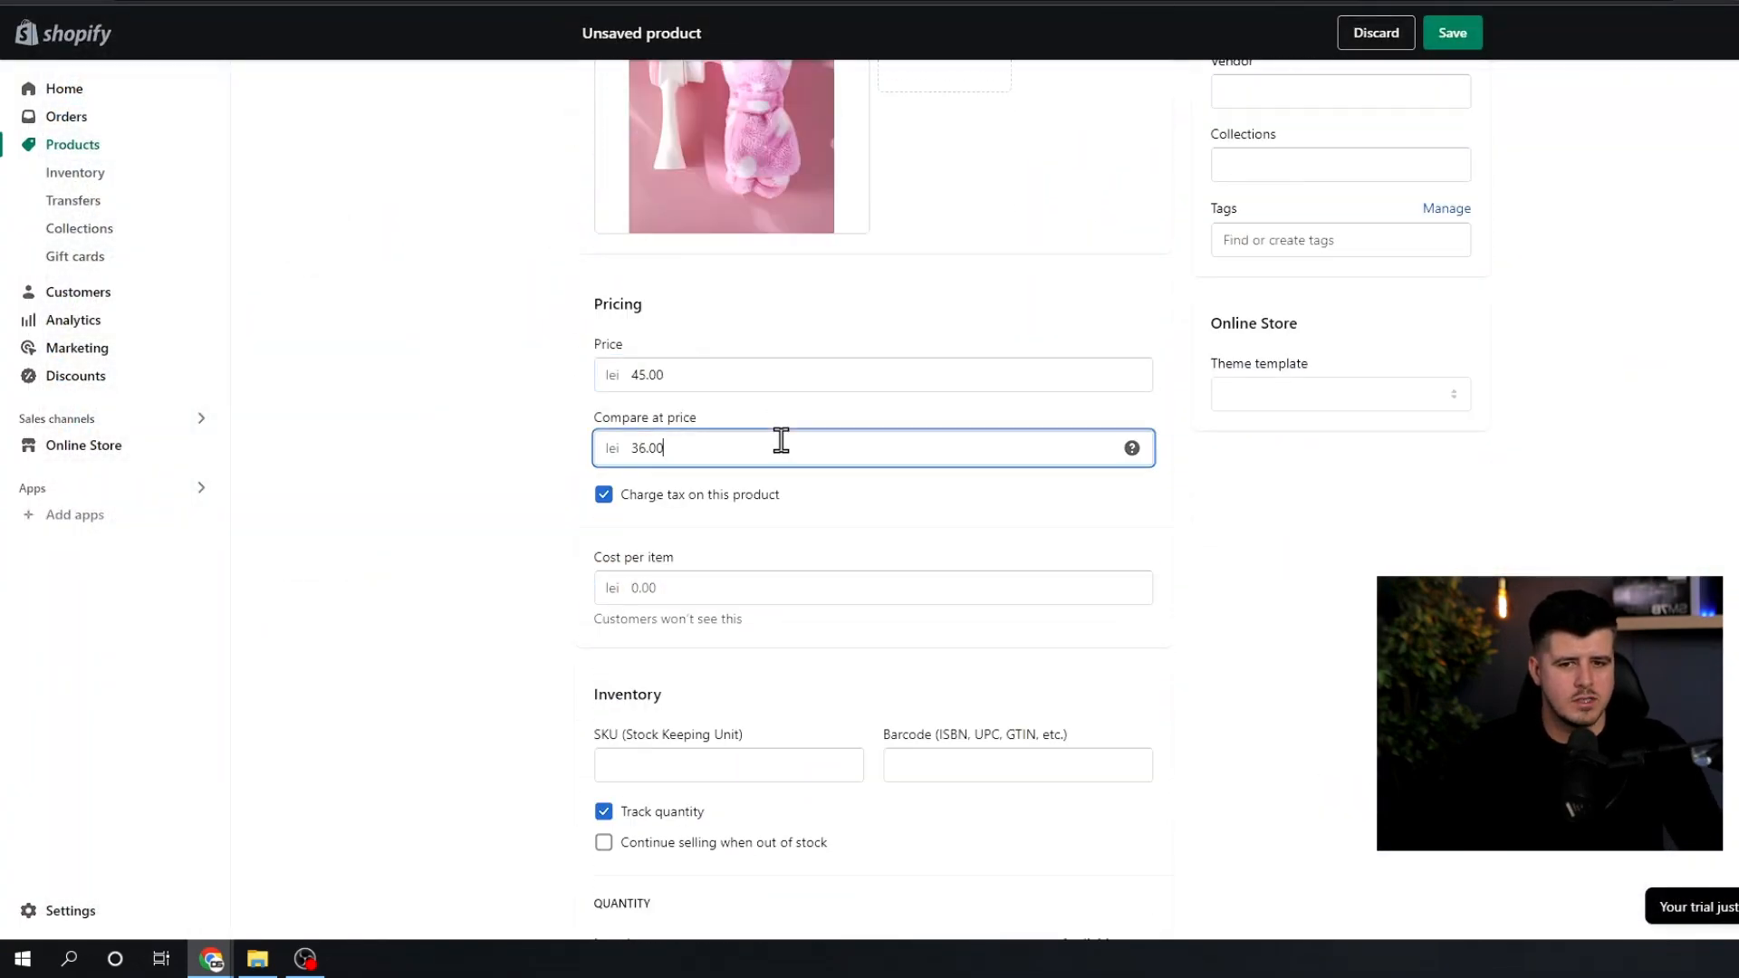
pyautogui.moveTo(716, 375); pyautogui.dragTo(595, 377)
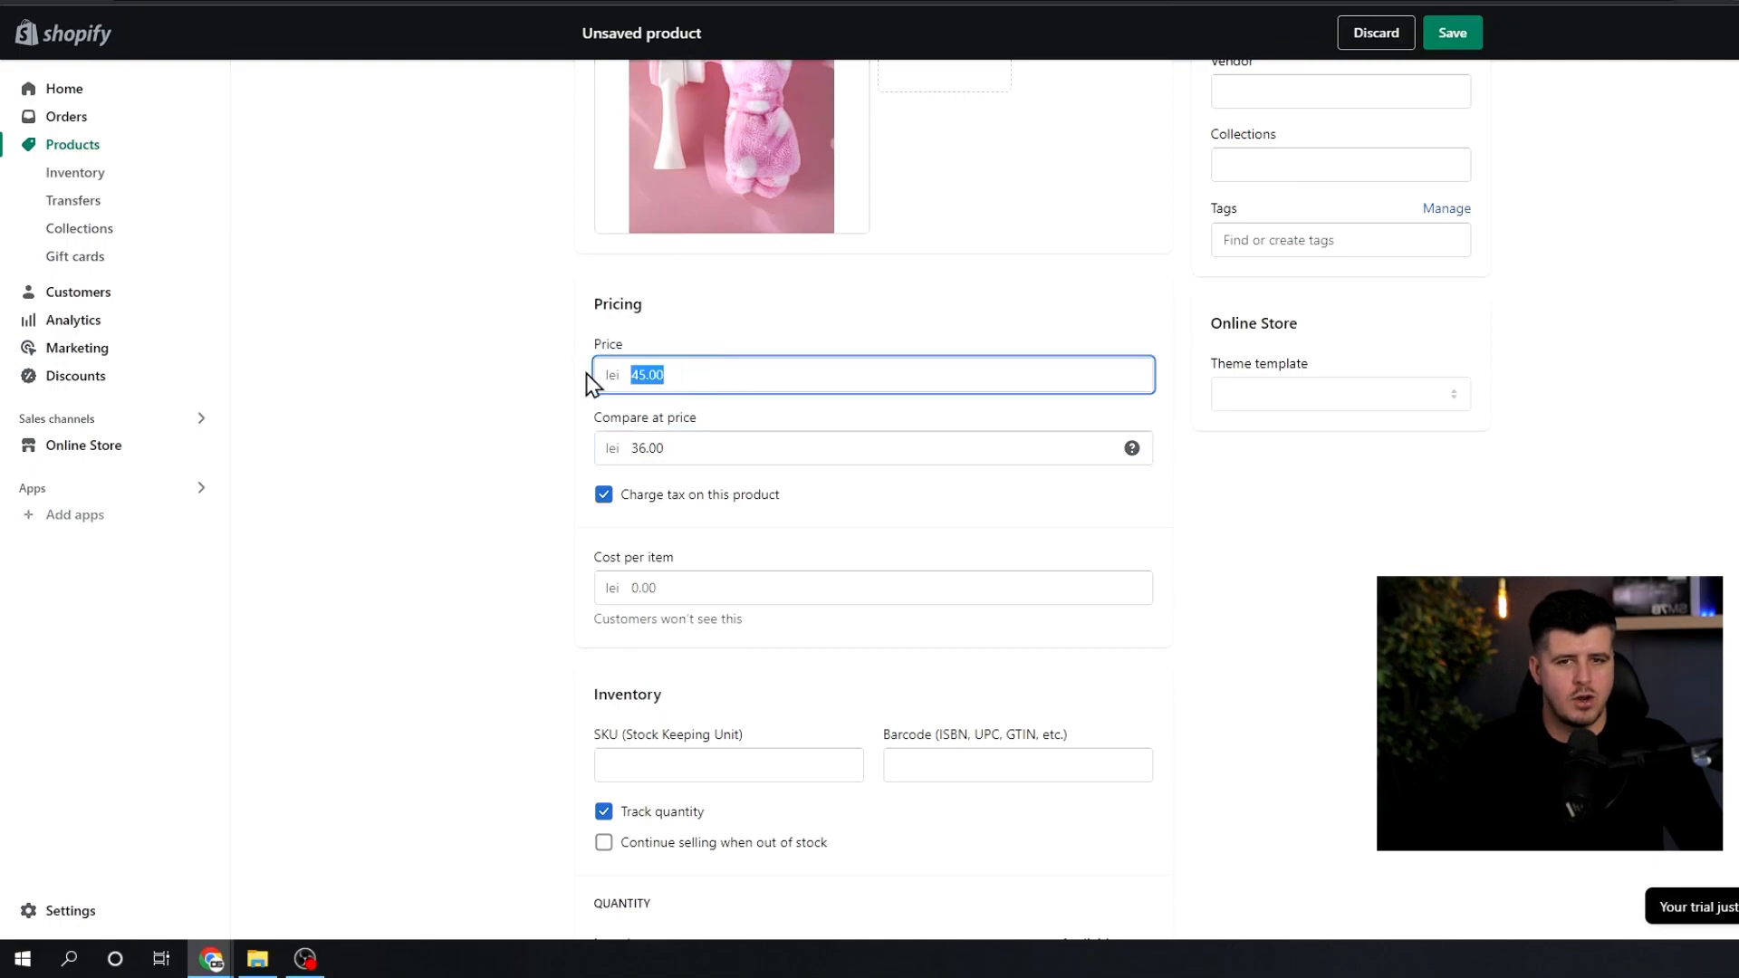
pyautogui.click(699, 379)
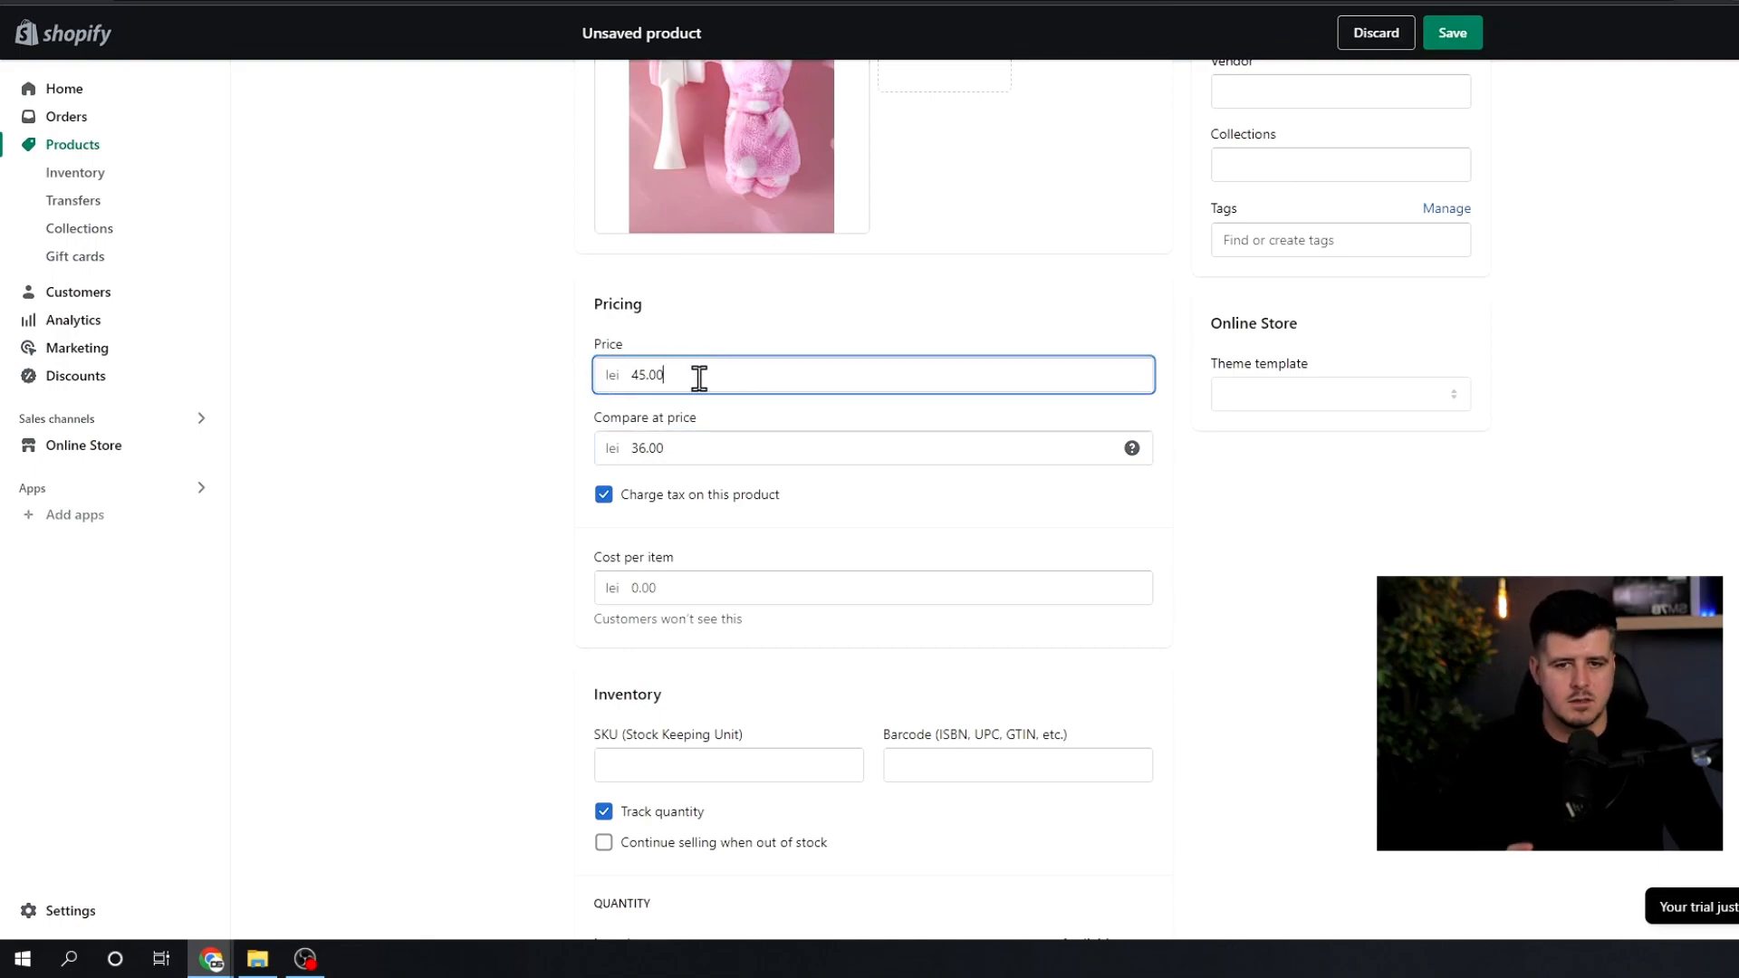
pyautogui.click(728, 448)
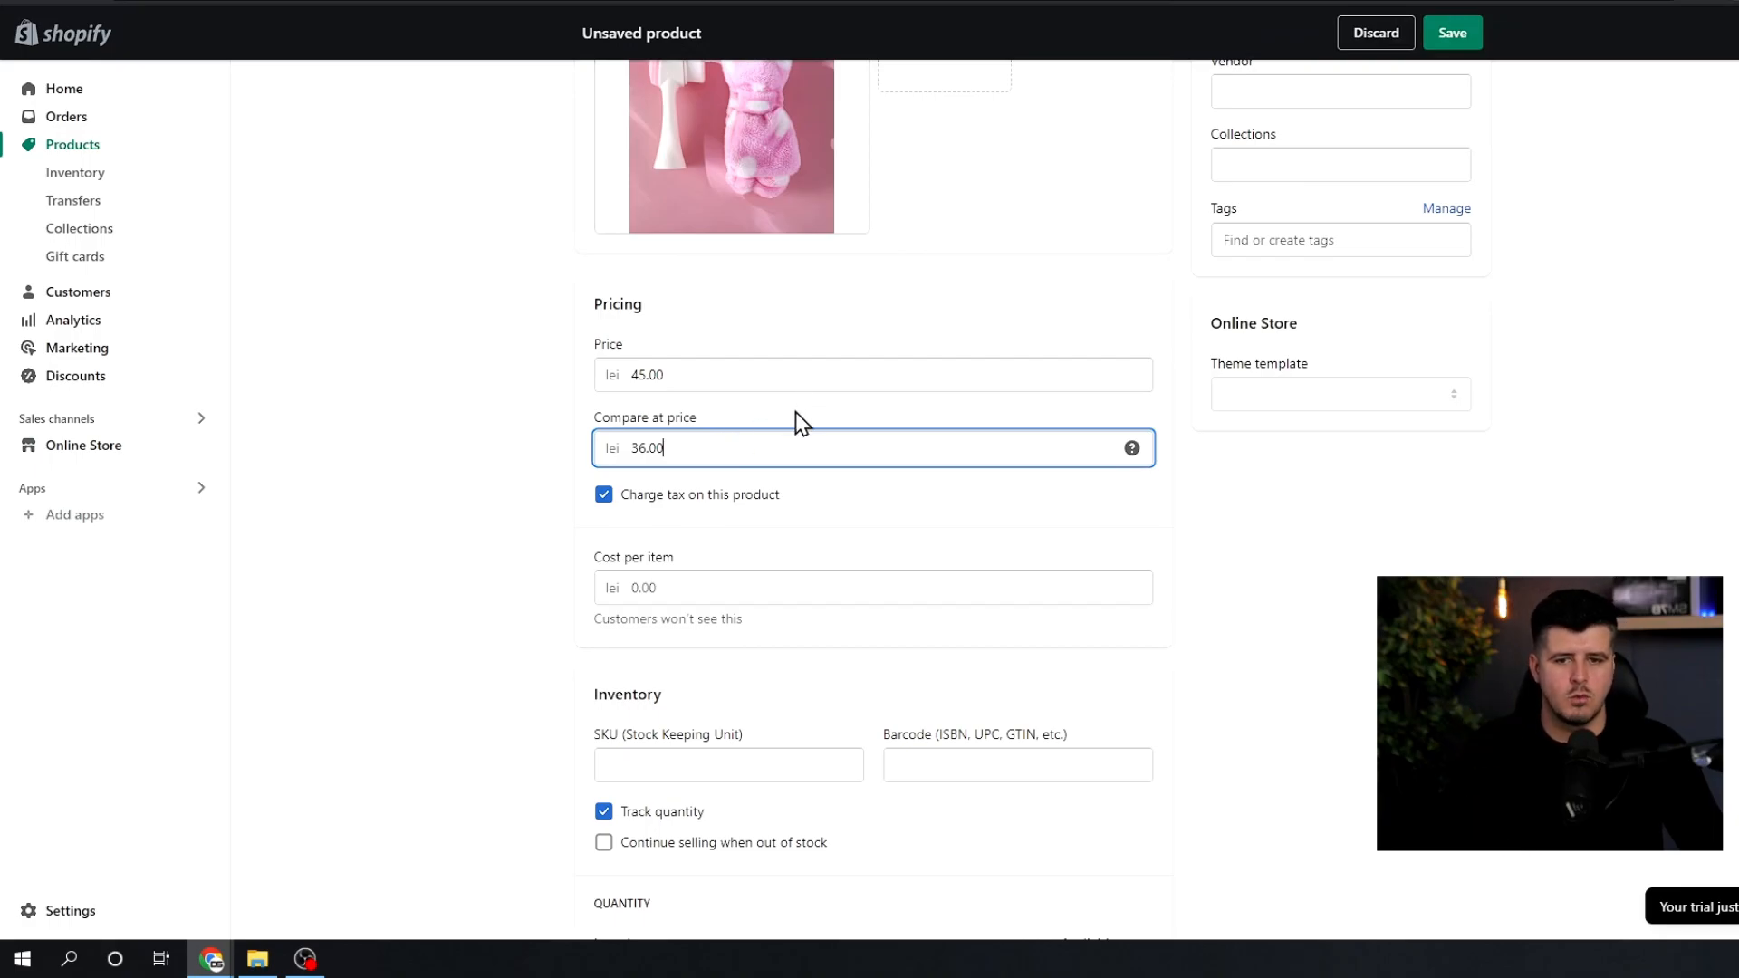
pyautogui.scroll(-2, 779, 412)
pyautogui.click(730, 396)
pyautogui.scroll(-1, 803, 465)
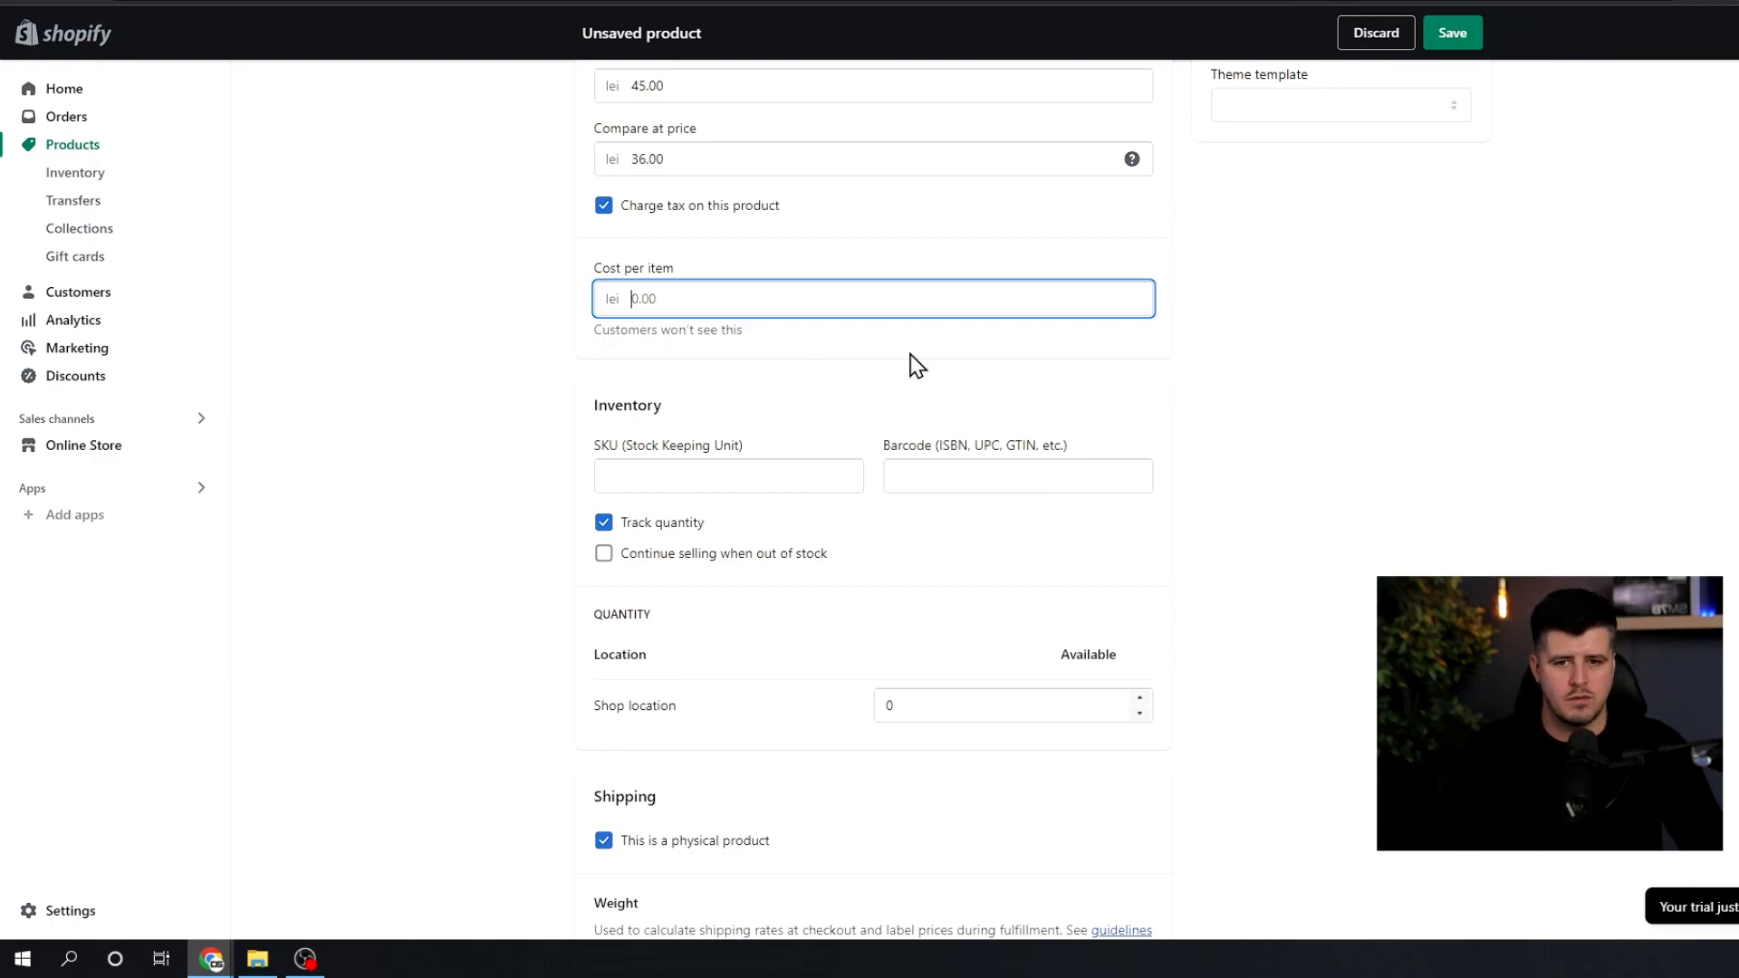
pyautogui.scroll(-2, 861, 326)
pyautogui.click(722, 250)
pyautogui.moveTo(641, 253); pyautogui.dragTo(758, 256)
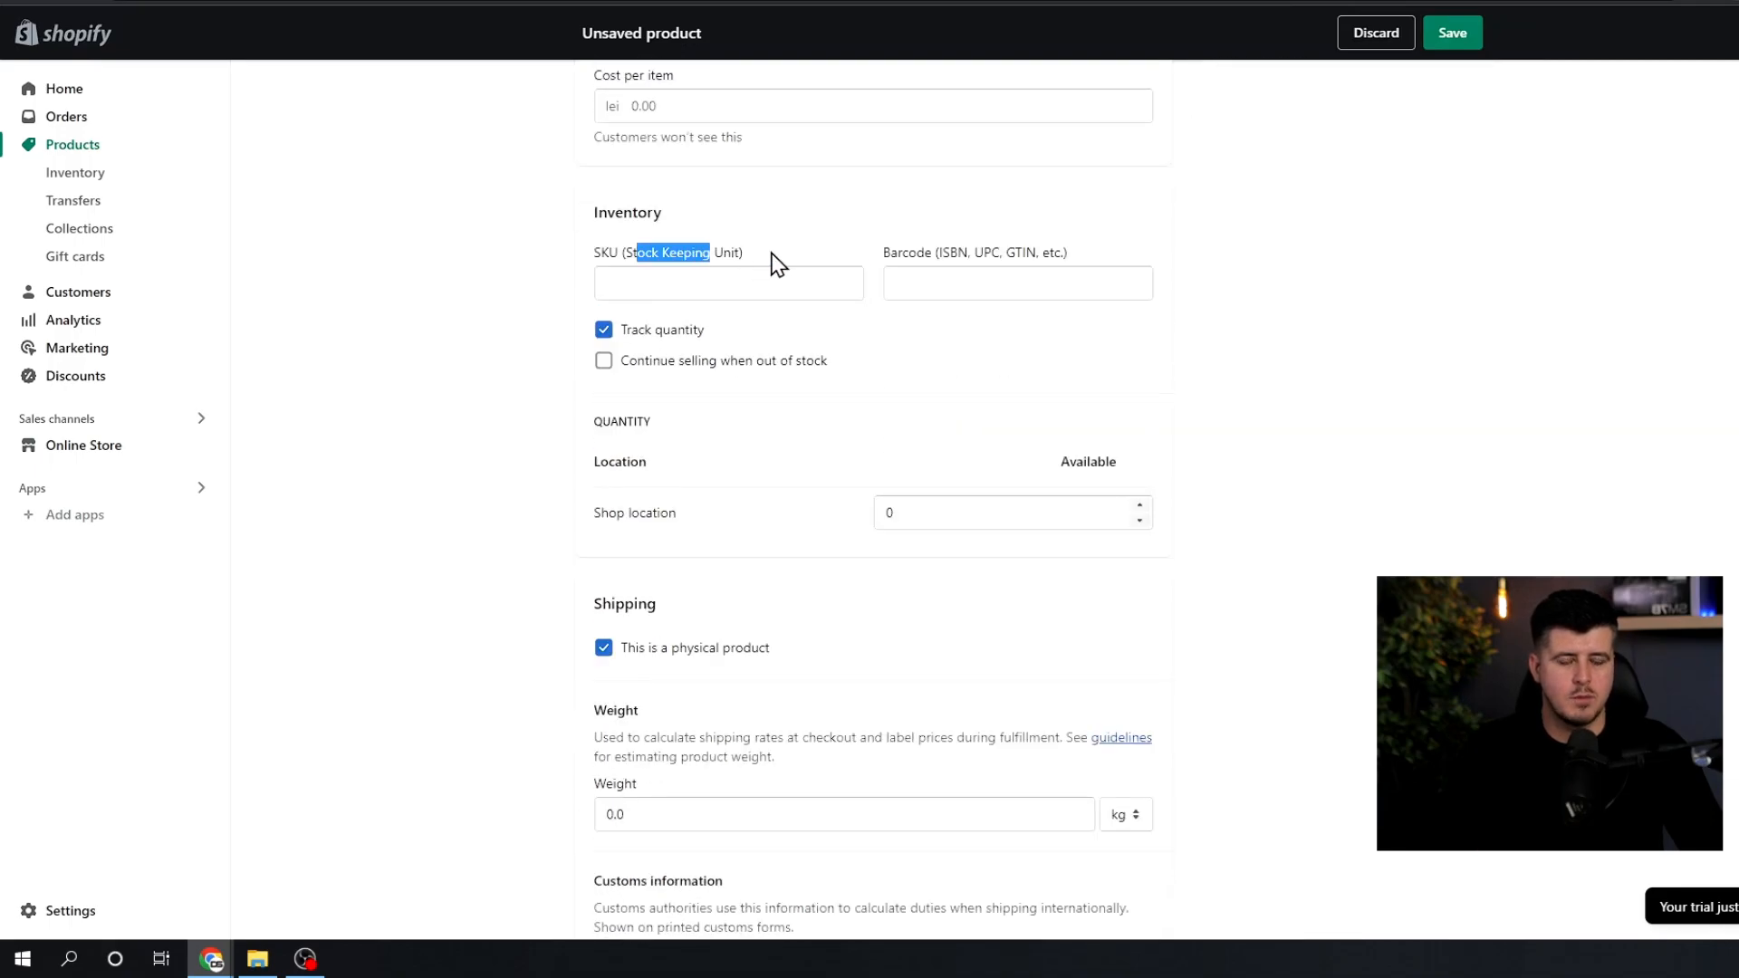
pyautogui.click(739, 291)
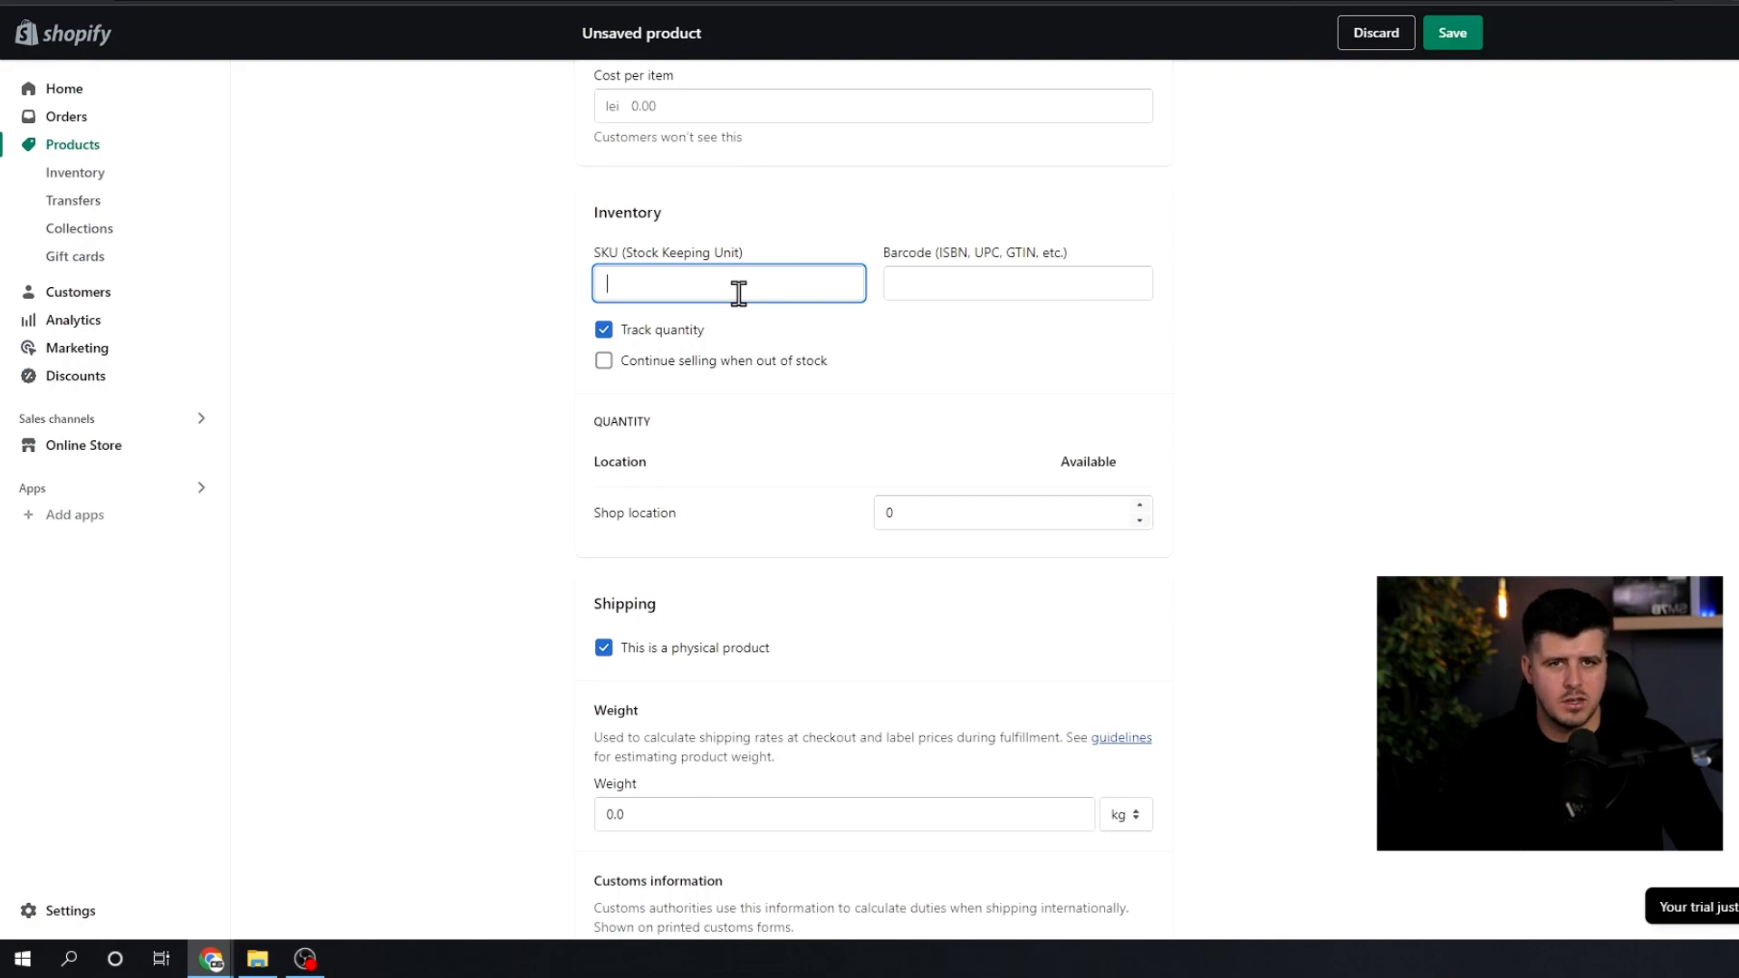
pyautogui.click(959, 282)
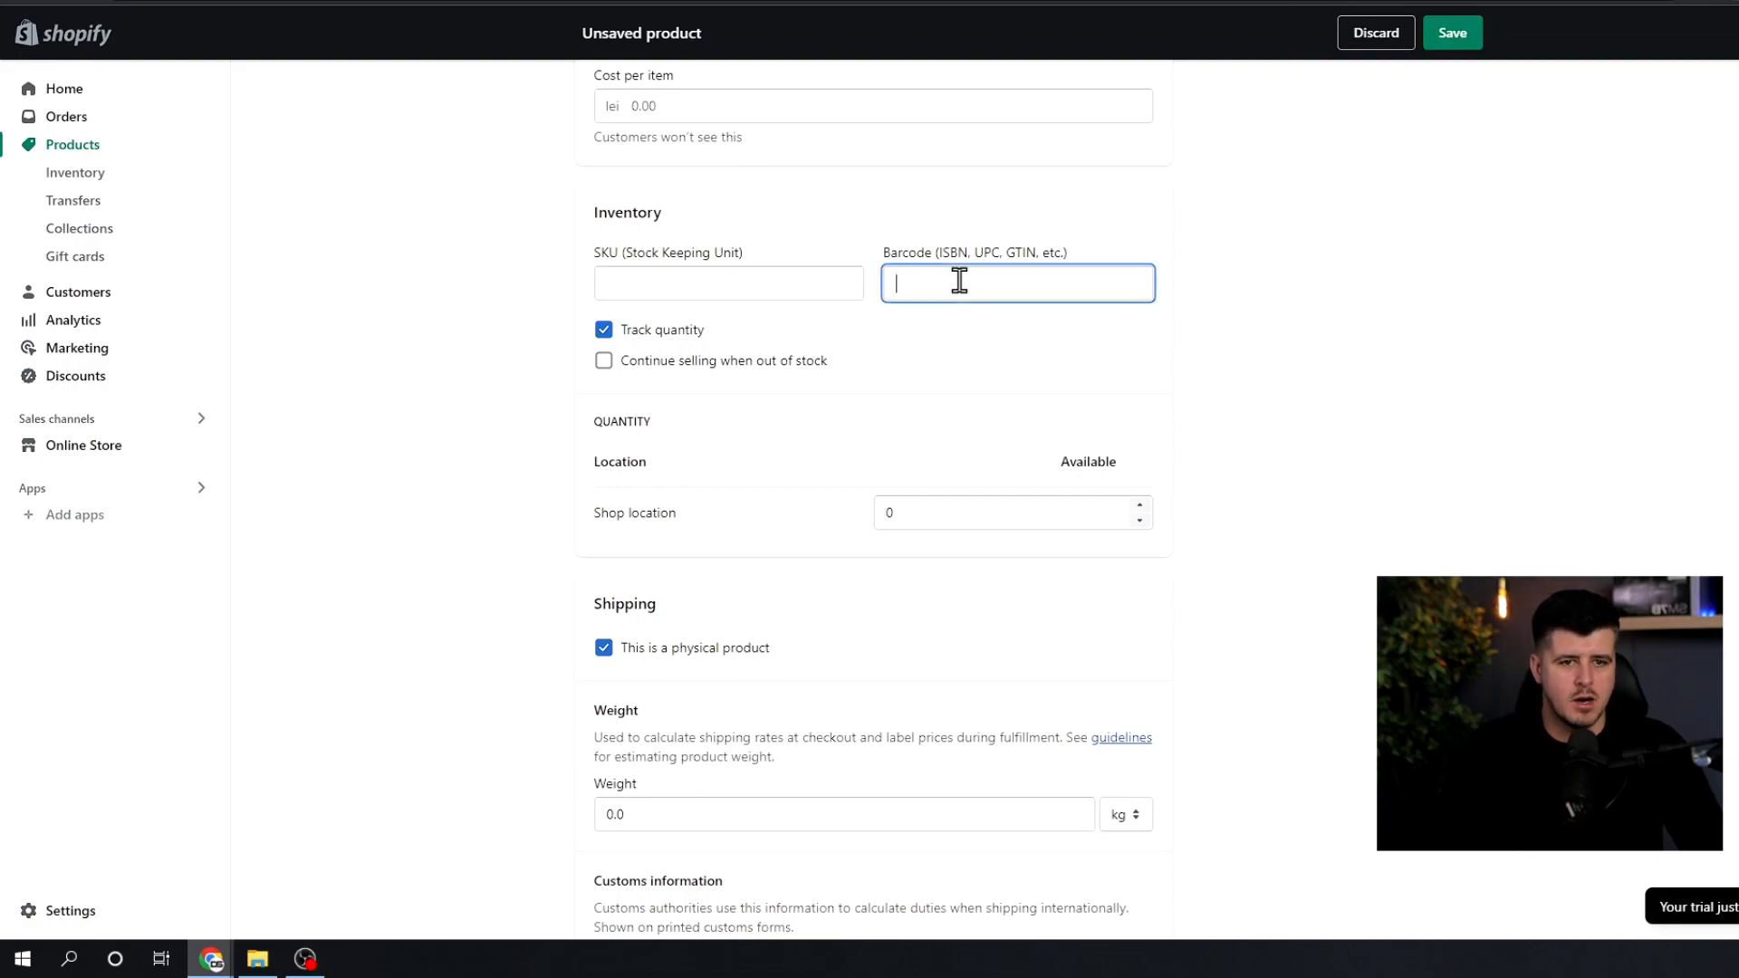
pyautogui.click(986, 331)
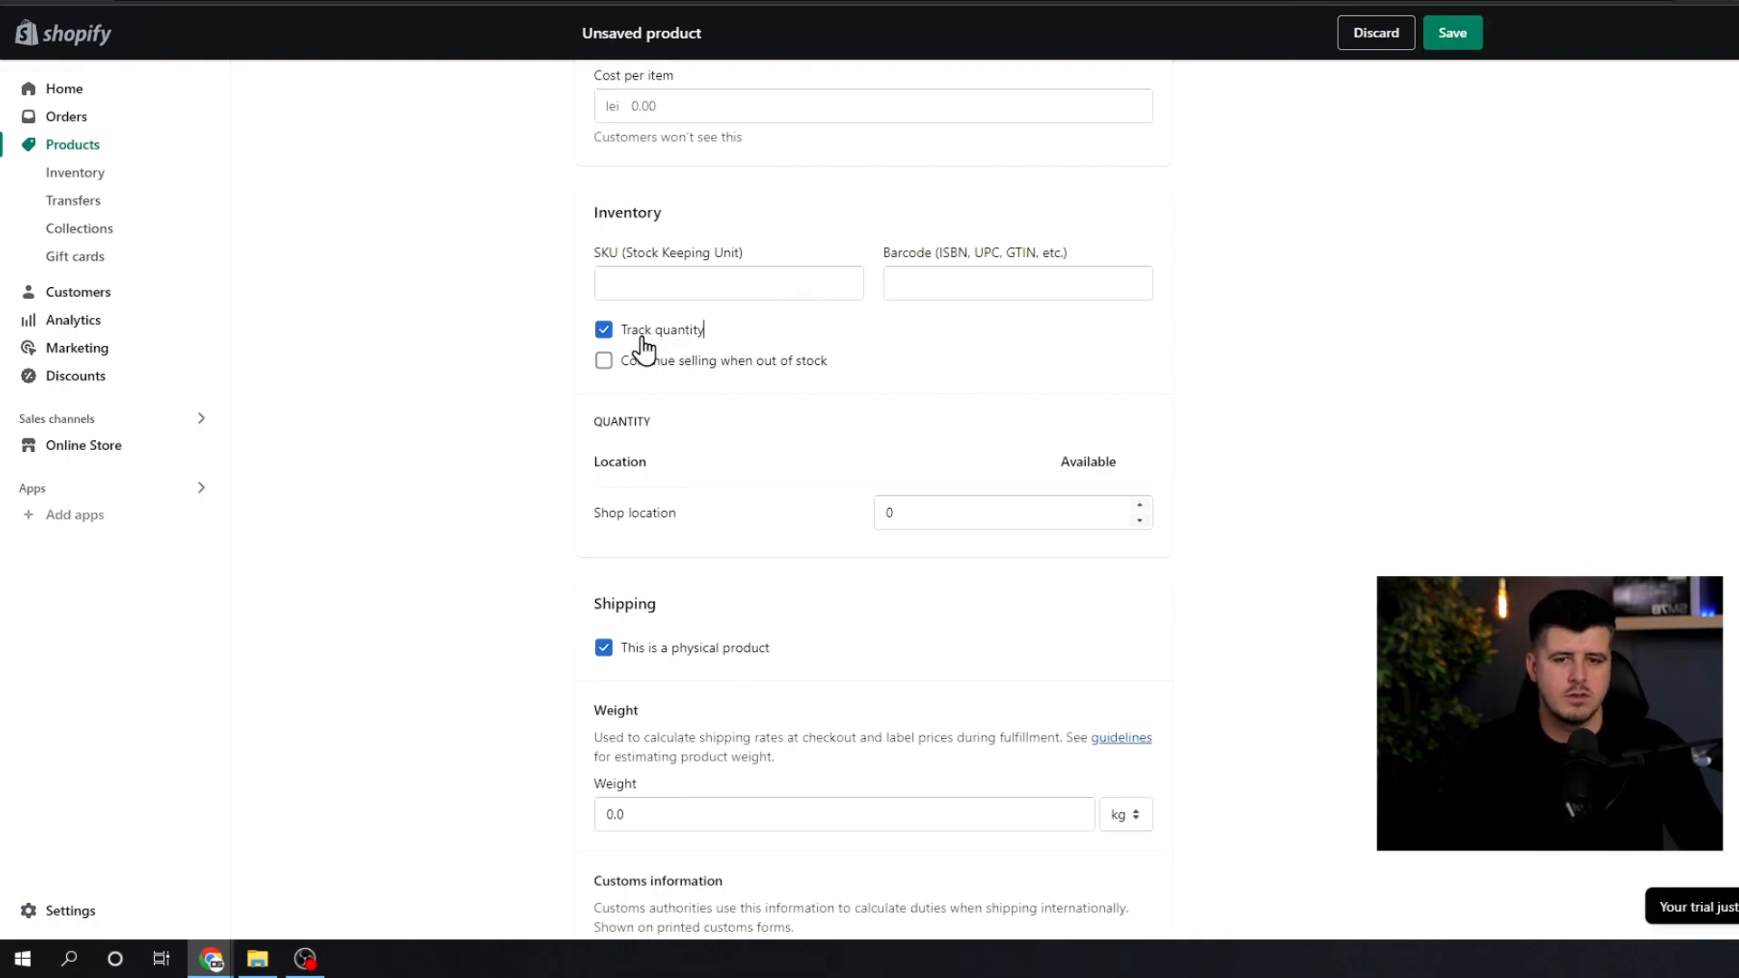
# Step: Set the available quantity at the shop location to 5 and the product's shipping weight to 1.0 kg
pyautogui.click(915, 500)
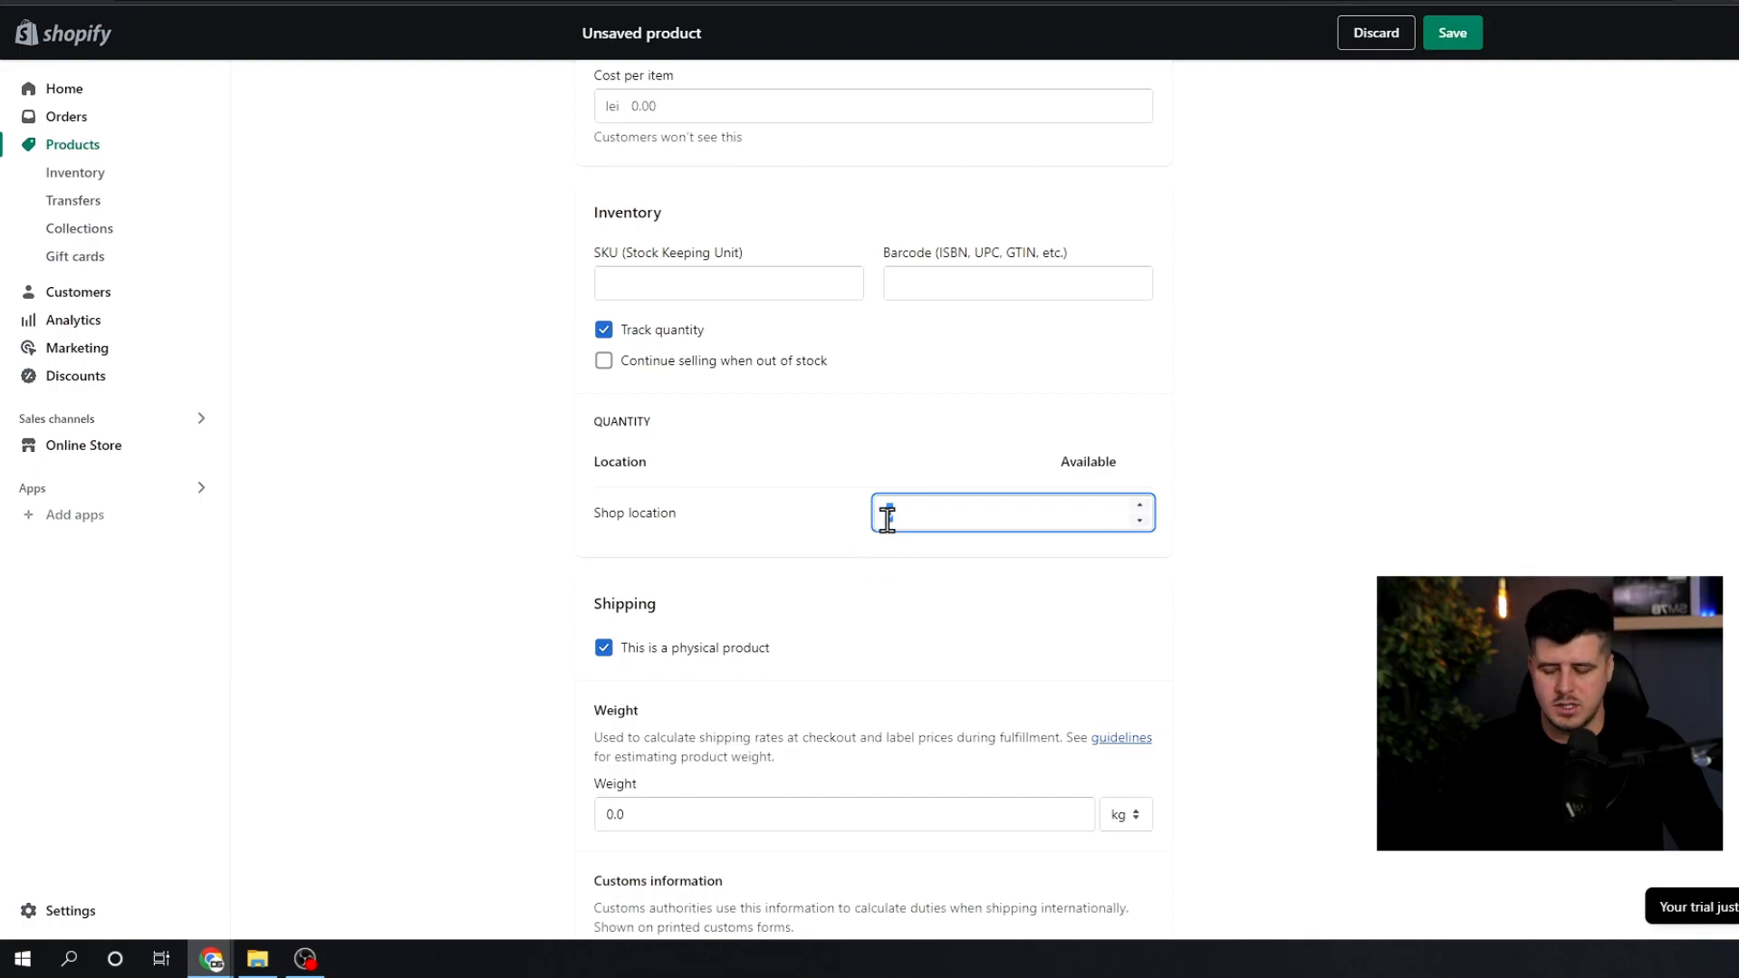
pyautogui.write('5')
pyautogui.click(913, 466)
pyautogui.scroll(-3, 913, 466)
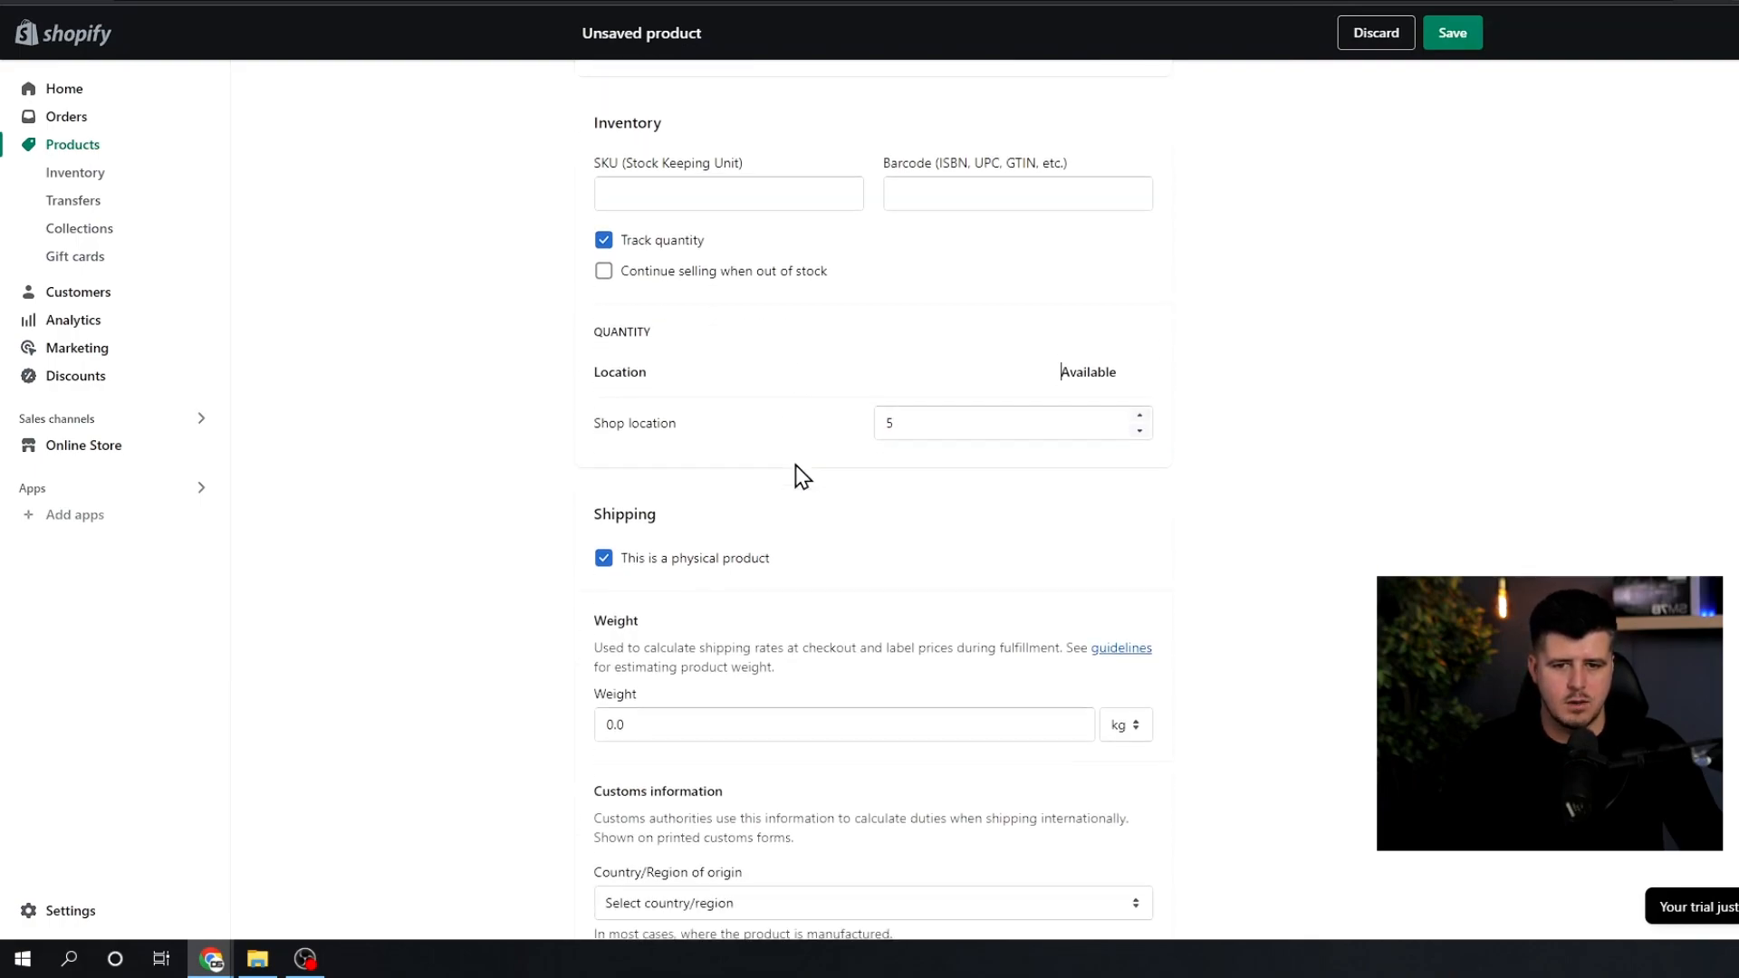
pyautogui.click(675, 534)
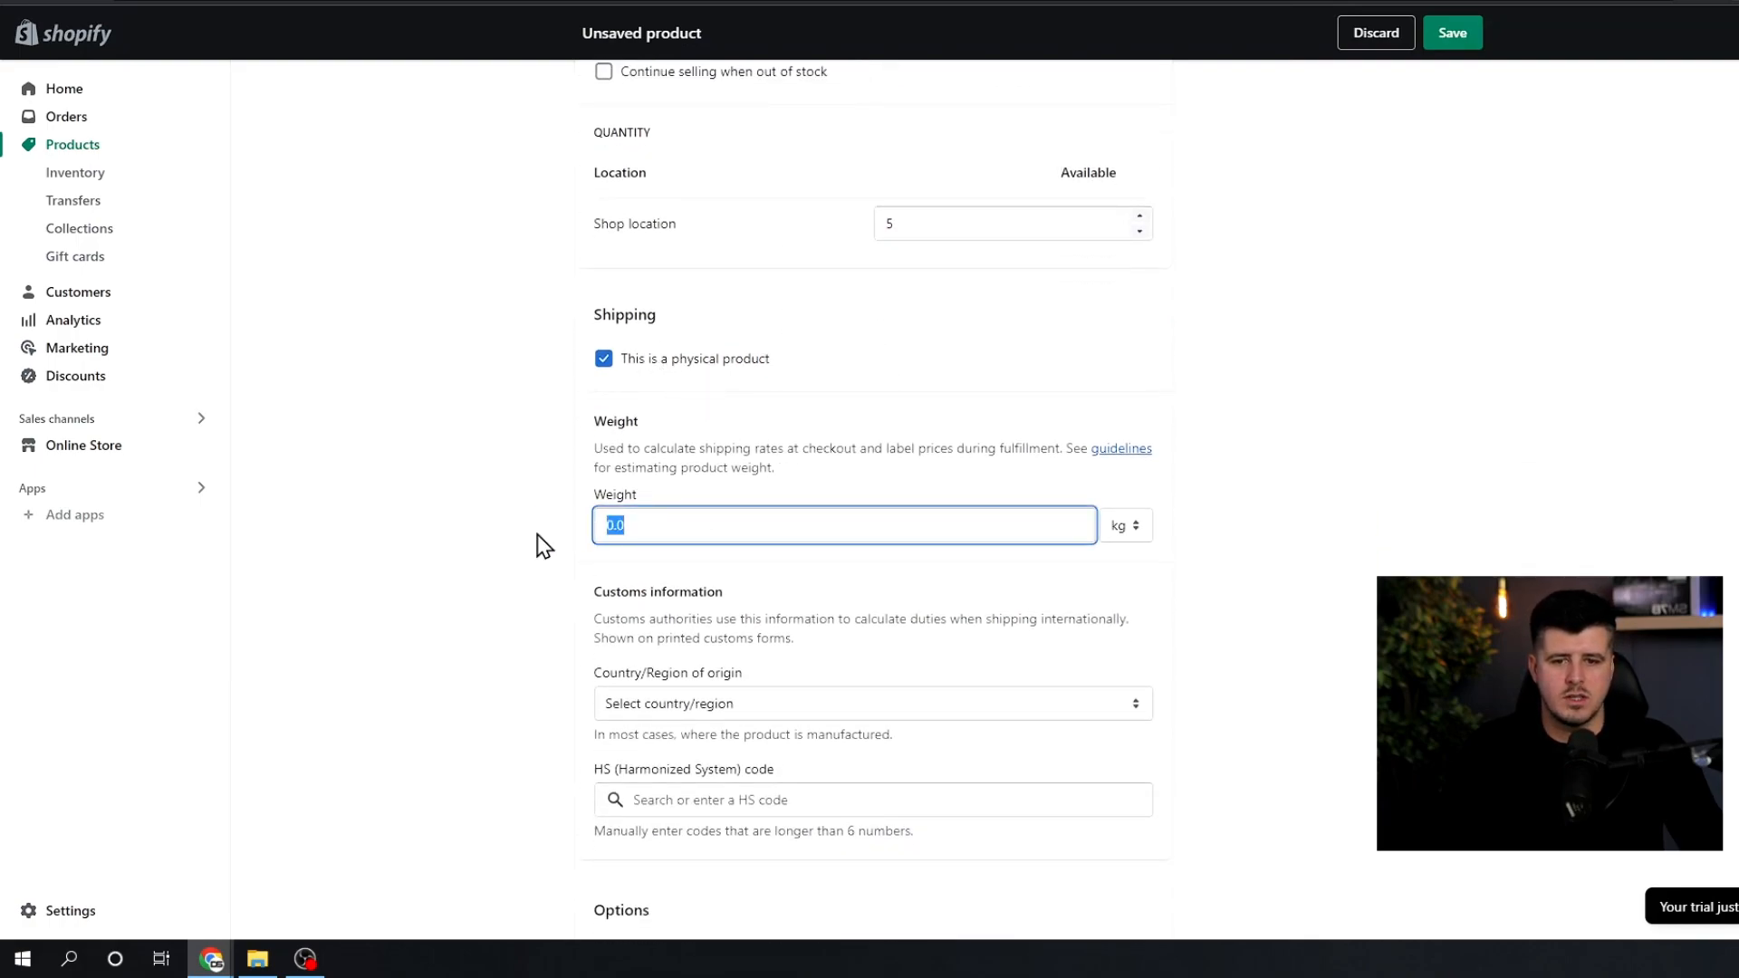
pyautogui.write('1')
pyautogui.click(788, 431)
# Step: Enable product options and add a Size option with the values S, M, L and XL
pyautogui.scroll(-4, 927, 492)
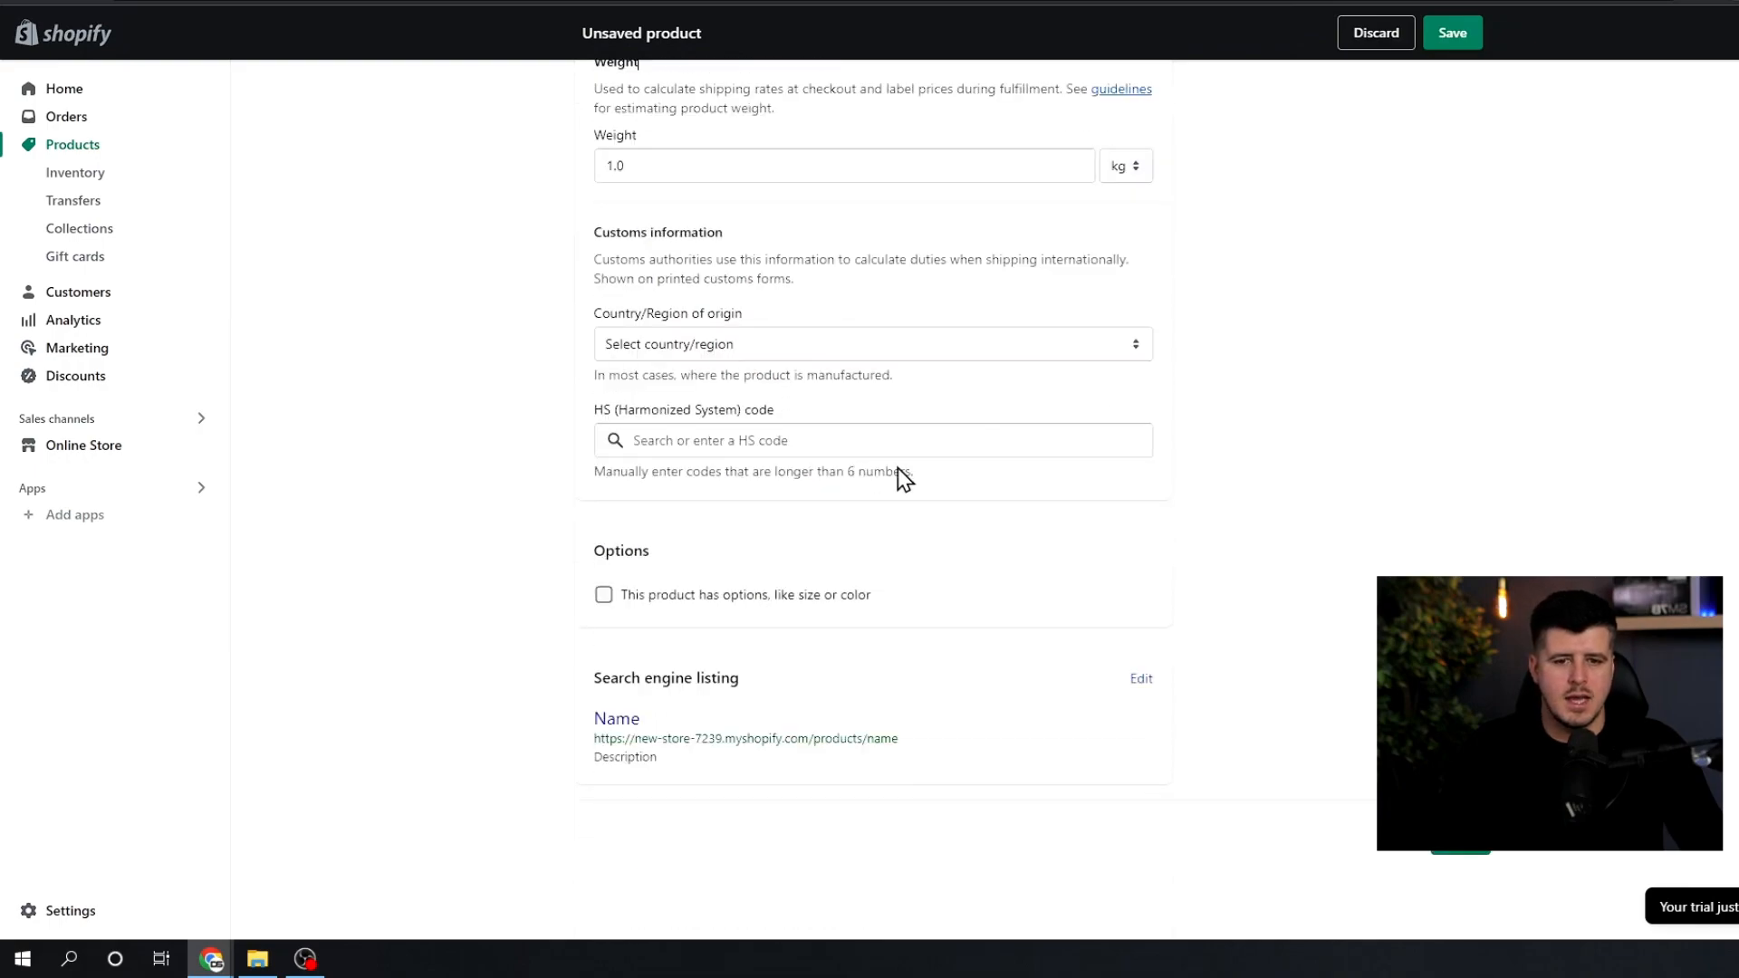
pyautogui.scroll(1, 954, 531)
pyautogui.scroll(-1, 953, 528)
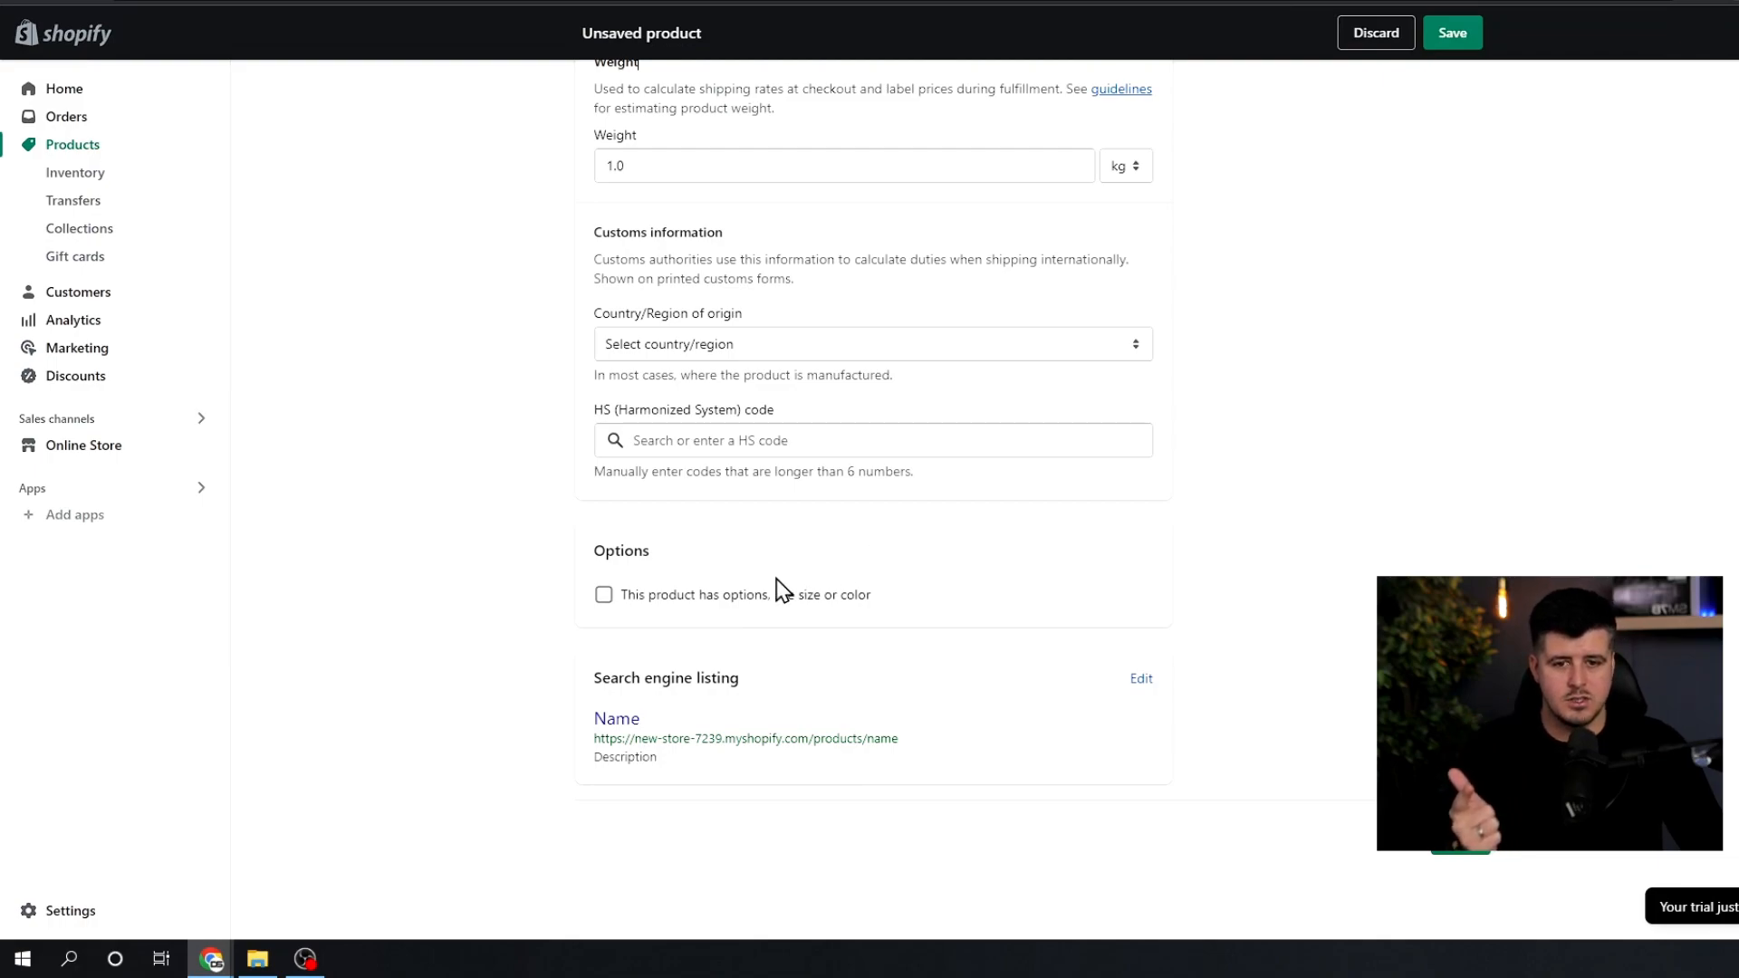
pyautogui.click(604, 596)
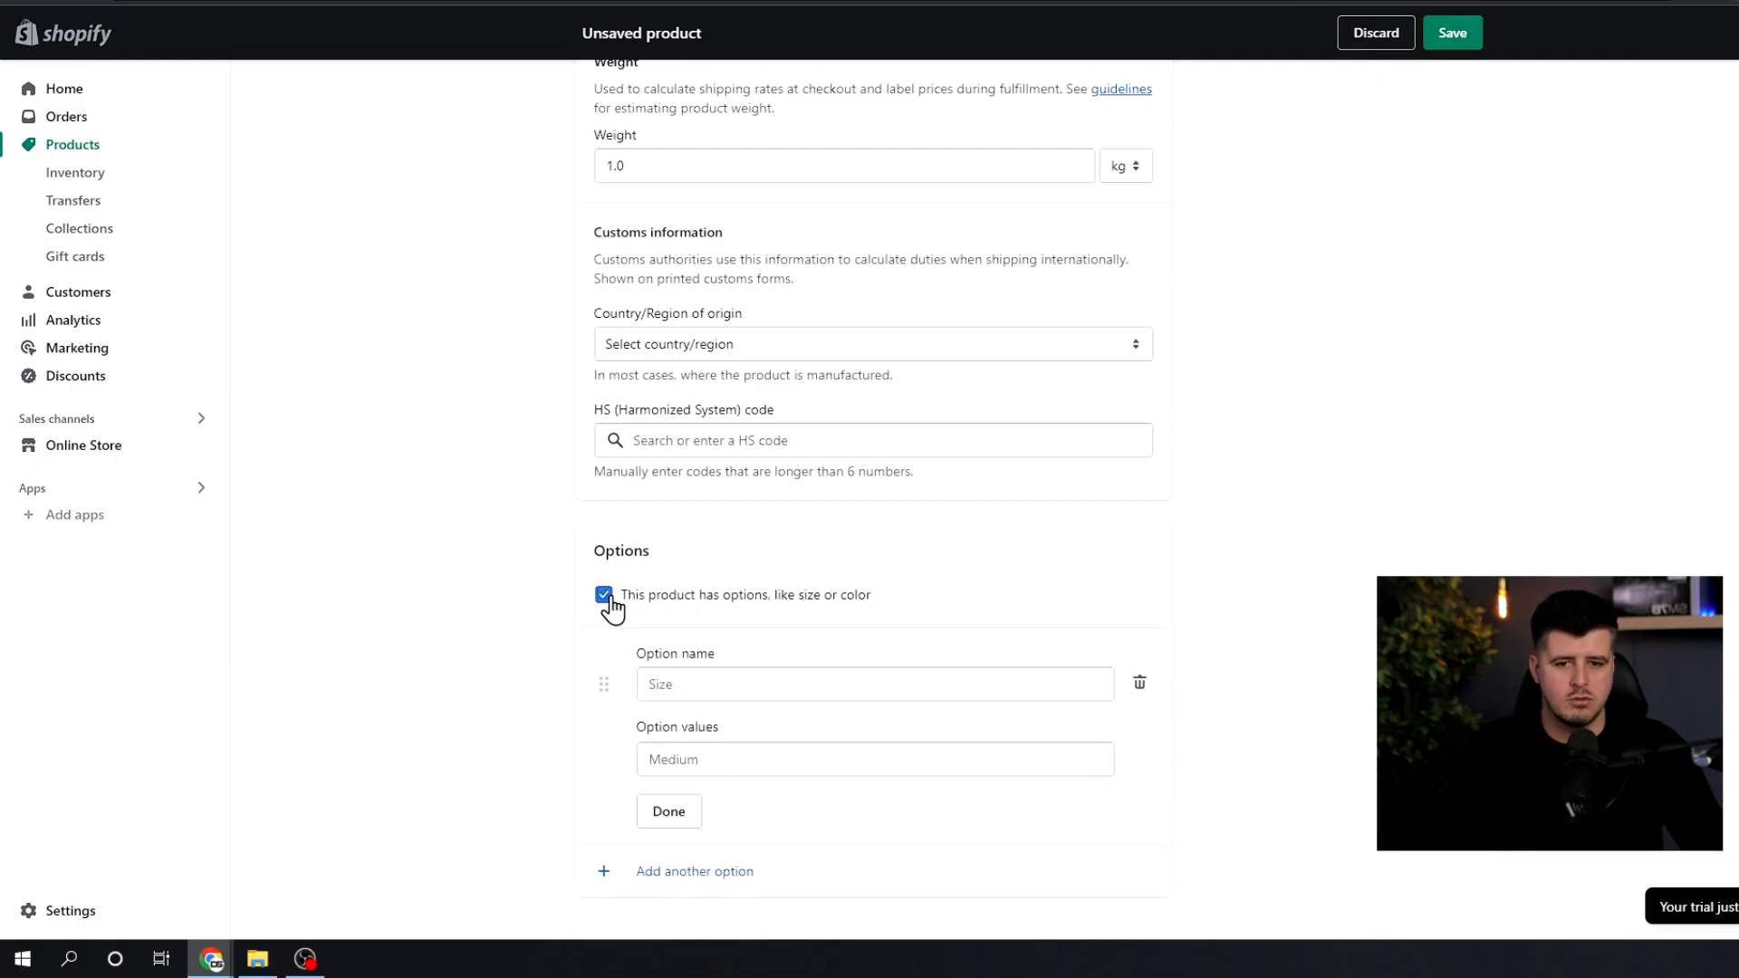
pyautogui.scroll(-2, 878, 579)
pyautogui.click(729, 500)
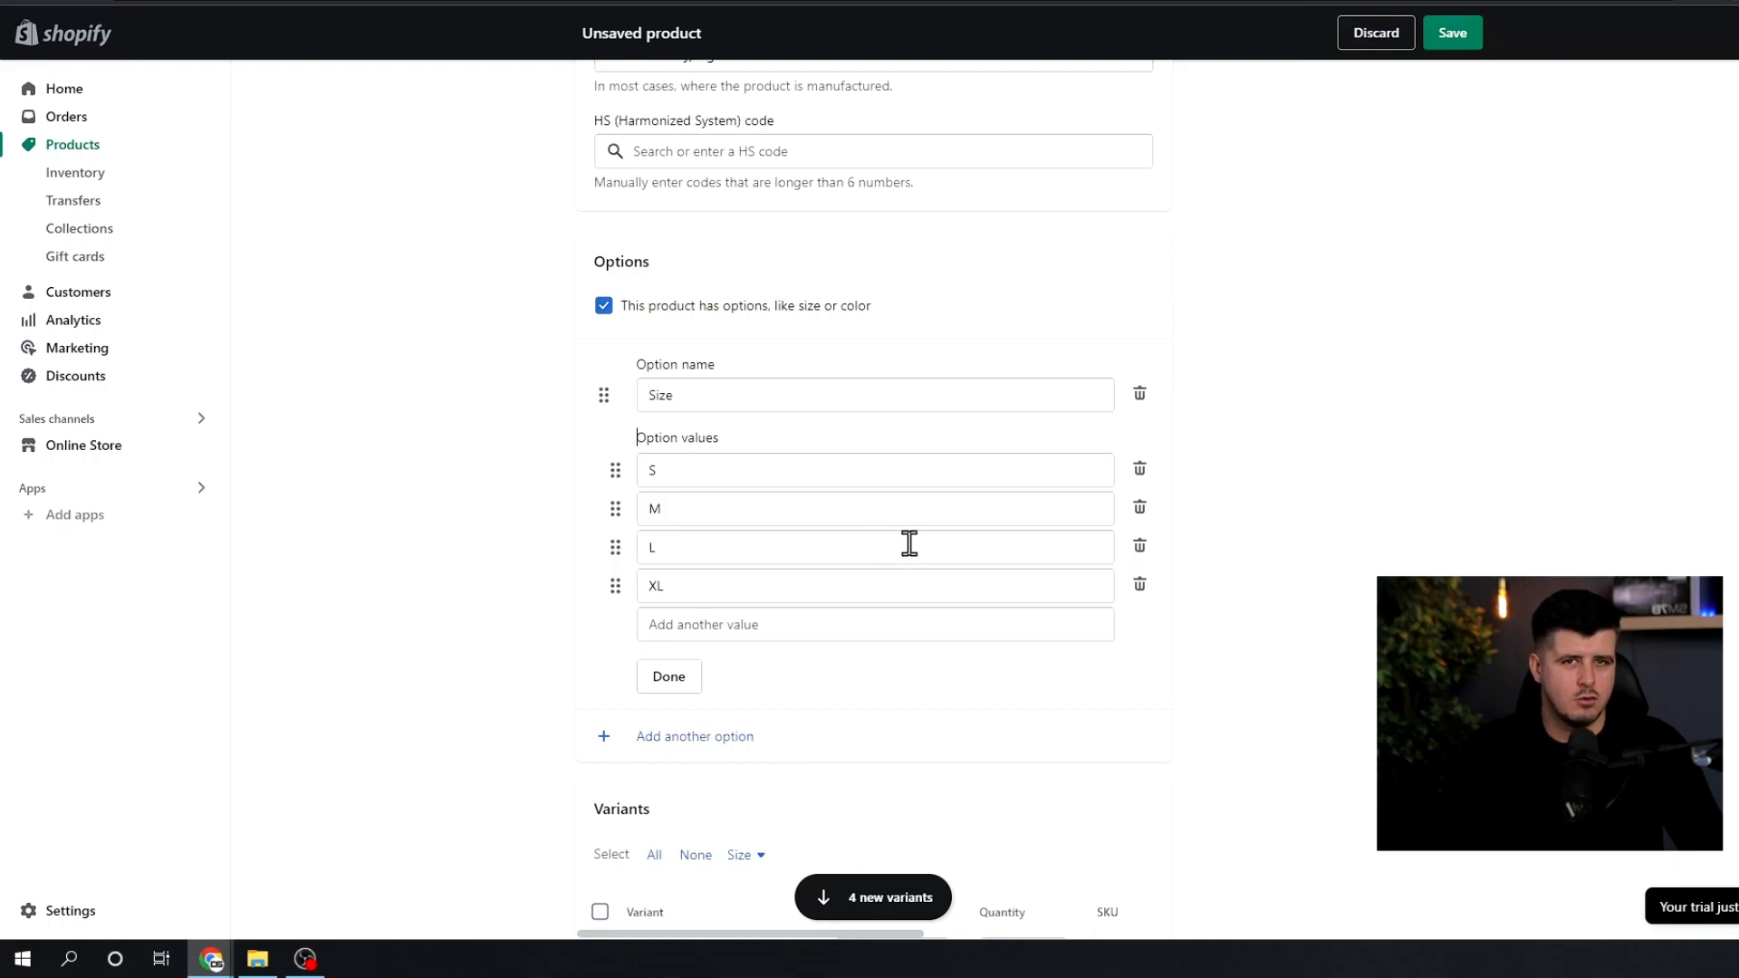
# Step: Set the quantity of each size variant, S, M, L and XL, to 5
pyautogui.scroll(-1, 906, 558)
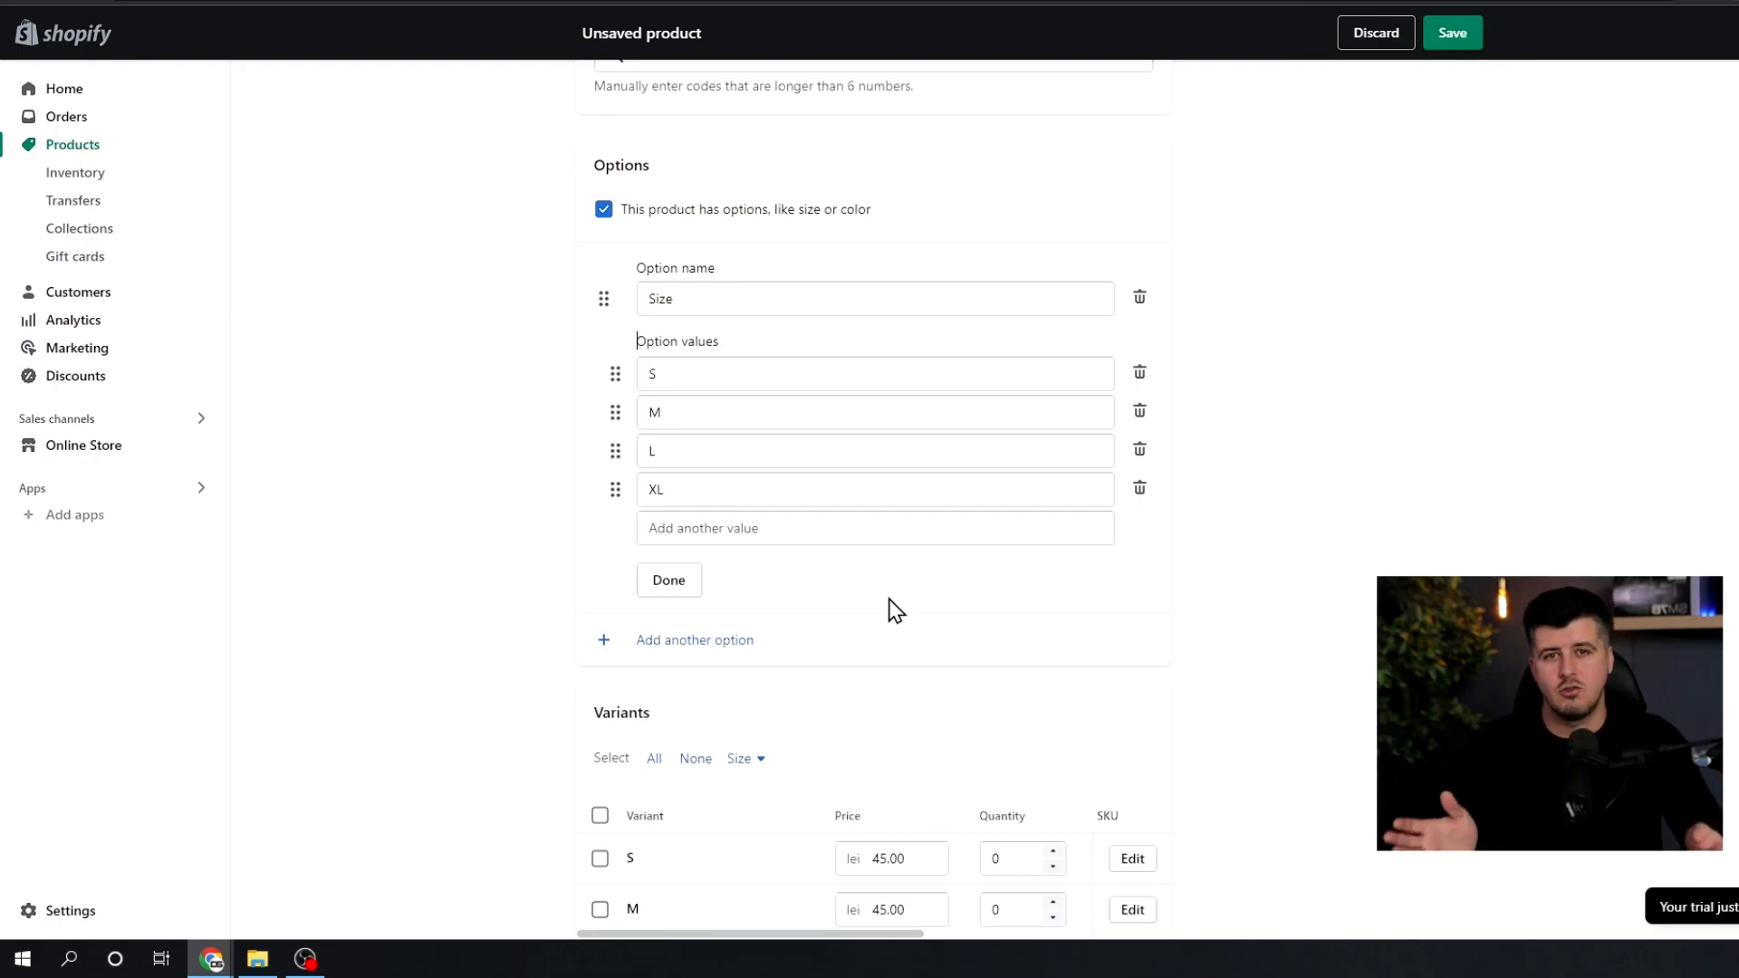
pyautogui.scroll(-5, 887, 611)
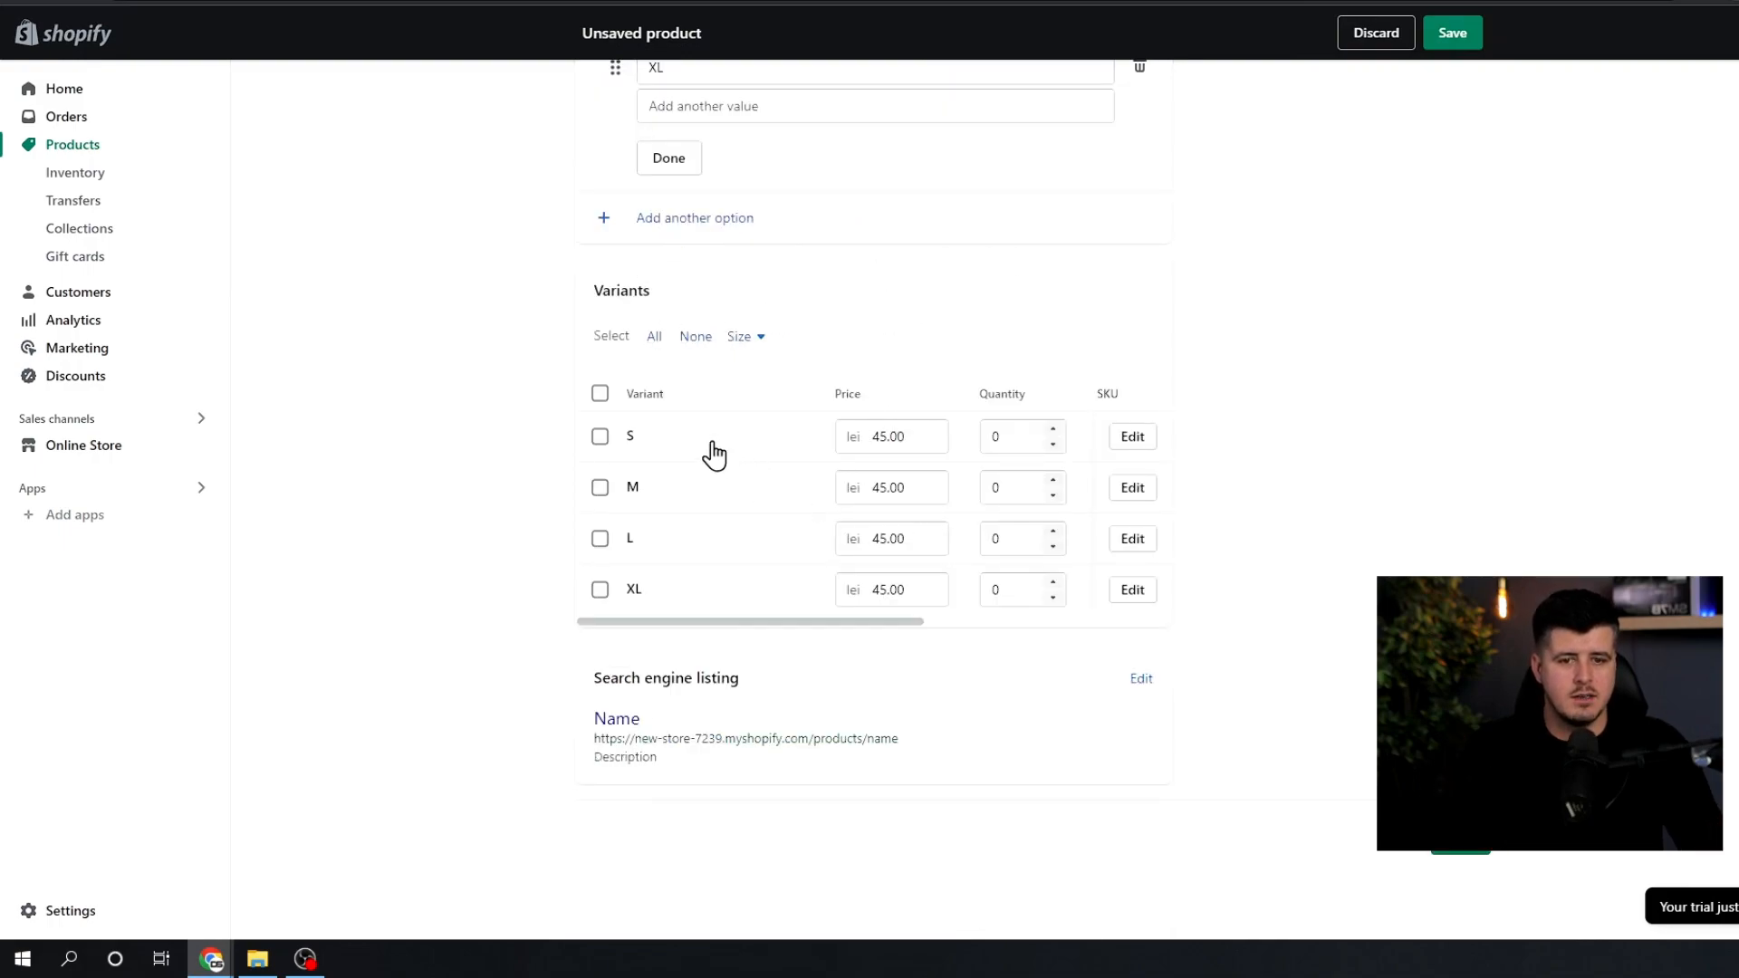
pyautogui.click(1019, 435)
pyautogui.write('5')
pyautogui.moveTo(1011, 488); pyautogui.dragTo(948, 493)
pyautogui.write('5')
pyautogui.moveTo(1011, 540); pyautogui.dragTo(982, 580)
pyautogui.write('5')
pyautogui.write('5')
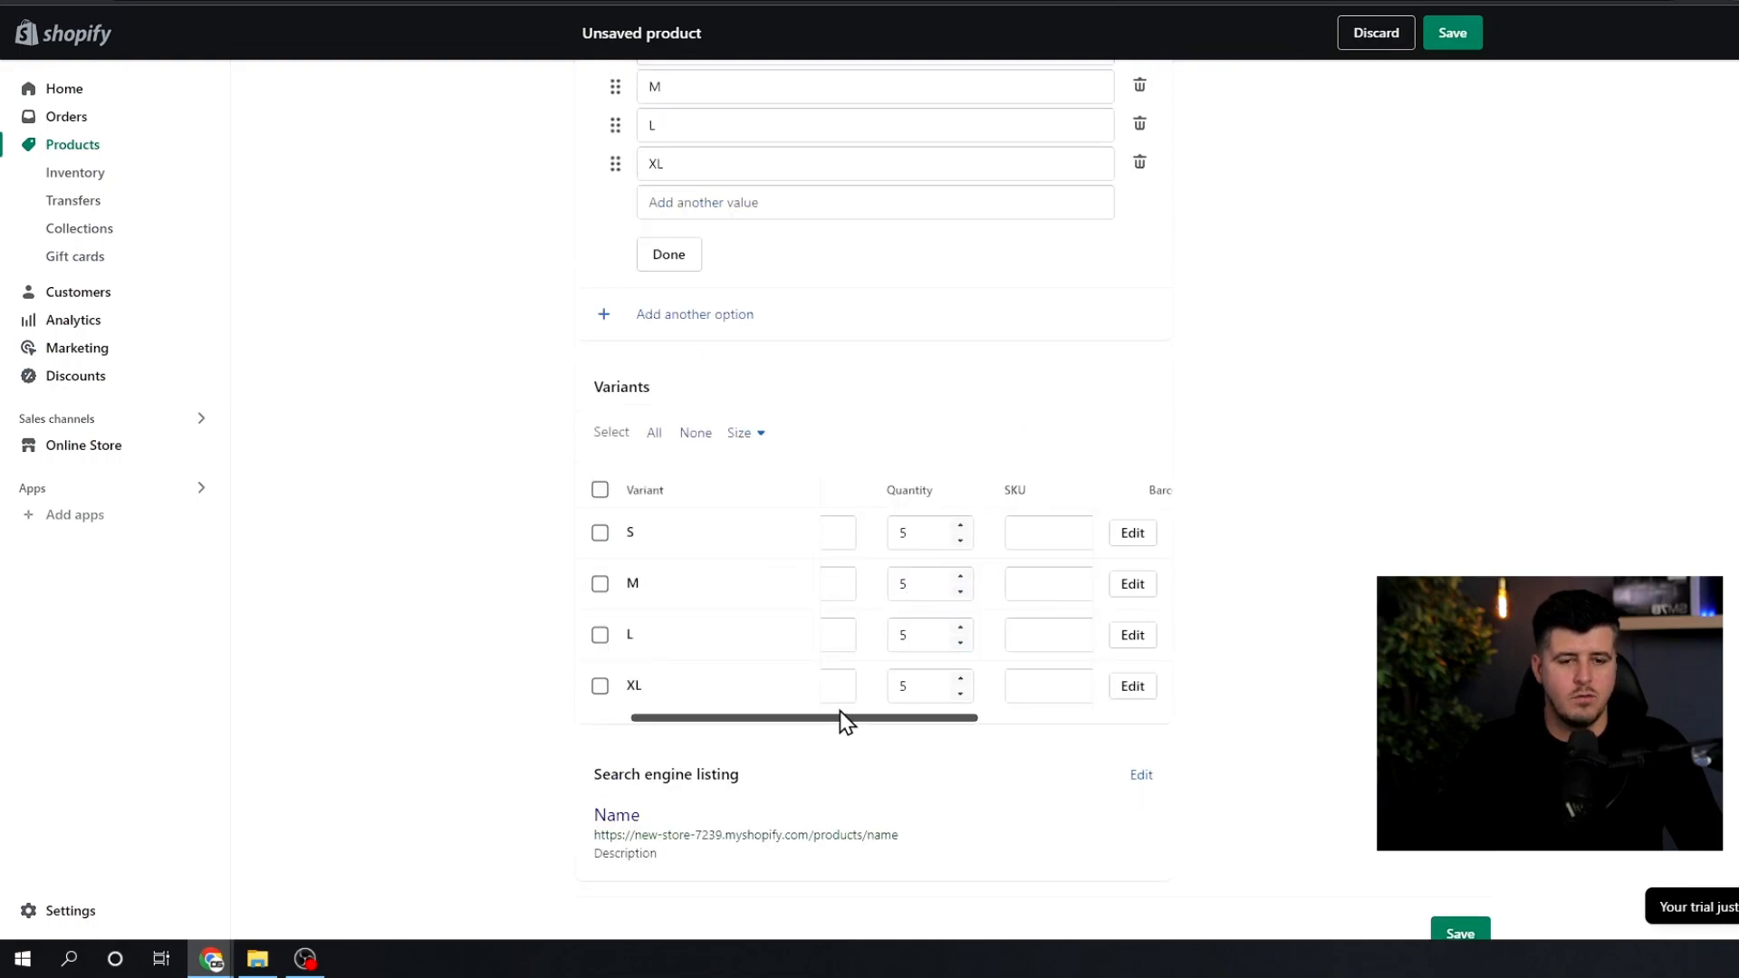
# Step: Check the columns of the variants table and save the new product
pyautogui.moveTo(845, 722); pyautogui.dragTo(788, 726)
pyautogui.scroll(1, 1037, 481)
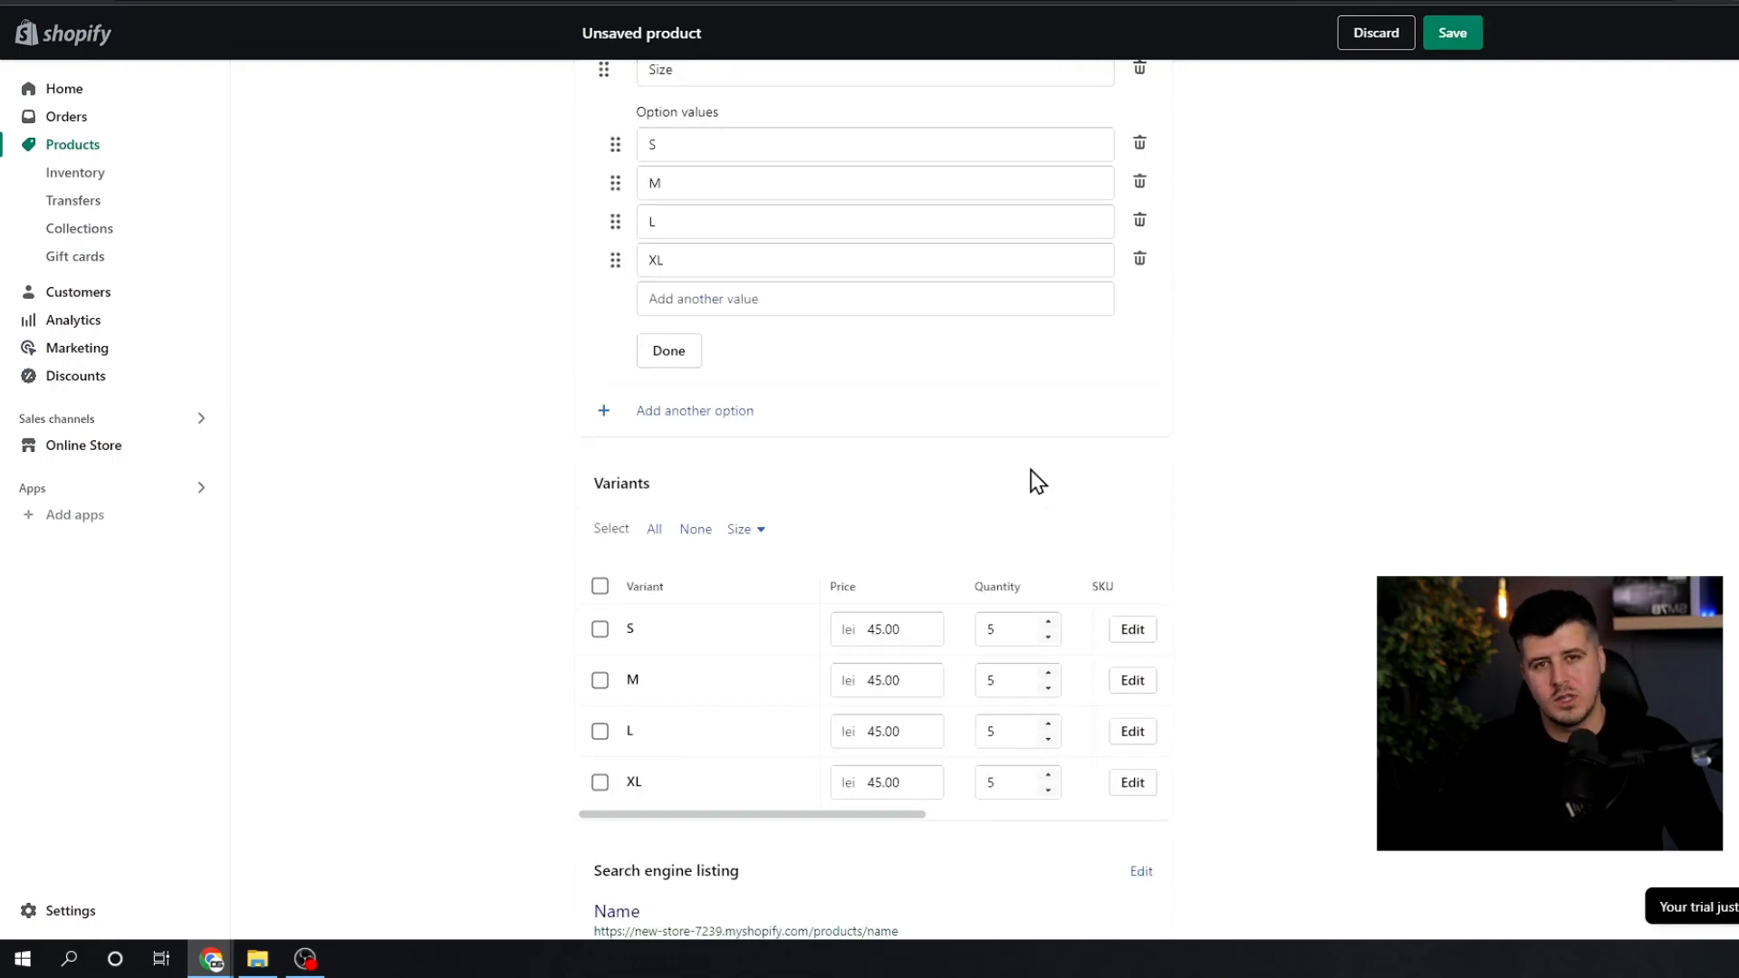
pyautogui.click(1453, 33)
pyautogui.scroll(-5, 1175, 557)
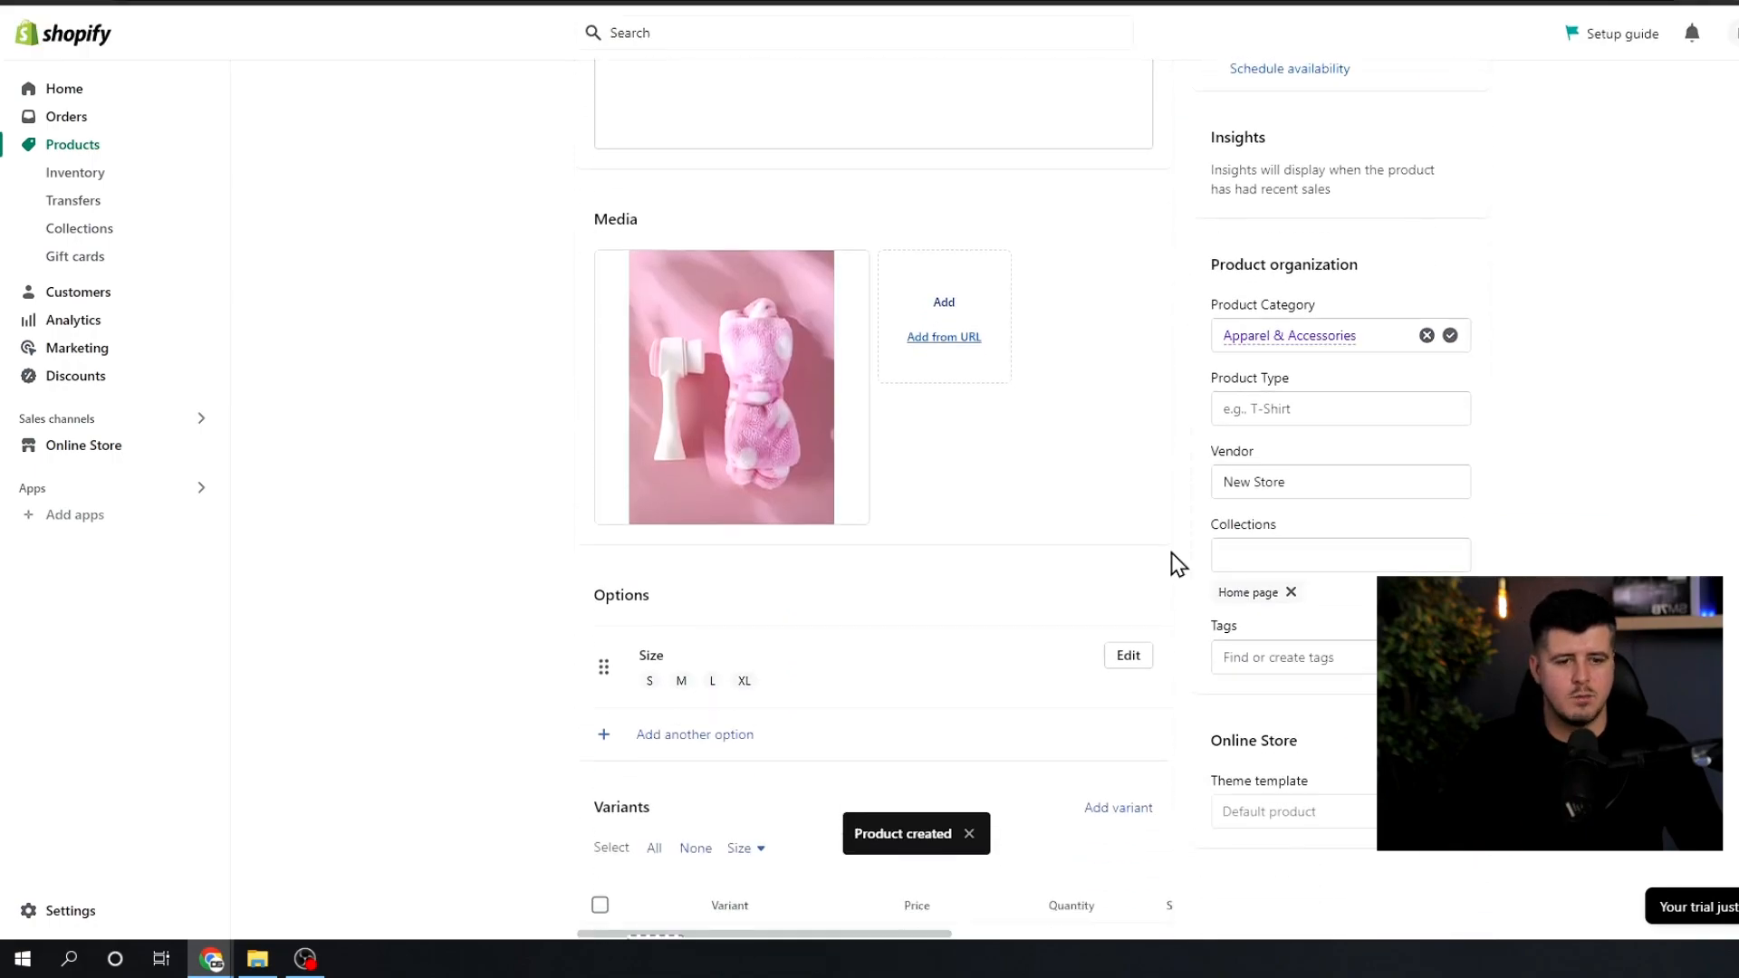
pyautogui.scroll(-1, 1175, 562)
pyautogui.scroll(7, 1175, 561)
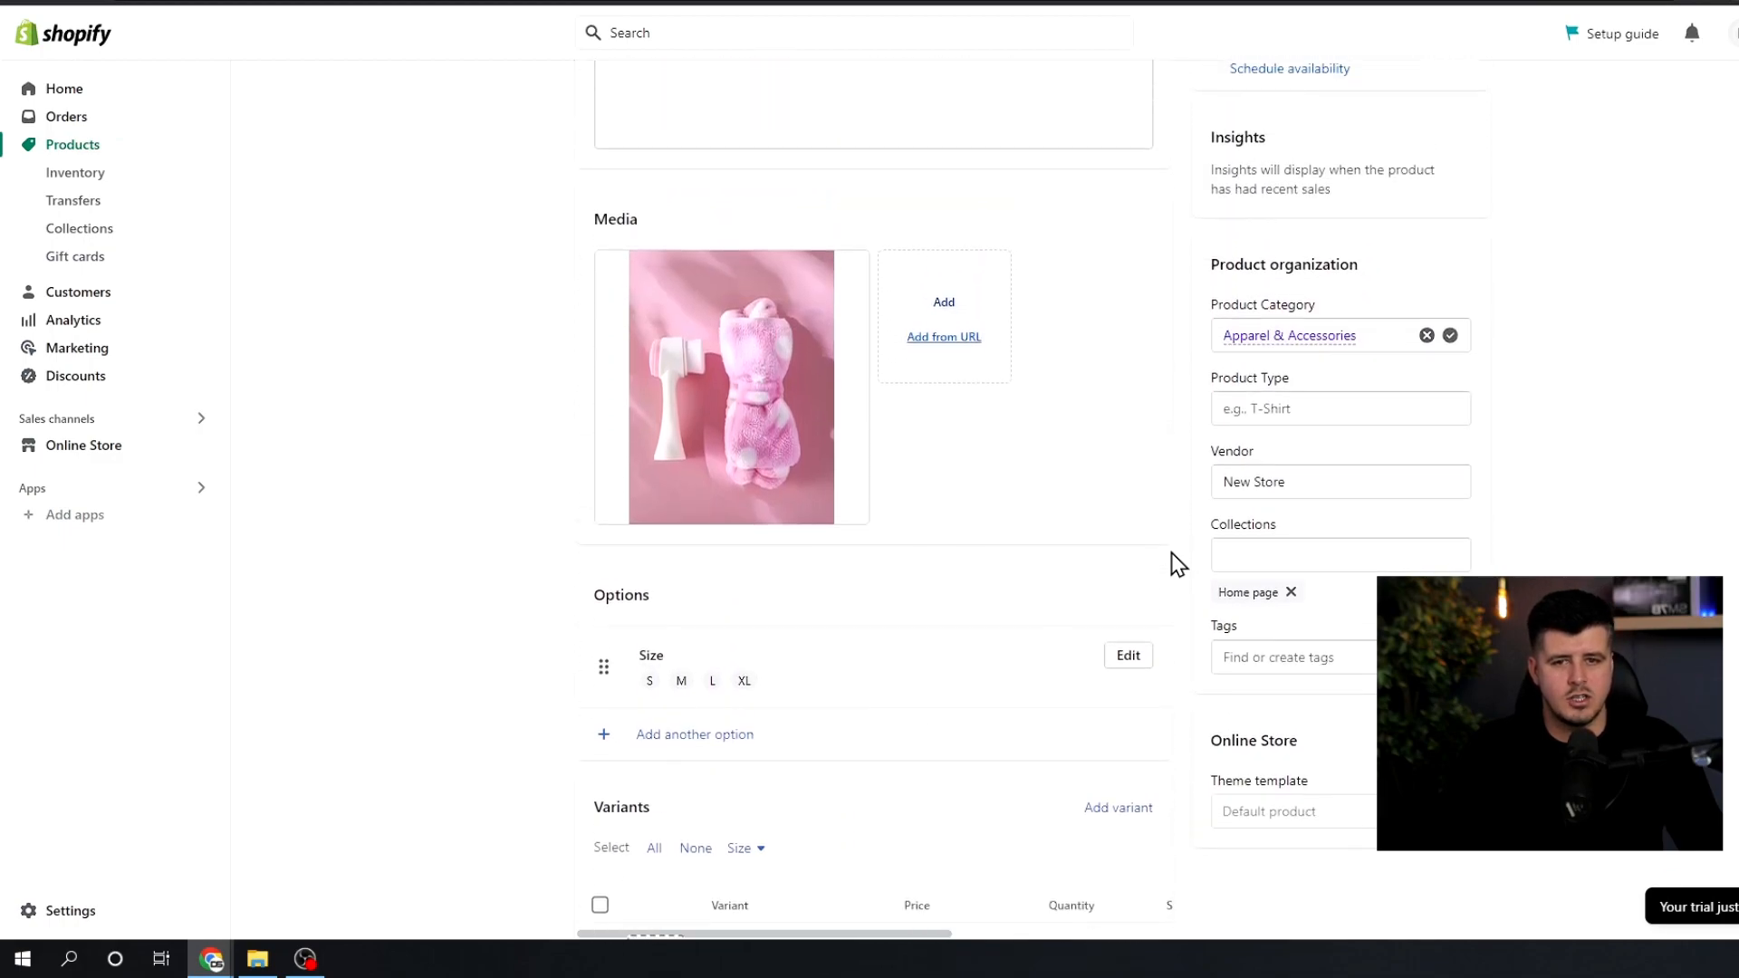
pyautogui.scroll(1, 1152, 466)
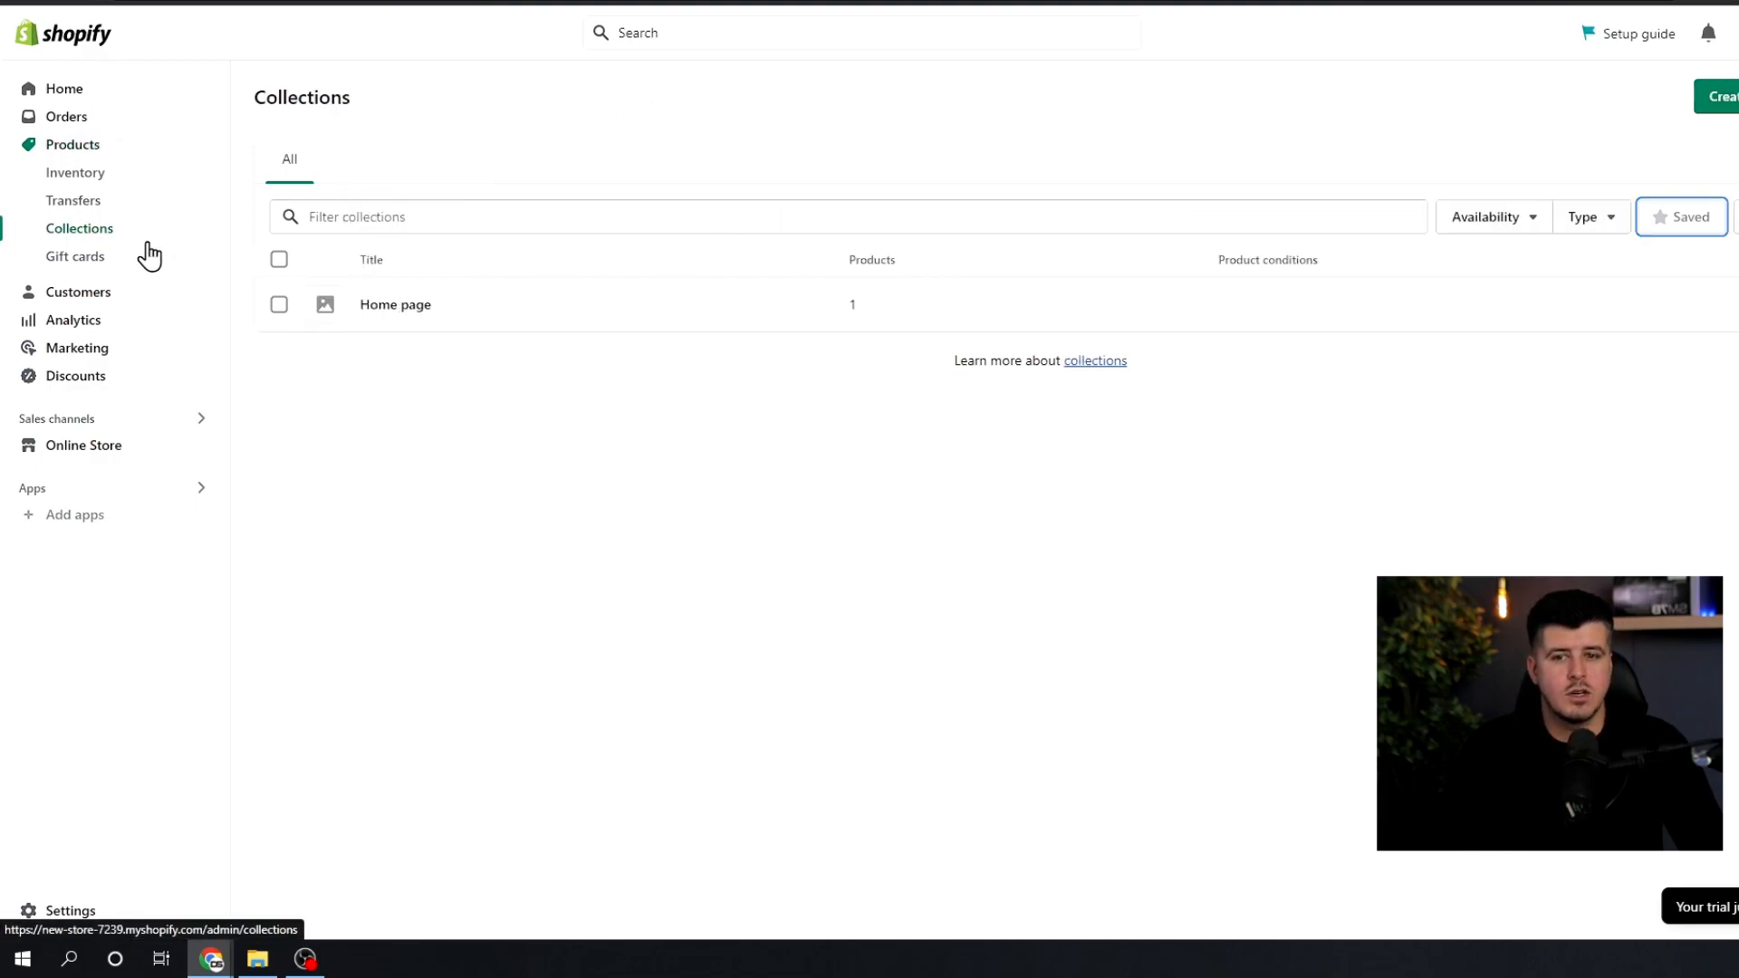
# Step: Create a new collection and title it Jeans
pyautogui.click(1721, 100)
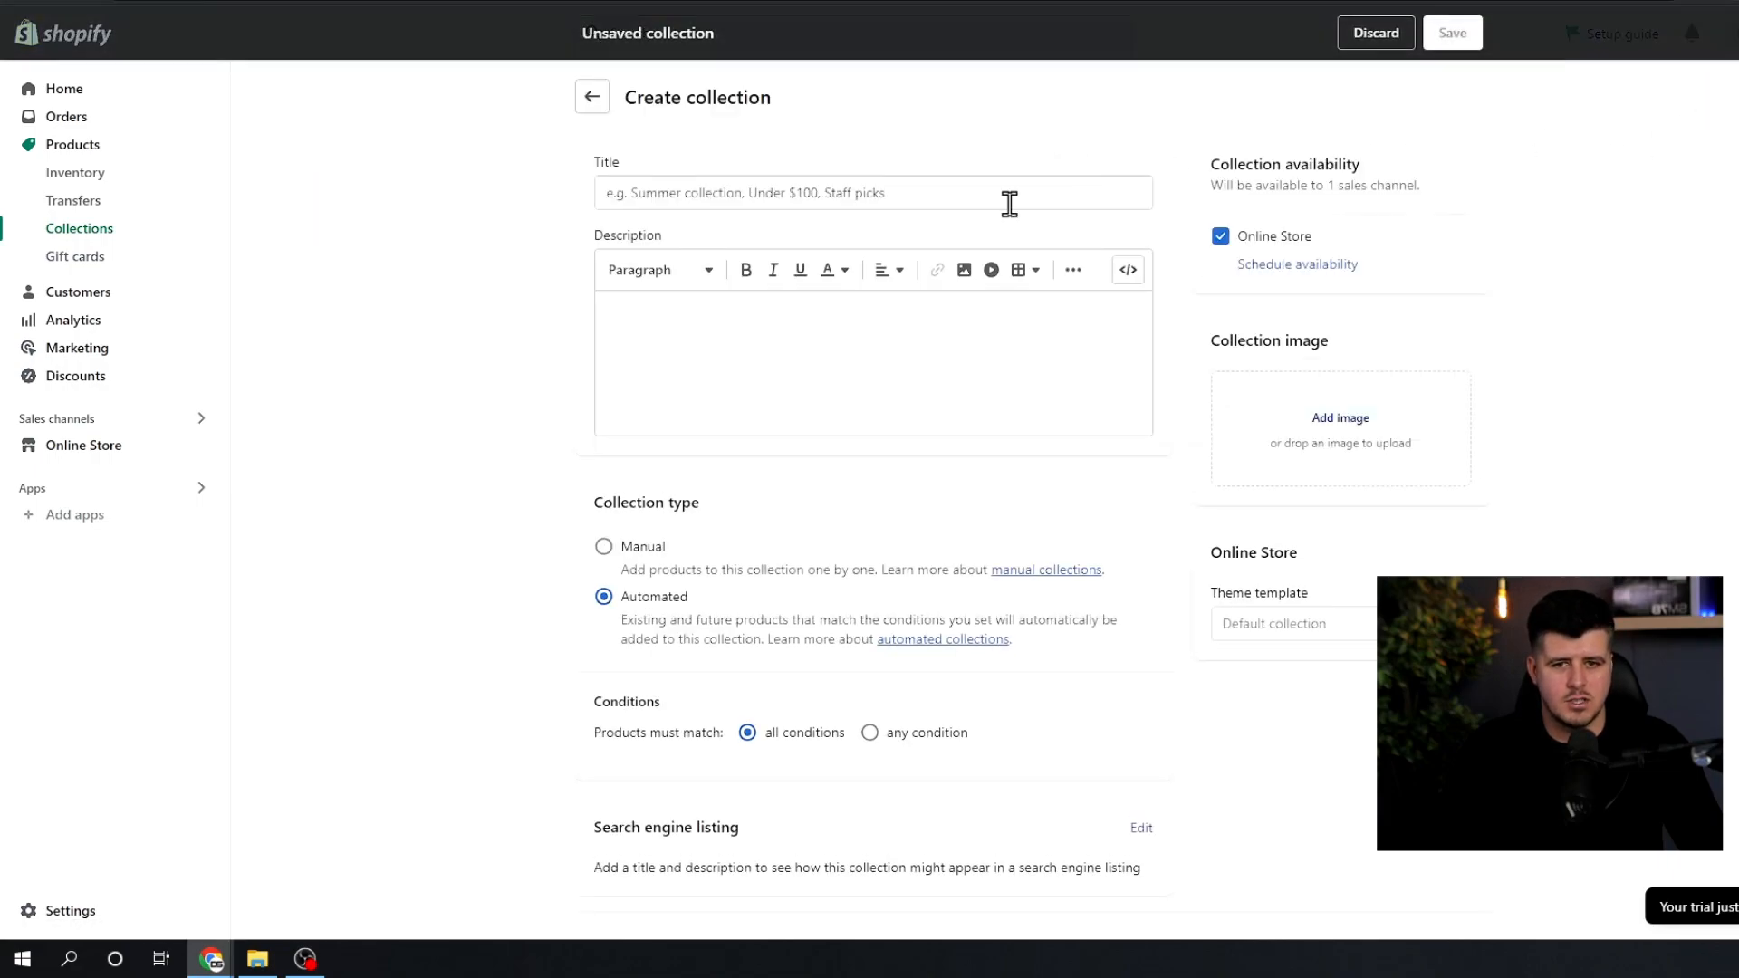
pyautogui.click(739, 203)
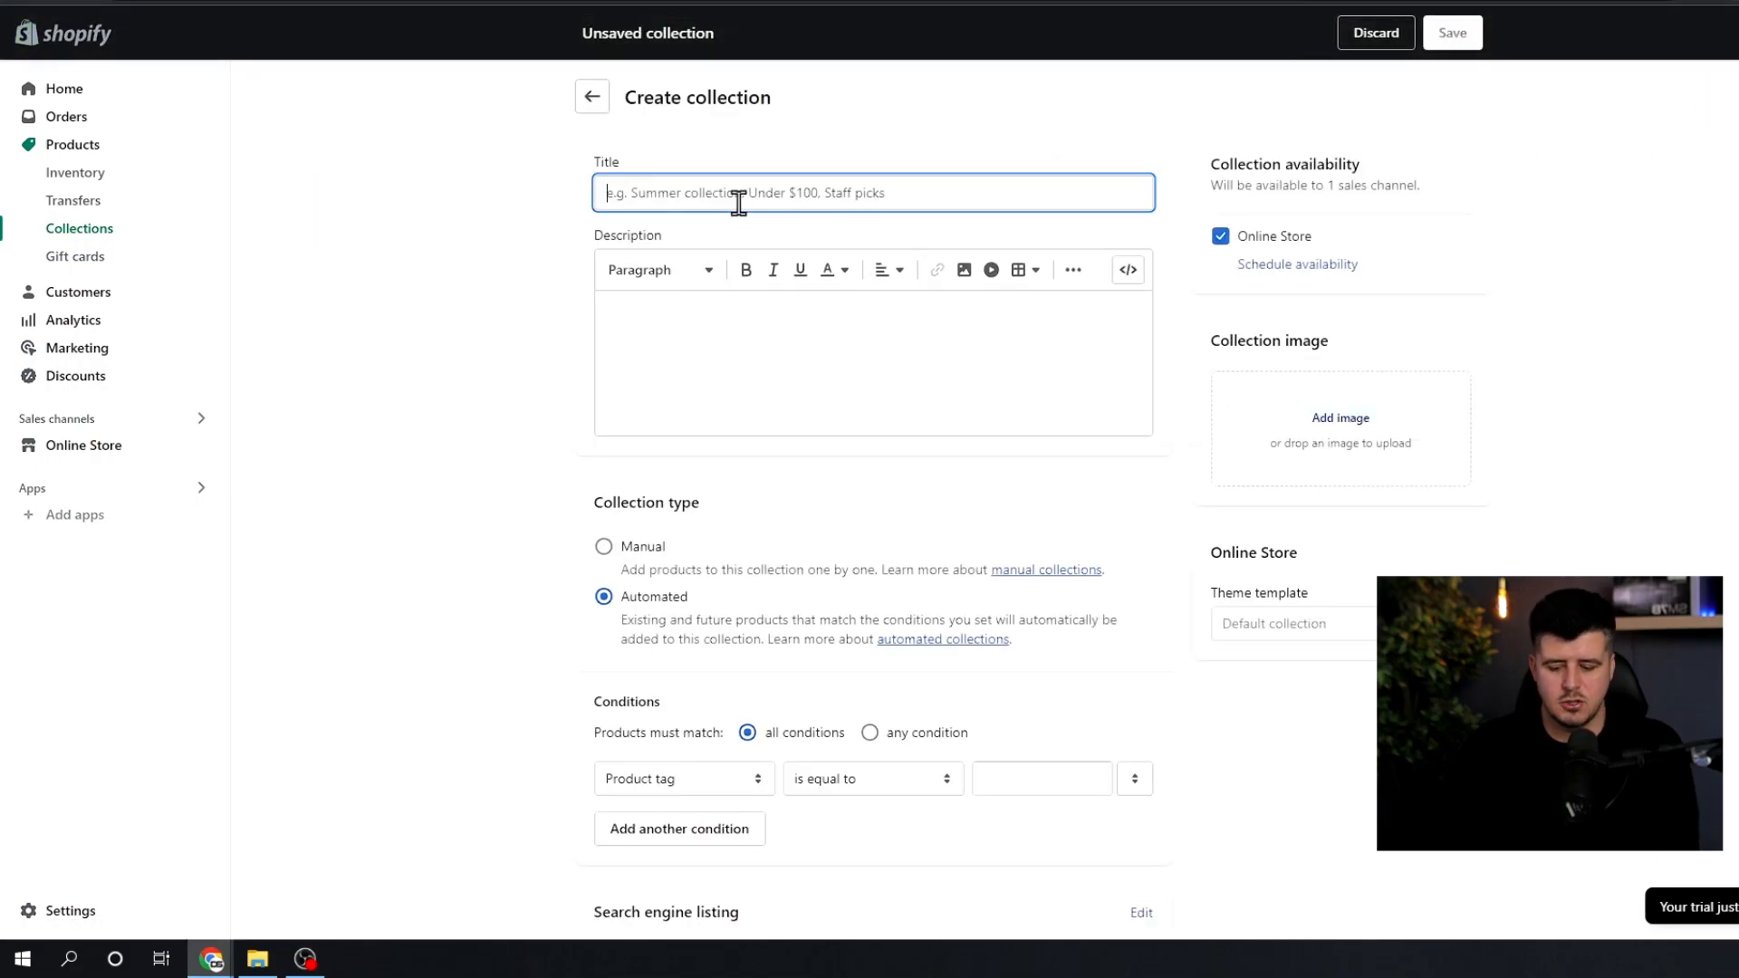
pyautogui.write('Jeans')
pyautogui.click(855, 384)
# Step: Give the automated collection the condition that the product tag is equal to jeans, and save the collection
pyautogui.scroll(-1, 854, 384)
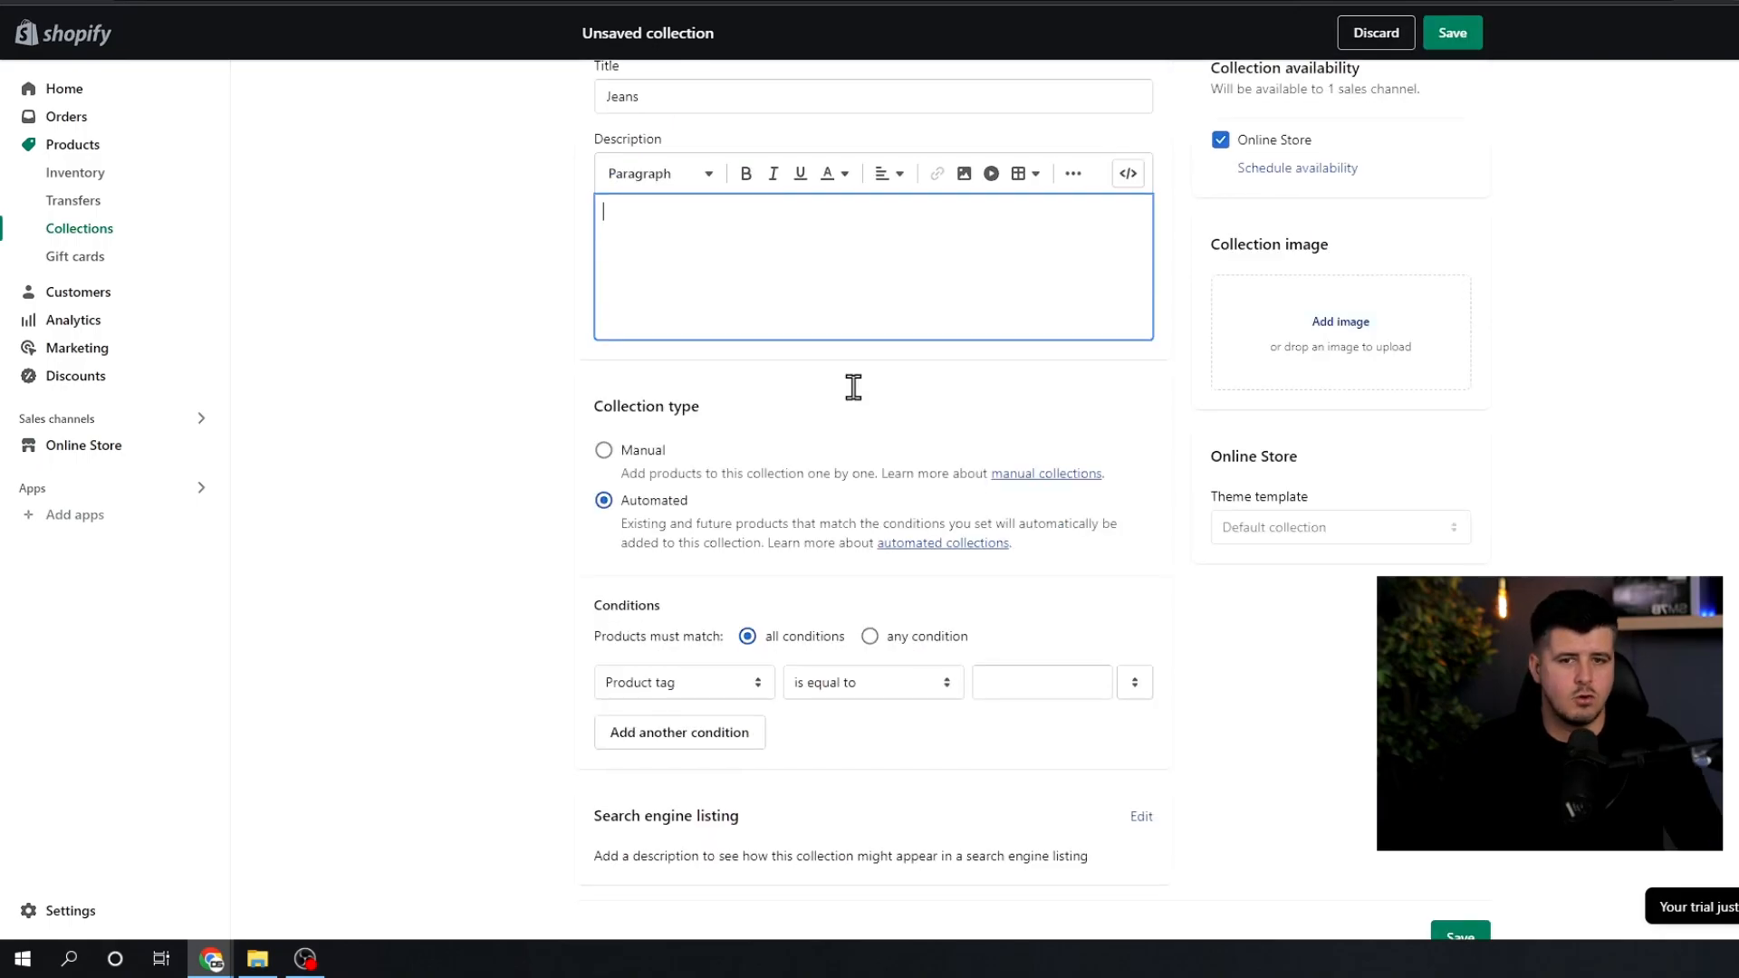
pyautogui.scroll(-1, 874, 392)
pyautogui.click(600, 319)
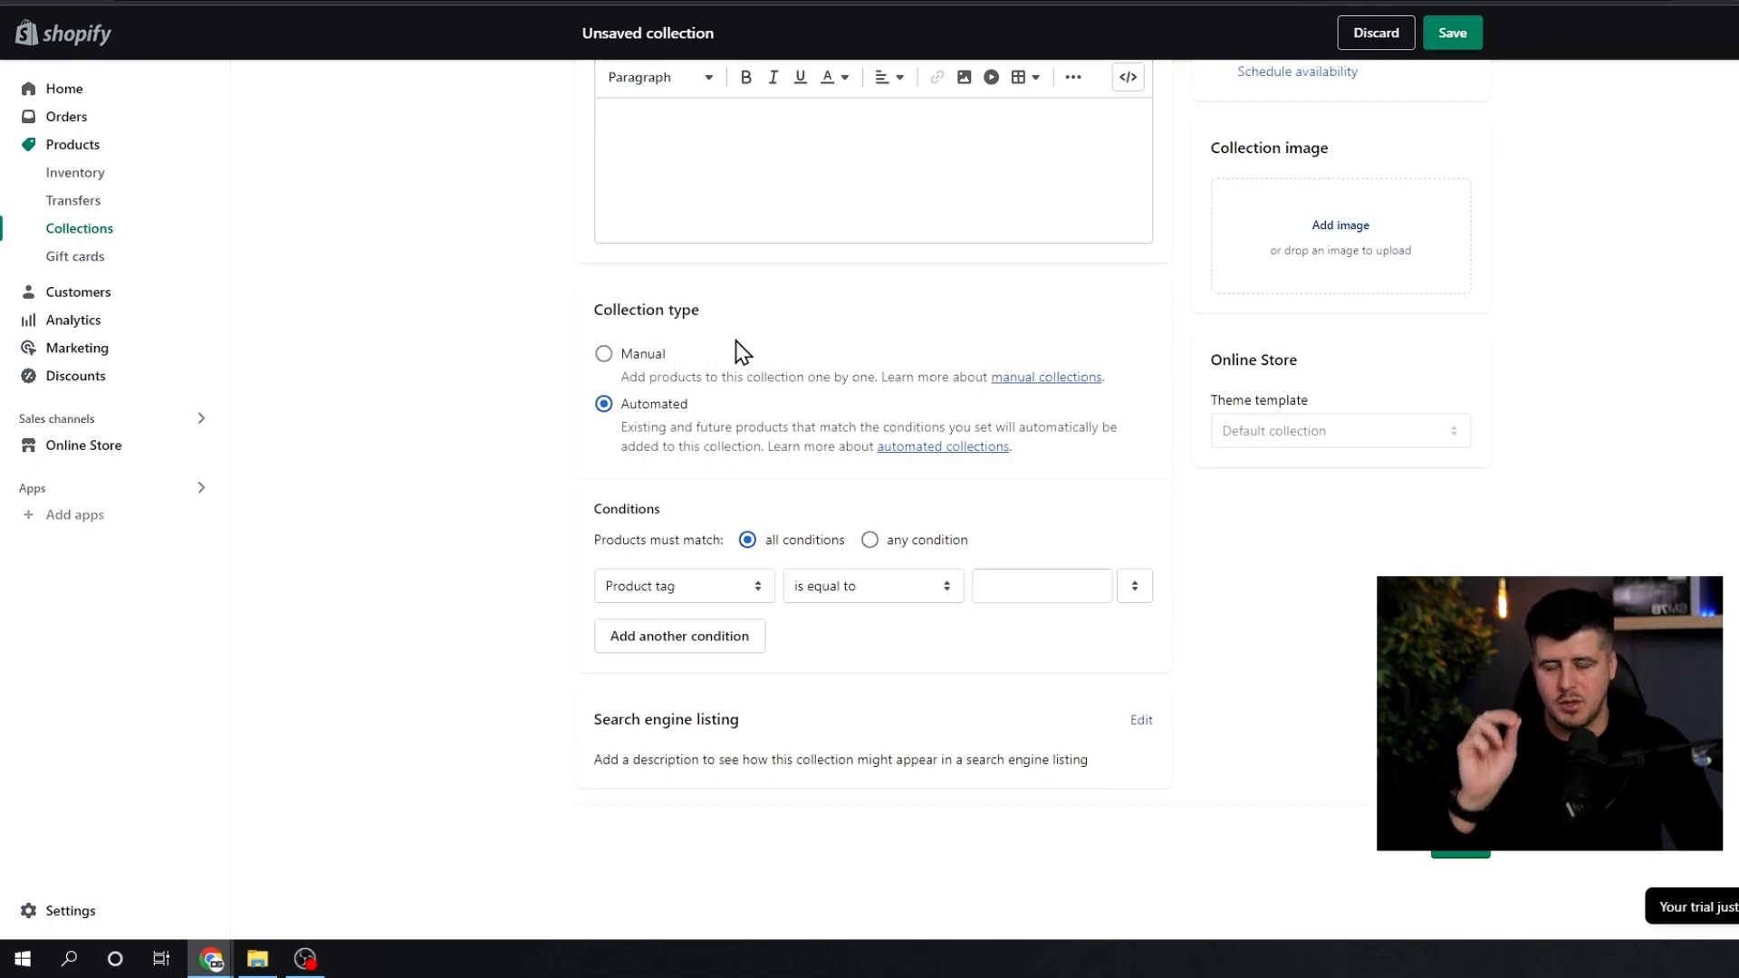
pyautogui.scroll(-1, 823, 270)
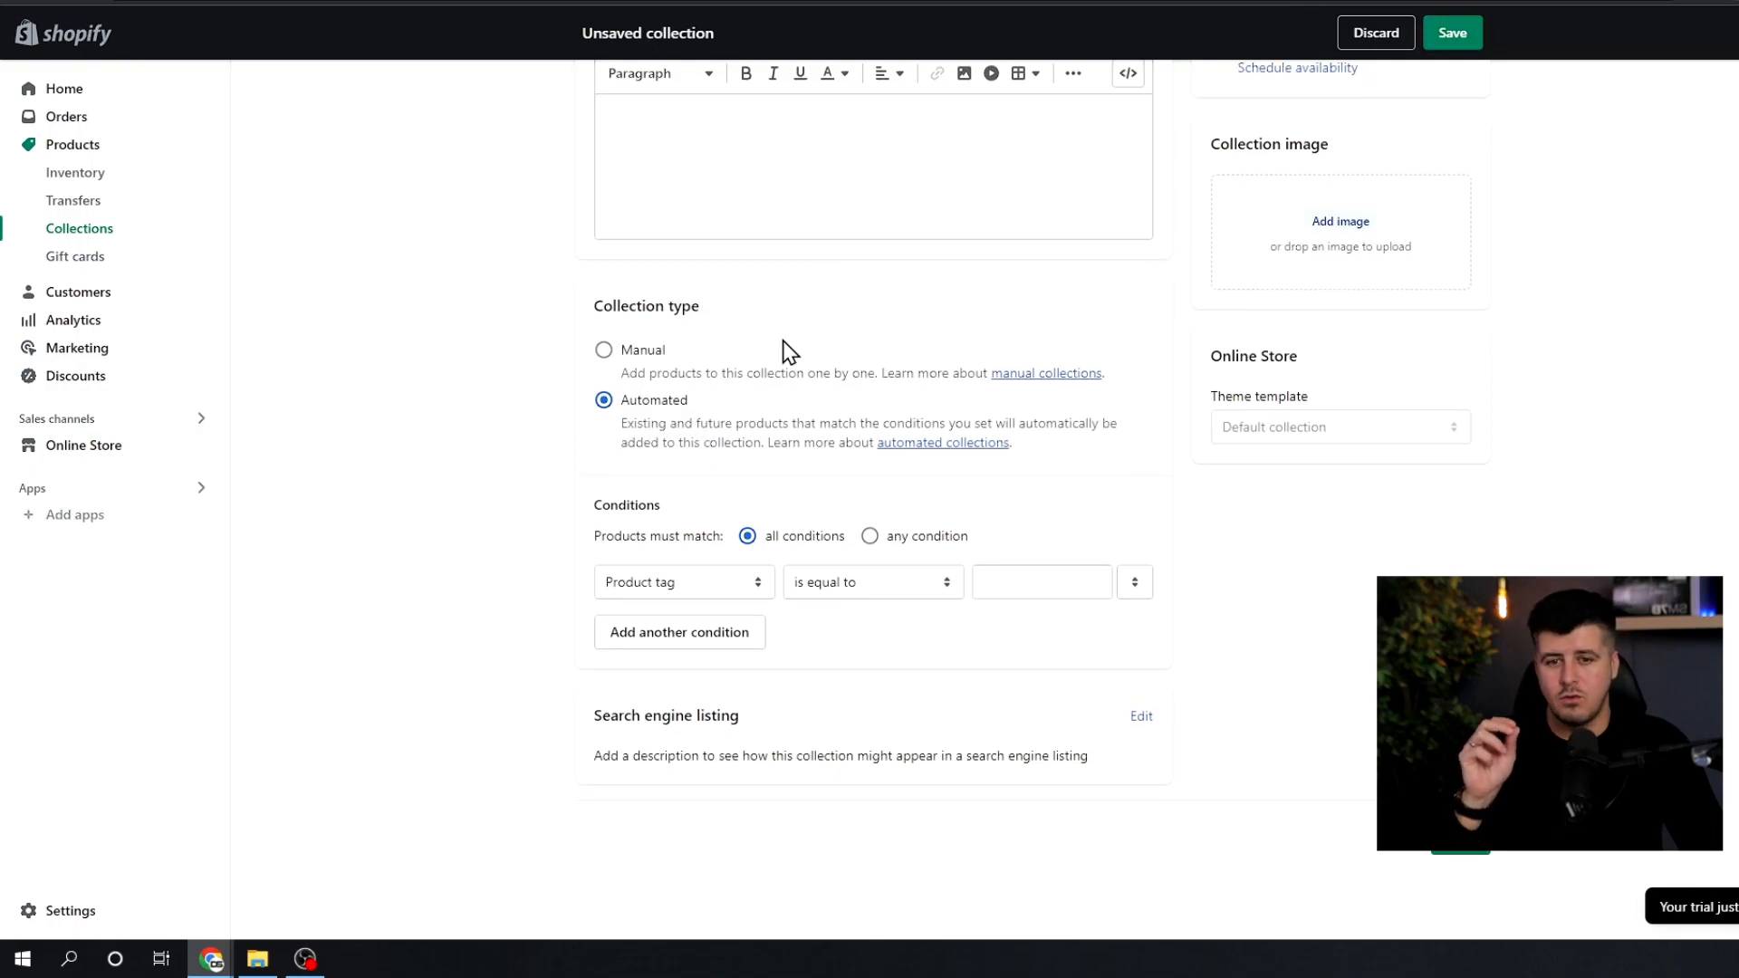
pyautogui.click(745, 587)
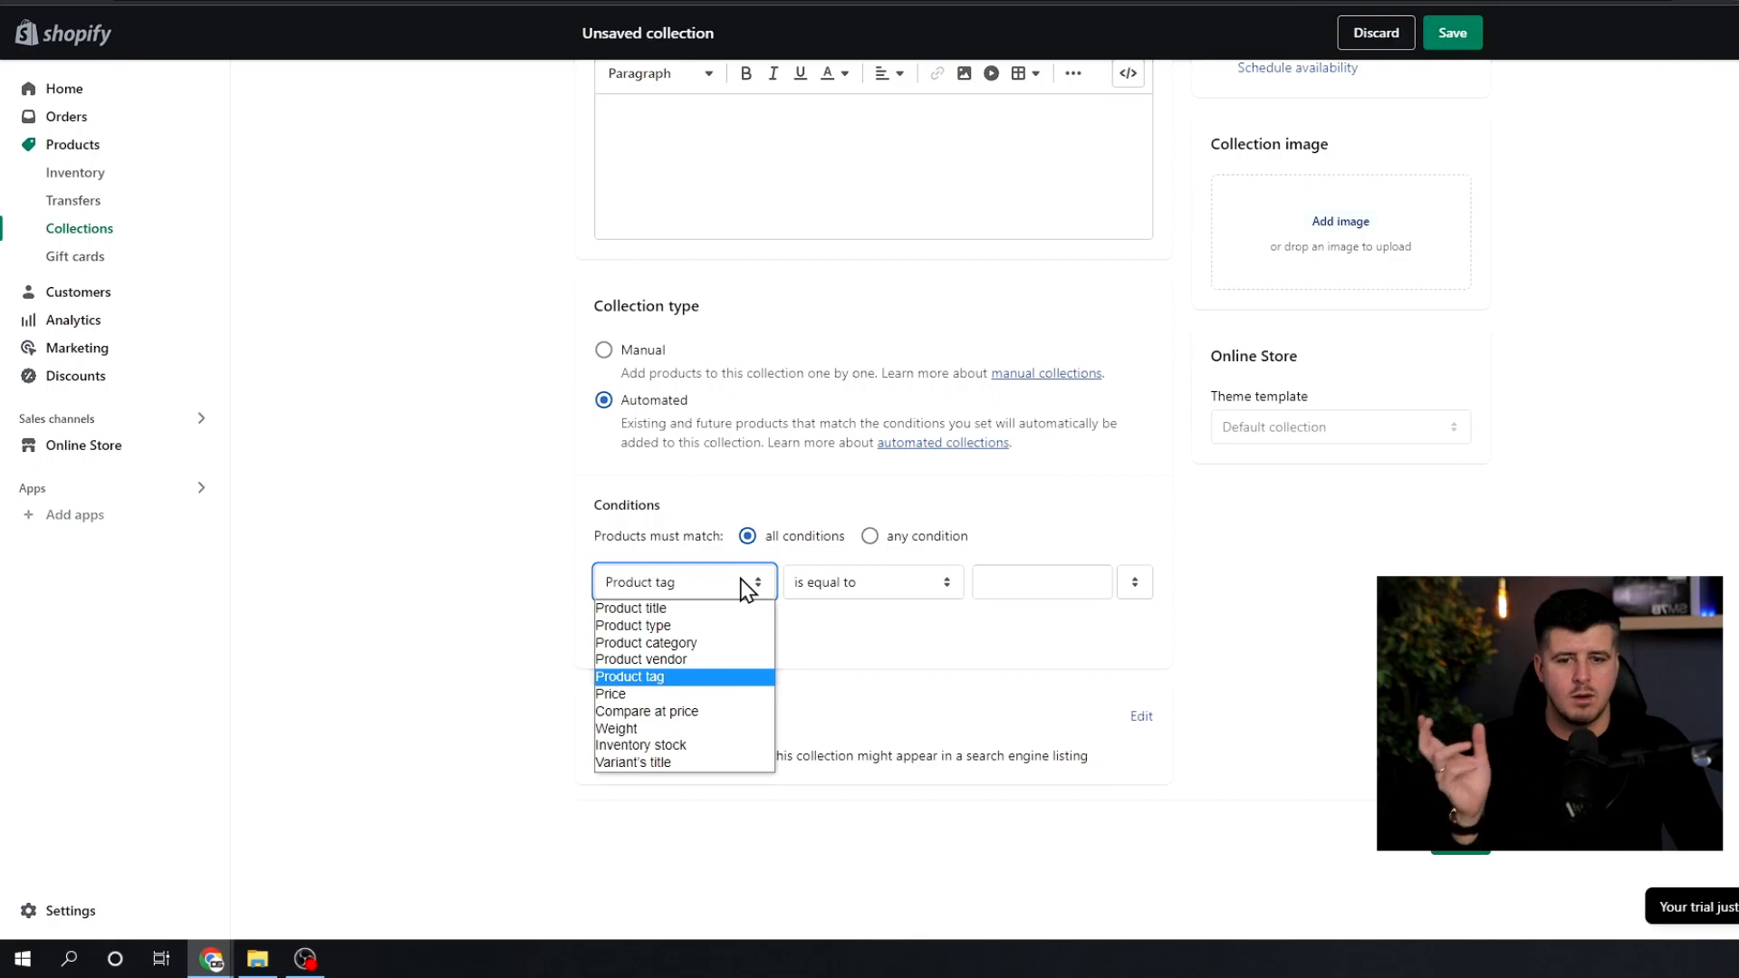
pyautogui.click(961, 513)
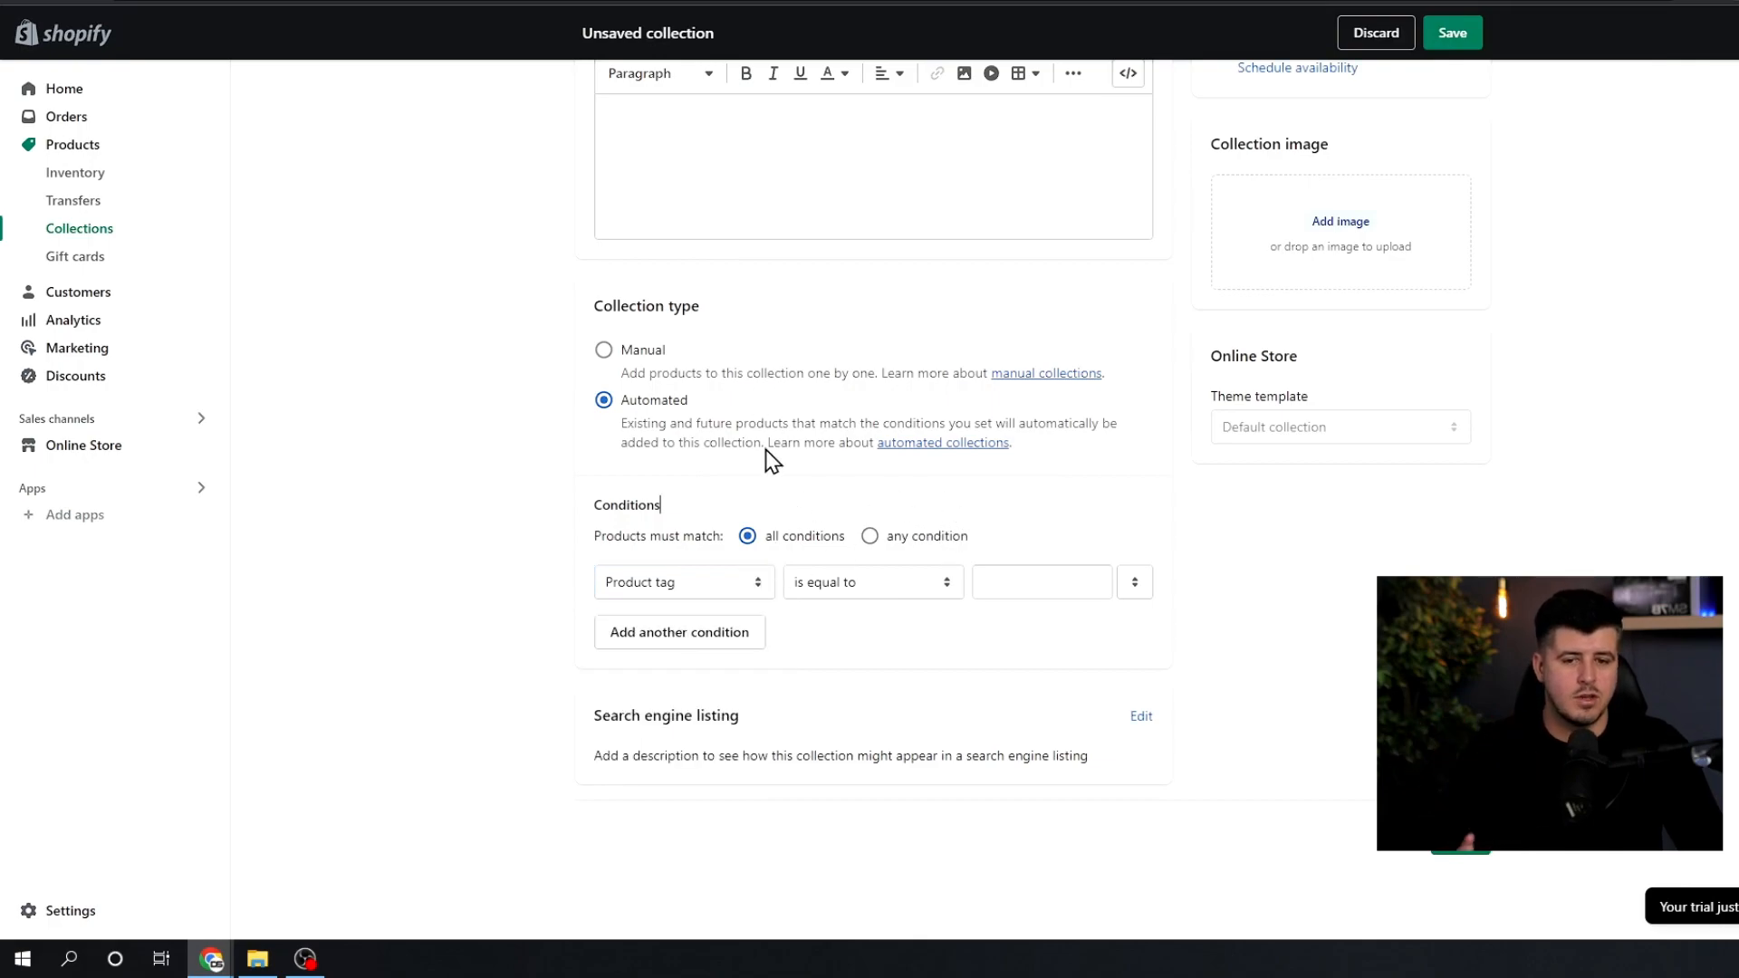
pyautogui.click(1039, 573)
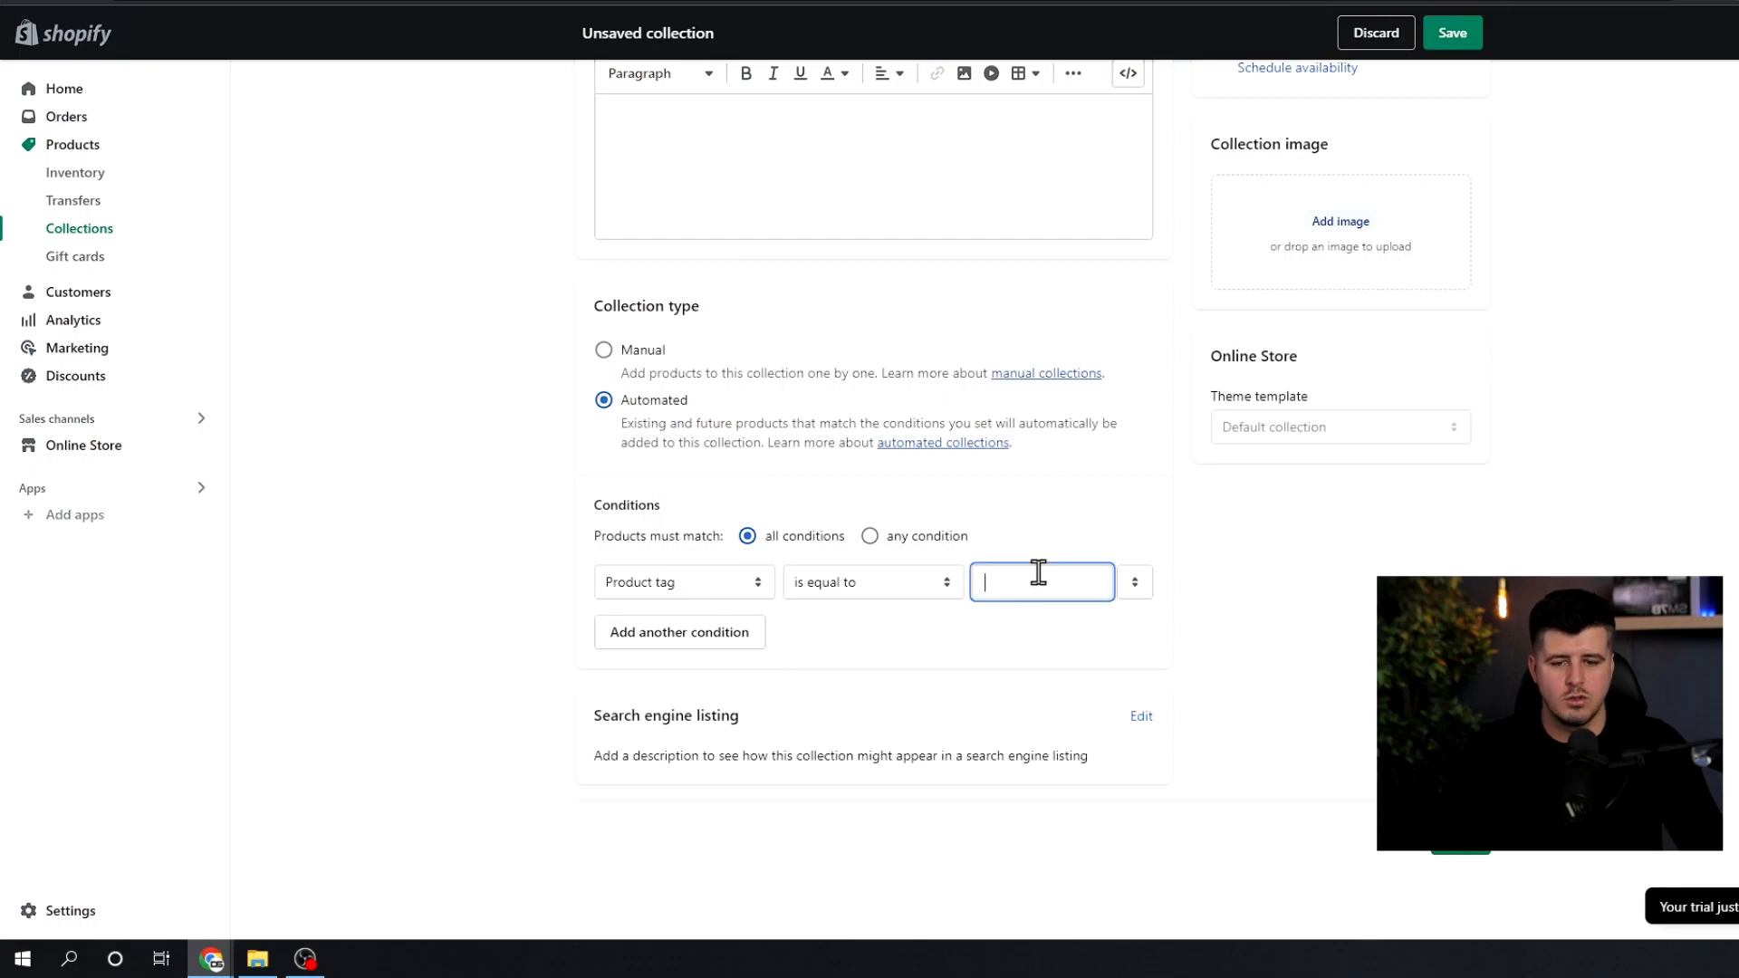
pyautogui.write('jeans')
pyautogui.click(1064, 537)
pyautogui.scroll(2, 1056, 562)
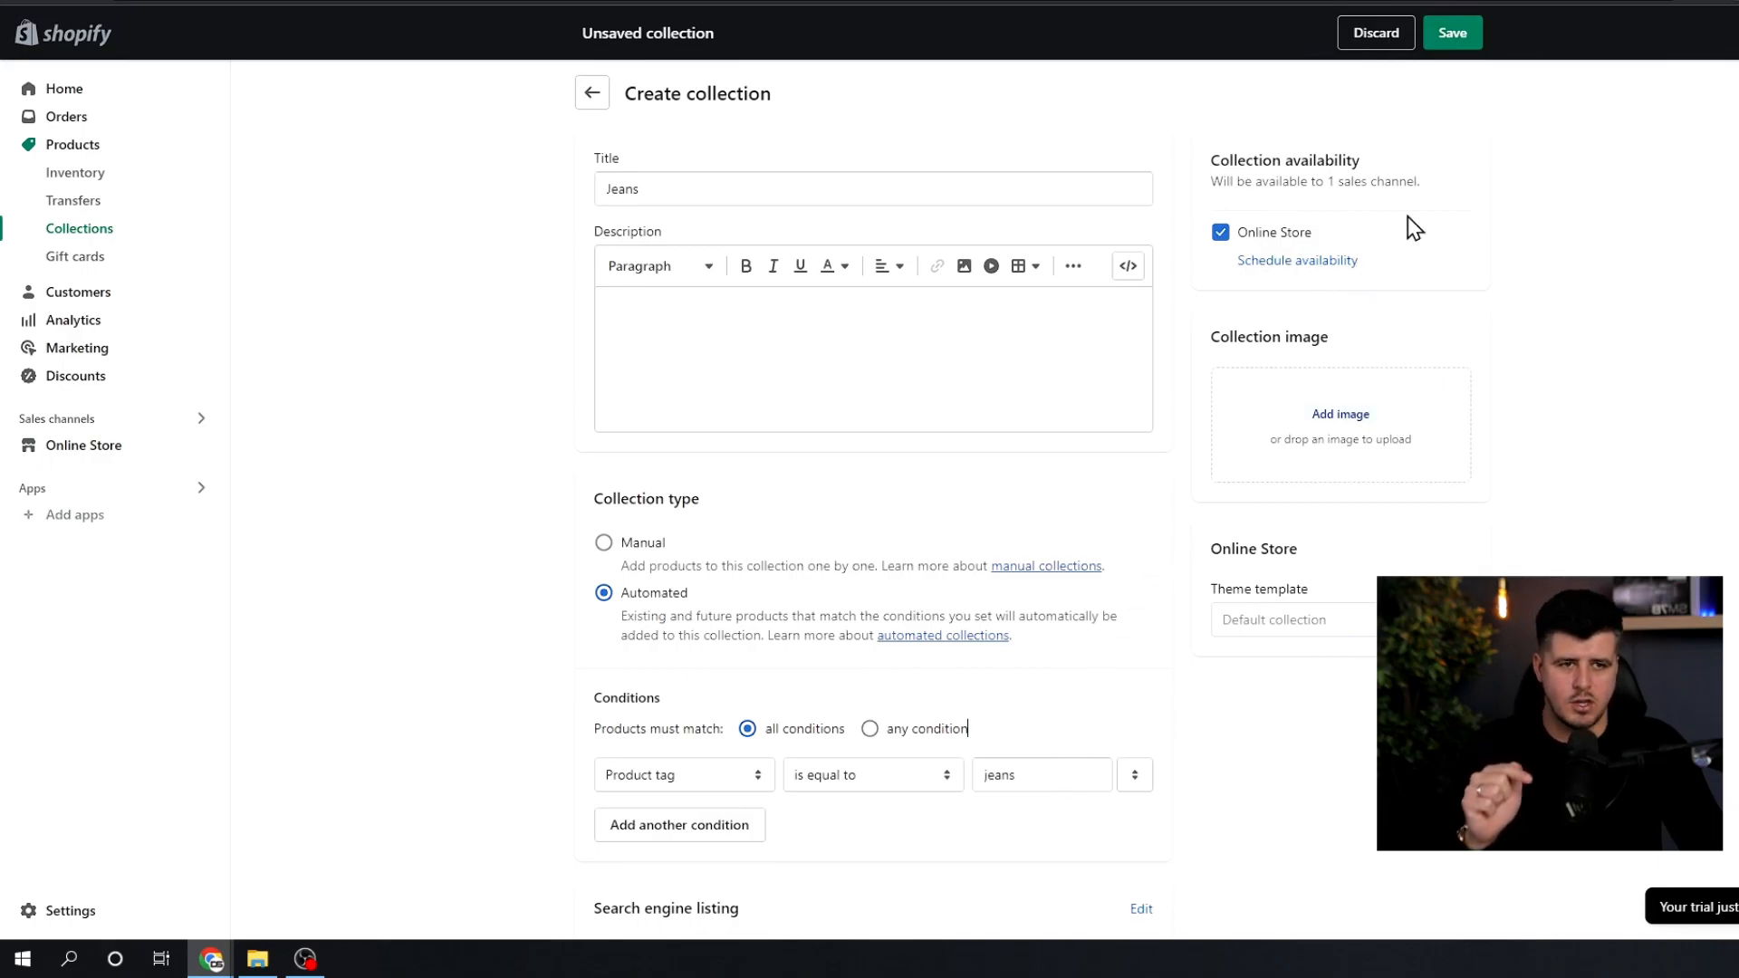
pyautogui.click(1452, 34)
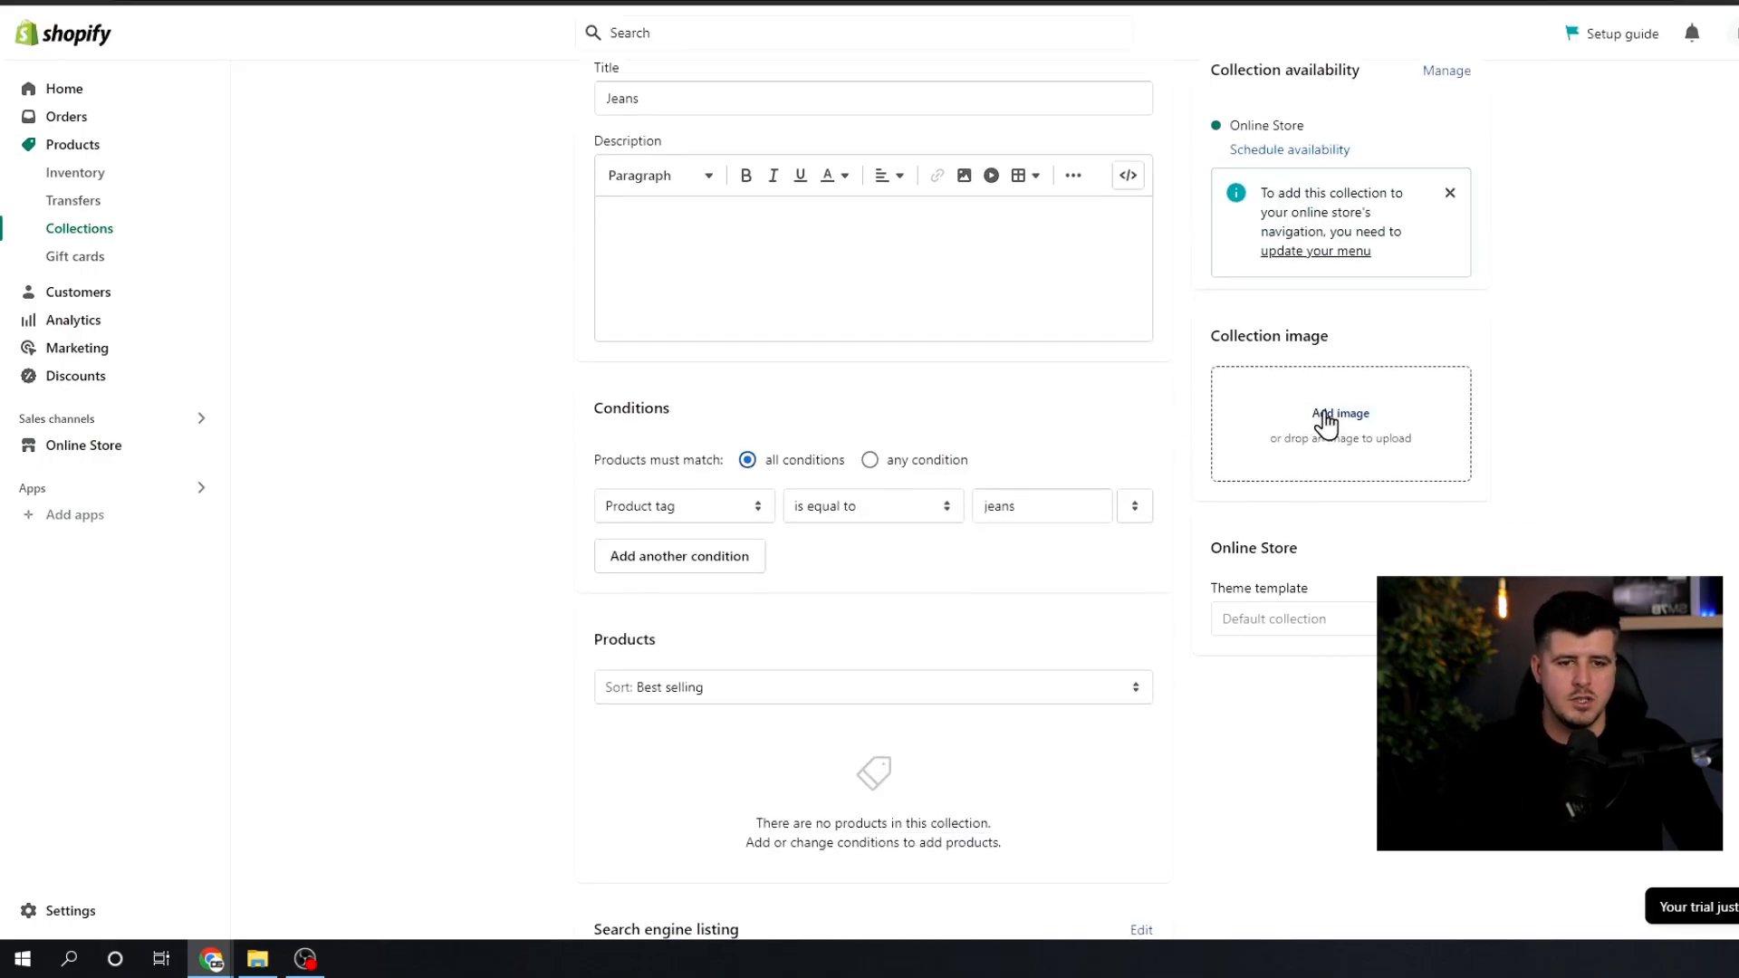
# Step: Review the Products section and its sort setting in the saved Jeans collection
pyautogui.click(1116, 634)
pyautogui.scroll(2, 977, 605)
pyautogui.scroll(-3, 977, 605)
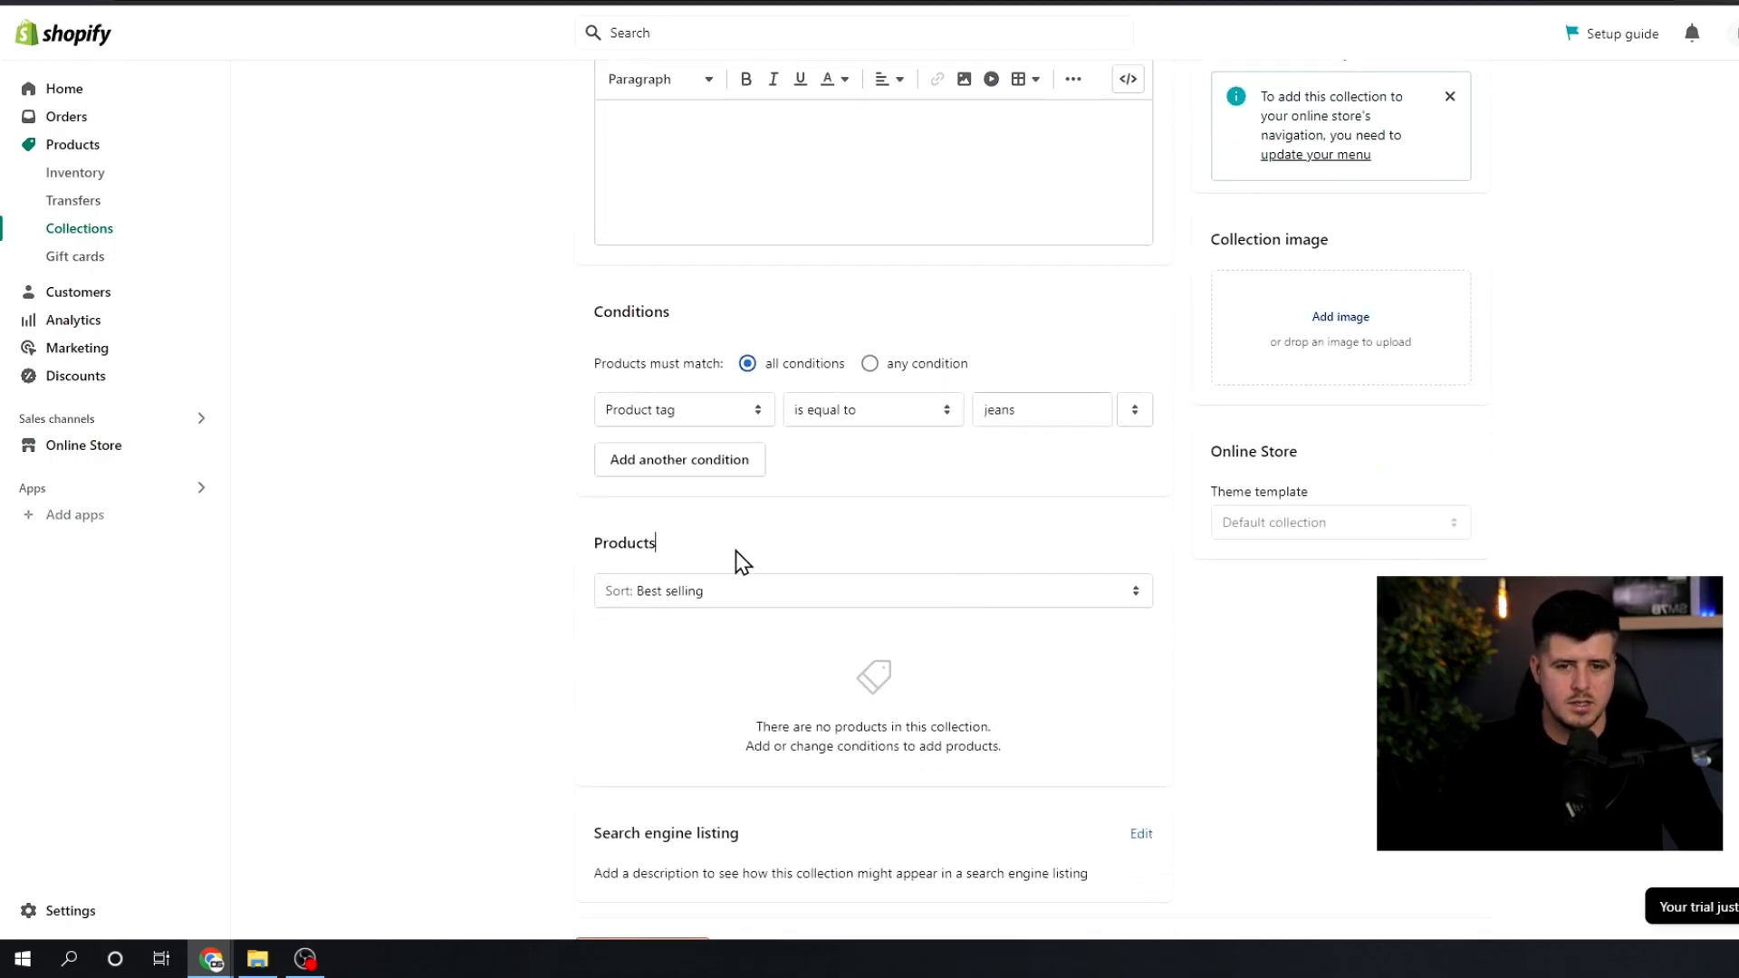
pyautogui.doubleClick(600, 547)
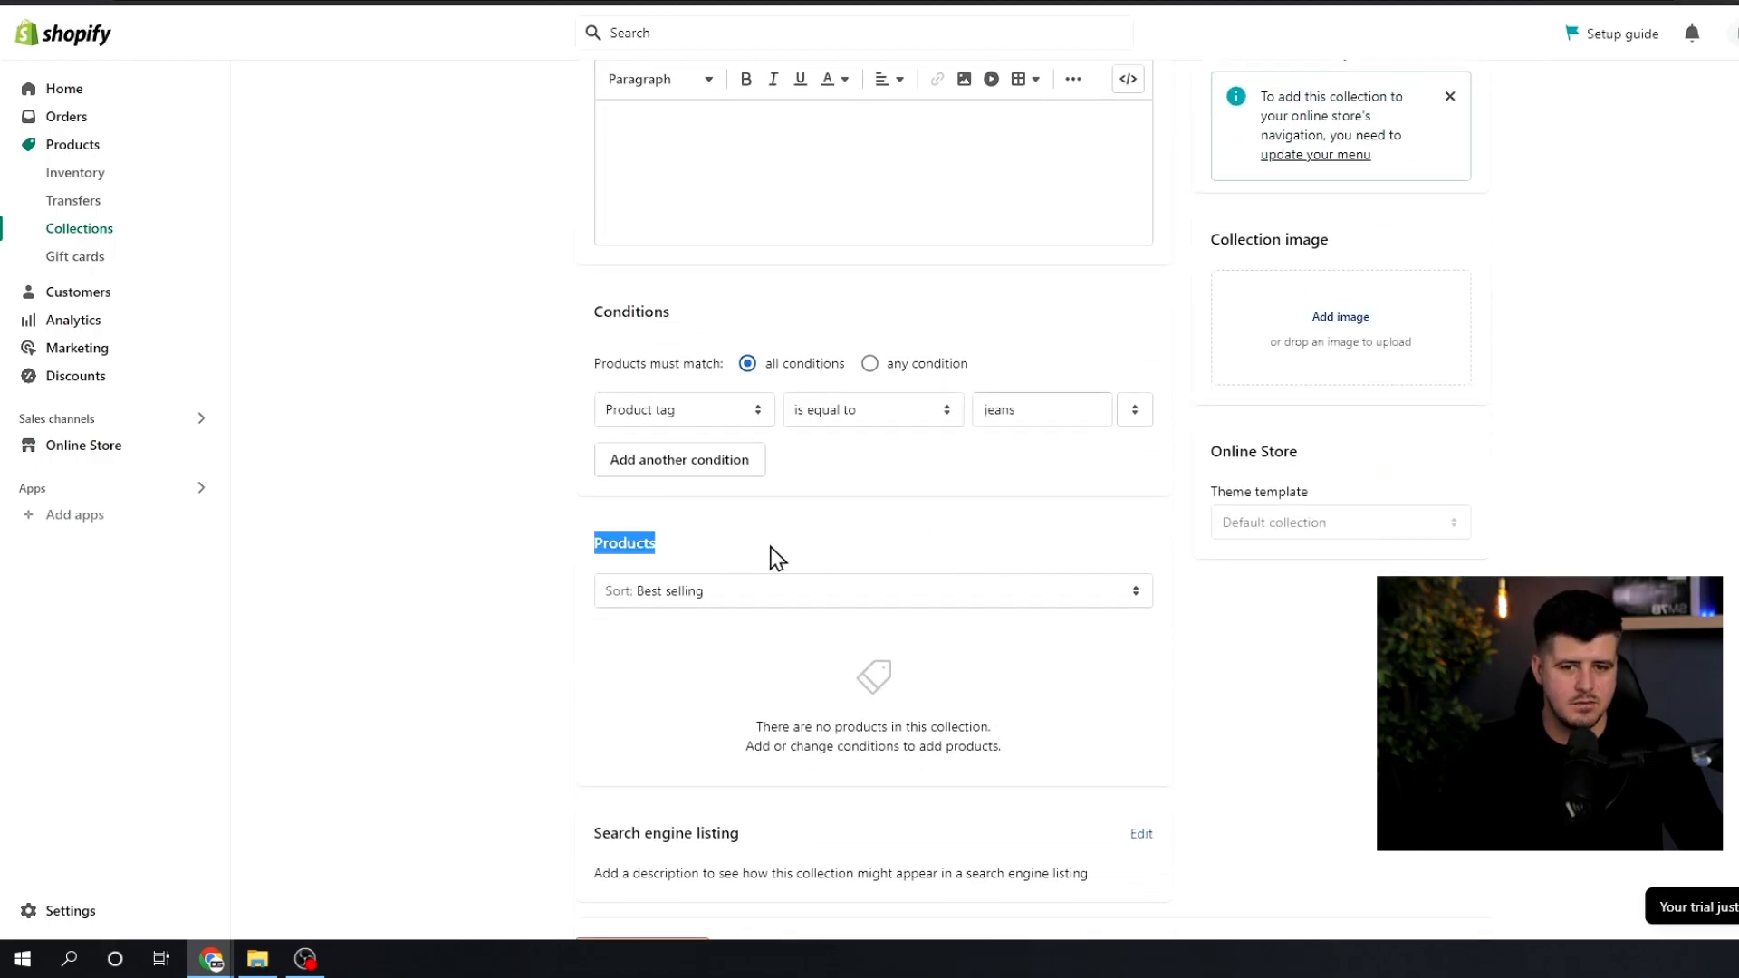
pyautogui.click(726, 599)
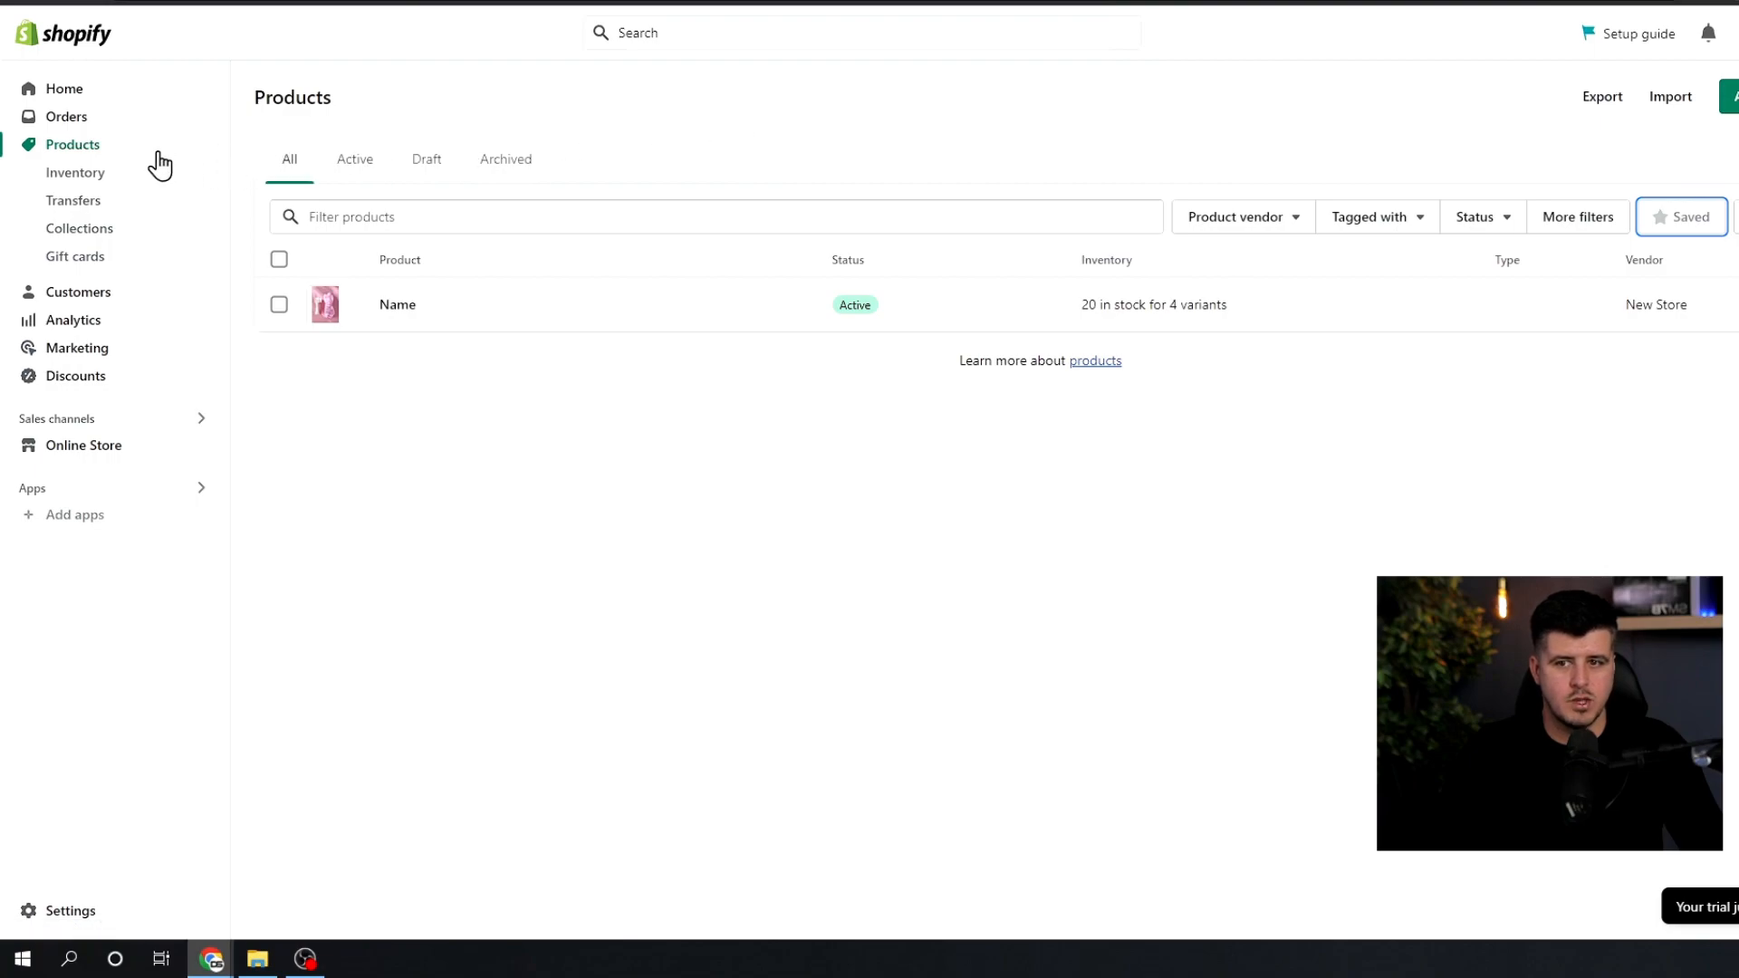
# Step: Open the existing product from the product list and add the tag jeans to it
pyautogui.click(418, 317)
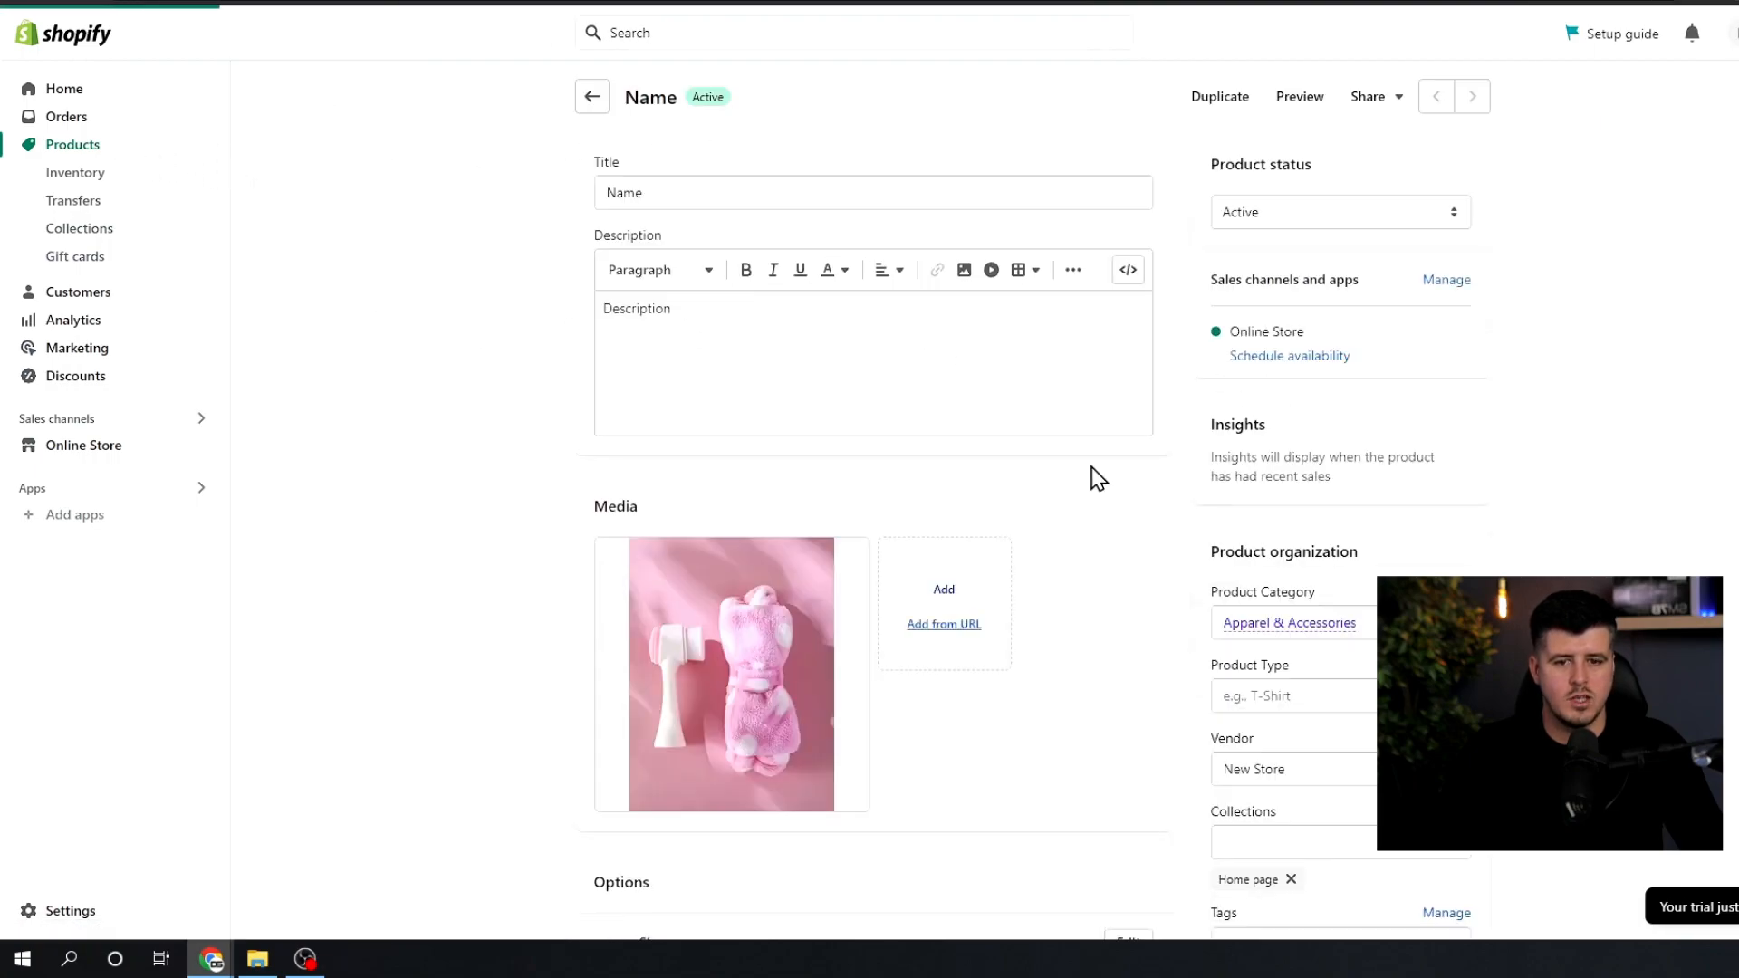
pyautogui.scroll(-1, 1106, 512)
pyautogui.scroll(-3, 1114, 548)
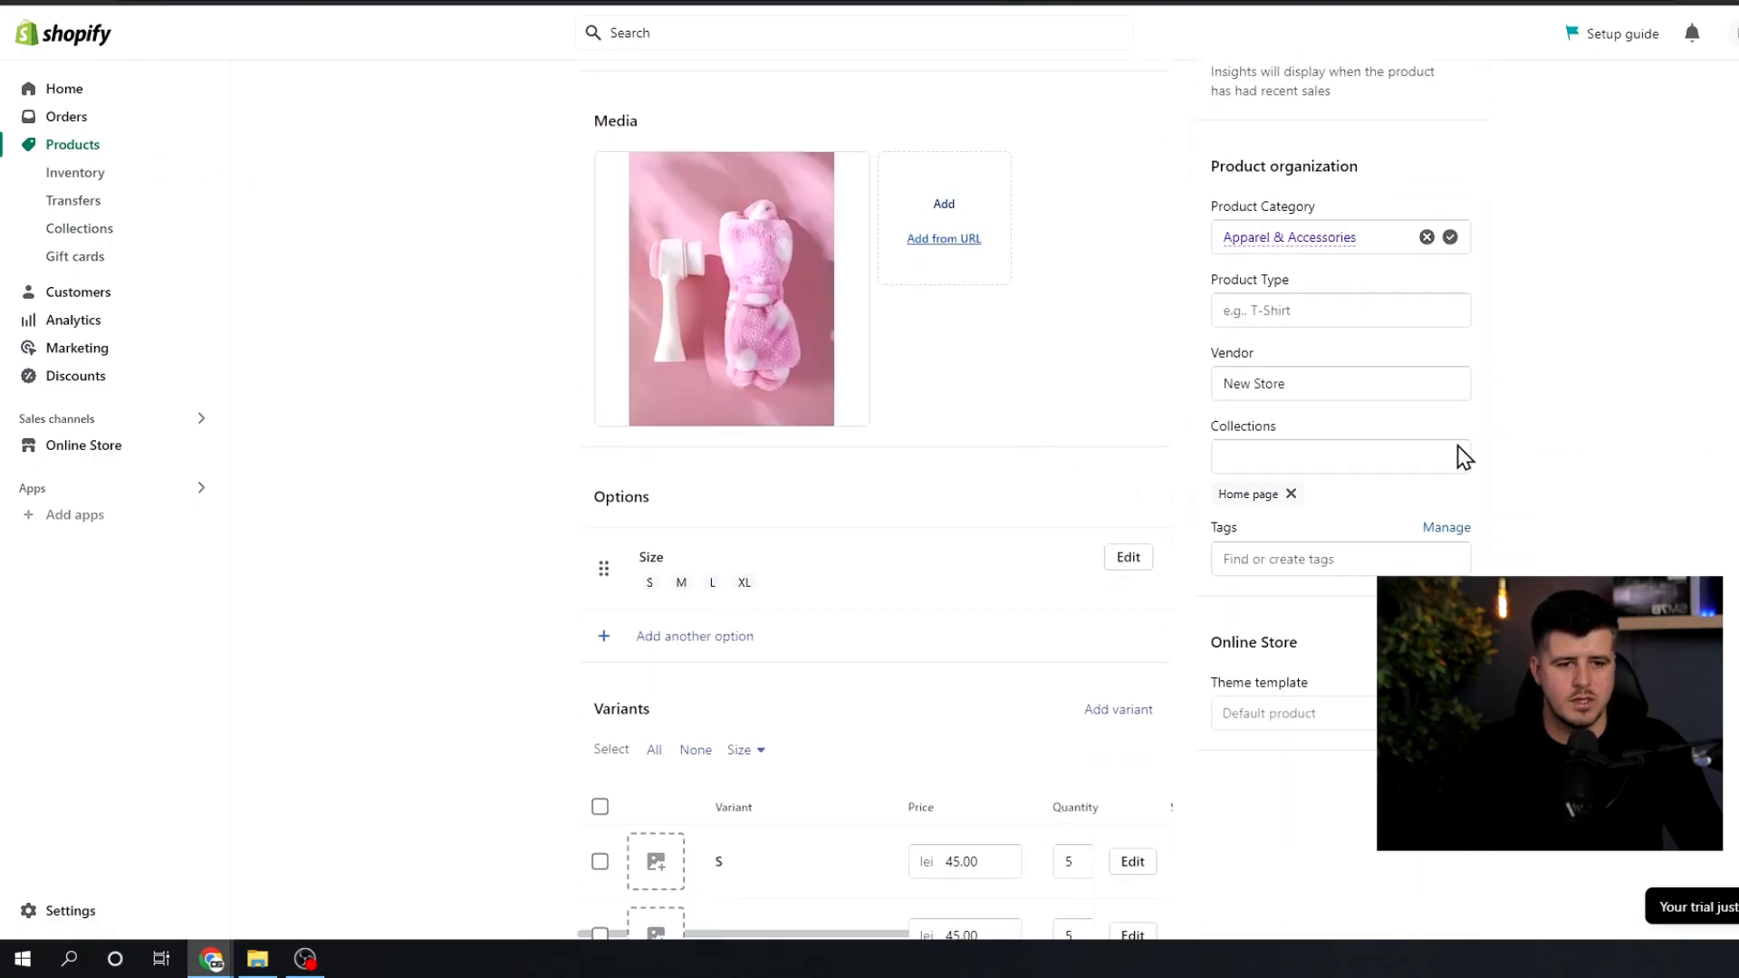
pyautogui.moveTo(1214, 534); pyautogui.dragTo(1264, 535)
pyautogui.click(1289, 534)
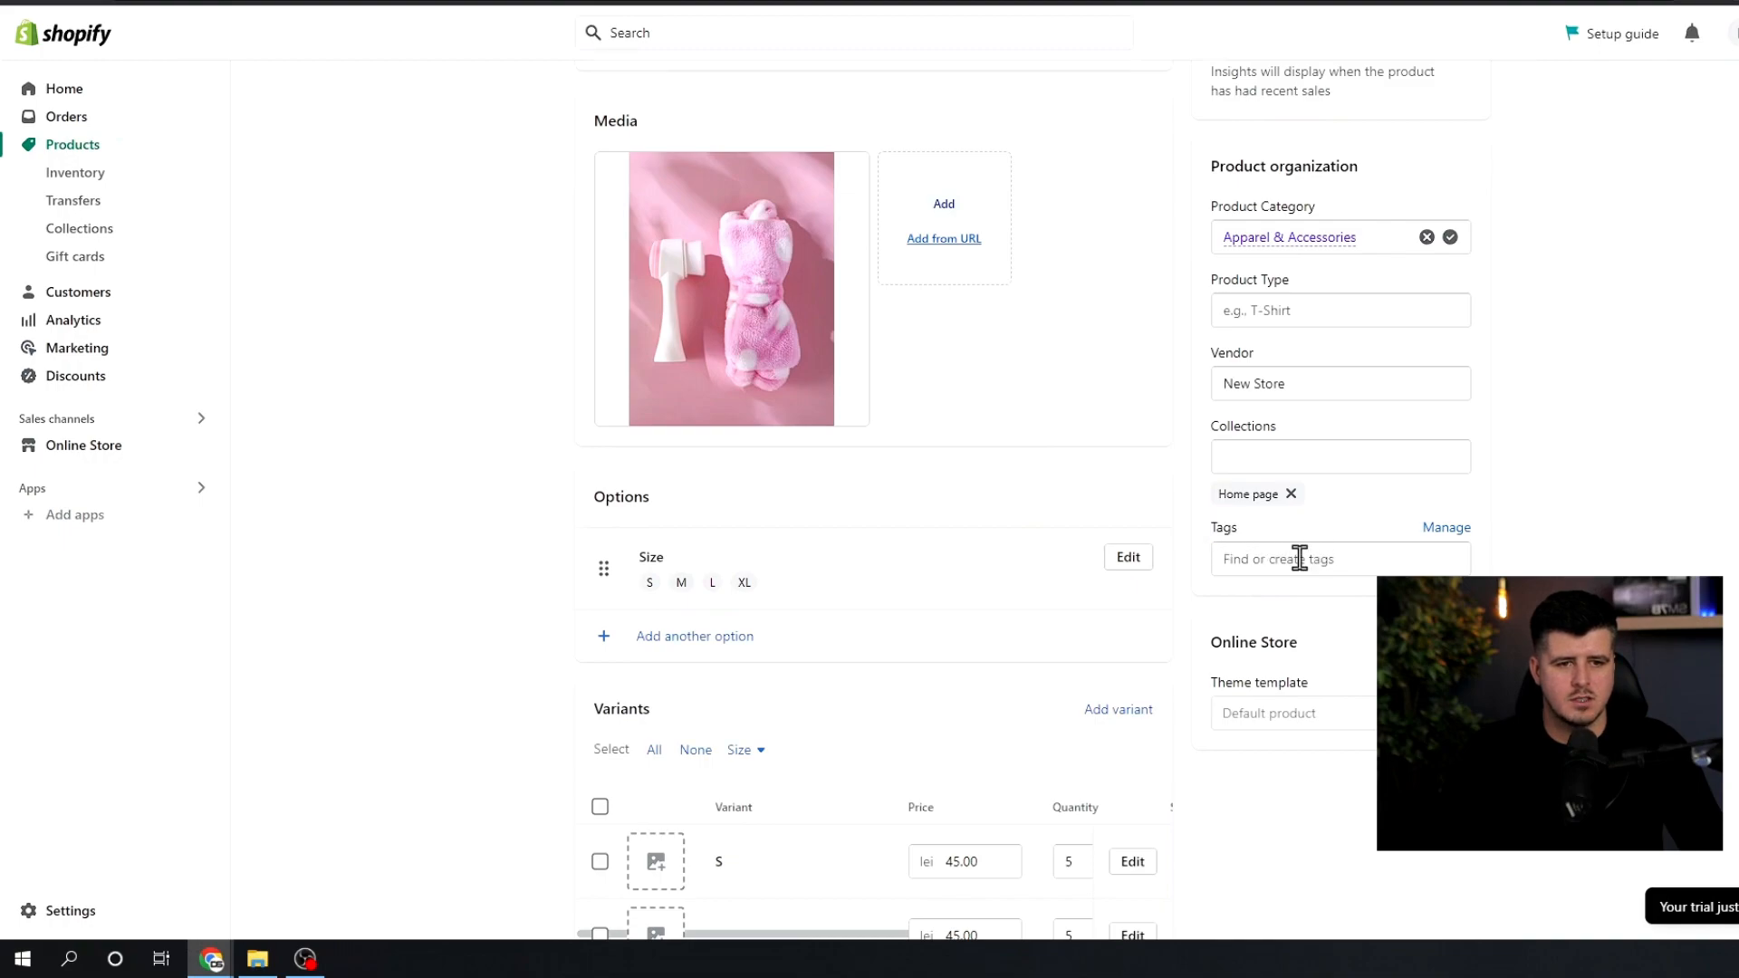
pyautogui.click(1275, 566)
pyautogui.write('jeans')
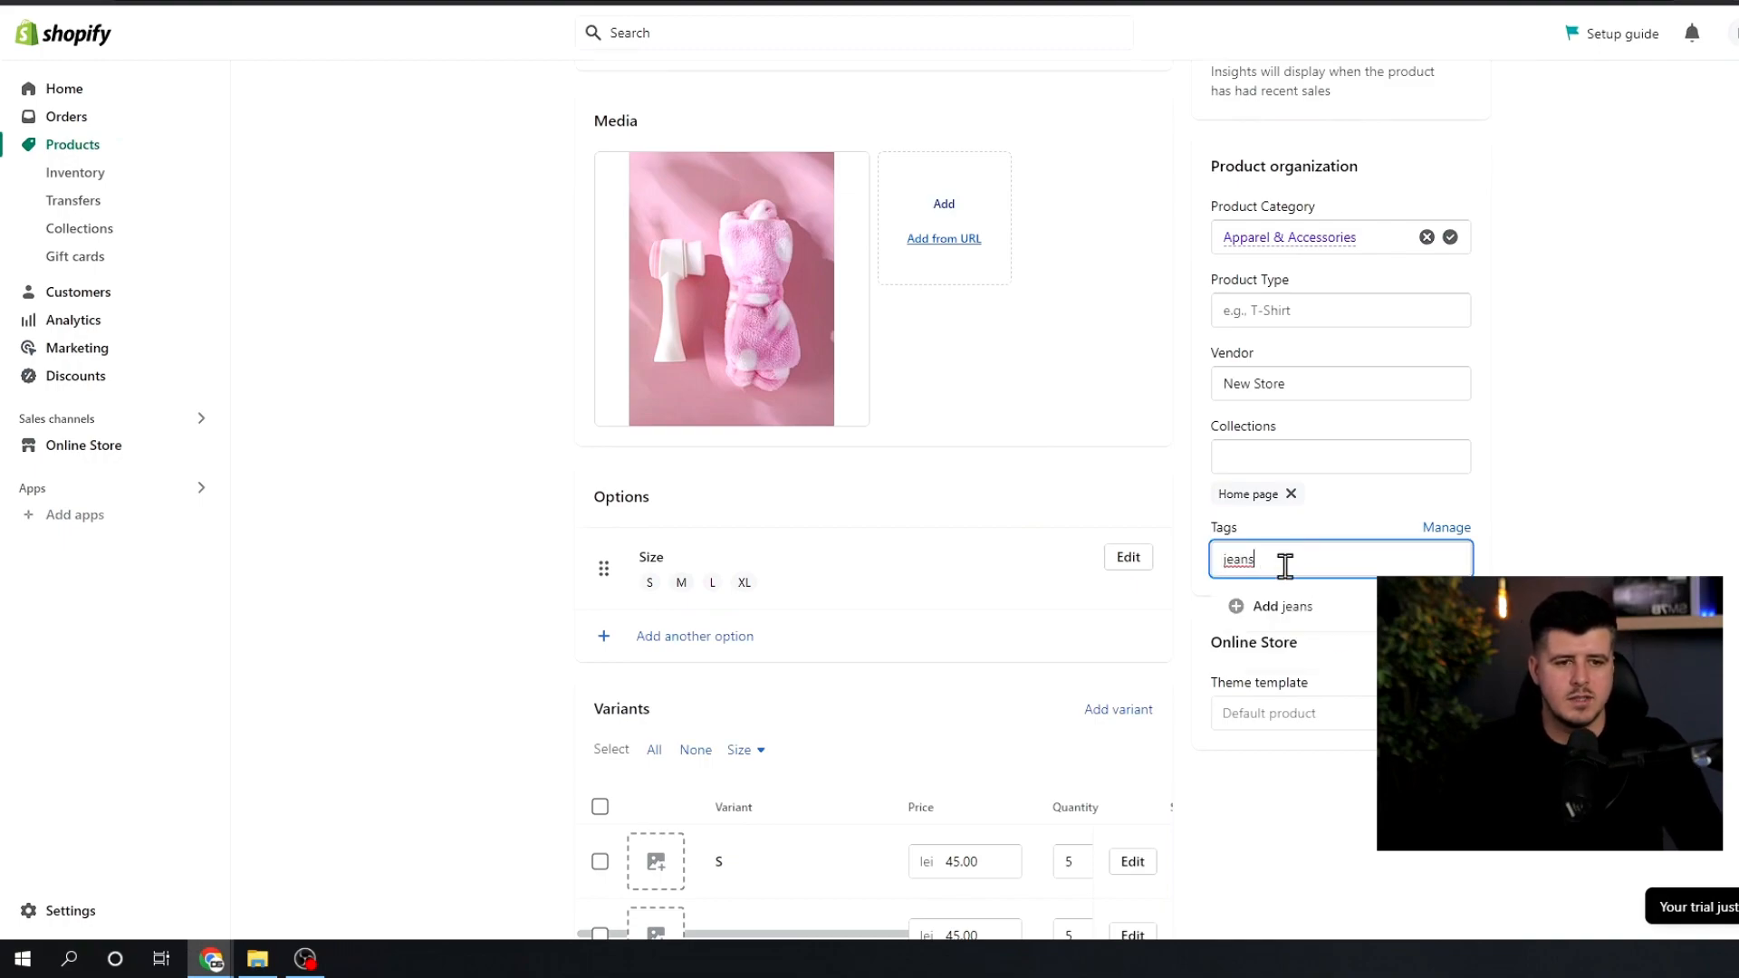
pyautogui.click(1305, 605)
pyautogui.click(1305, 349)
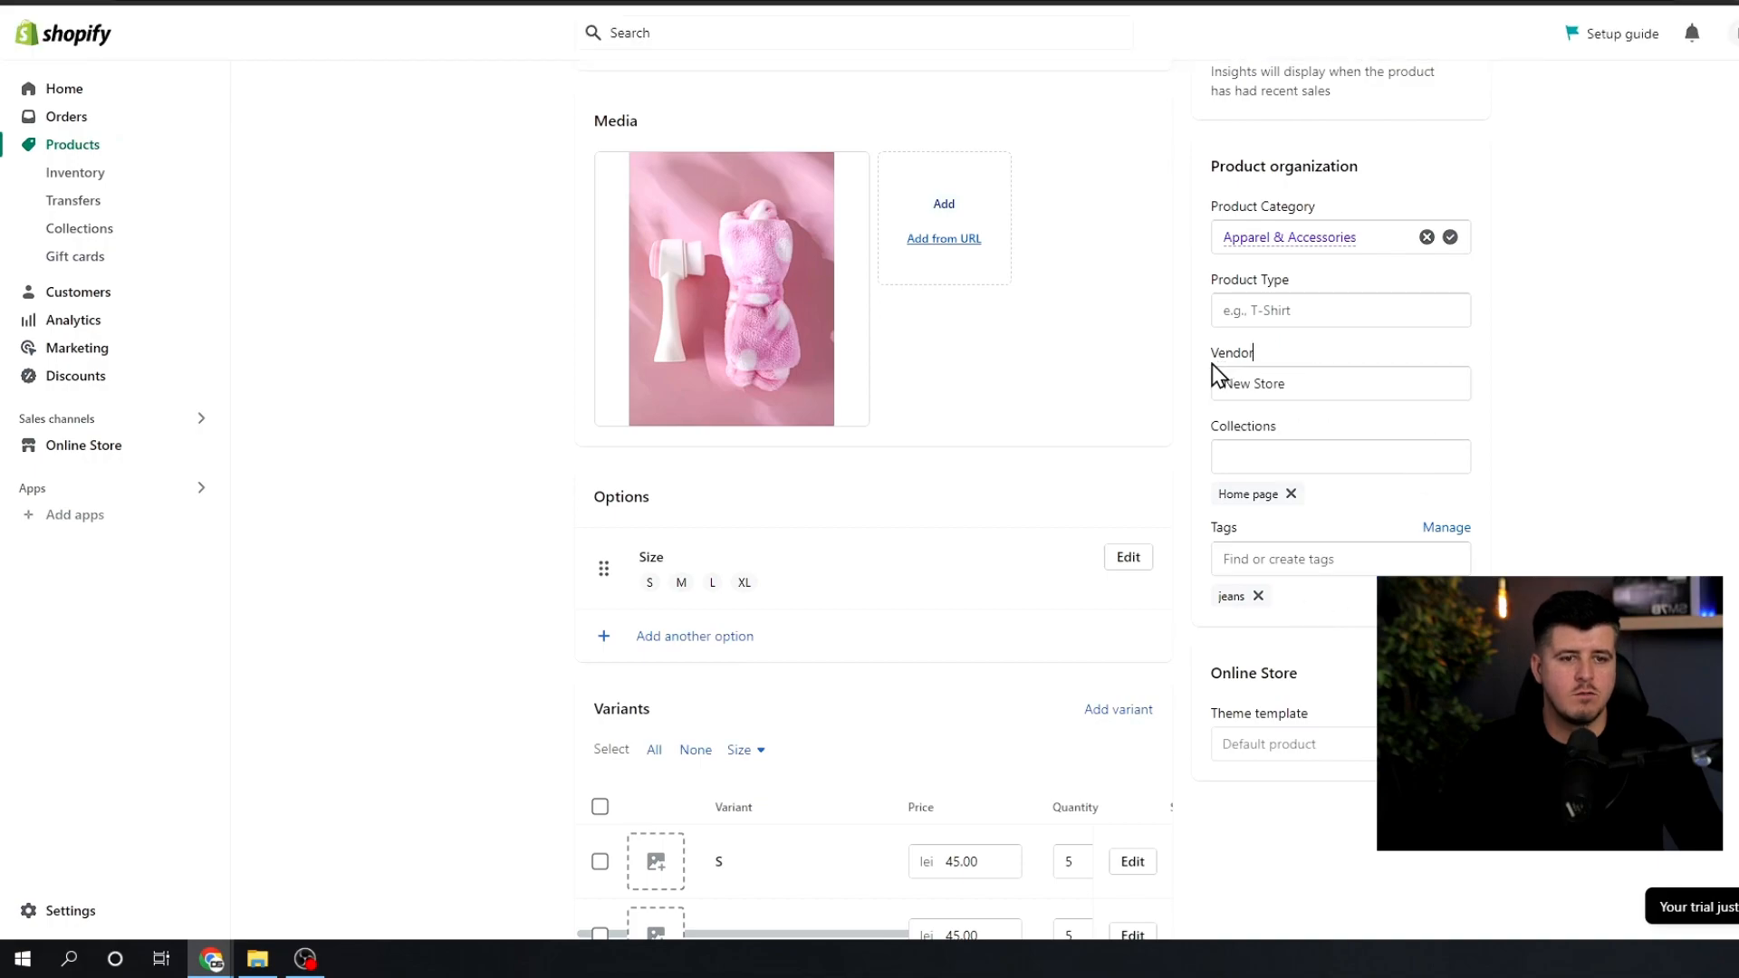
pyautogui.click(1266, 381)
pyautogui.click(1369, 359)
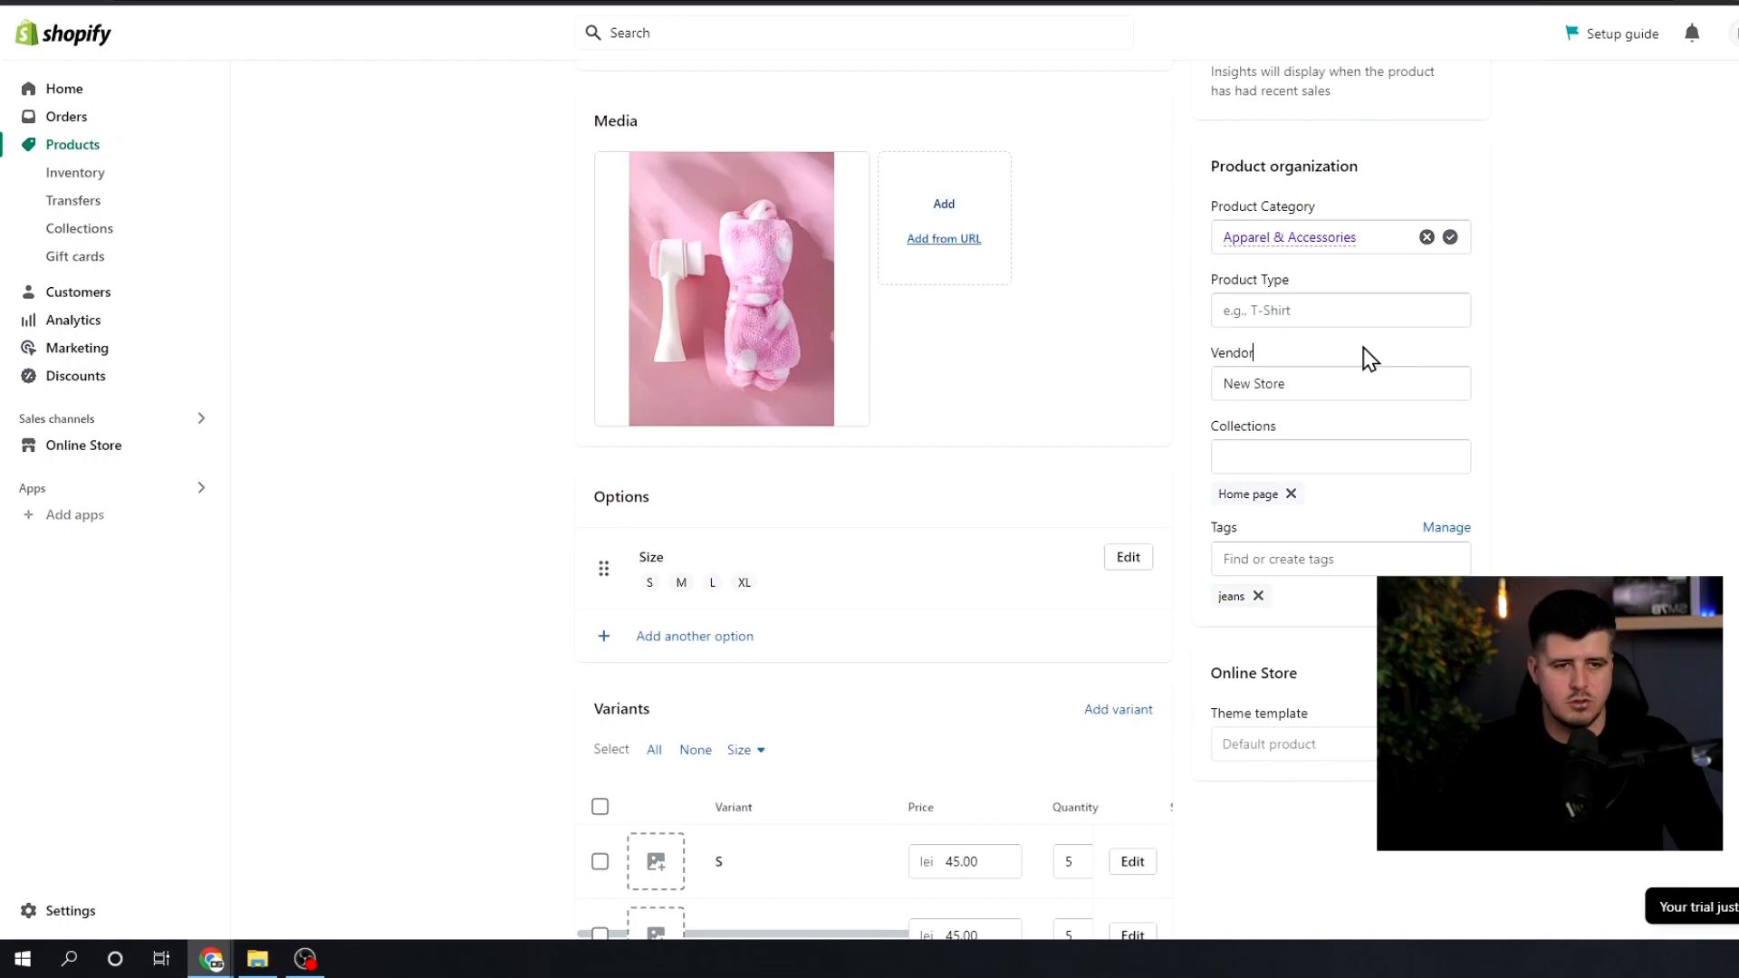
pyautogui.click(1328, 388)
pyautogui.click(1345, 356)
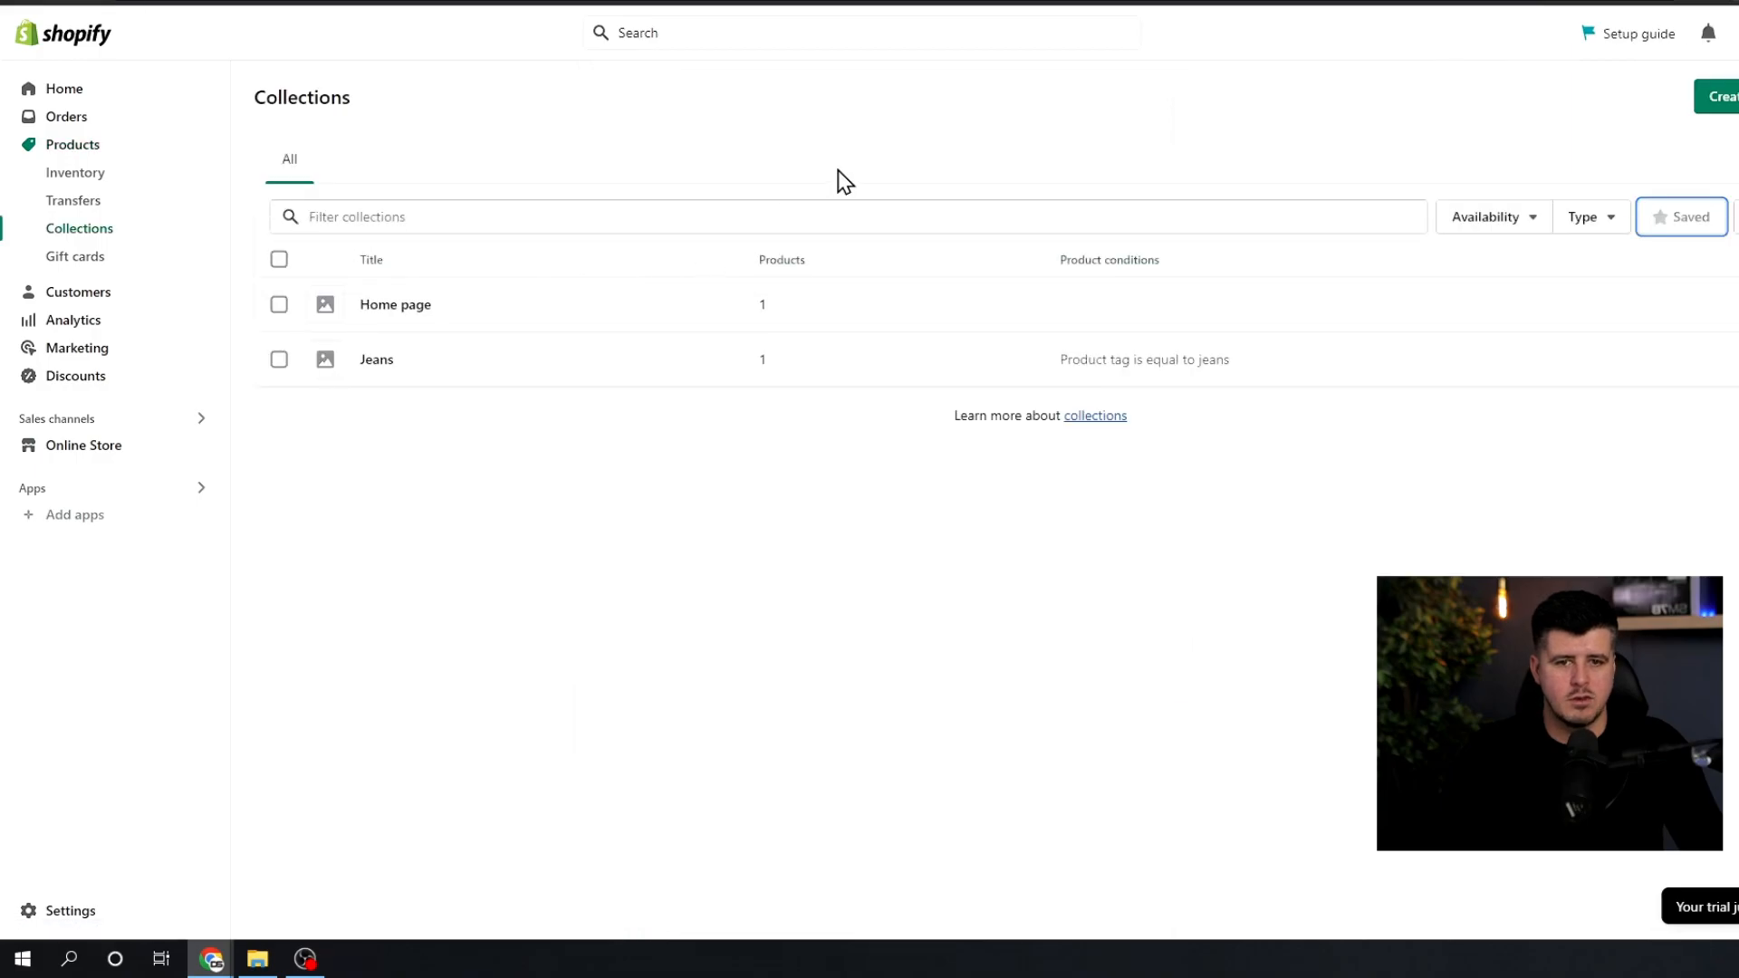
# Step: Open the Jeans collection and check which products it contains
pyautogui.click(403, 362)
pyautogui.scroll(-1, 997, 471)
pyautogui.scroll(-2, 906, 580)
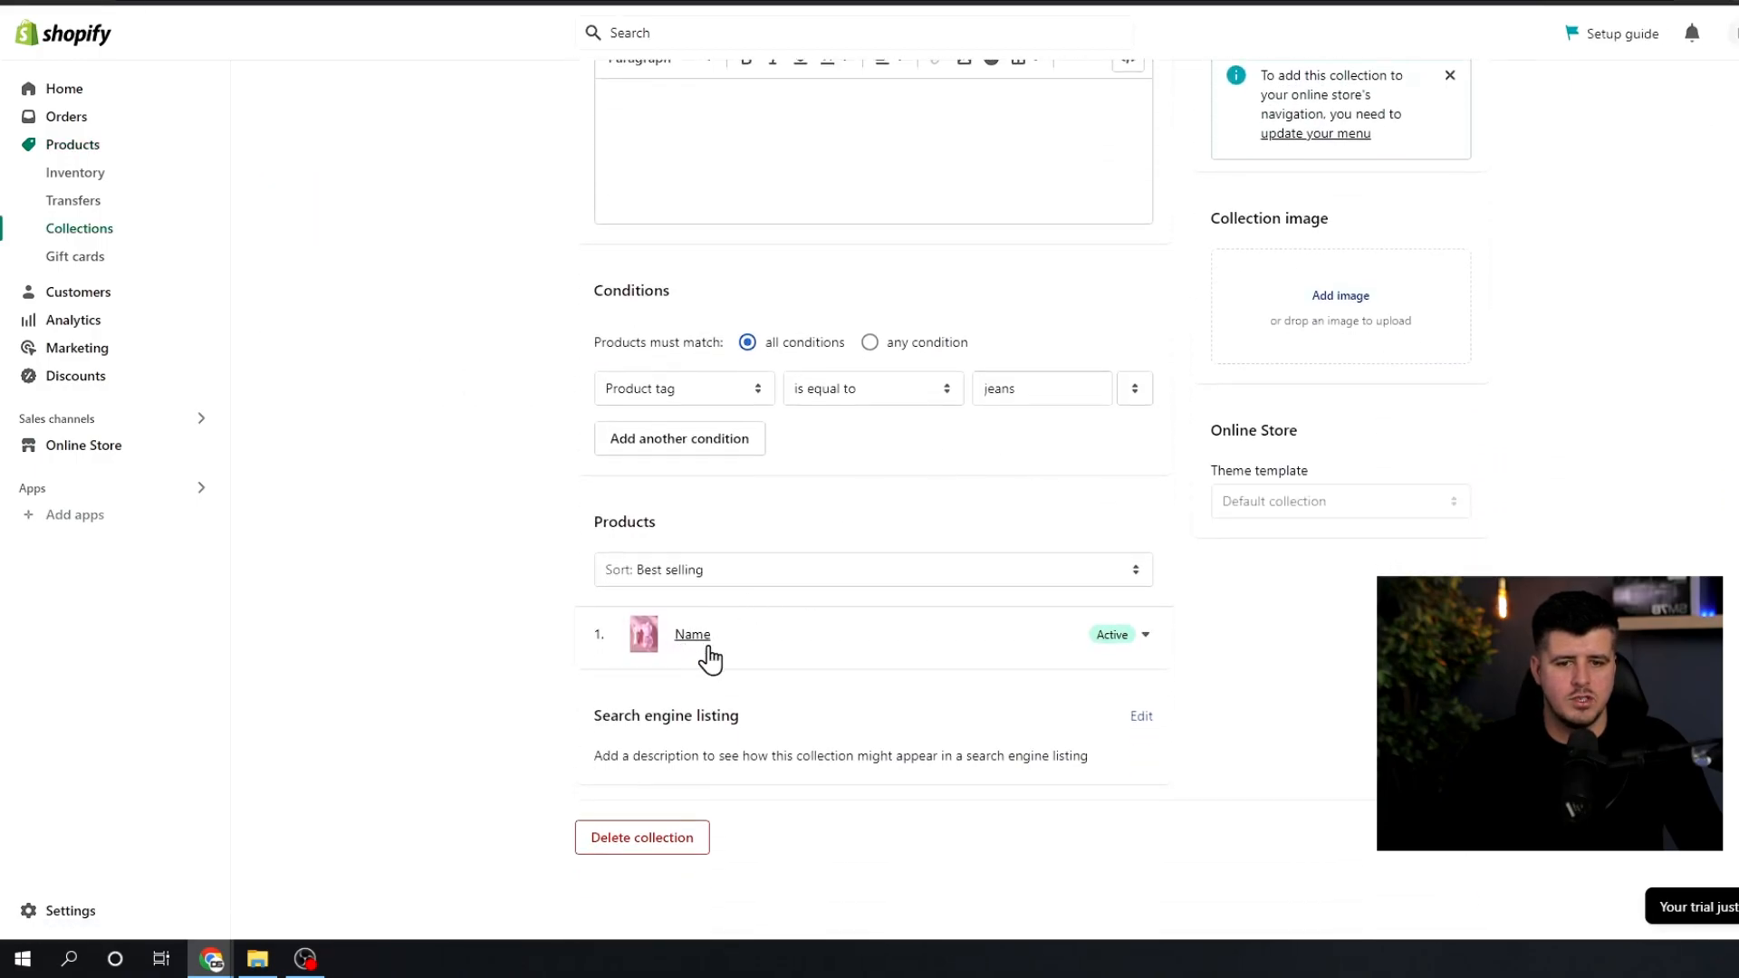
# Step: Filter the product list by jeans and try bulk-adding the jeans tag to the selected product, closing the tag dialog at the end
pyautogui.click(72, 144)
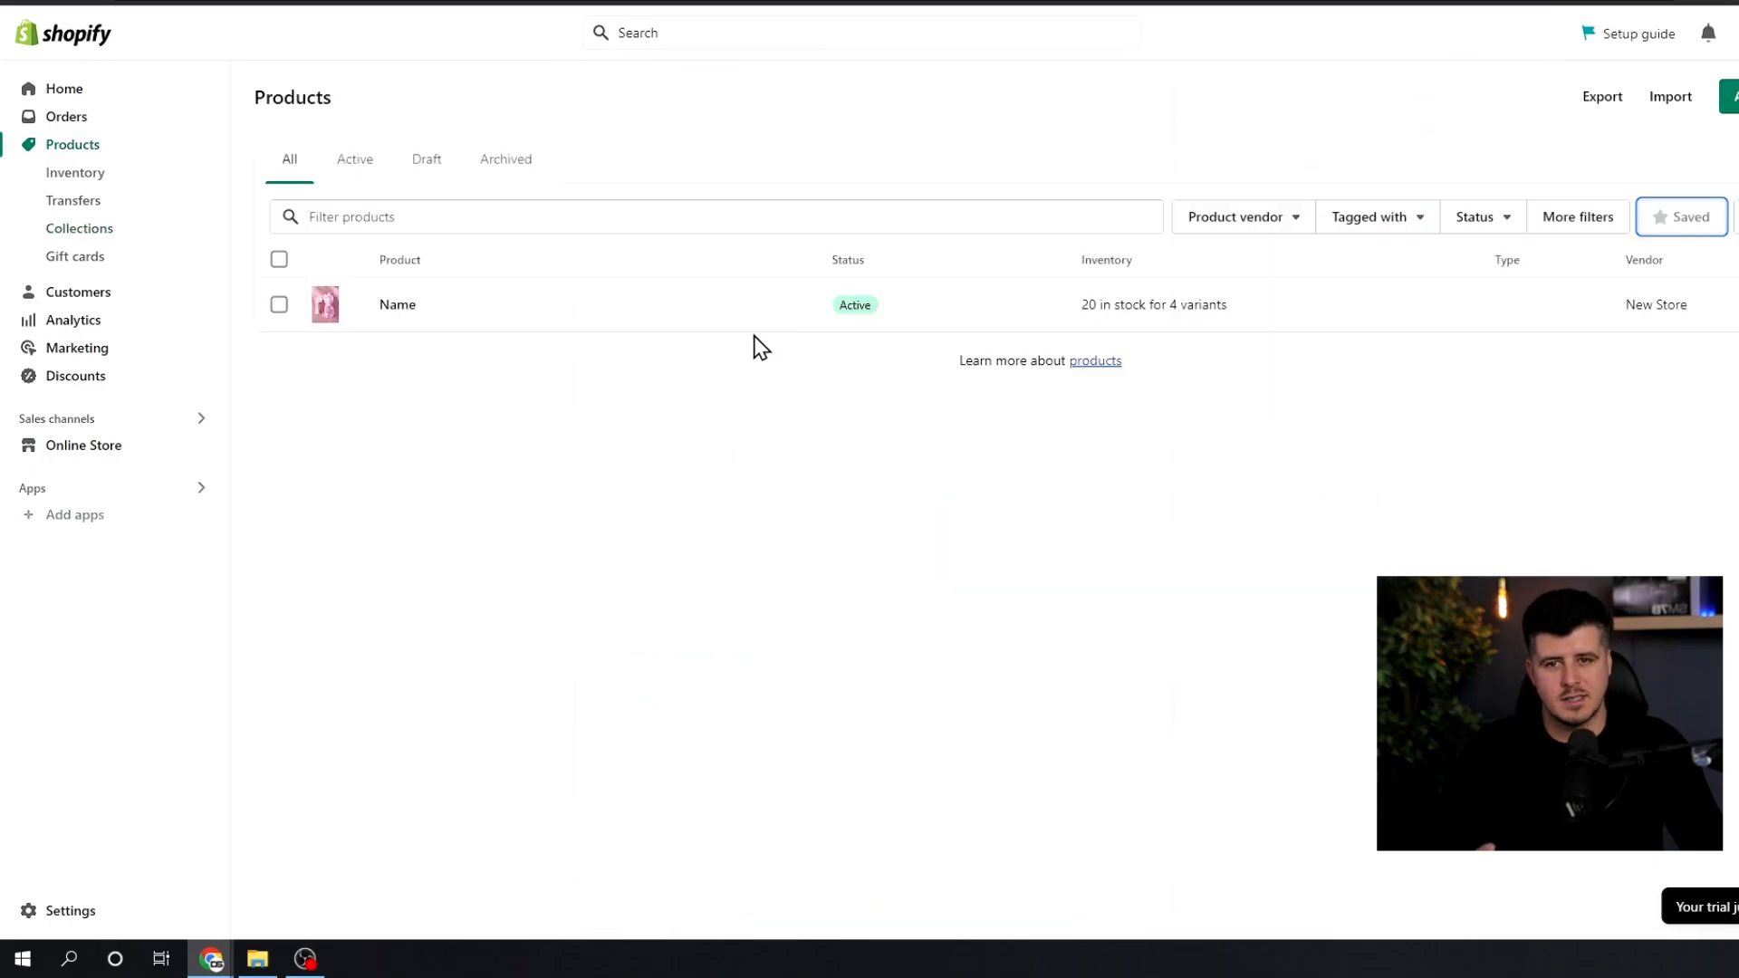
pyautogui.click(508, 218)
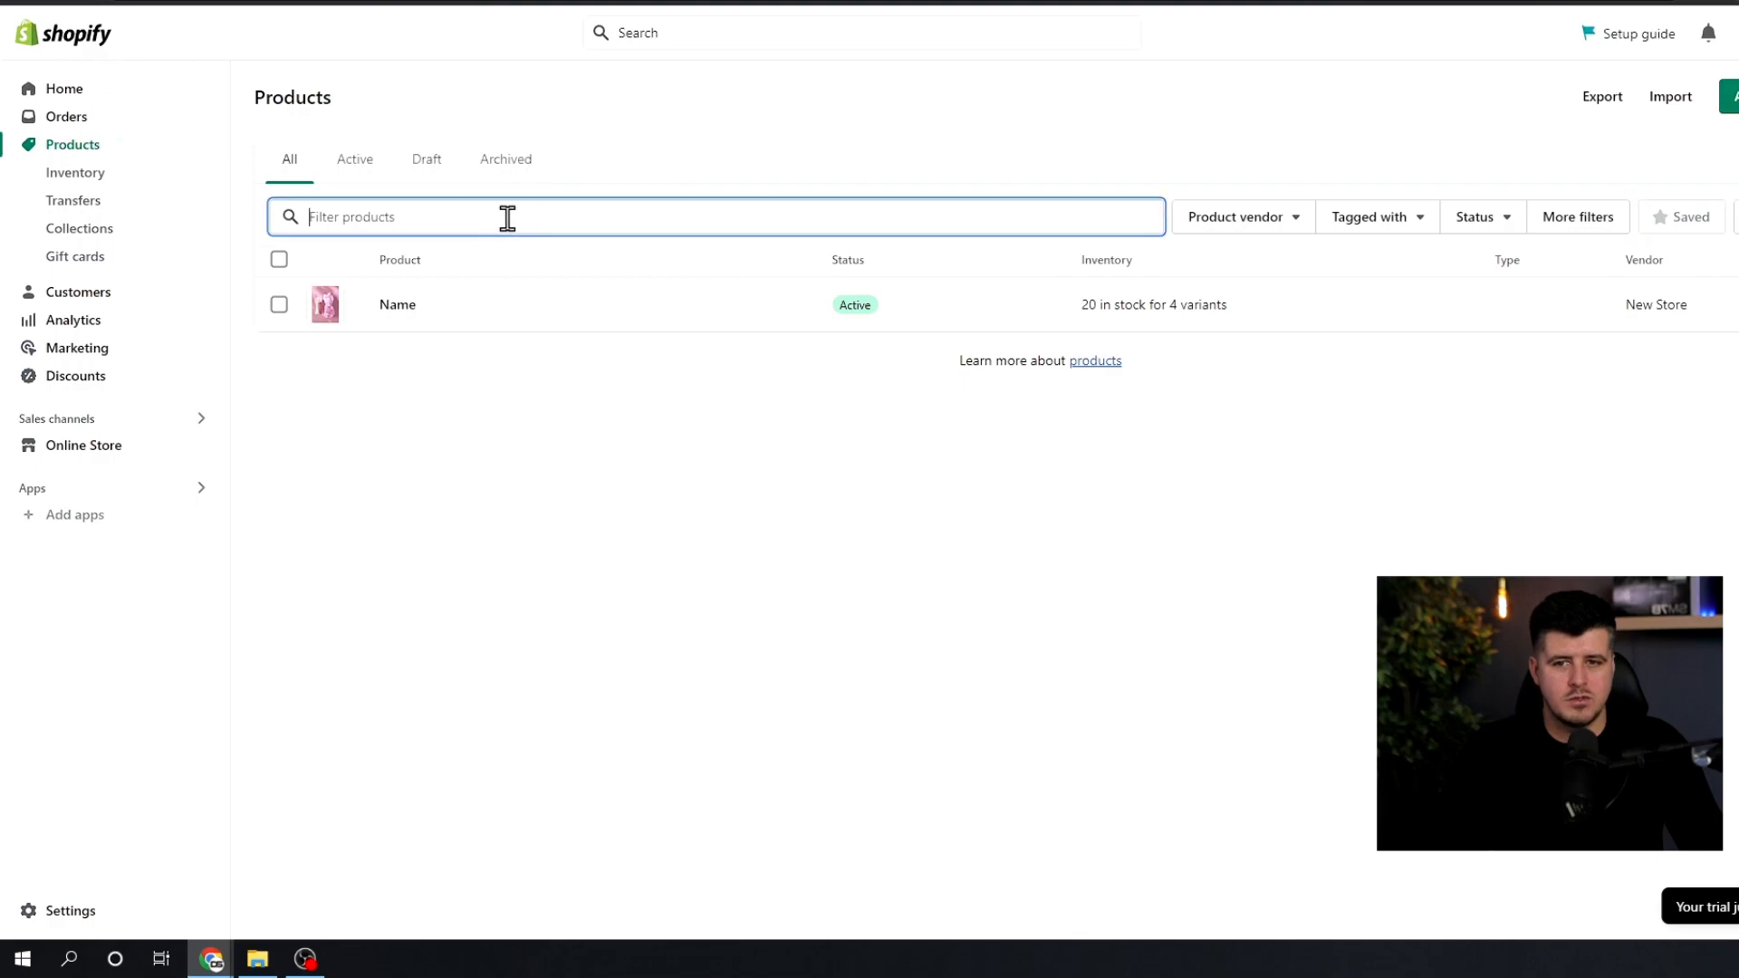
pyautogui.write('jeans')
pyautogui.click(279, 306)
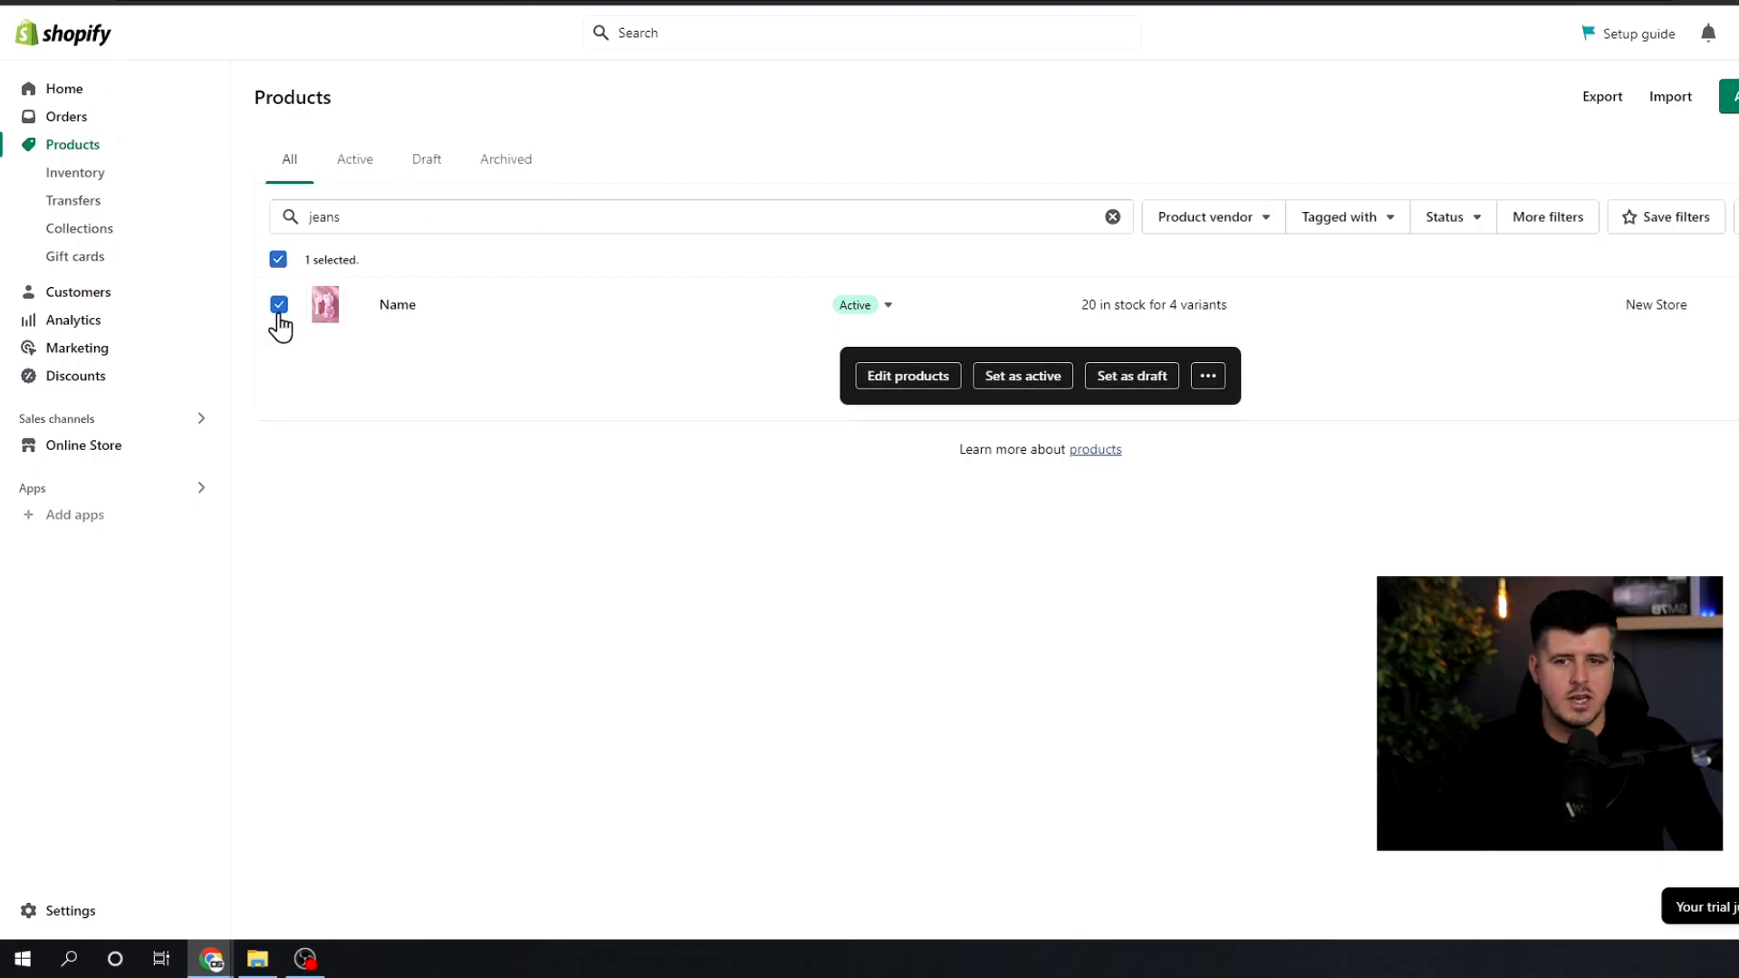
pyautogui.click(1208, 376)
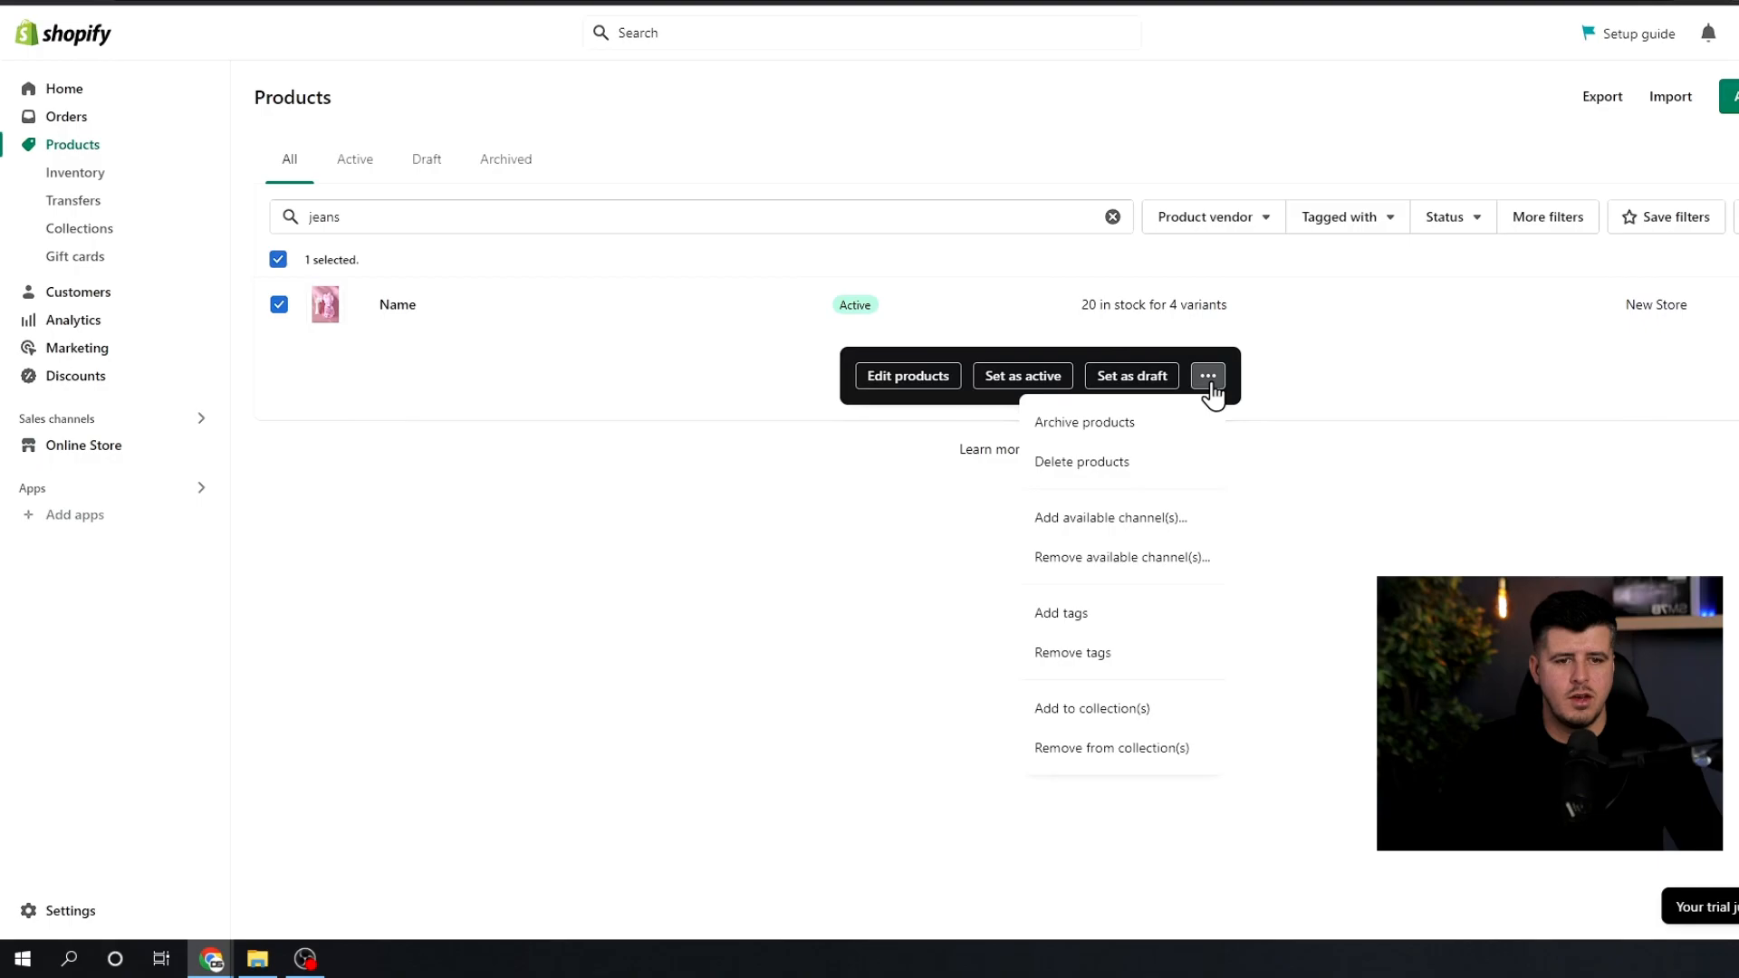
pyautogui.click(1136, 619)
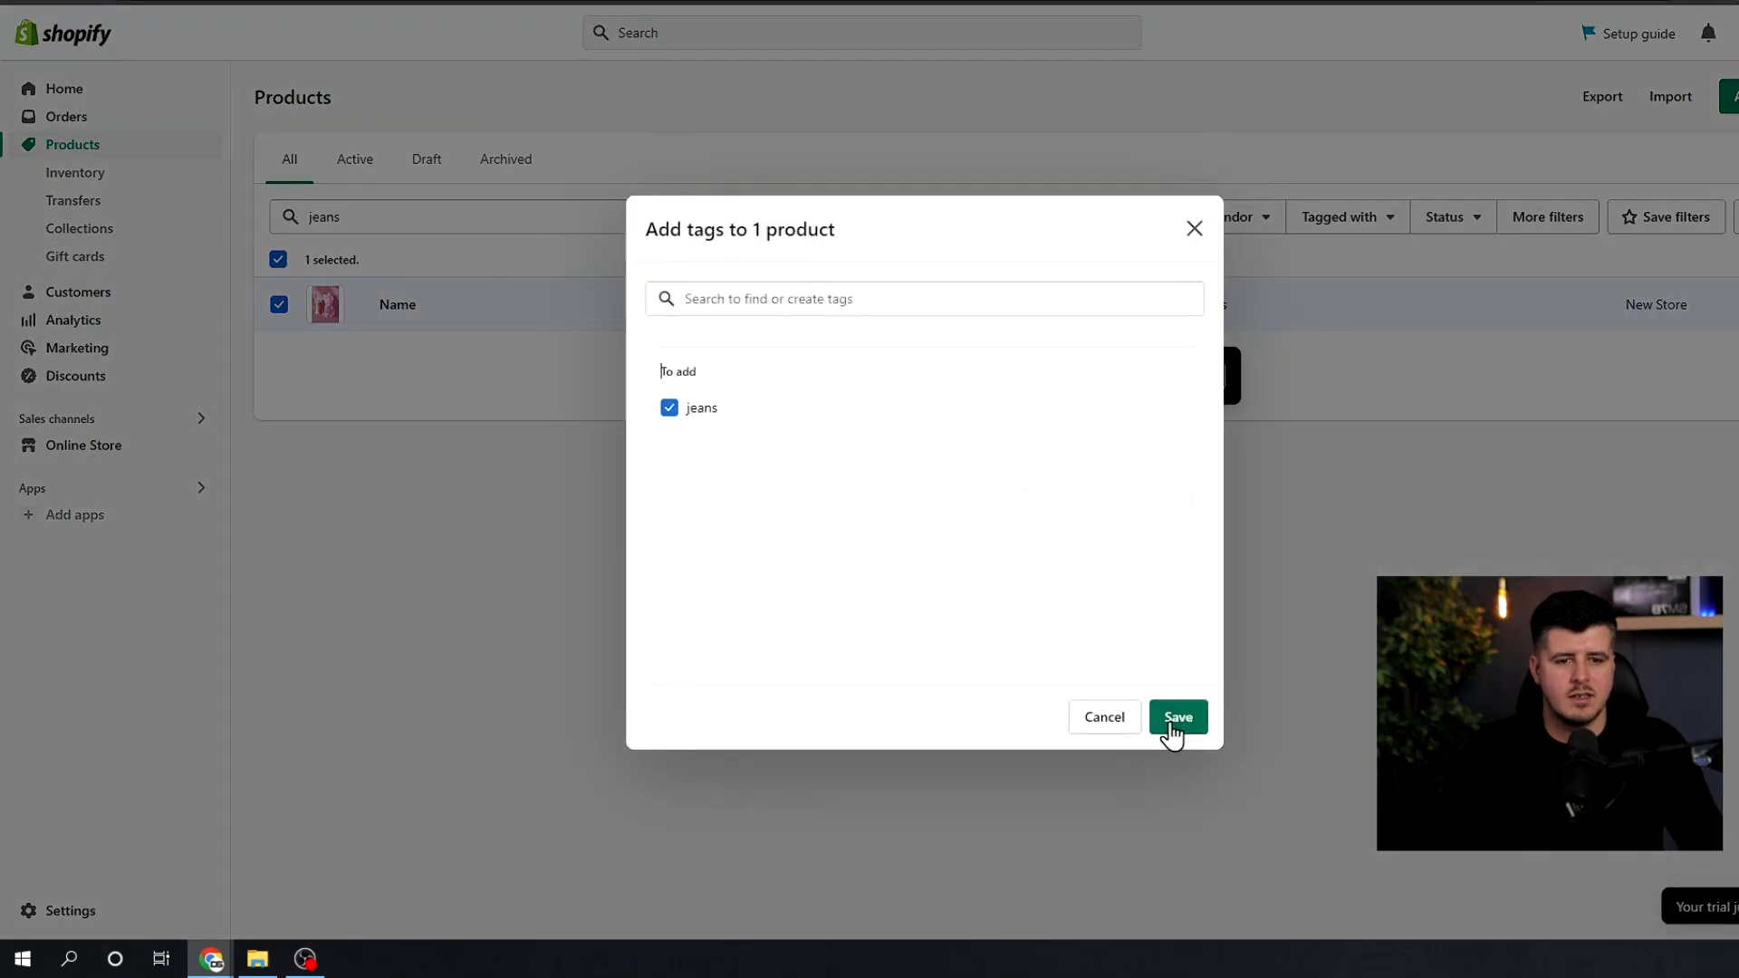
pyautogui.click(1194, 230)
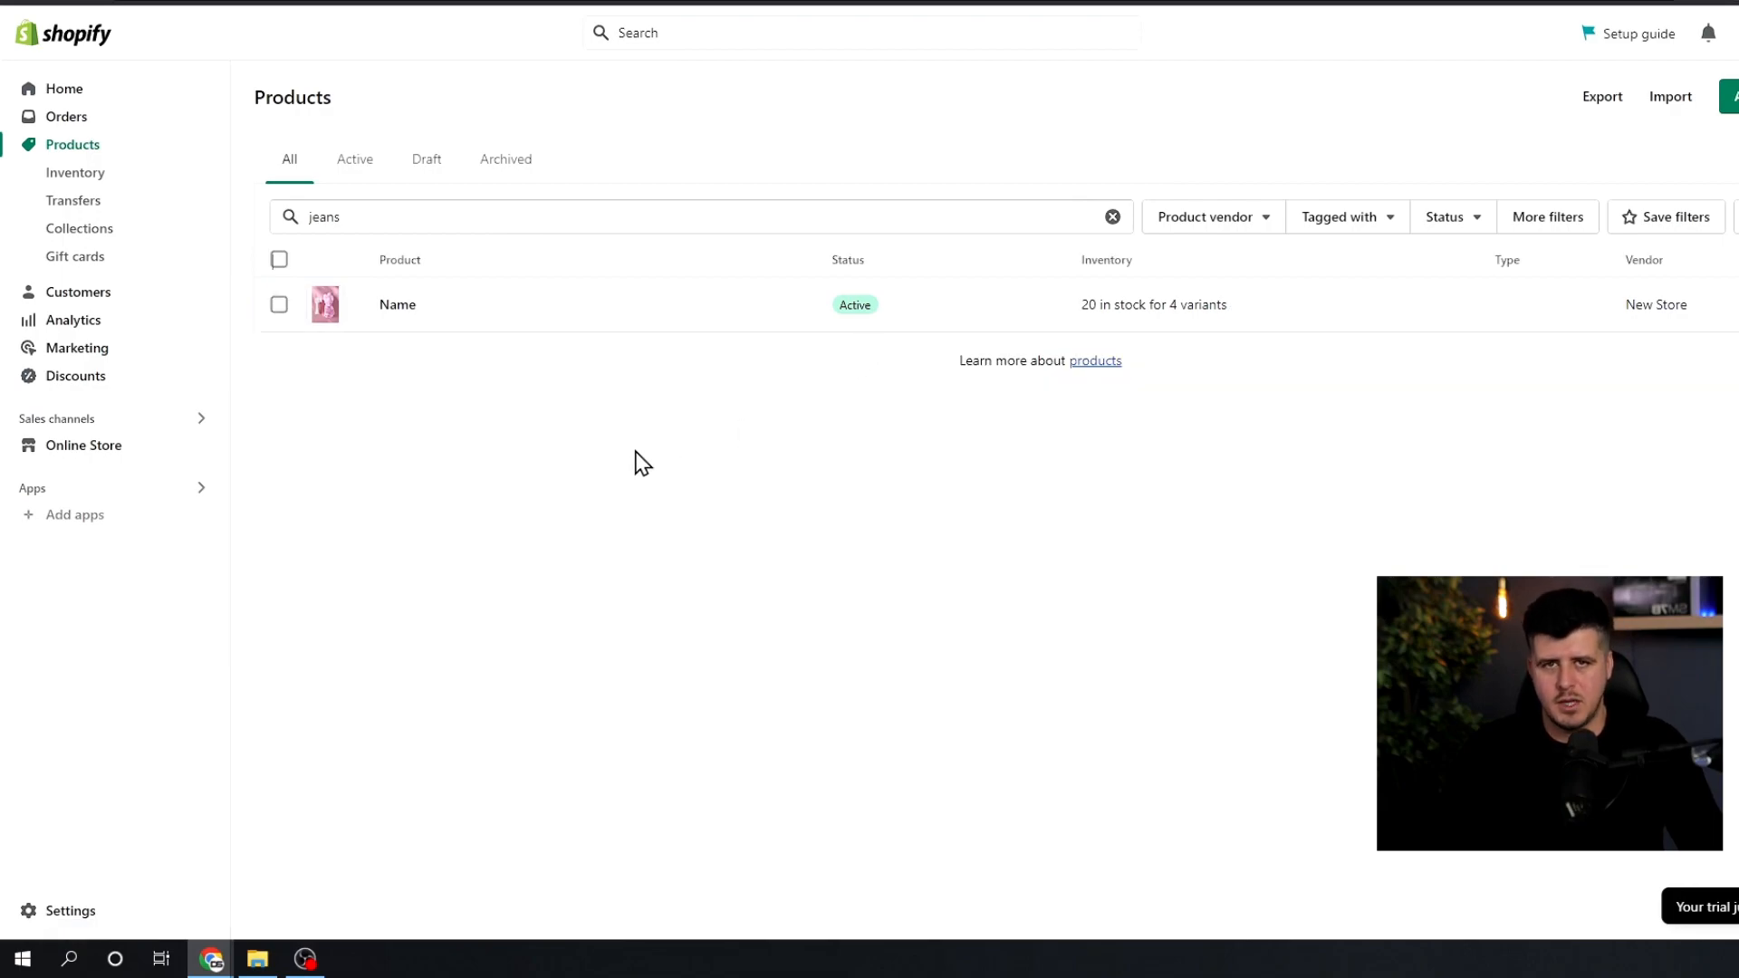
# Step: Add a menu item linked to the Jeans collection to the online store's main menu
pyautogui.click(108, 451)
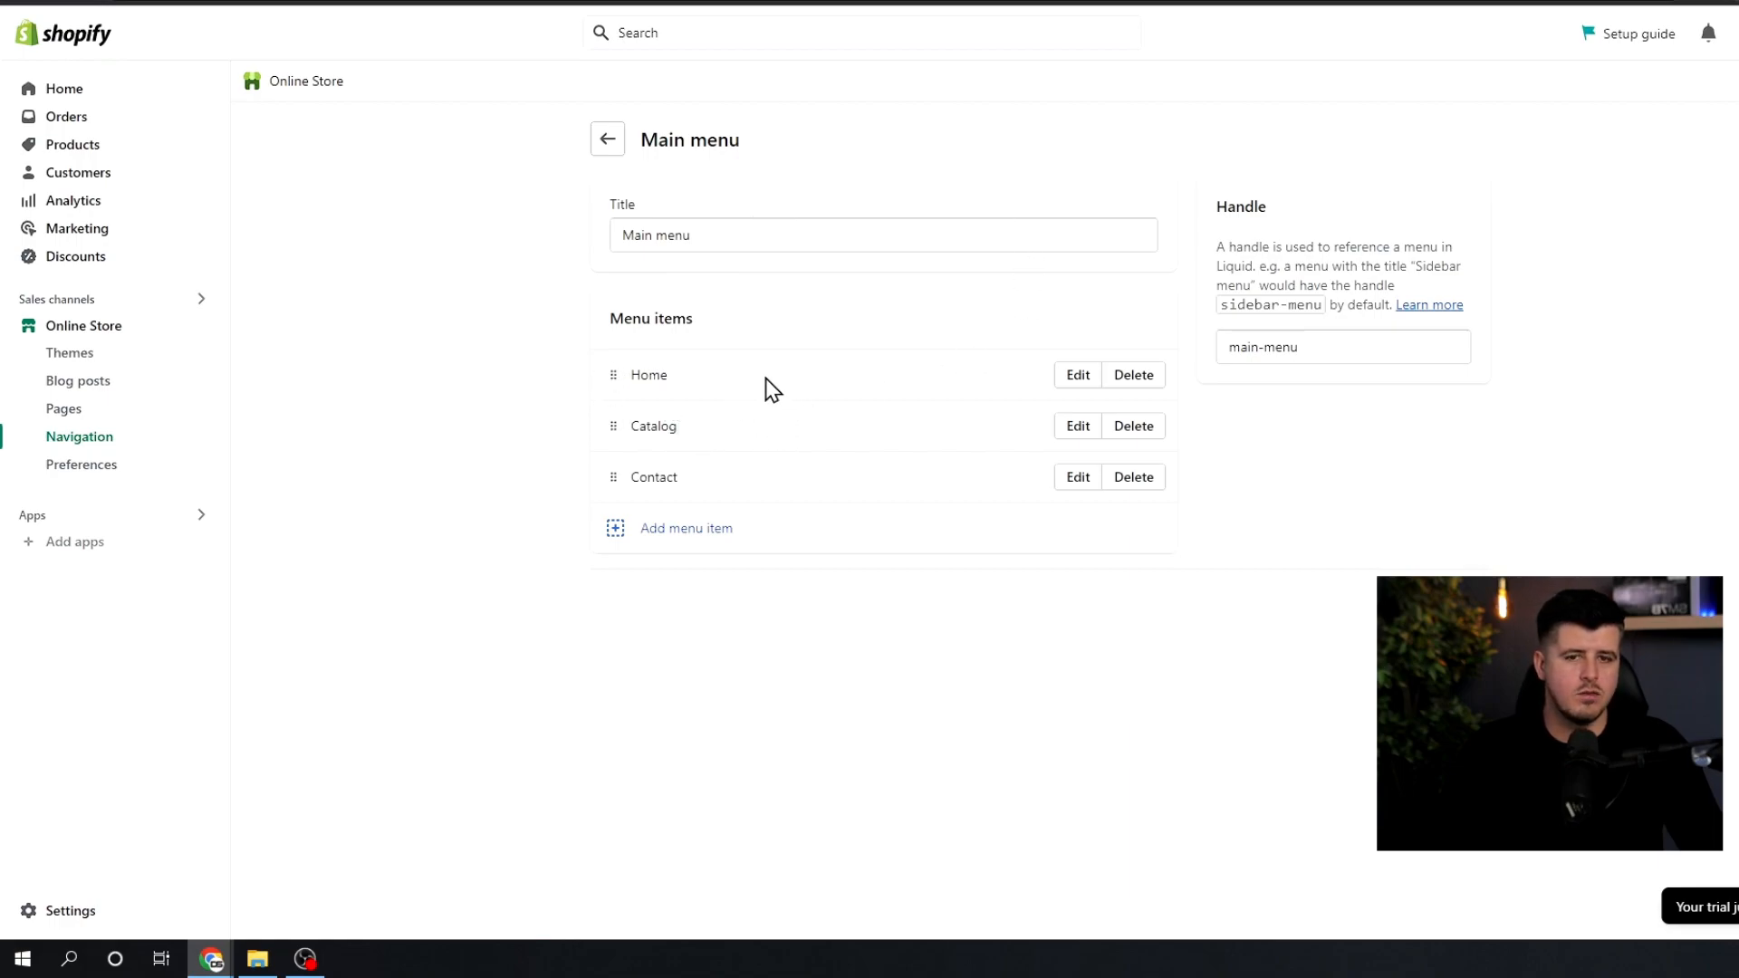
pyautogui.click(700, 530)
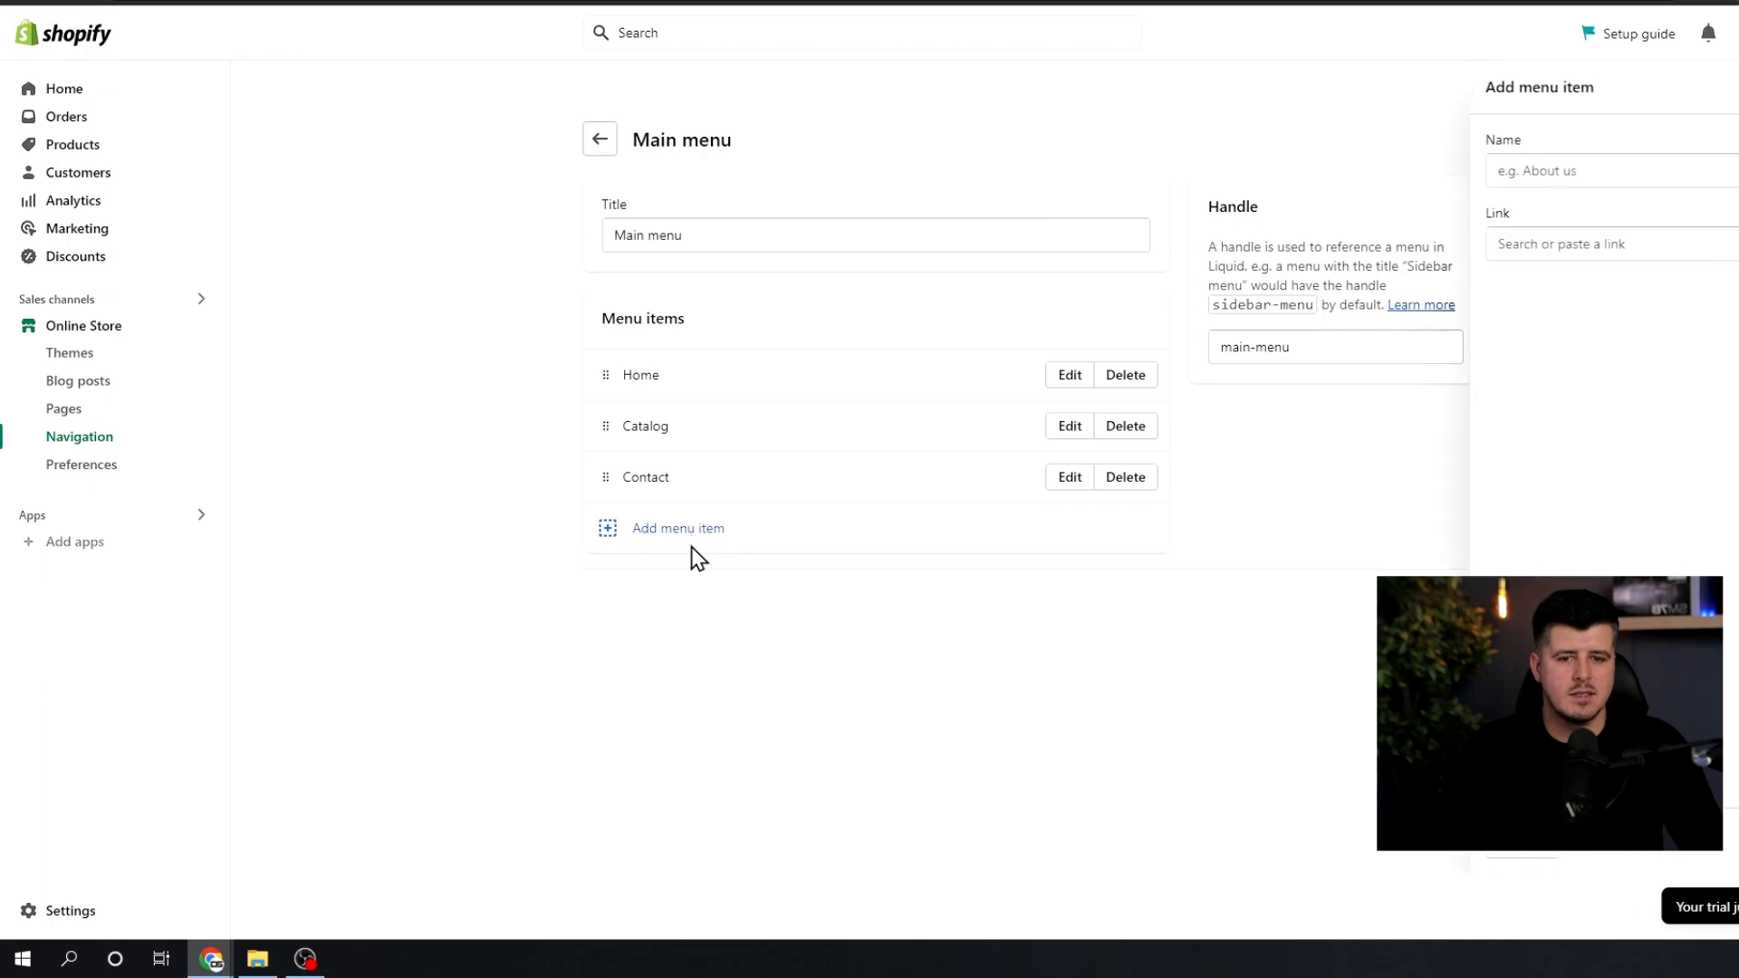
pyautogui.click(1531, 249)
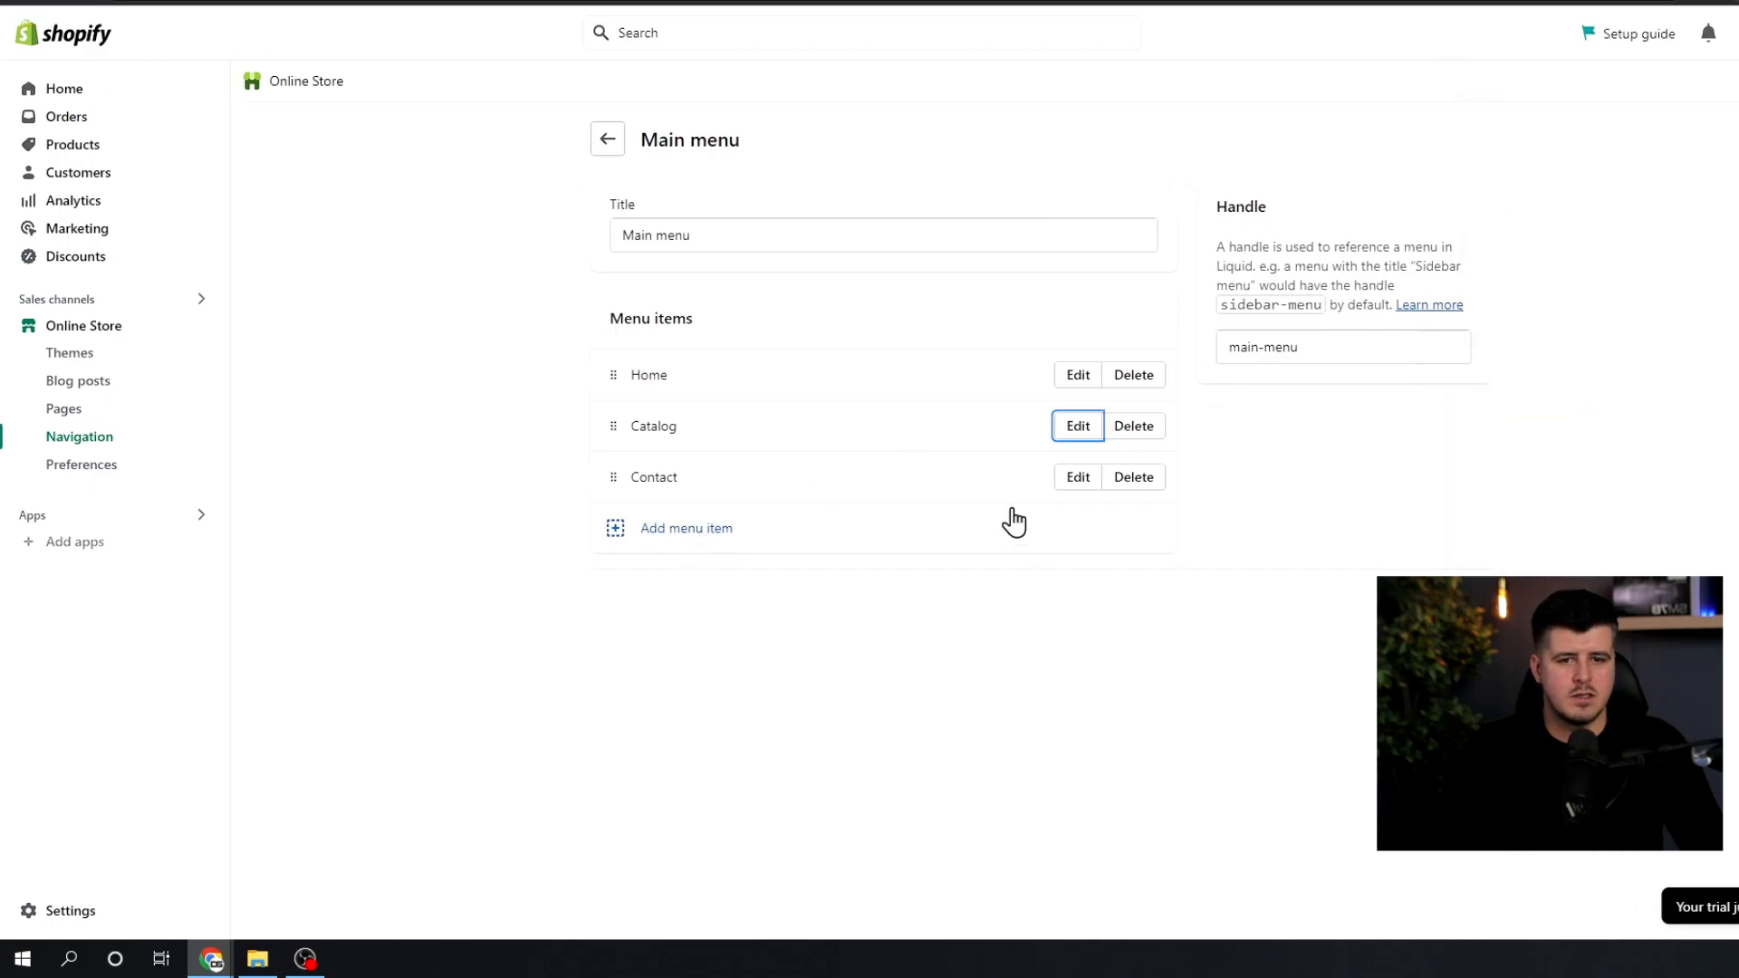
pyautogui.click(690, 530)
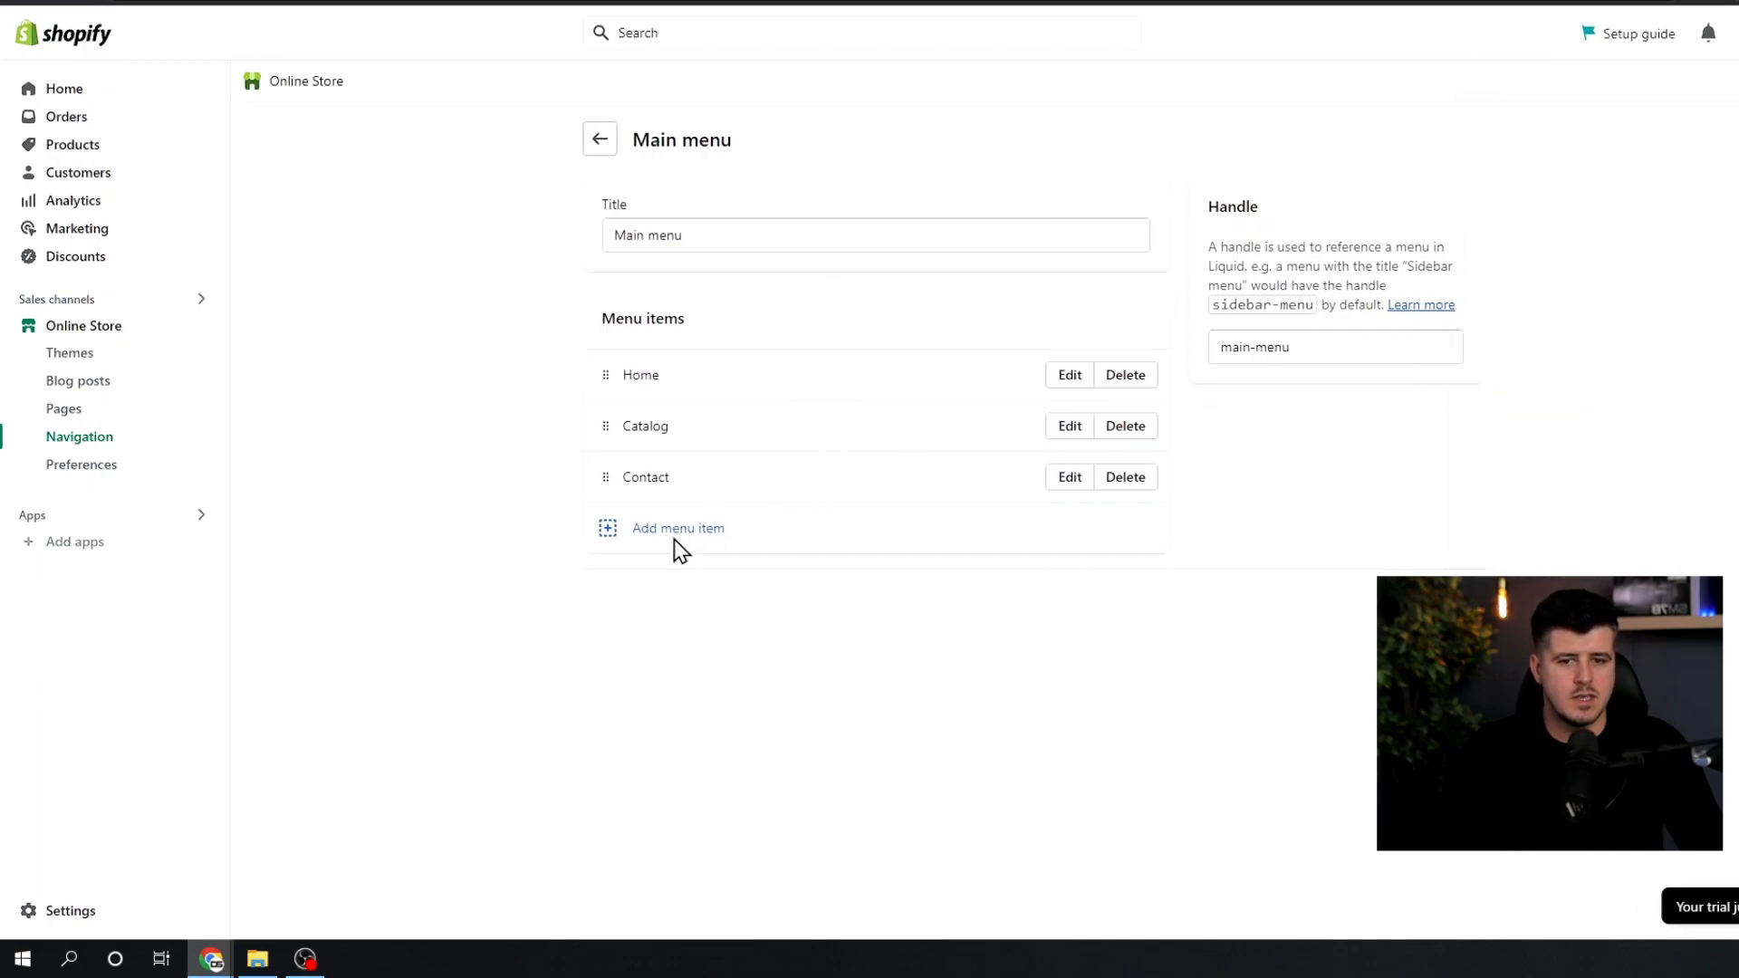
pyautogui.click(1600, 248)
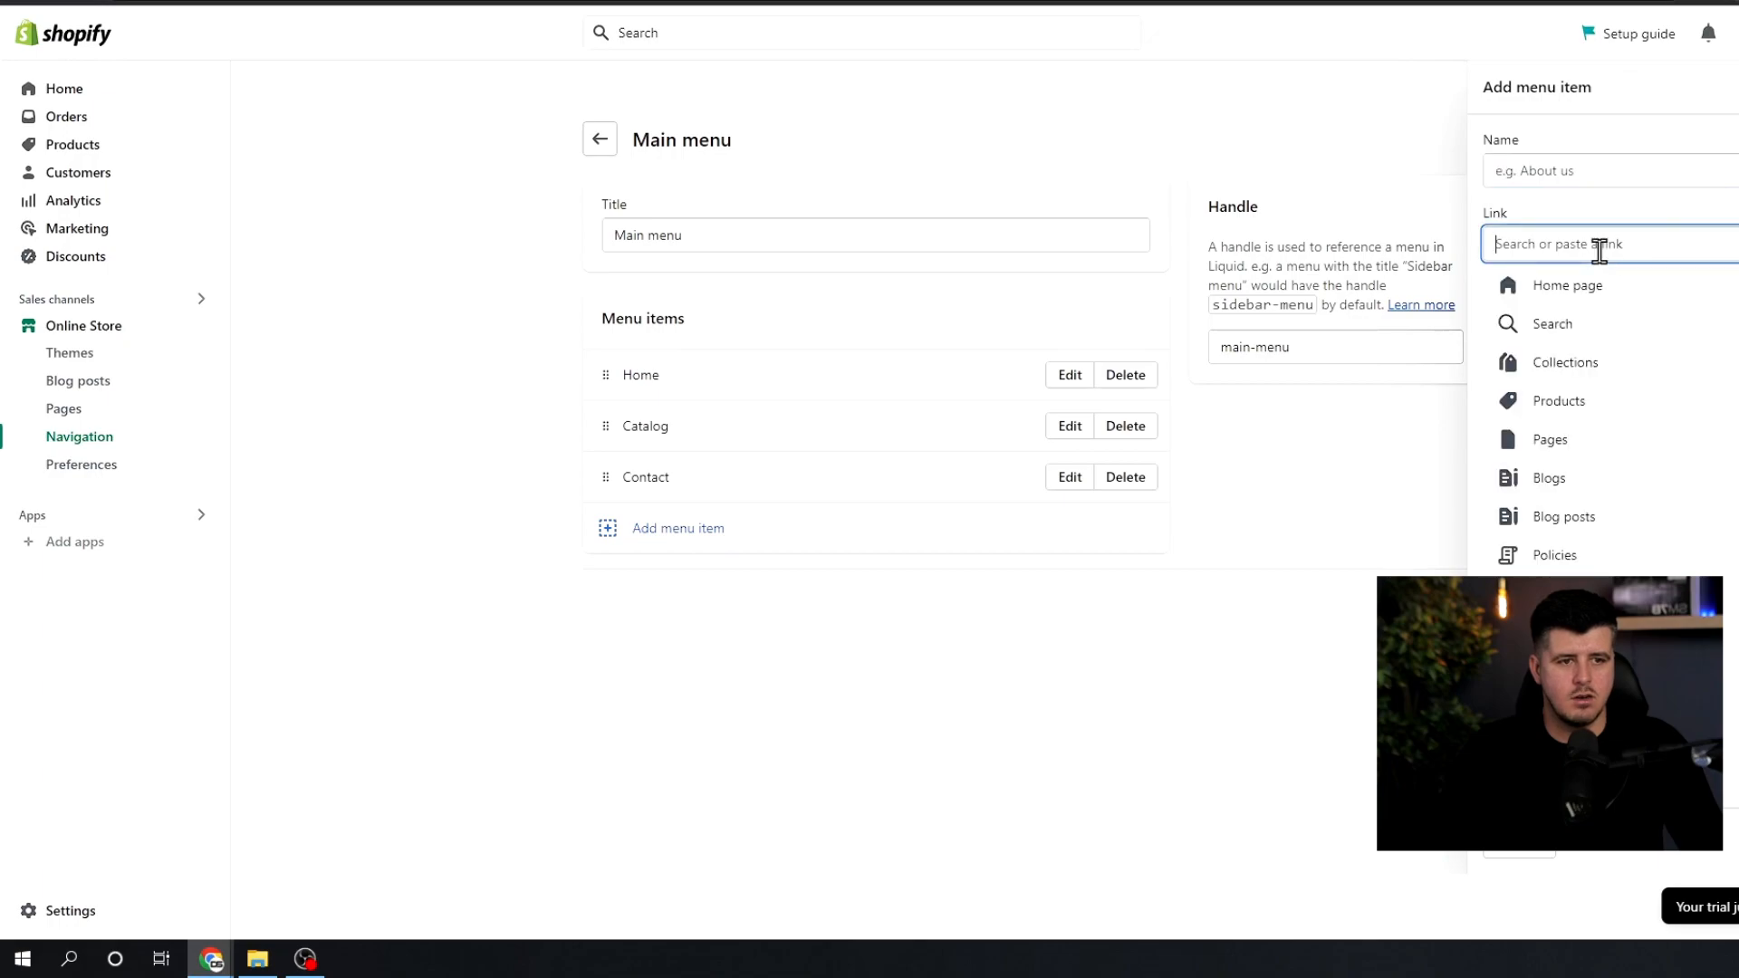
pyautogui.click(1558, 371)
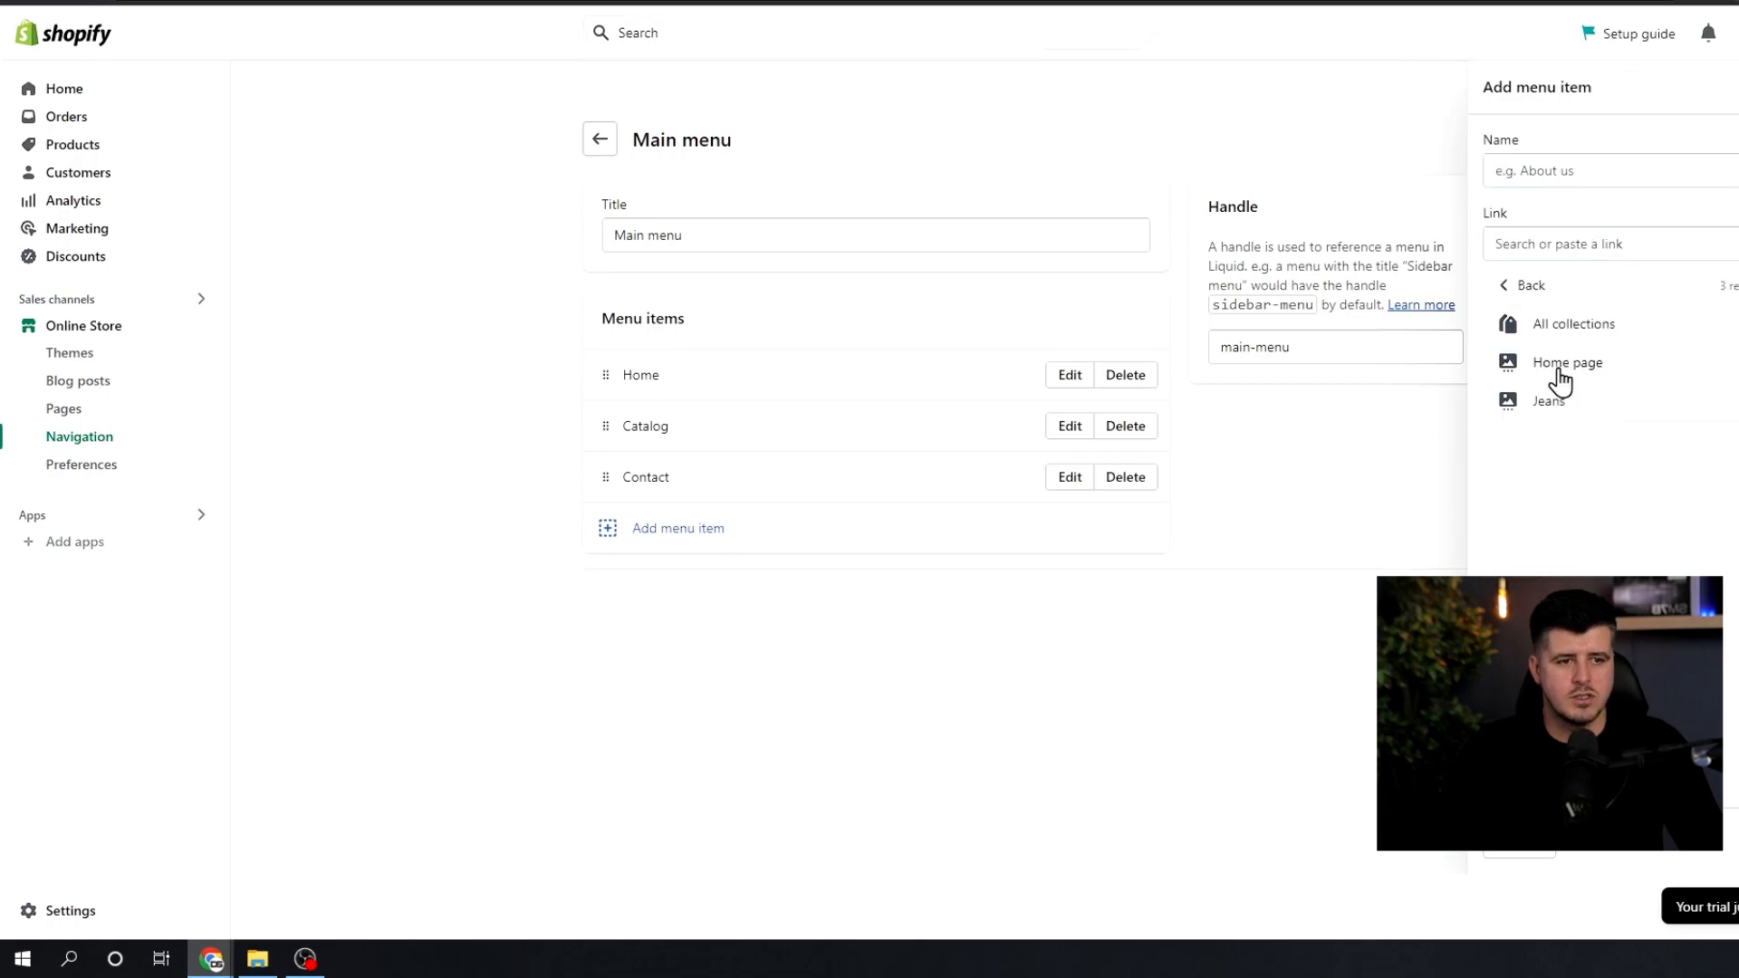
pyautogui.click(1564, 403)
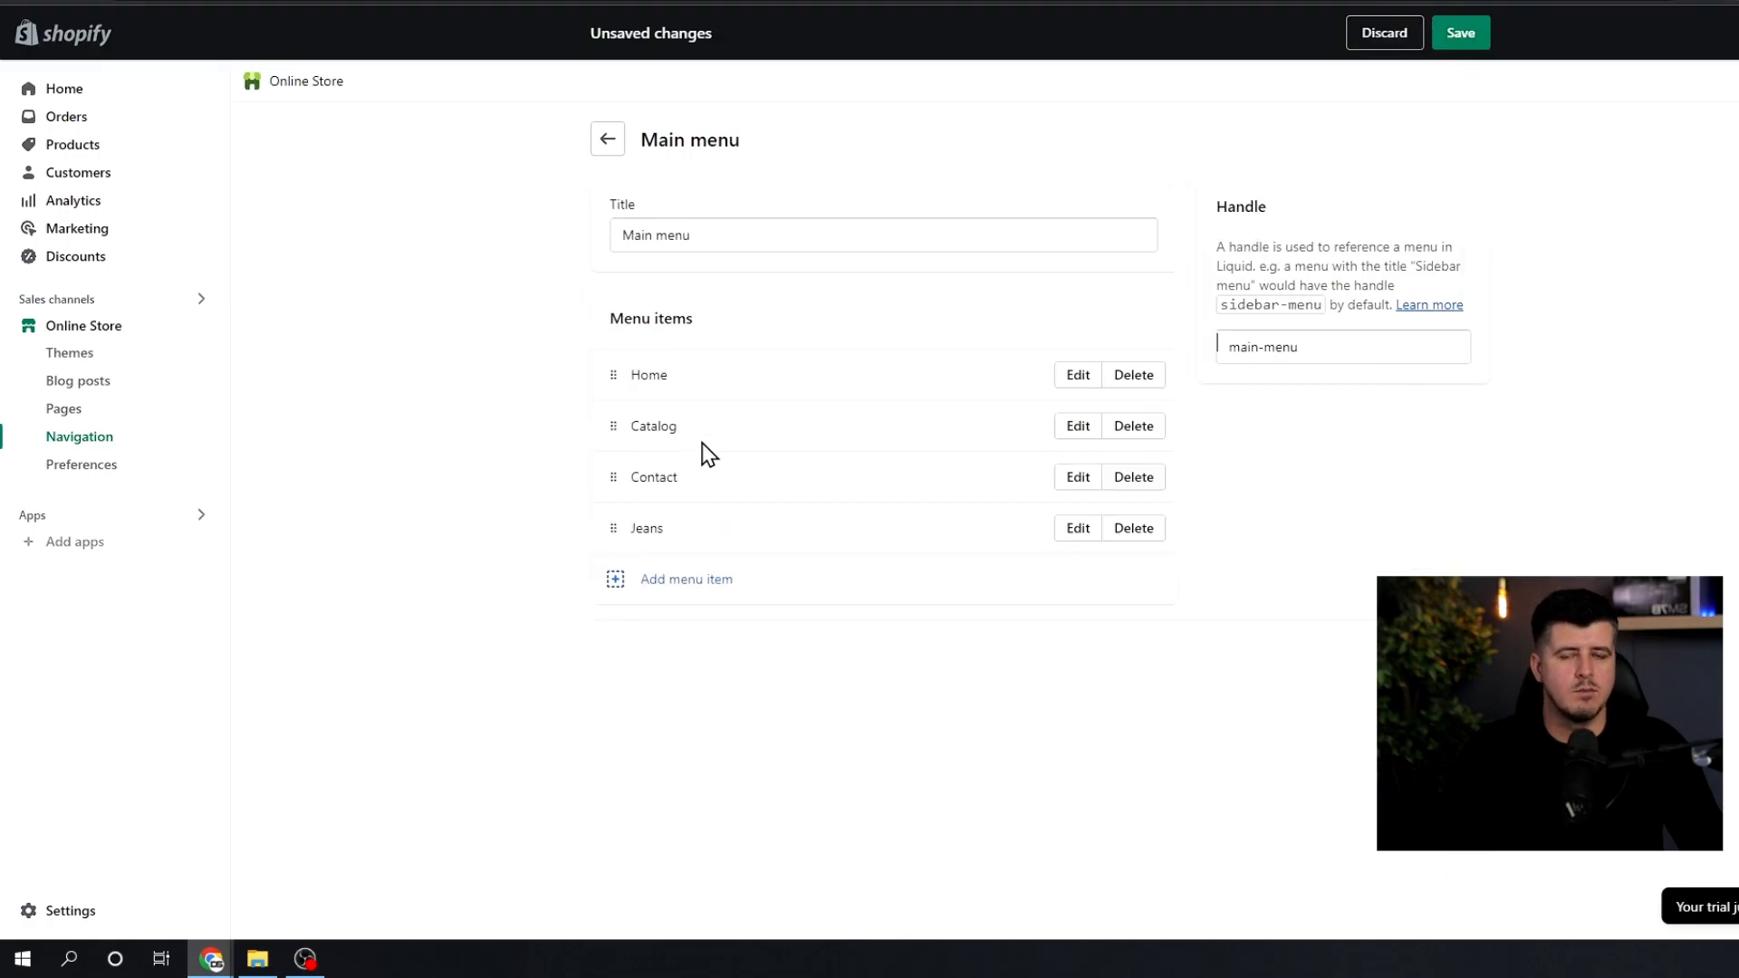
# Step: Nest the Jeans item under Catalog and the Contact item under Jeans, saving the main menu
pyautogui.moveTo(614, 528)
pyautogui.mouseDown()
pyautogui.moveTo(649, 476)
pyautogui.moveTo(644, 513)
pyautogui.mouseUp()
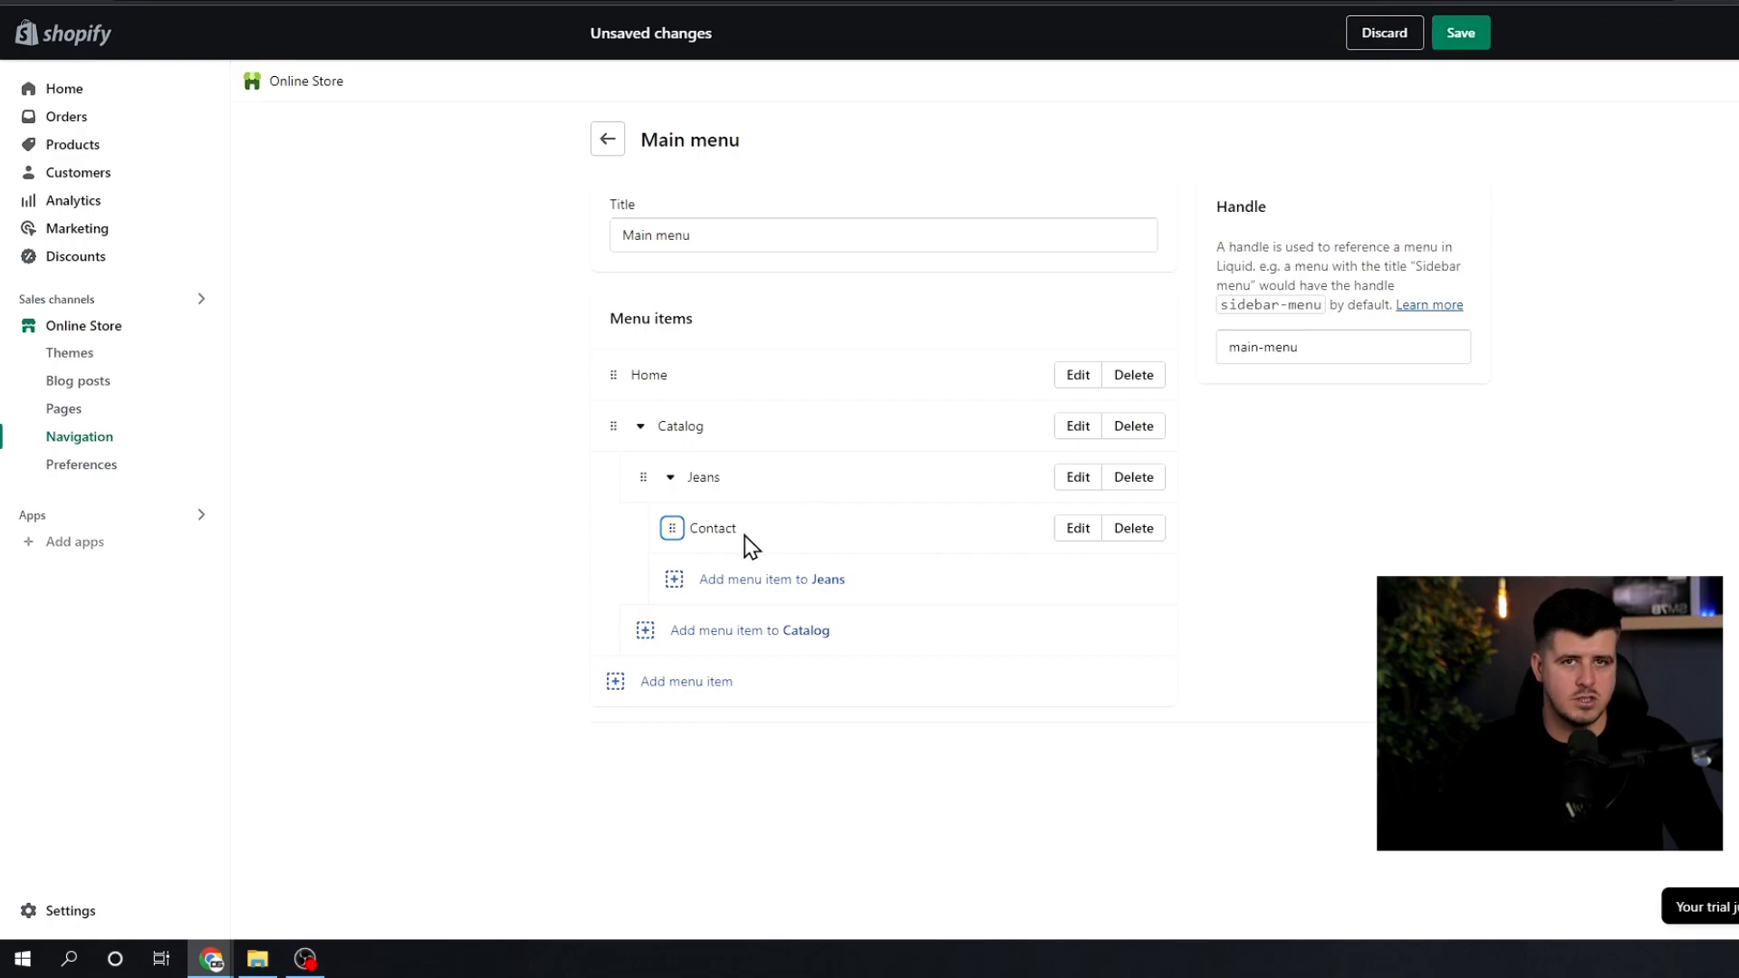
pyautogui.click(1461, 33)
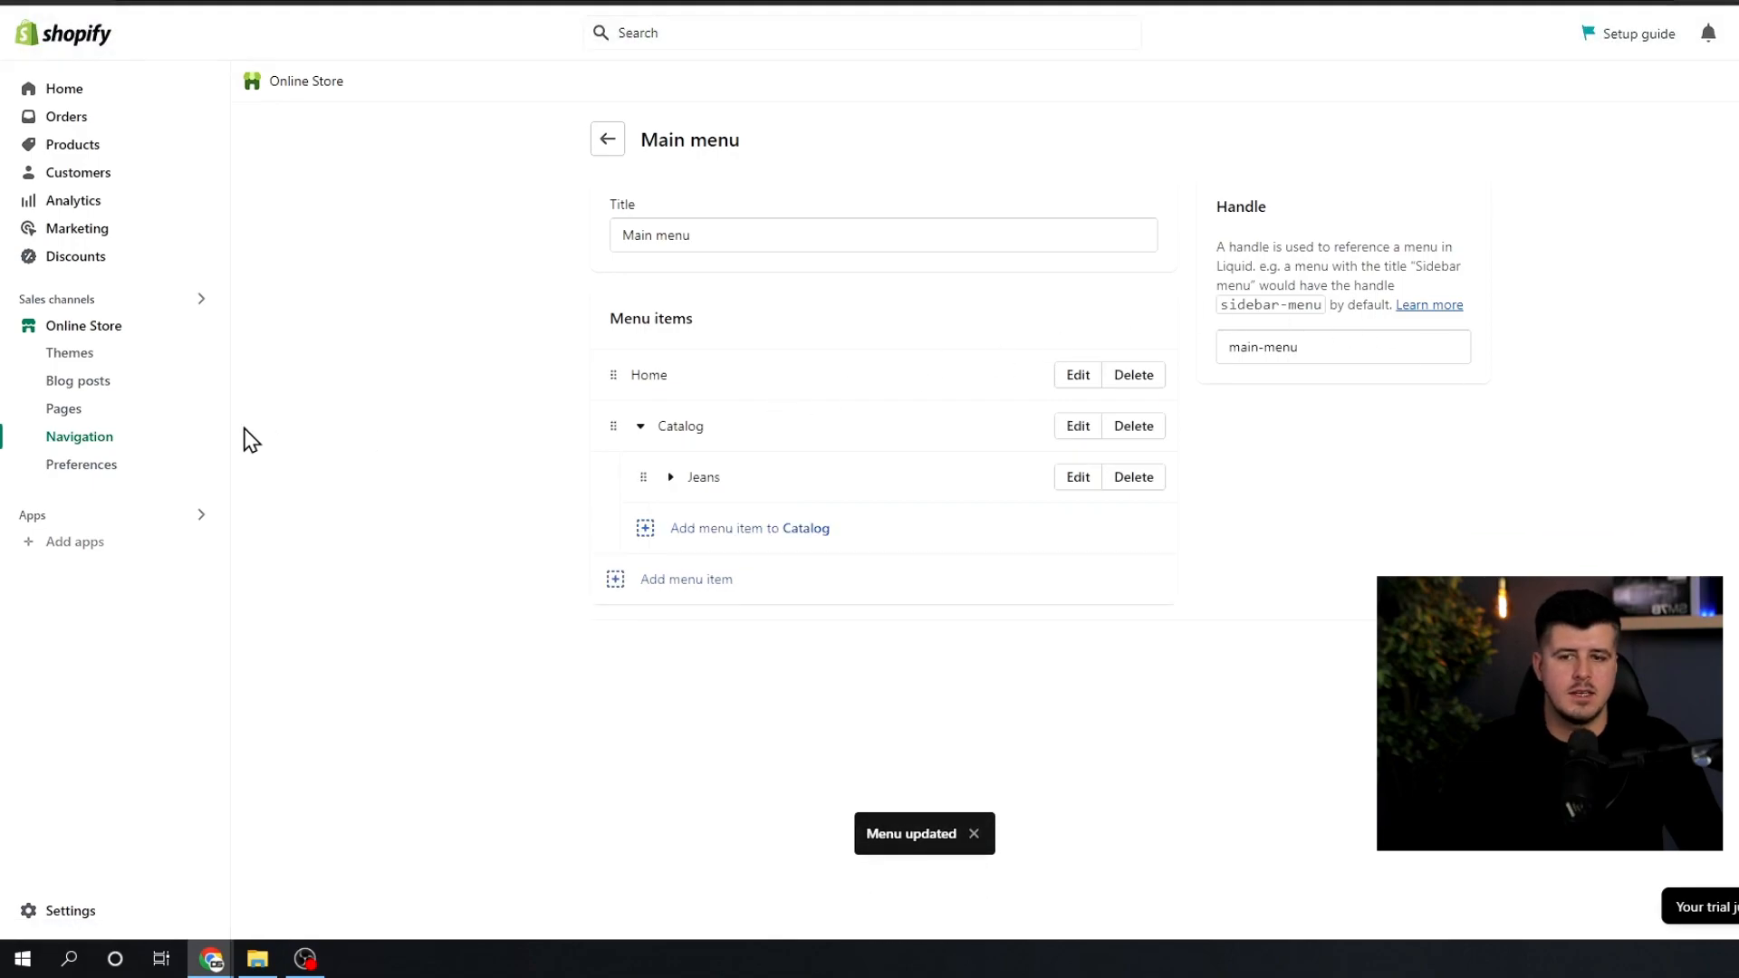
# Step: Look at the online store's pages and the blank form for adding a page, leaving without creating one
pyautogui.click(101, 413)
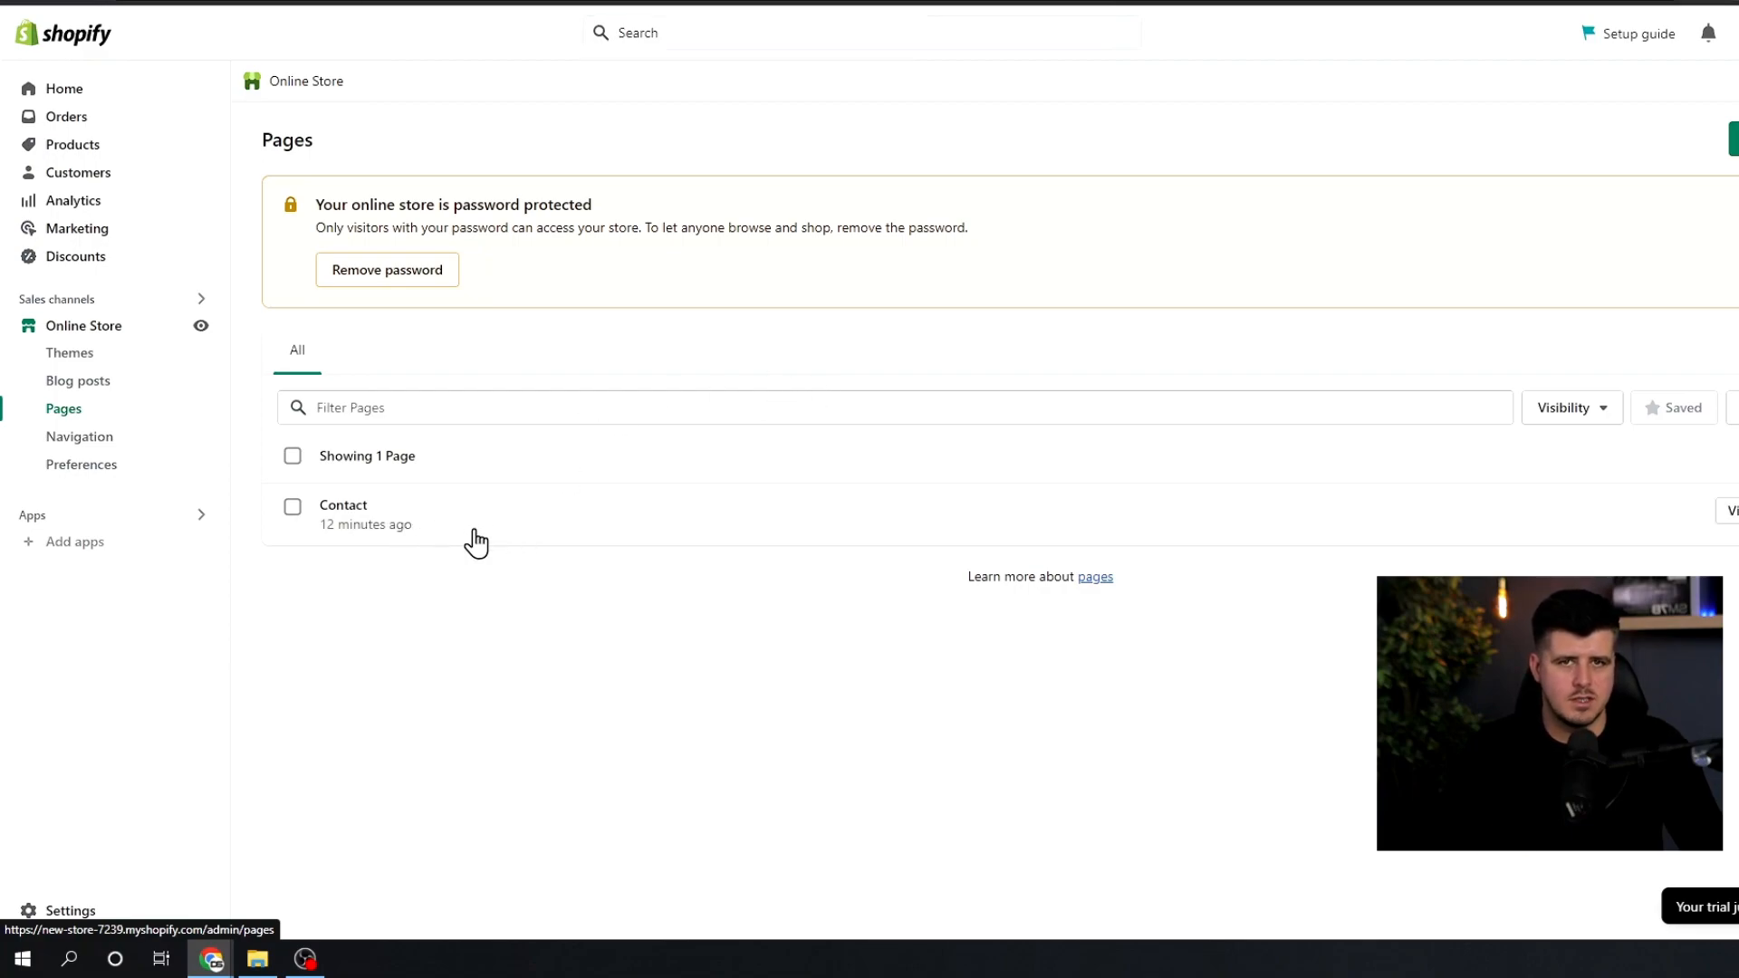
pyautogui.click(1734, 139)
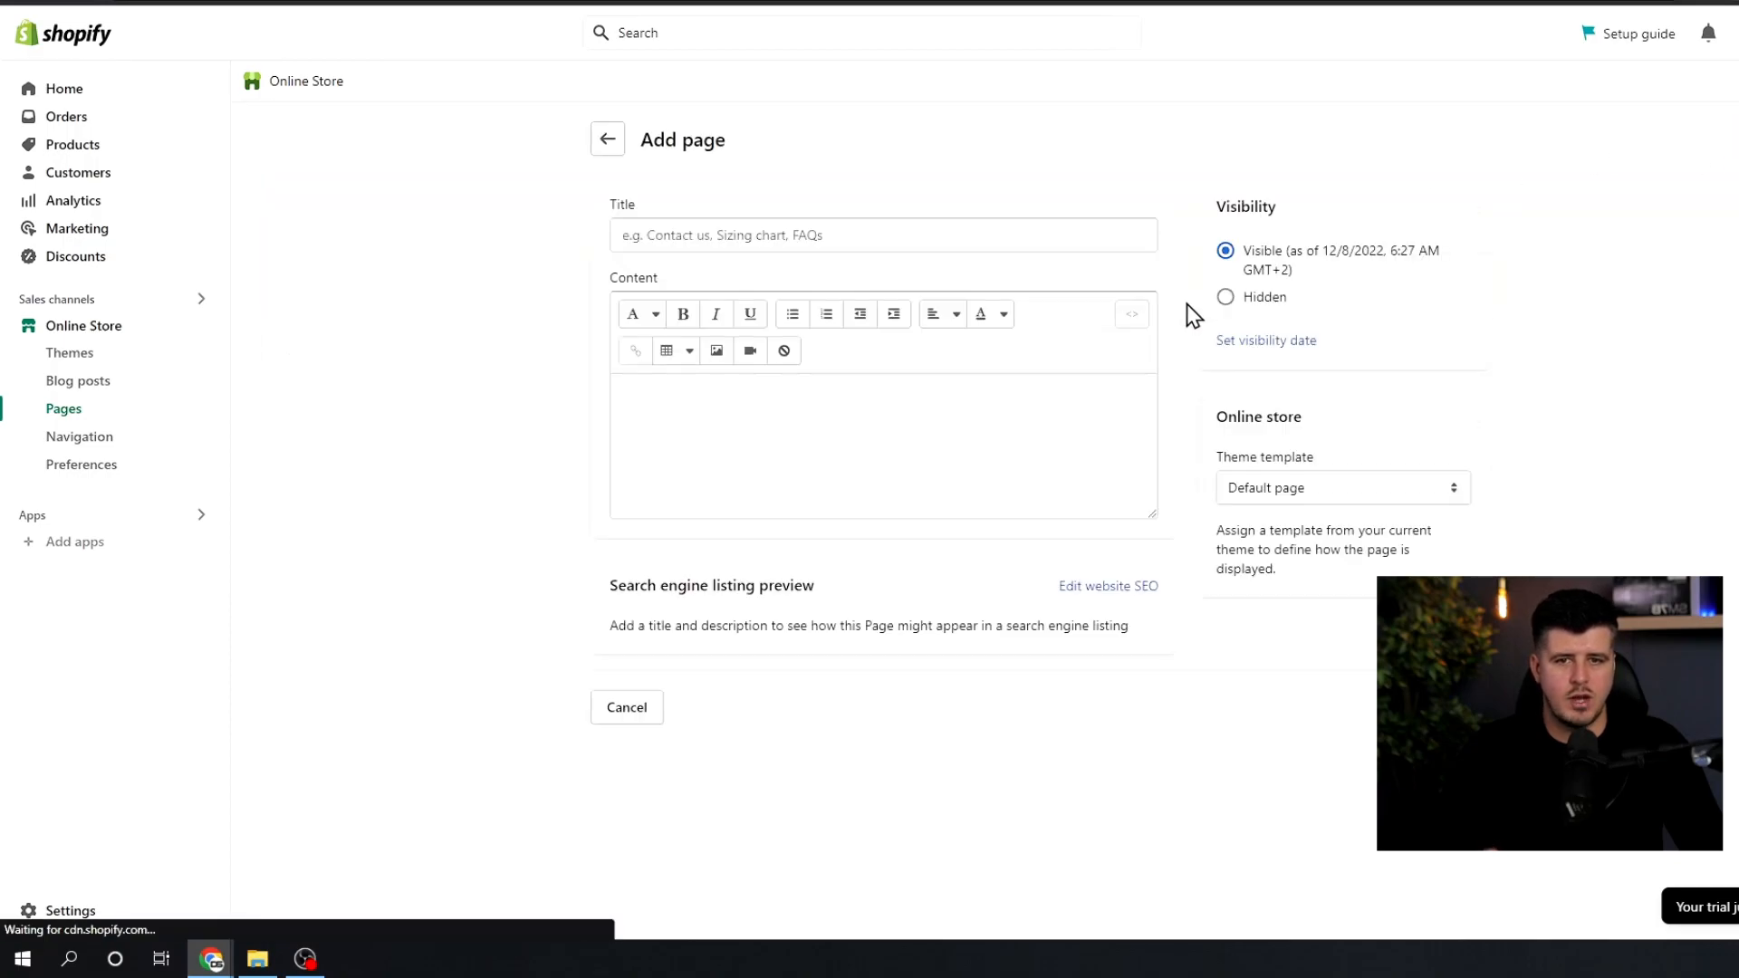
pyautogui.click(919, 434)
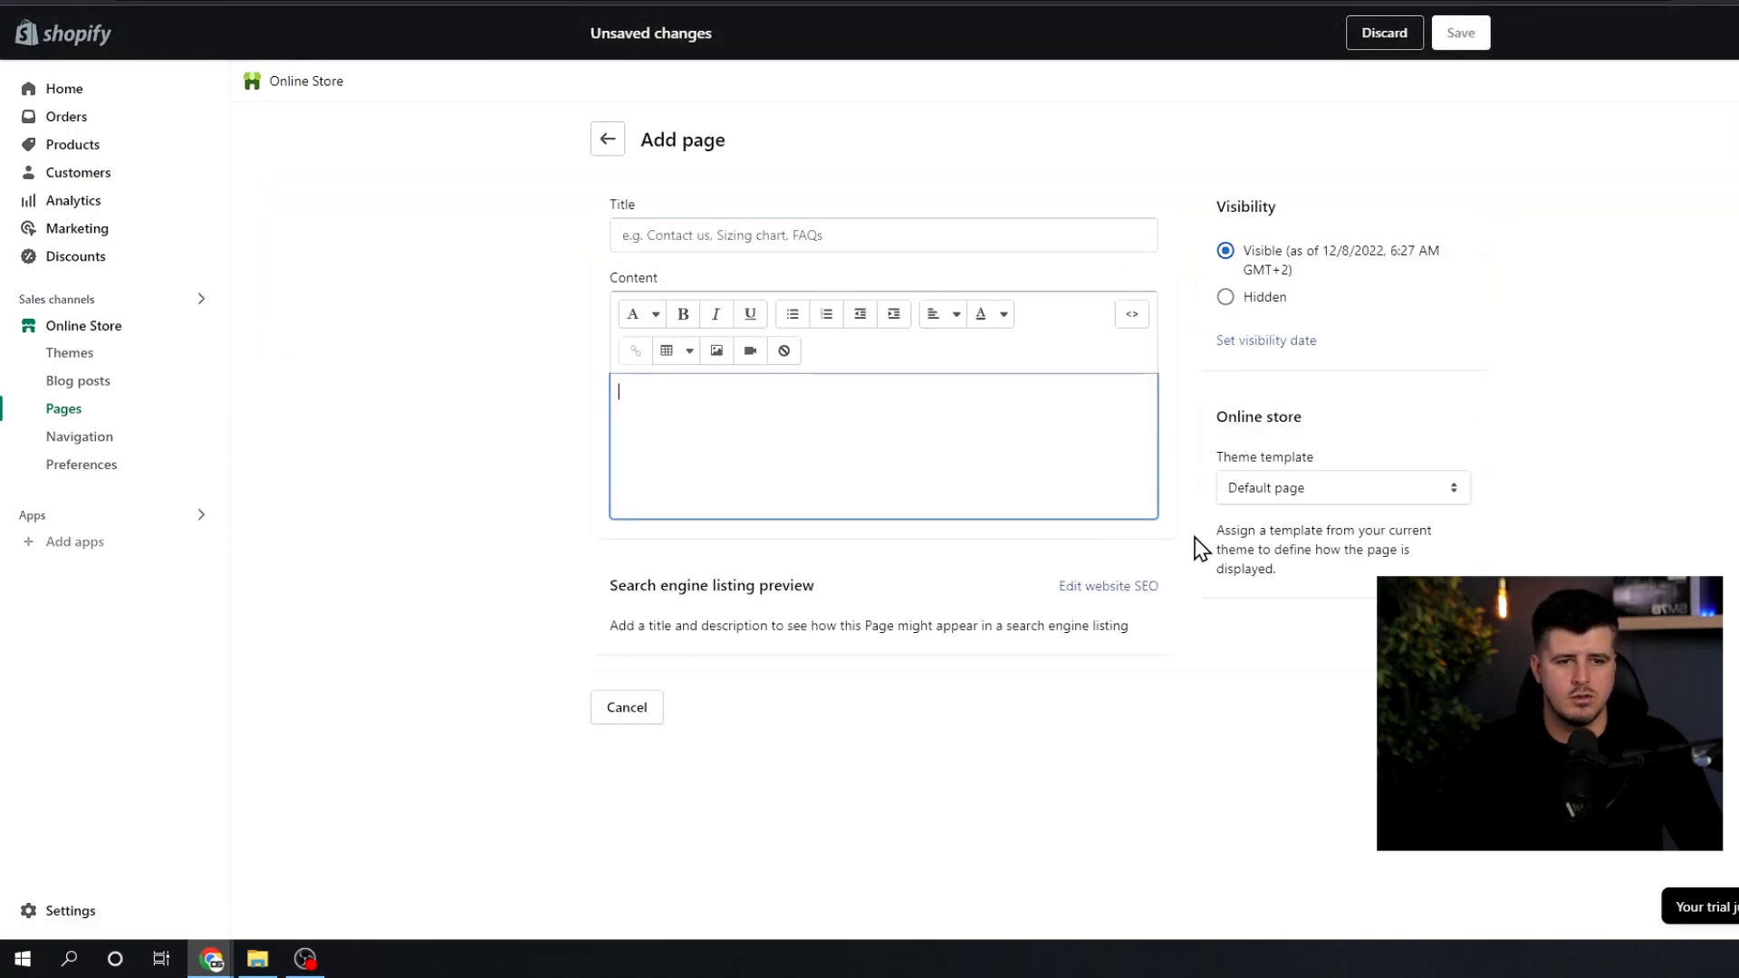
pyautogui.click(605, 139)
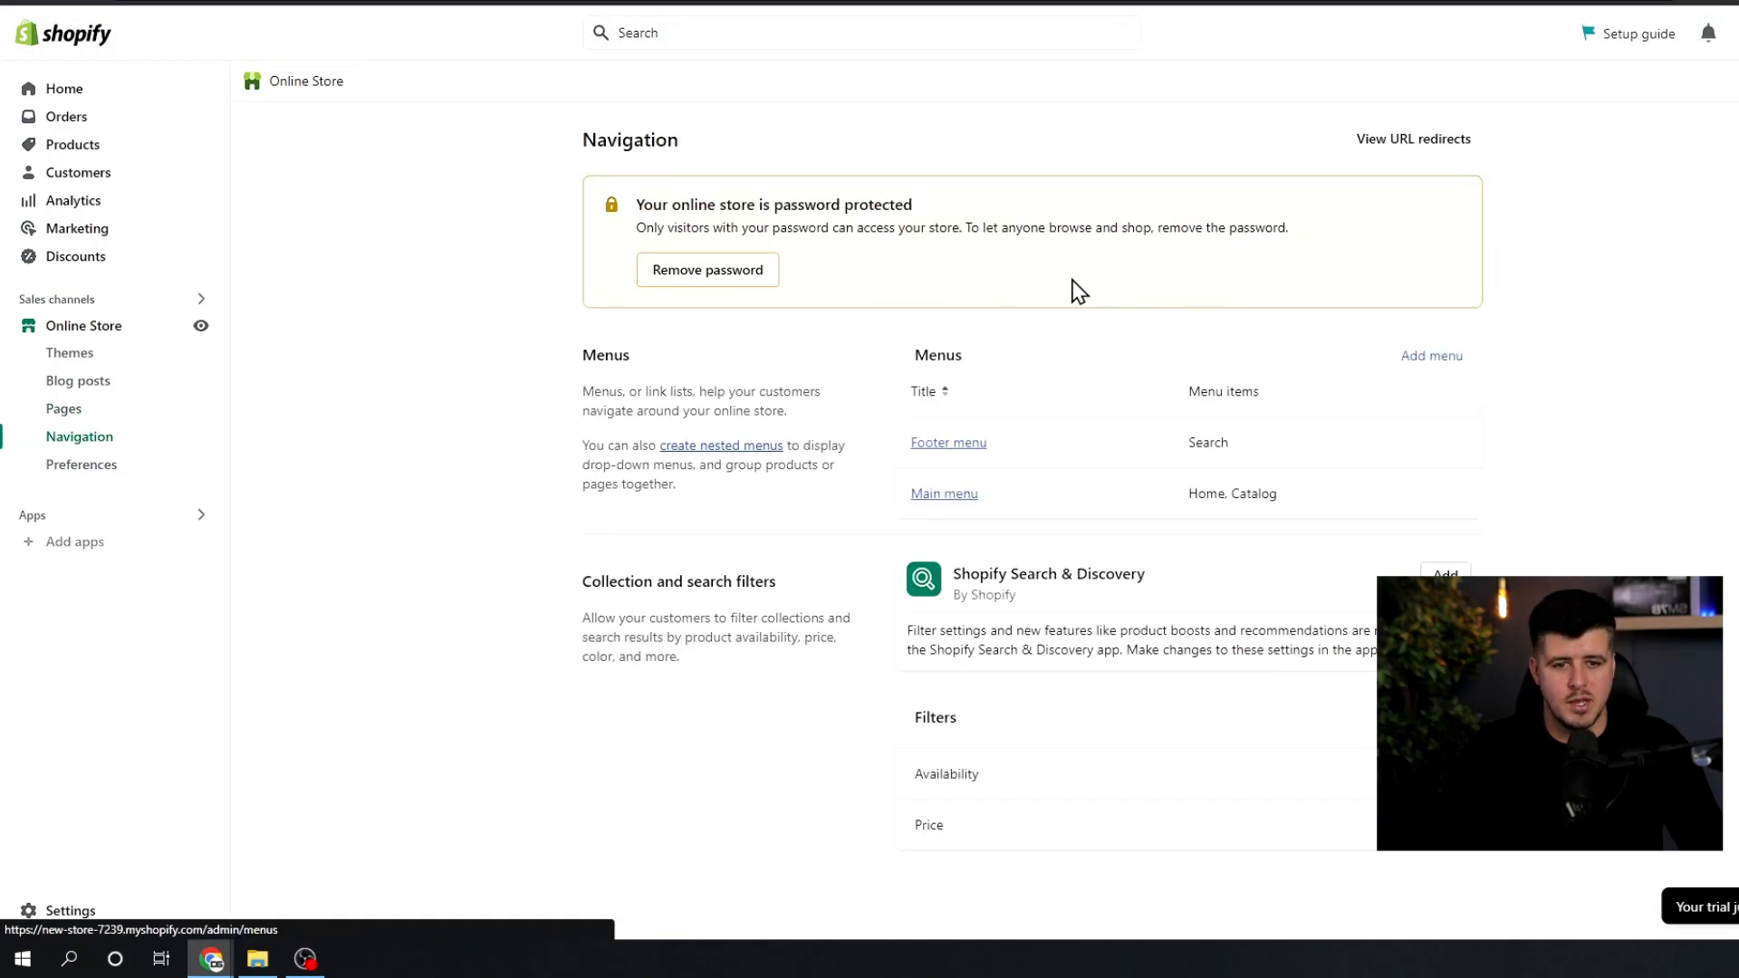
# Step: Add a menu item linked to the Contact page to the footer menu and save the menu
pyautogui.click(953, 449)
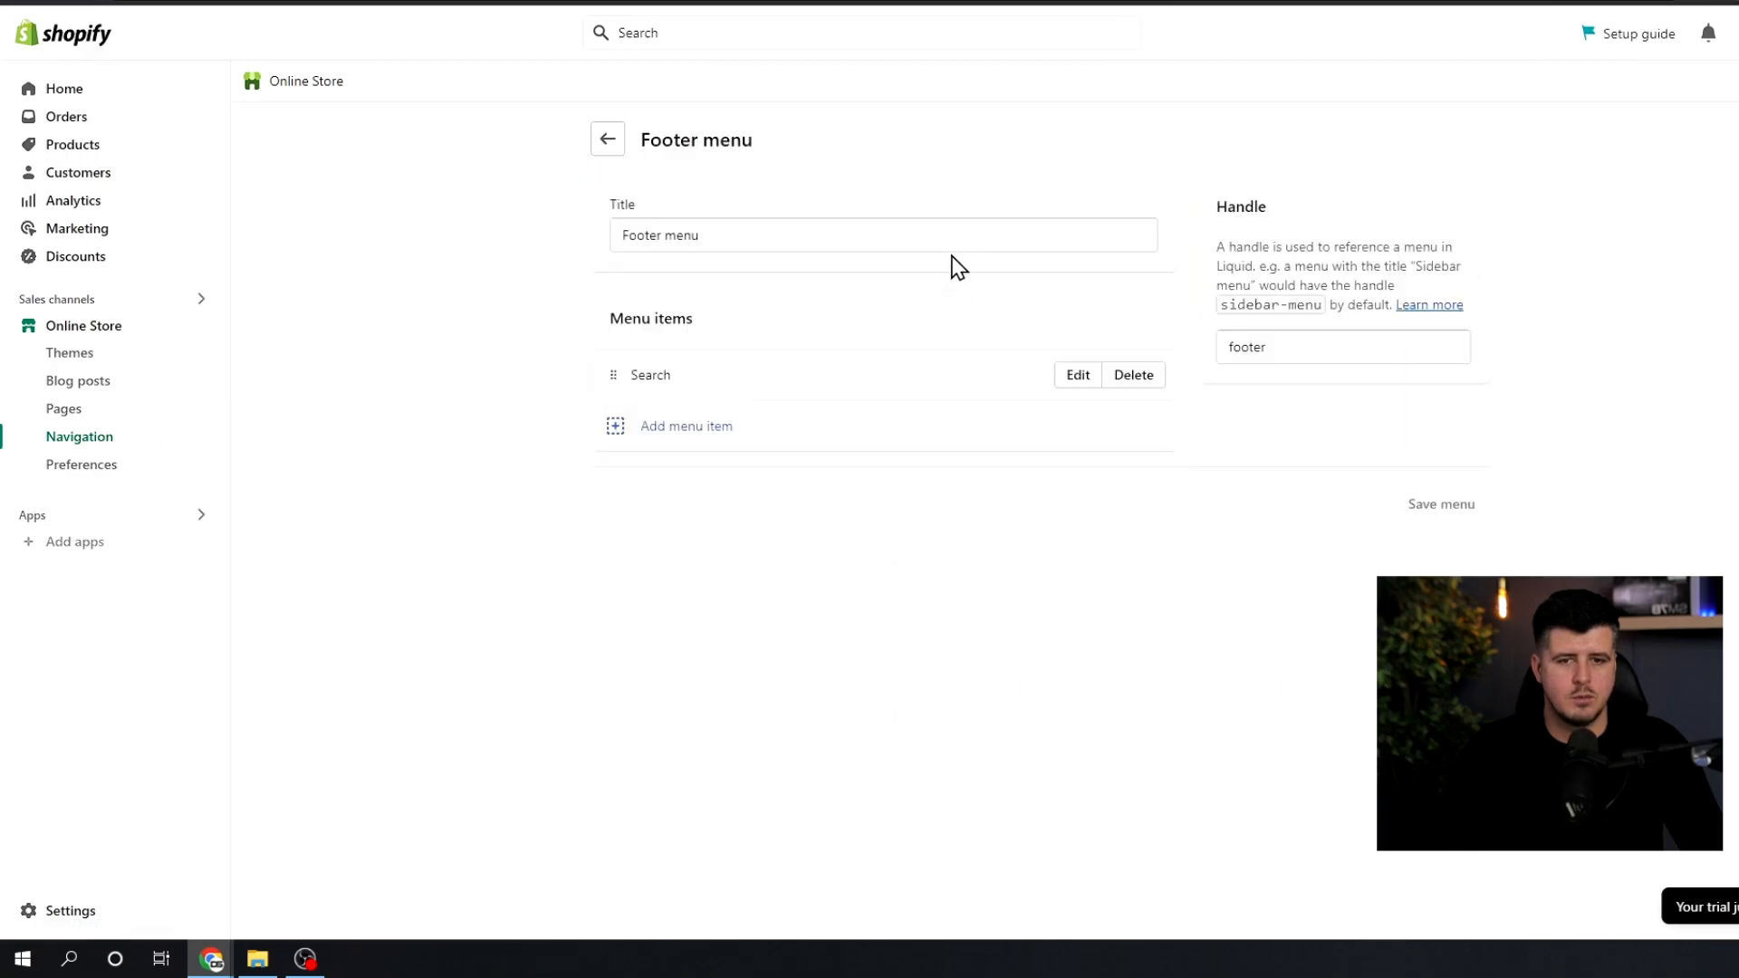
pyautogui.click(685, 439)
pyautogui.click(1593, 244)
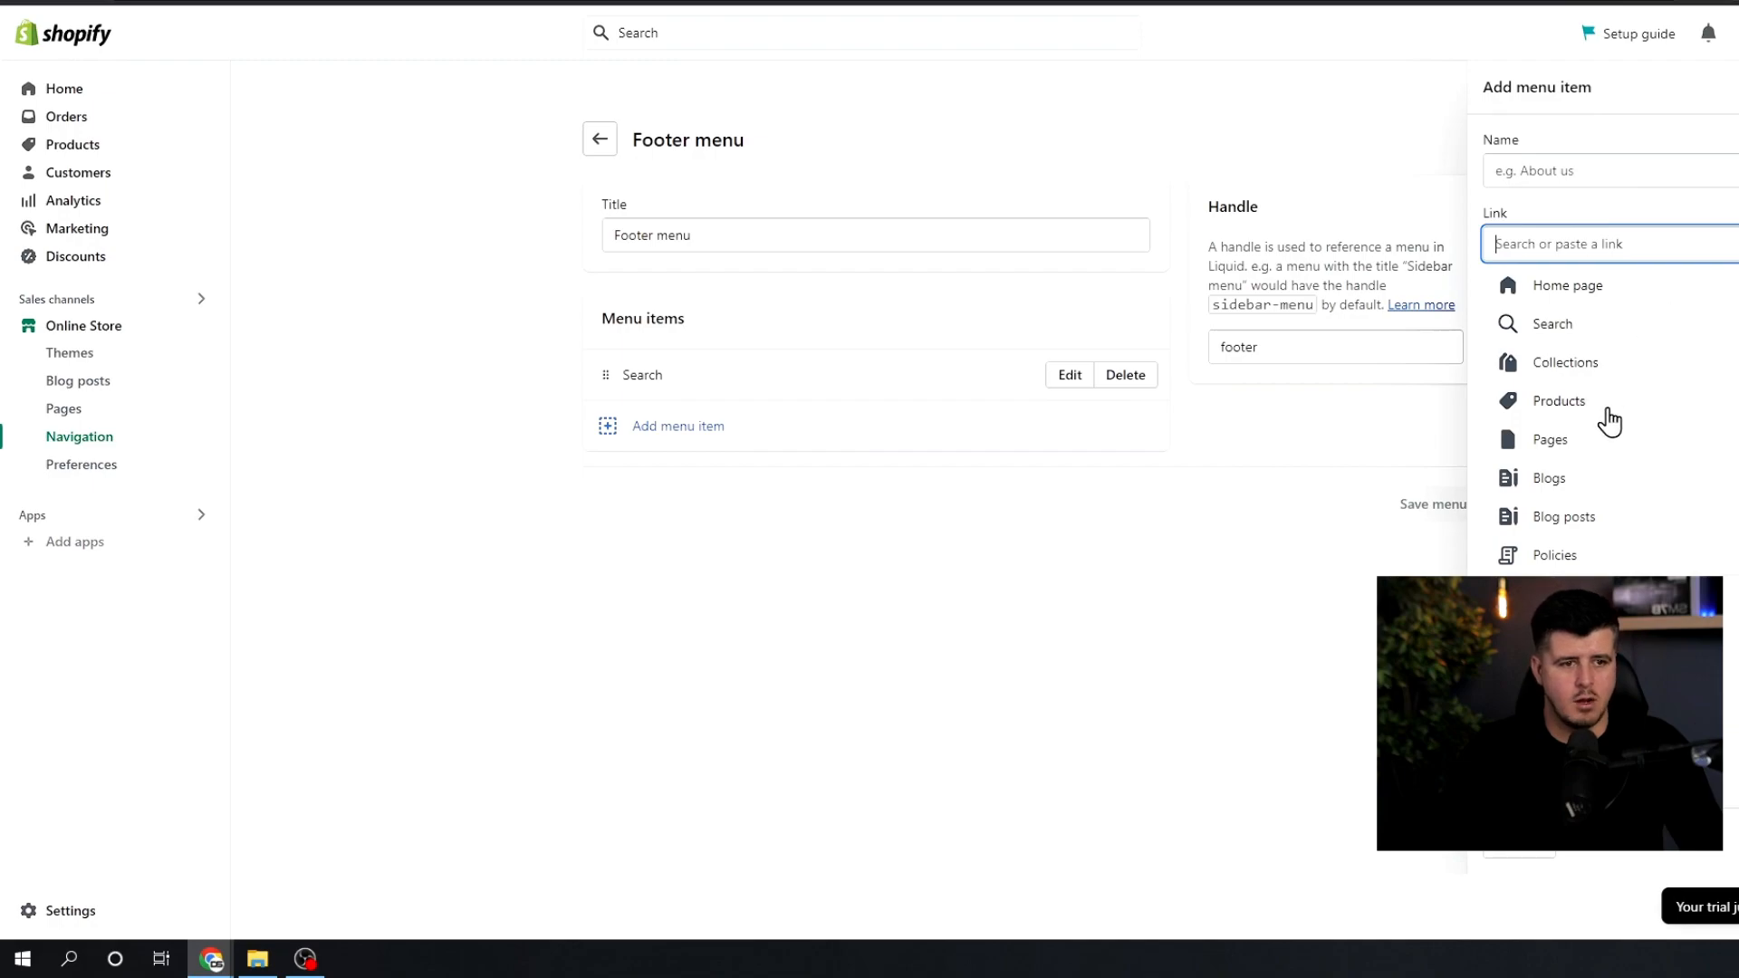
pyautogui.click(1548, 444)
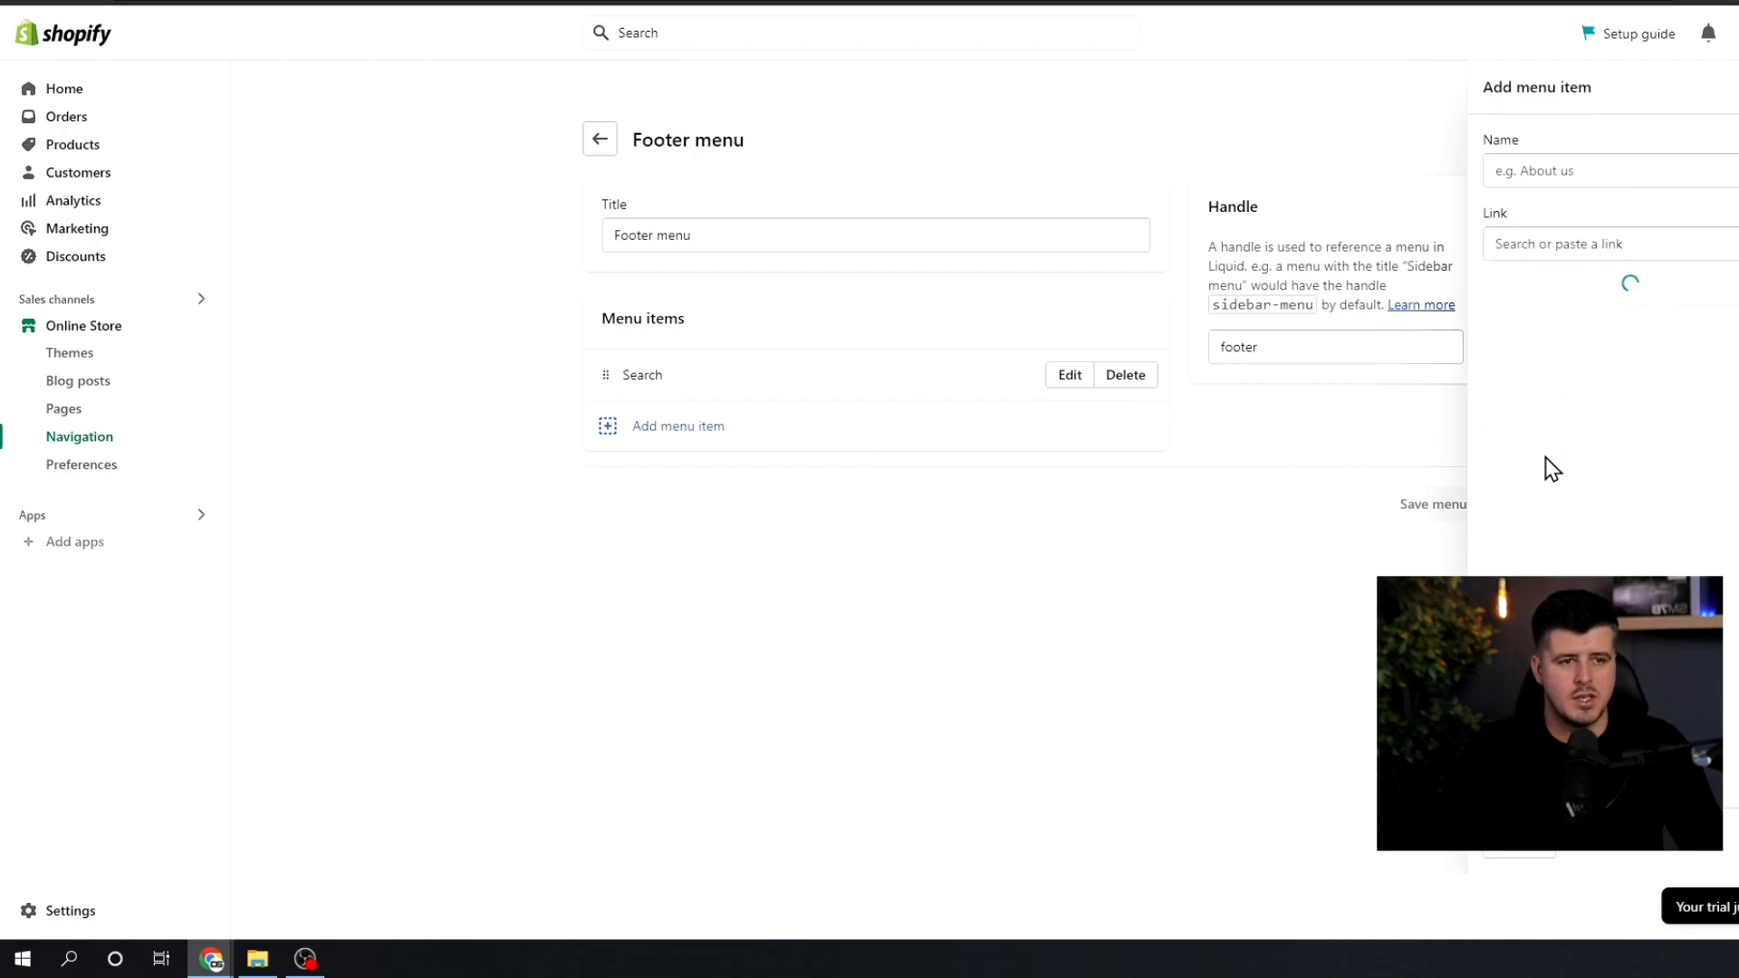
pyautogui.click(1557, 345)
pyautogui.press('Return')
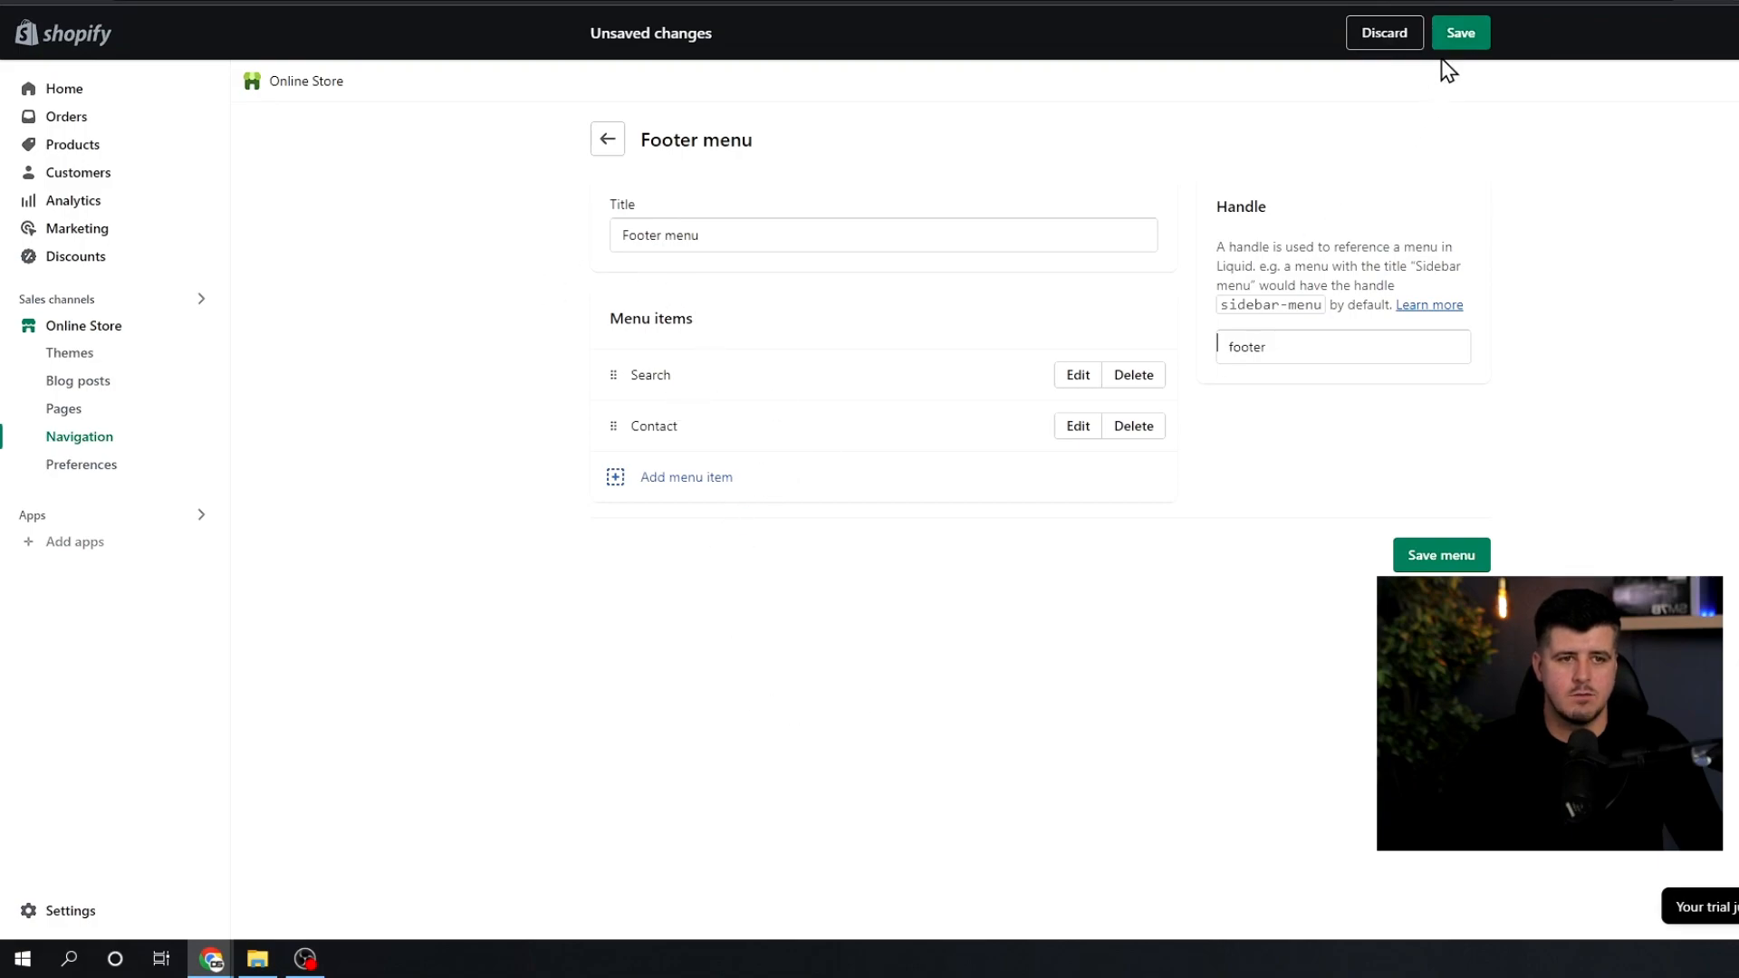
pyautogui.click(1458, 34)
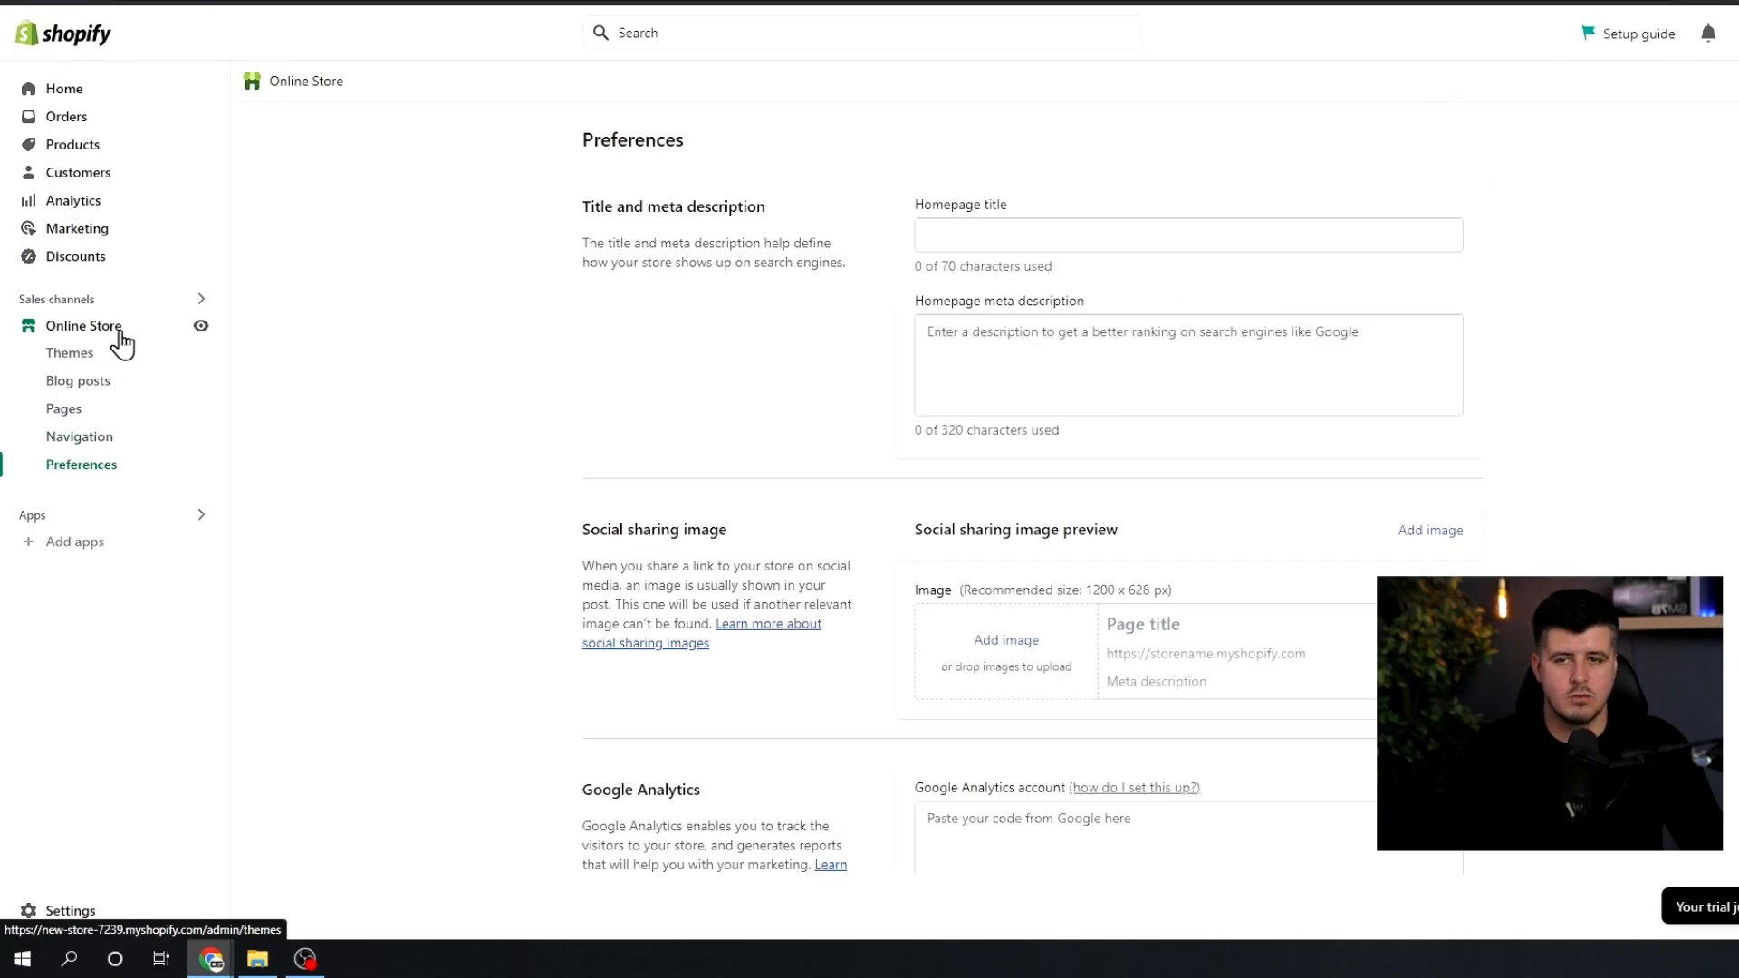
# Step: Examine the homepage title, meta description and other fields in the online store preferences
pyautogui.click(1038, 235)
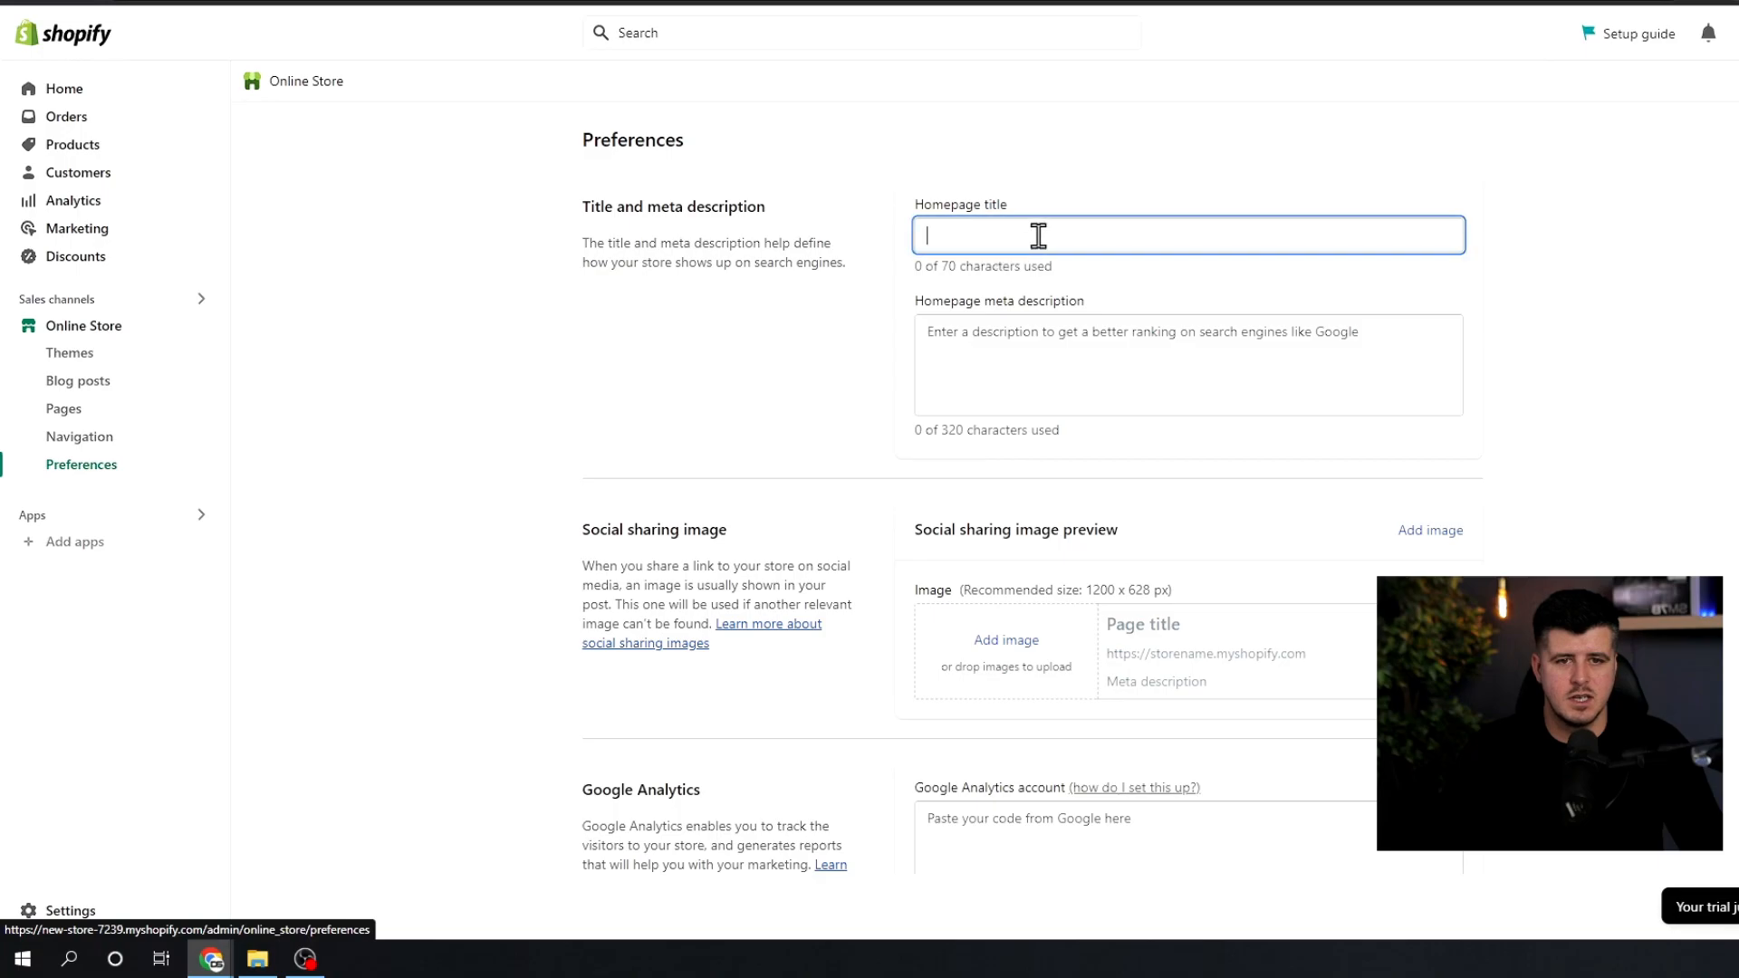
pyautogui.click(995, 347)
pyautogui.scroll(-1, 1227, 520)
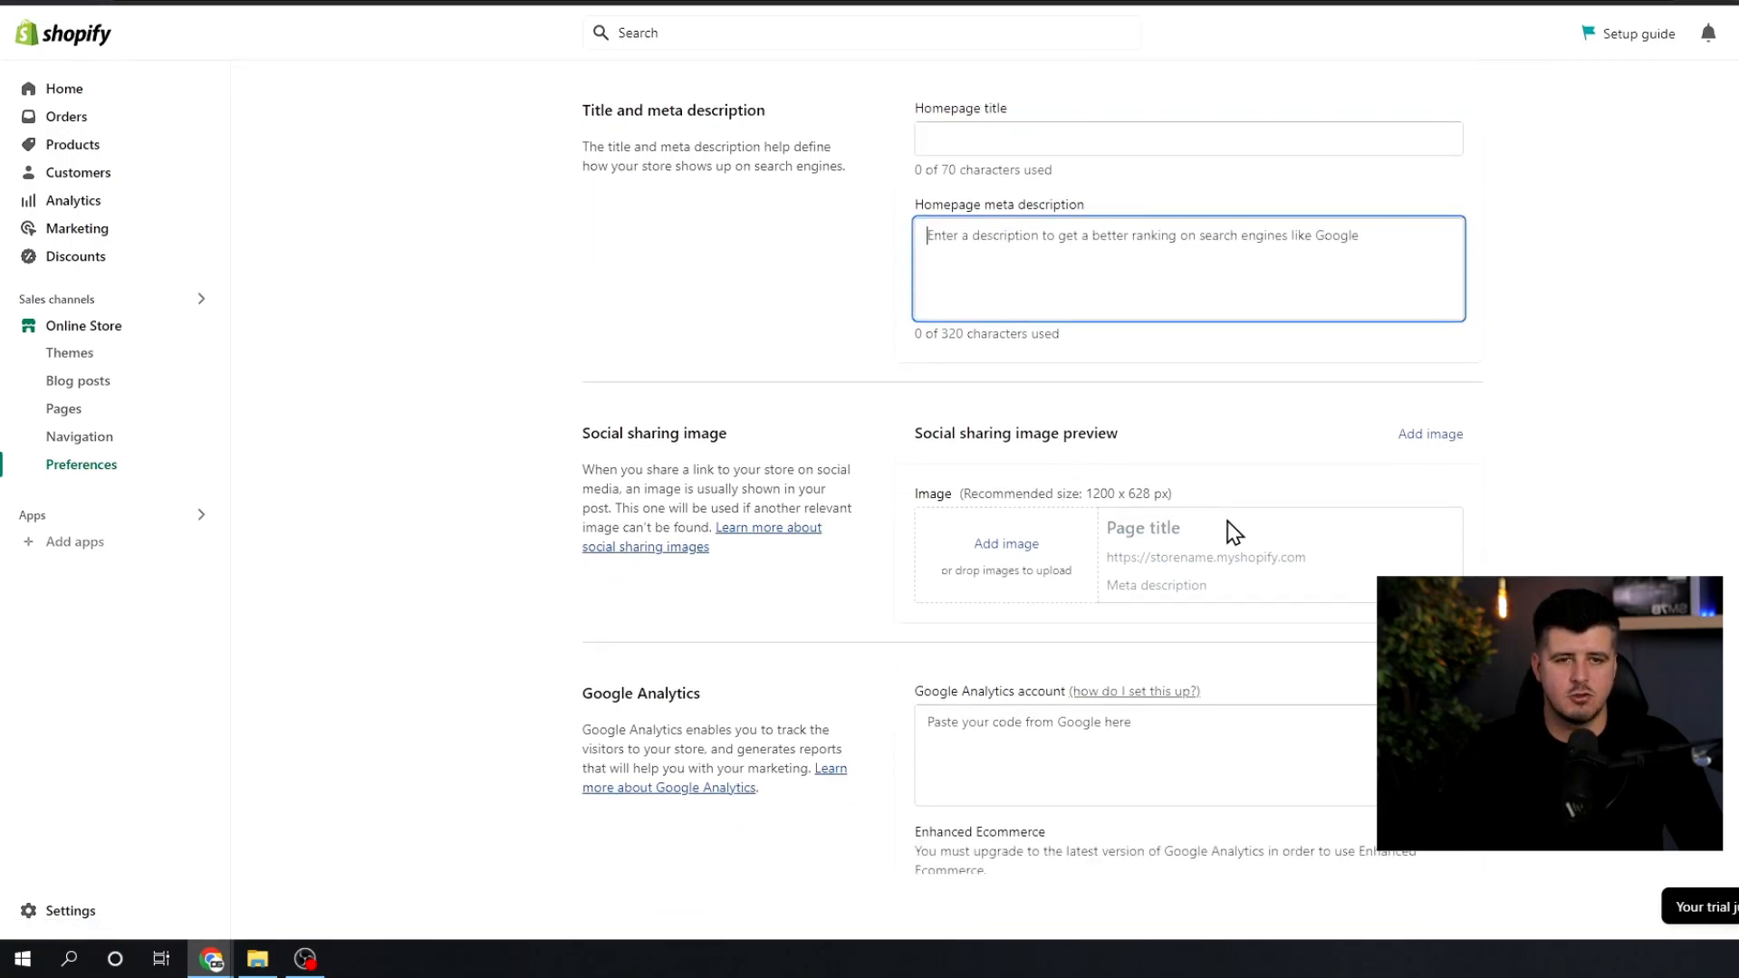
pyautogui.click(925, 346)
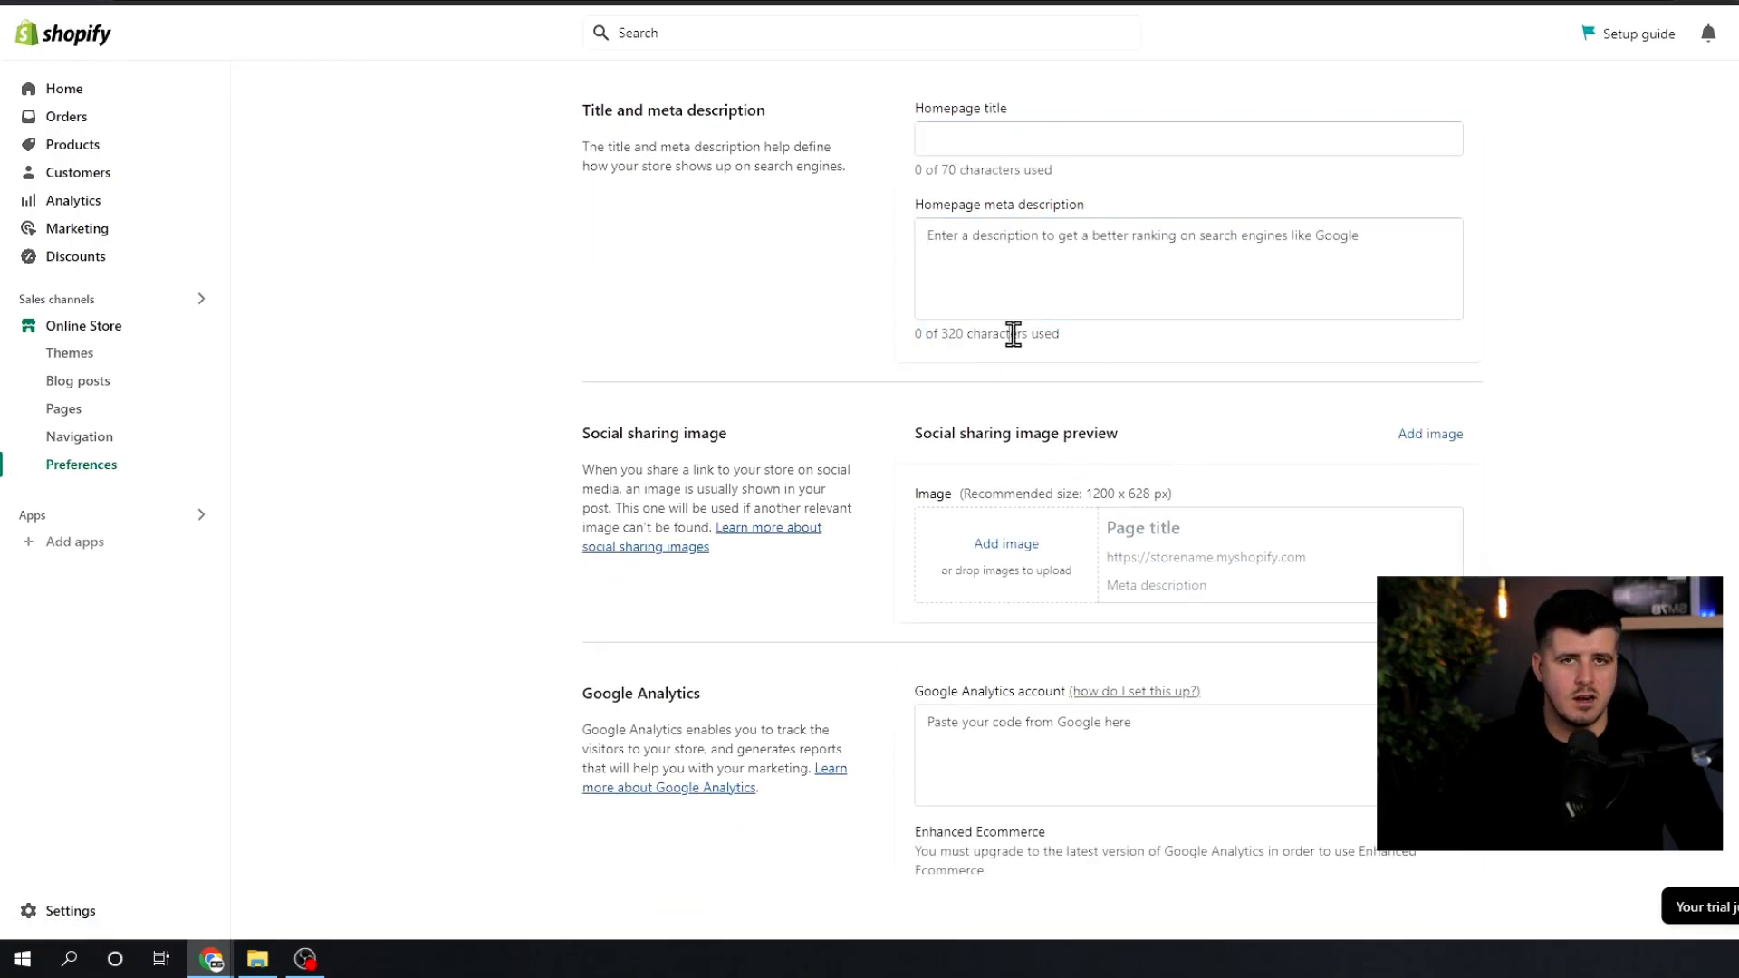
pyautogui.scroll(1, 1127, 272)
pyautogui.click(1126, 335)
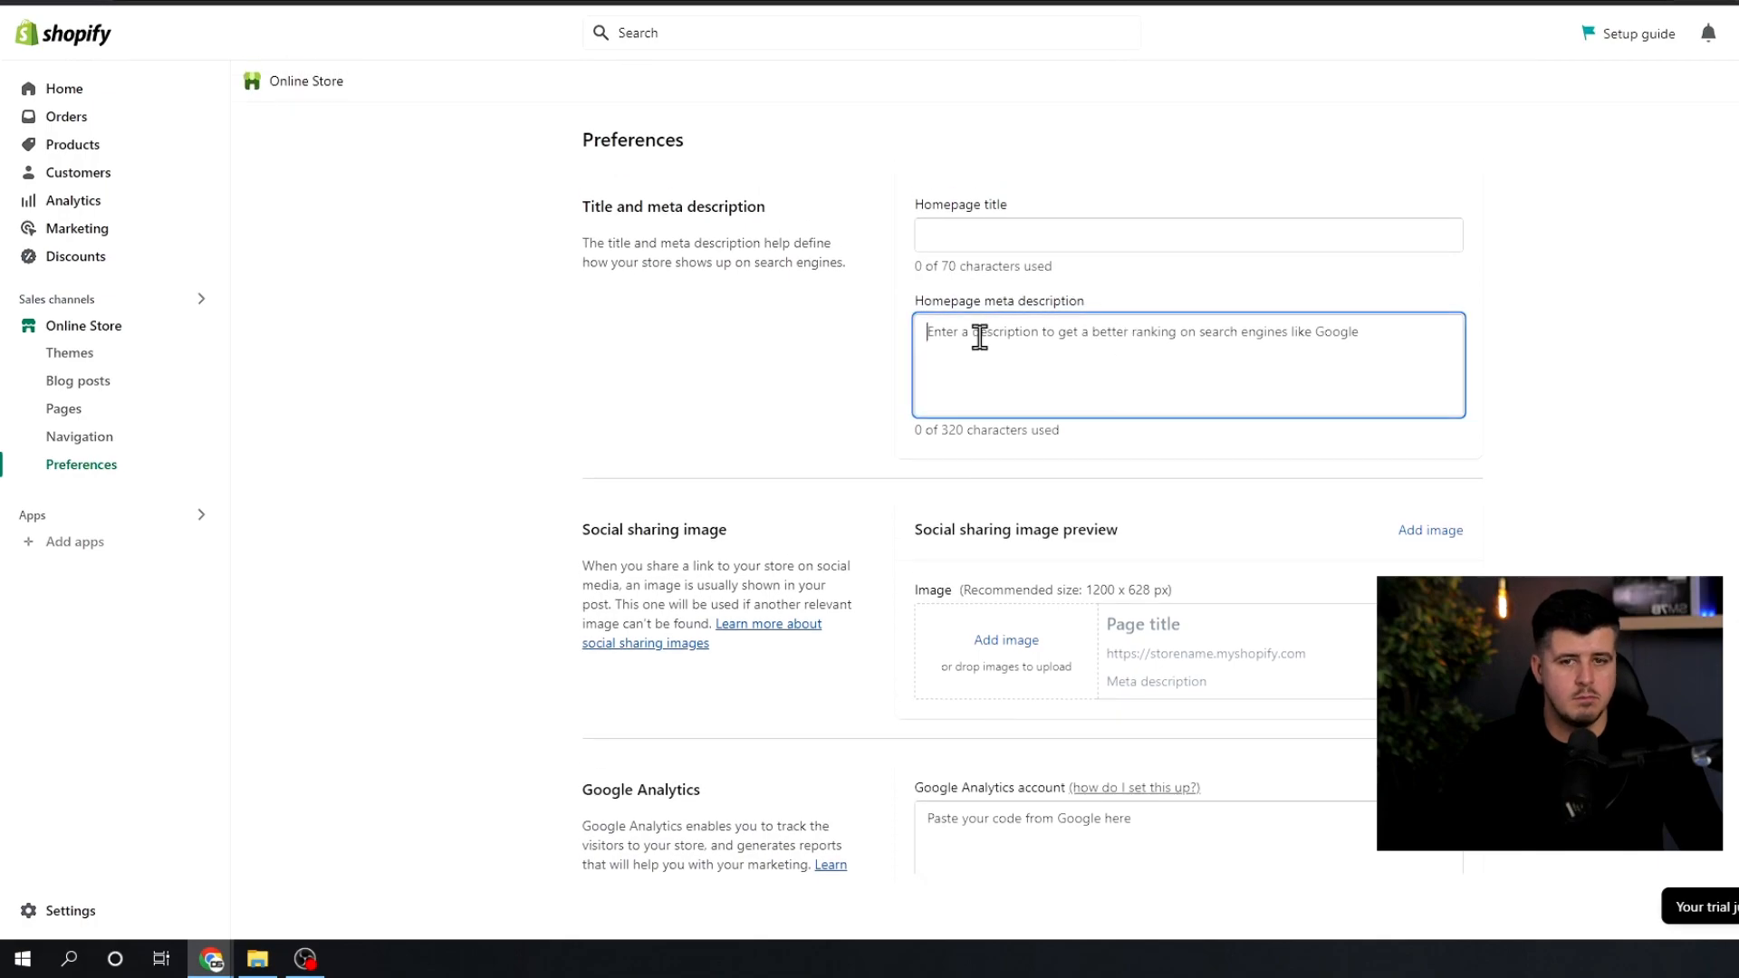
pyautogui.scroll(-2, 1226, 380)
pyautogui.scroll(-1, 1232, 383)
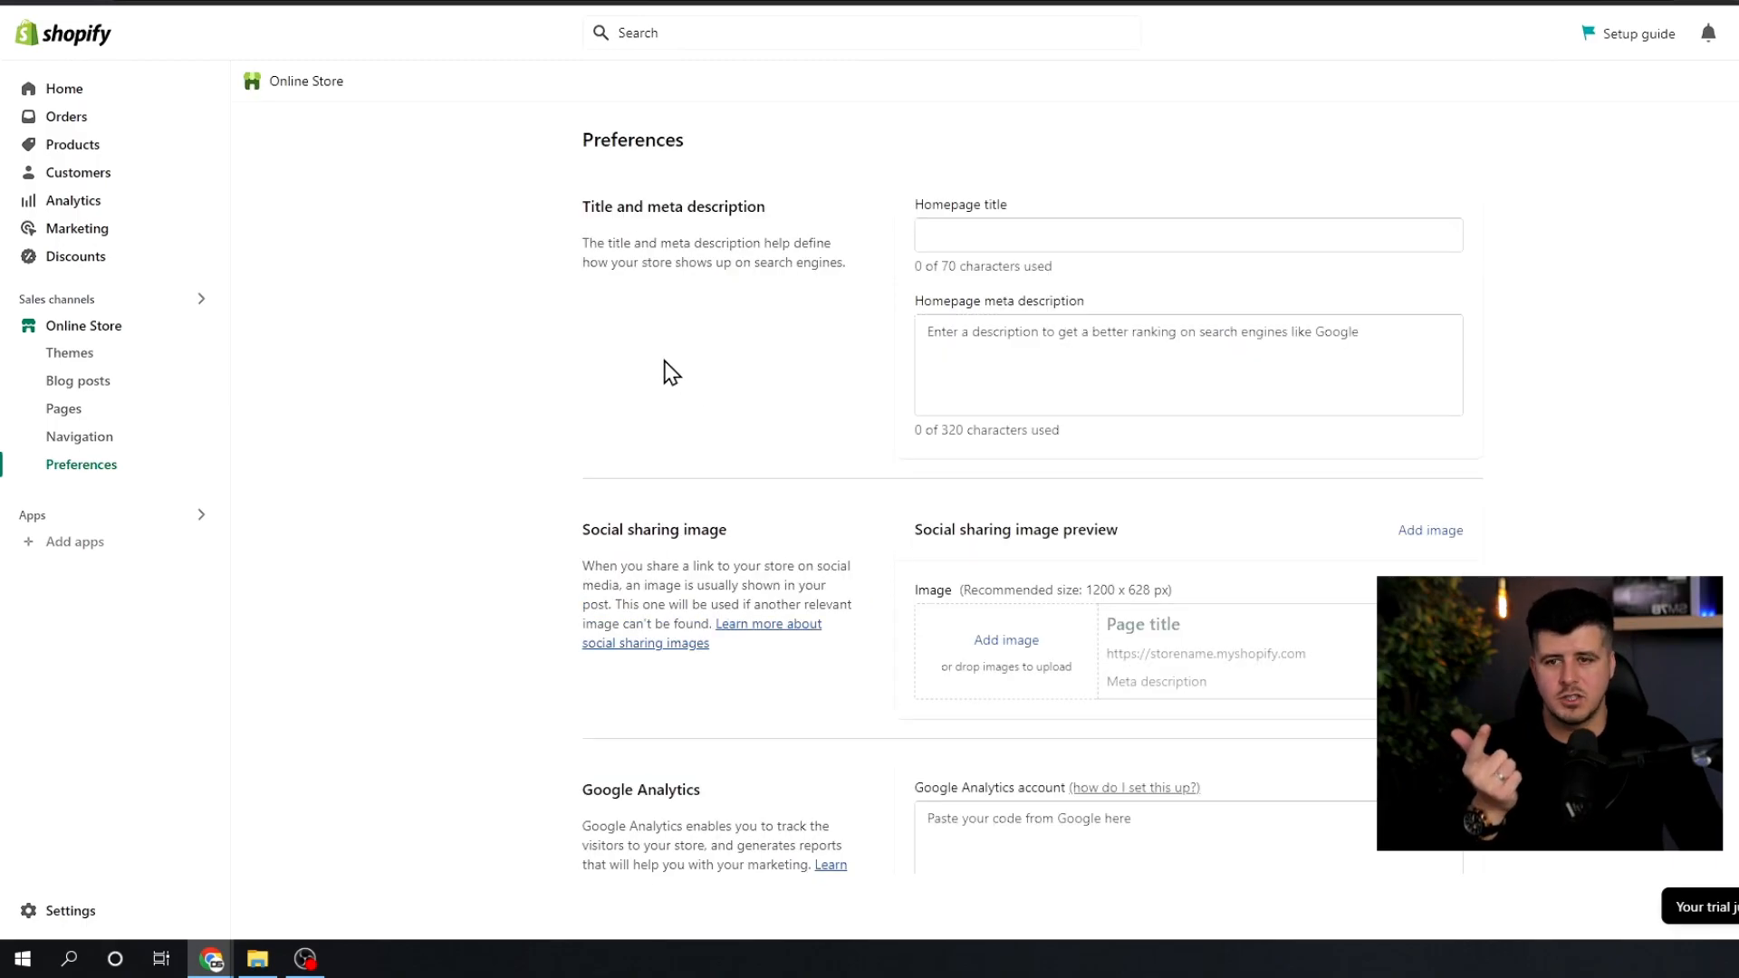
# Step: Review the shipping and delivery settings and the primary market in the store settings
pyautogui.click(90, 913)
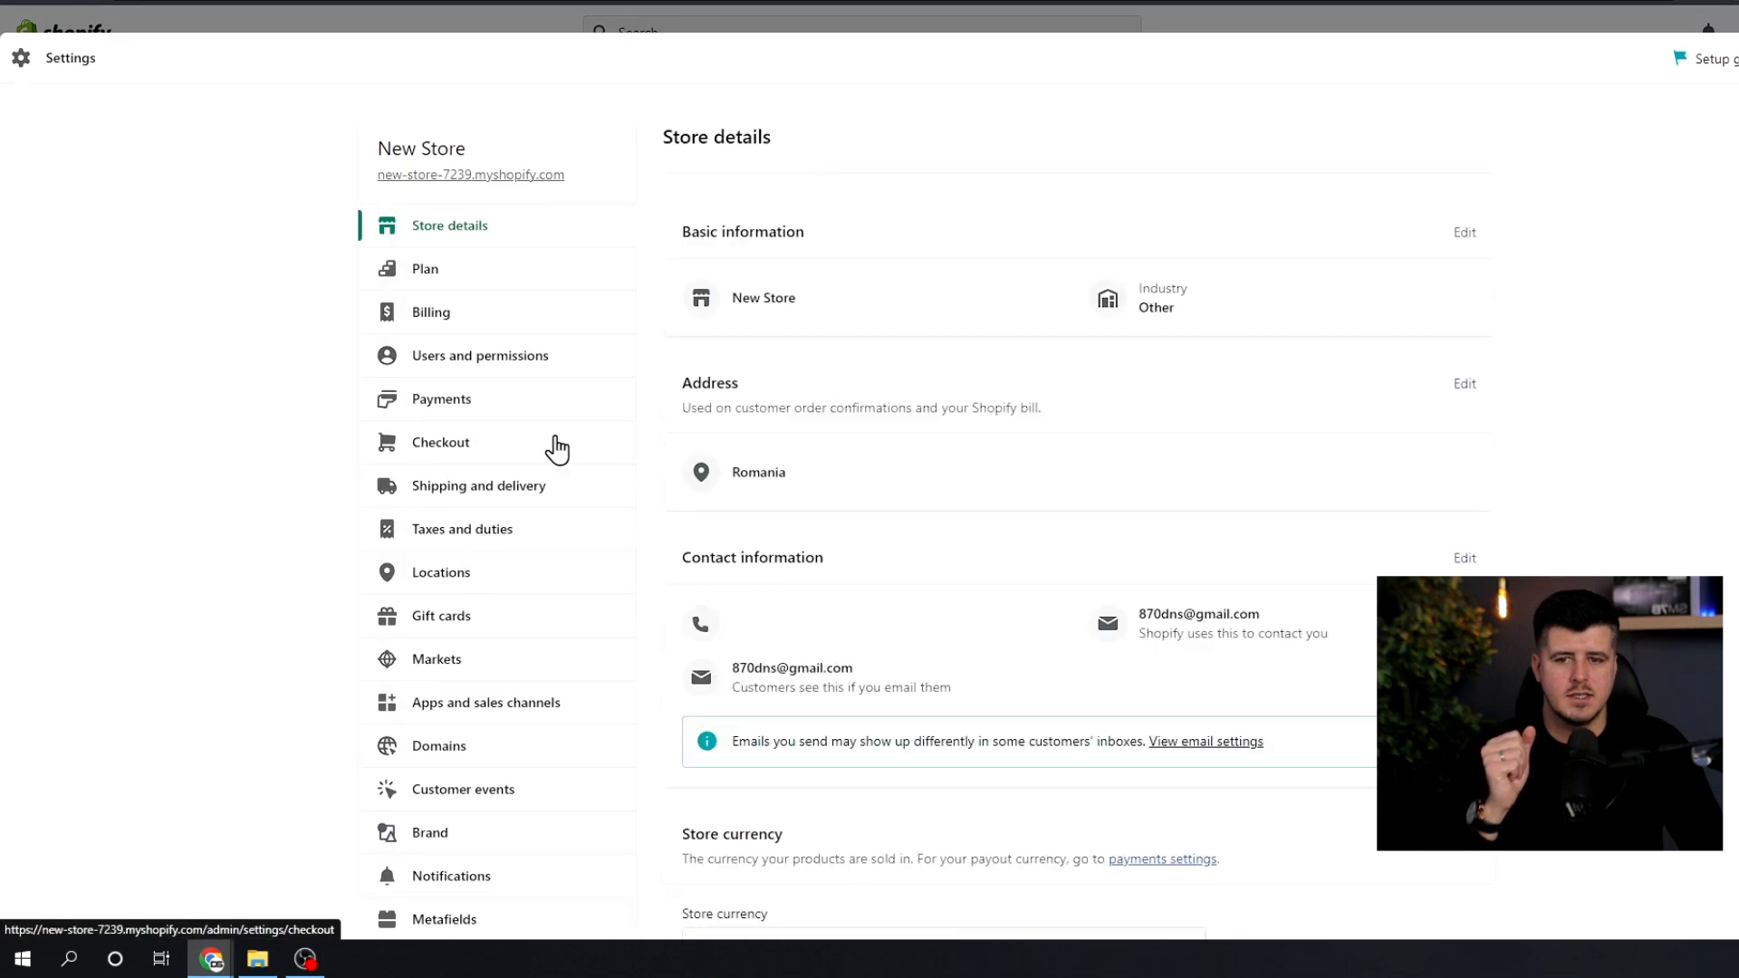
pyautogui.click(497, 496)
pyautogui.scroll(-1, 575, 444)
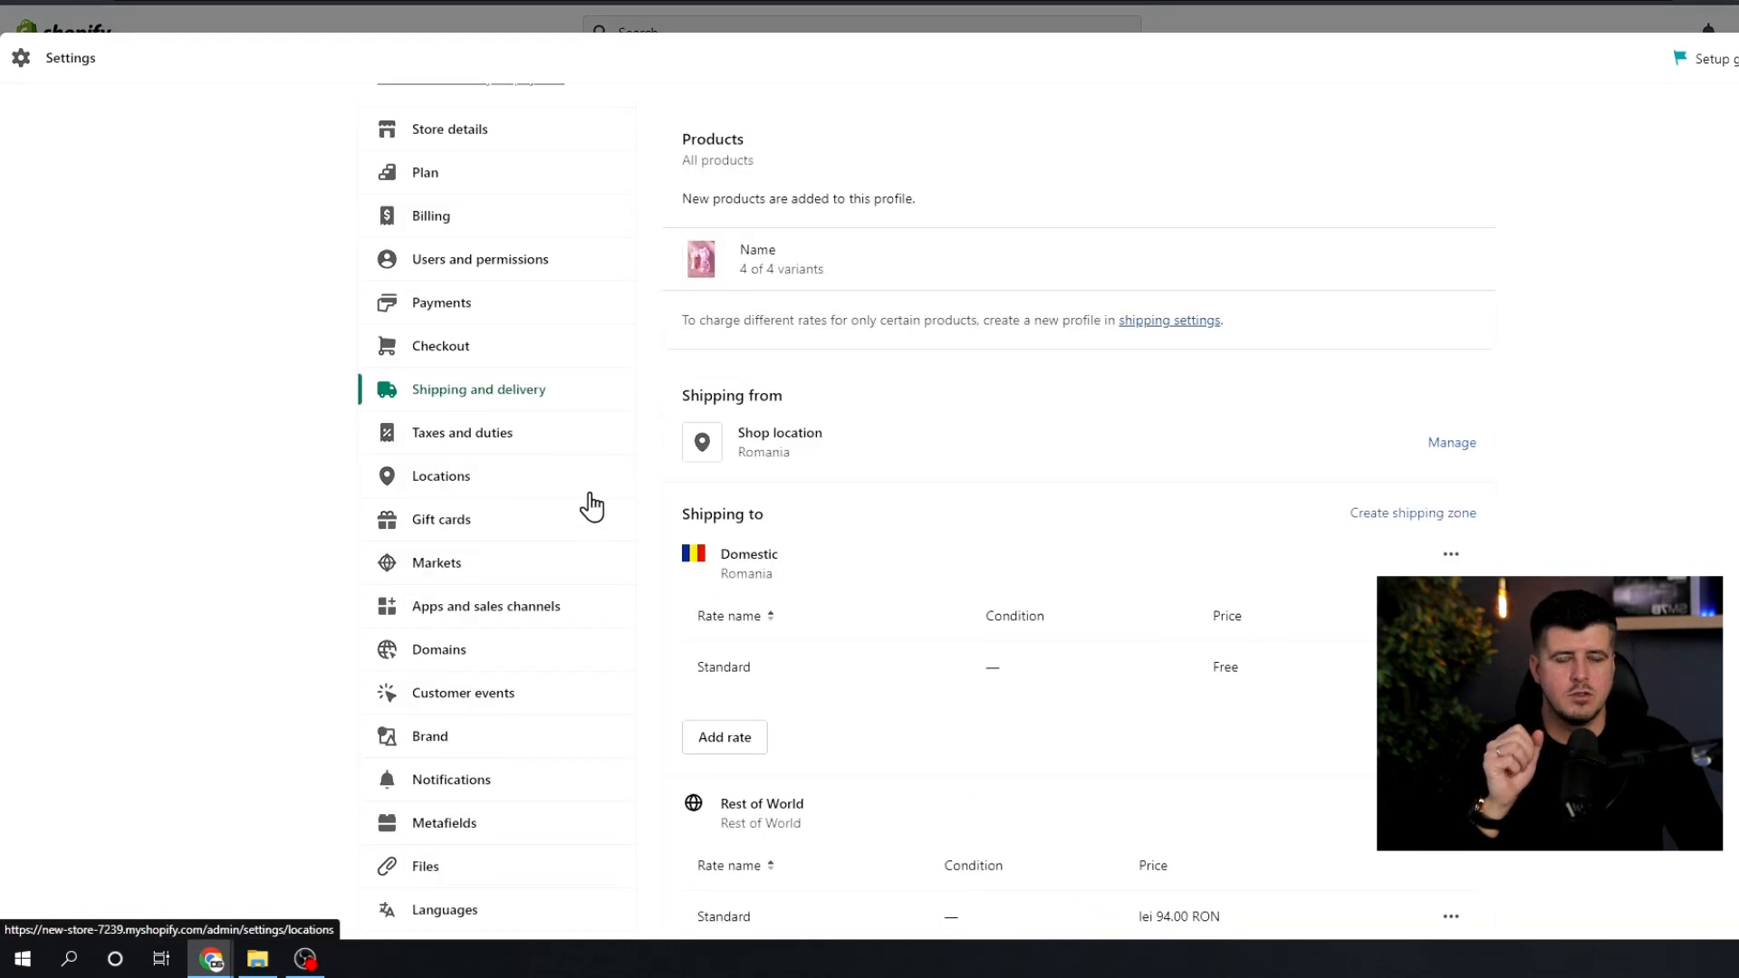
pyautogui.click(436, 571)
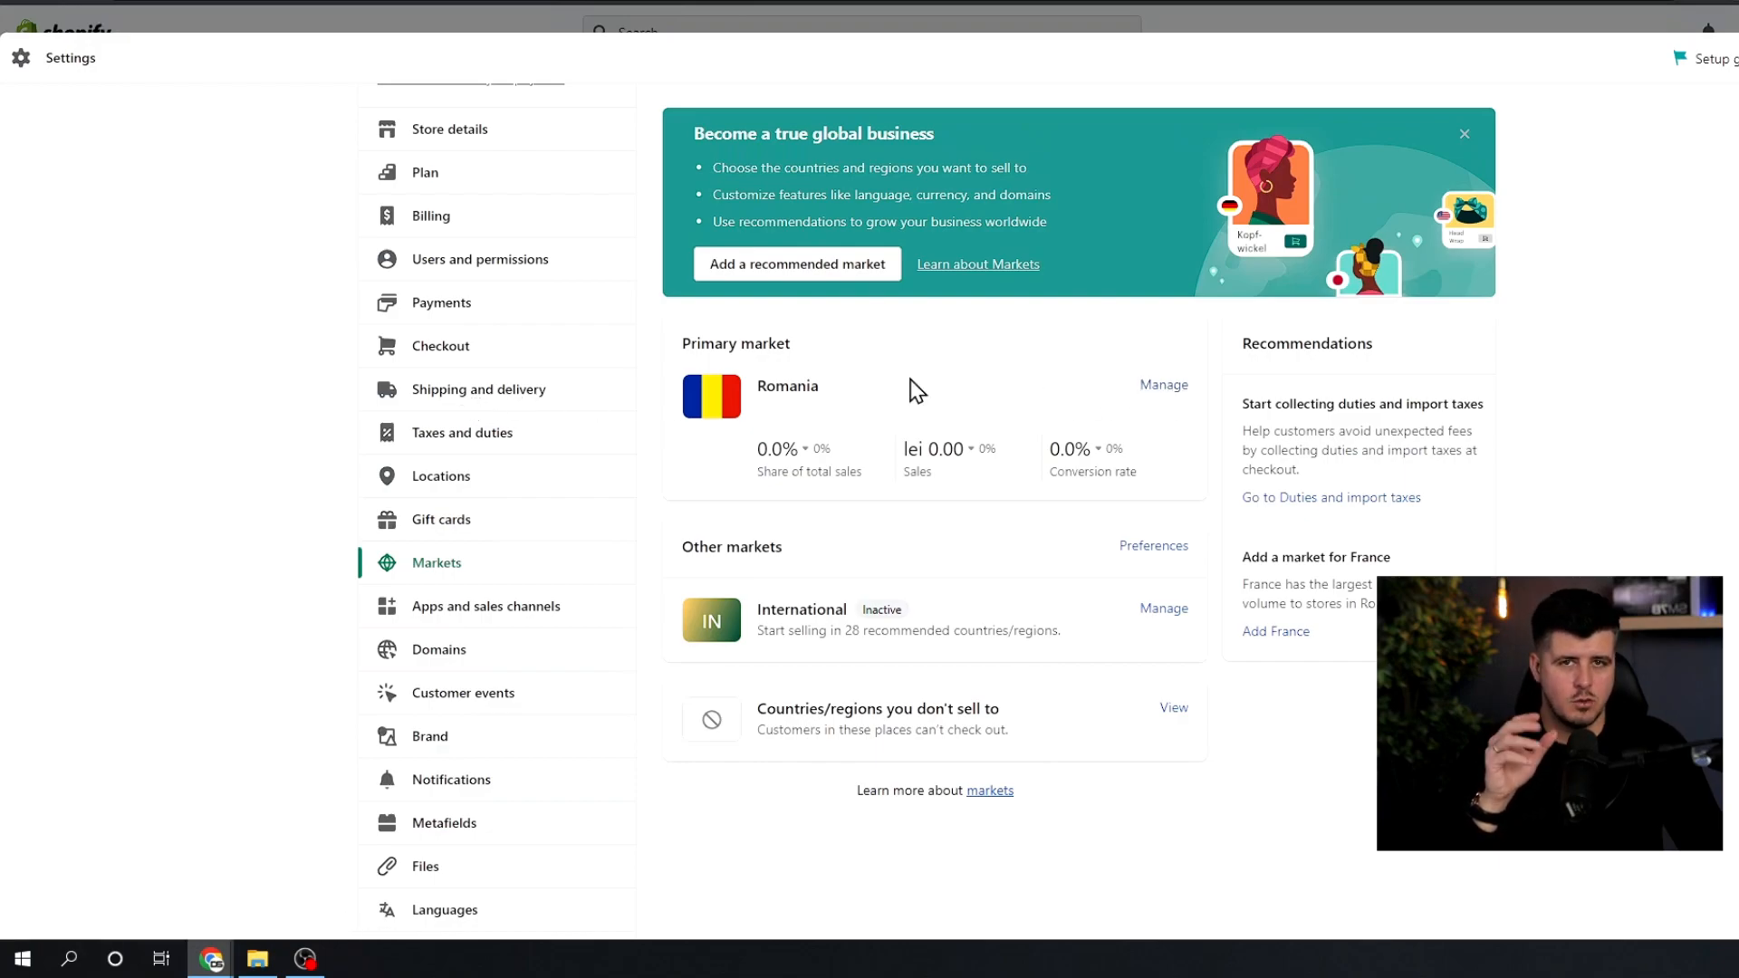
pyautogui.moveTo(765, 388); pyautogui.dragTo(920, 403)
pyautogui.click(919, 403)
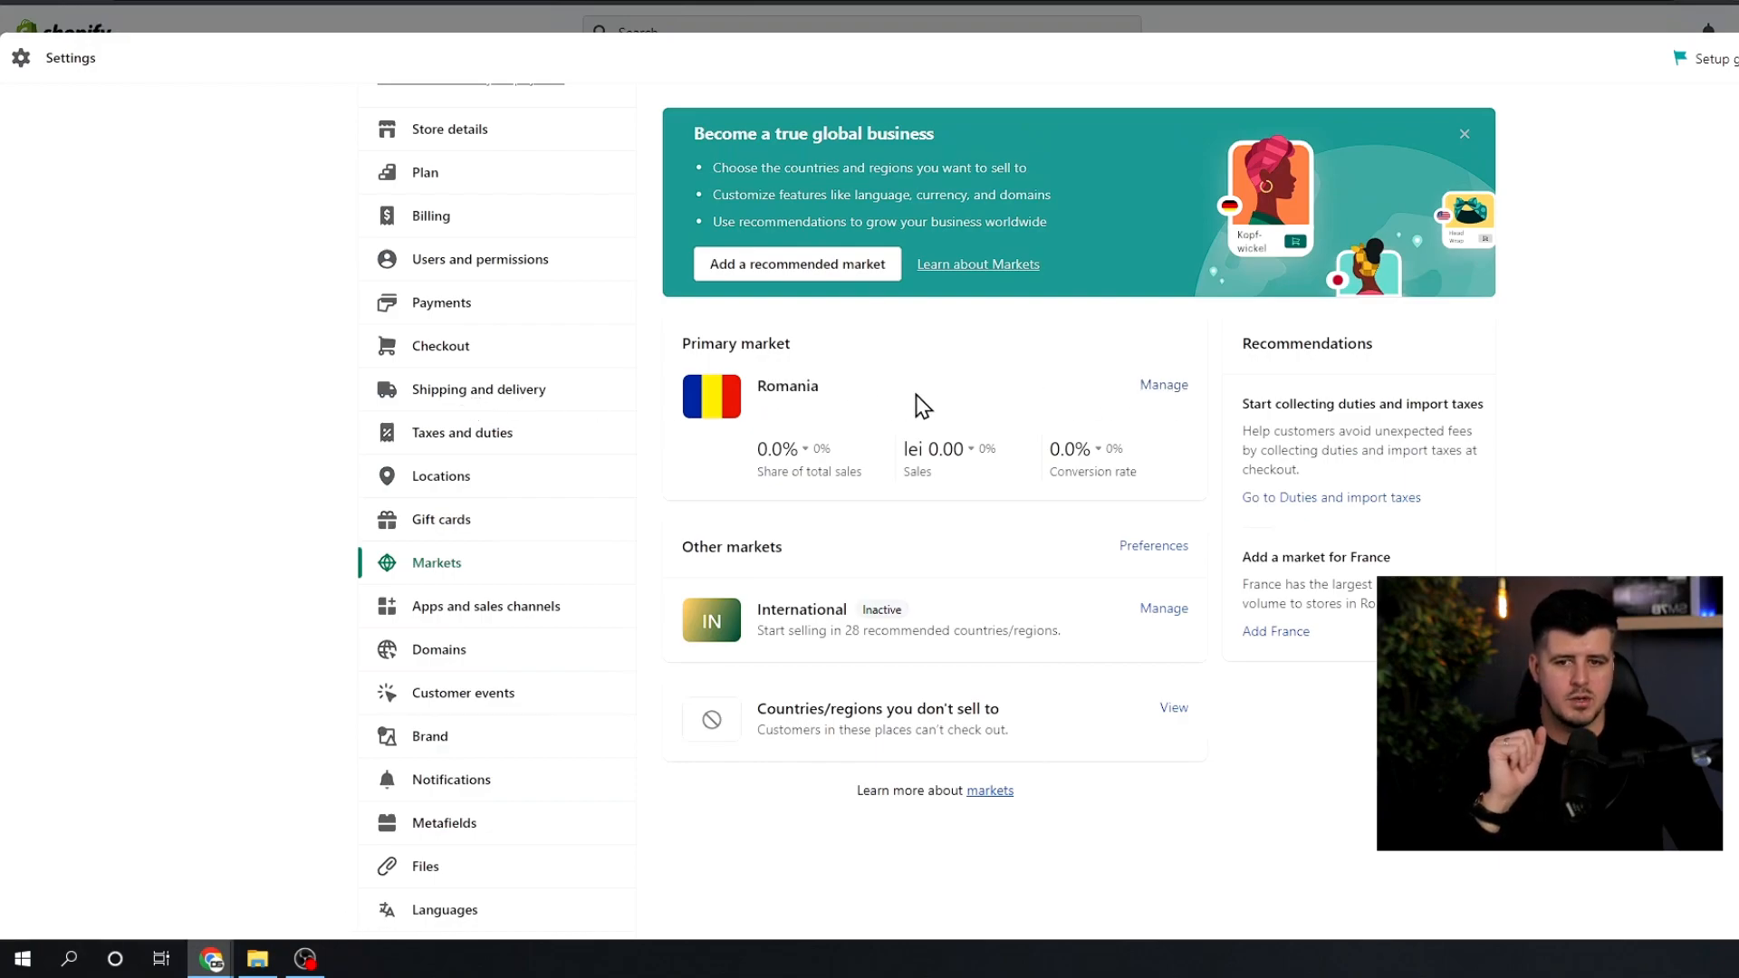
# Step: Open the general shipping rates and set the price of the Domestic zone's Standard rate to 20 lei
pyautogui.click(479, 397)
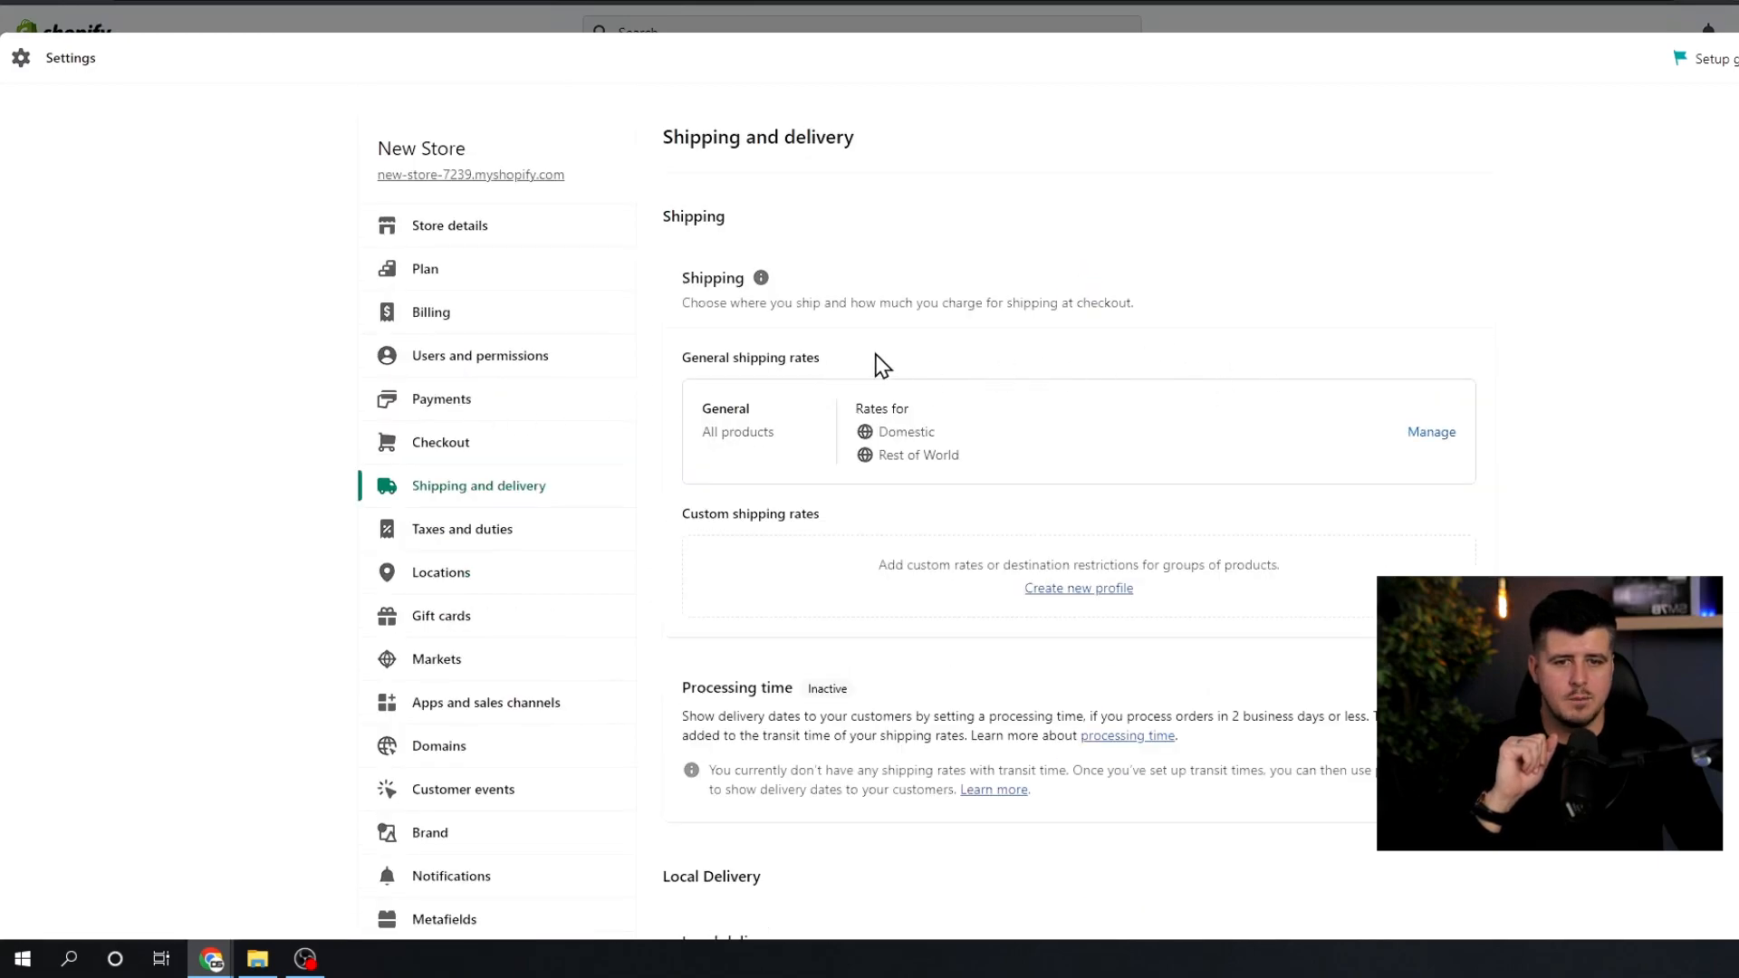
pyautogui.click(1429, 435)
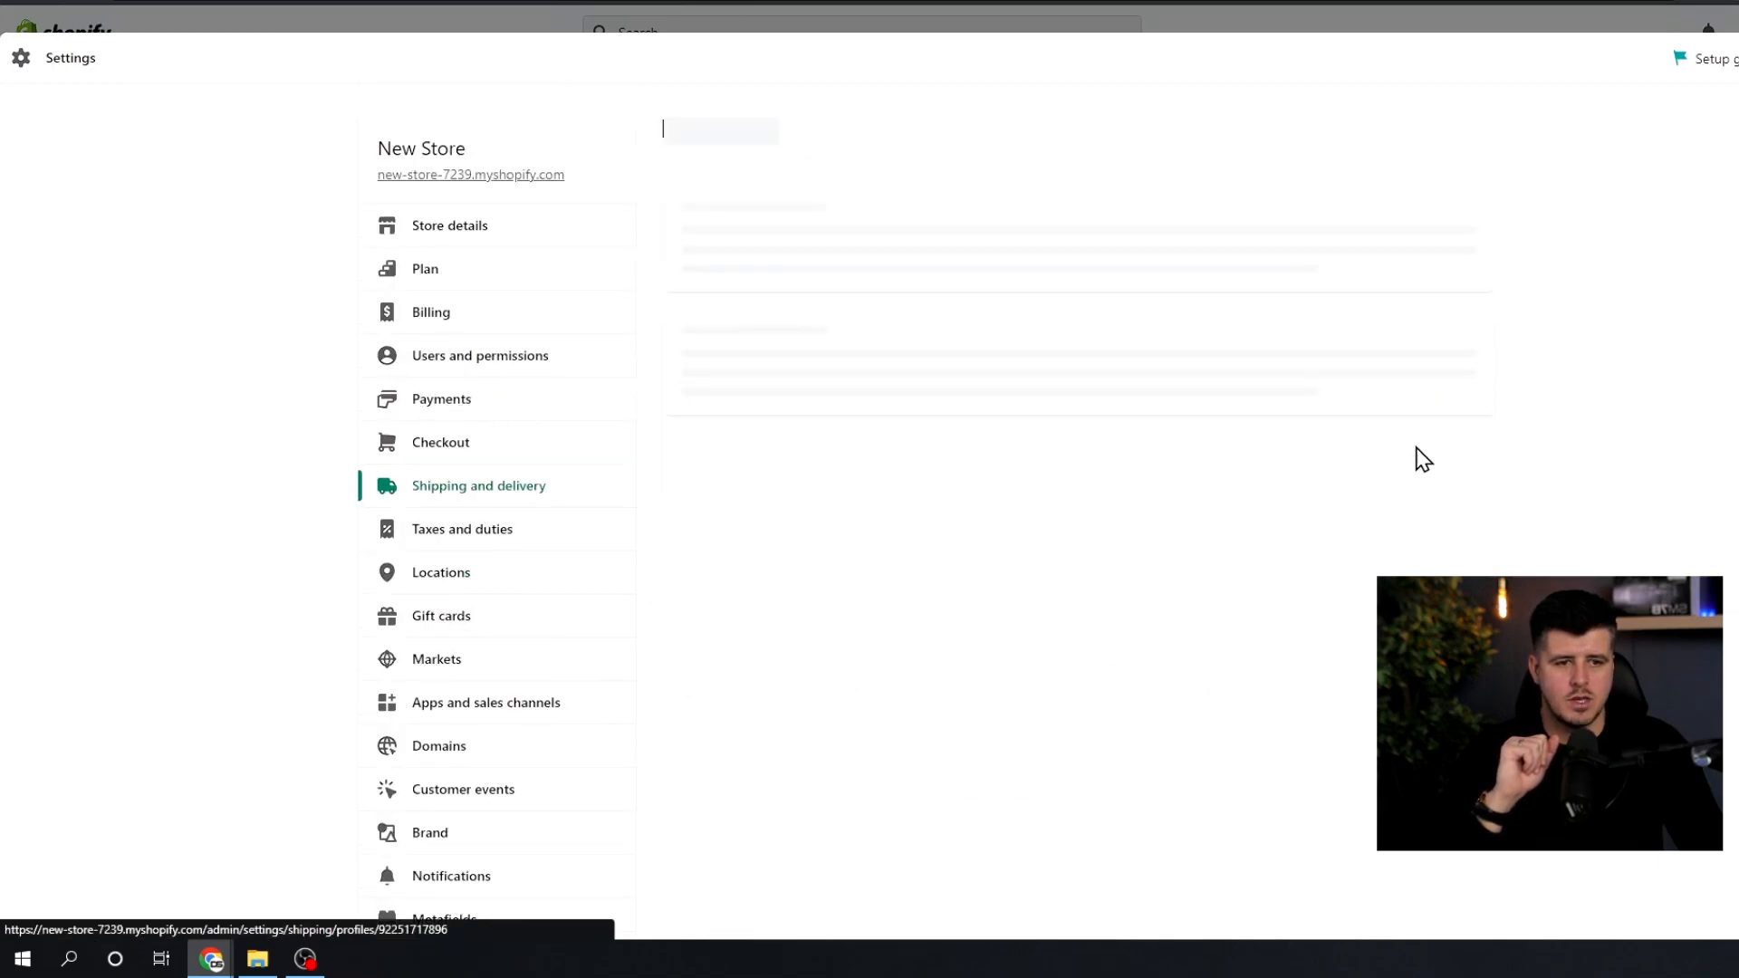
pyautogui.scroll(-3, 1149, 408)
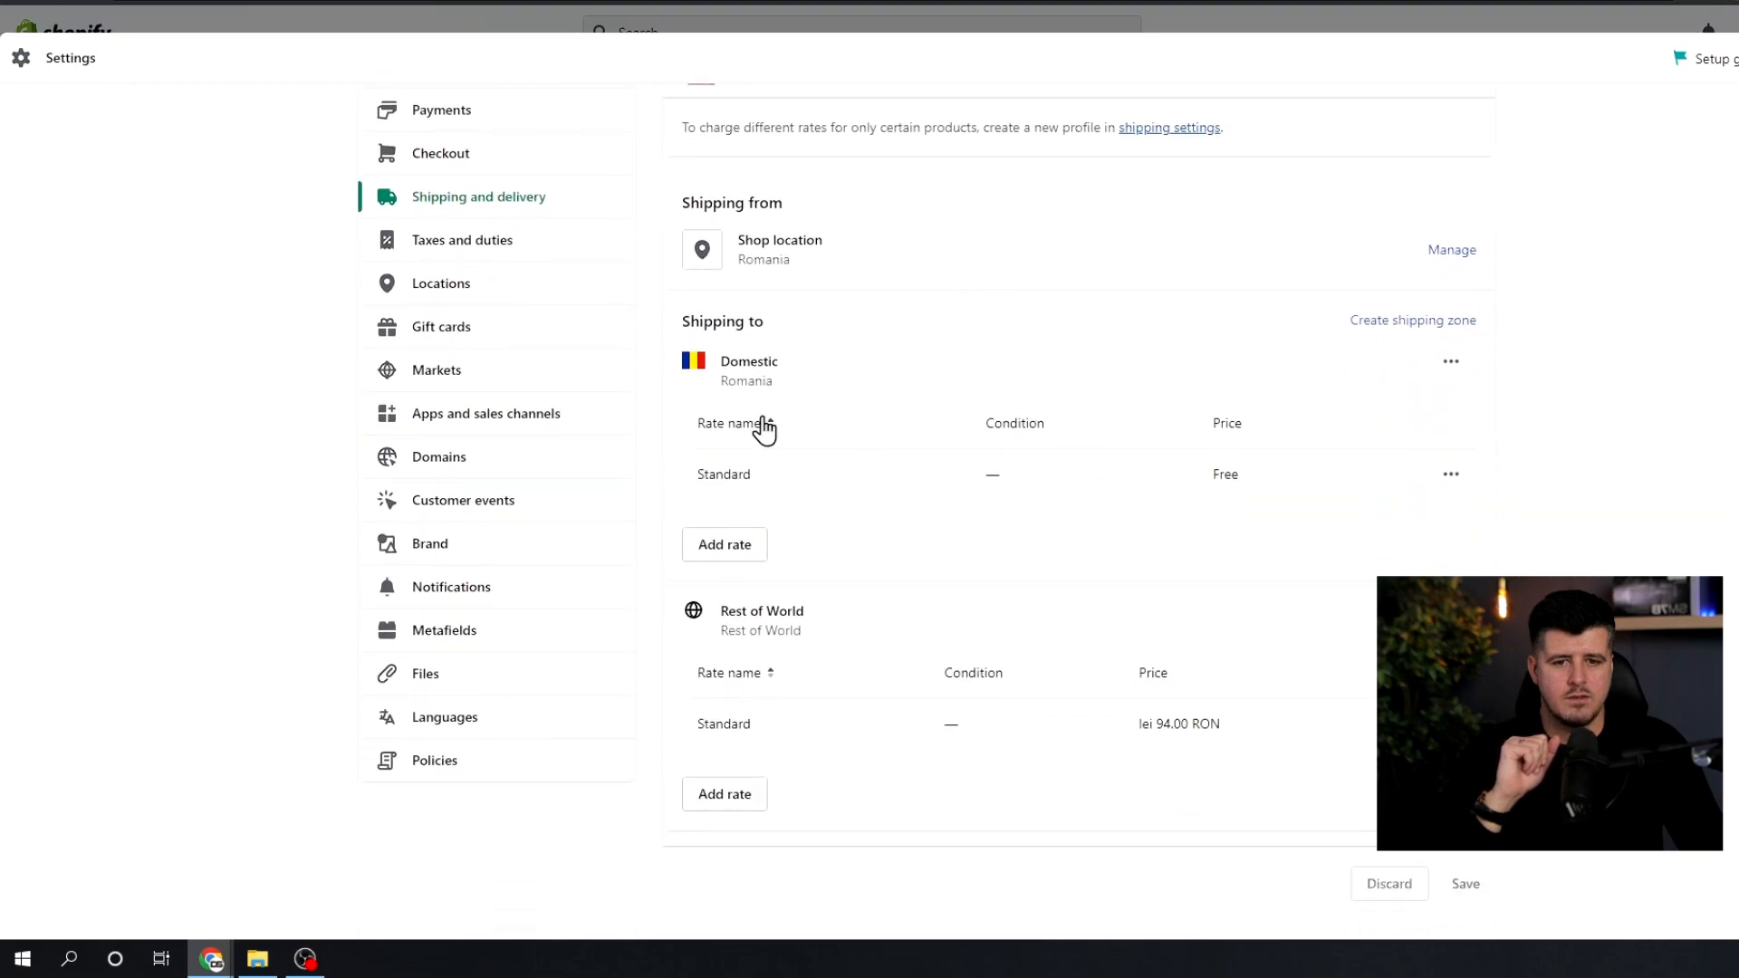
pyautogui.click(1451, 475)
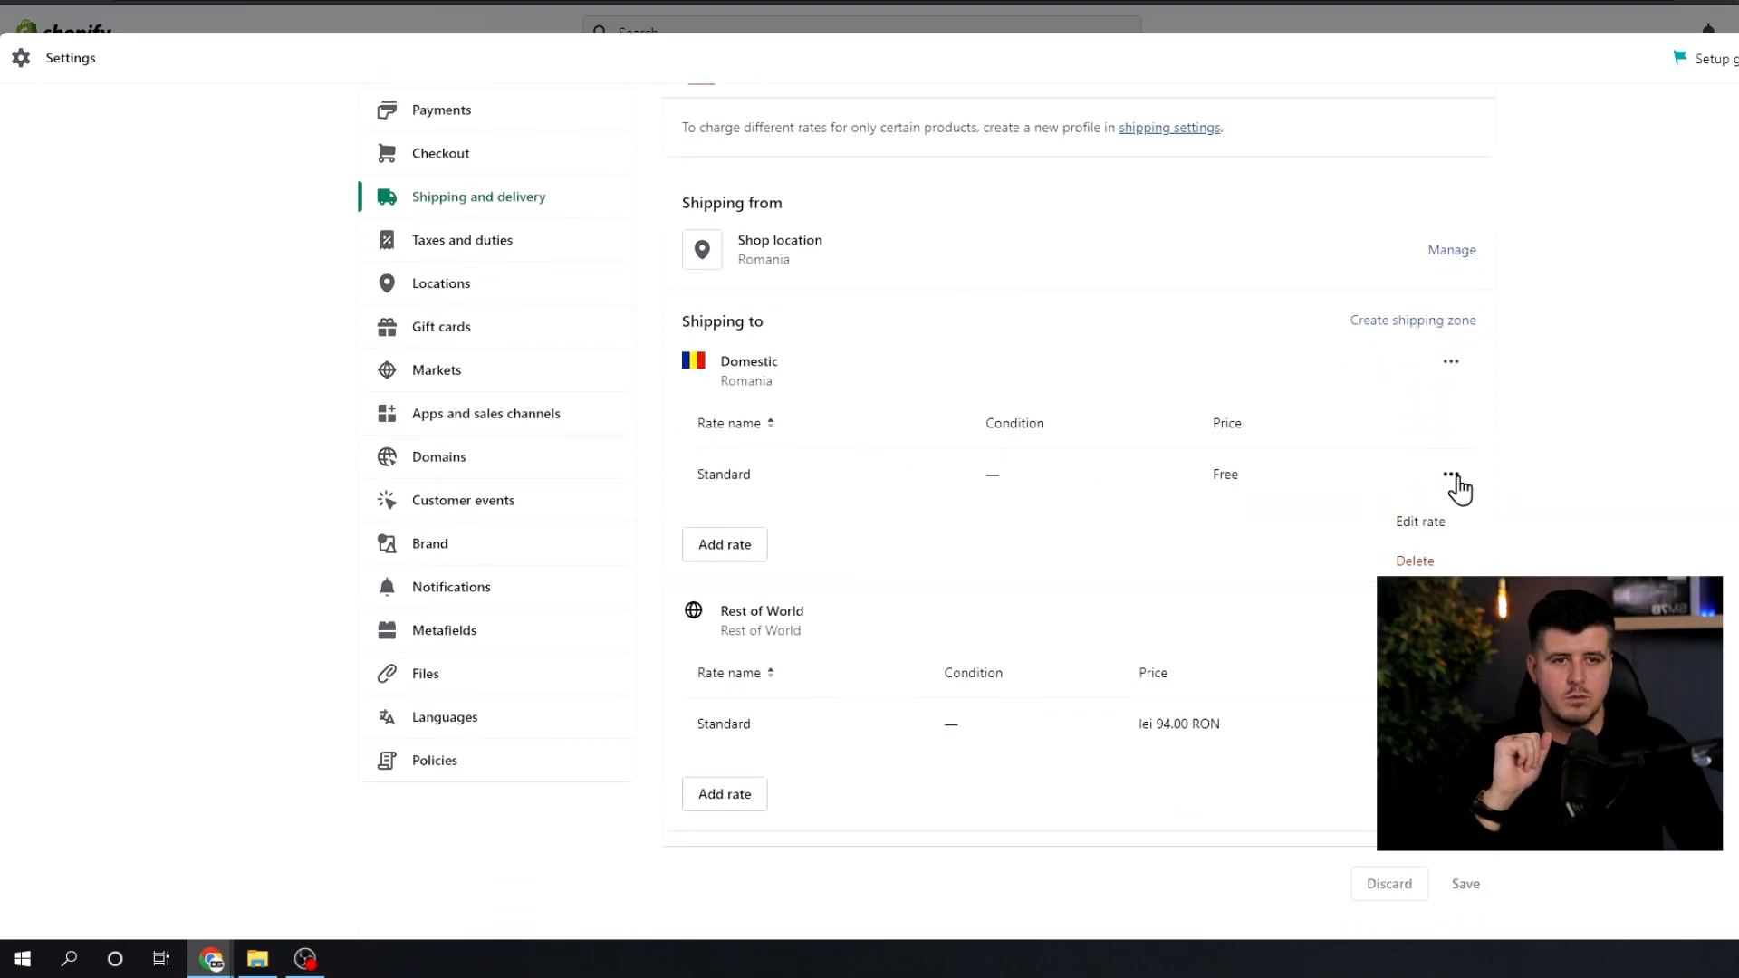
pyautogui.click(1420, 523)
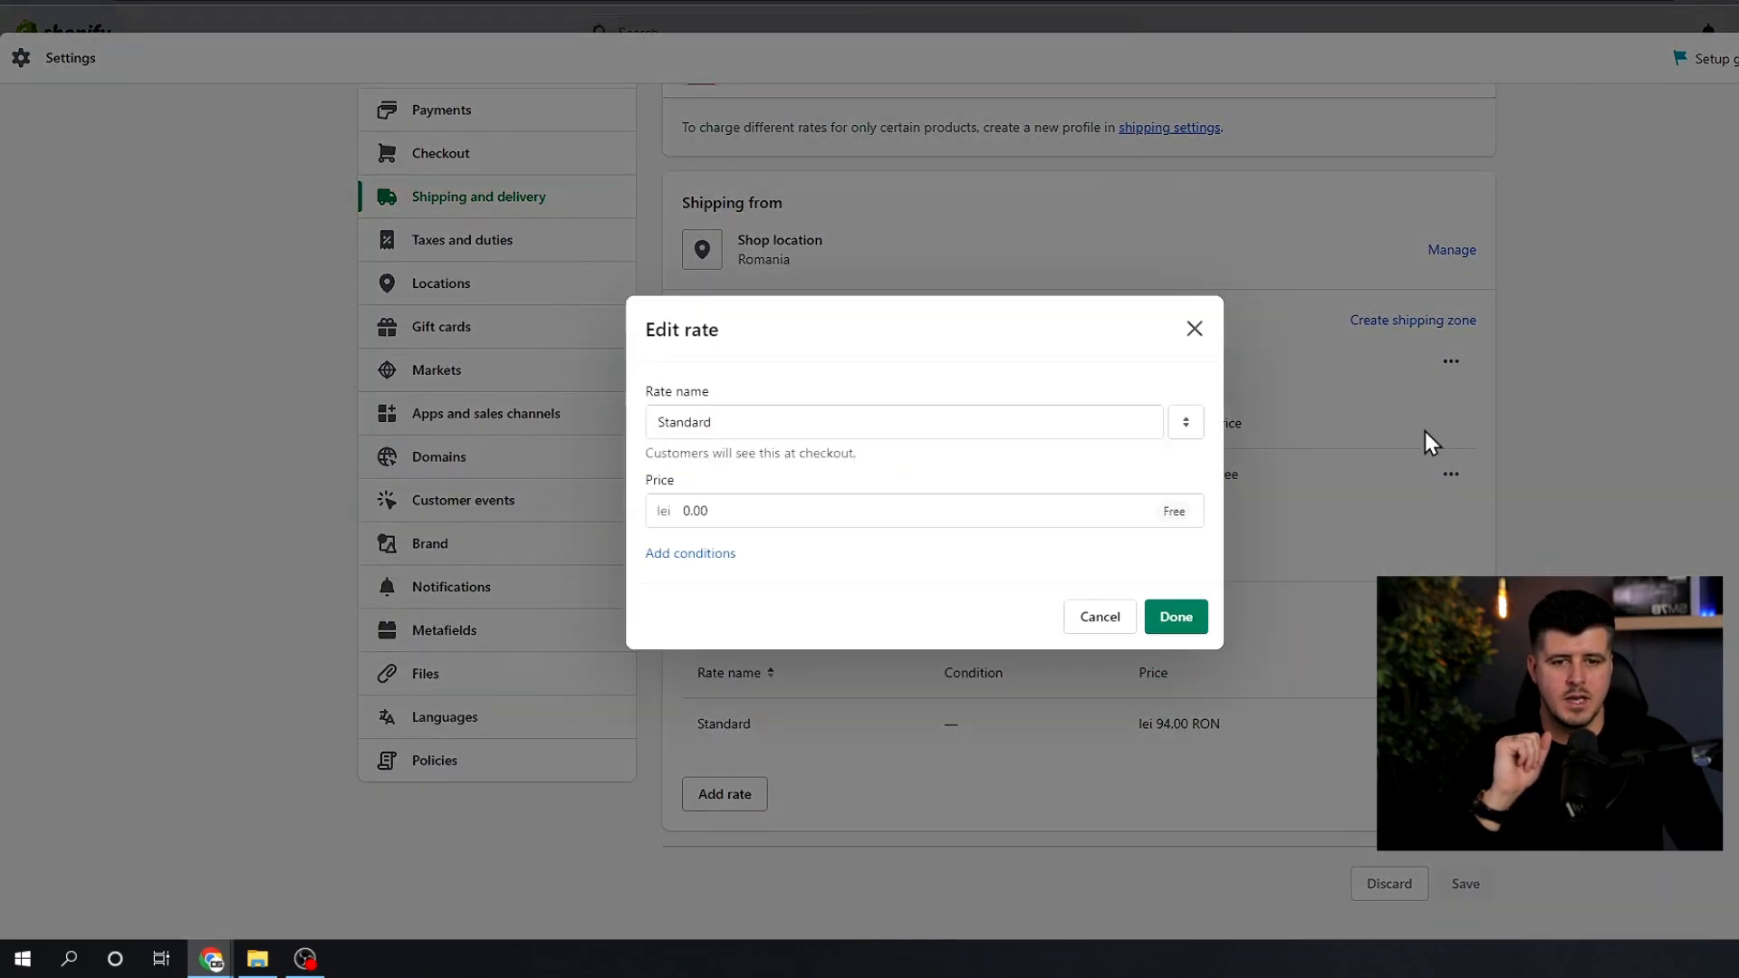
pyautogui.click(812, 510)
pyautogui.write('20')
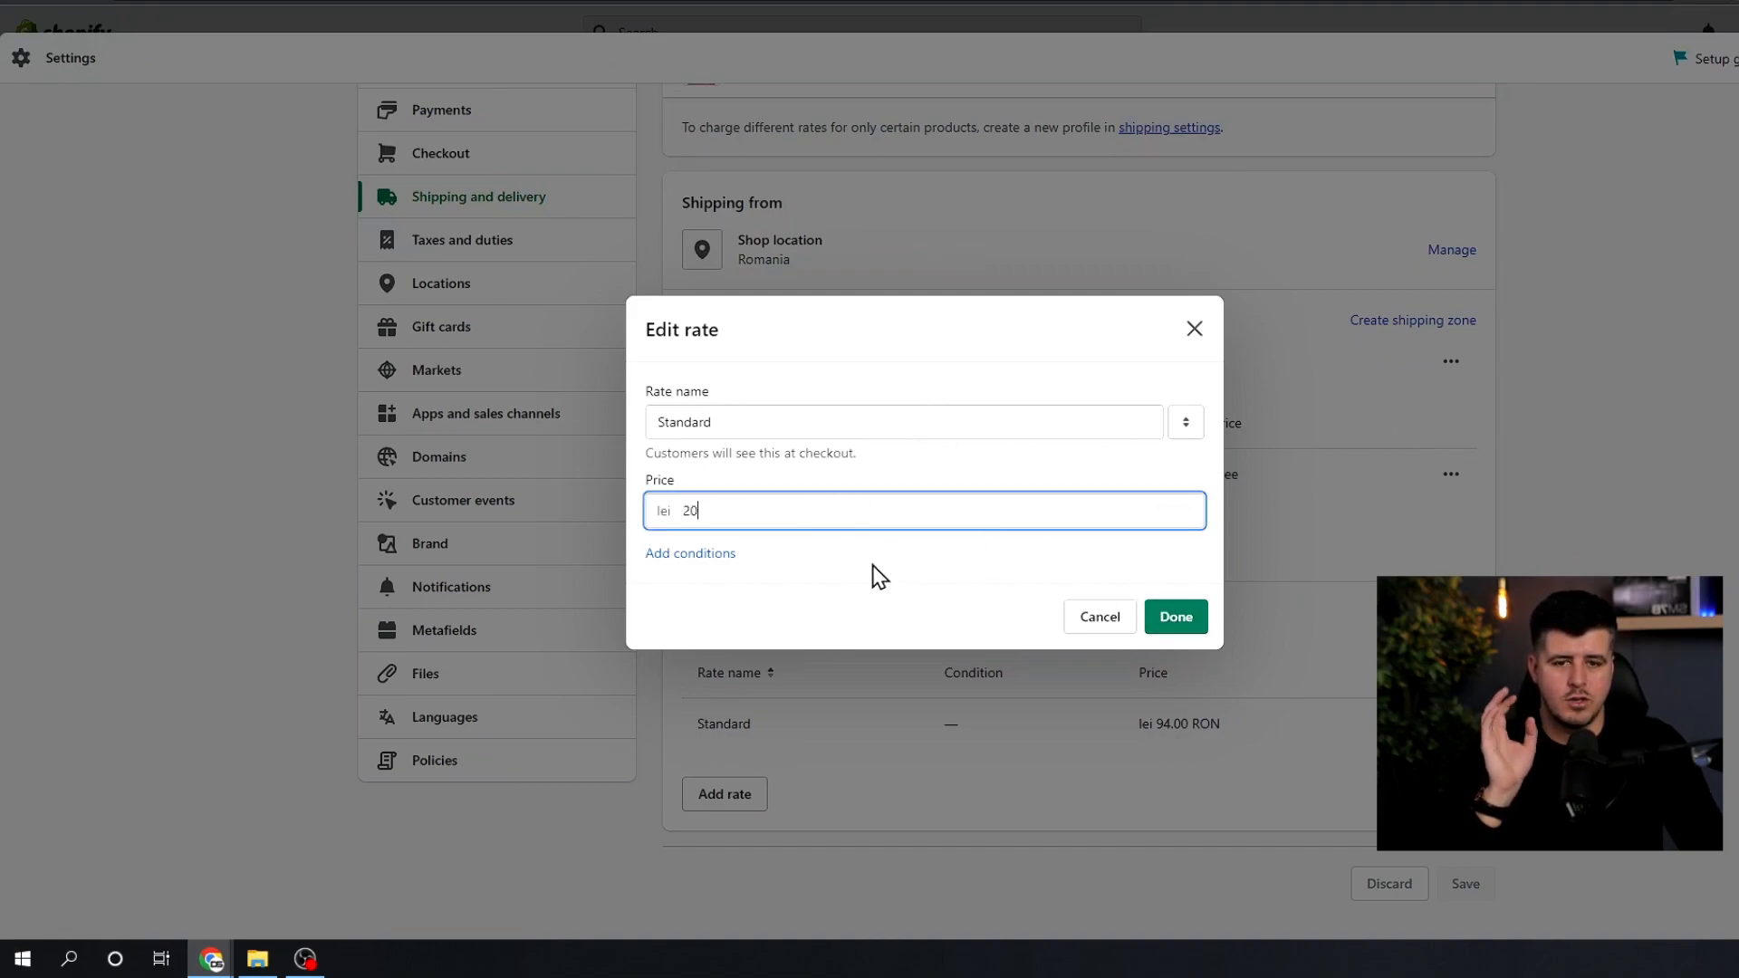
# Step: Add a condition based on order price to the Domestic Standard rate, with a maximum price of 200 lei
pyautogui.click(695, 554)
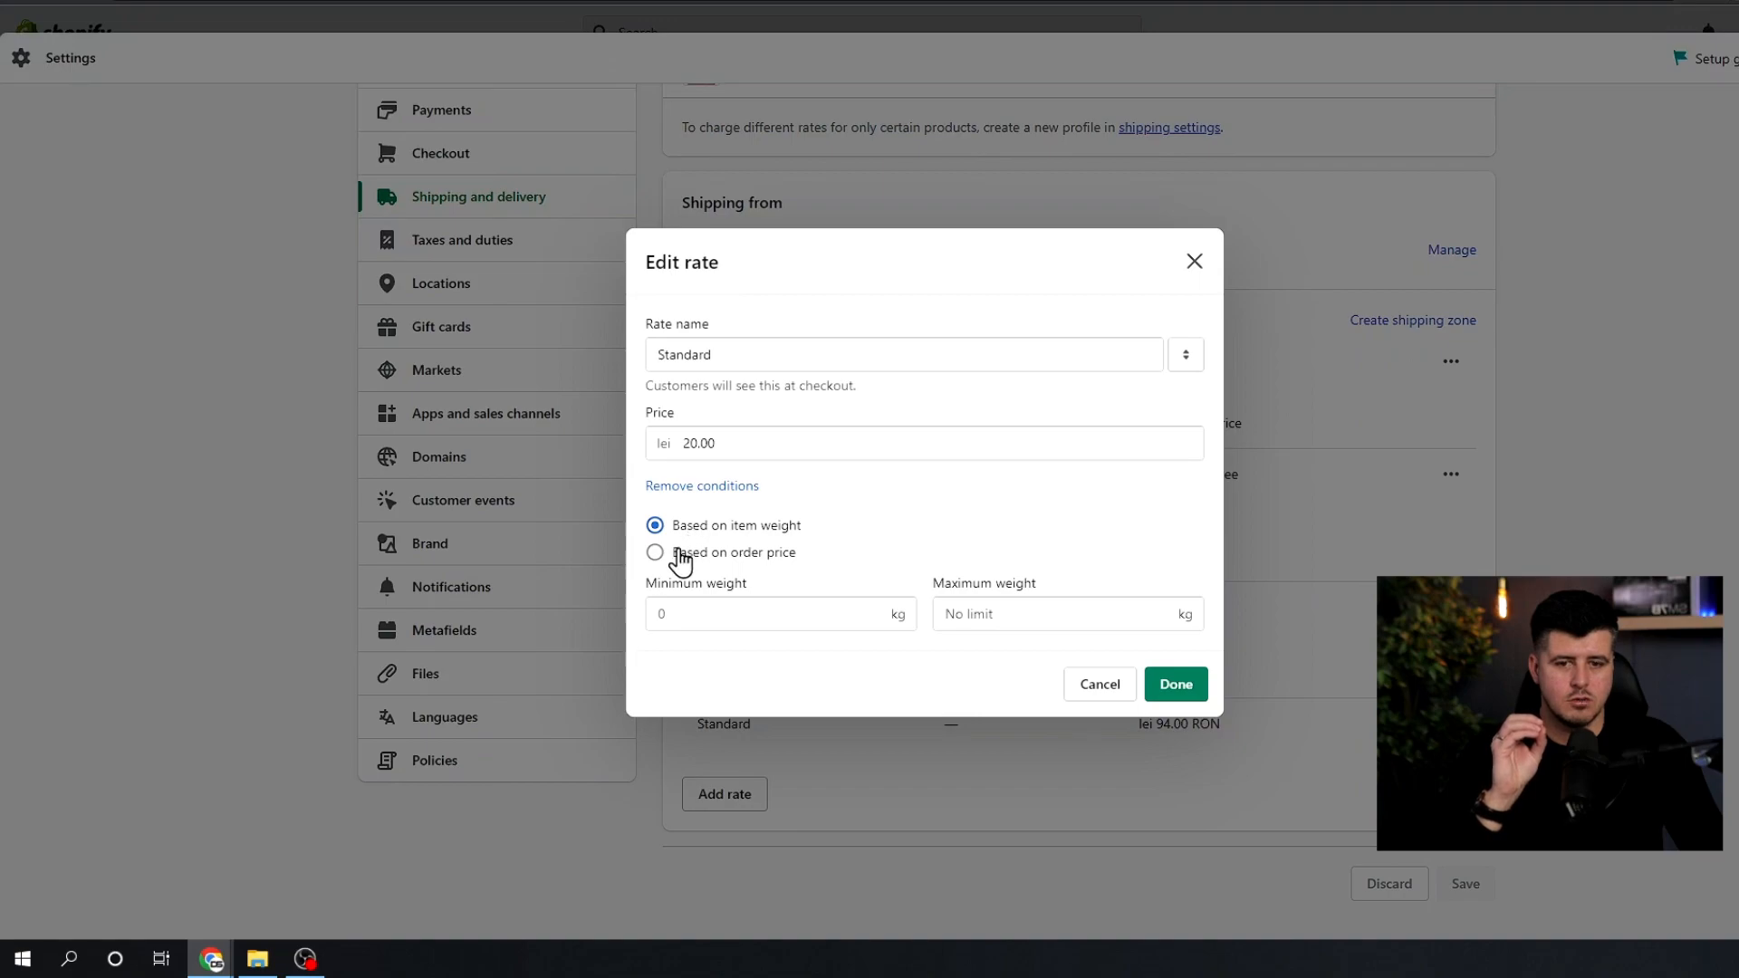
pyautogui.click(675, 554)
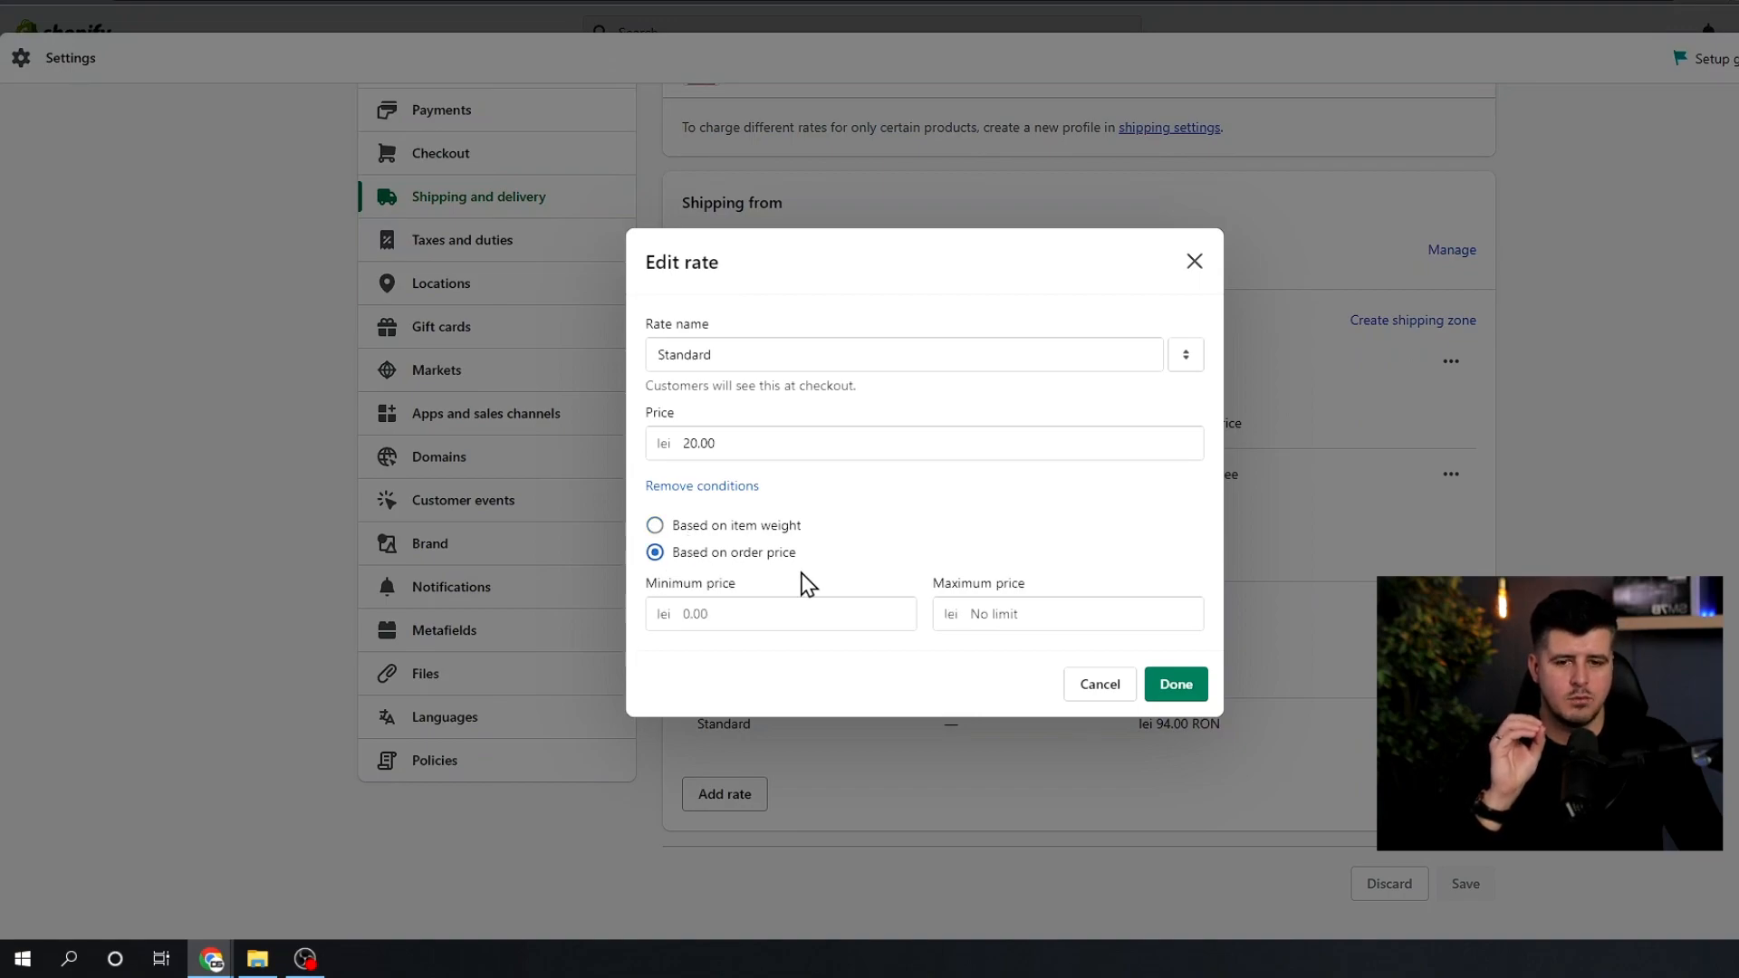
pyautogui.click(728, 606)
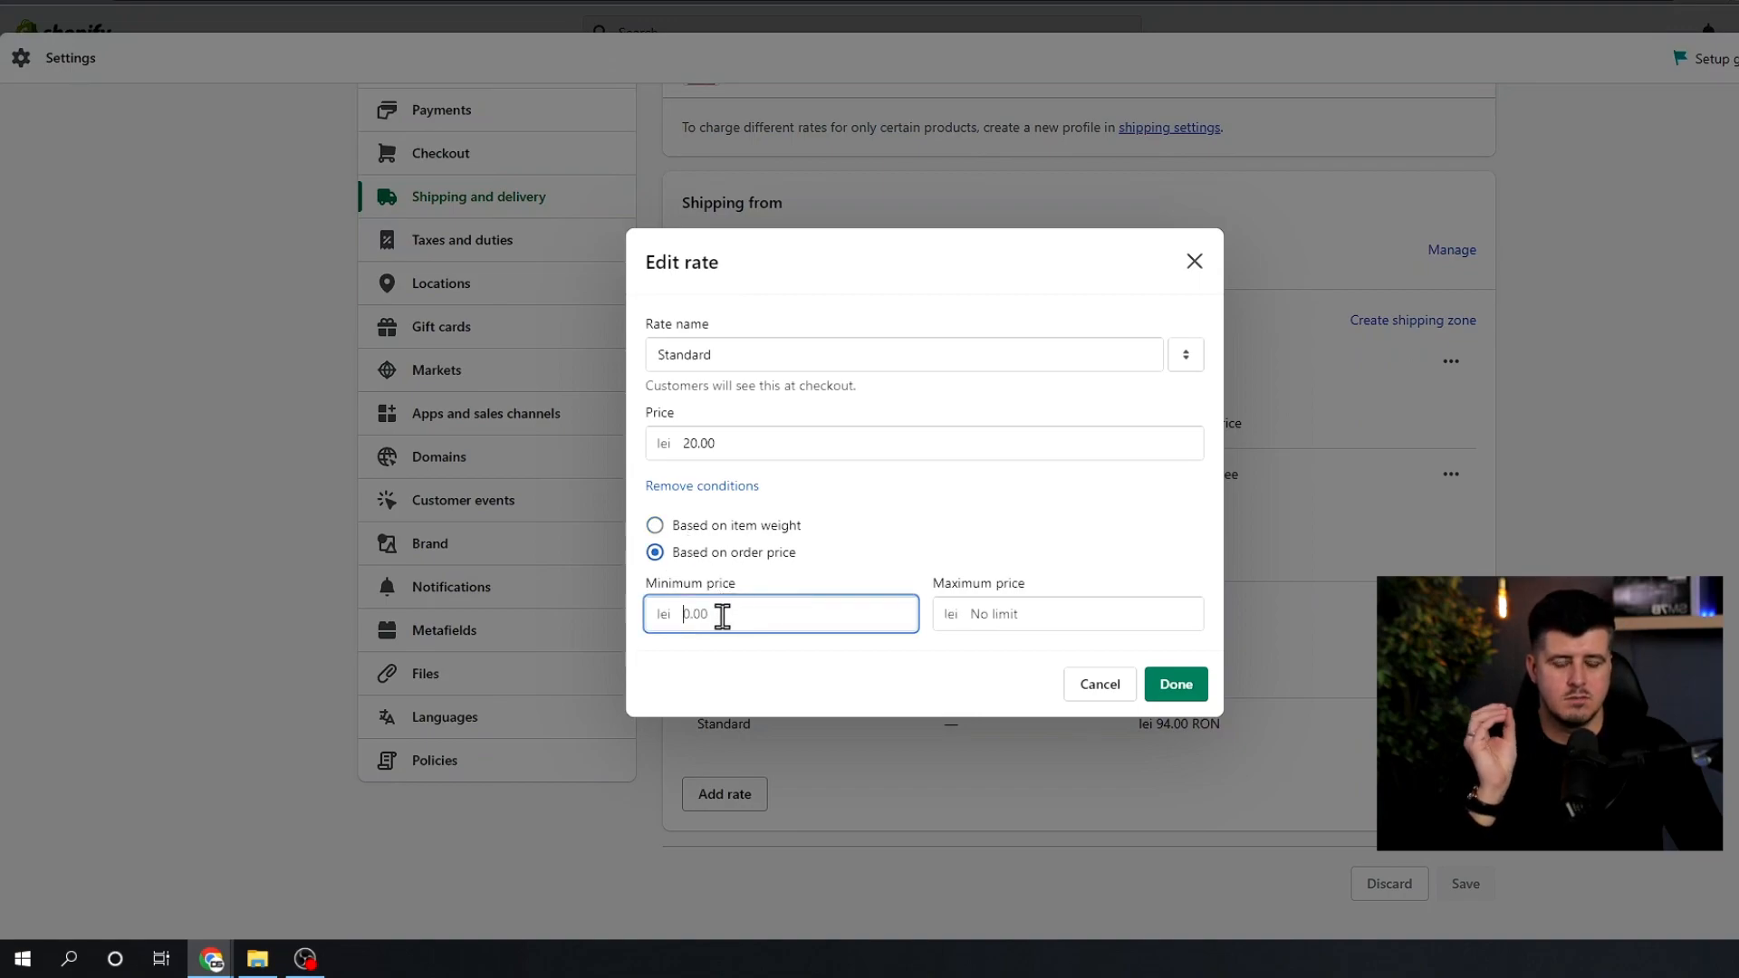
pyautogui.click(1025, 614)
pyautogui.write('200')
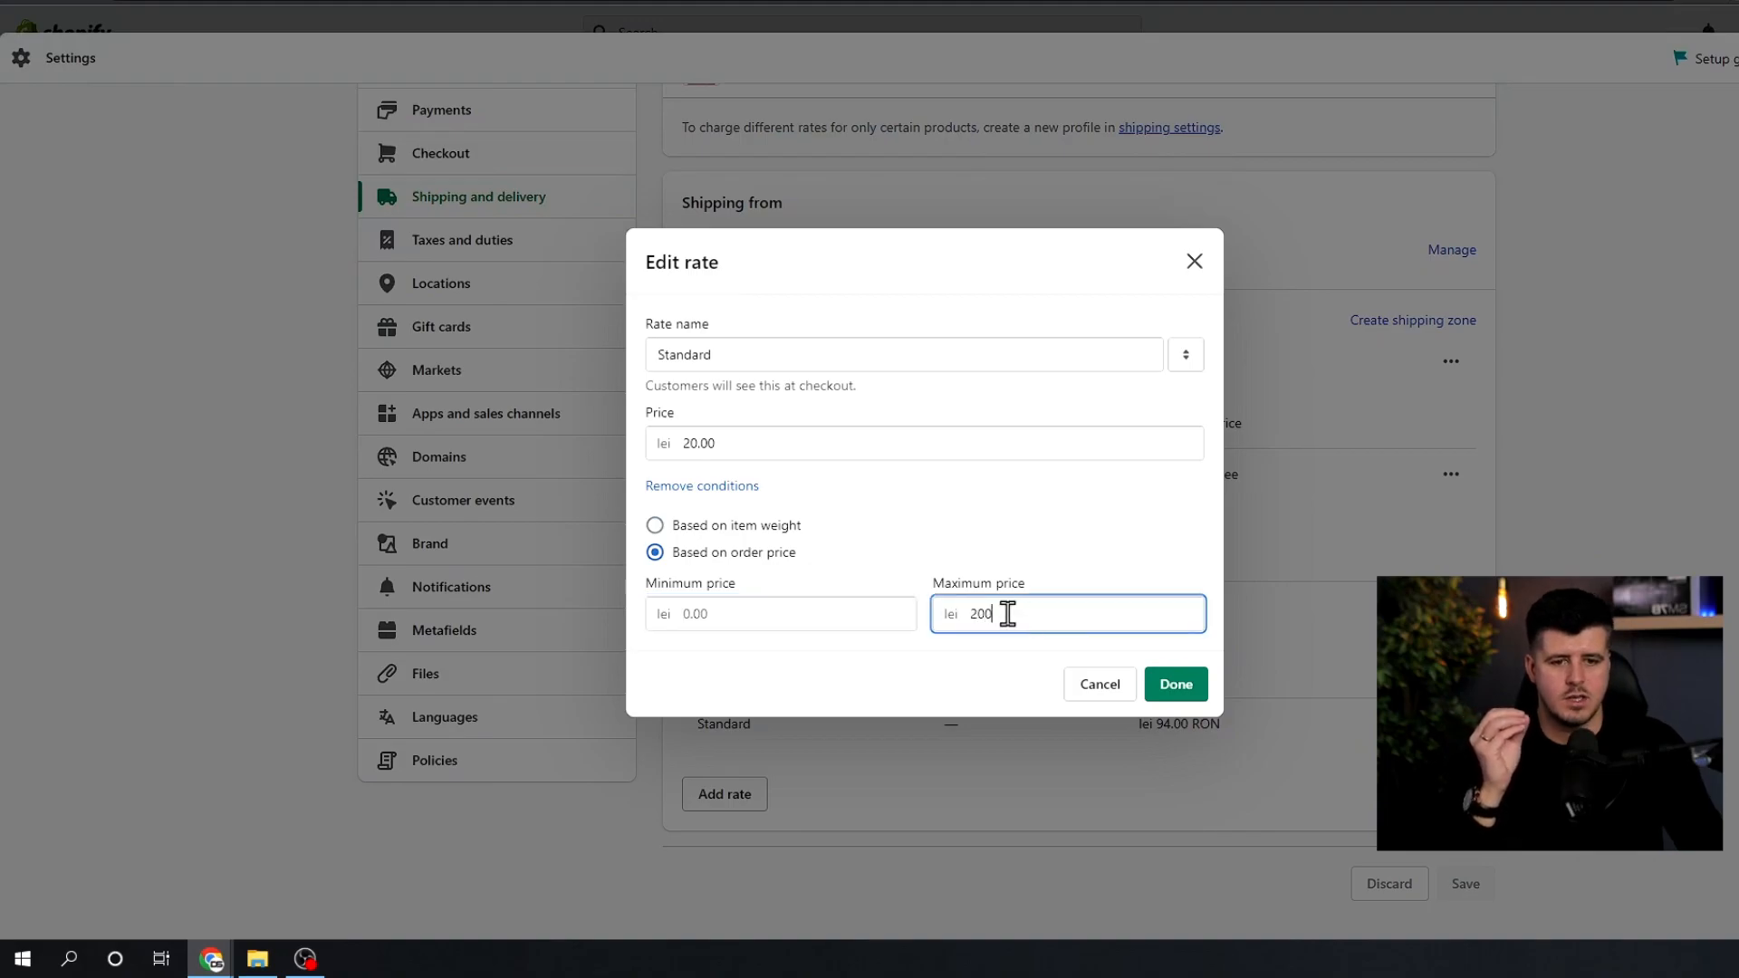
pyautogui.click(1176, 683)
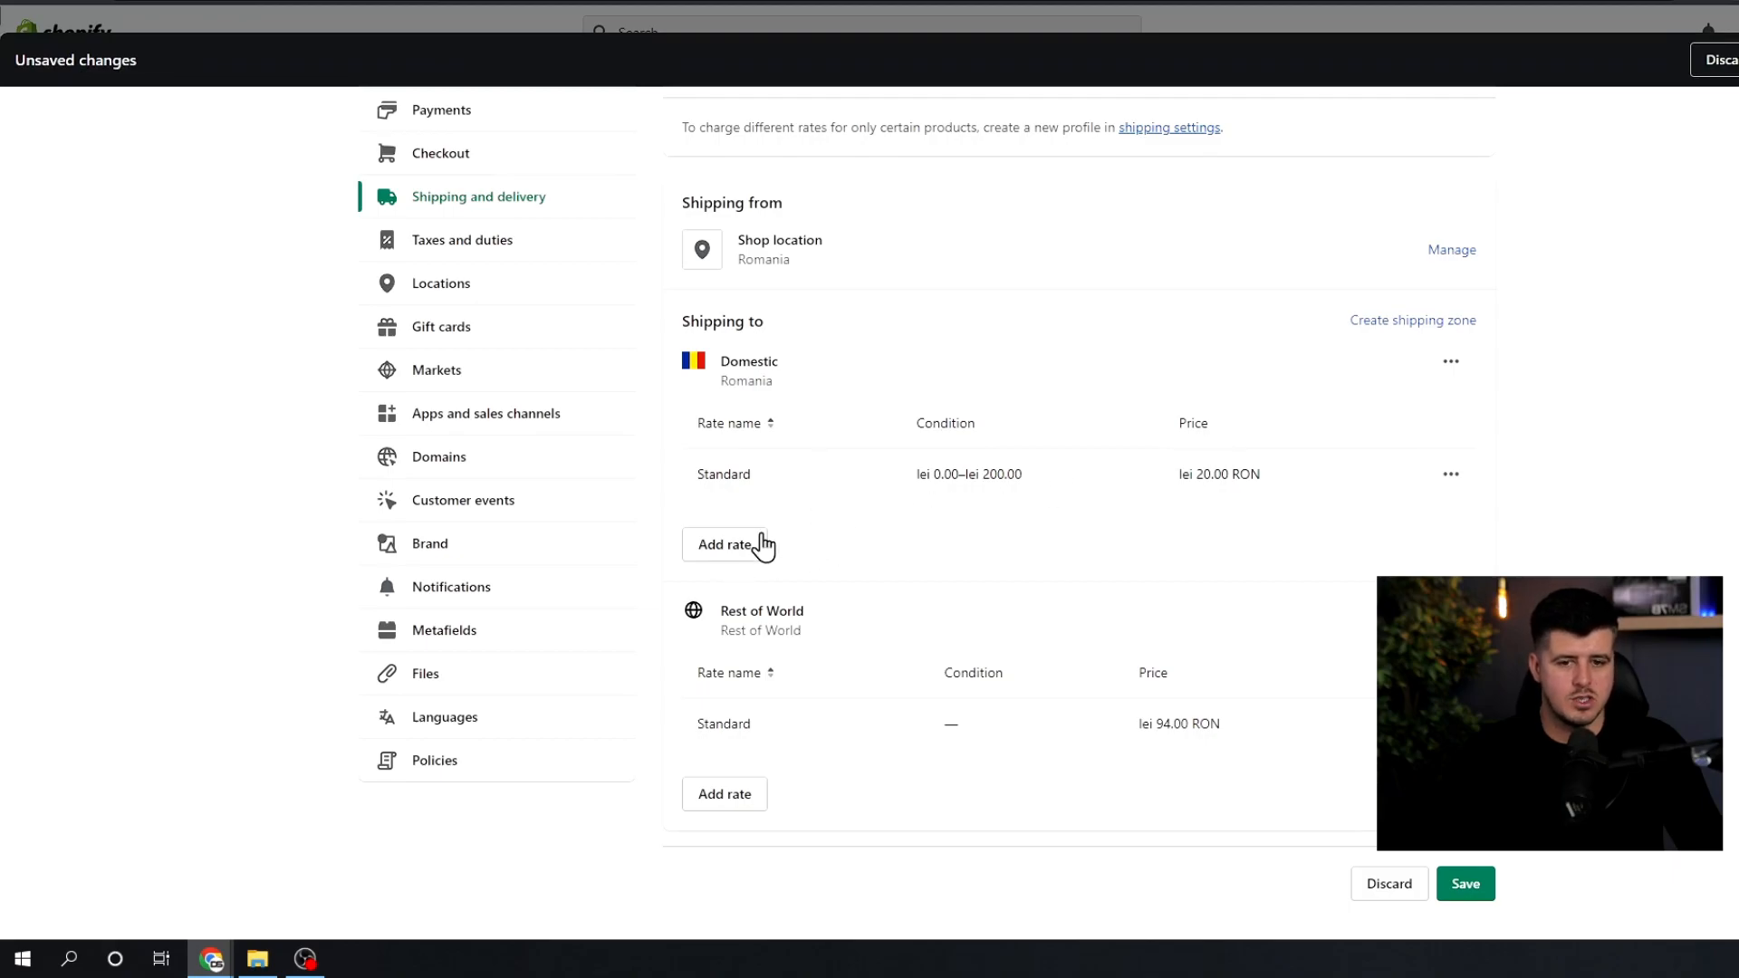
# Step: Add a free Domestic rate named Free Shipping, based on order price with a minimum price of 200 lei
pyautogui.click(731, 551)
pyautogui.write('Free Shipping')
pyautogui.click(680, 602)
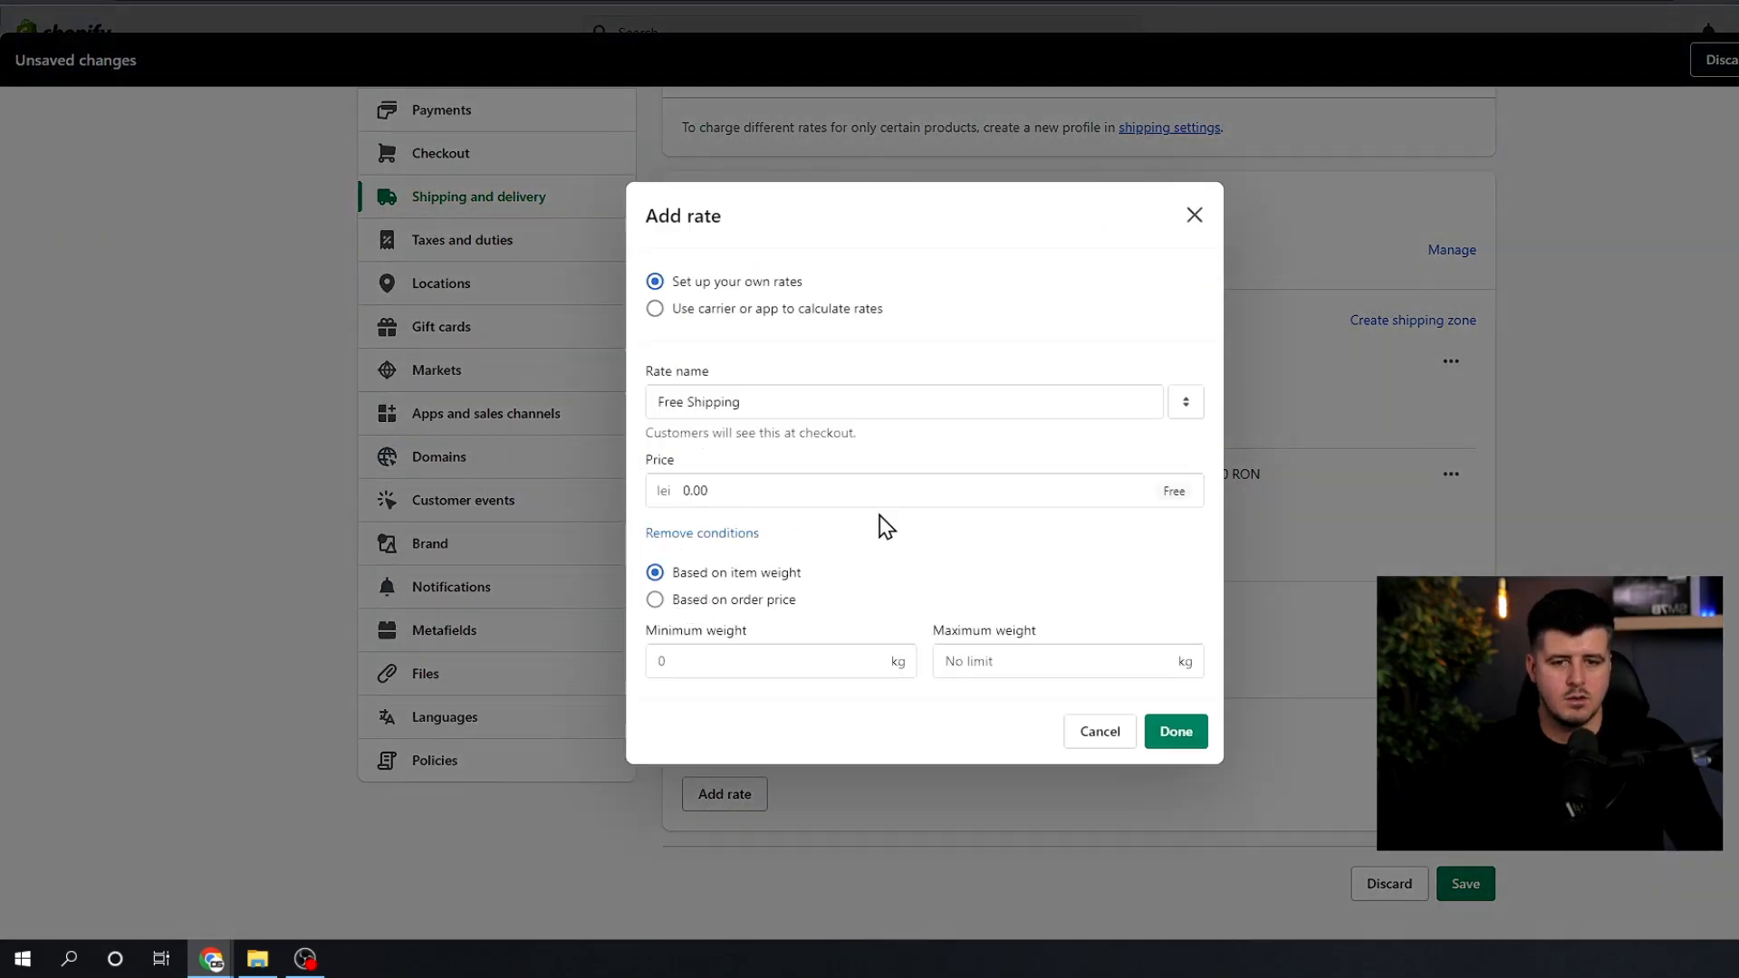
pyautogui.click(681, 601)
pyautogui.click(713, 657)
pyautogui.write('200')
pyautogui.click(880, 719)
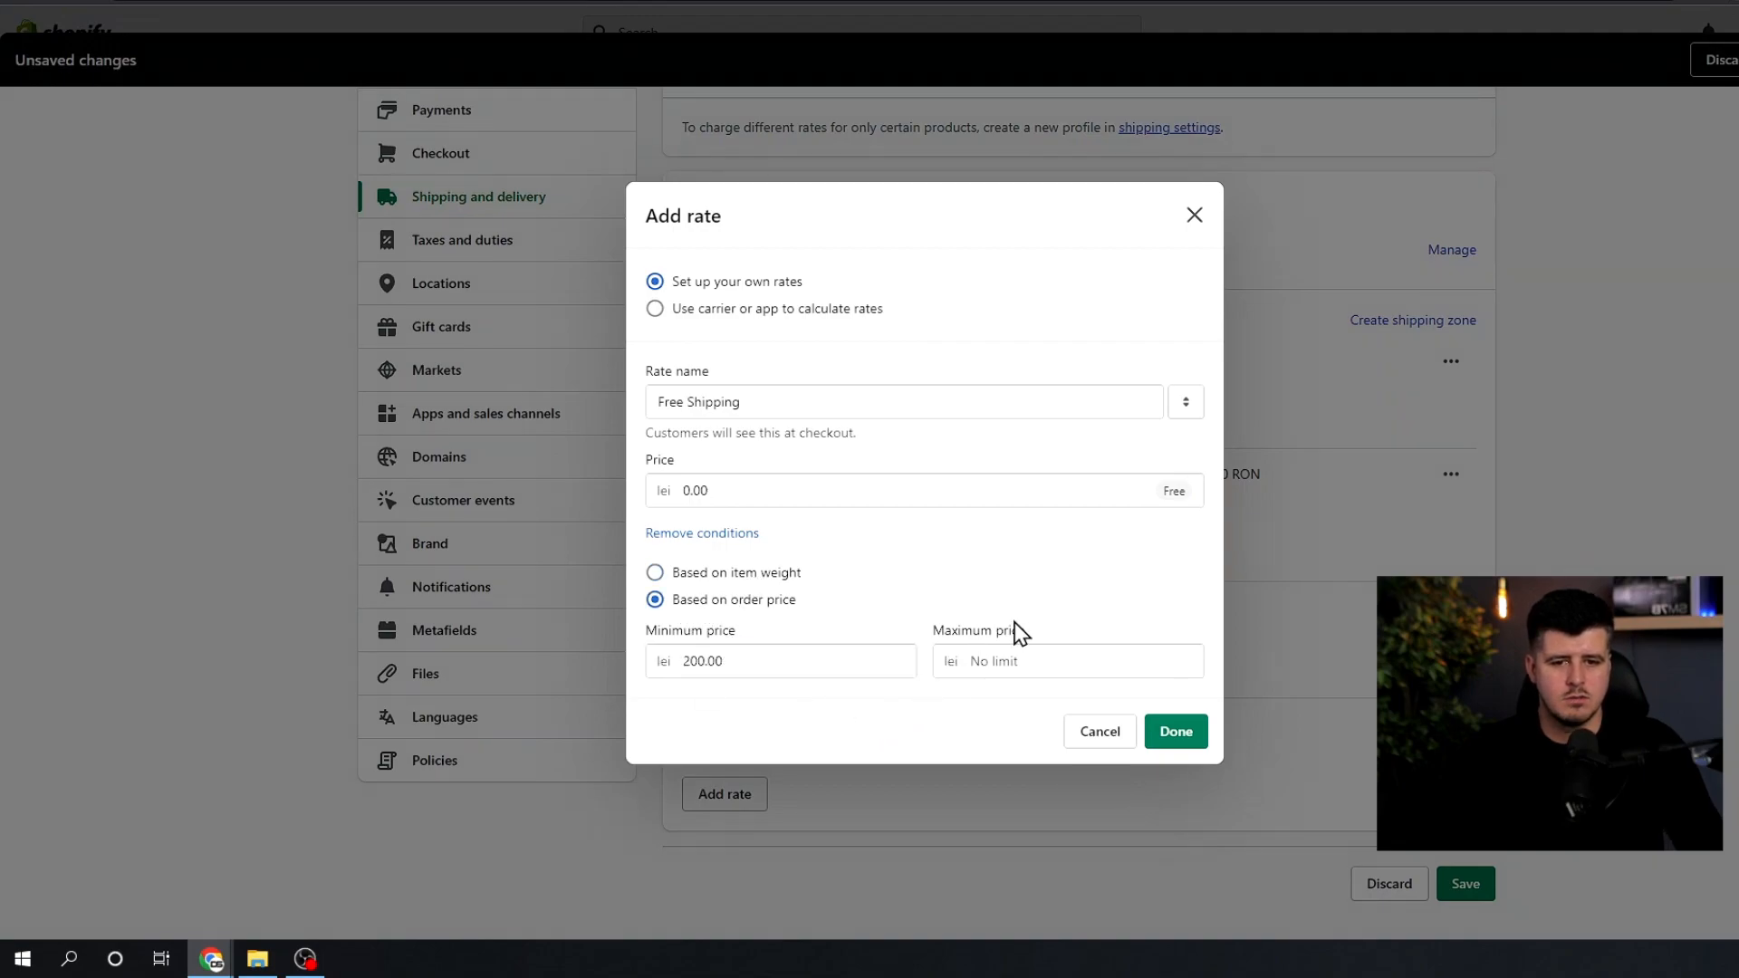
pyautogui.click(1169, 735)
pyautogui.moveTo(1174, 469); pyautogui.dragTo(1253, 480)
pyautogui.click(1279, 478)
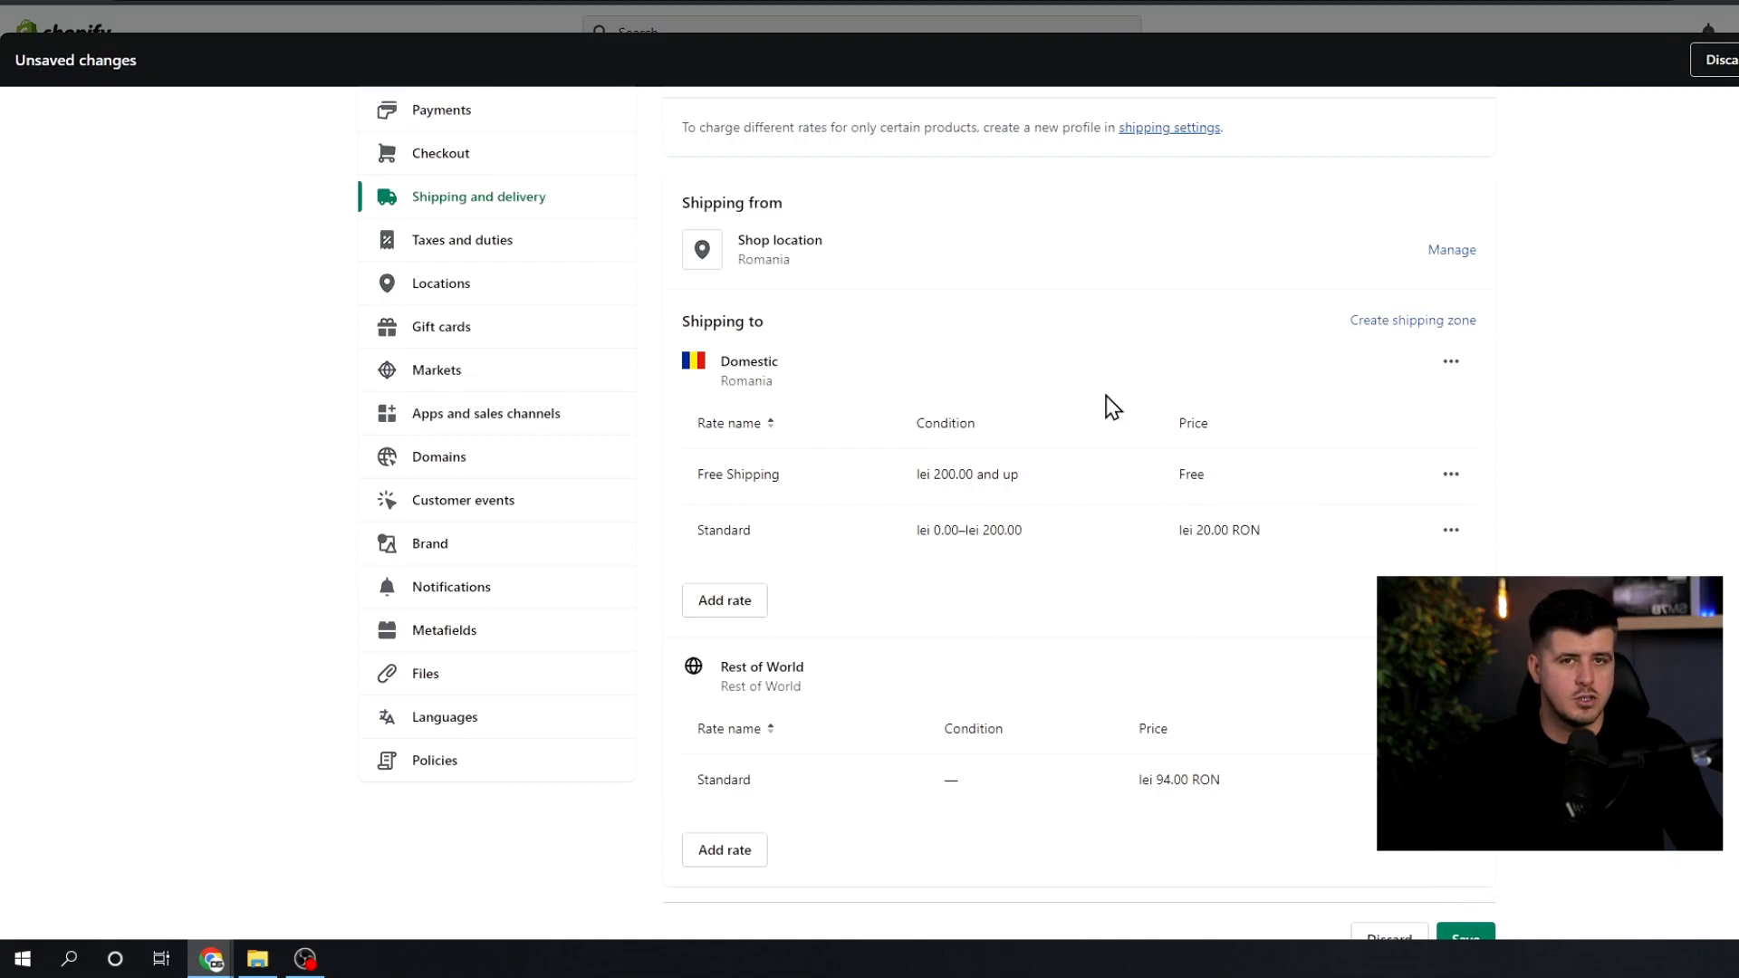
# Step: Look at the options for creating a shipping zone without adding one, and review the Rest of World zone
pyautogui.click(1410, 326)
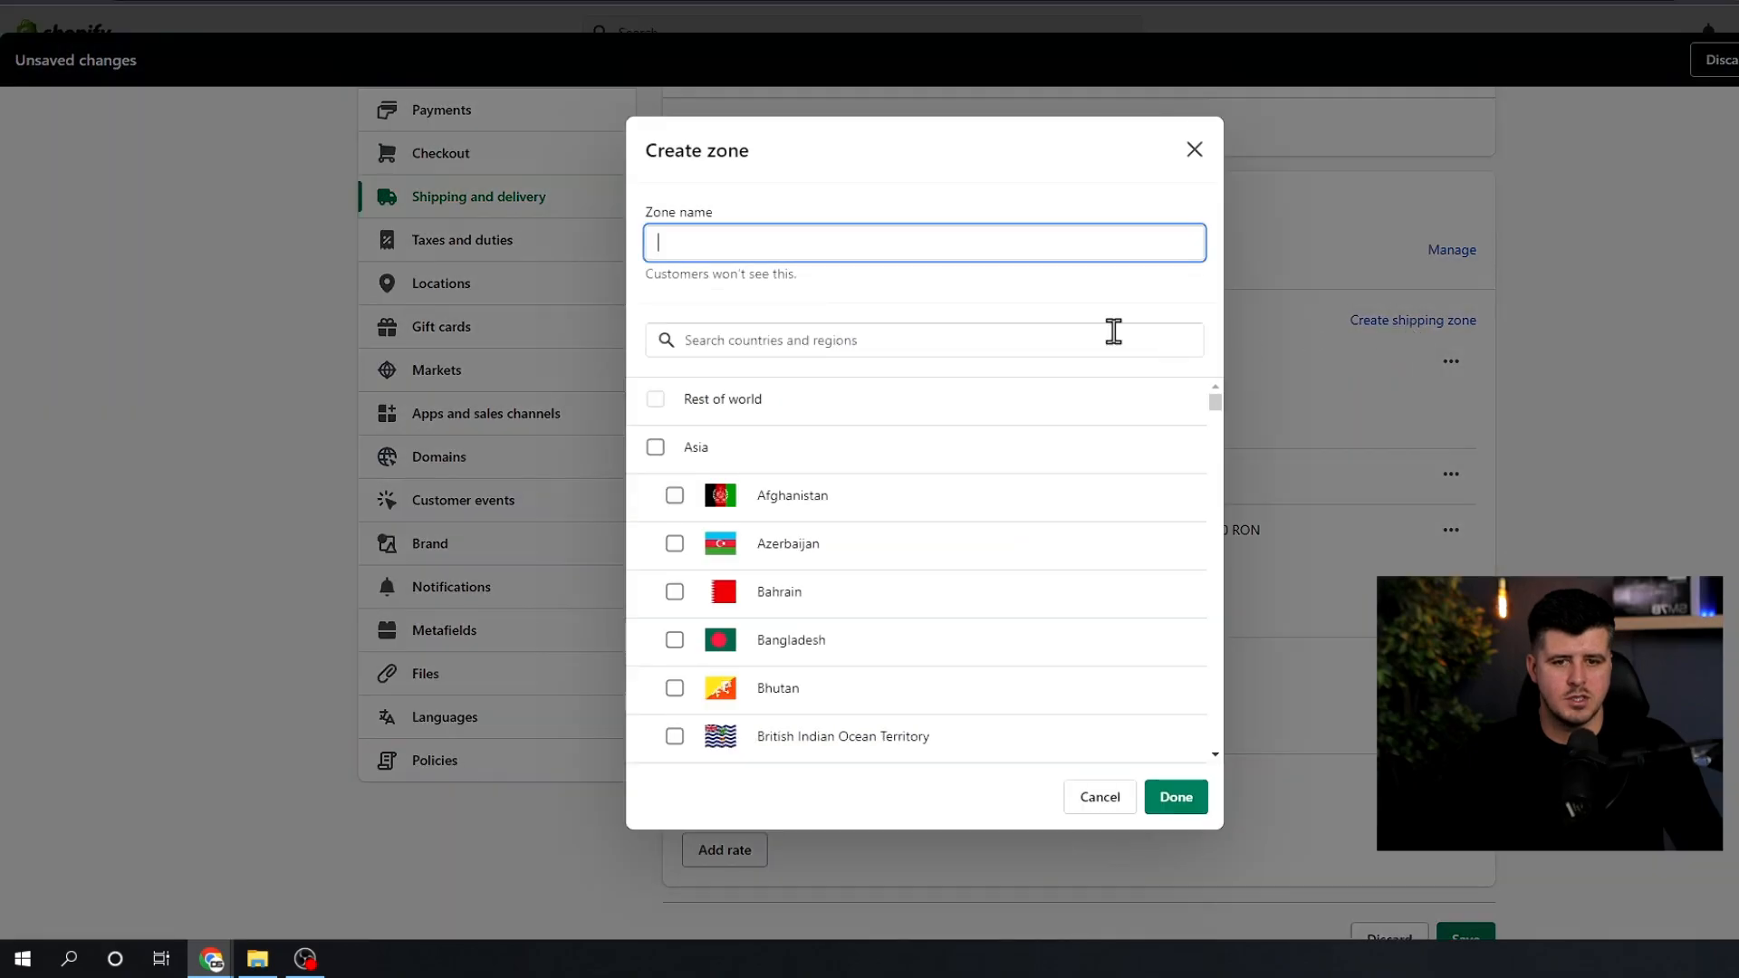
pyautogui.scroll(-2, 769, 598)
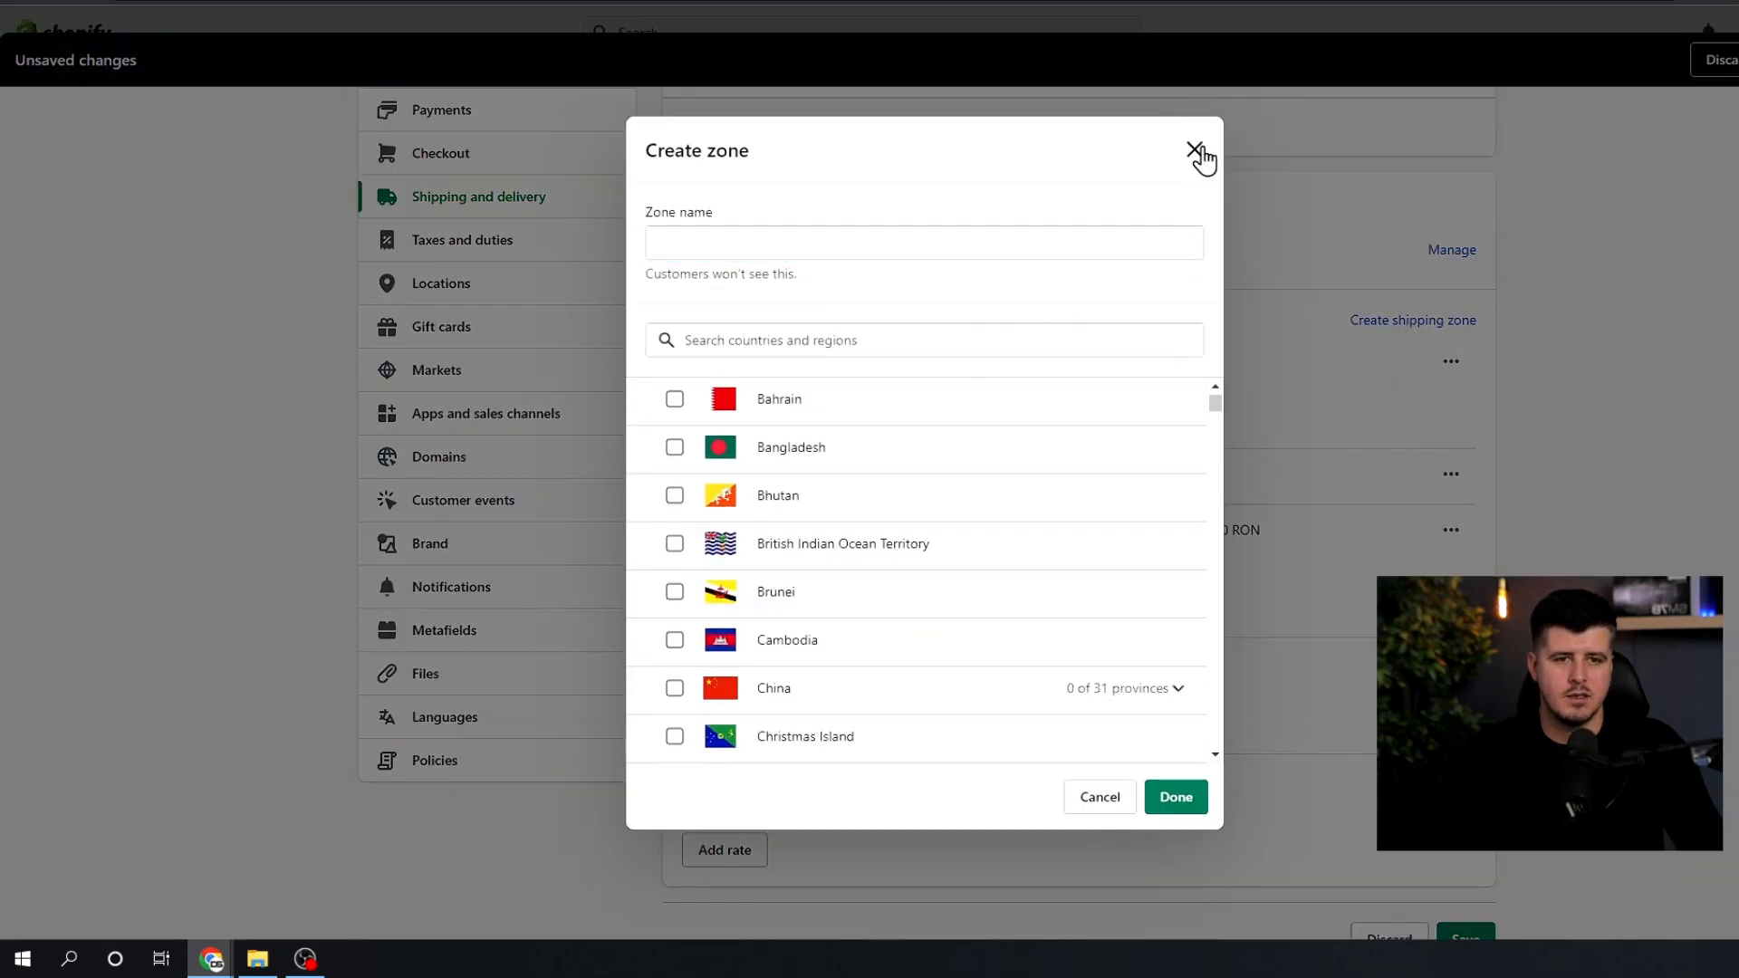
pyautogui.click(1196, 151)
pyautogui.scroll(-1, 1231, 419)
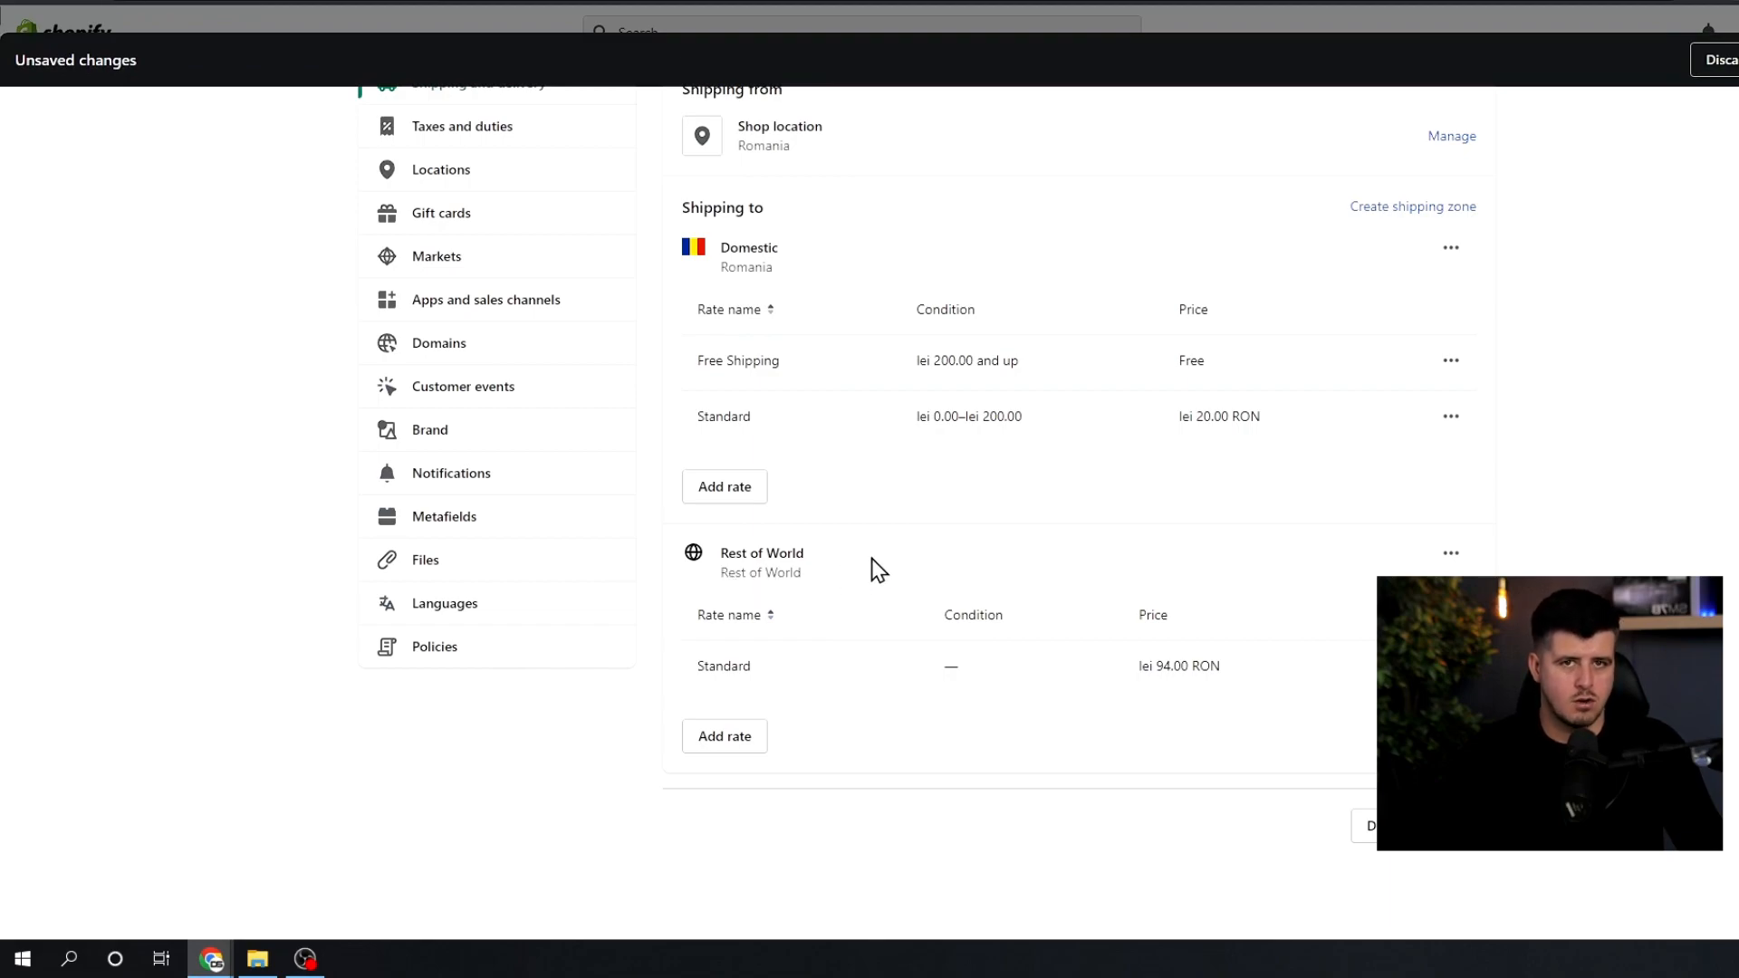
pyautogui.click(842, 586)
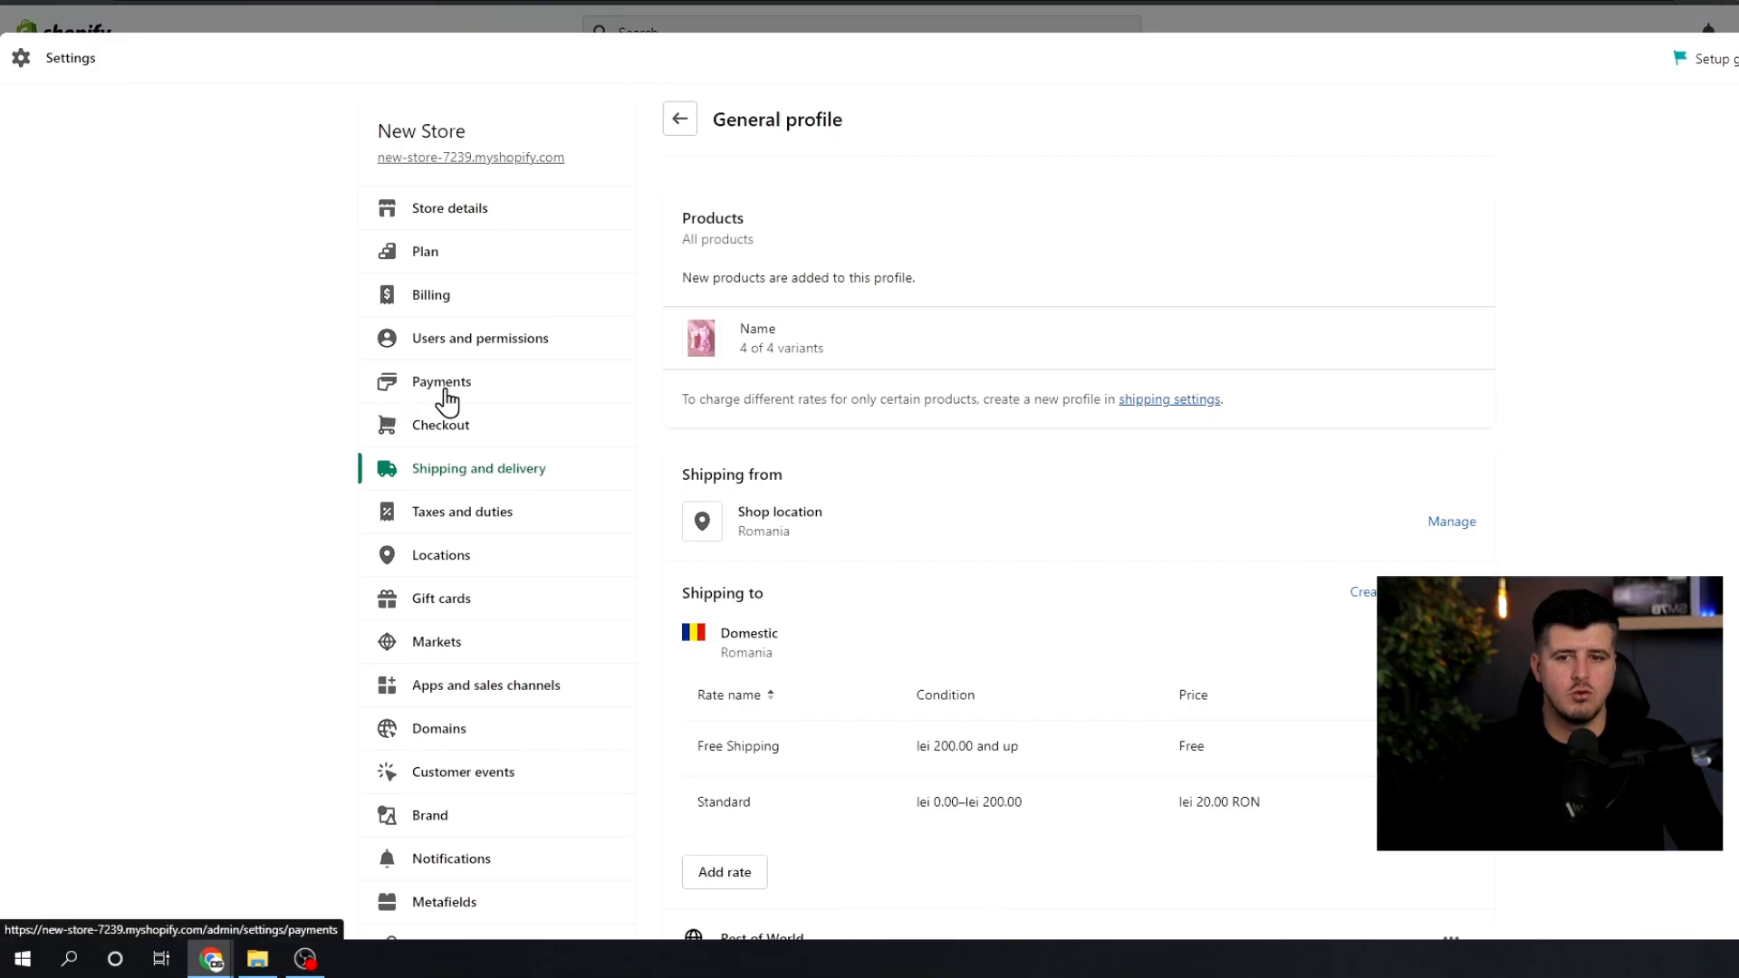
# Step: Open the payment settings and review the recommended provider and the list of supported payment providers
pyautogui.click(447, 396)
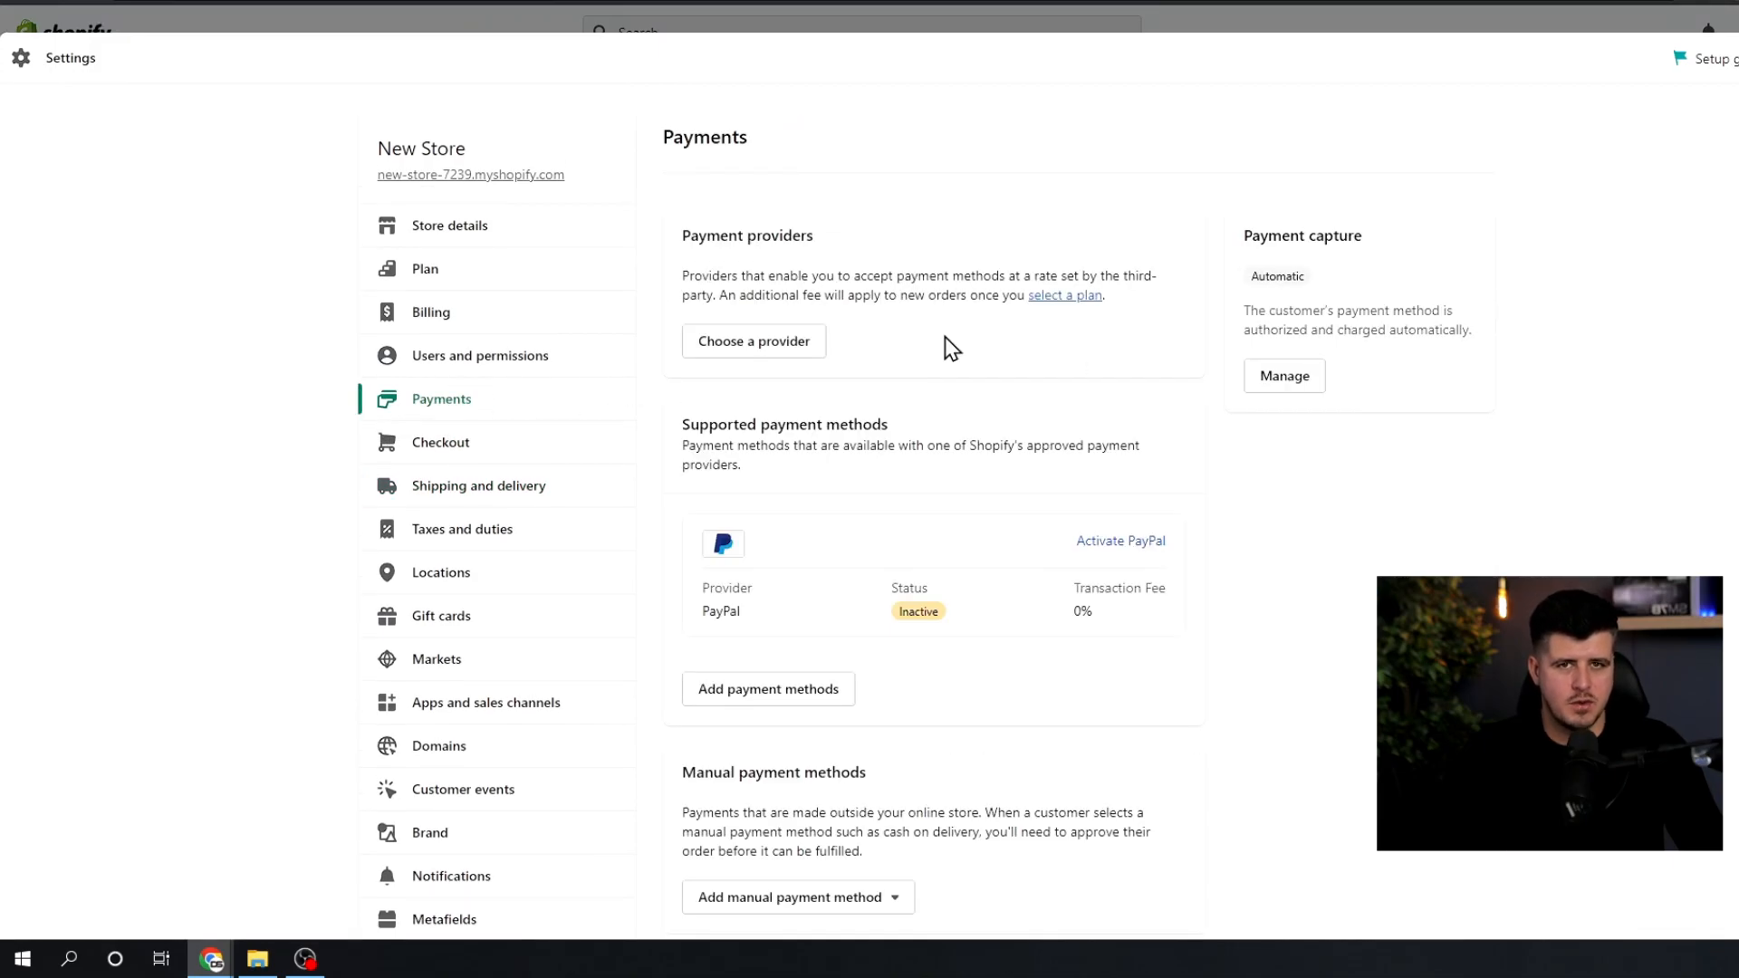
pyautogui.click(799, 361)
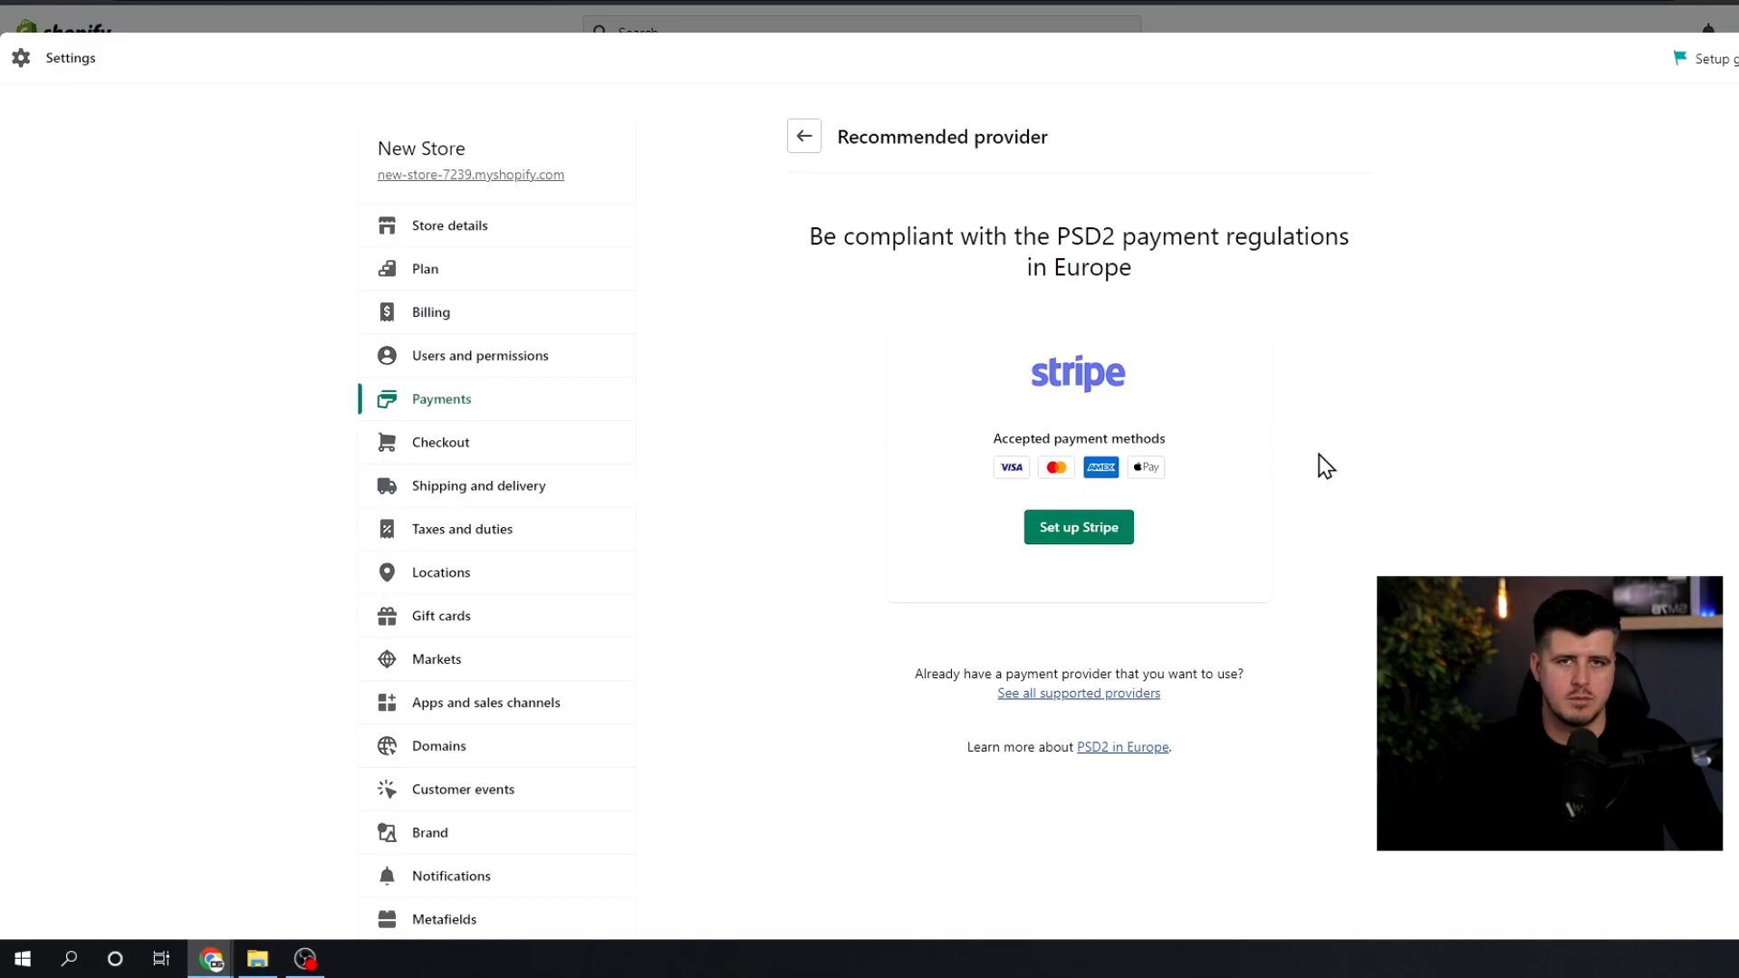
pyautogui.click(800, 140)
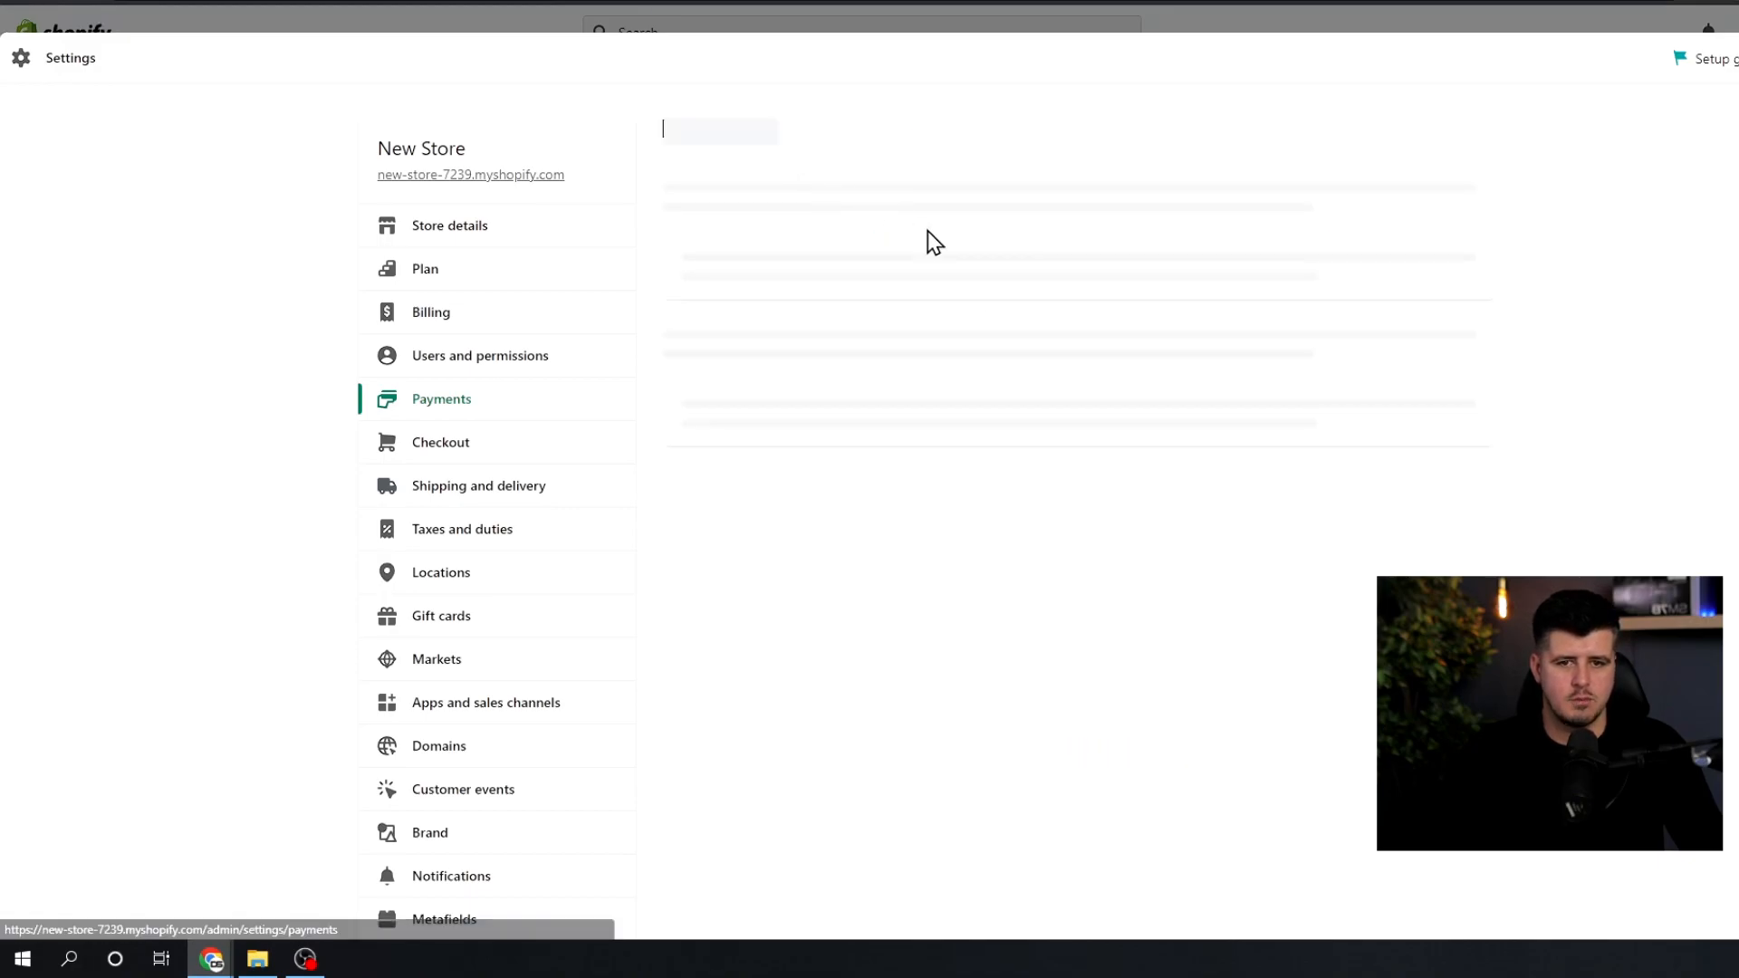
pyautogui.scroll(-2, 883, 268)
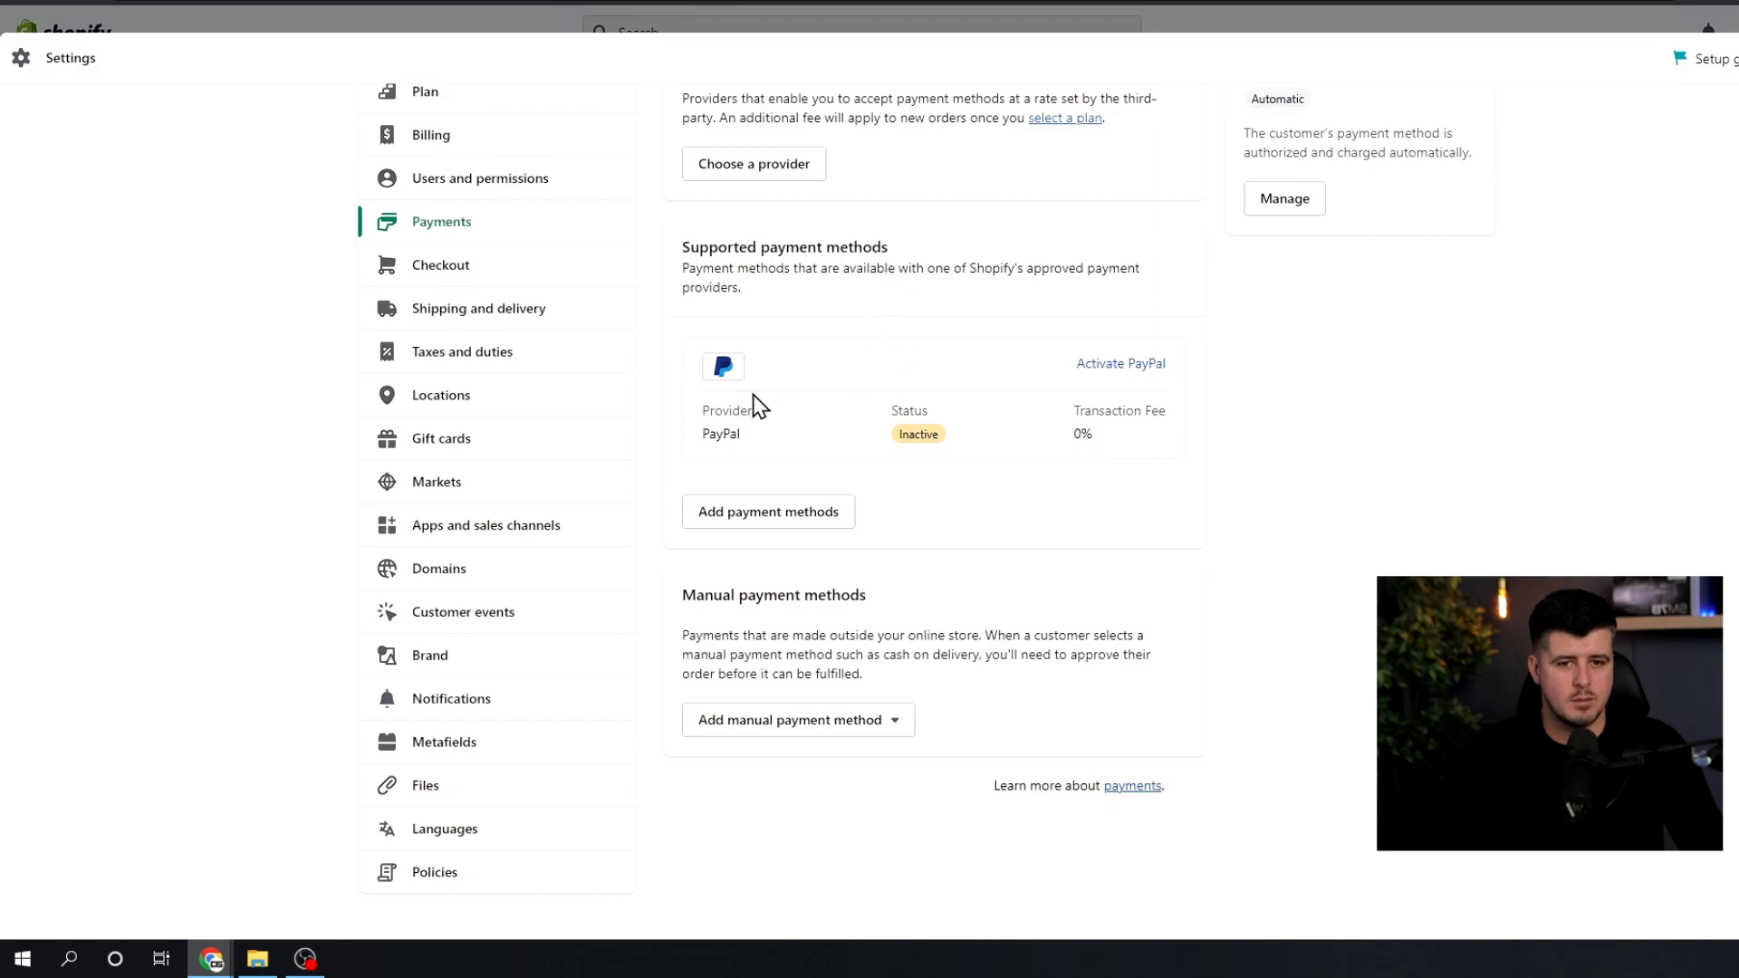
pyautogui.click(807, 514)
pyautogui.click(1077, 230)
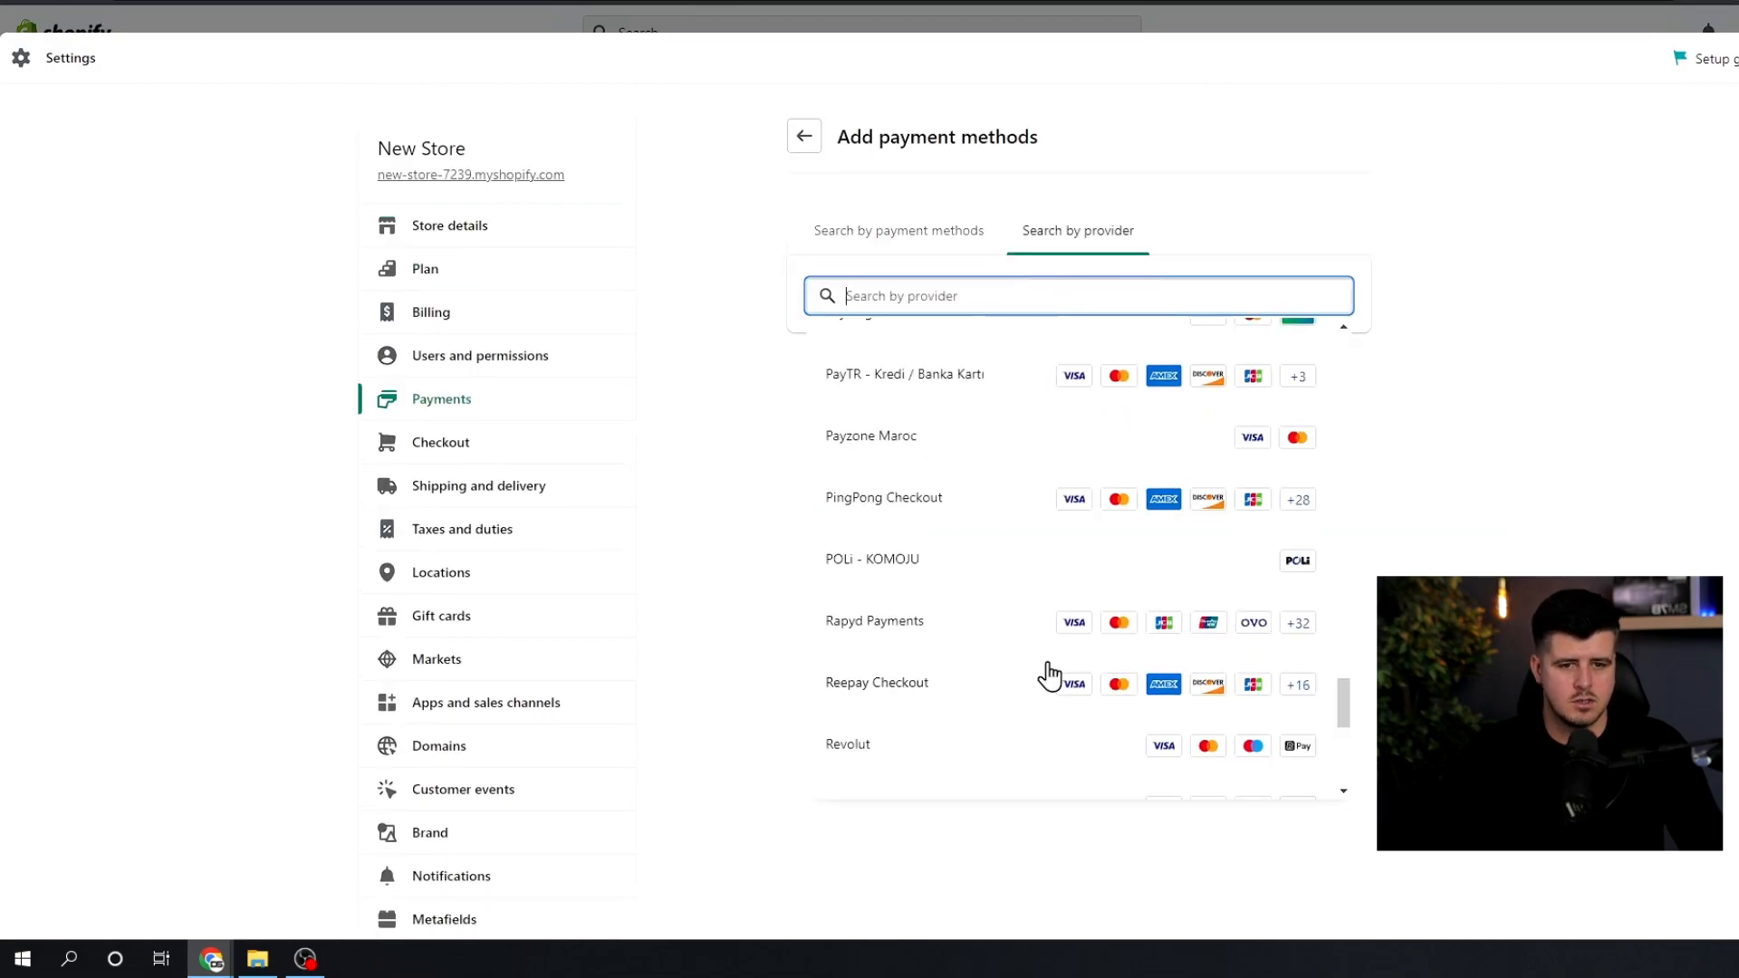
pyautogui.scroll(-2, 1048, 676)
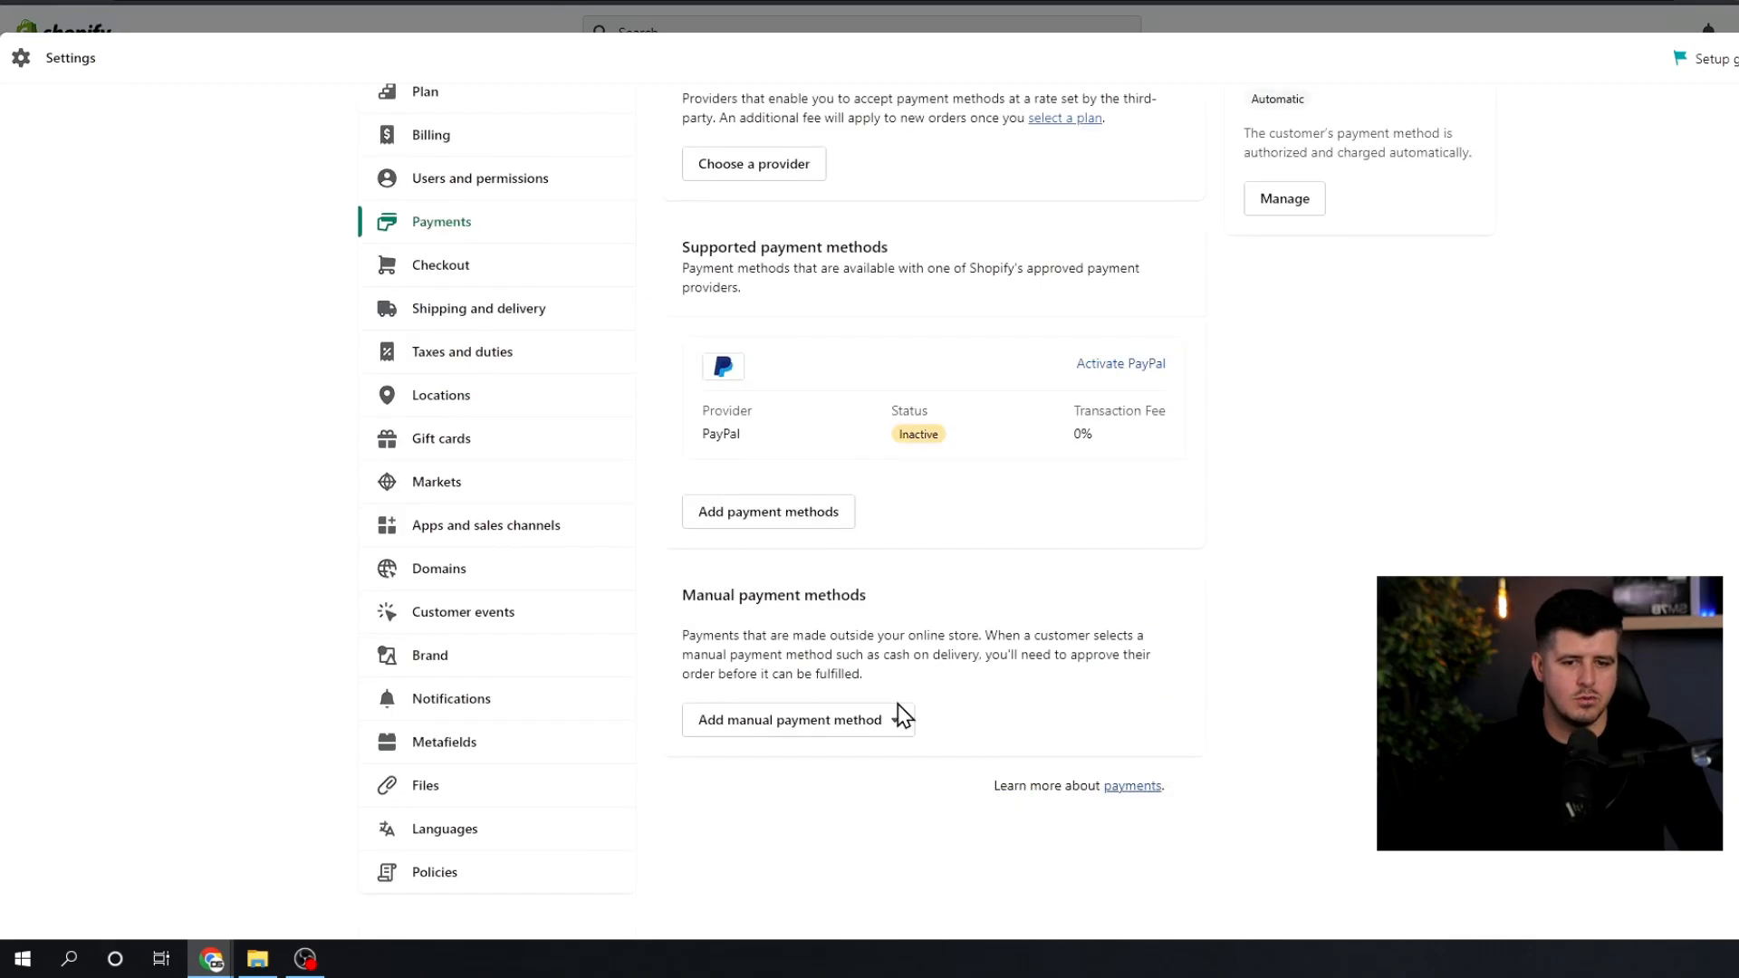
# Step: Open the Cash on Delivery (COD) manual payment setup and examine its additional details and payment instructions fields
pyautogui.click(892, 721)
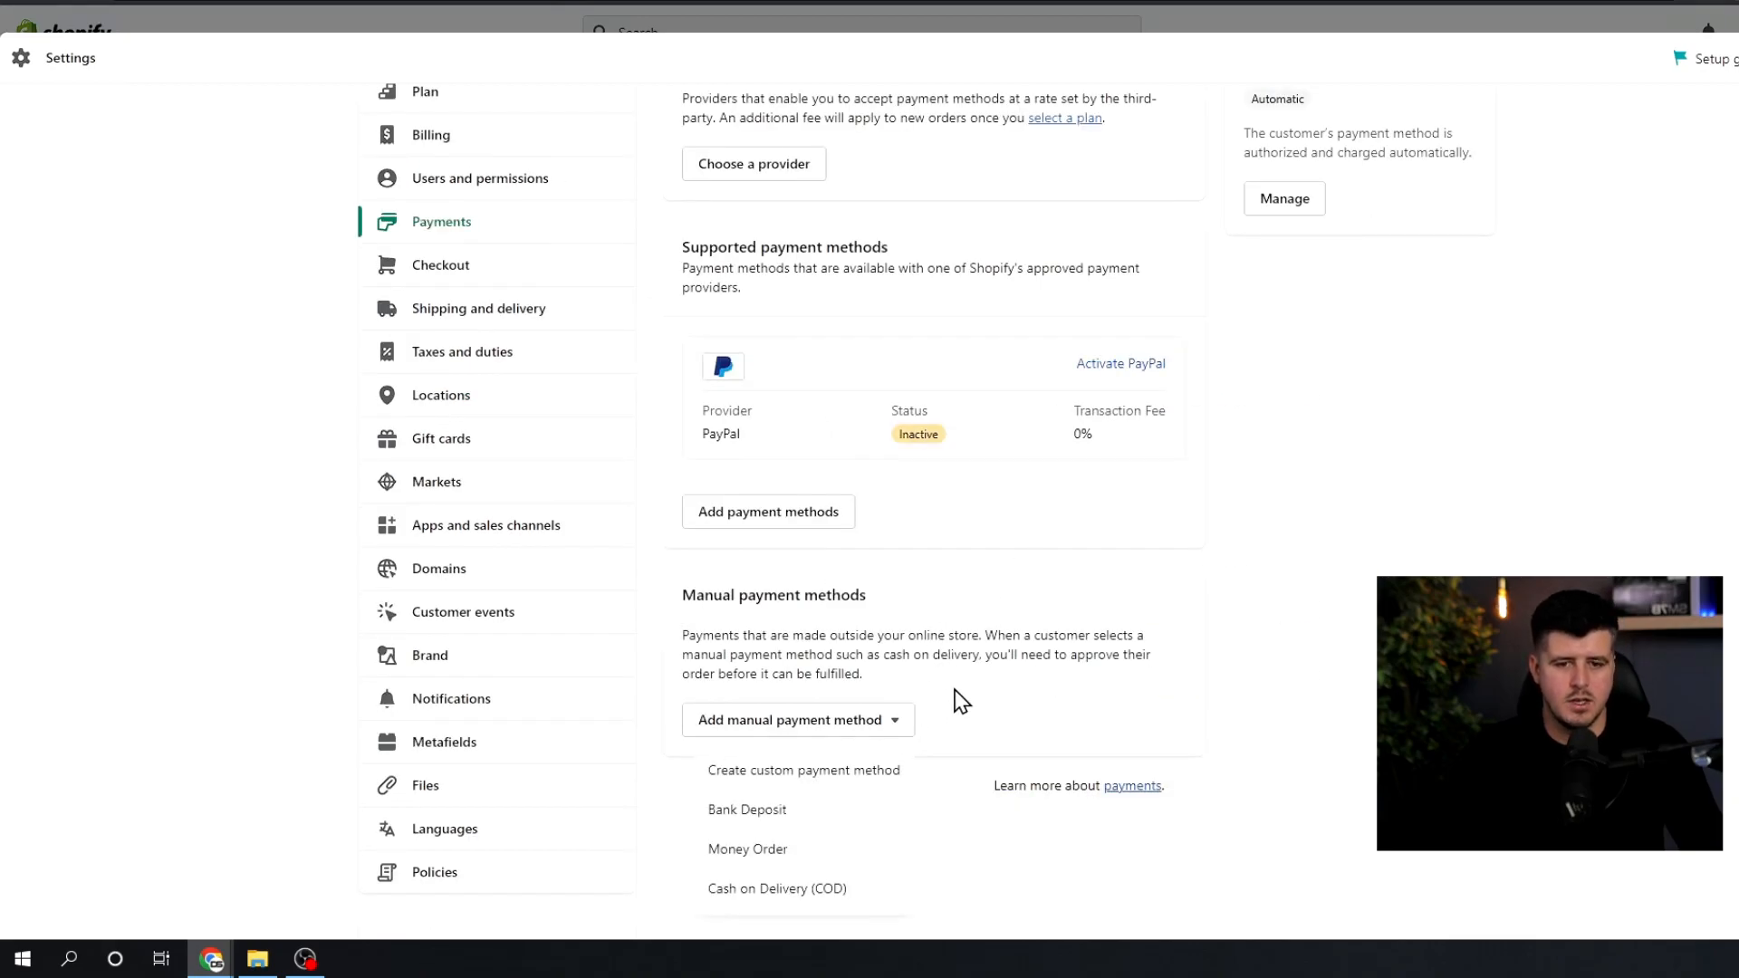
pyautogui.moveTo(722, 597); pyautogui.dragTo(860, 602)
pyautogui.click(842, 714)
pyautogui.click(778, 889)
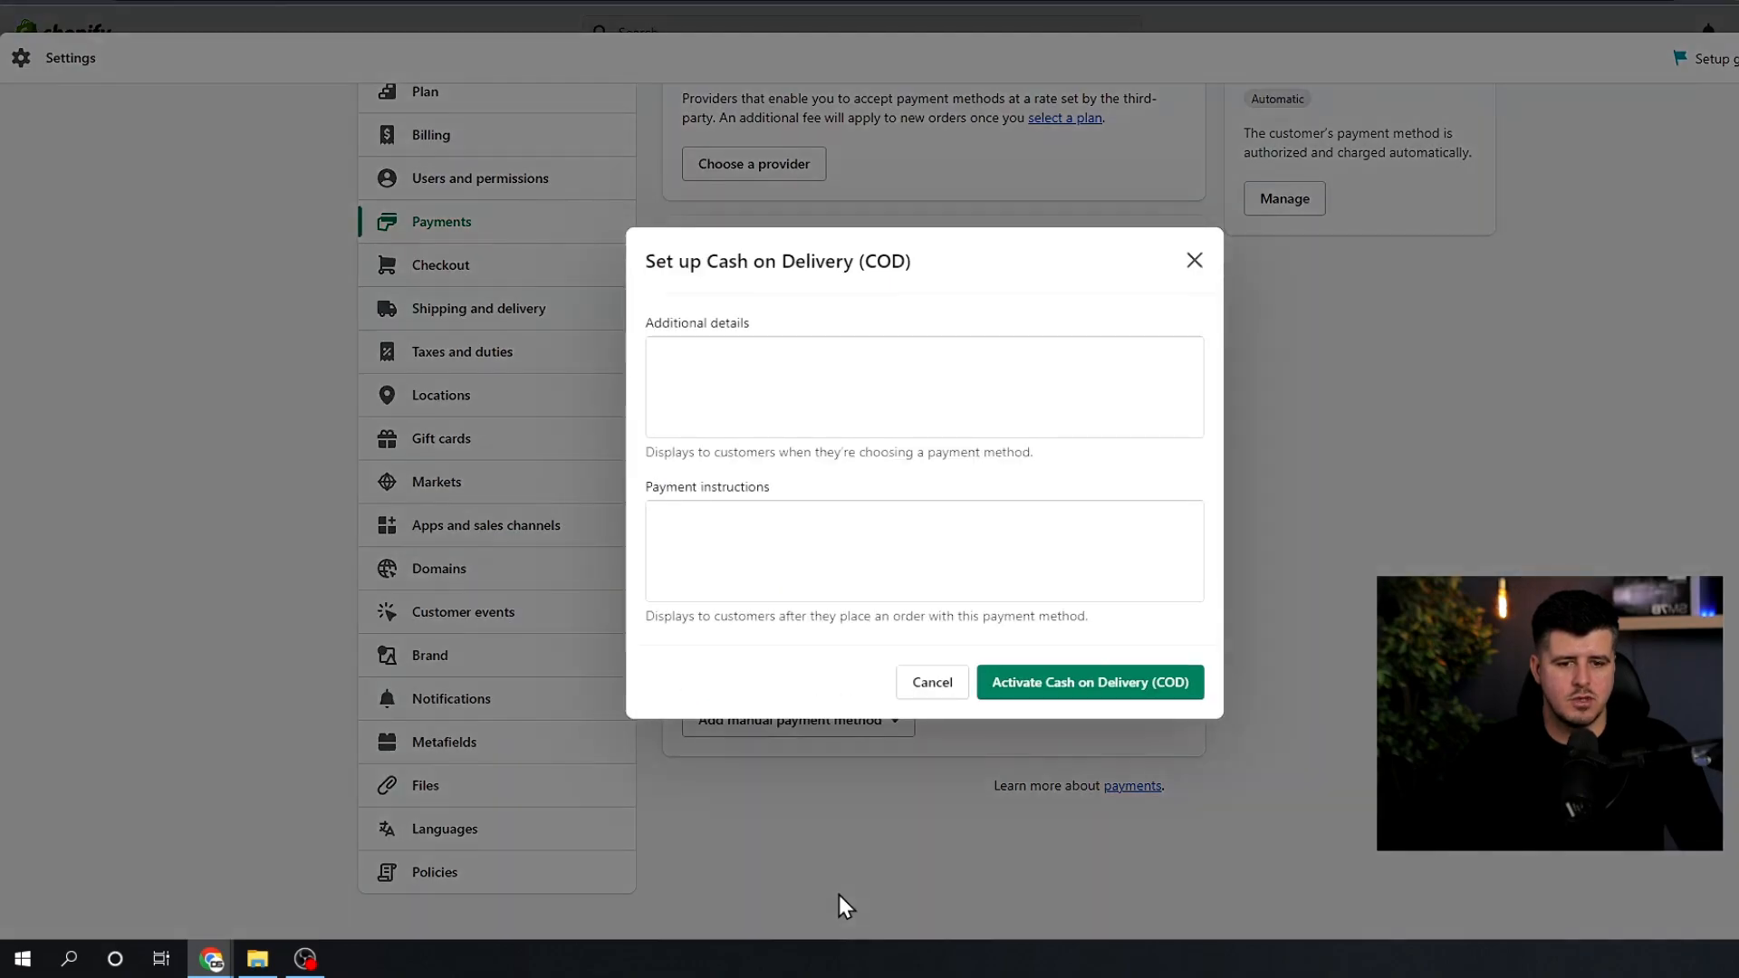
pyautogui.click(782, 398)
pyautogui.click(820, 530)
pyautogui.moveTo(667, 462); pyautogui.dragTo(1012, 476)
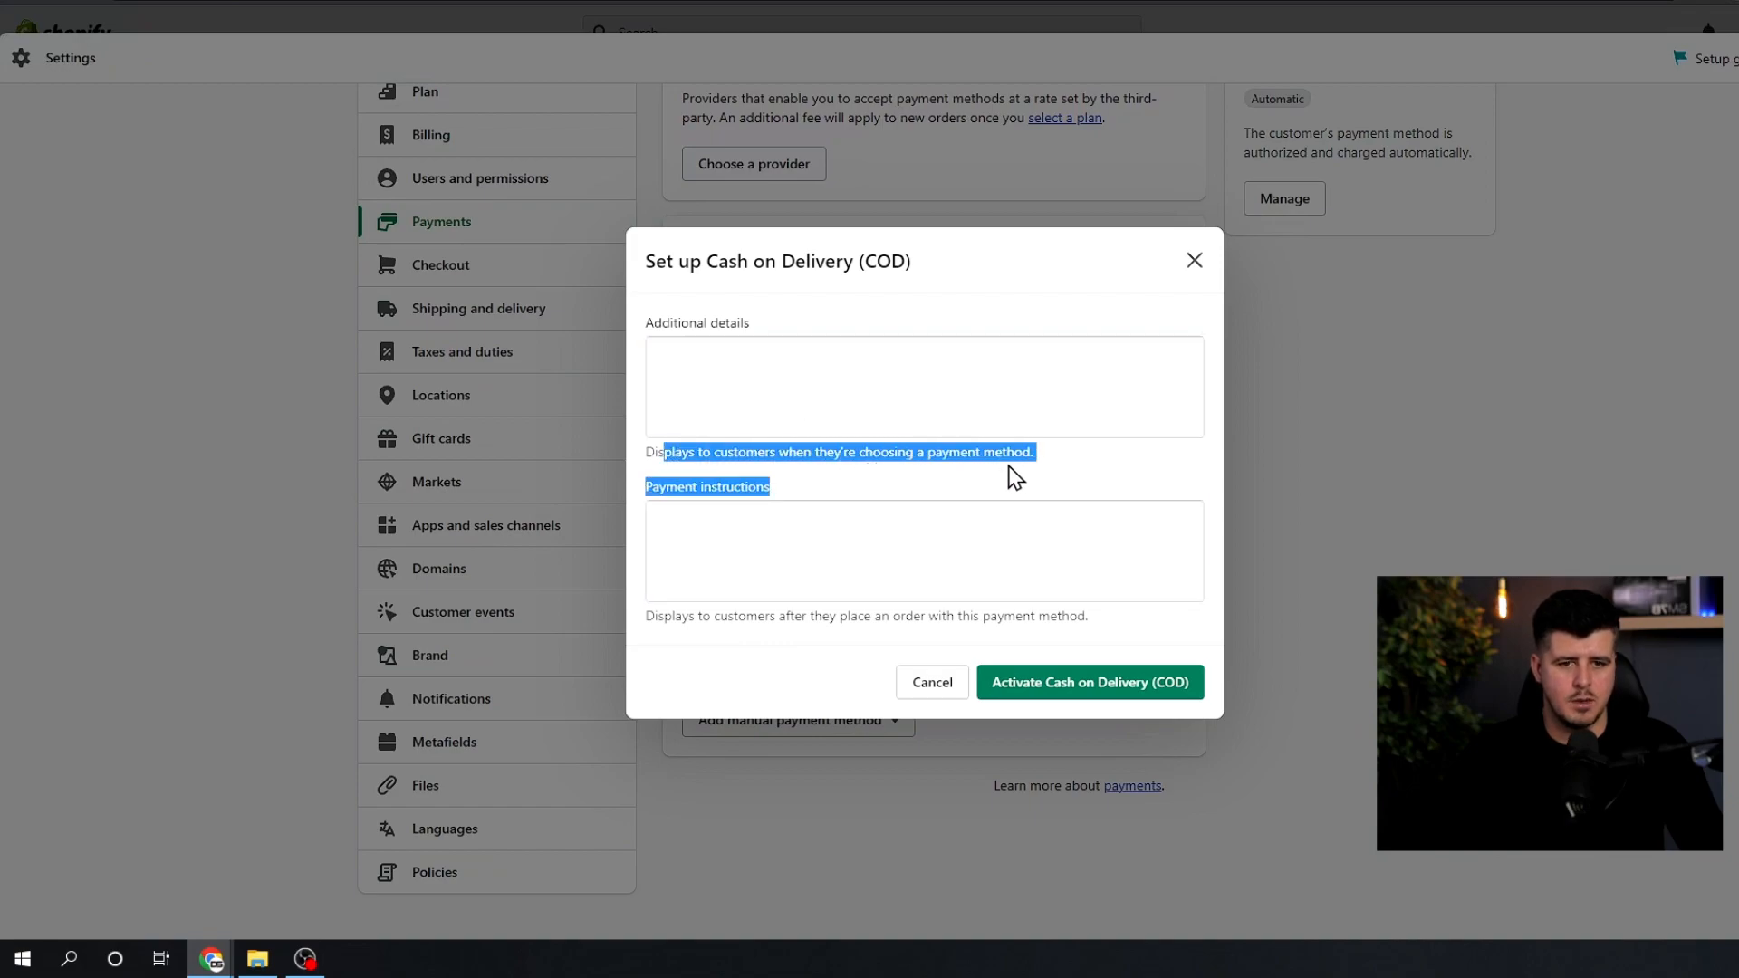
pyautogui.click(834, 394)
pyautogui.moveTo(678, 621); pyautogui.dragTo(646, 618)
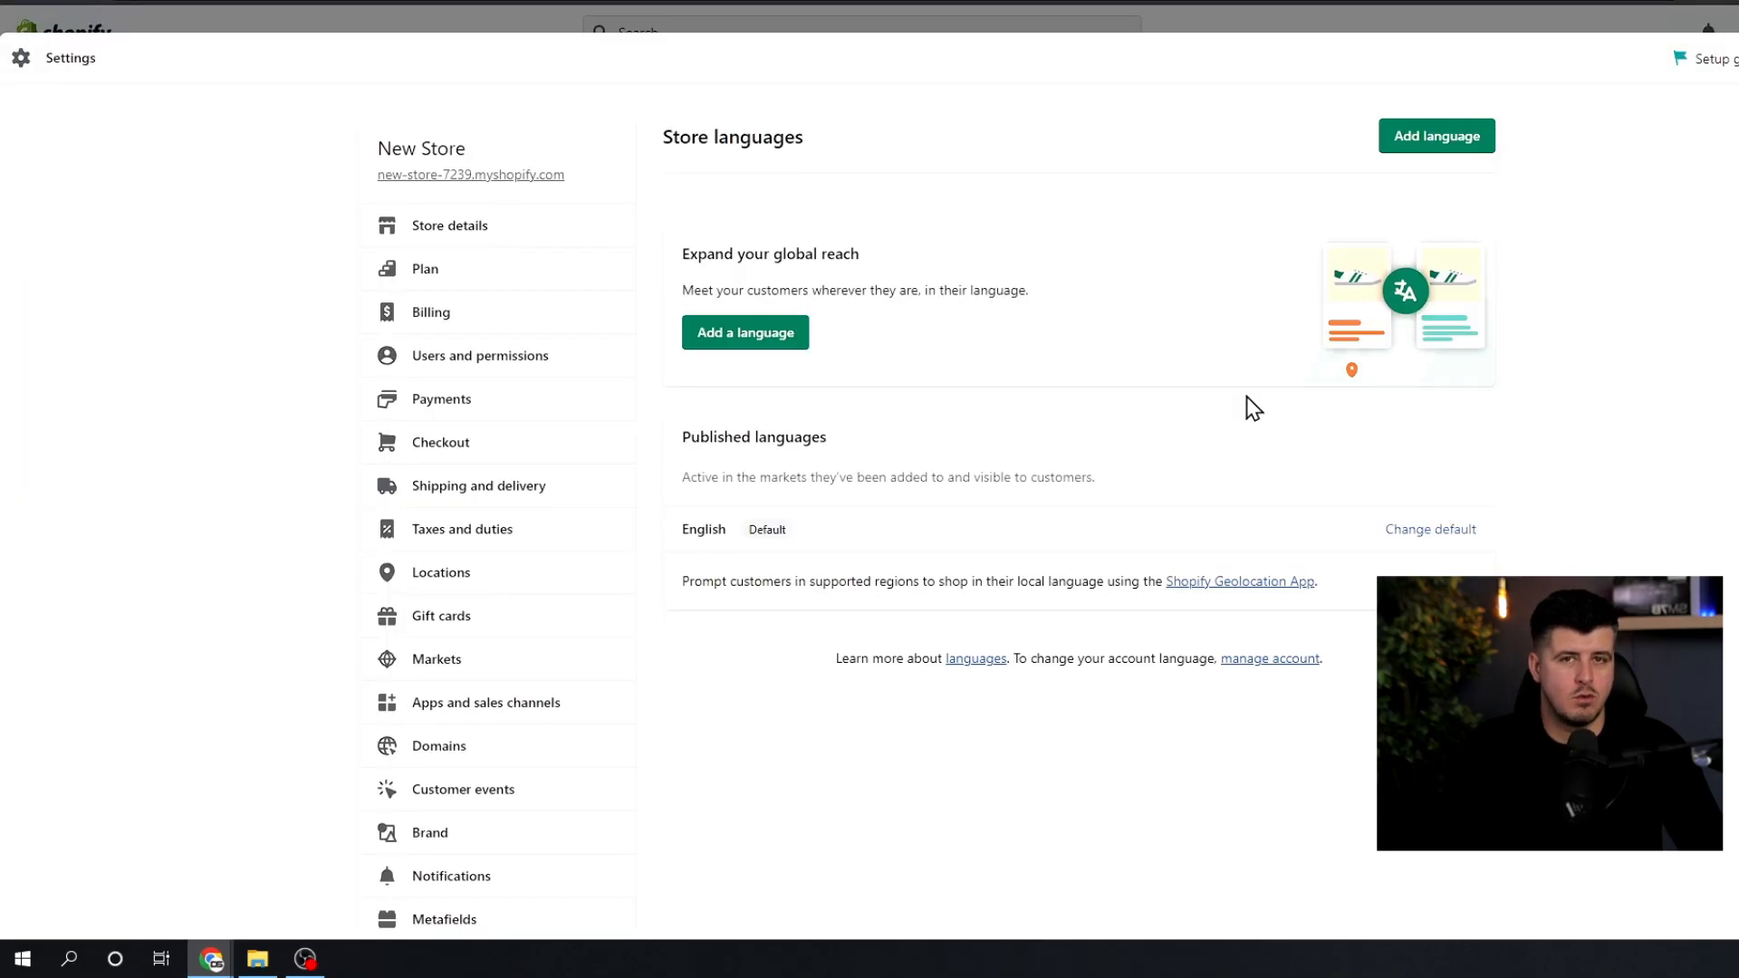
# Step: Review the store's published languages and open the option for changing the default language
pyautogui.scroll(-3, 605, 622)
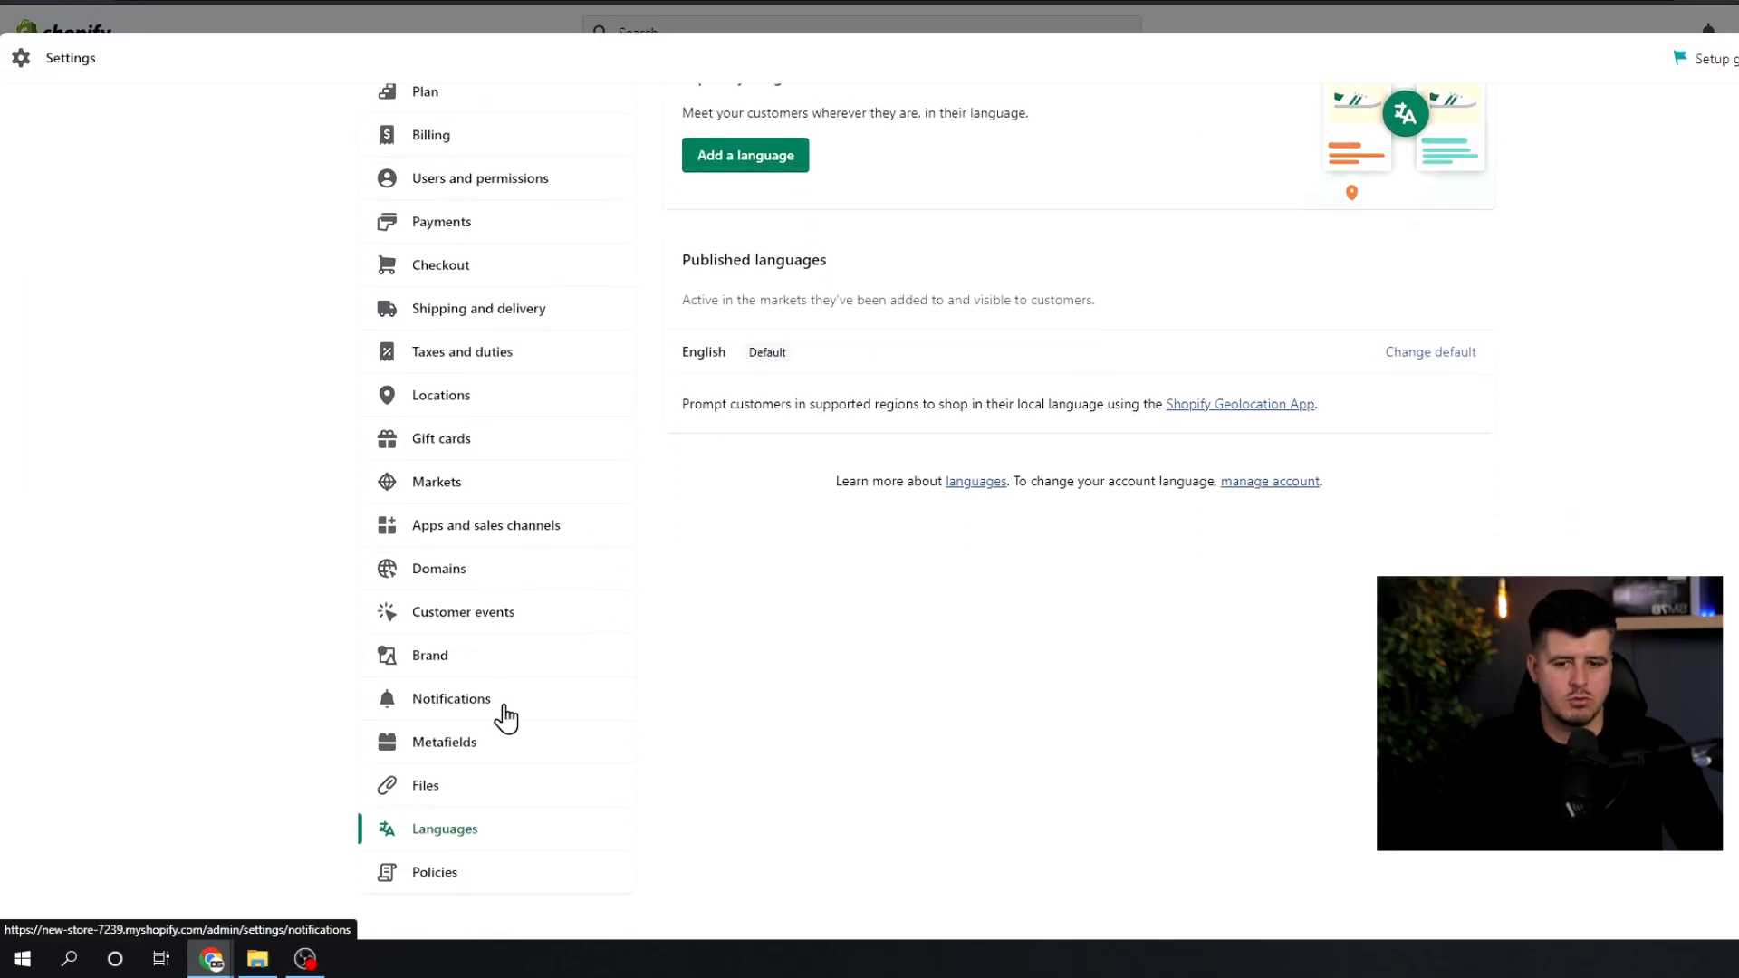
pyautogui.scroll(2, 803, 544)
pyautogui.scroll(1, 788, 548)
pyautogui.click(1431, 529)
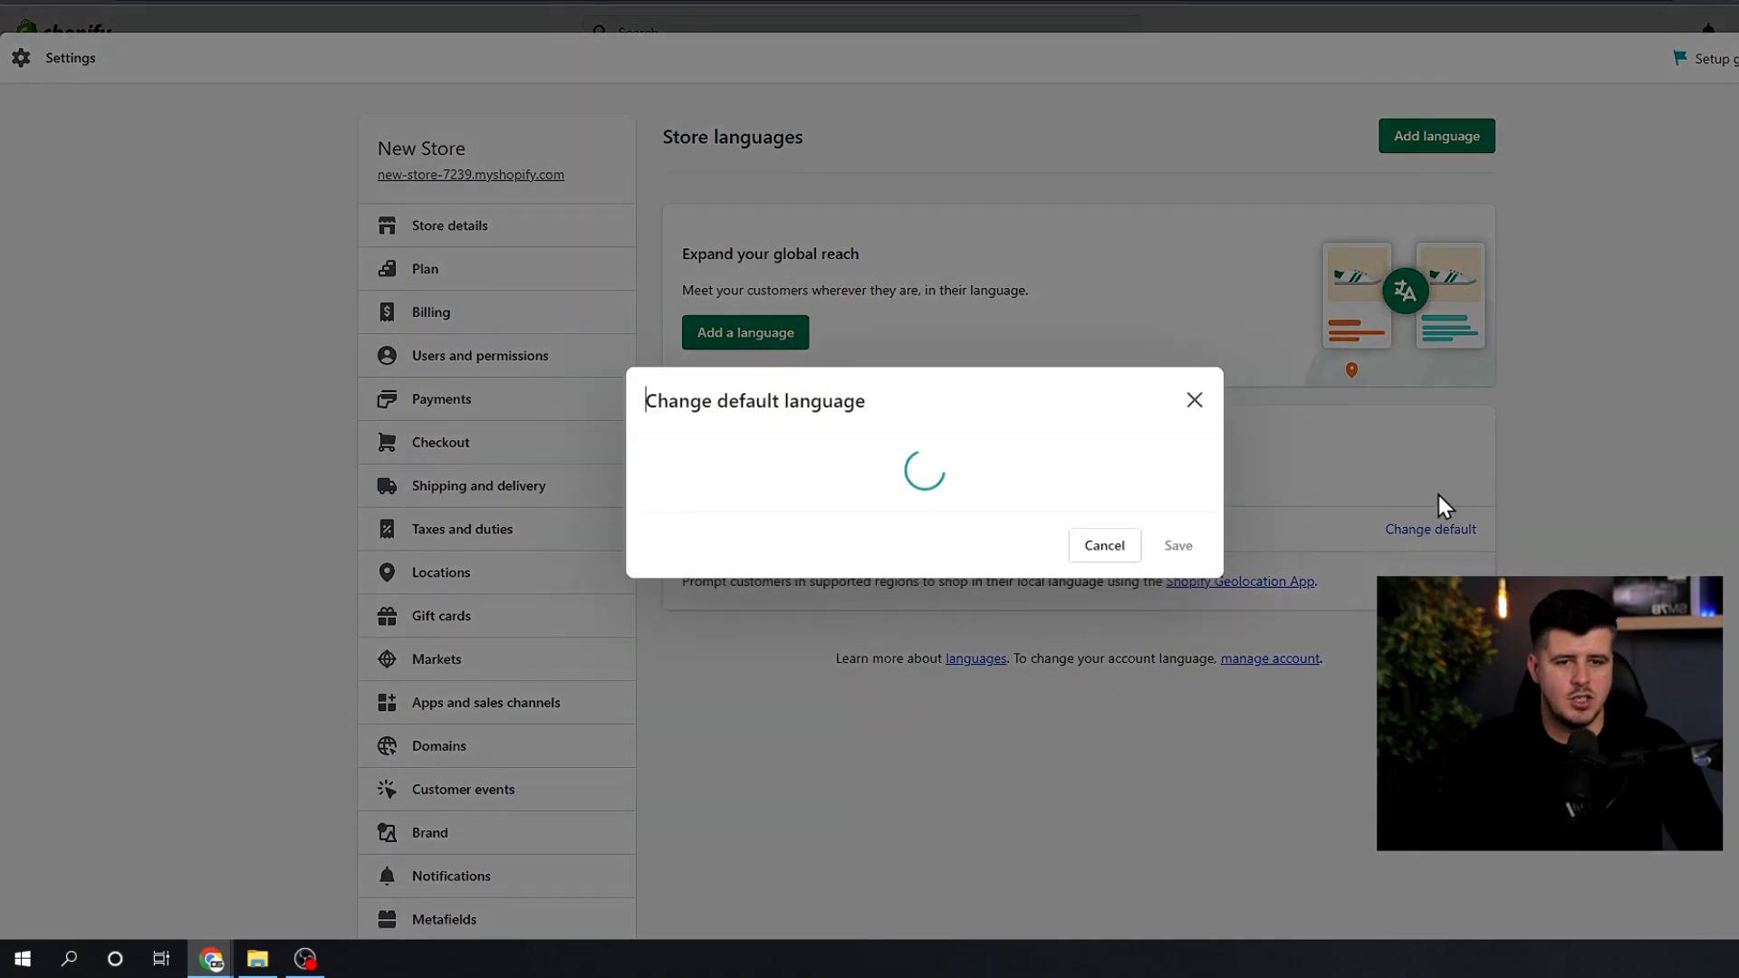
pyautogui.click(1034, 405)
pyautogui.scroll(-3, 932, 586)
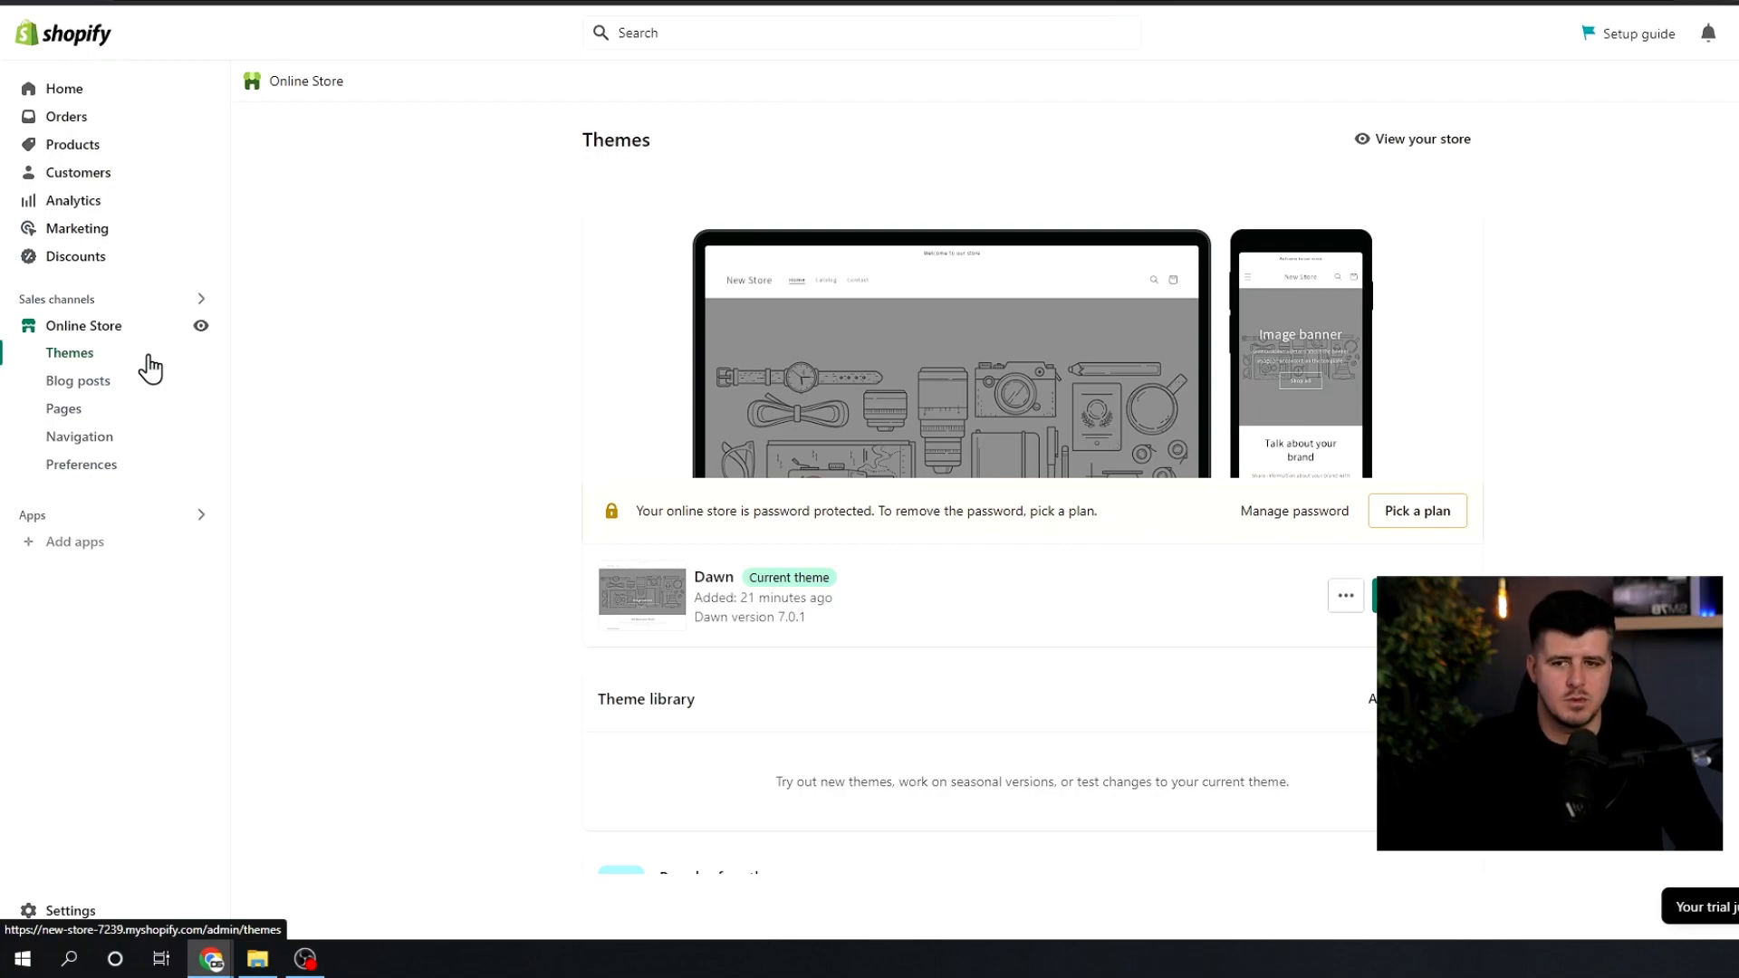
# Step: Examine the online store's current theme, the popular free themes and the option to visit the Theme Store
pyautogui.scroll(-2, 1184, 547)
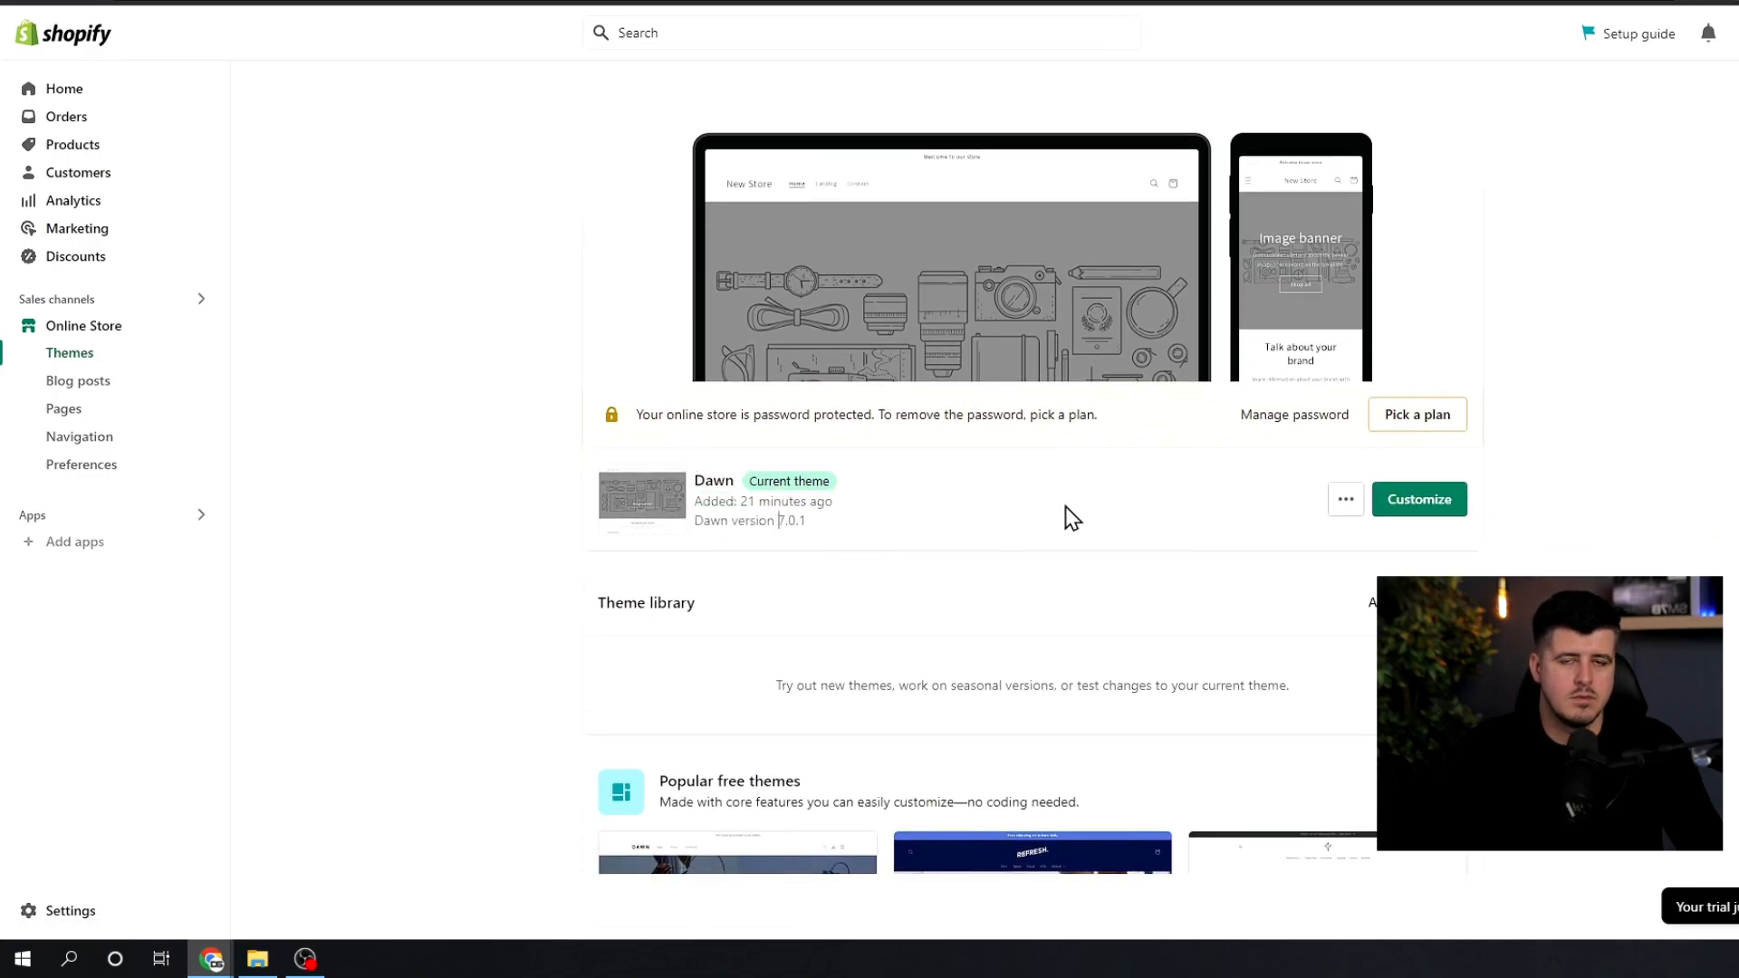
pyautogui.scroll(-6, 1065, 507)
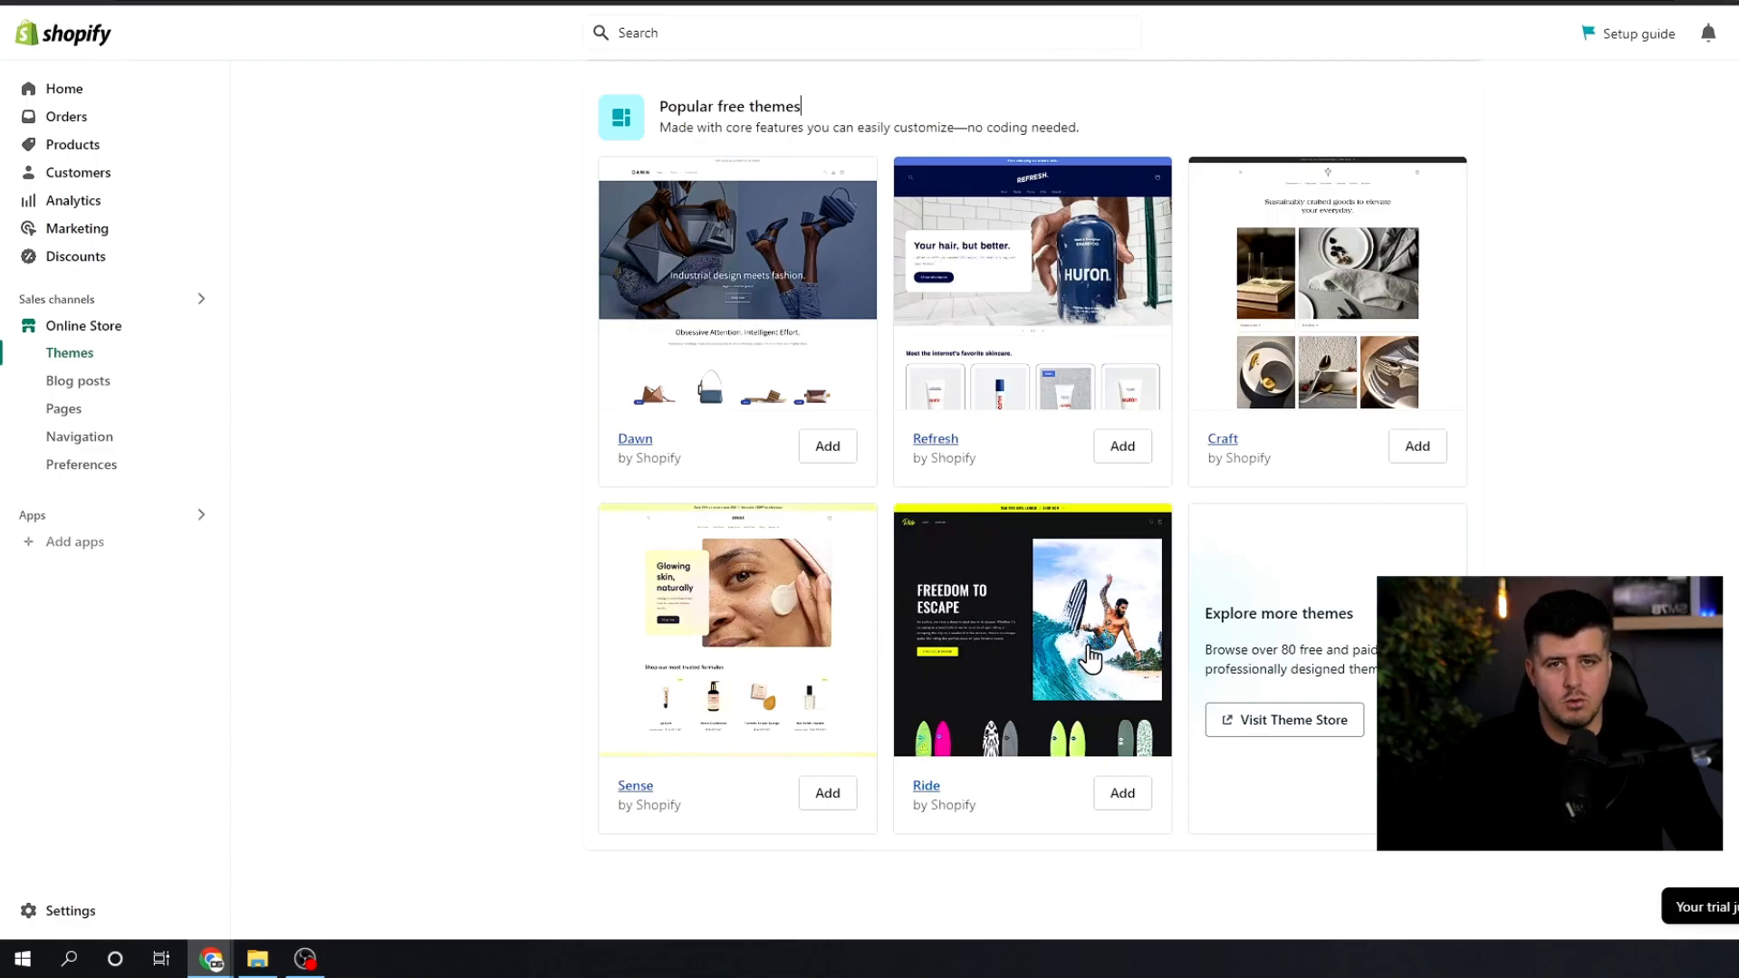
pyautogui.scroll(6, 1028, 648)
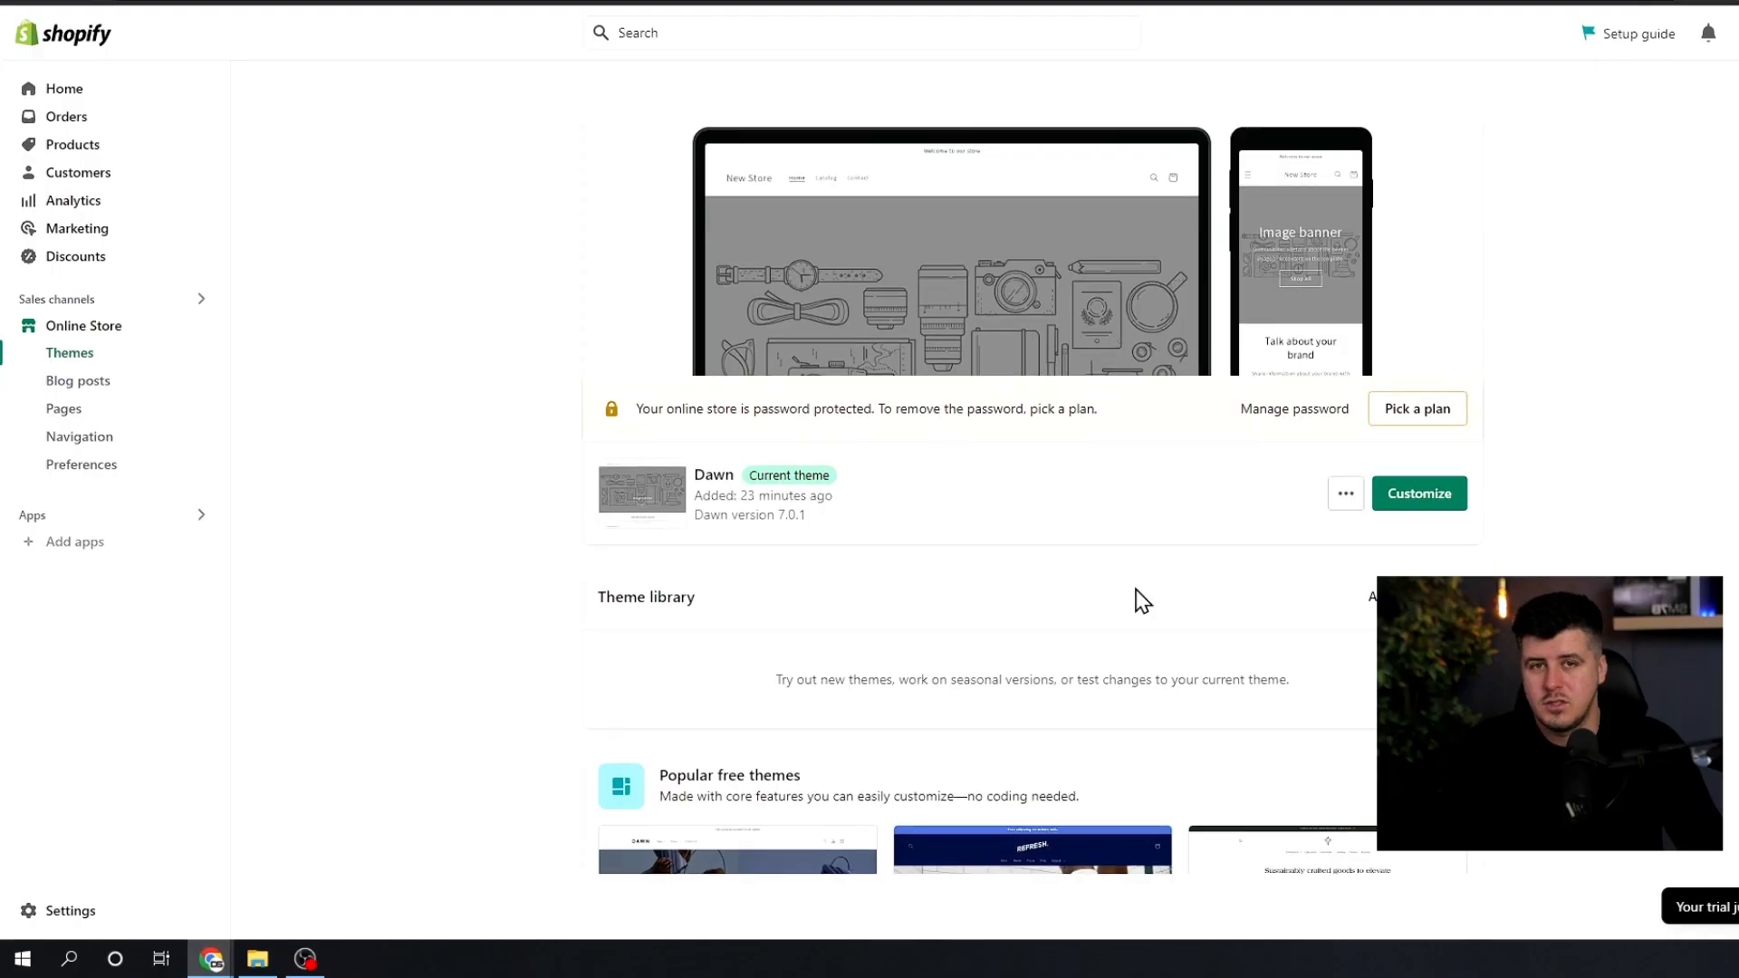
pyautogui.scroll(-4, 1134, 601)
pyautogui.scroll(2, 1211, 555)
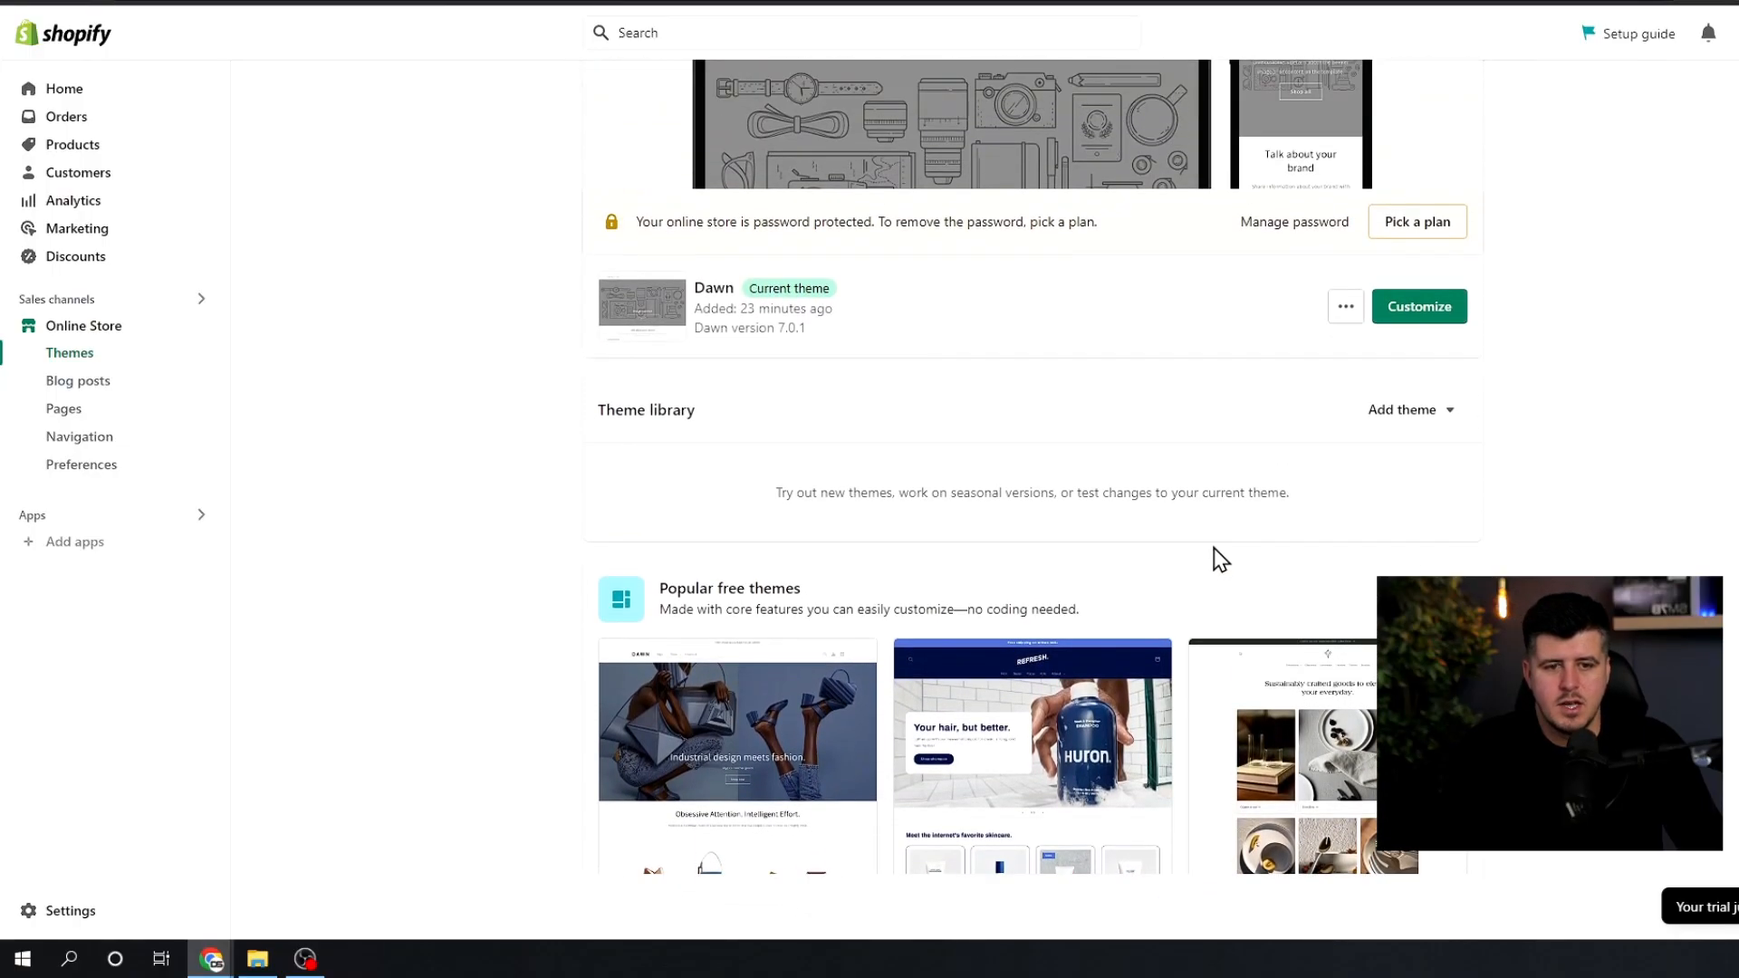
pyautogui.scroll(-6, 1218, 571)
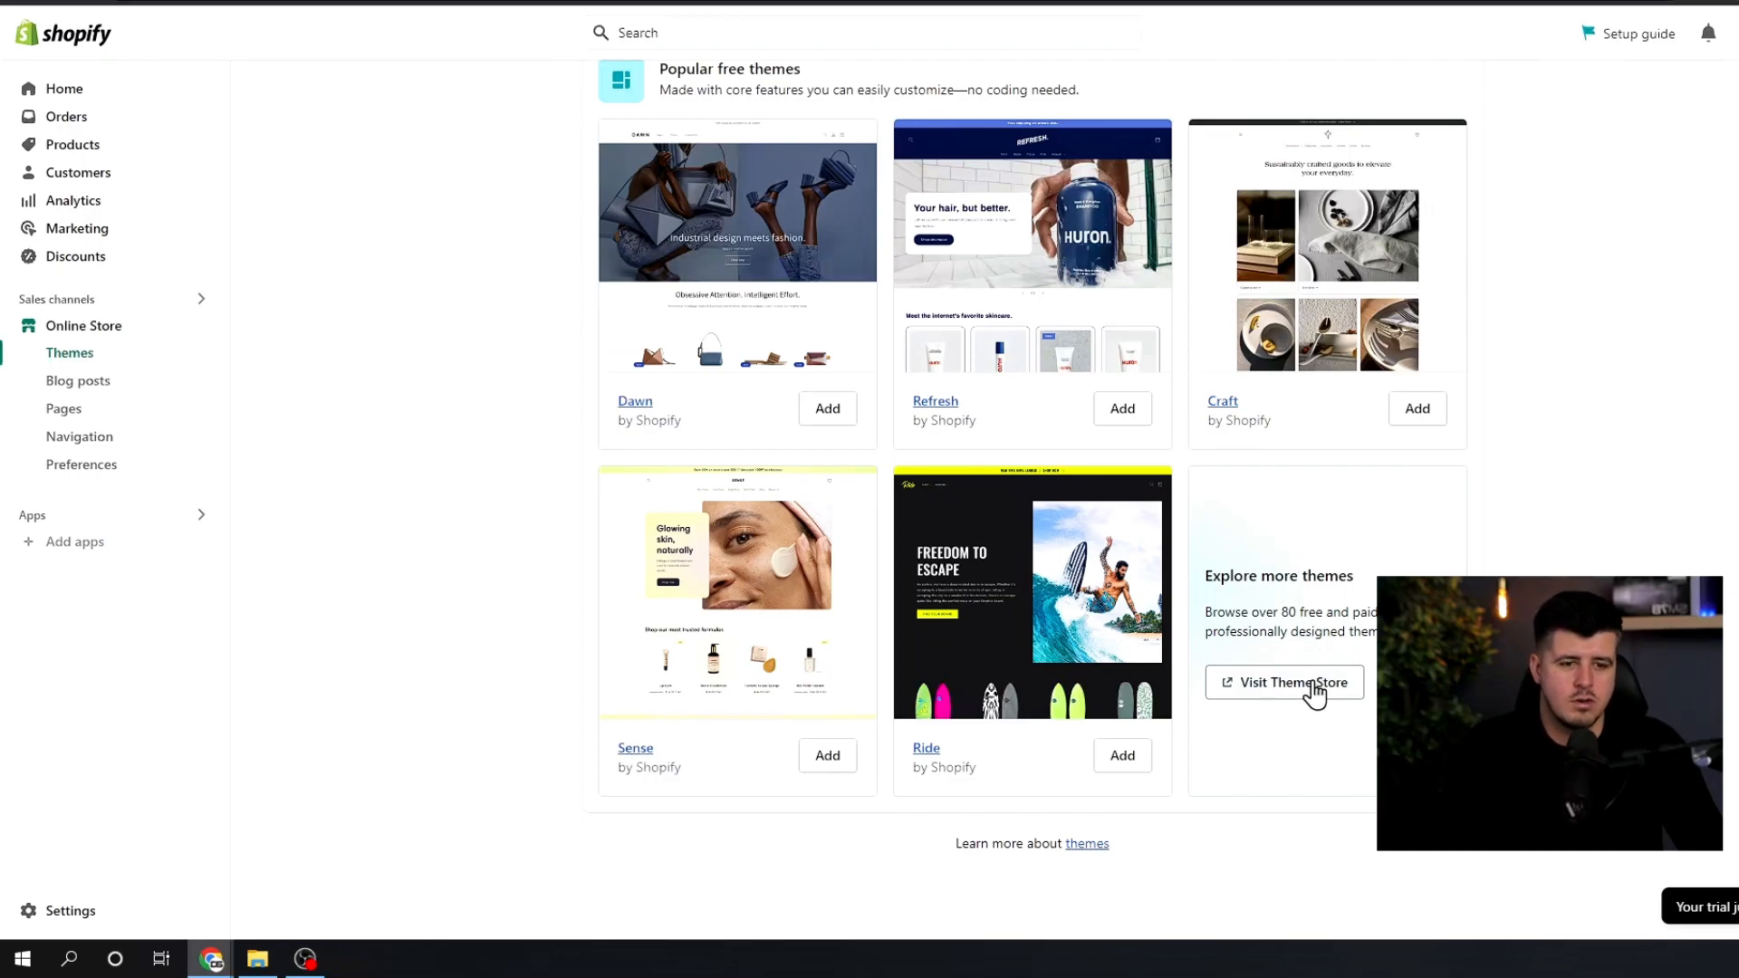
pyautogui.scroll(3, 1314, 693)
pyautogui.scroll(-3, 1315, 692)
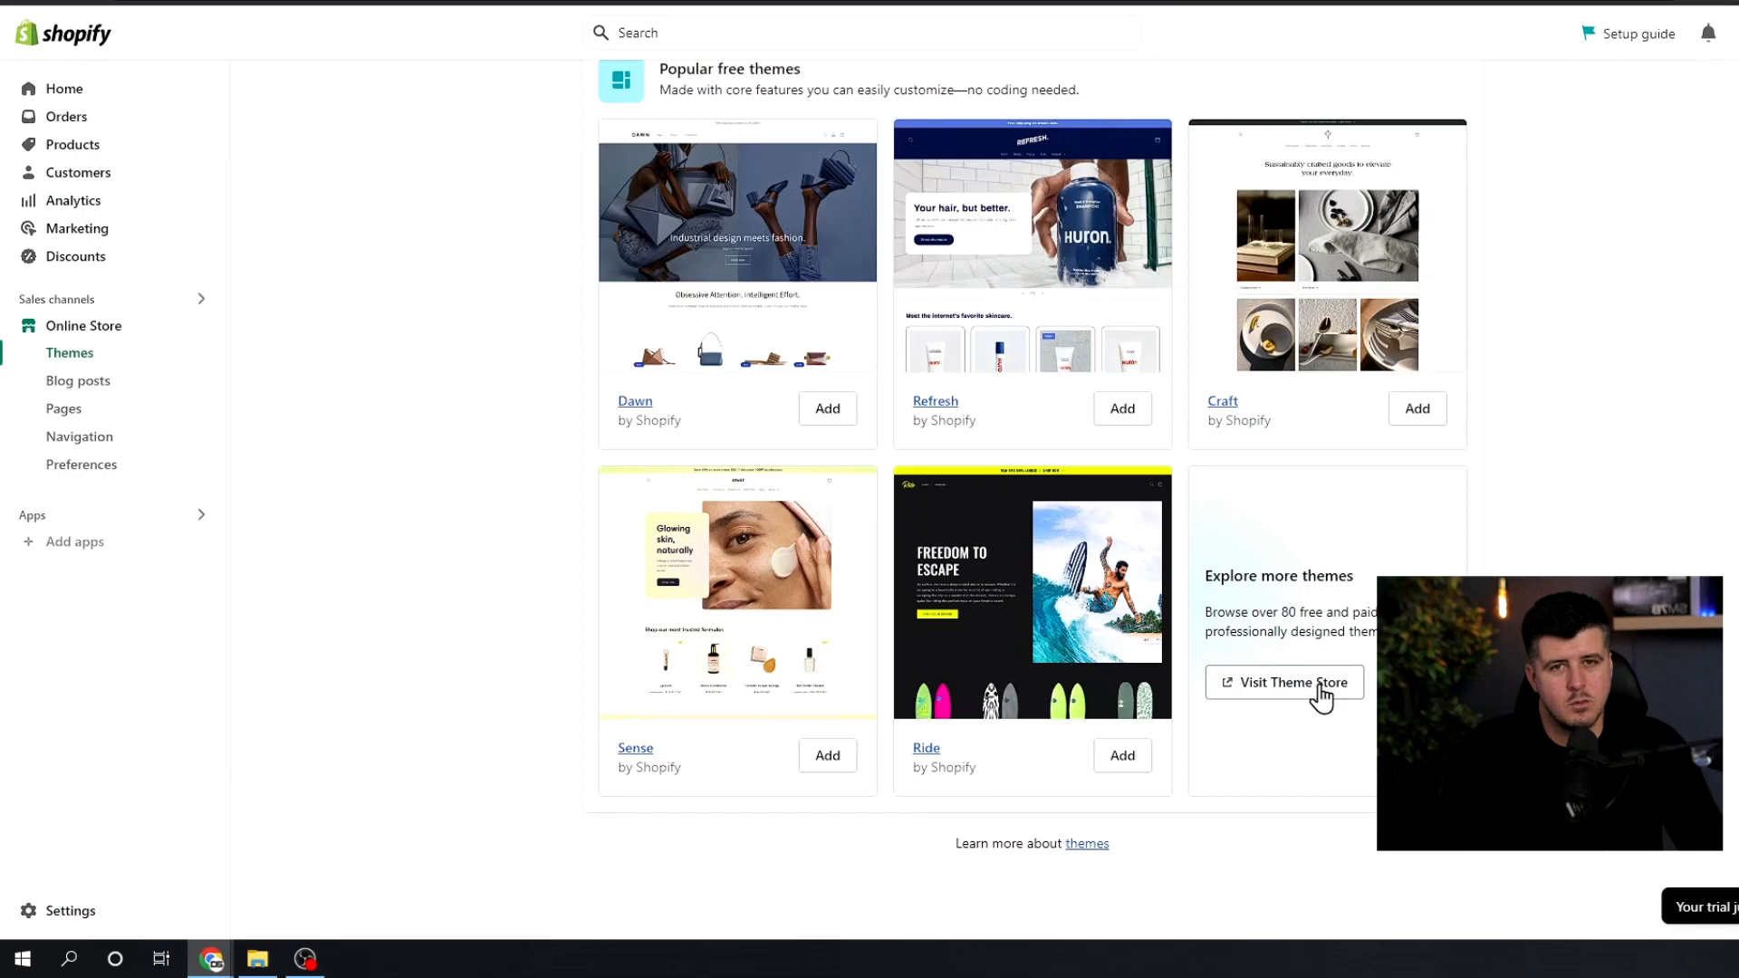
pyautogui.scroll(6, 1316, 707)
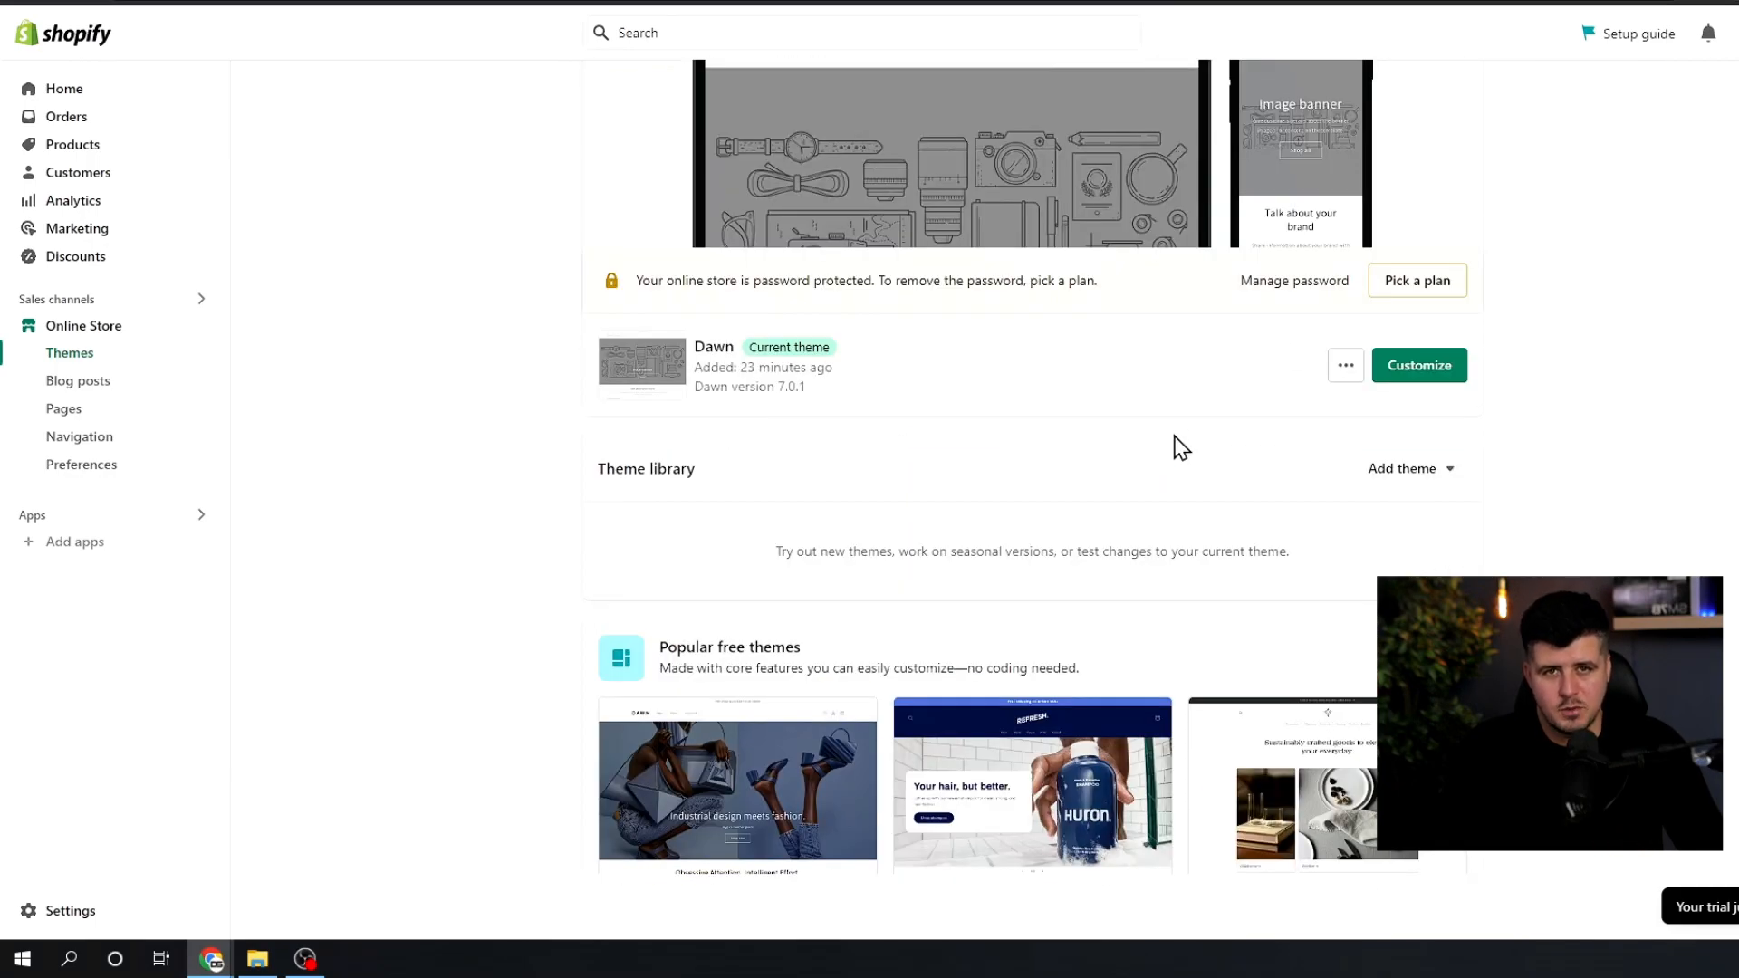
# Step: Review the theme library and its options for adding a theme, such as uploading a zip file
pyautogui.scroll(-1, 1392, 437)
pyautogui.moveTo(623, 372); pyautogui.dragTo(788, 372)
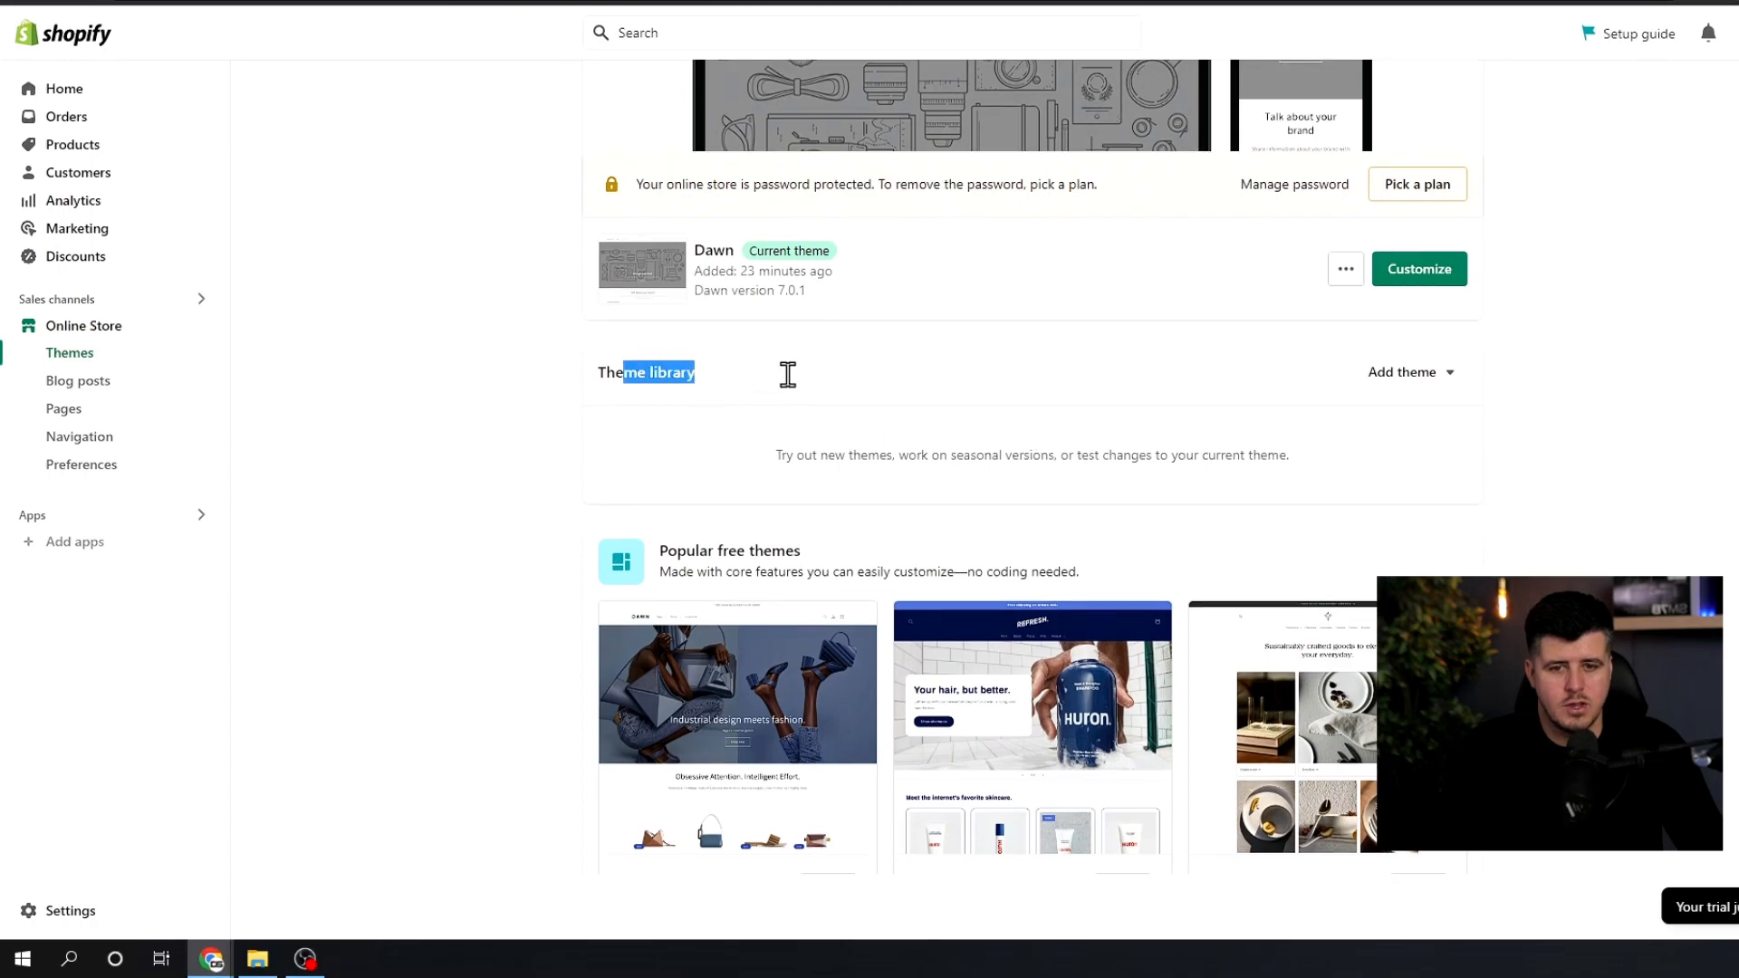
pyautogui.click(1419, 387)
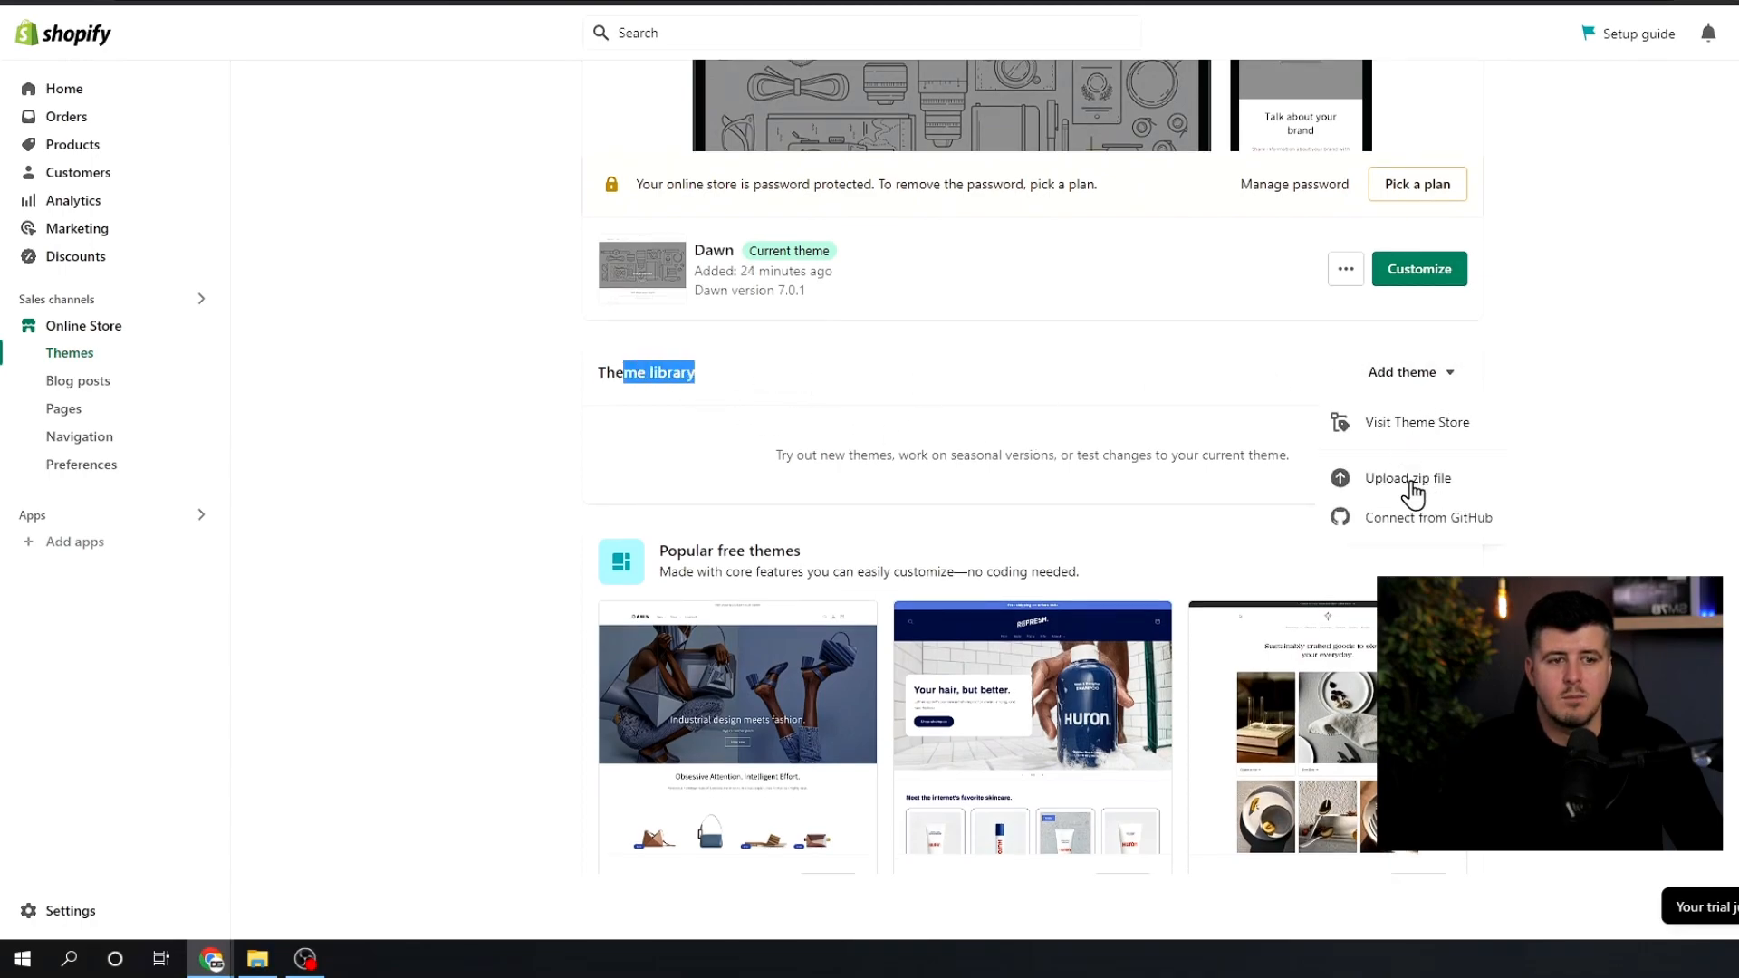
pyautogui.click(1204, 388)
pyautogui.scroll(2, 1262, 436)
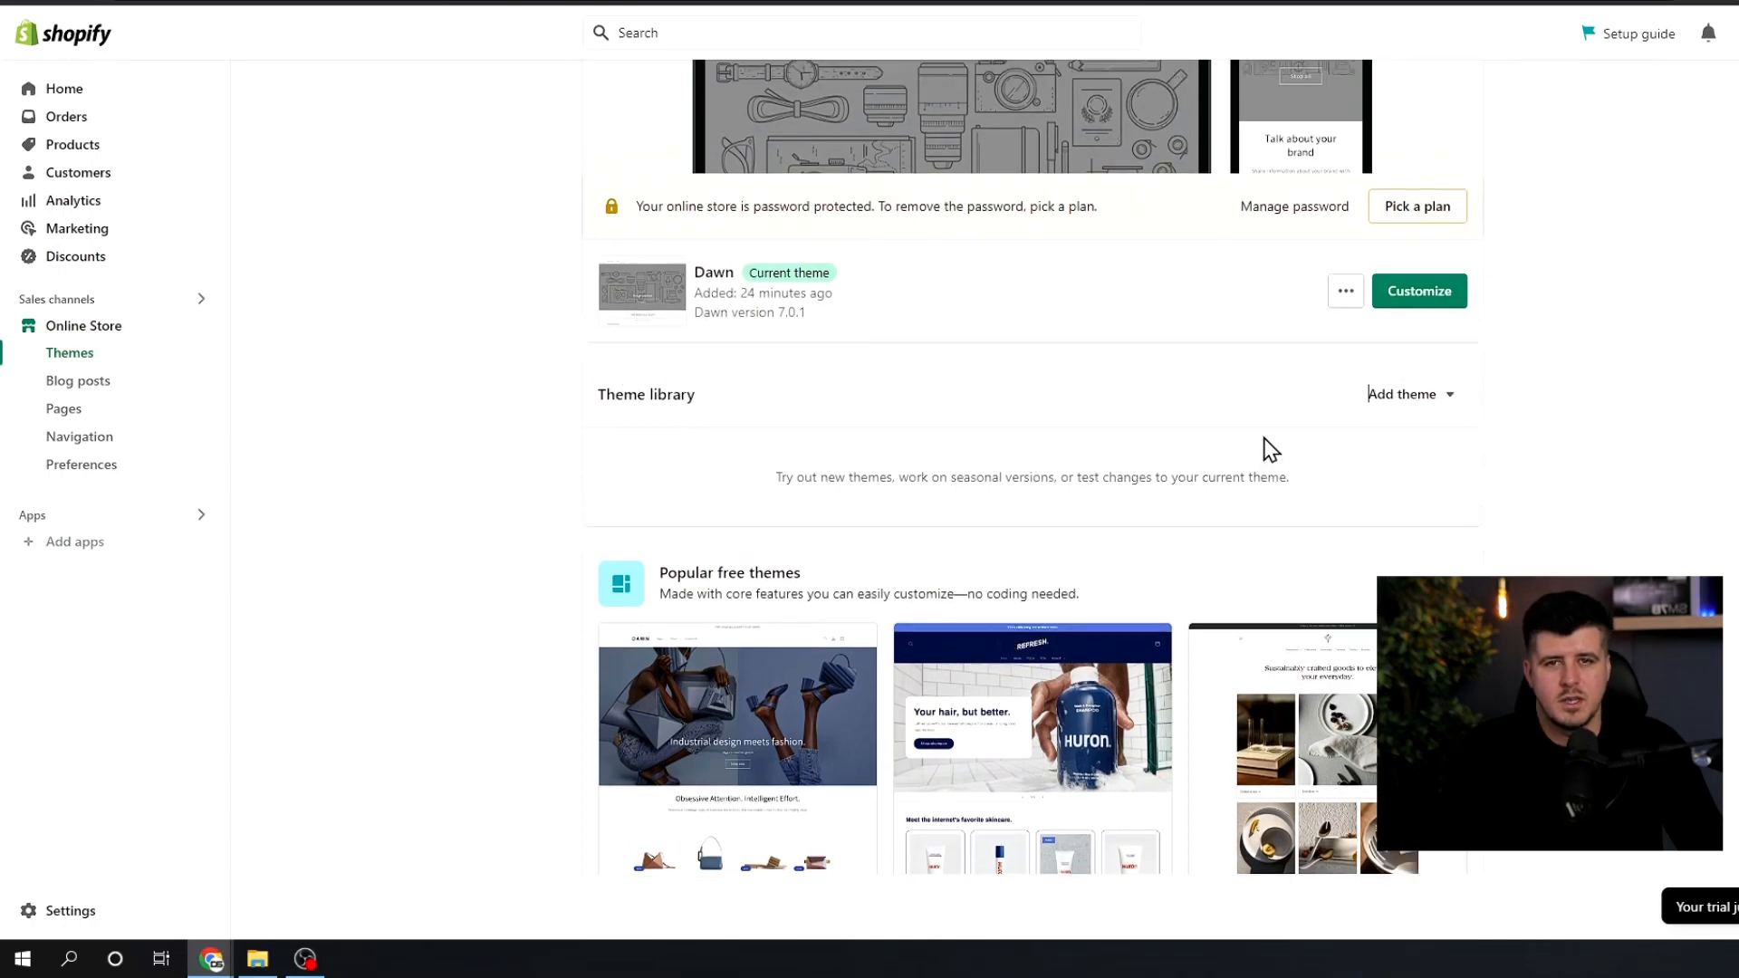
pyautogui.moveTo(617, 579); pyautogui.dragTo(1211, 583)
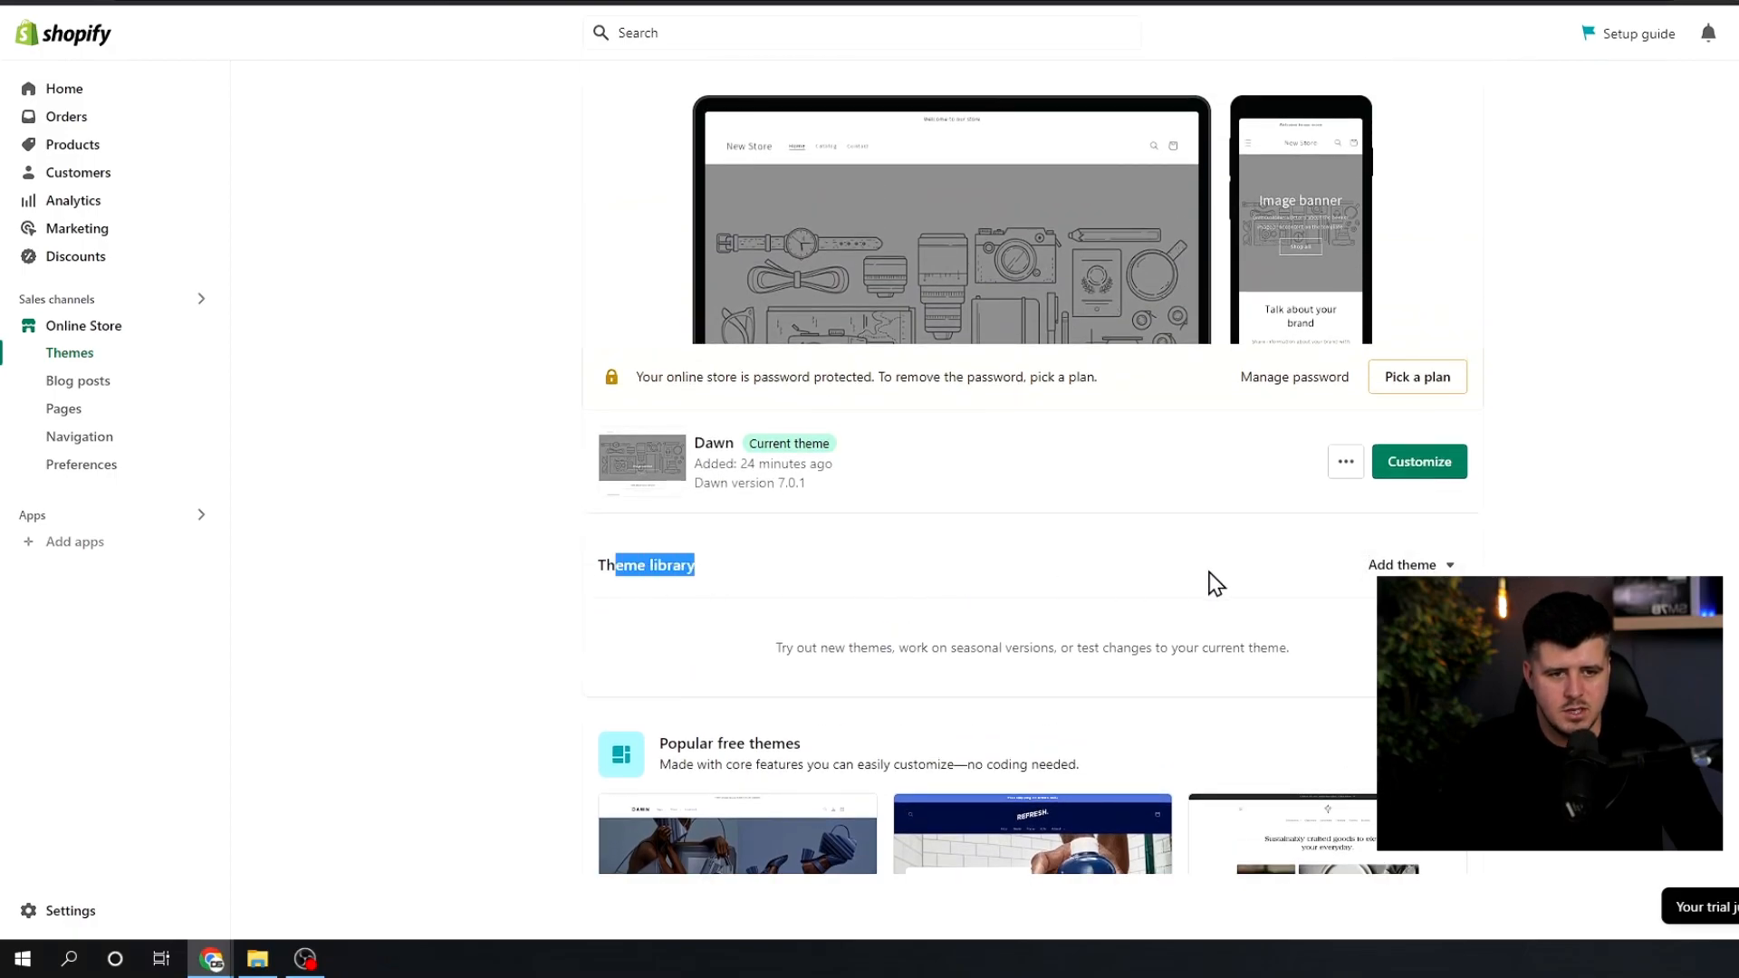
# Step: Open the Dawn theme for customization and view the pages that can be edited, staying on the home page
pyautogui.click(1439, 476)
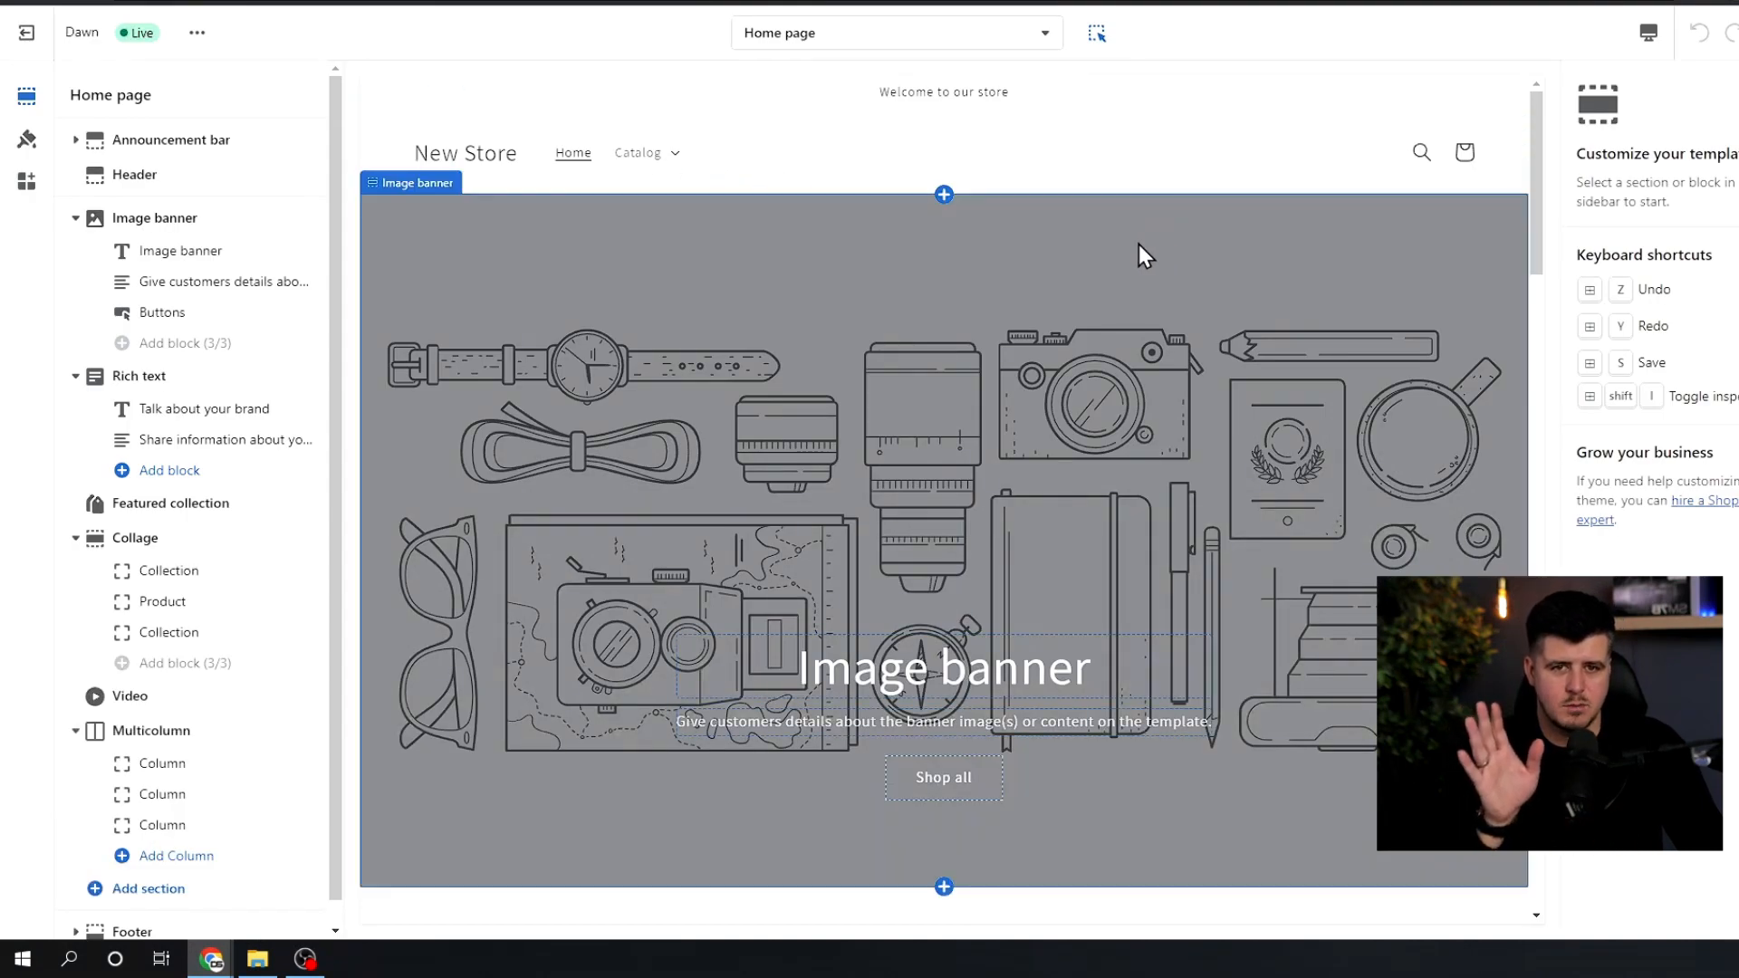
pyautogui.click(1041, 36)
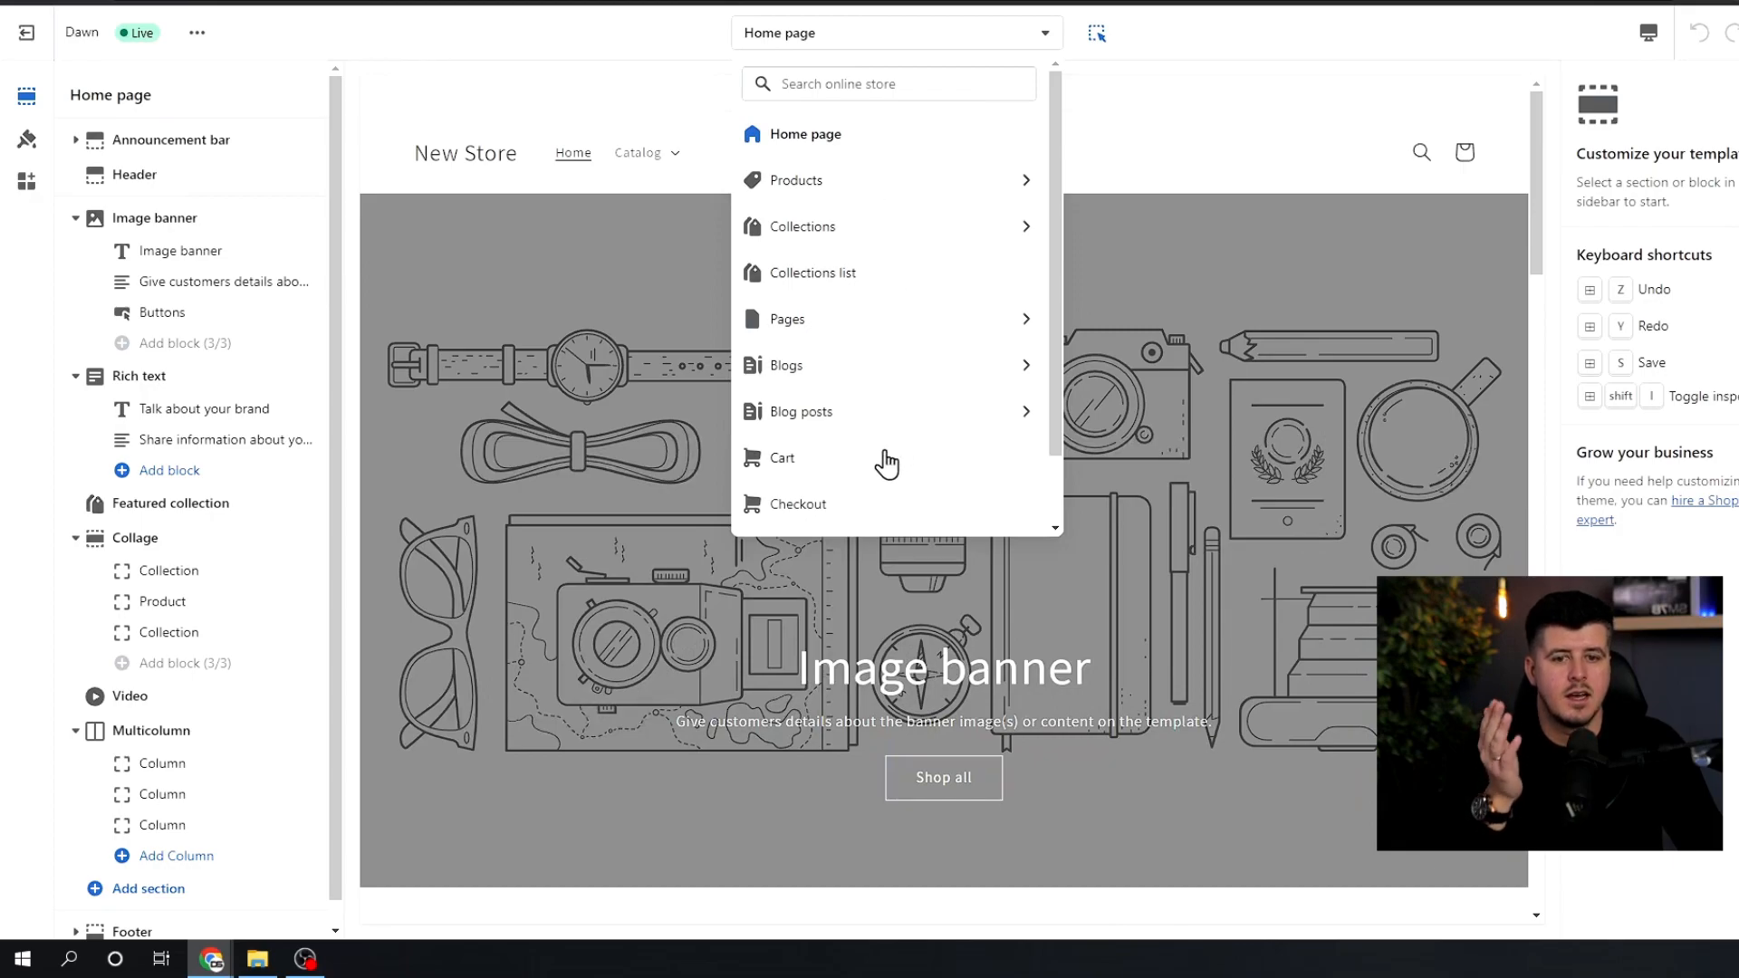
pyautogui.click(1089, 441)
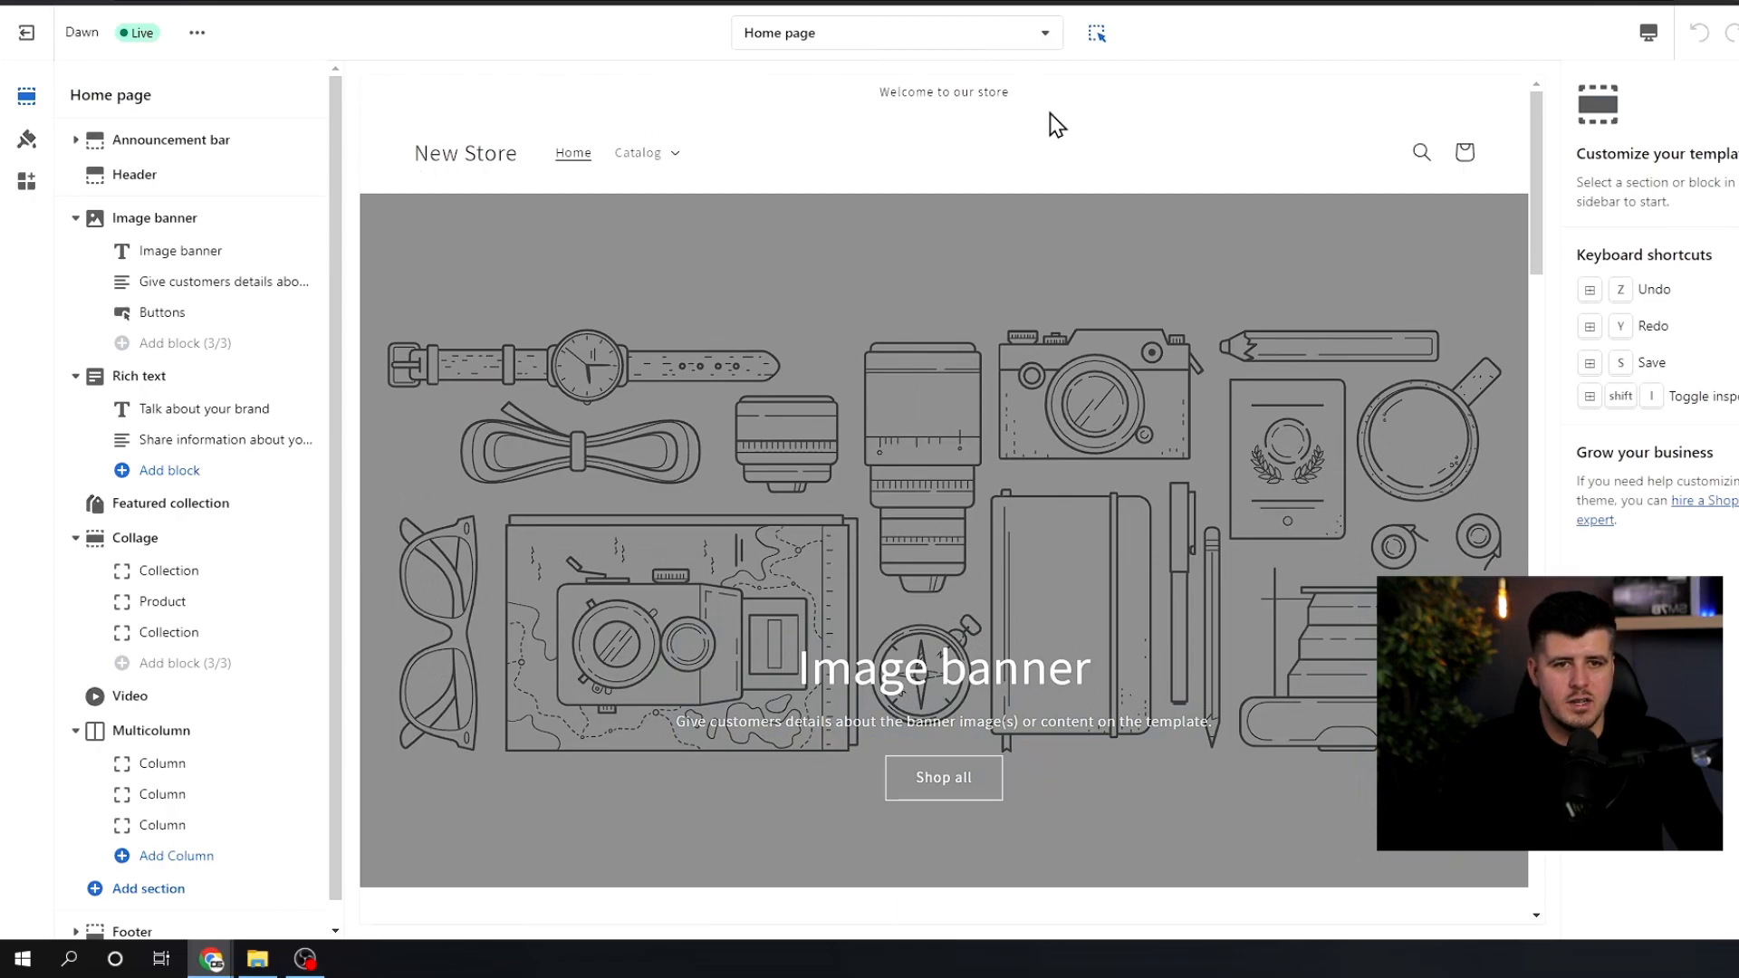
# Step: Expand the announcement bar section, then open the header settings and look through the logo image and desktop logo position options
pyautogui.click(186, 143)
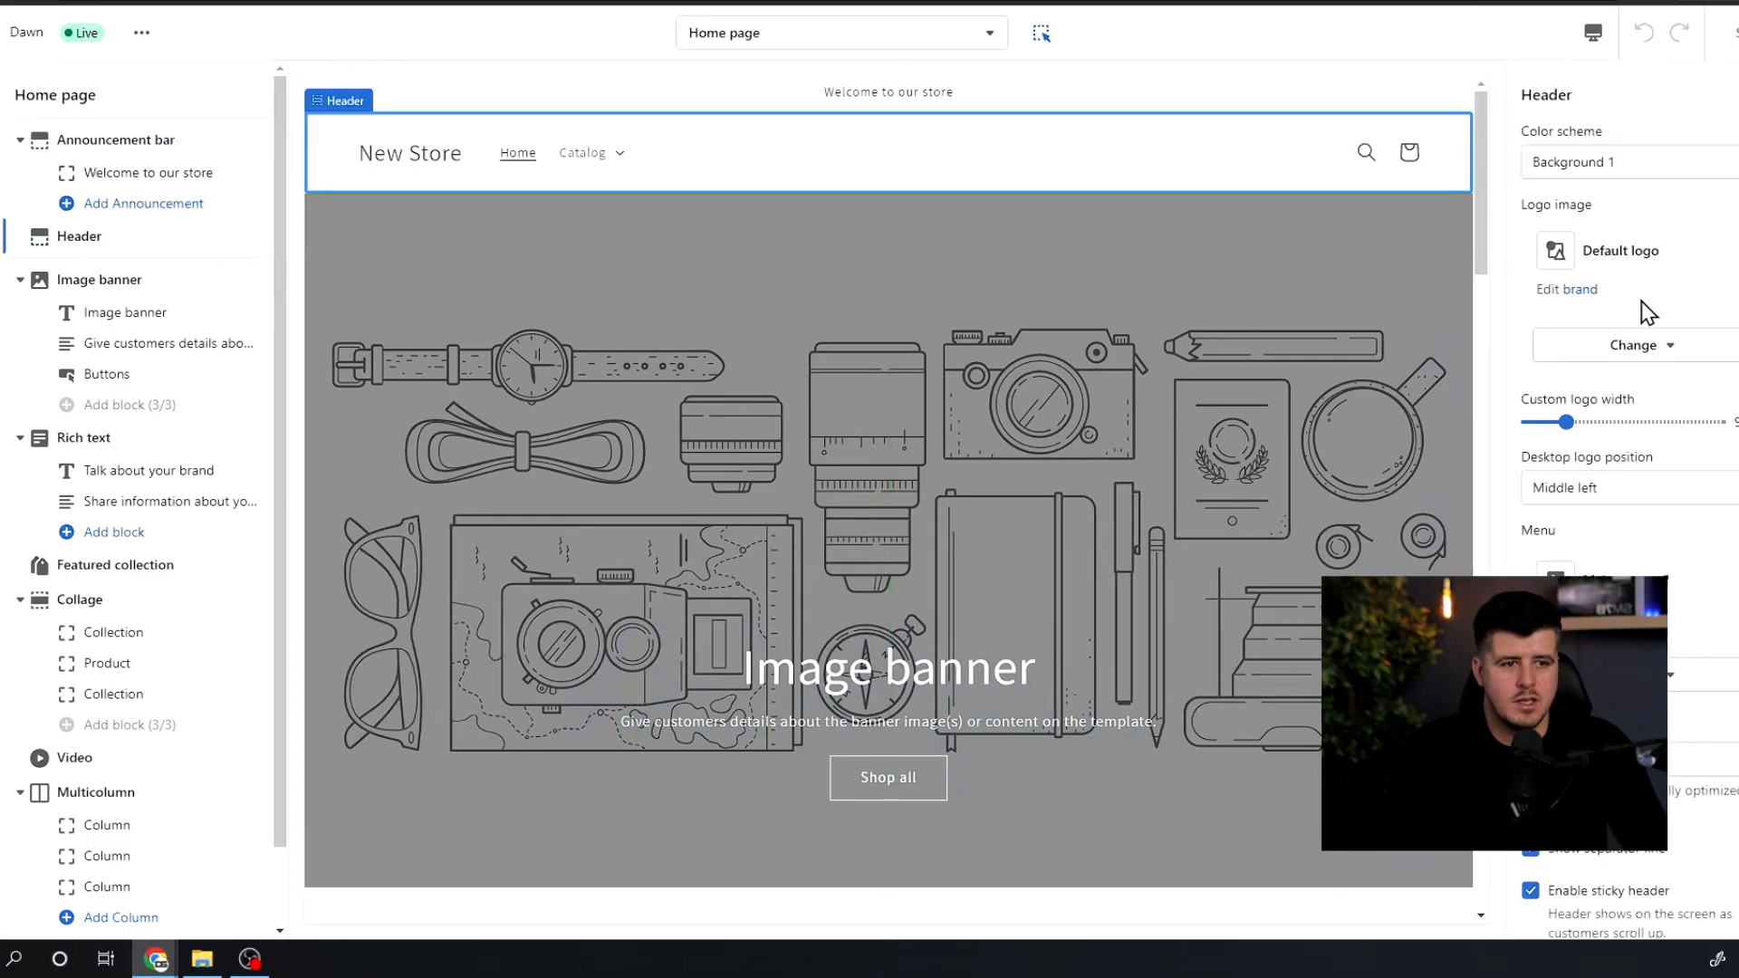
pyautogui.click(1650, 357)
pyautogui.click(1732, 393)
pyautogui.scroll(-2, 1644, 362)
pyautogui.click(1619, 304)
pyautogui.click(1626, 301)
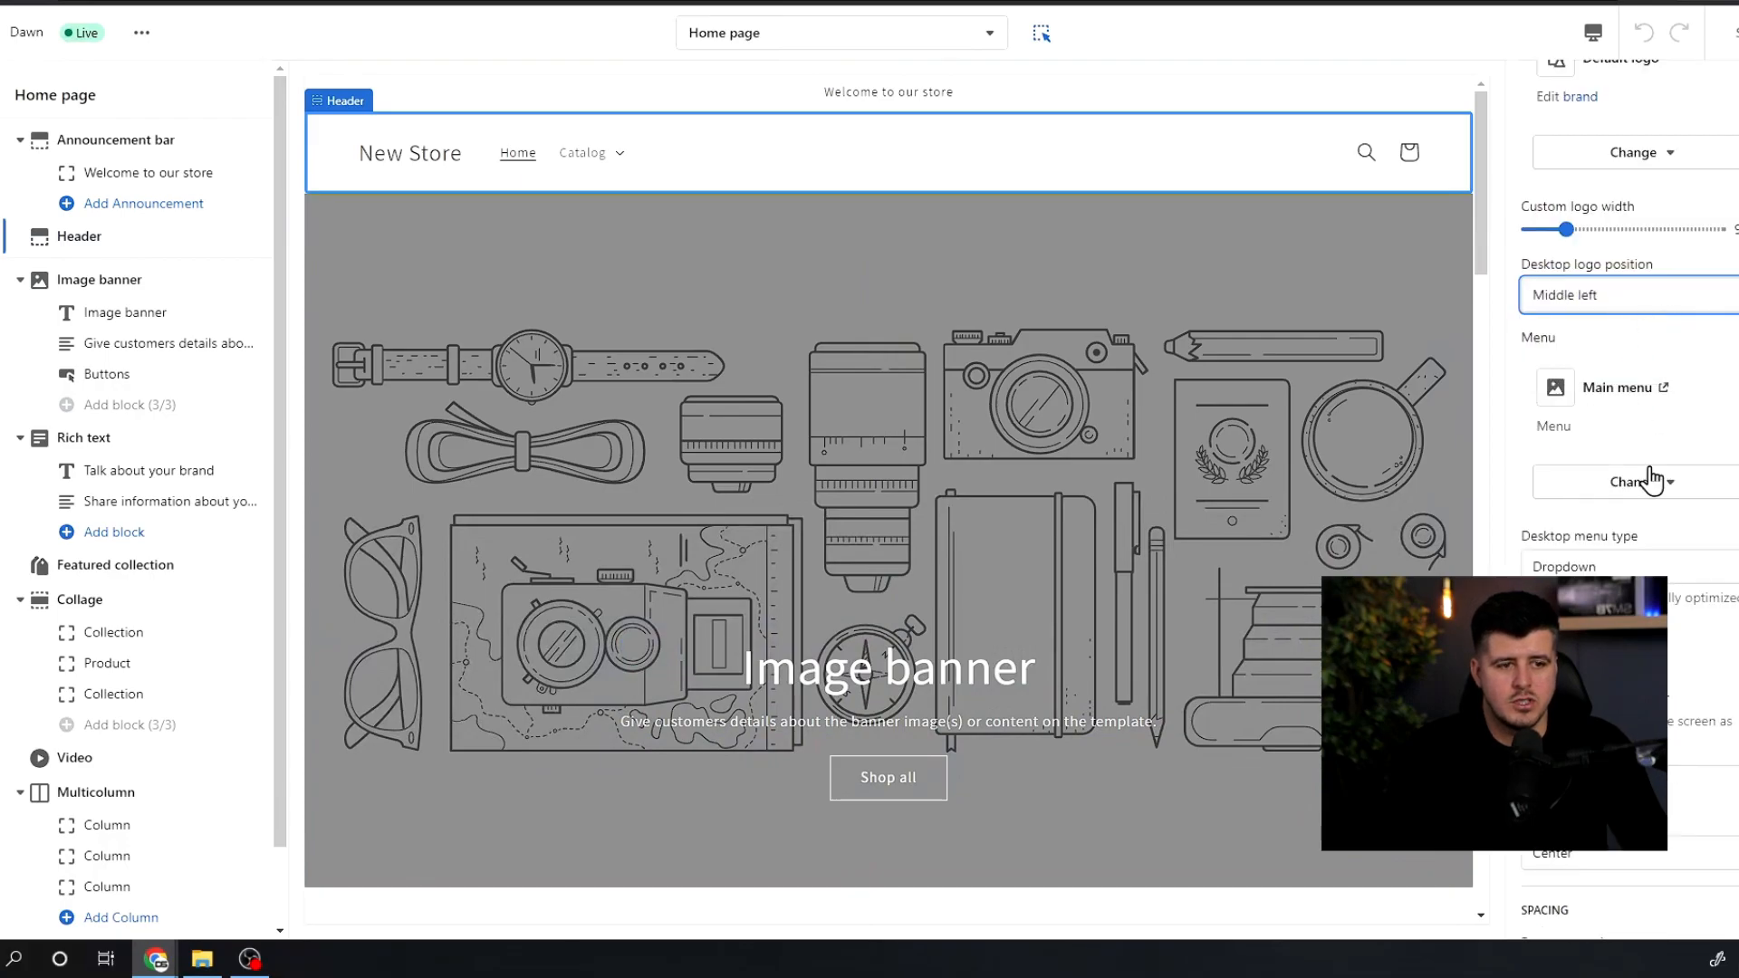
# Step: Expand the Catalog and Jeans submenus in the header preview and check the main menu assigned to the header
pyautogui.click(615, 160)
pyautogui.click(710, 221)
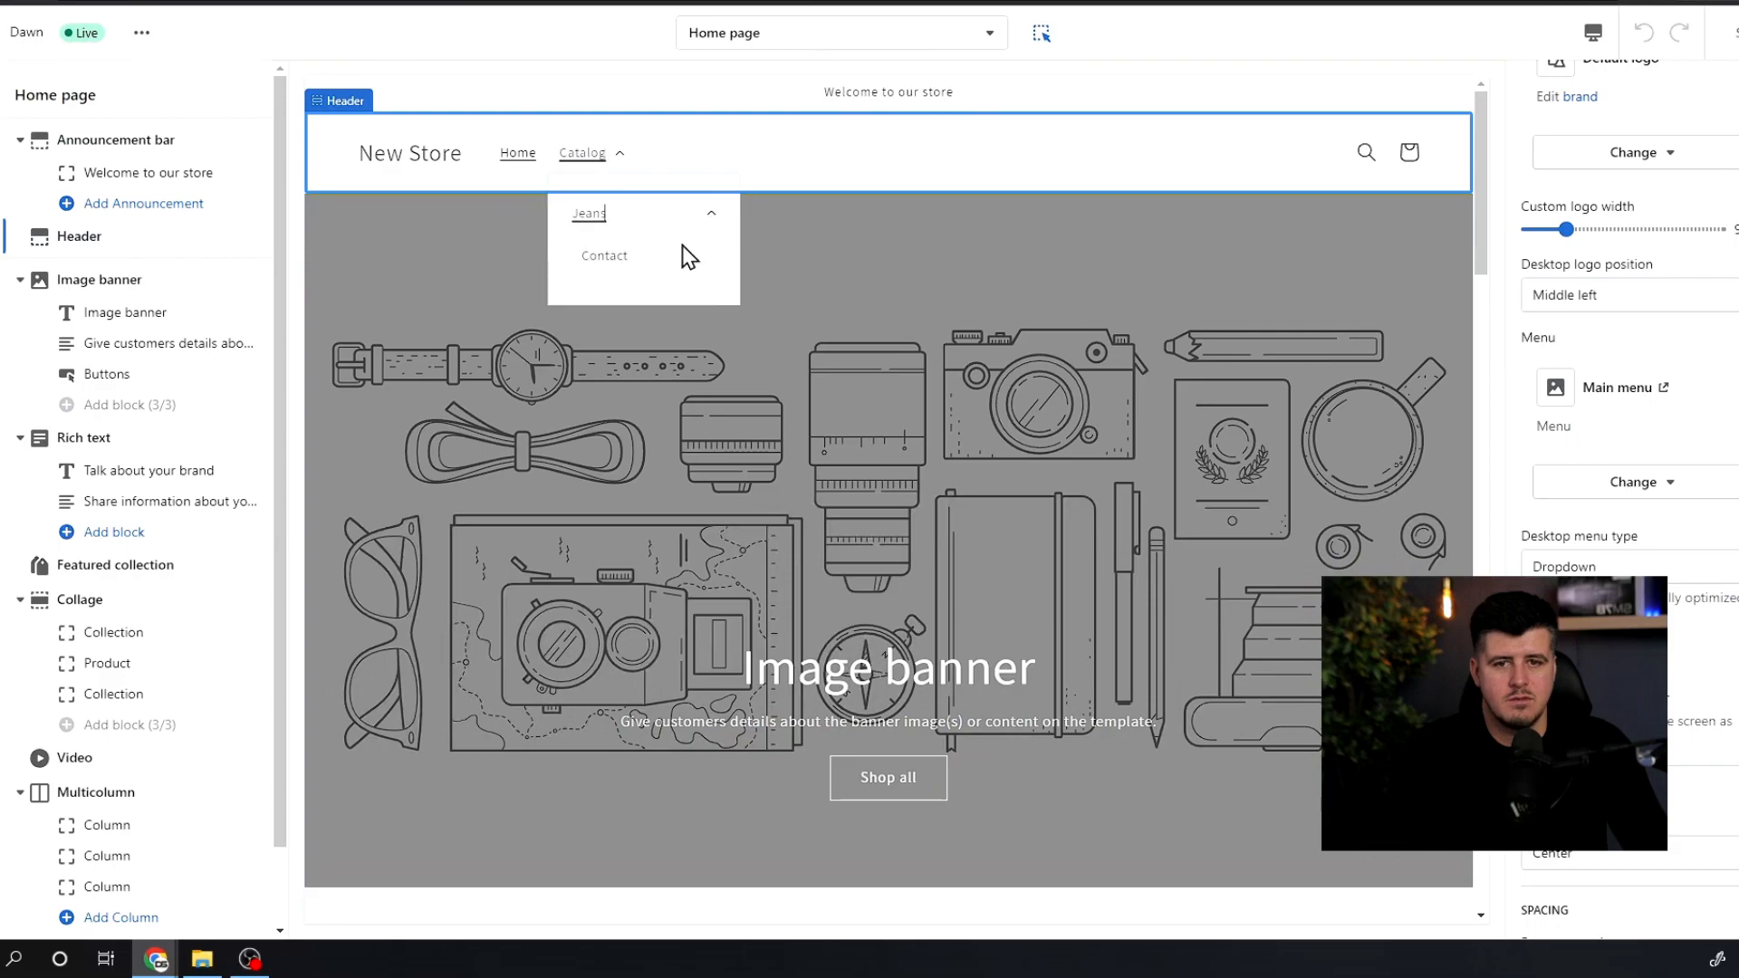
pyautogui.click(1667, 361)
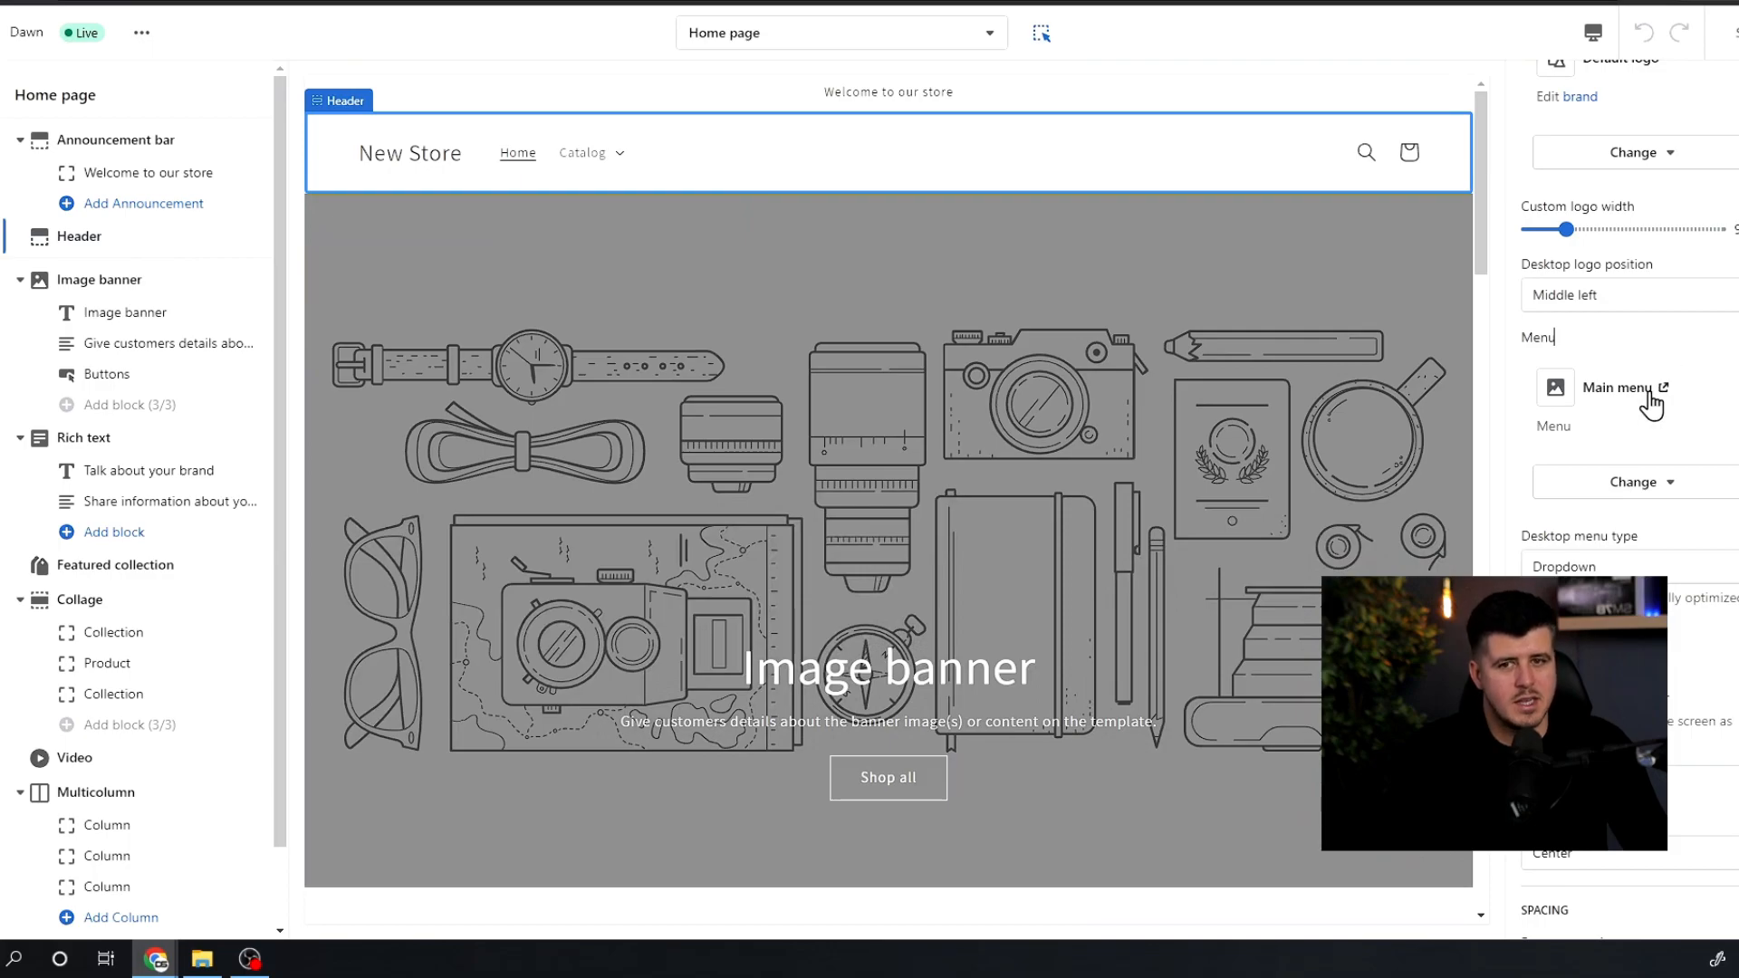
# Step: Look through the header's remaining settings for menu type, separator line, sticky header, mobile layout and spacing, and check the home page preview
pyautogui.scroll(-3, 1723, 643)
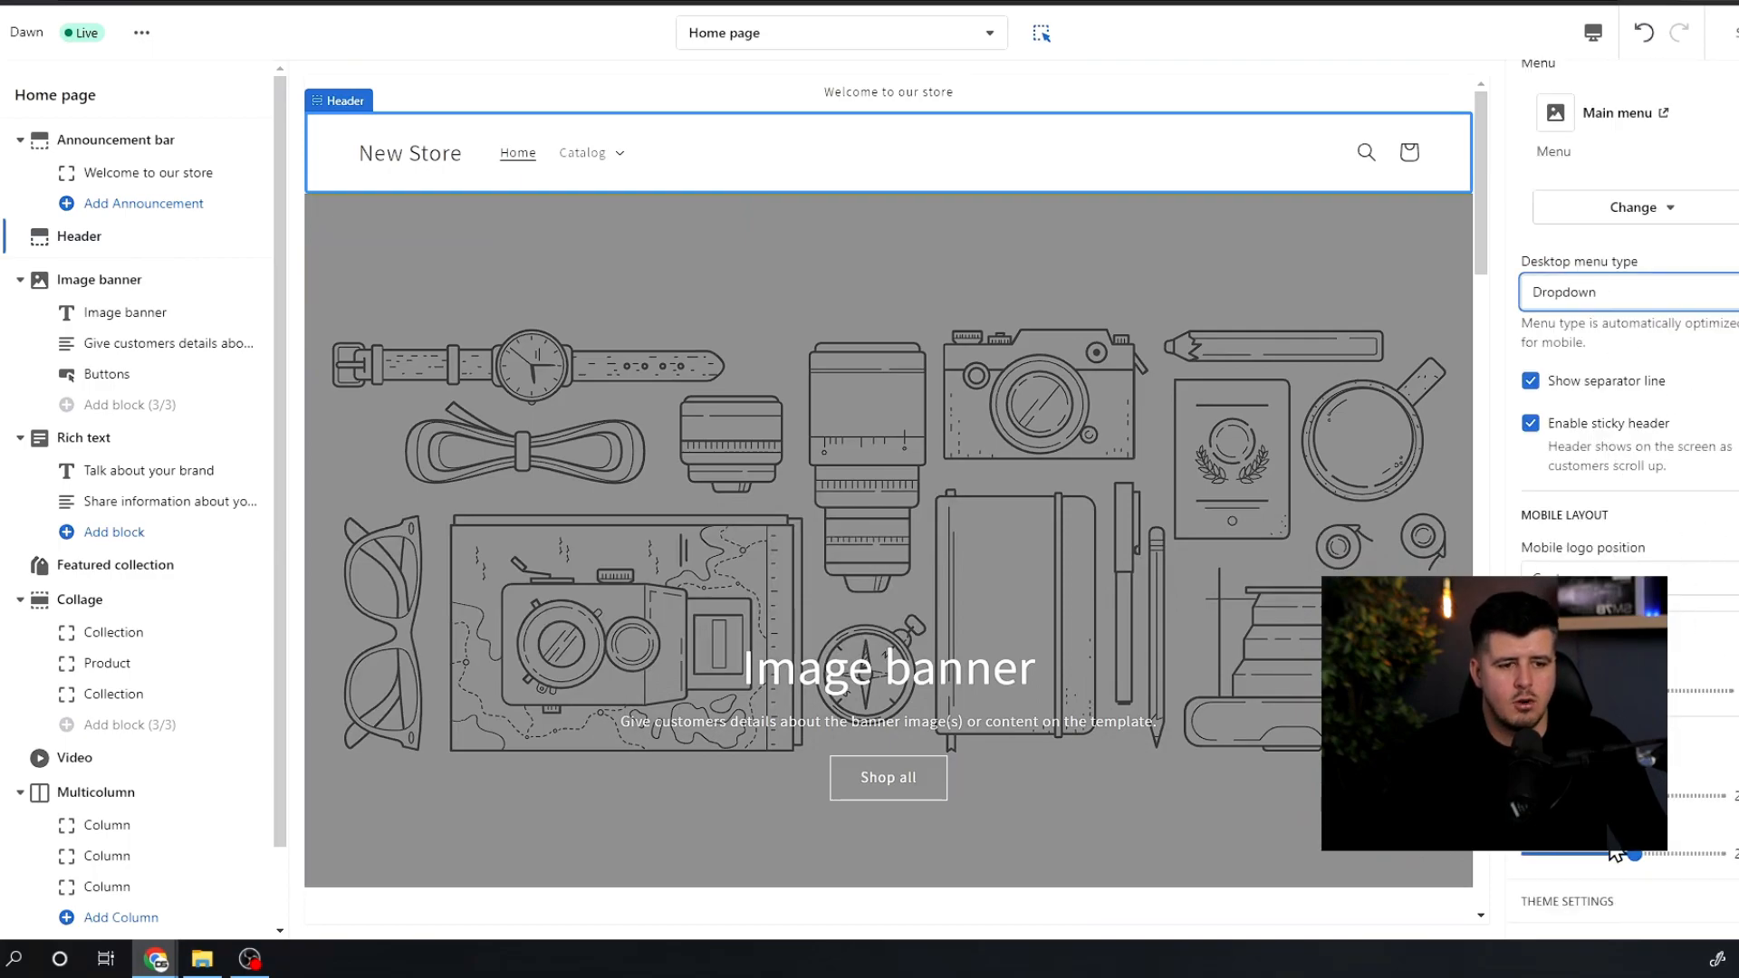
pyautogui.scroll(-1, 1662, 916)
pyautogui.scroll(-6, 1699, 813)
pyautogui.scroll(-3, 1666, 471)
pyautogui.scroll(-2, 1689, 634)
pyautogui.scroll(8, 1682, 696)
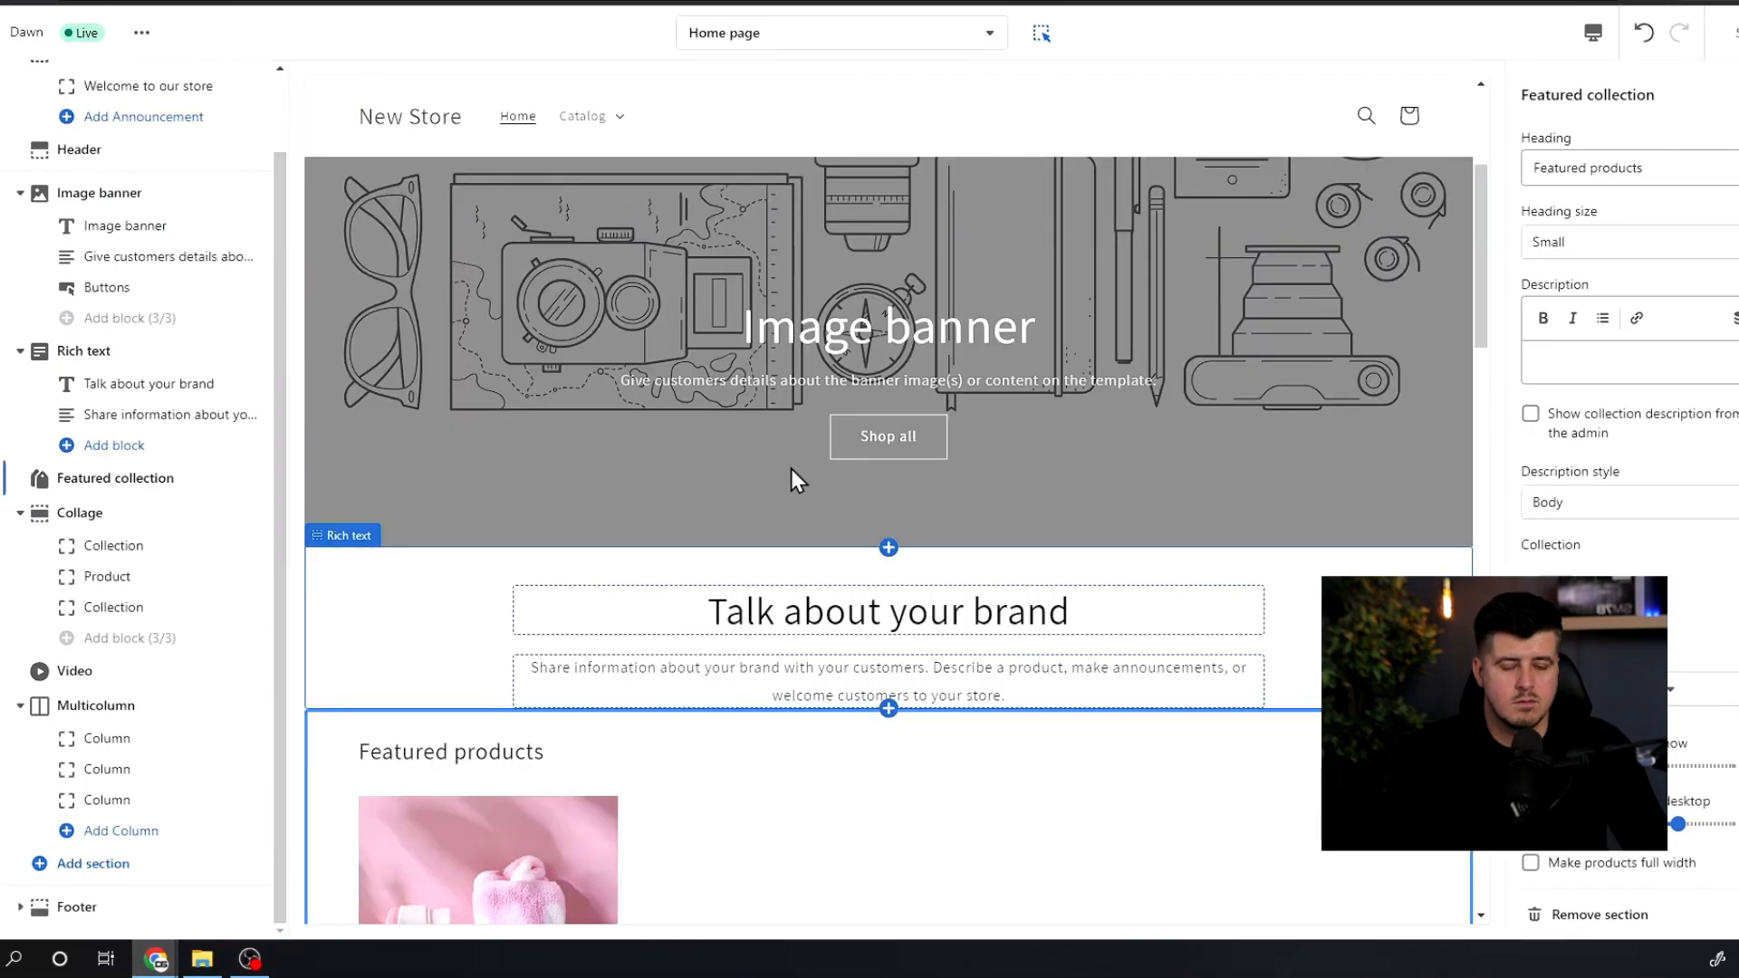
# Step: Inspect the settings of the Rich text section and the Featured collection section on the home page
pyautogui.click(615, 616)
pyautogui.click(444, 618)
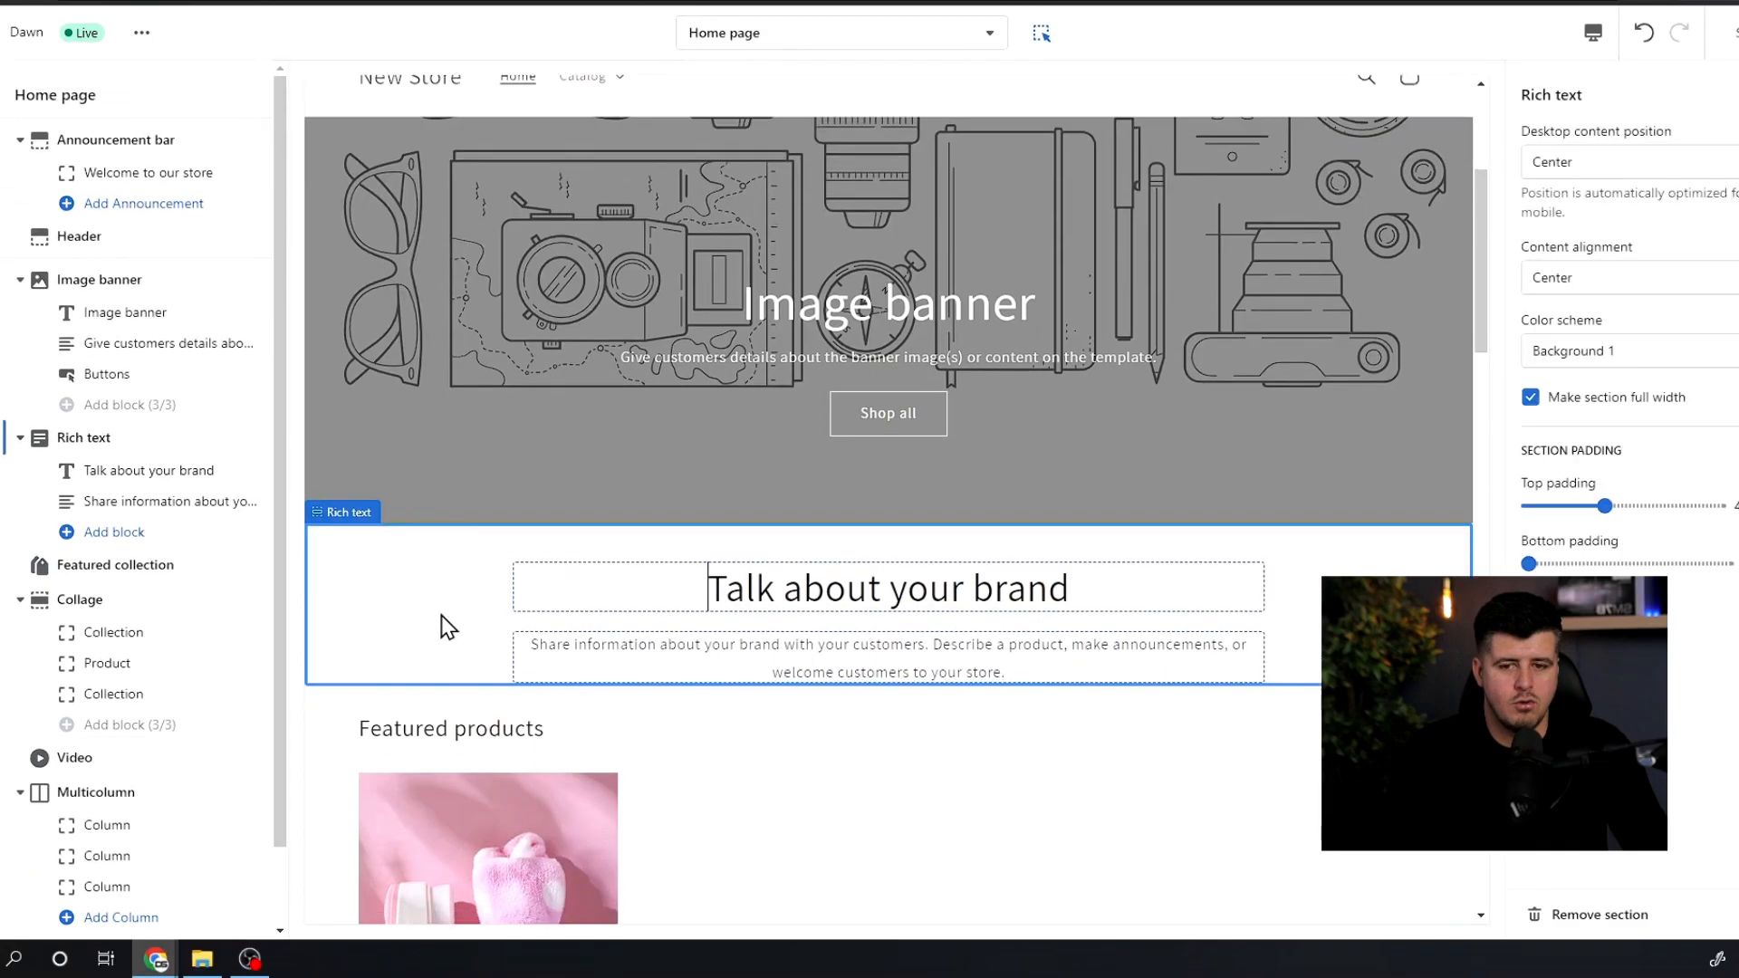
pyautogui.scroll(-3, 714, 589)
pyautogui.click(725, 613)
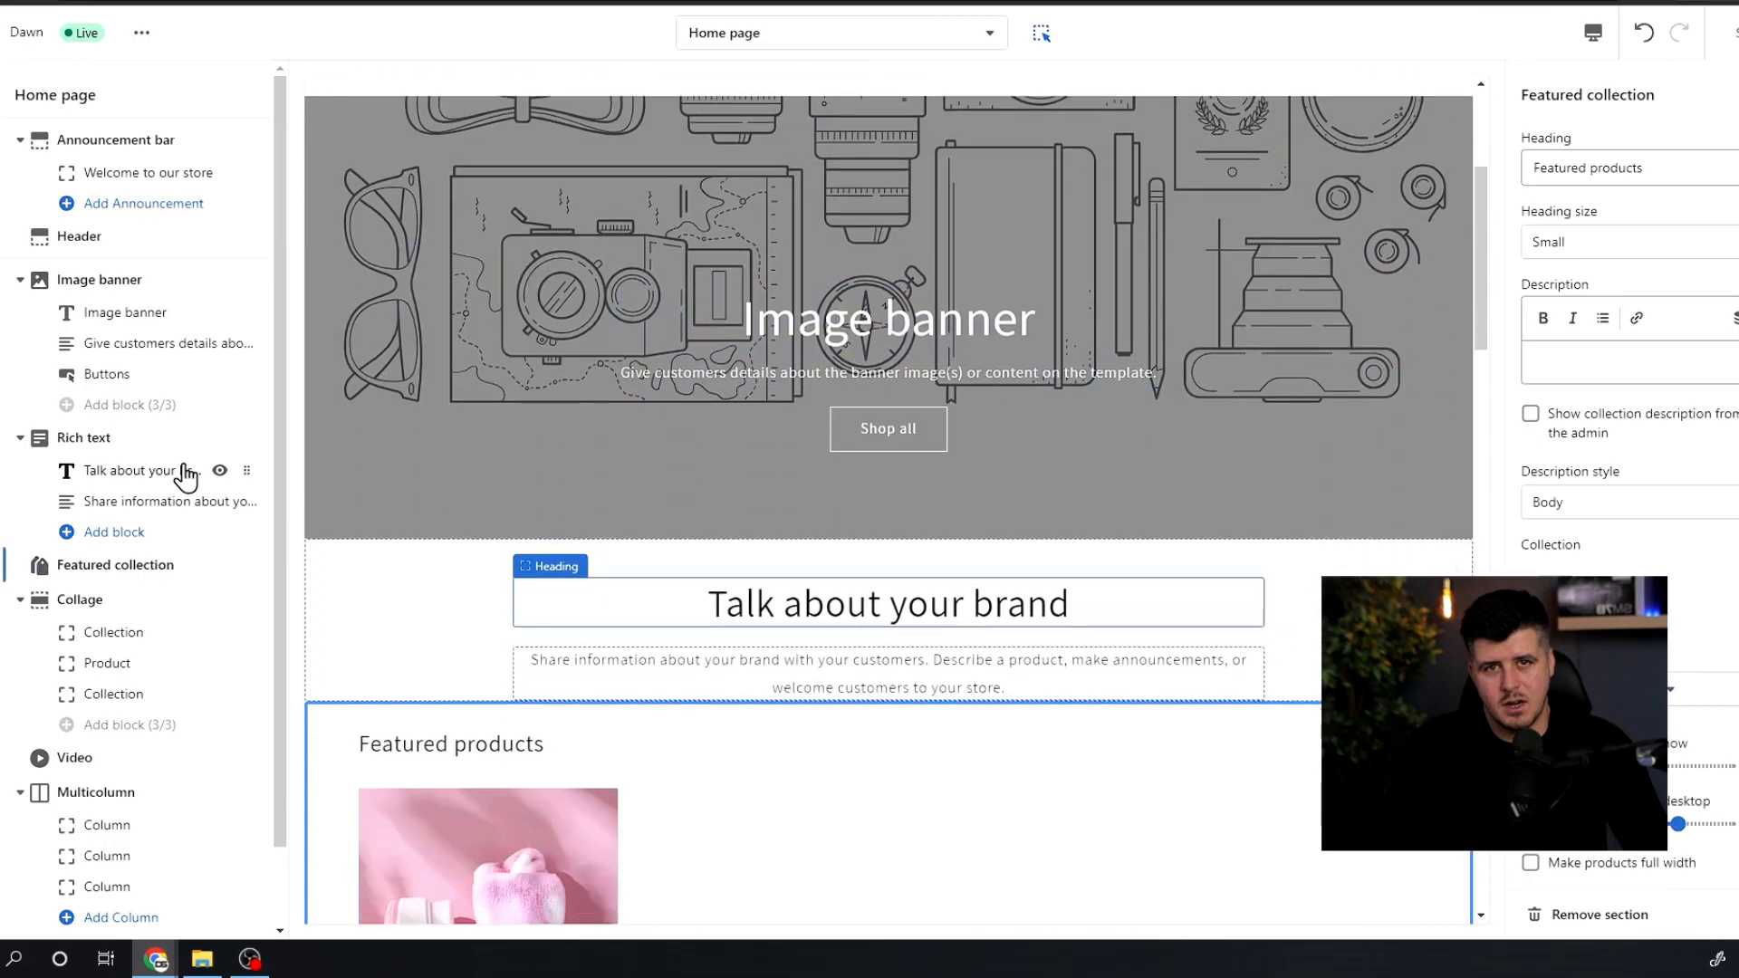
# Step: Hide the Featured collection section and show it again, then try moving it above the Rich text section
pyautogui.scroll(-10, 1096, 565)
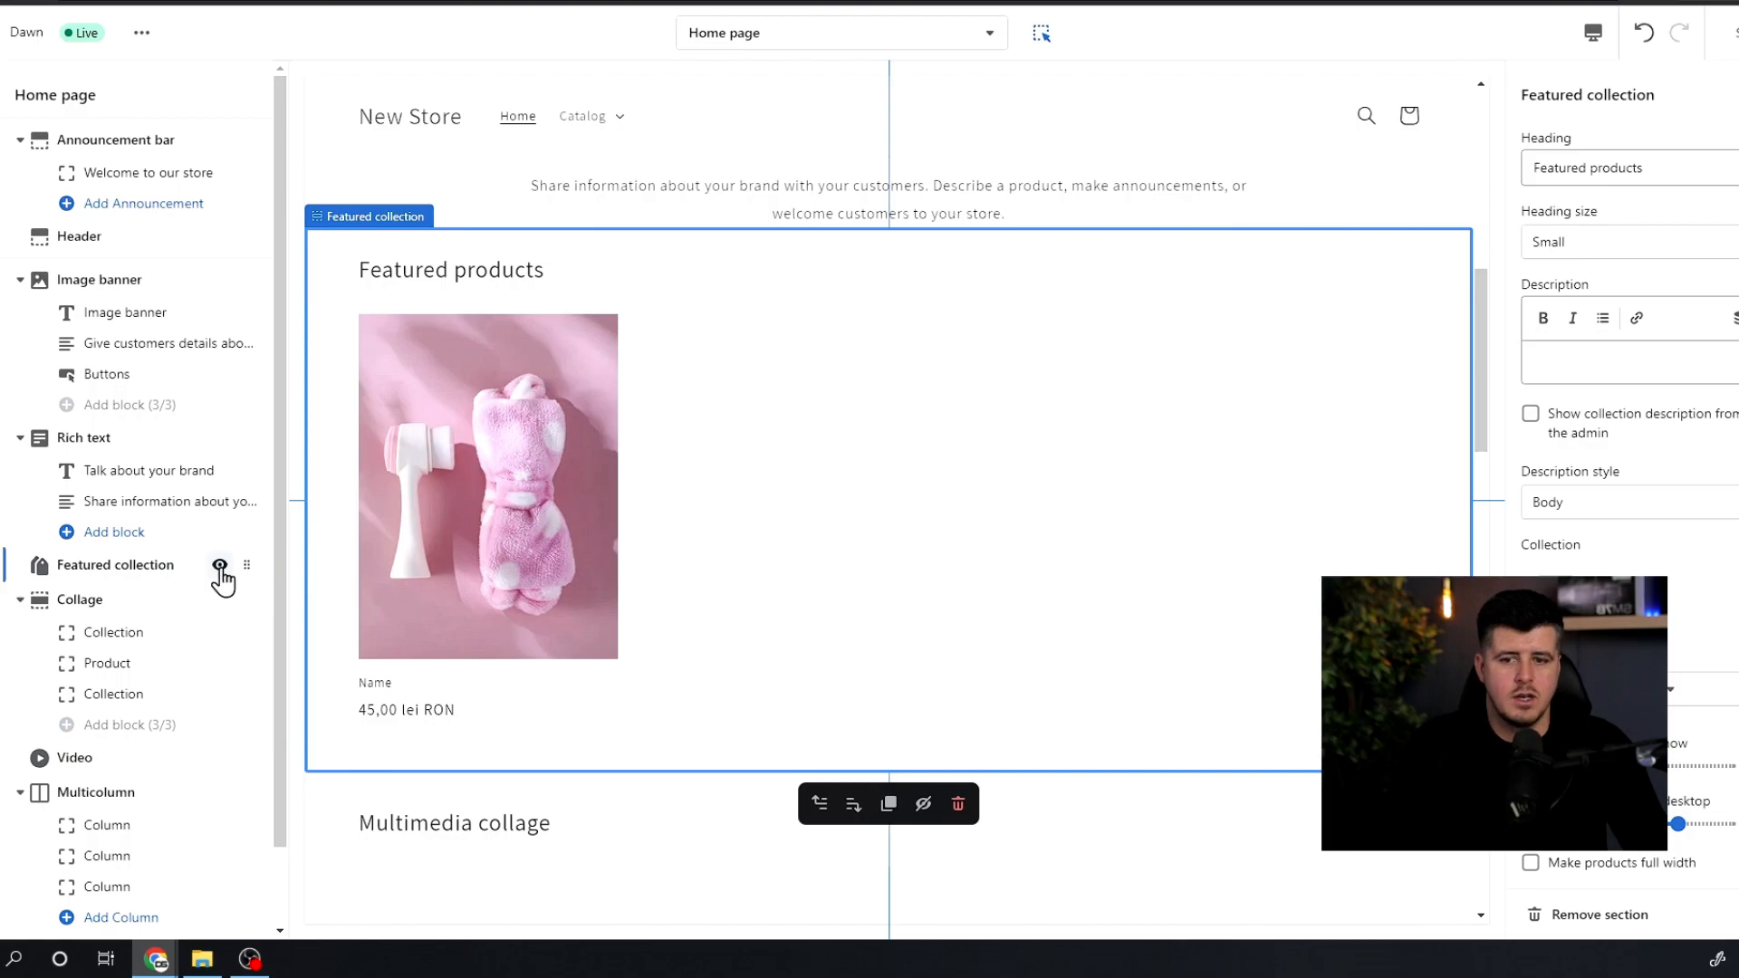
pyautogui.click(219, 566)
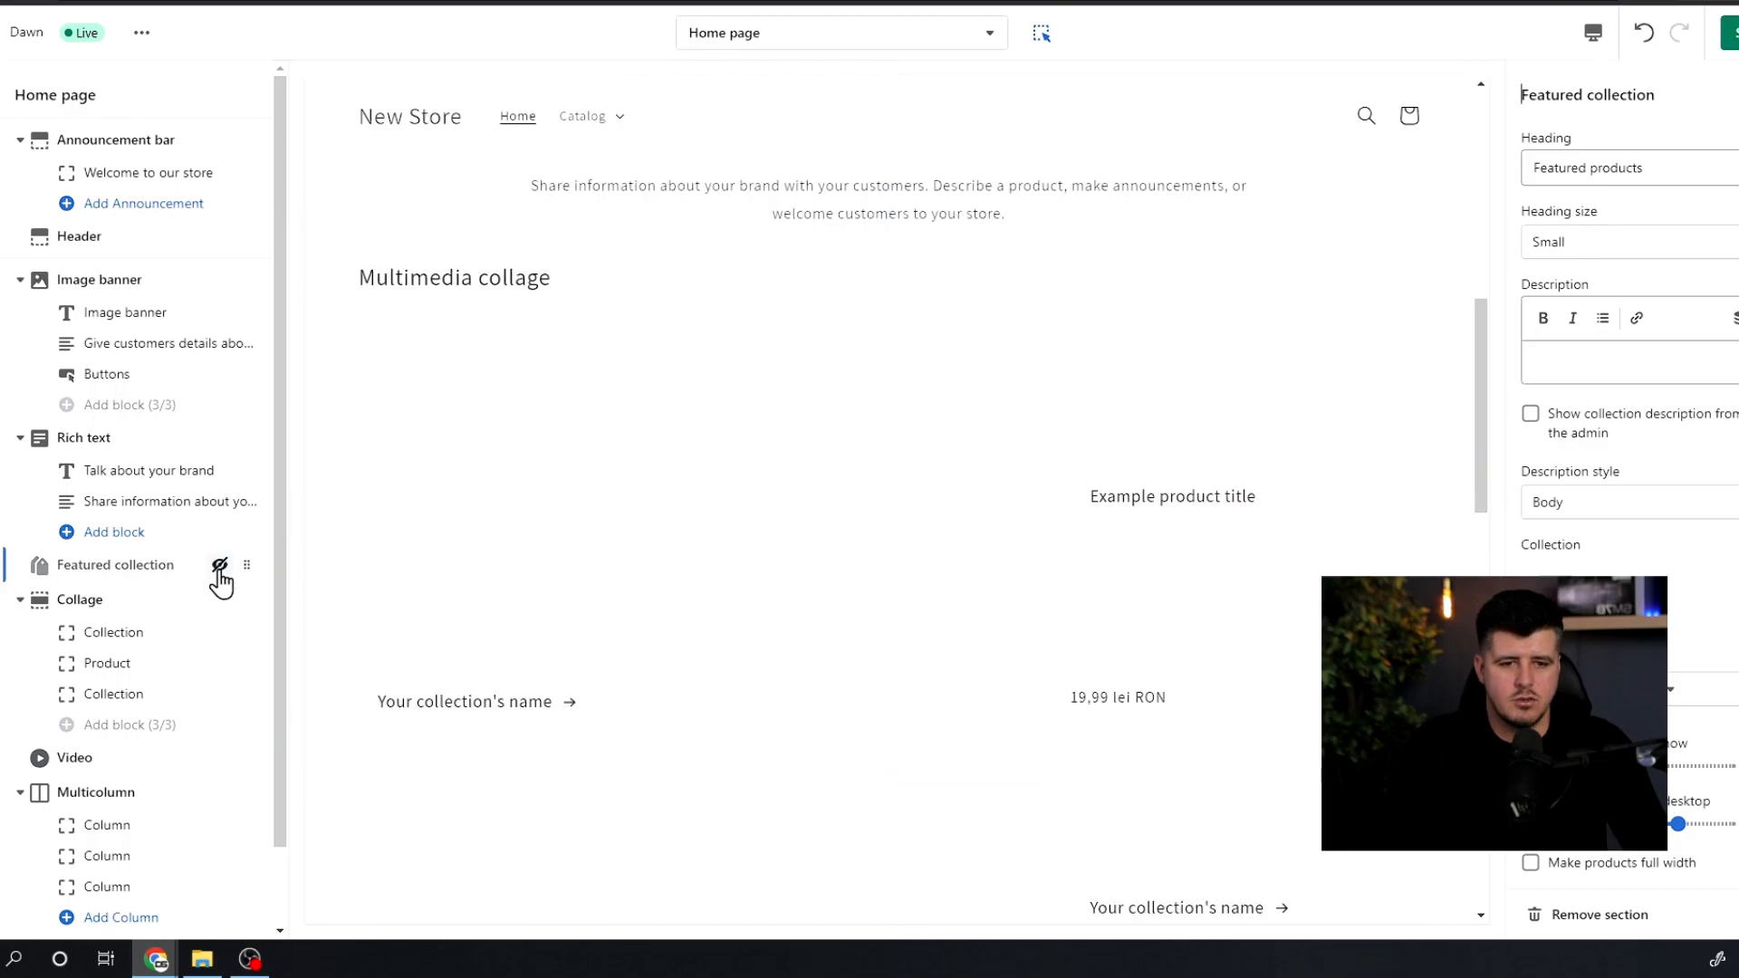
pyautogui.click(219, 567)
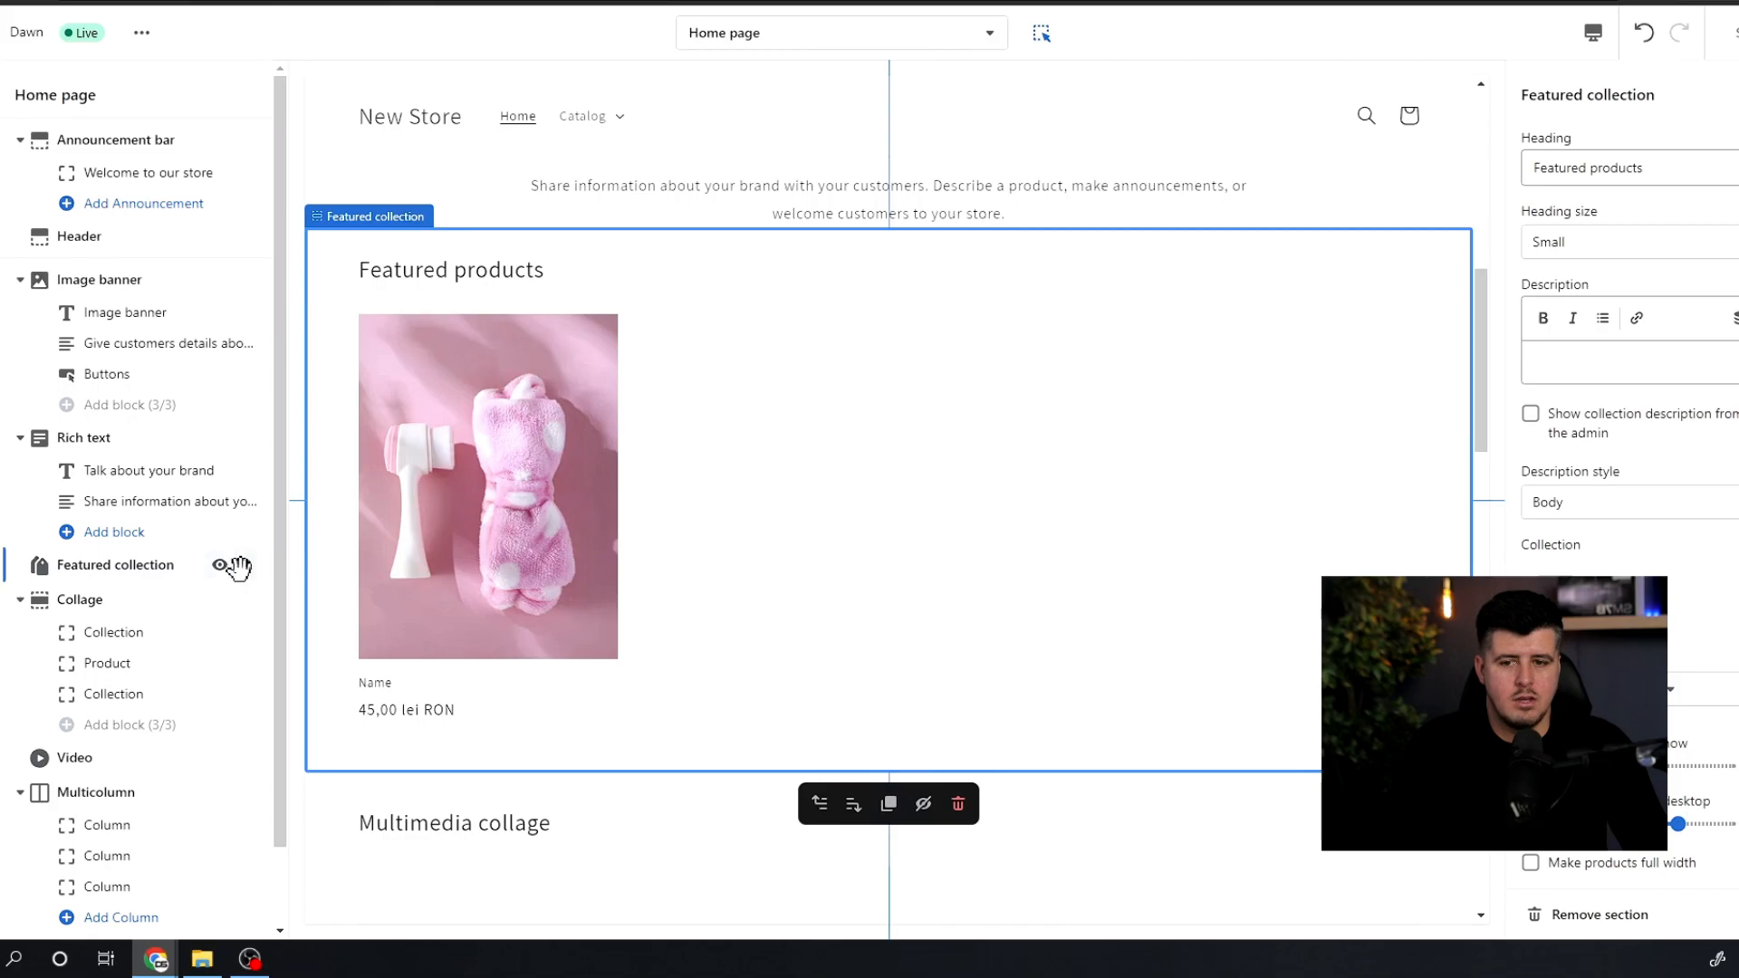
pyautogui.moveTo(246, 568); pyautogui.dragTo(175, 464)
pyautogui.click(109, 446)
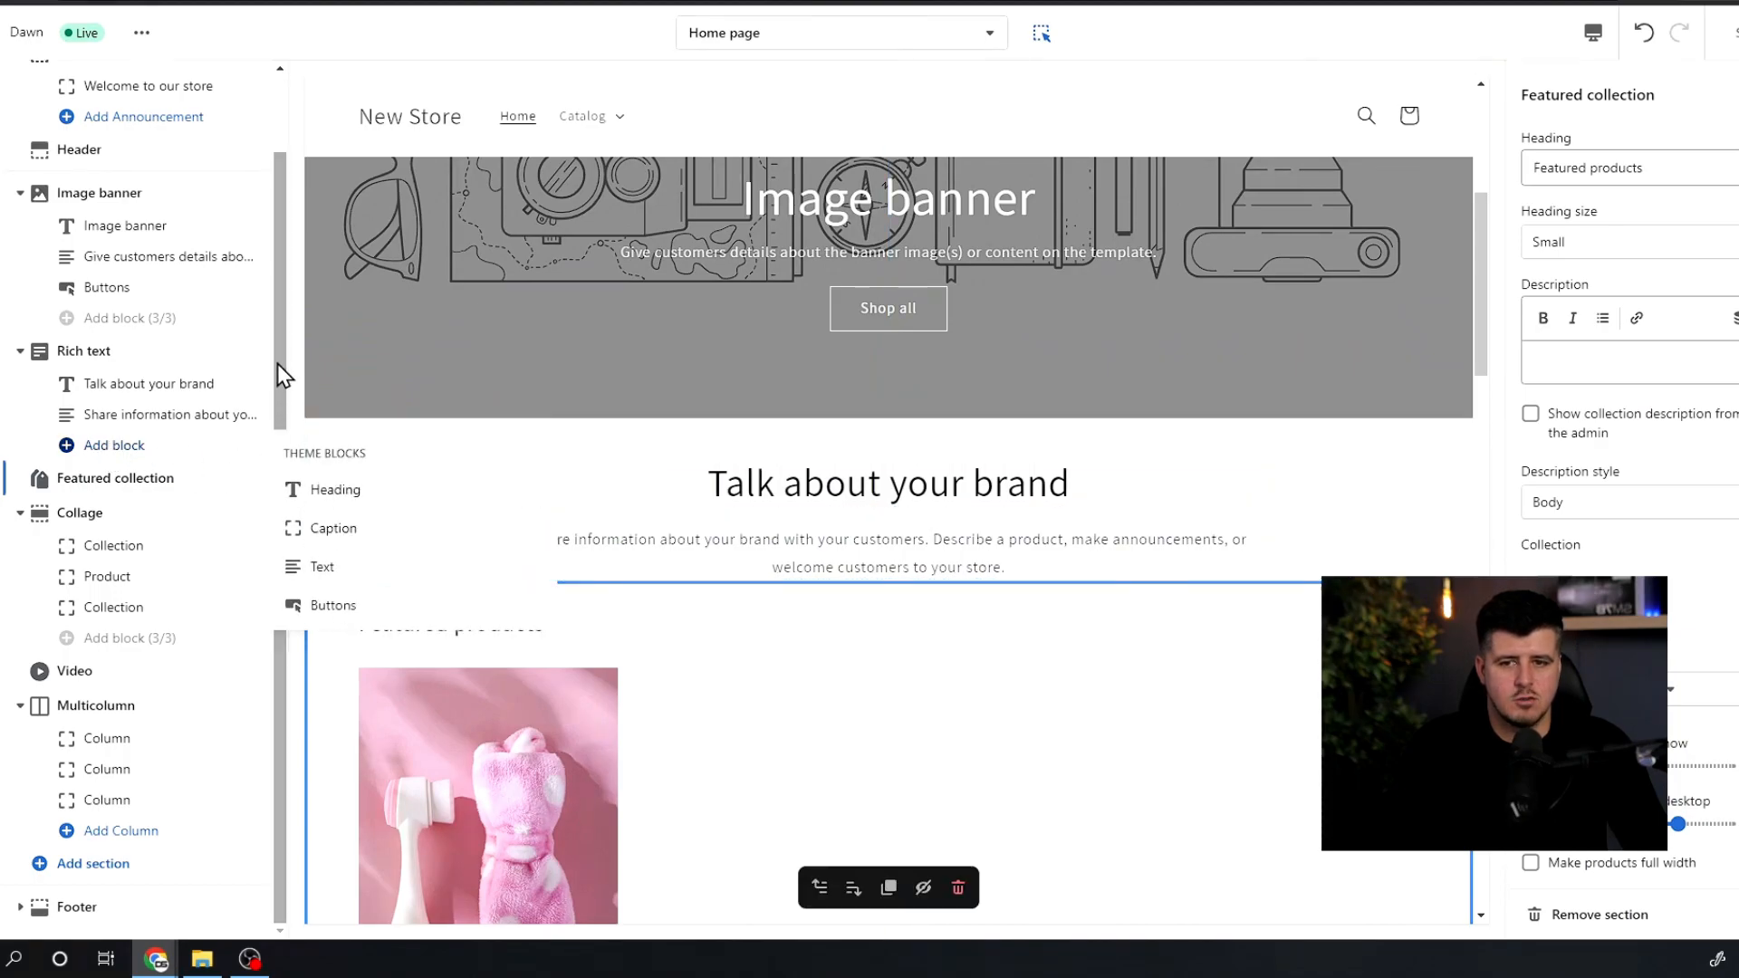
# Step: Browse the available section types and add a Video section to the home page
pyautogui.click(92, 865)
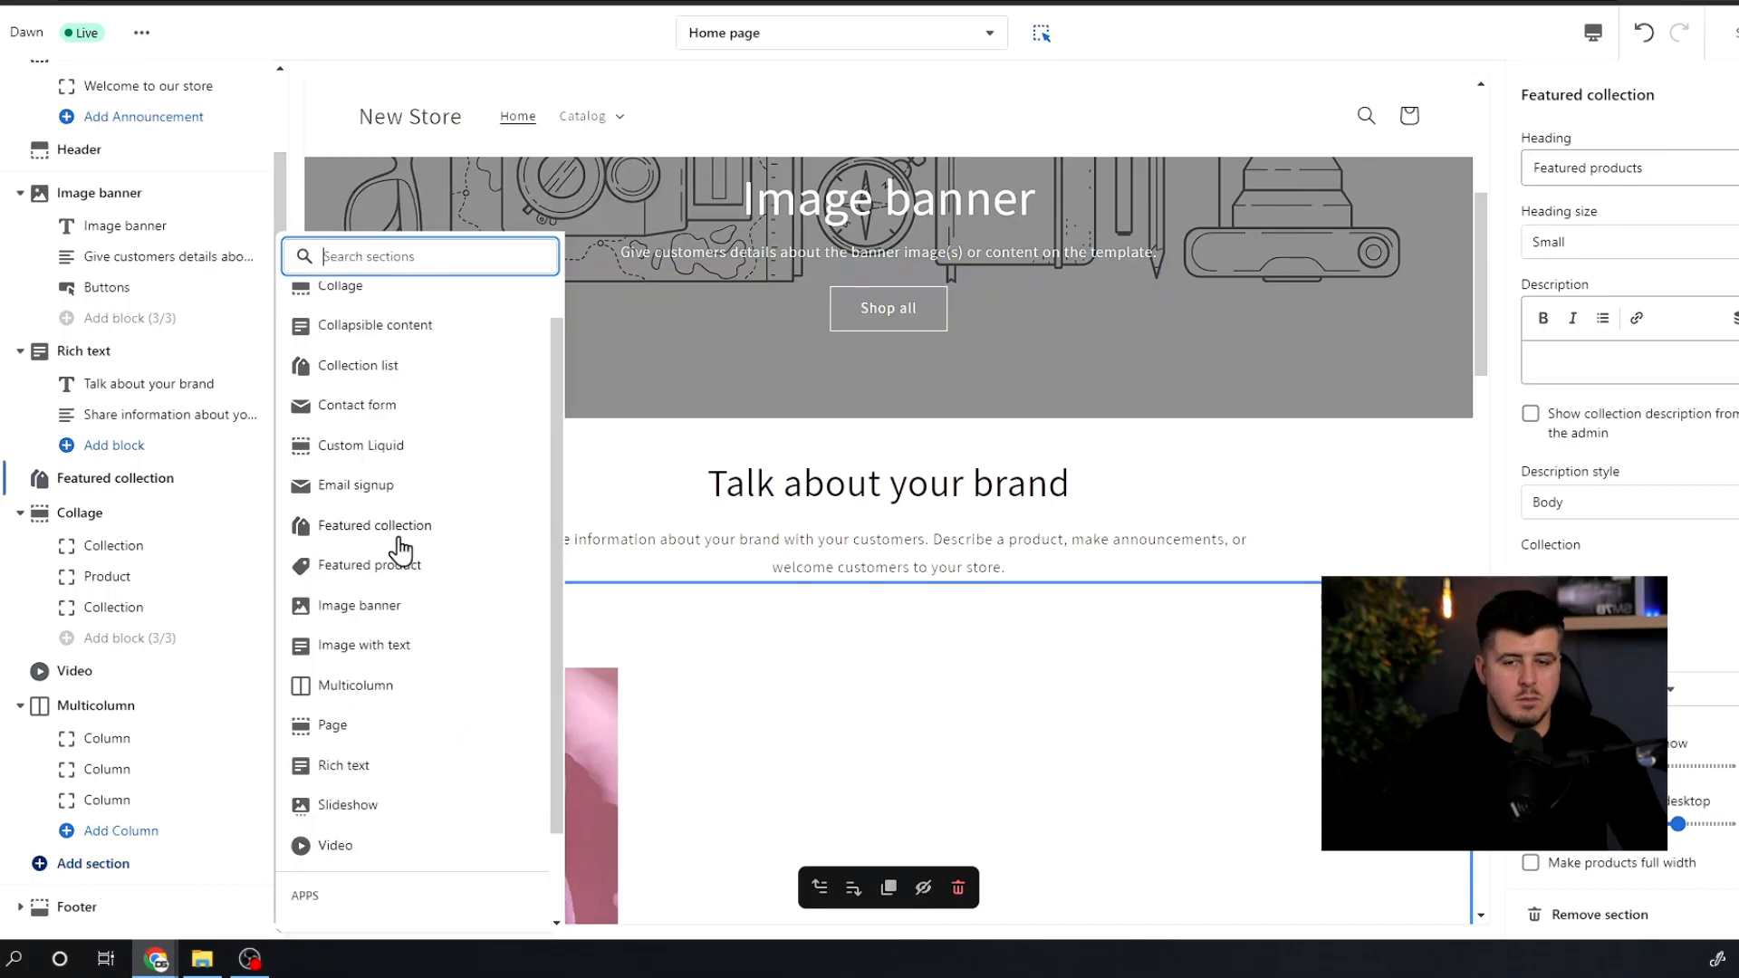
pyautogui.scroll(-1, 431, 576)
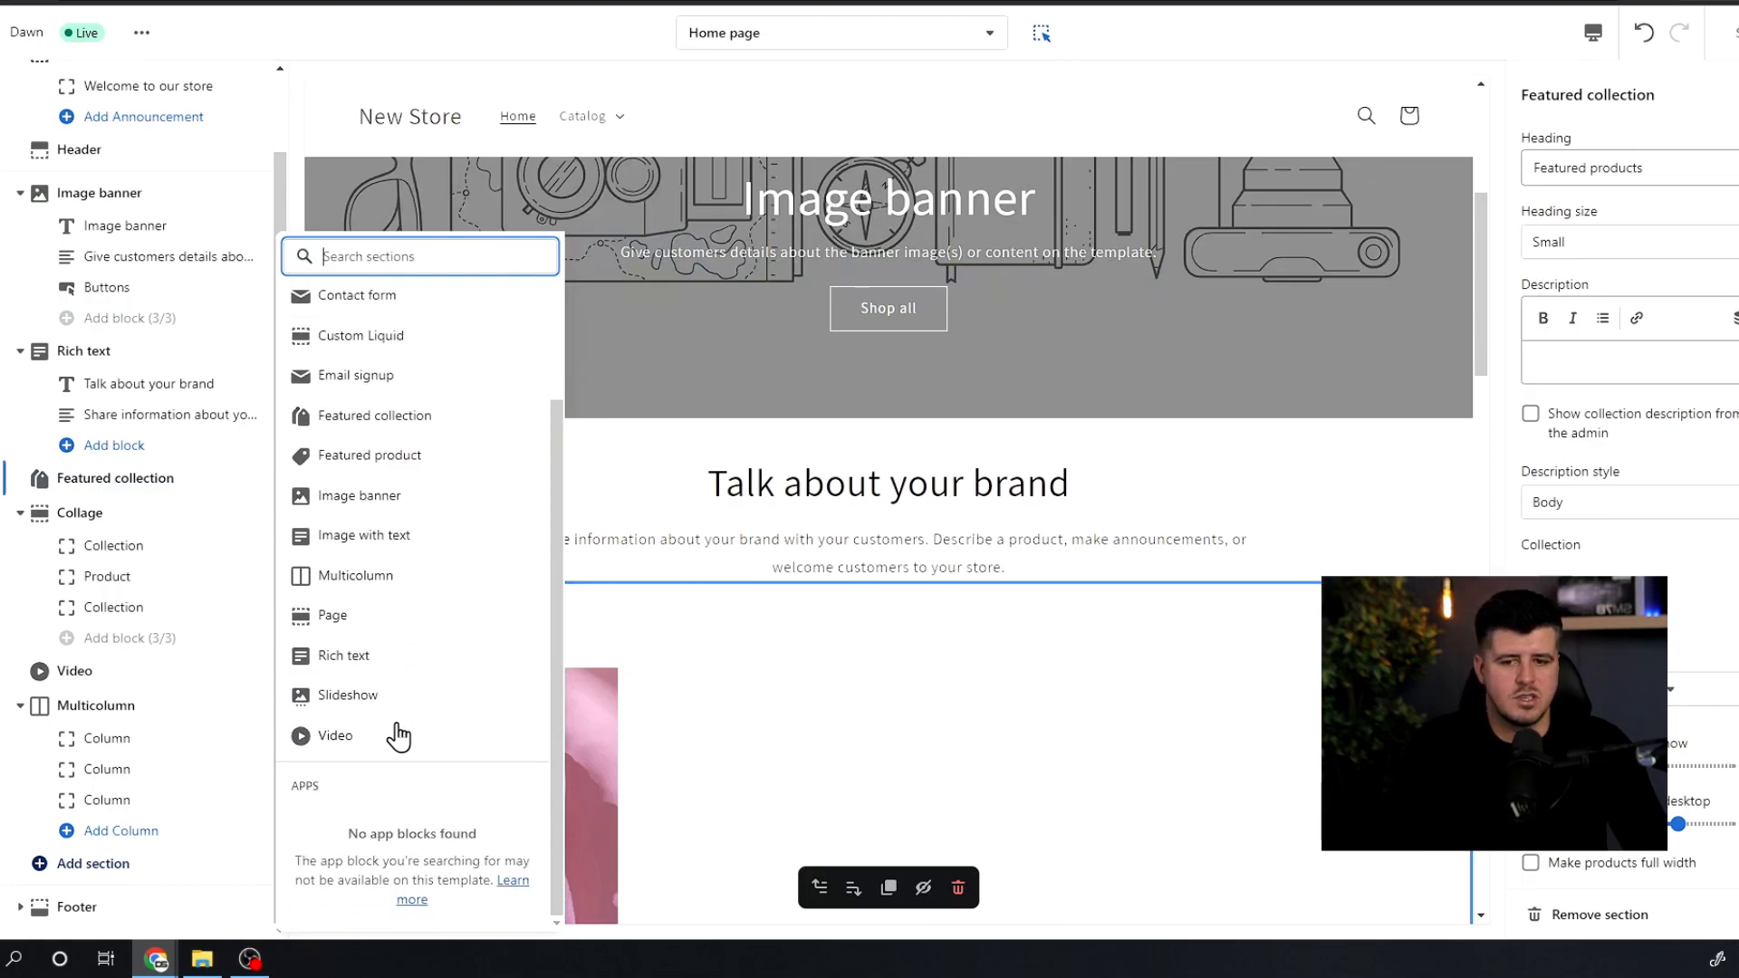
pyautogui.scroll(2, 388, 715)
pyautogui.scroll(-2, 399, 697)
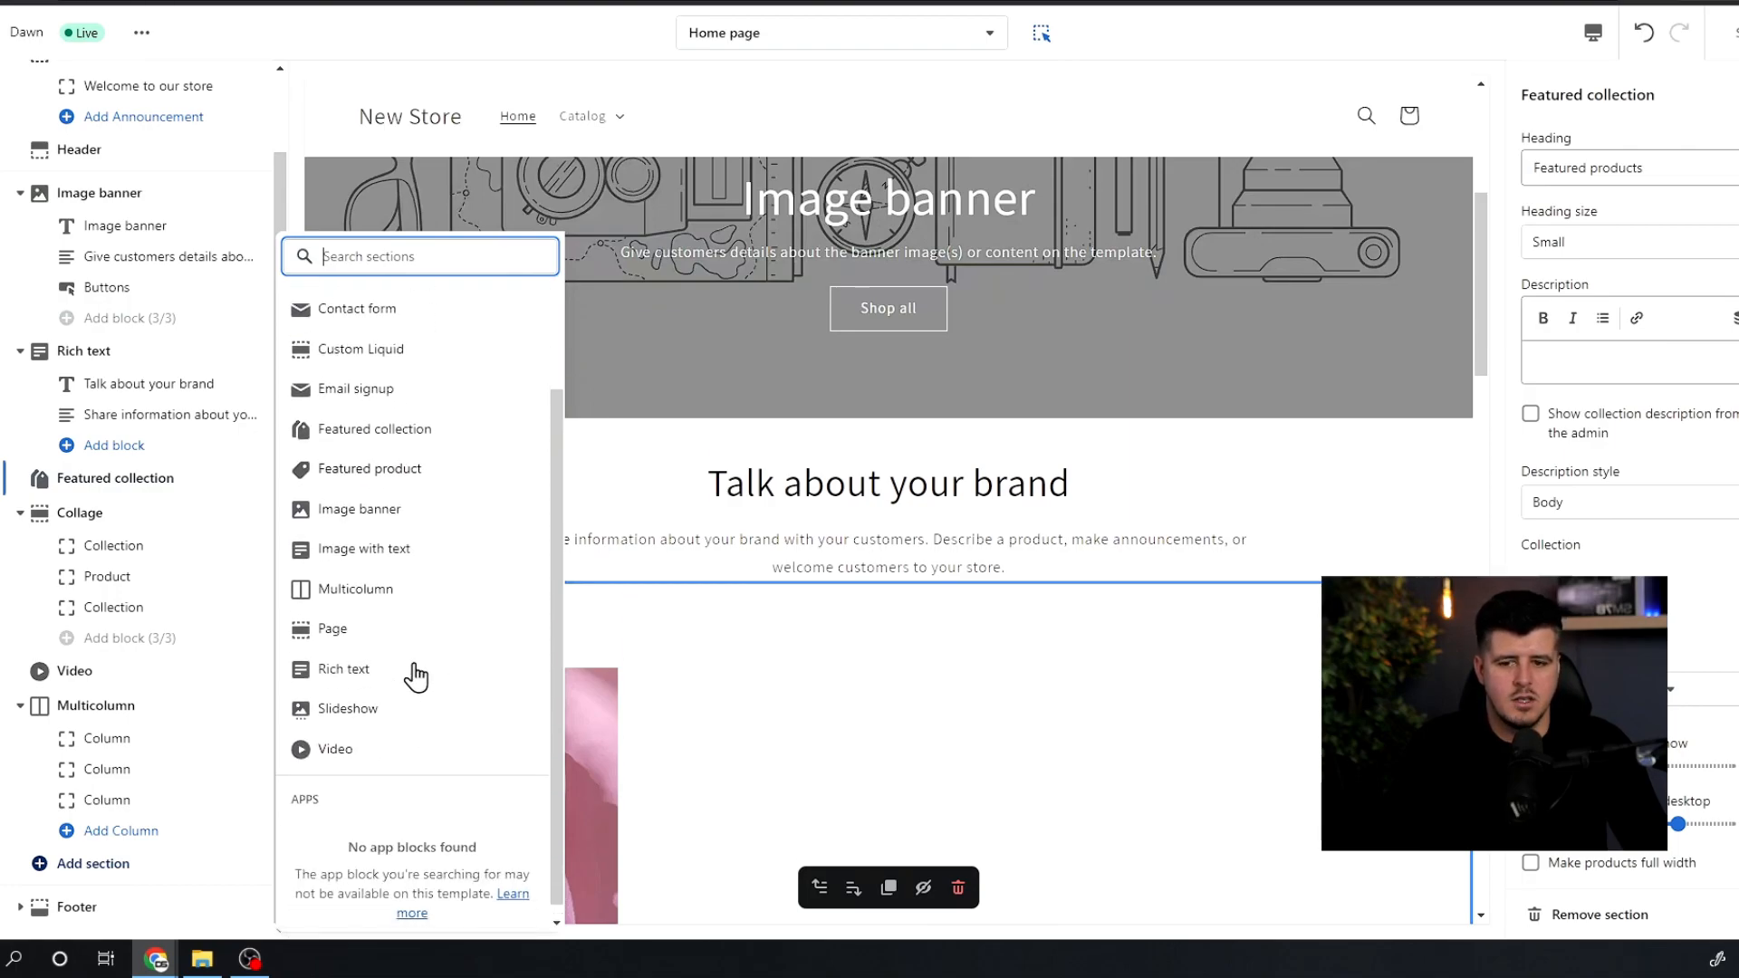
pyautogui.click(387, 751)
pyautogui.scroll(-4, 735, 698)
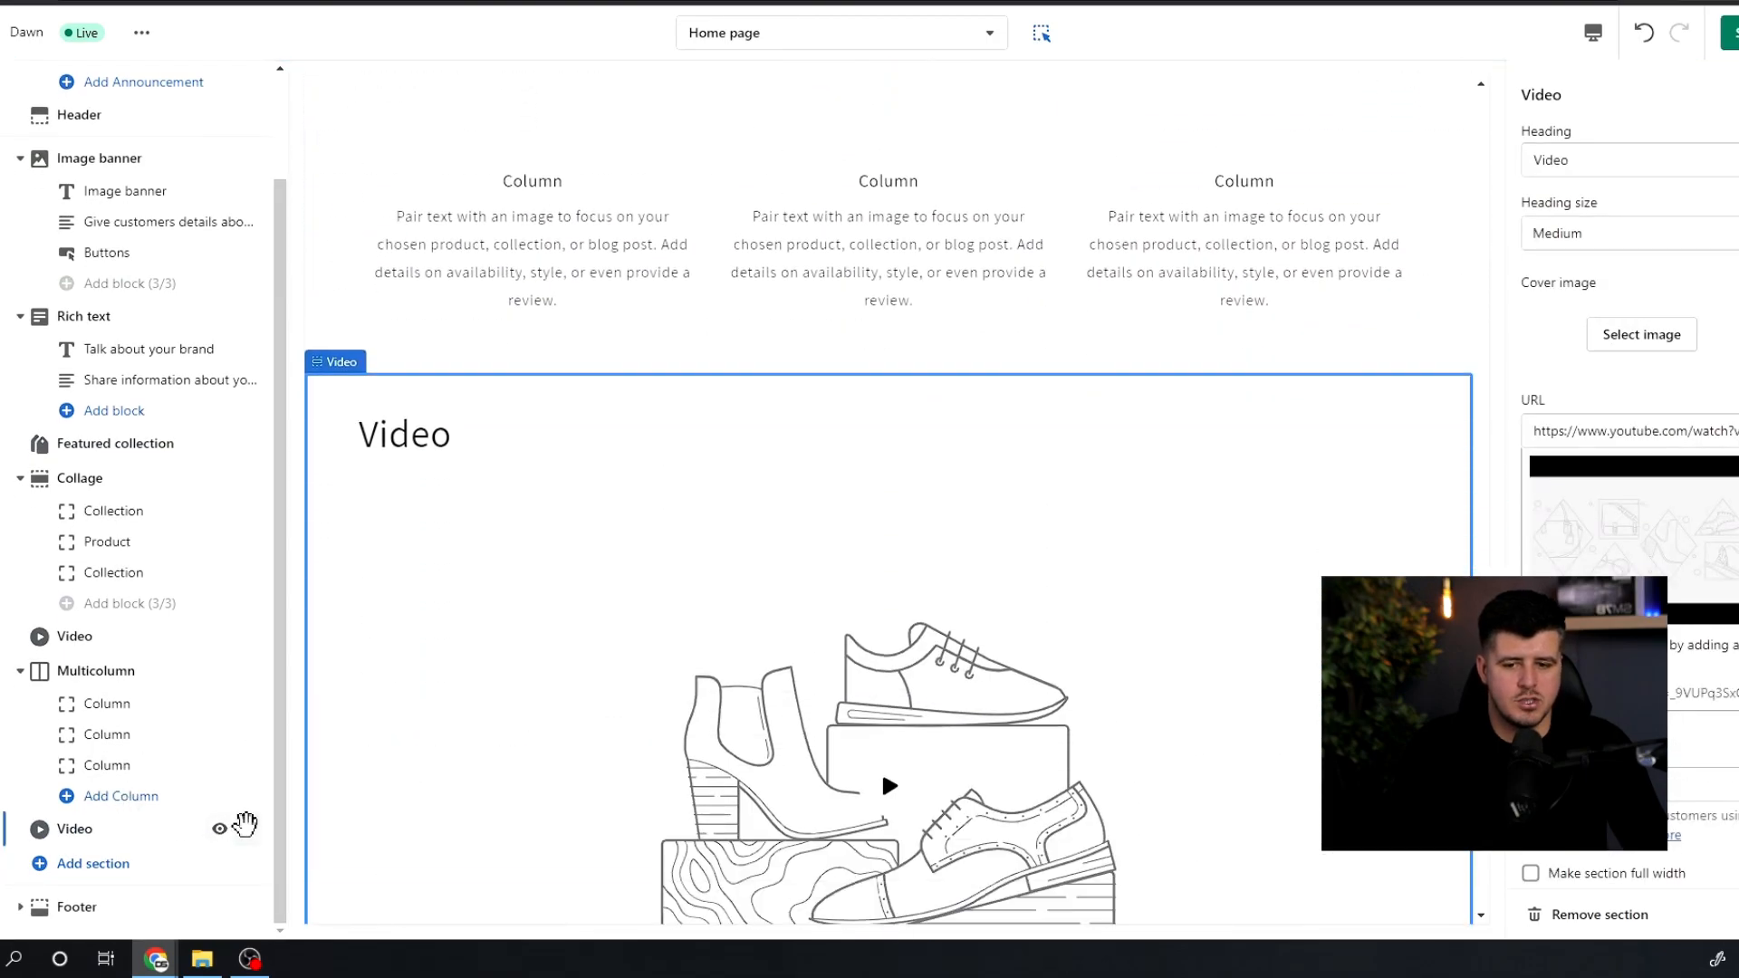
# Step: Move the new Video section directly below the Featured collection section
pyautogui.moveTo(237, 827); pyautogui.dragTo(168, 494)
pyautogui.scroll(5, 399, 284)
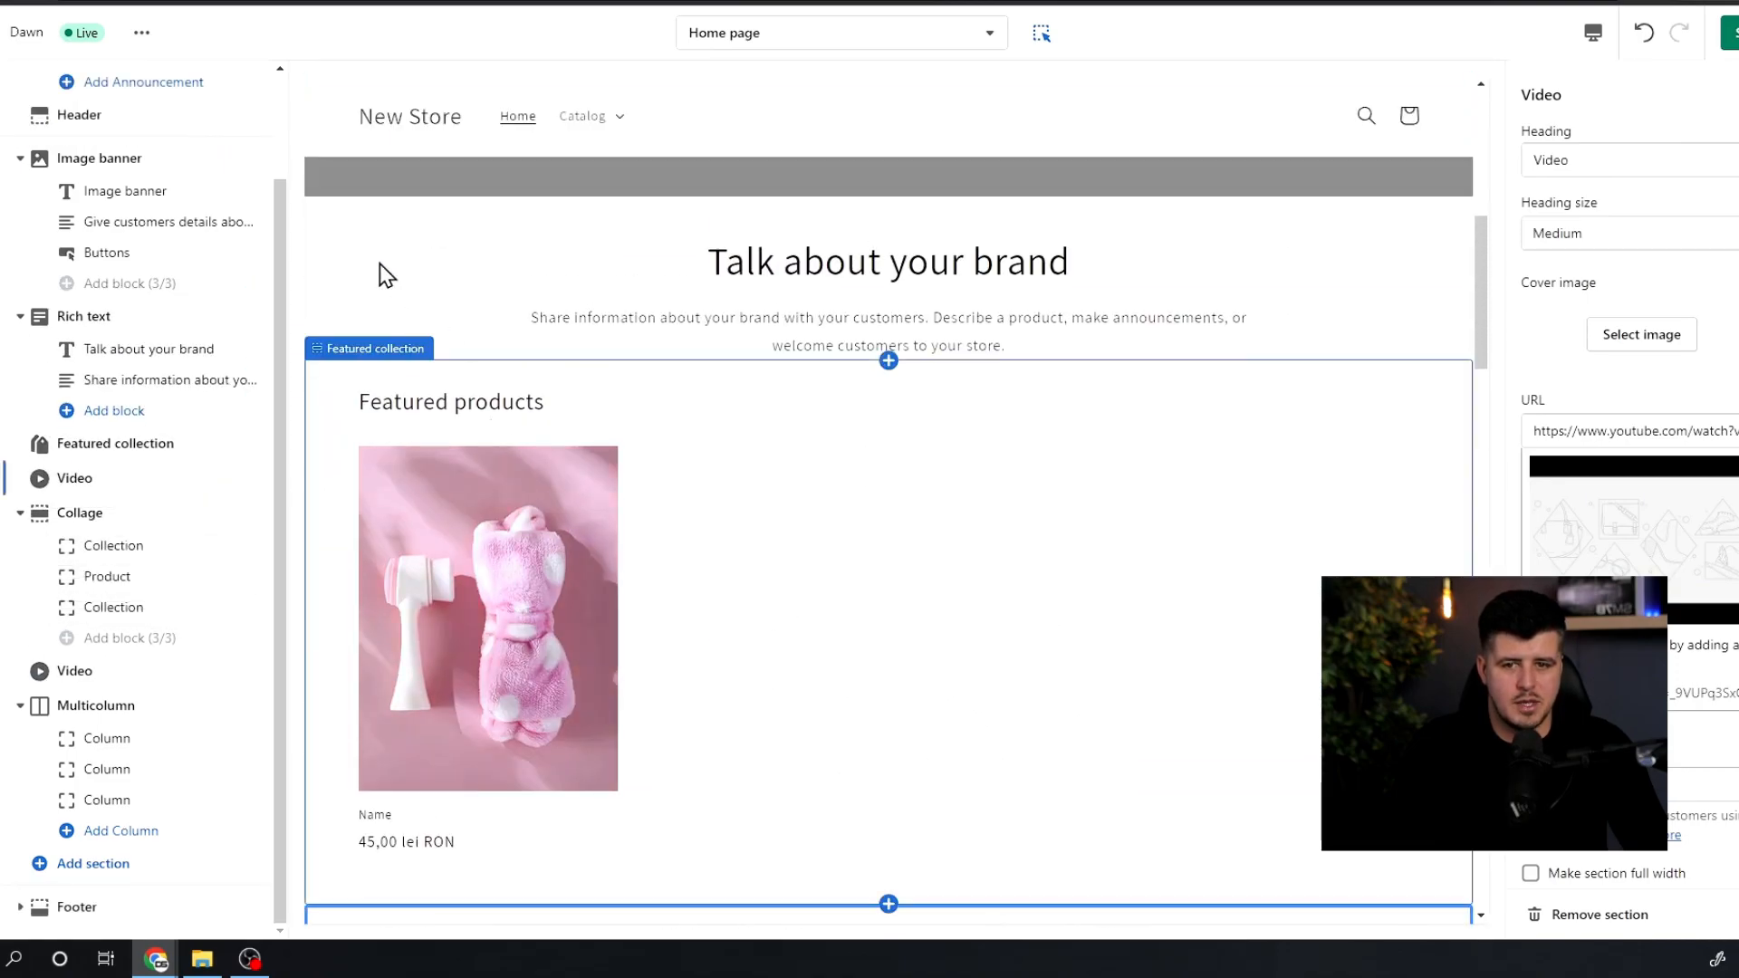
pyautogui.scroll(2, 269, 117)
# Step: Collapse the Announcement bar group and check the repositioned Video section in the home page preview
pyautogui.click(20, 140)
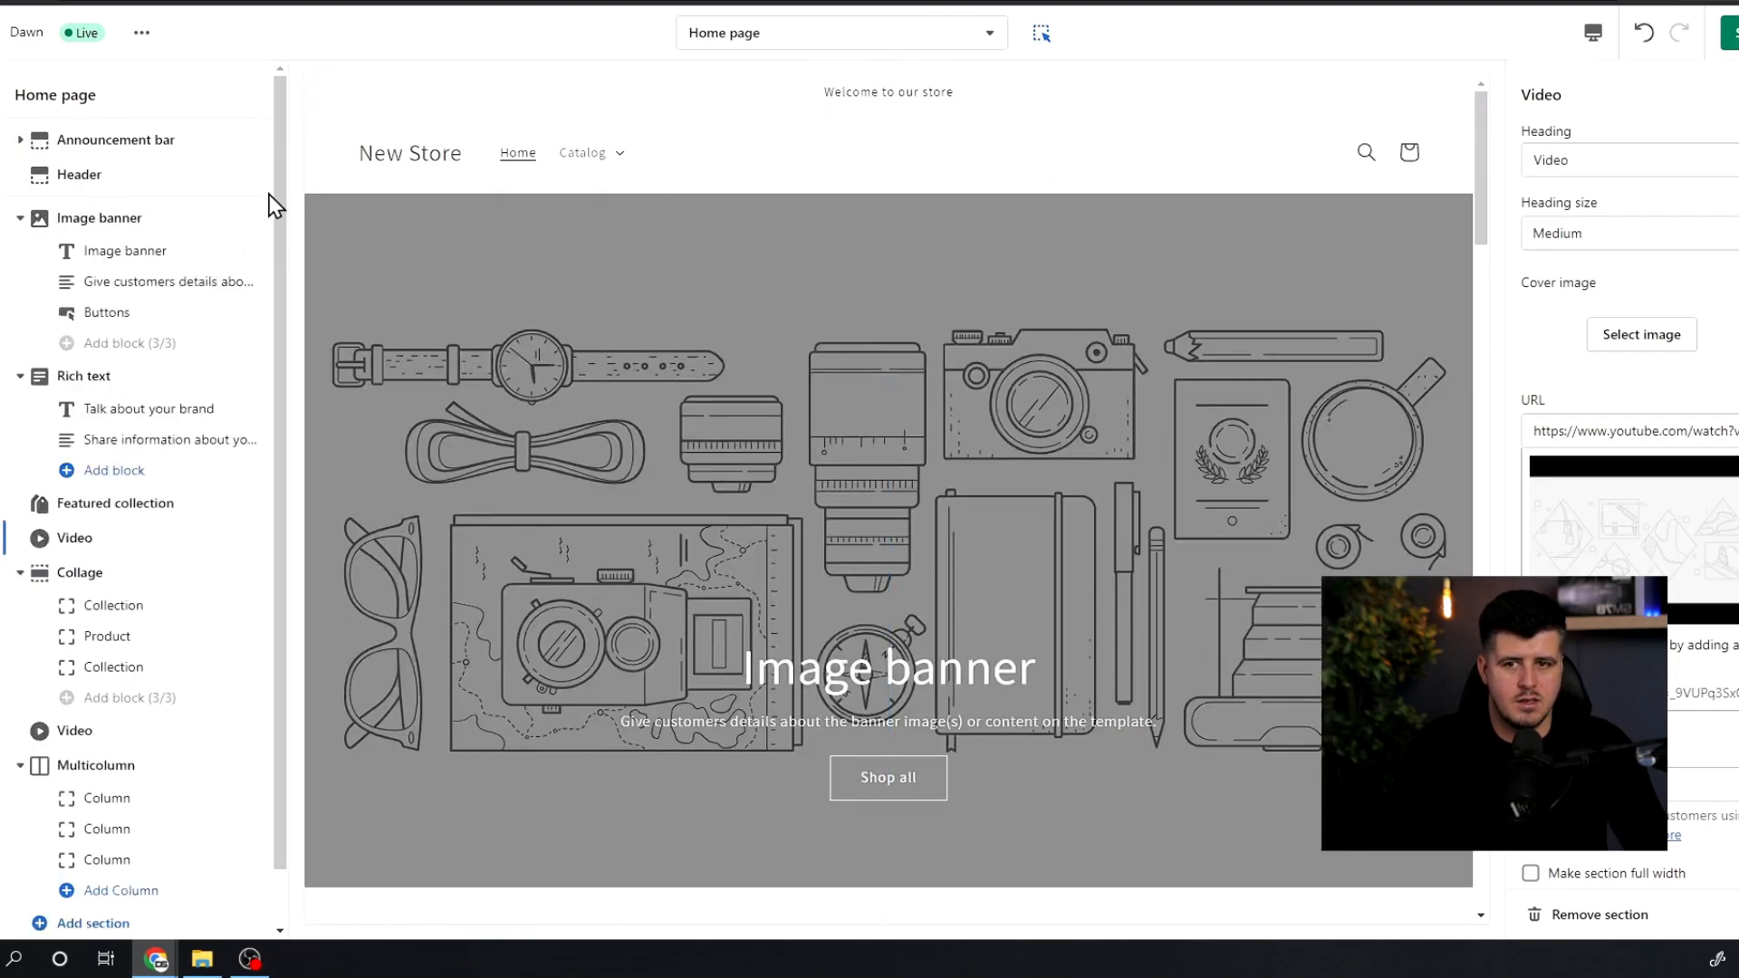
pyautogui.scroll(-1, 284, 202)
pyautogui.scroll(-15, 574, 477)
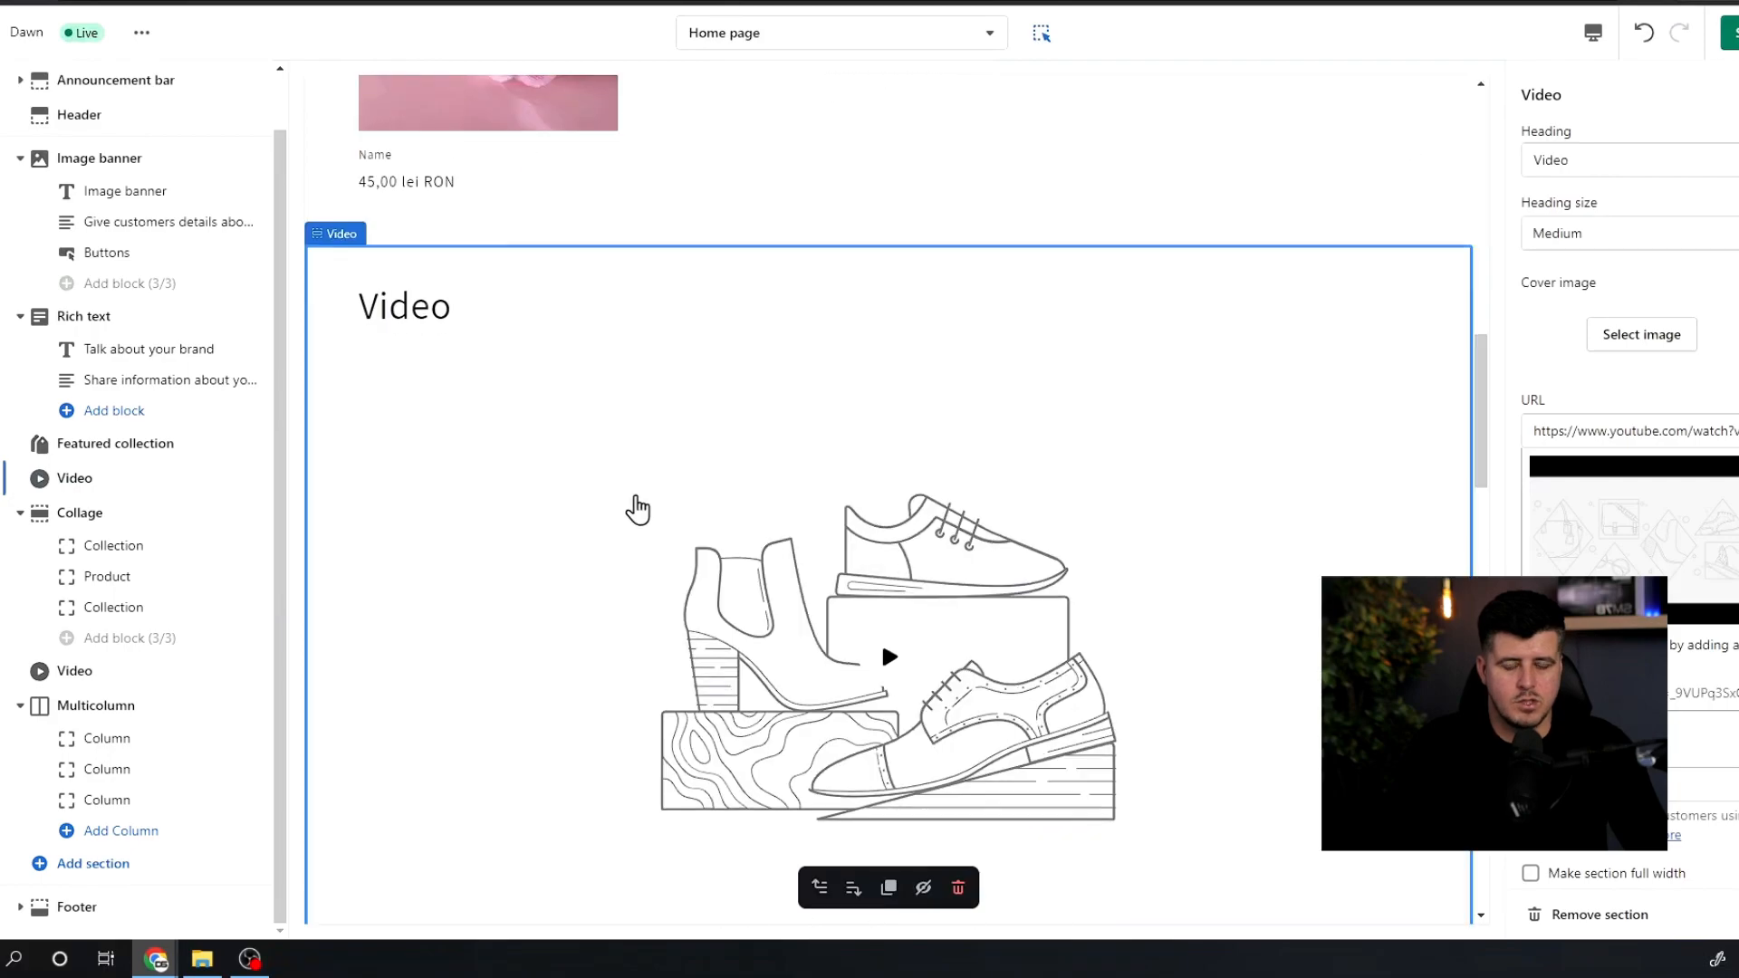
# Step: Examine the footer settings, its Quick links, Info and Our mission blocks, and the block types that can be added
pyautogui.click(82, 907)
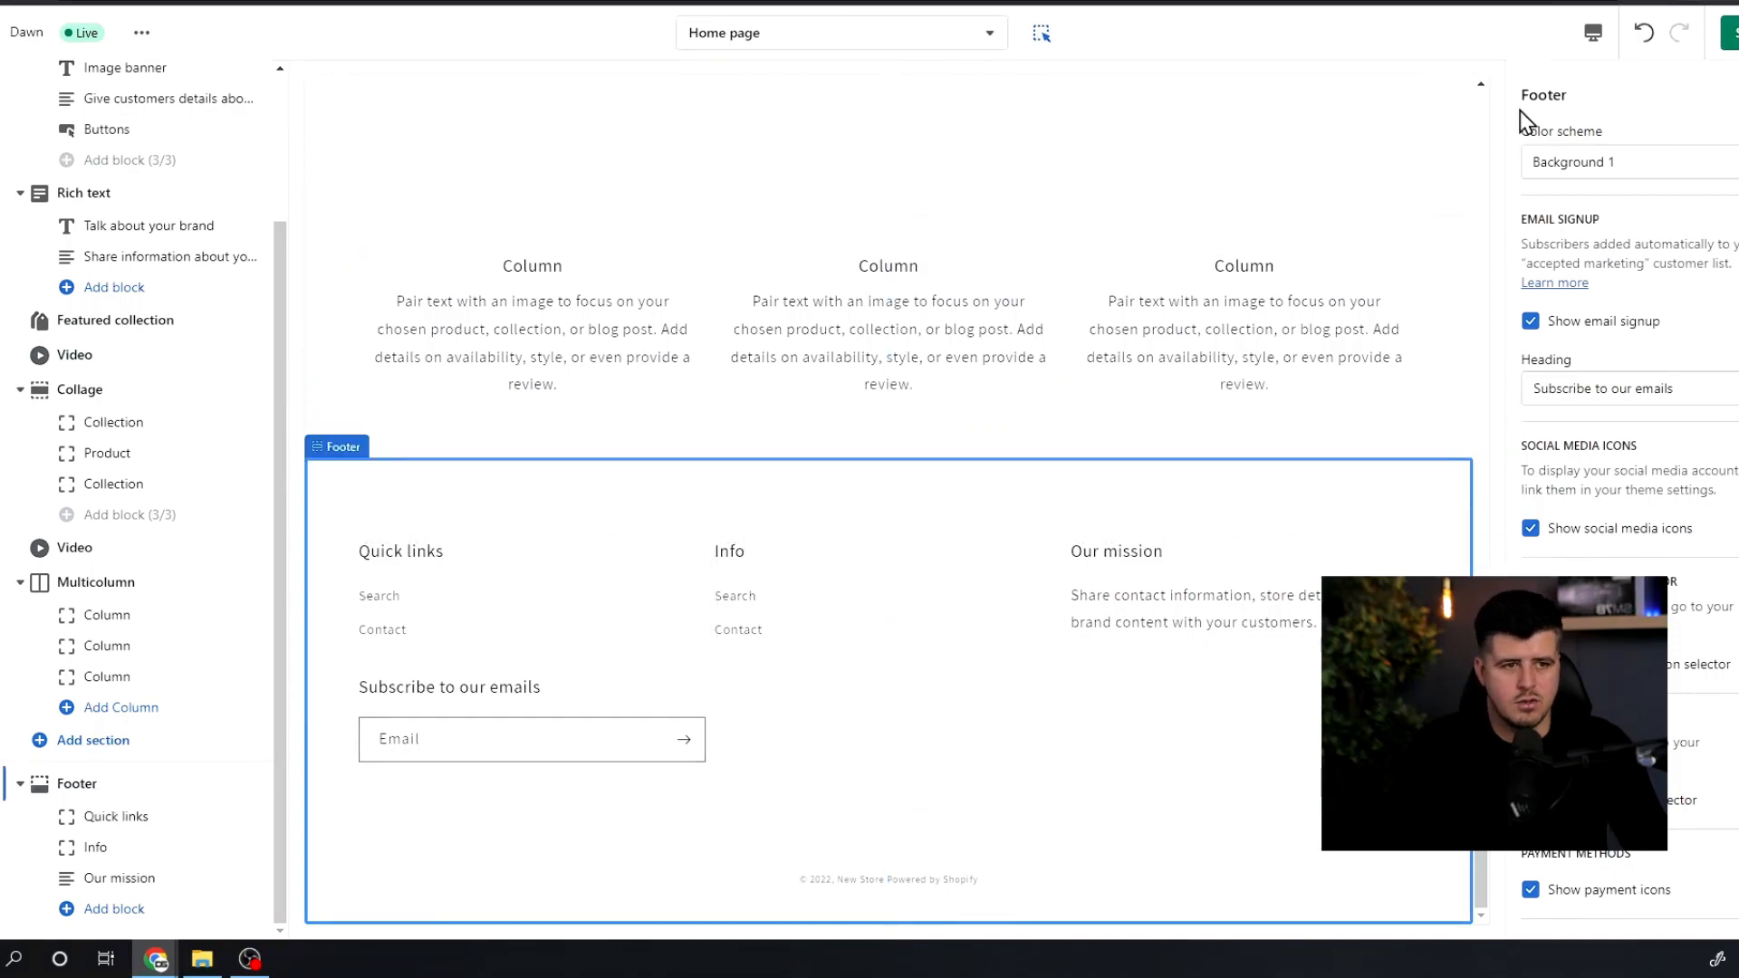
pyautogui.scroll(-3, 1725, 689)
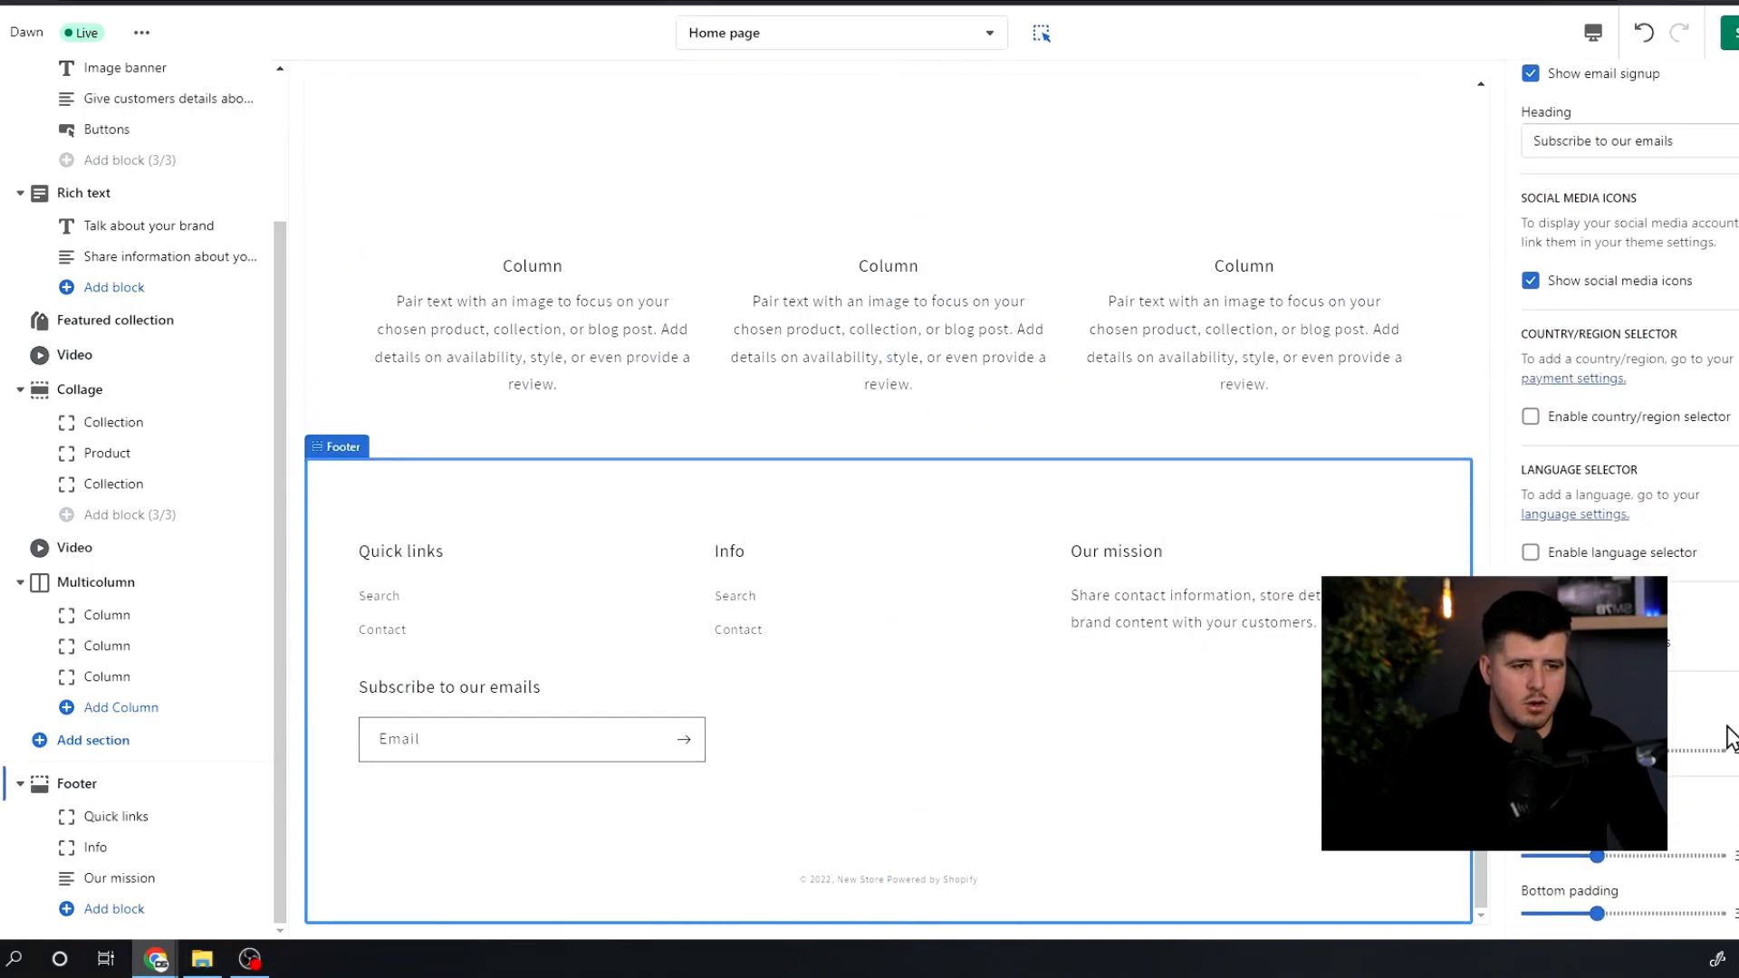
pyautogui.click(109, 816)
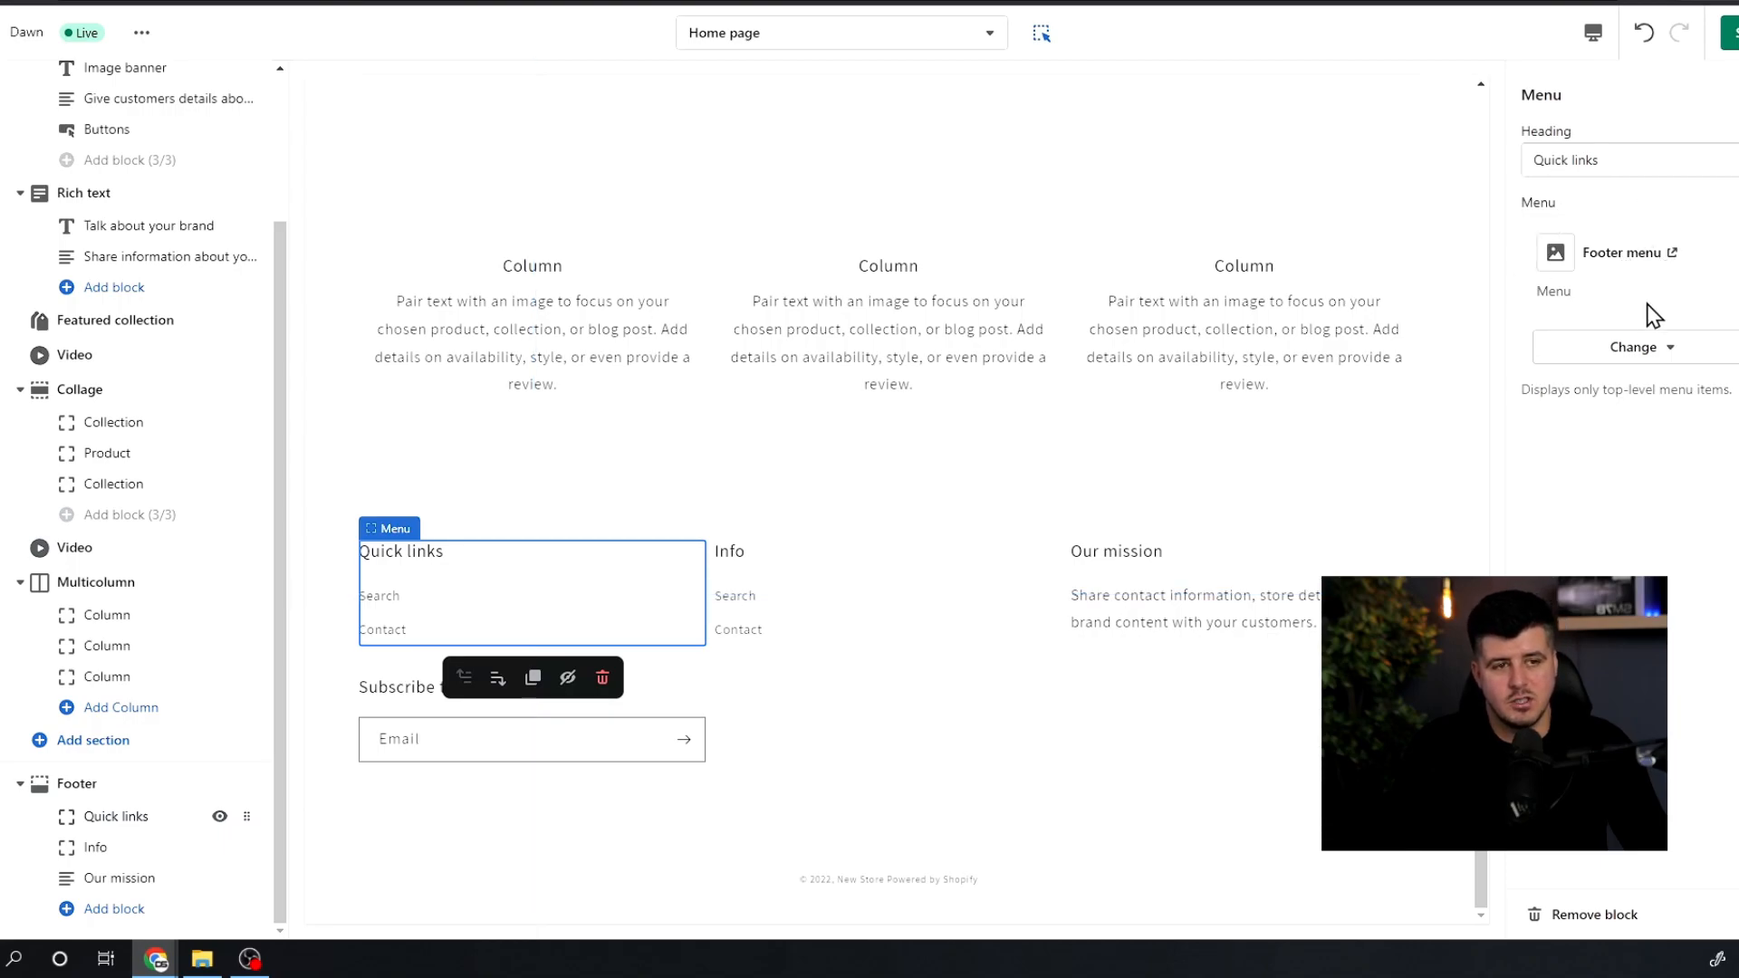
pyautogui.click(119, 852)
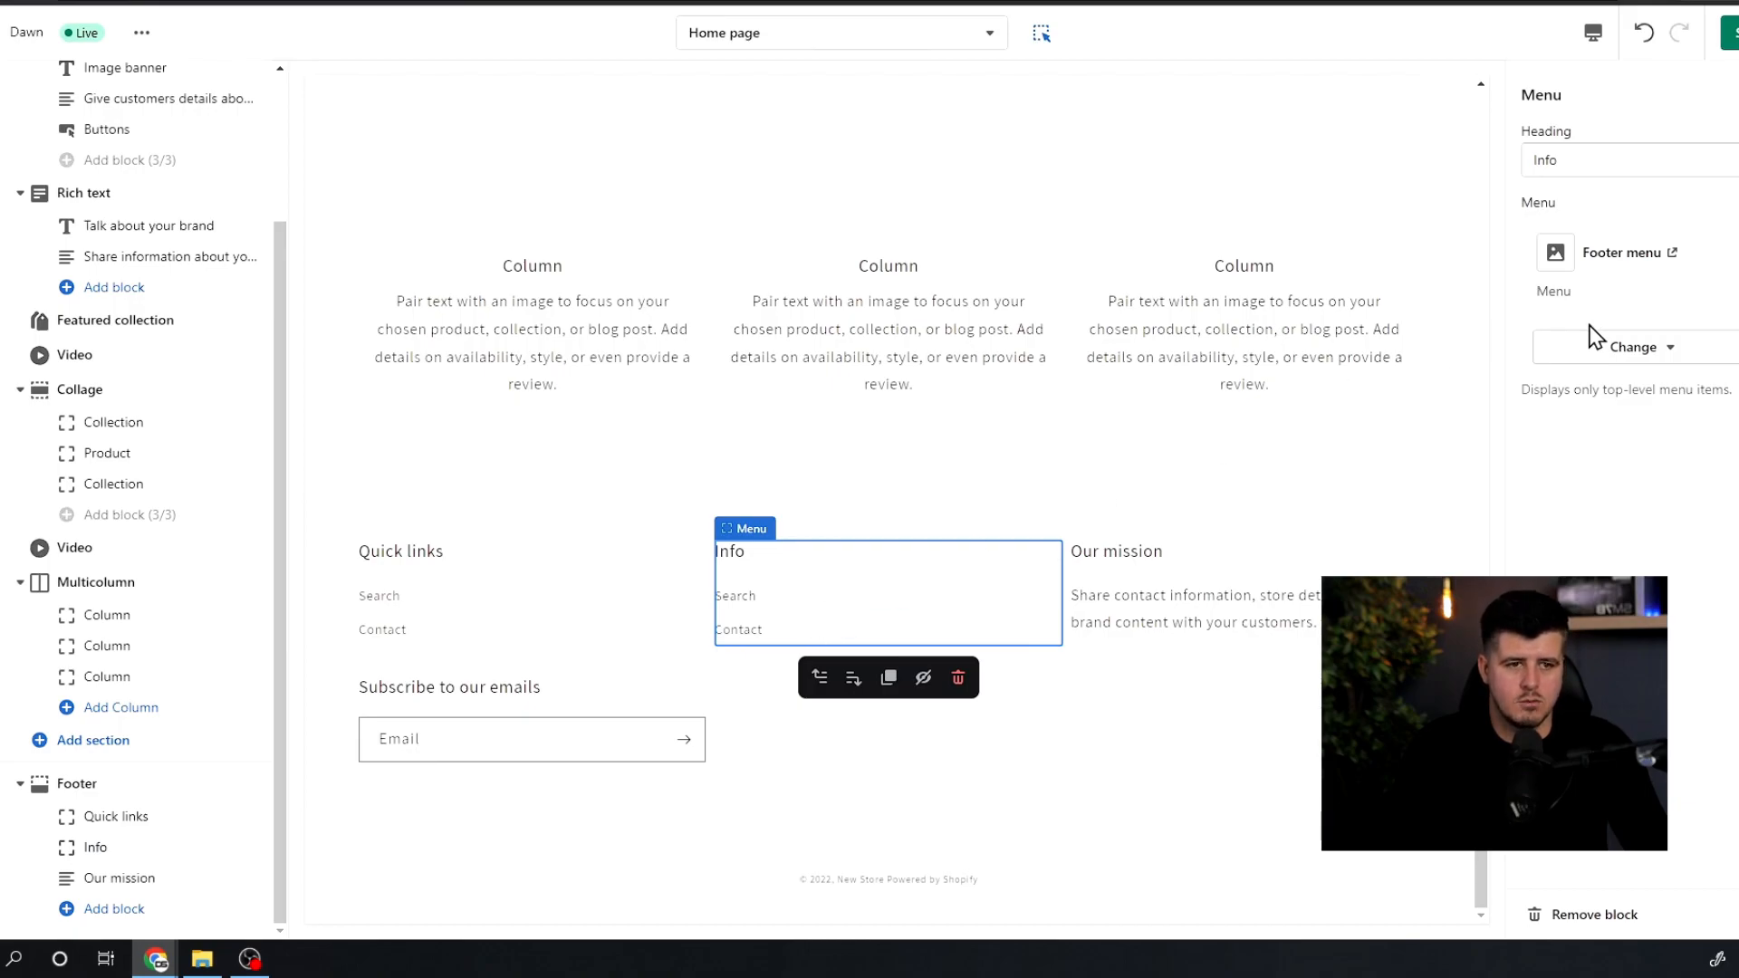
pyautogui.click(1631, 347)
pyautogui.click(127, 879)
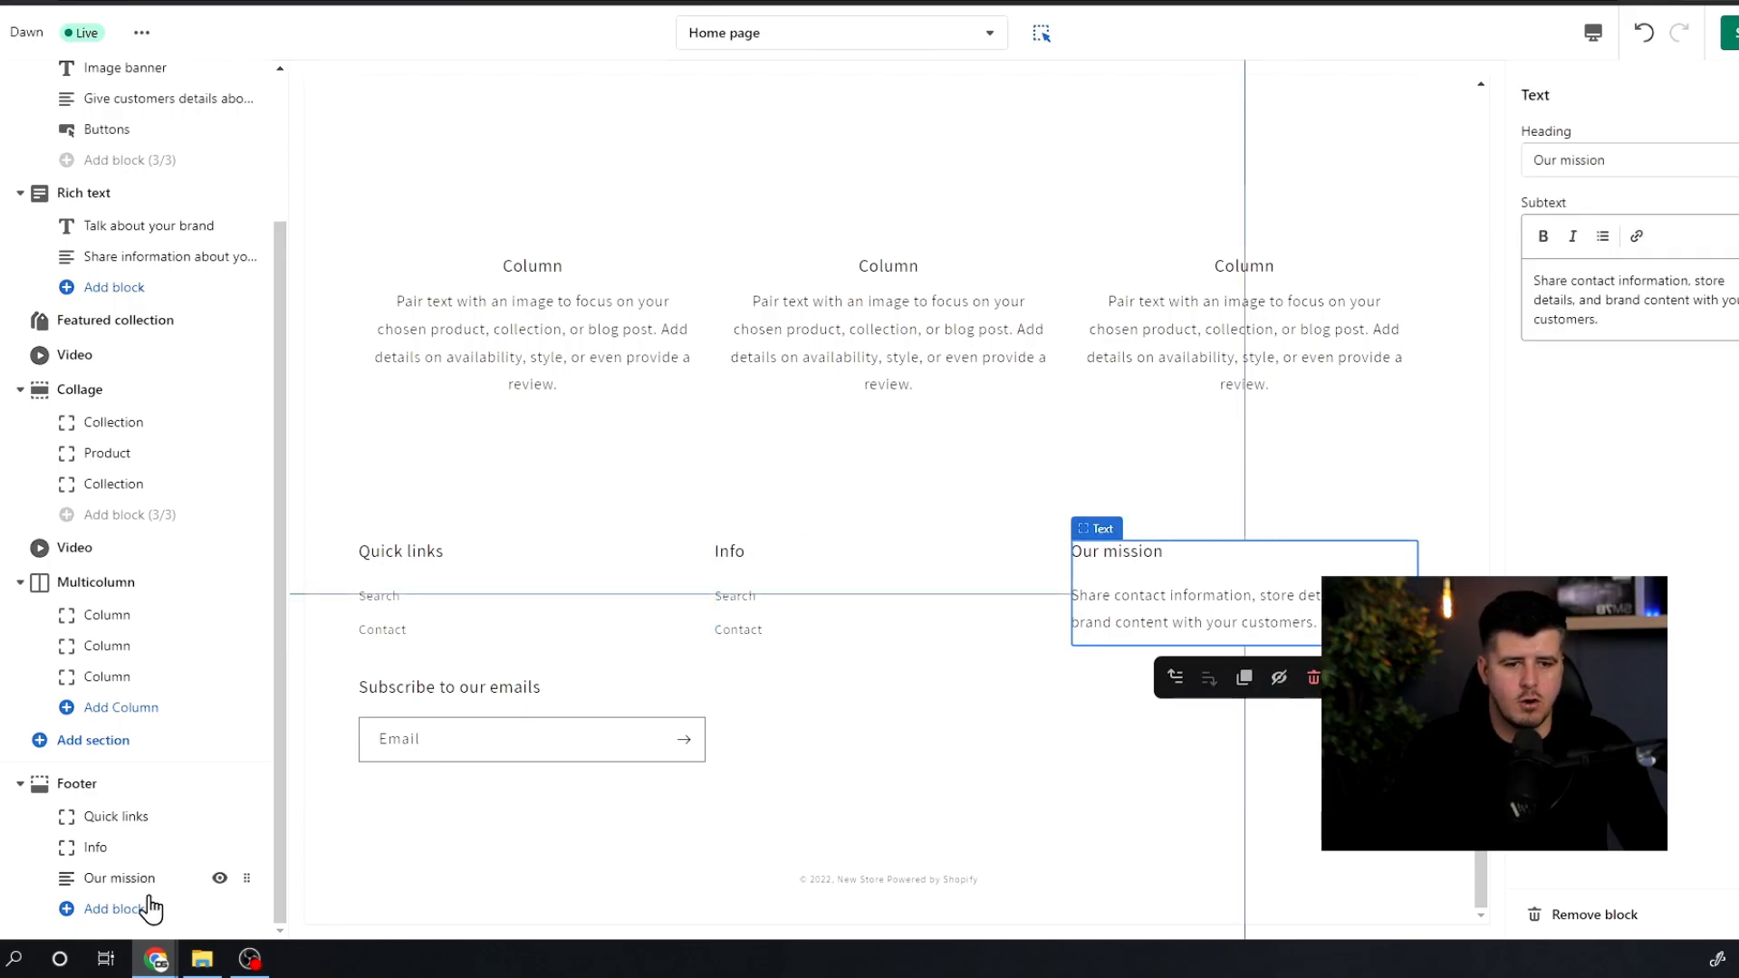
pyautogui.click(126, 909)
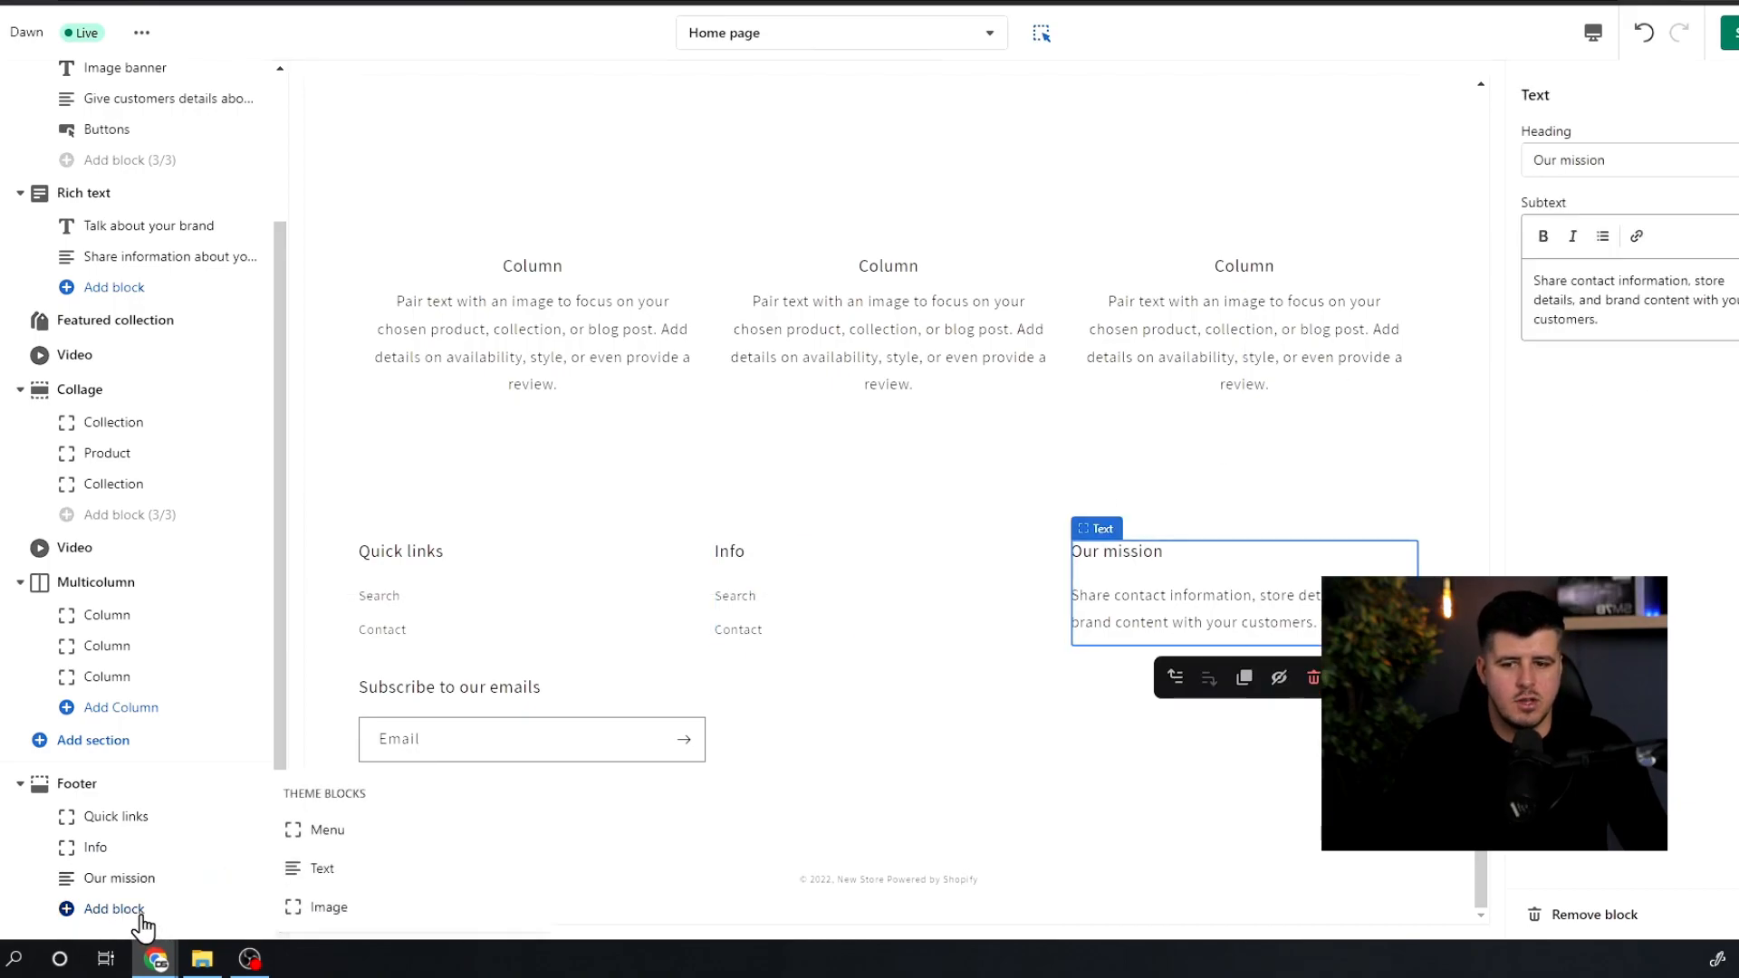
pyautogui.click(172, 788)
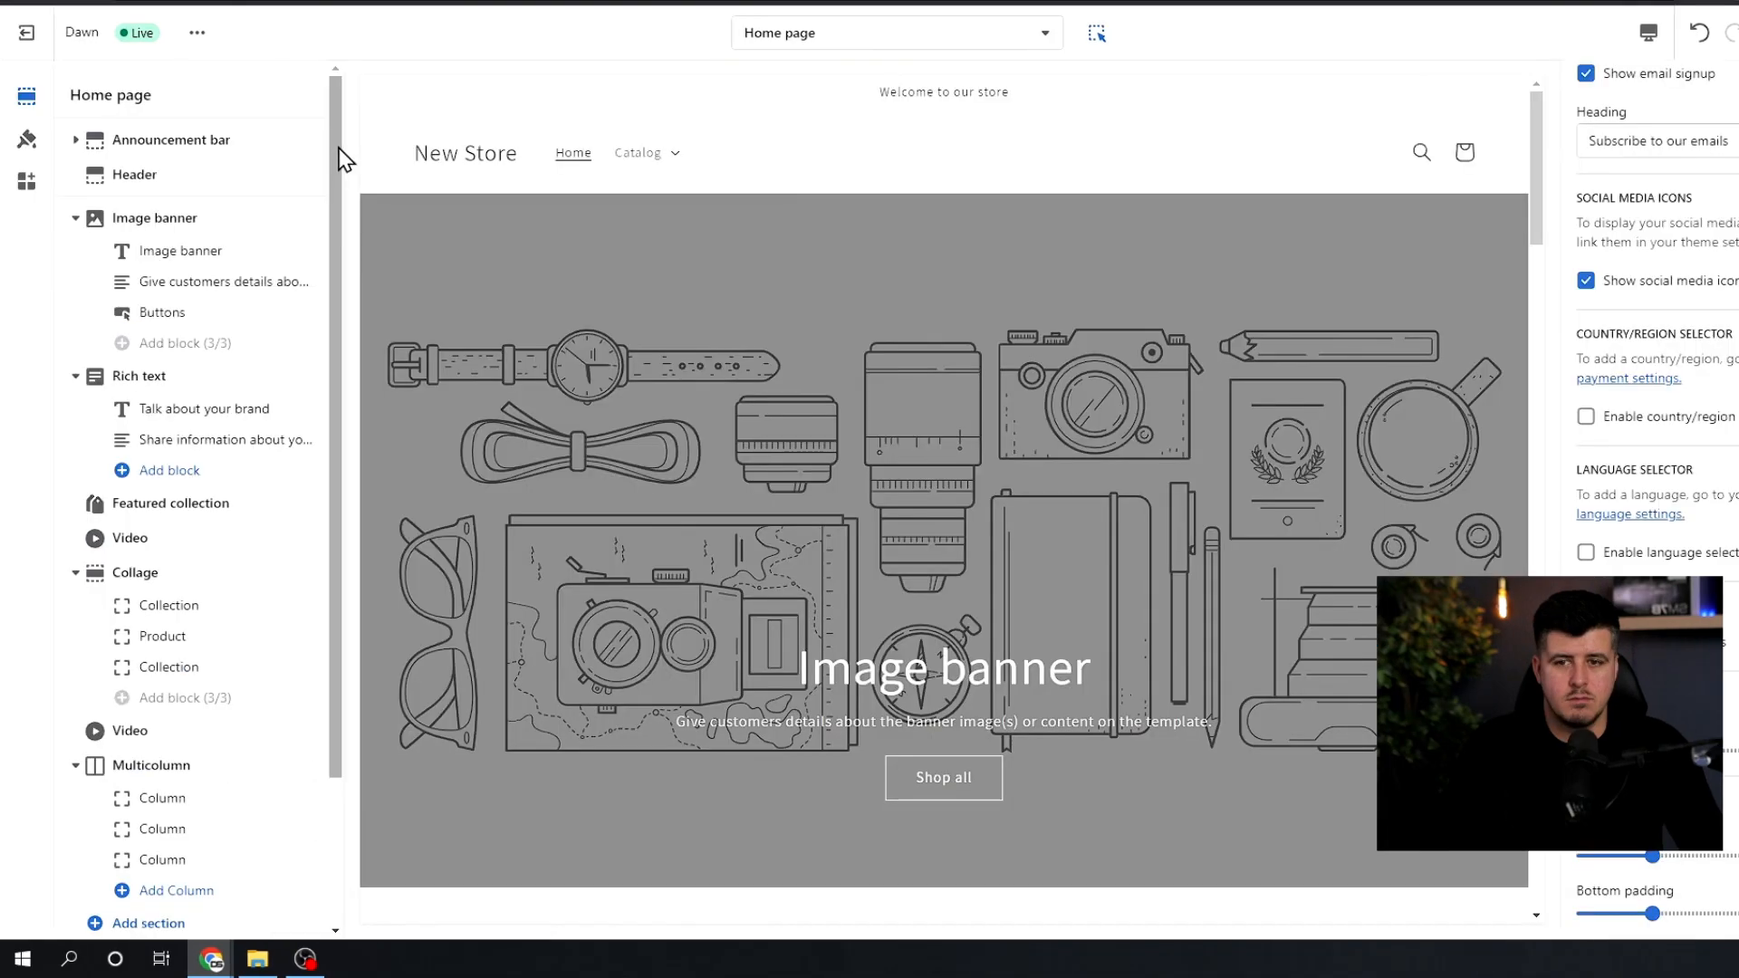
# Step: Browse the theme settings categories and briefly expand and collapse Typography
pyautogui.click(28, 143)
pyautogui.scroll(-1, 321, 117)
pyautogui.scroll(-2, 321, 145)
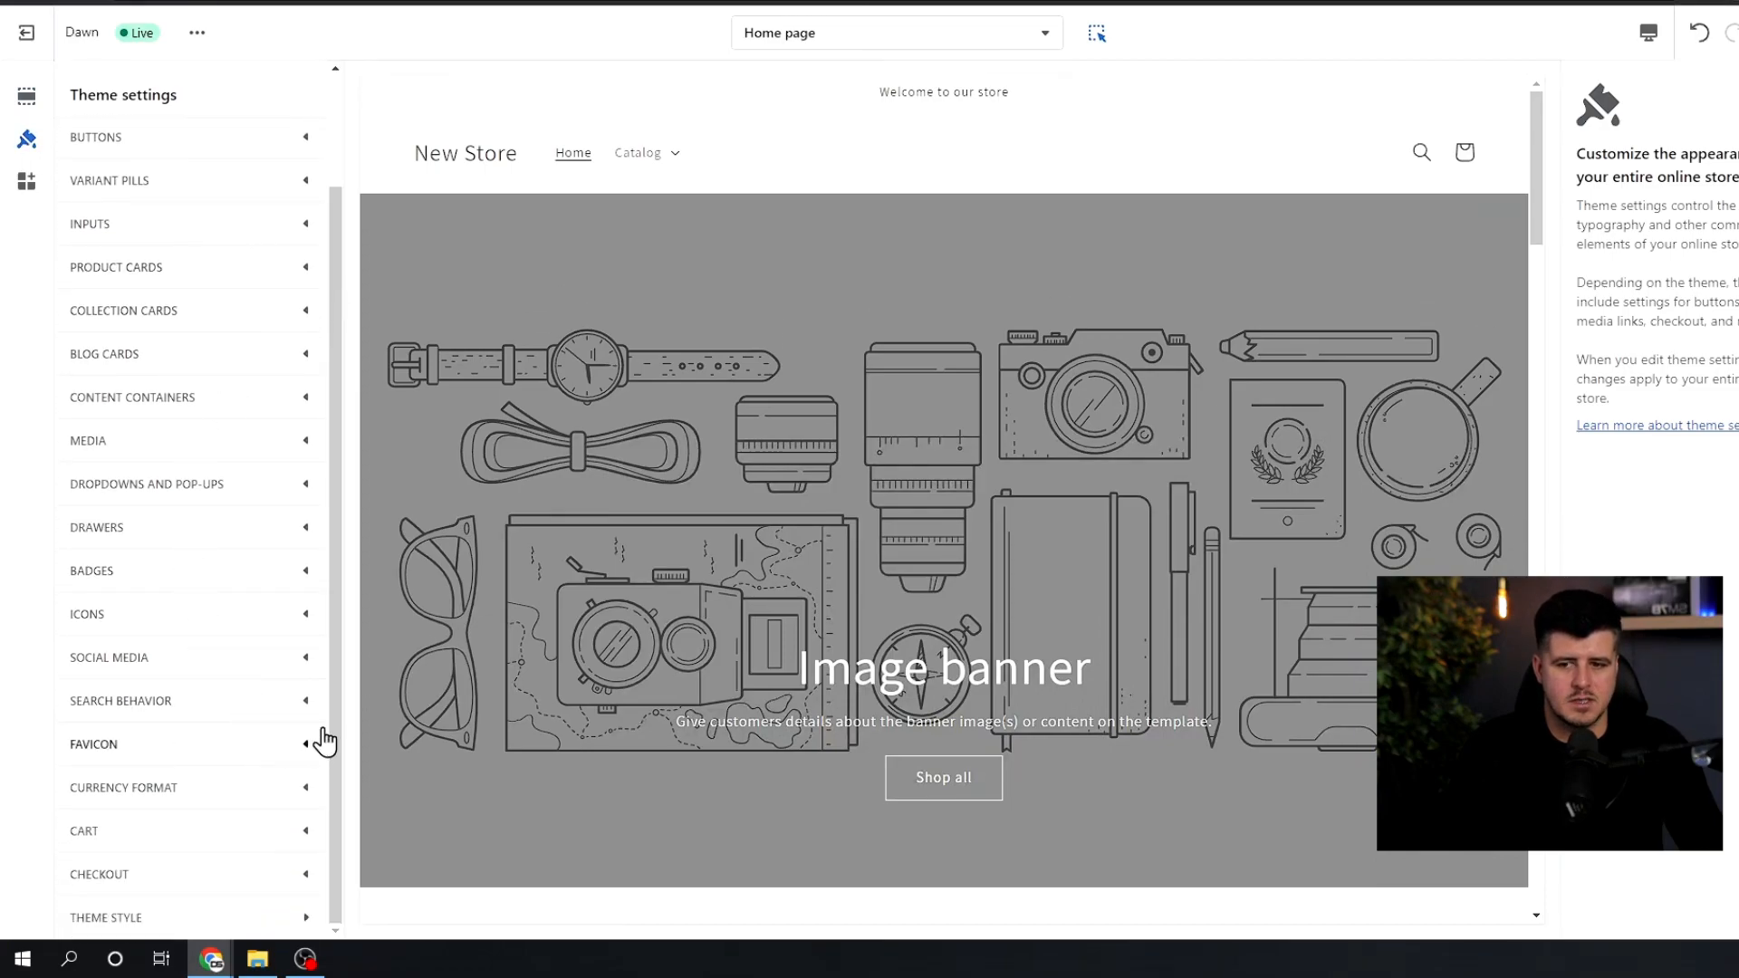
pyautogui.scroll(2, 312, 453)
pyautogui.click(306, 184)
pyautogui.click(308, 191)
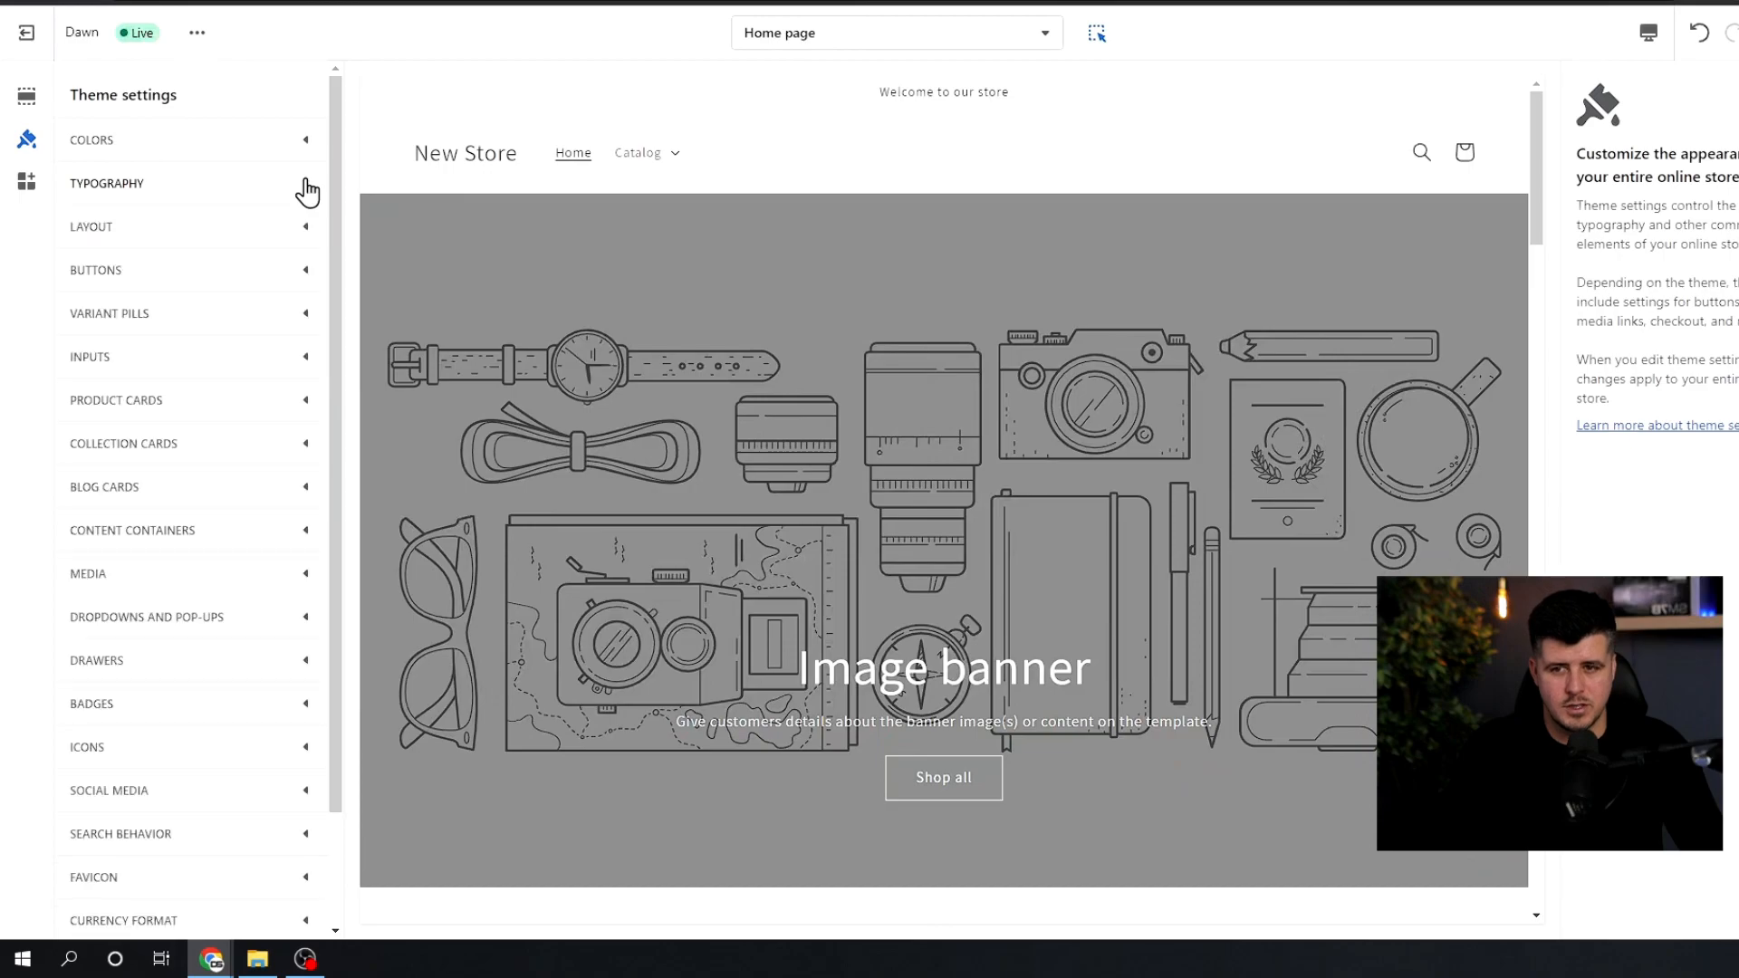
# Step: Return to the page sections and switch the editor to the Default collection template
pyautogui.click(26, 95)
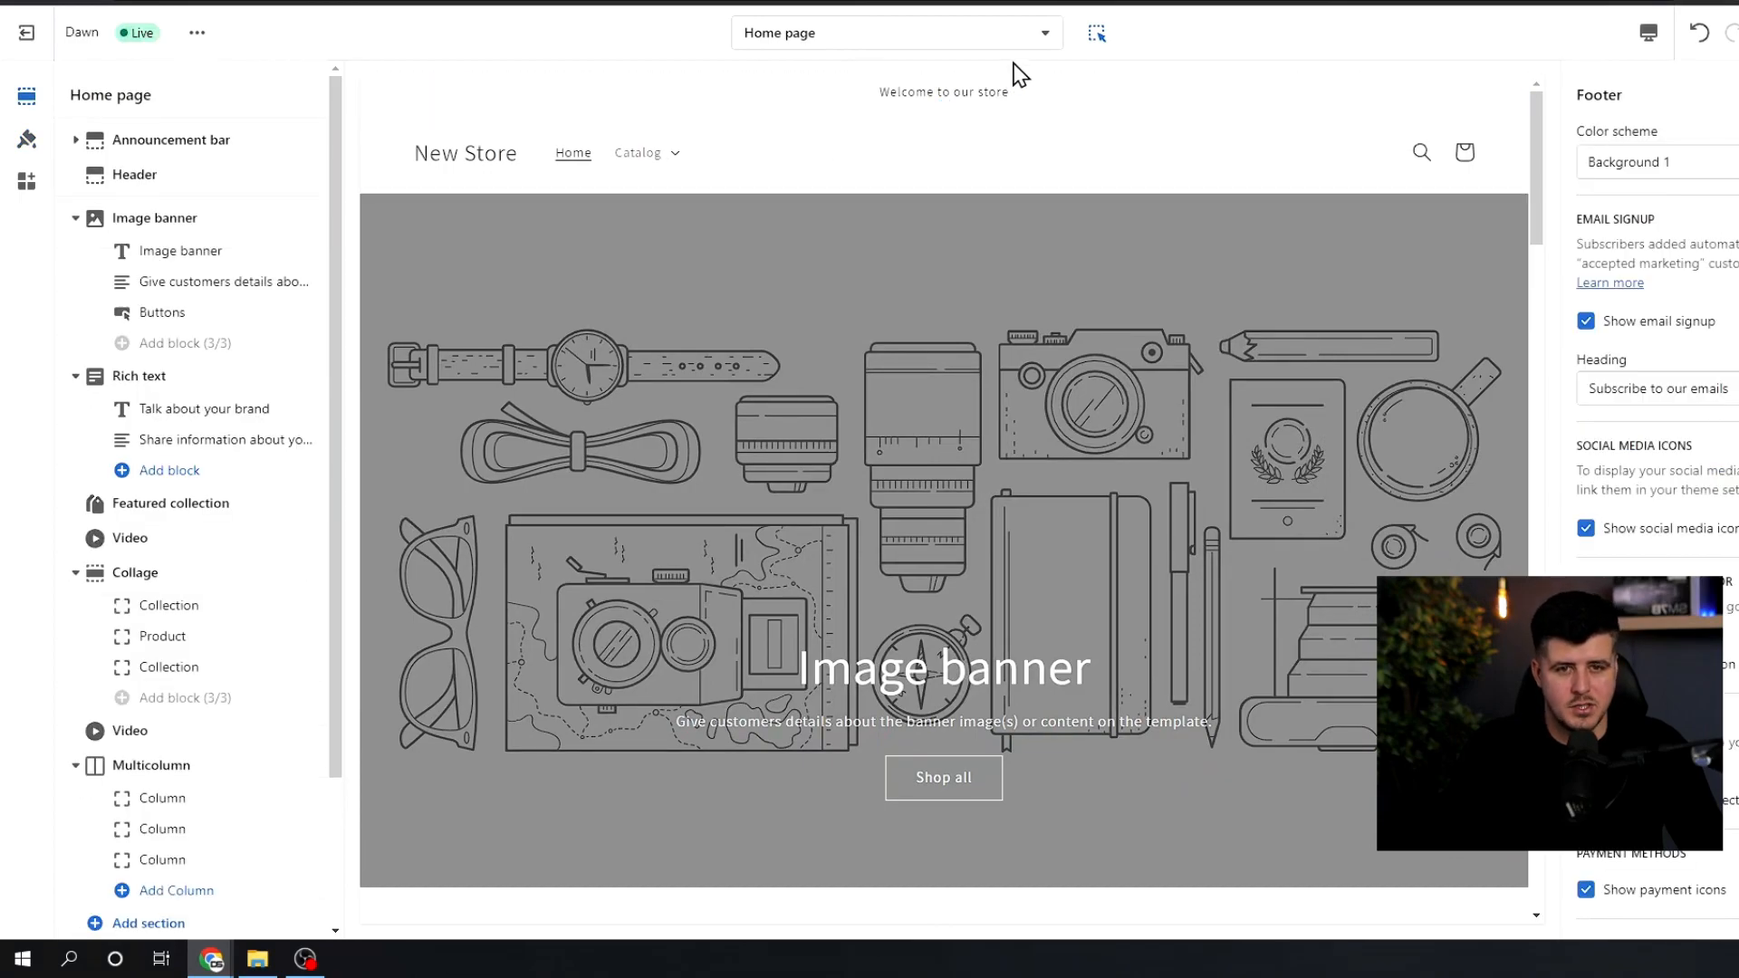
pyautogui.click(1046, 36)
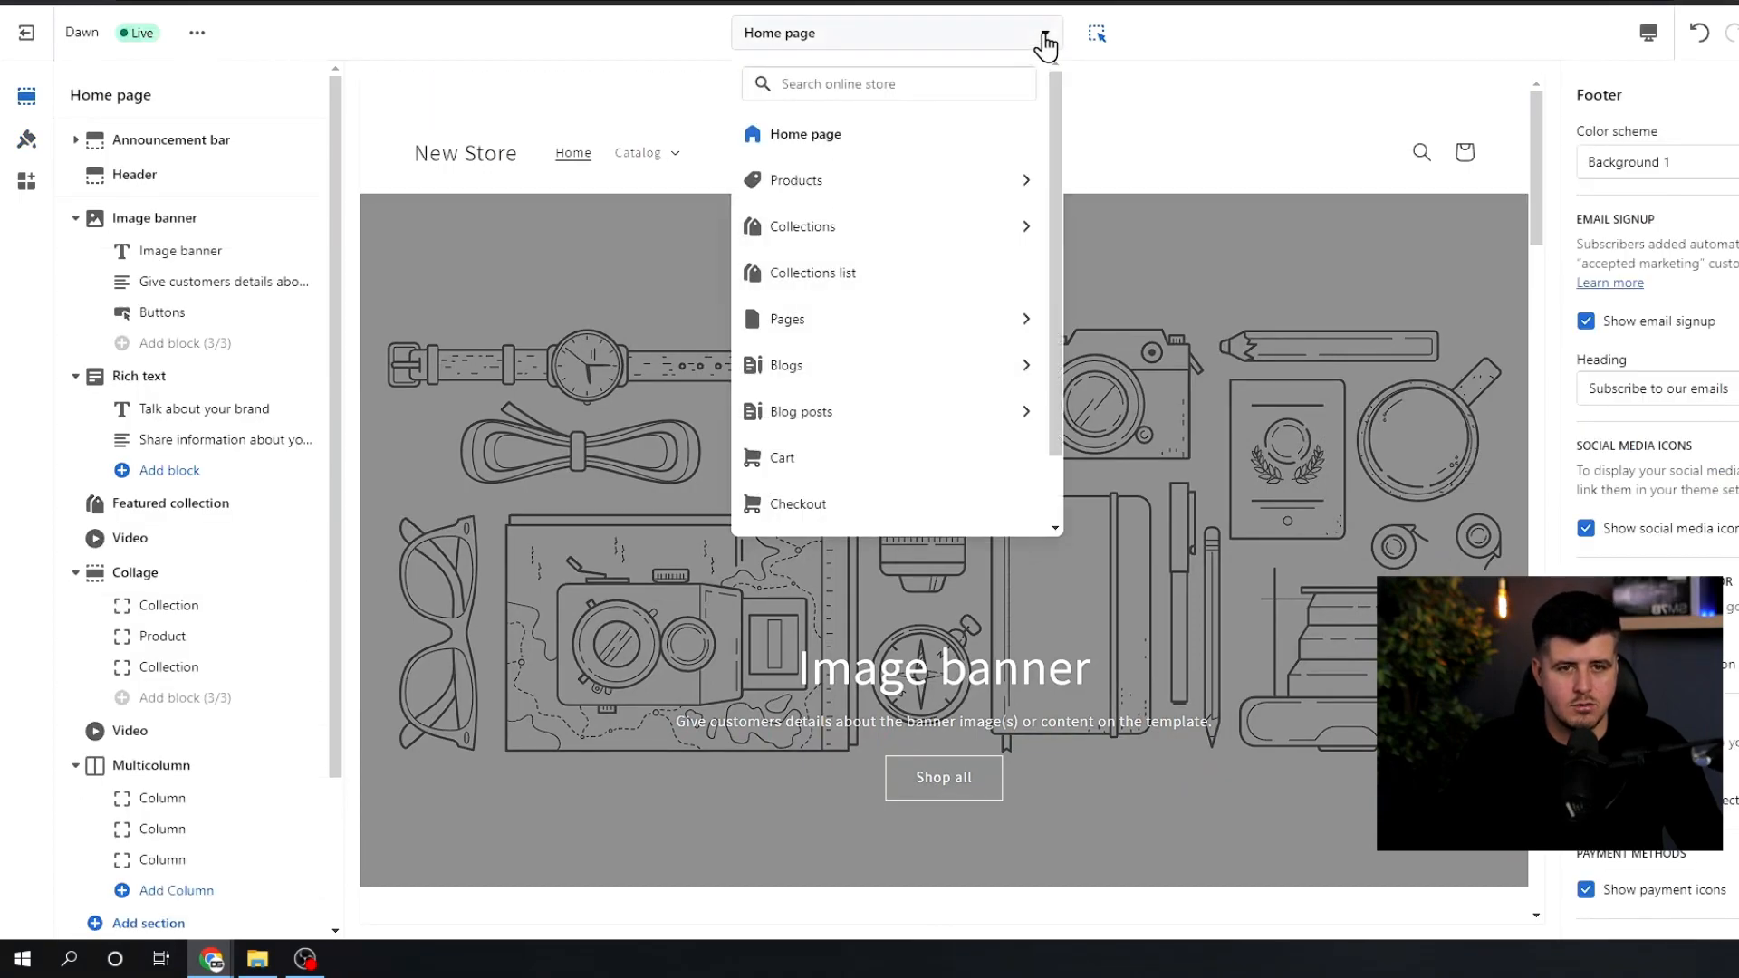
pyautogui.click(806, 235)
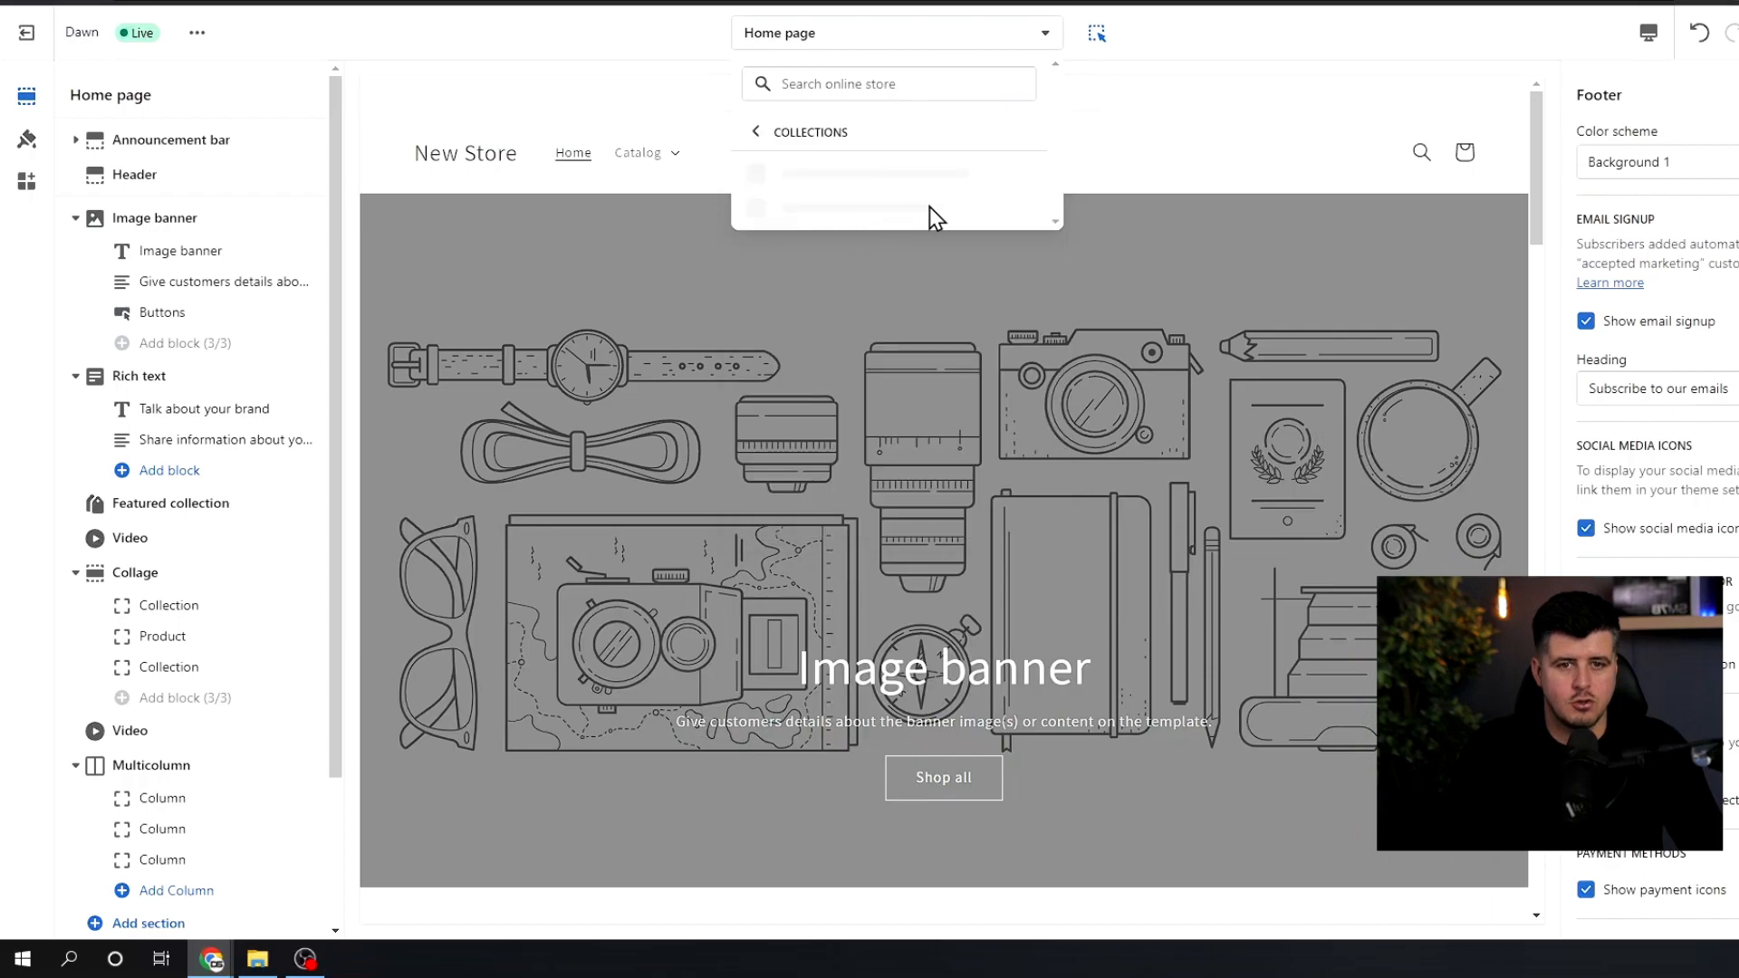
pyautogui.click(840, 180)
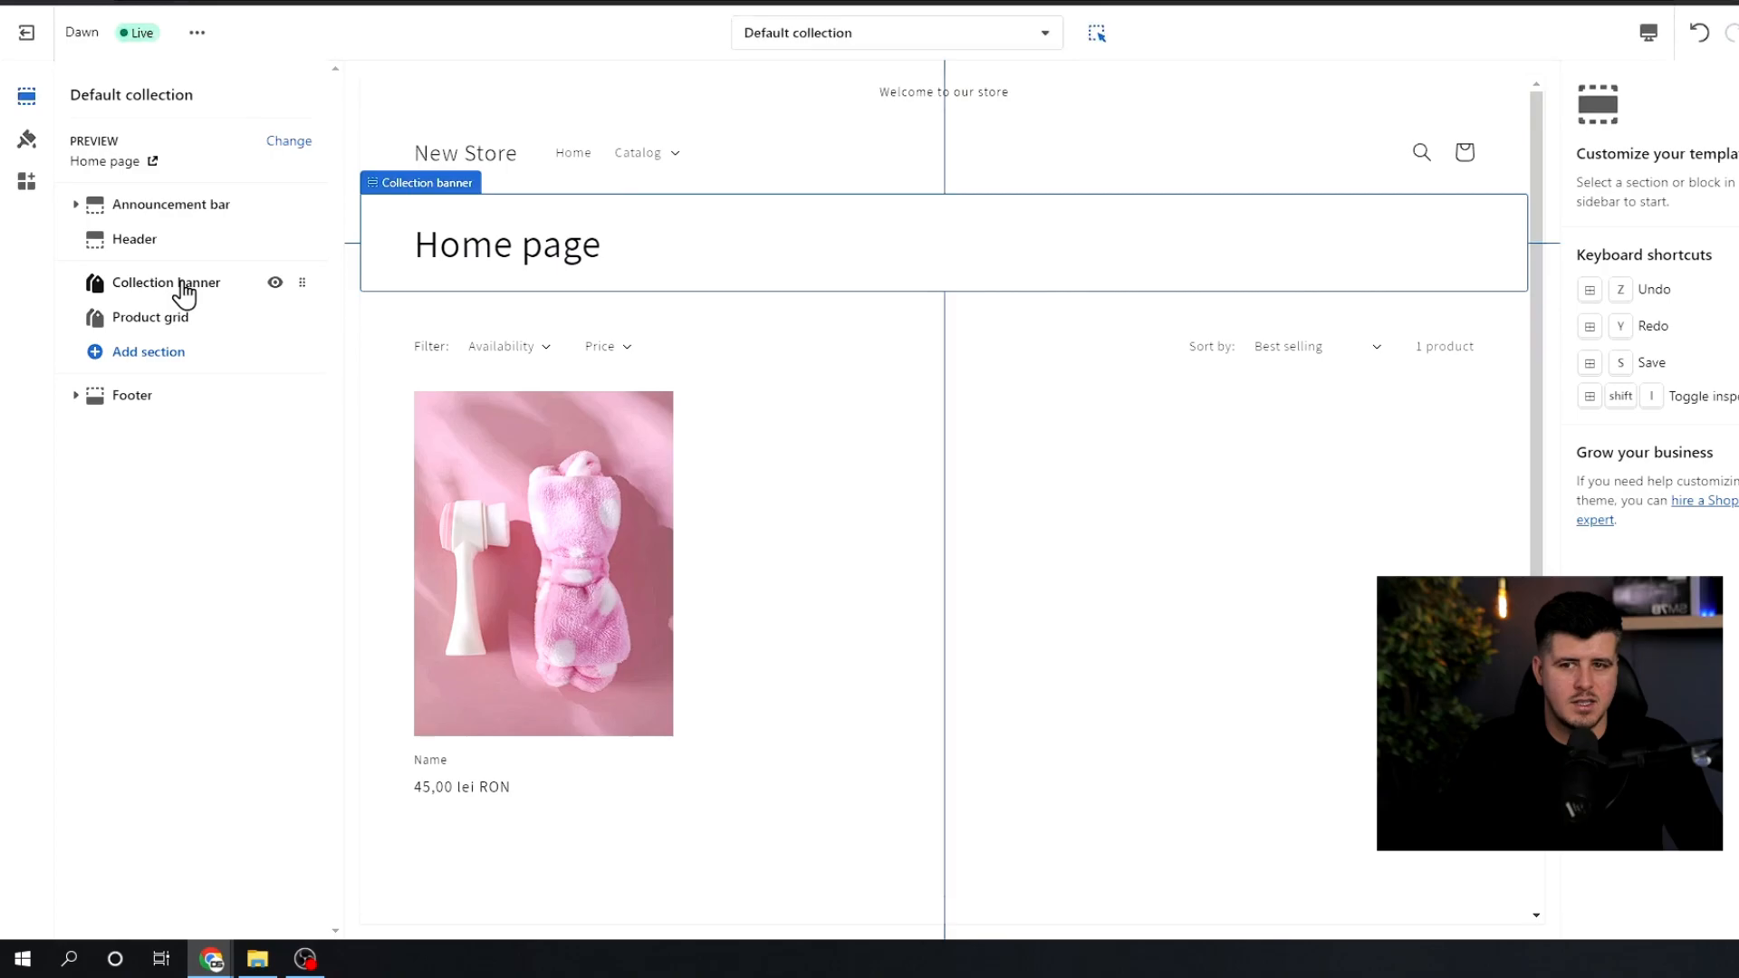
# Step: Open the Collection banner settings, followed by the Product grid settings of the collection template
pyautogui.click(174, 285)
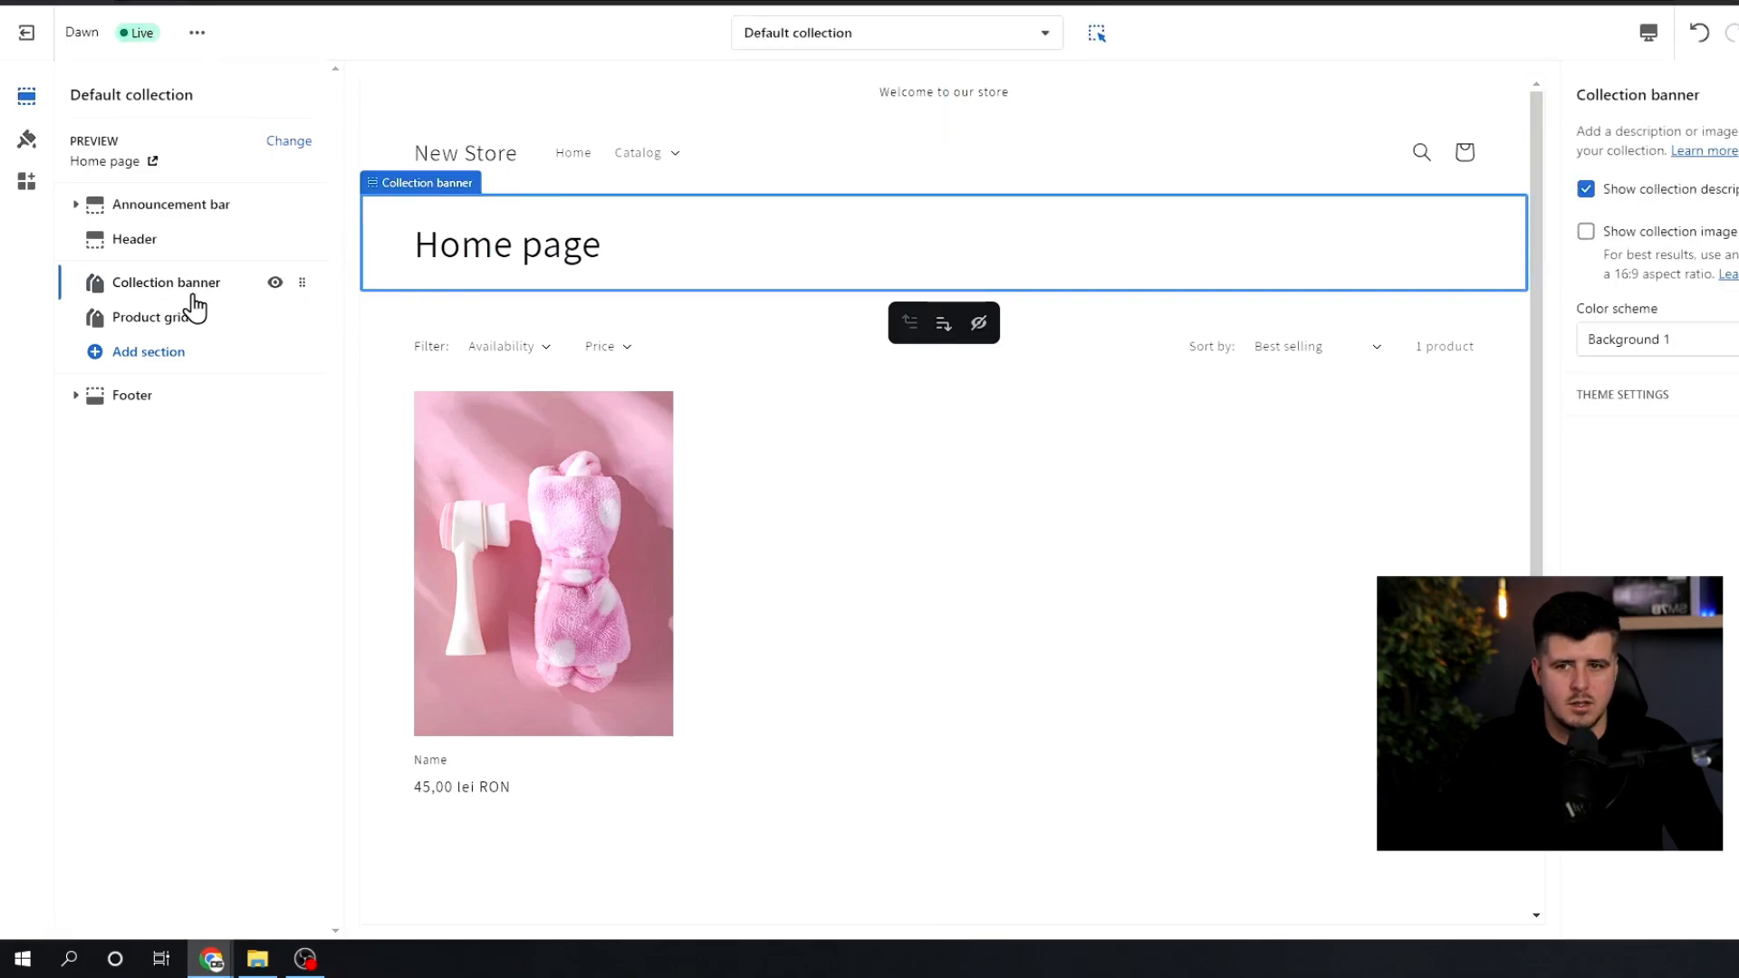
pyautogui.click(156, 318)
pyautogui.scroll(-2, 1703, 415)
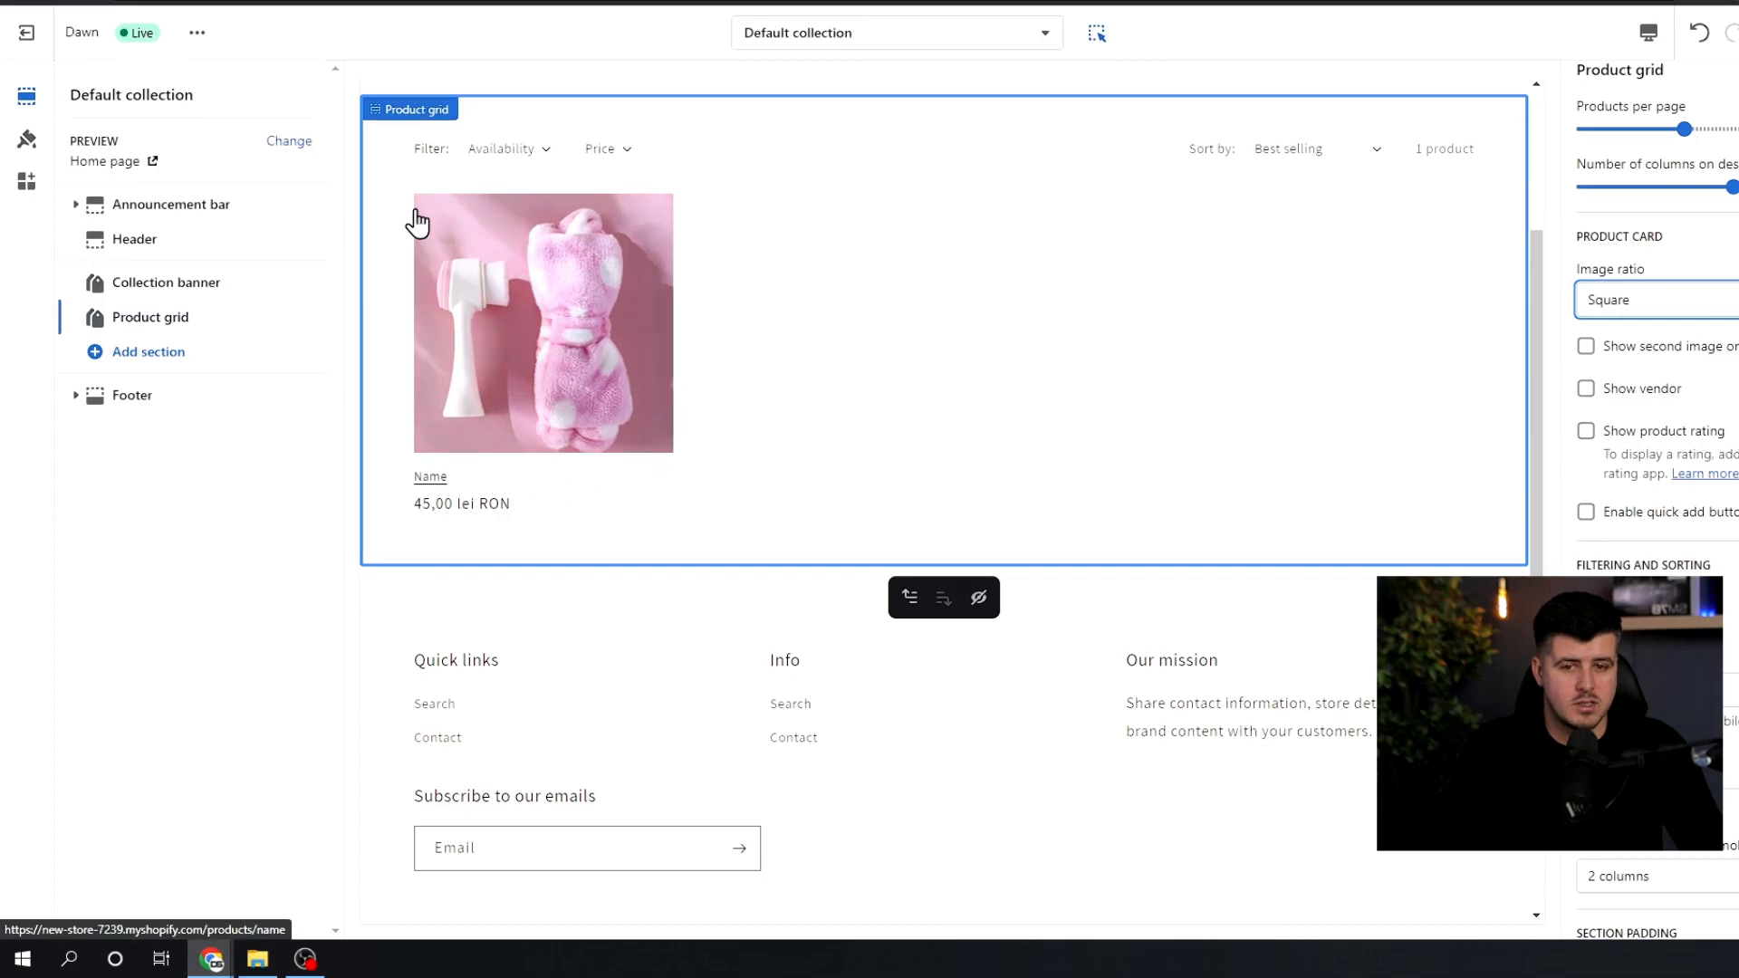
# Step: Try the Portrait image ratio on the product grid's product cards, then set it back to Adapt to image
pyautogui.click(1652, 312)
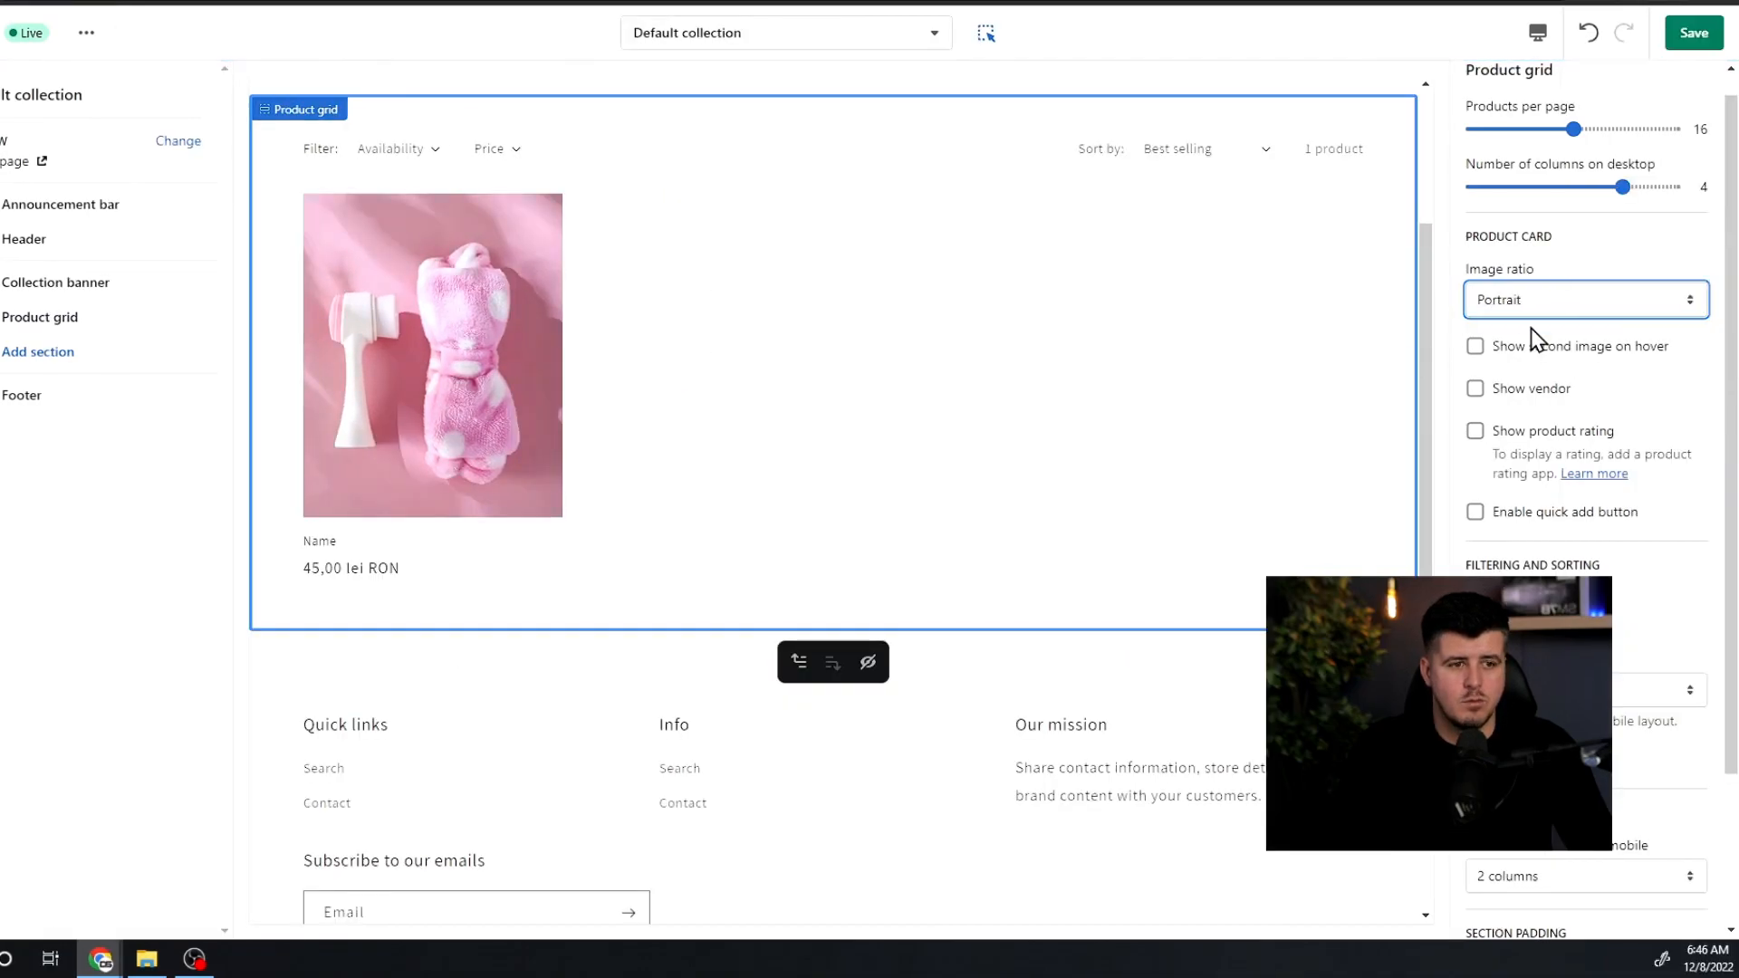
pyautogui.click(1543, 326)
pyautogui.click(1555, 310)
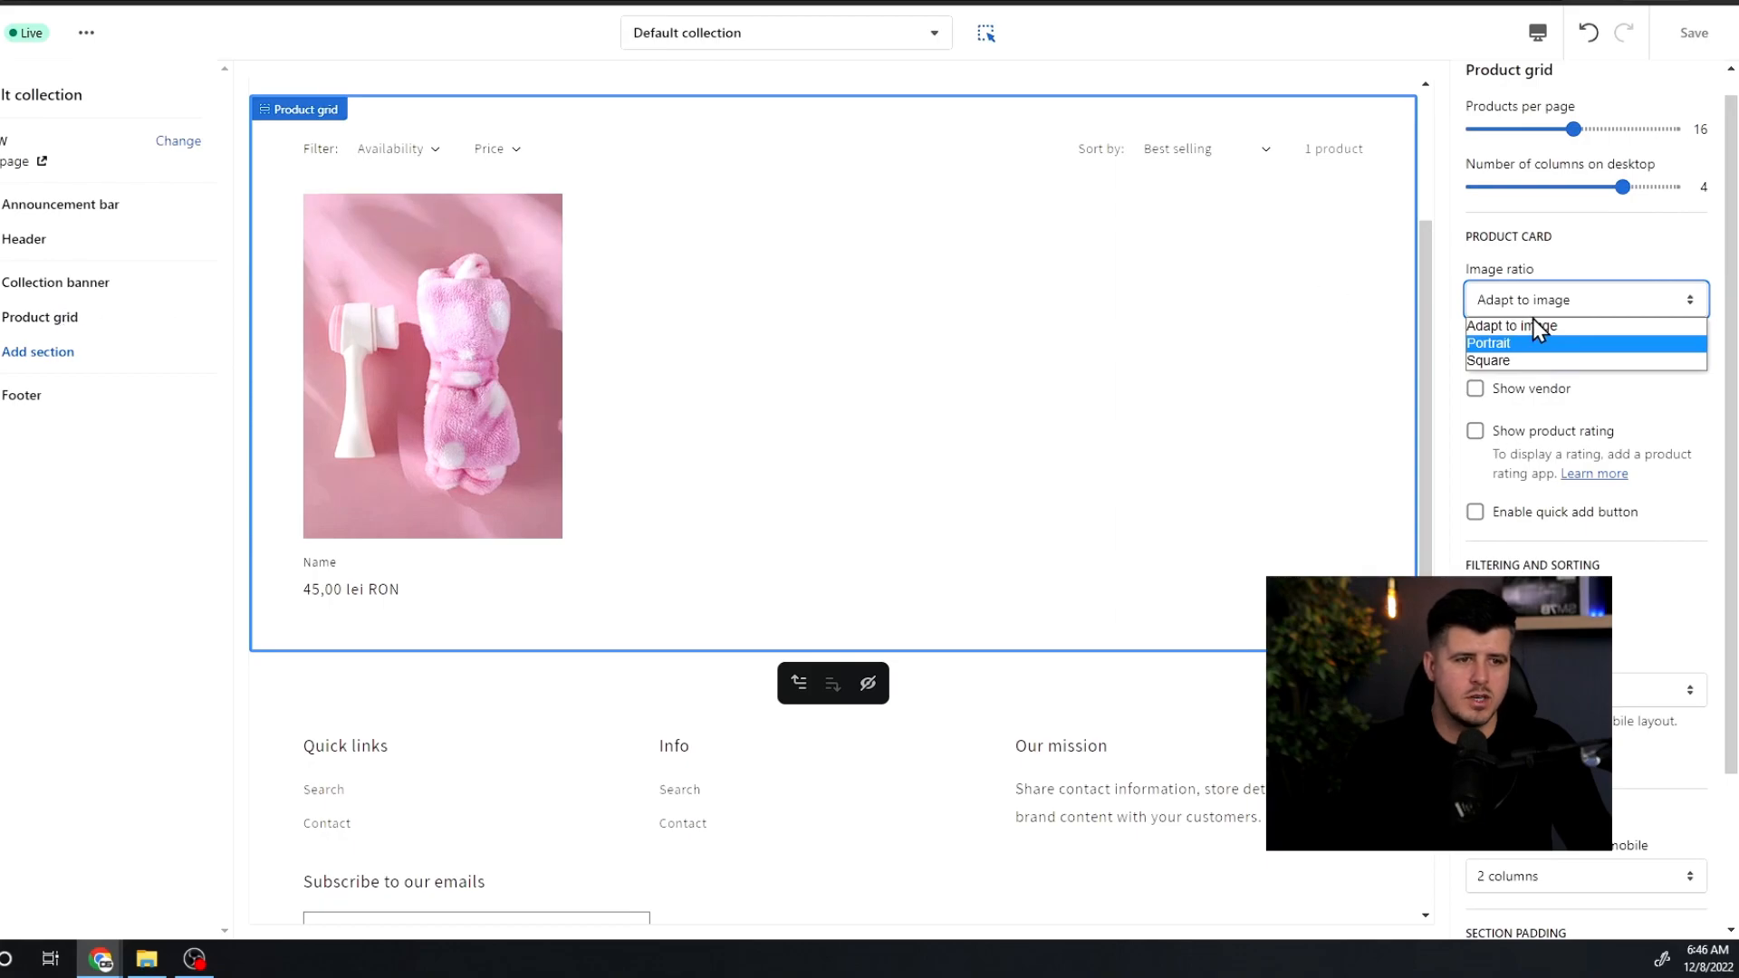
pyautogui.click(1538, 267)
# Step: Review the product grid's options for second image, vendor, product rating, quick add button and filtering
pyautogui.scroll(-2, 1549, 290)
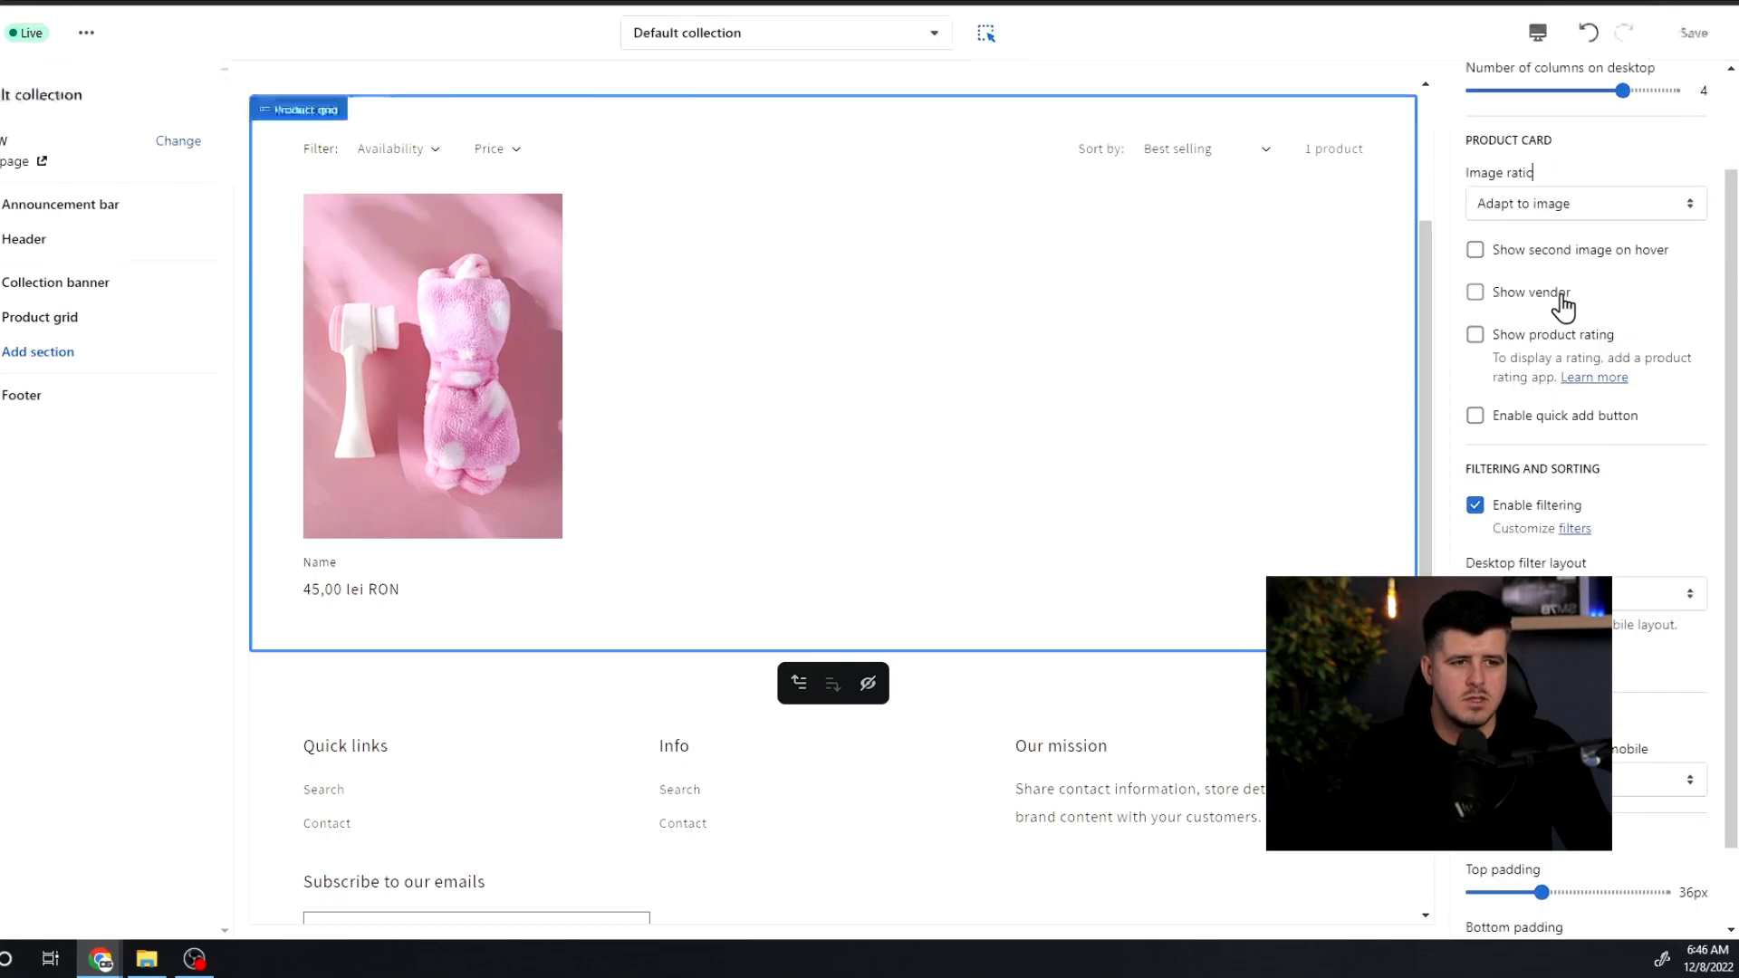
pyautogui.scroll(2, 1477, 271)
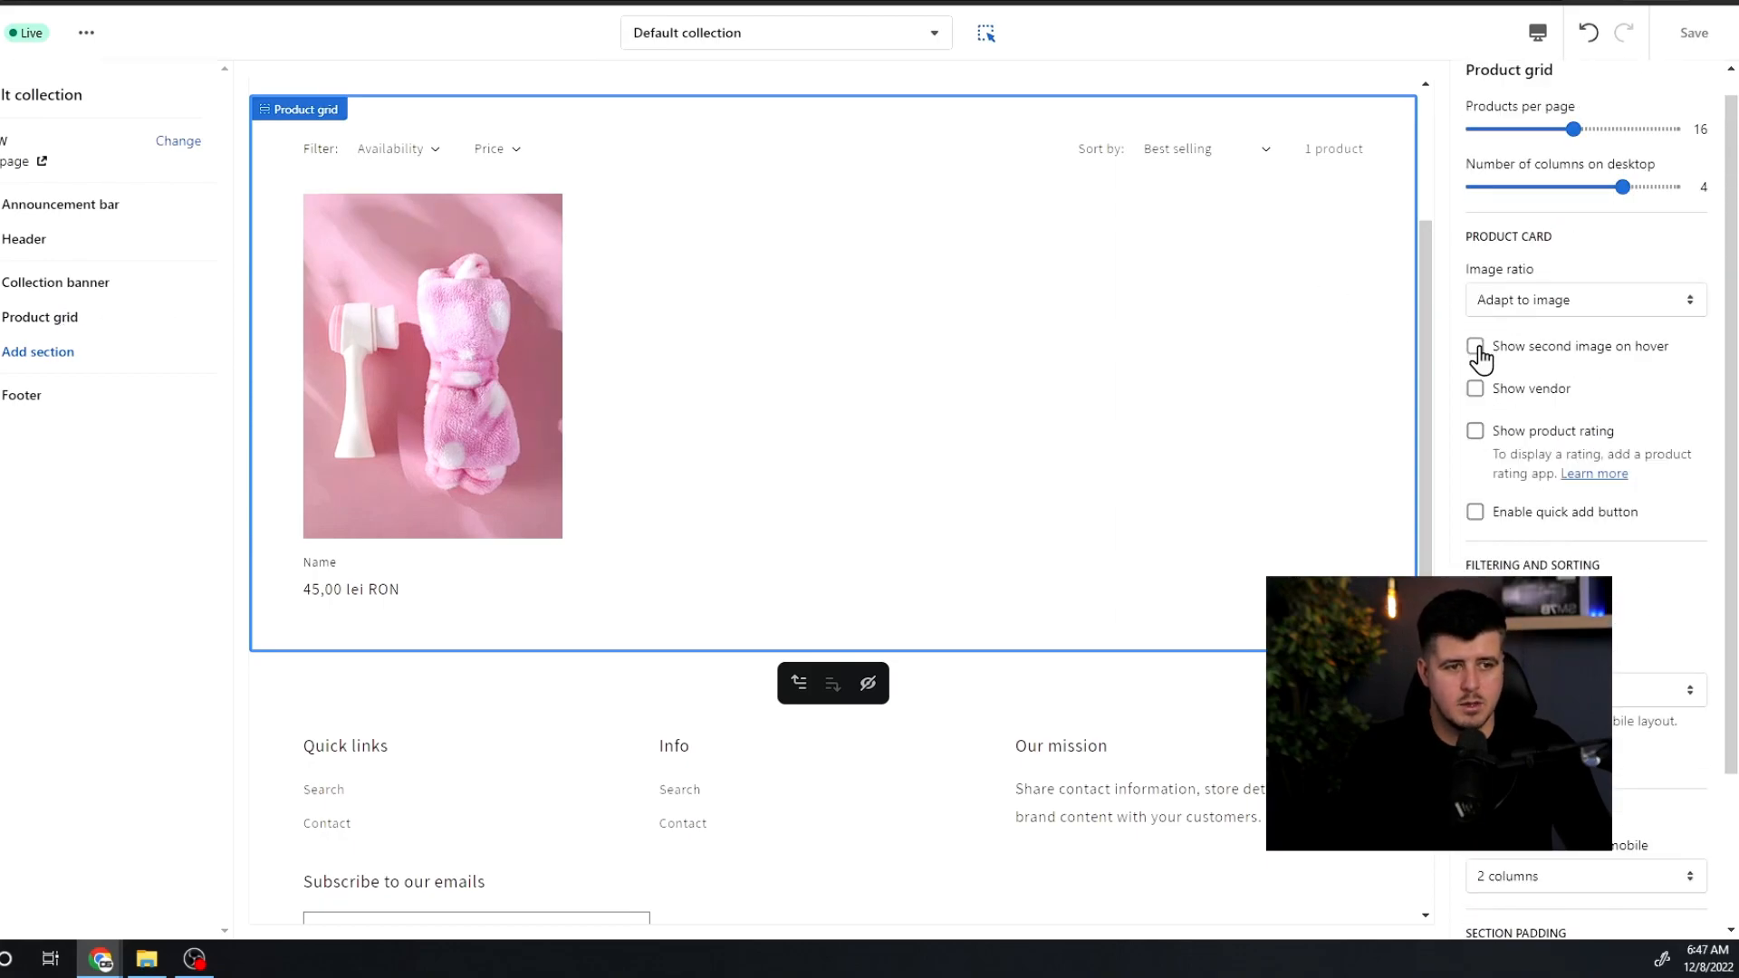
pyautogui.scroll(-1, 1596, 392)
pyautogui.scroll(-1, 1540, 363)
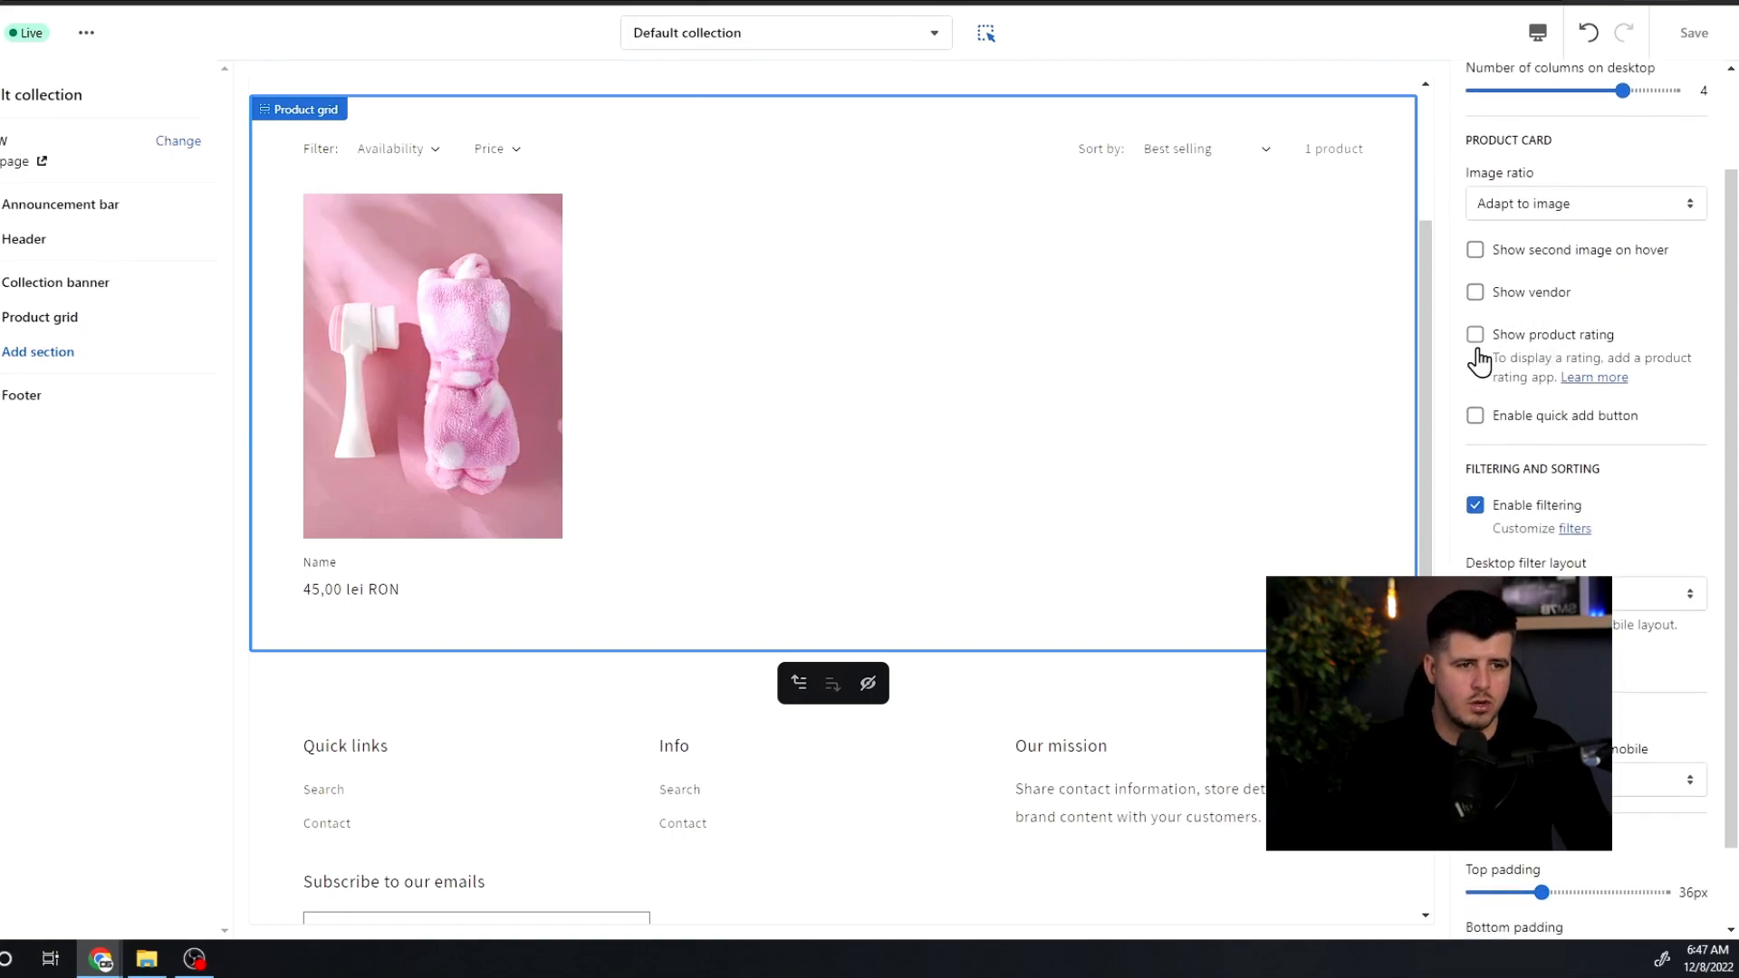
# Step: Enable the quick add button on the product grid's product cards and save the collection template
pyautogui.scroll(-2, 1476, 353)
pyautogui.click(1476, 319)
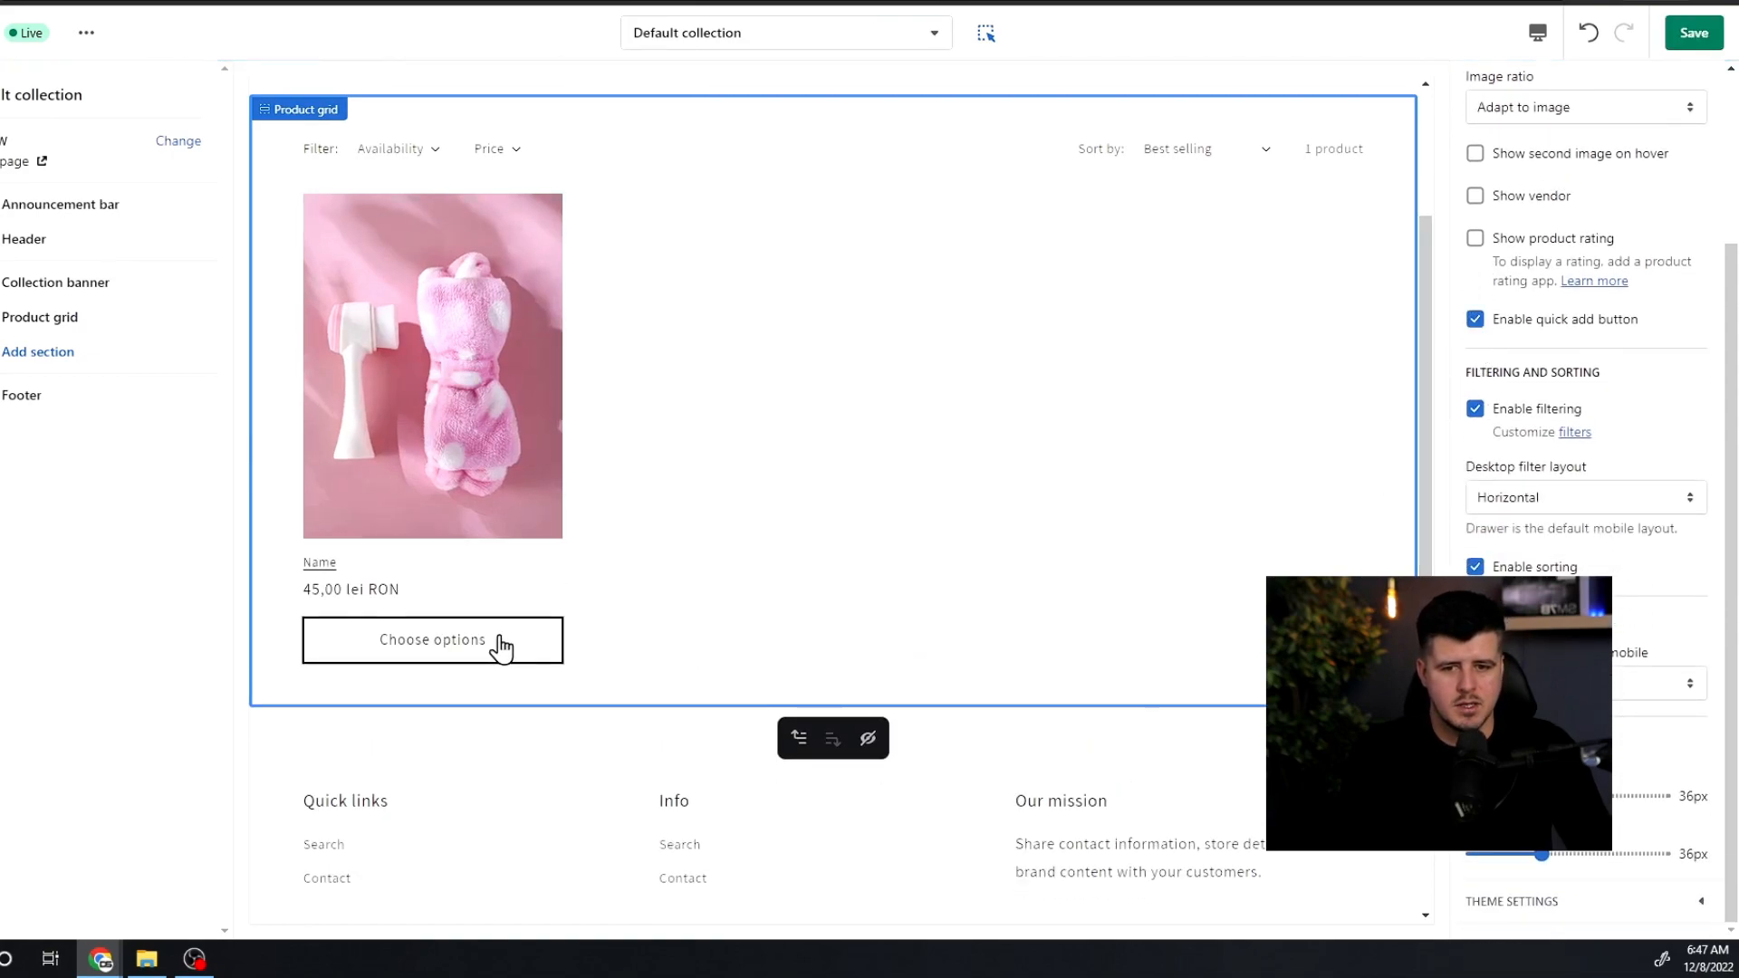
pyautogui.click(1629, 693)
pyautogui.click(1622, 697)
pyautogui.click(1617, 686)
pyautogui.click(1665, 607)
pyautogui.click(1693, 33)
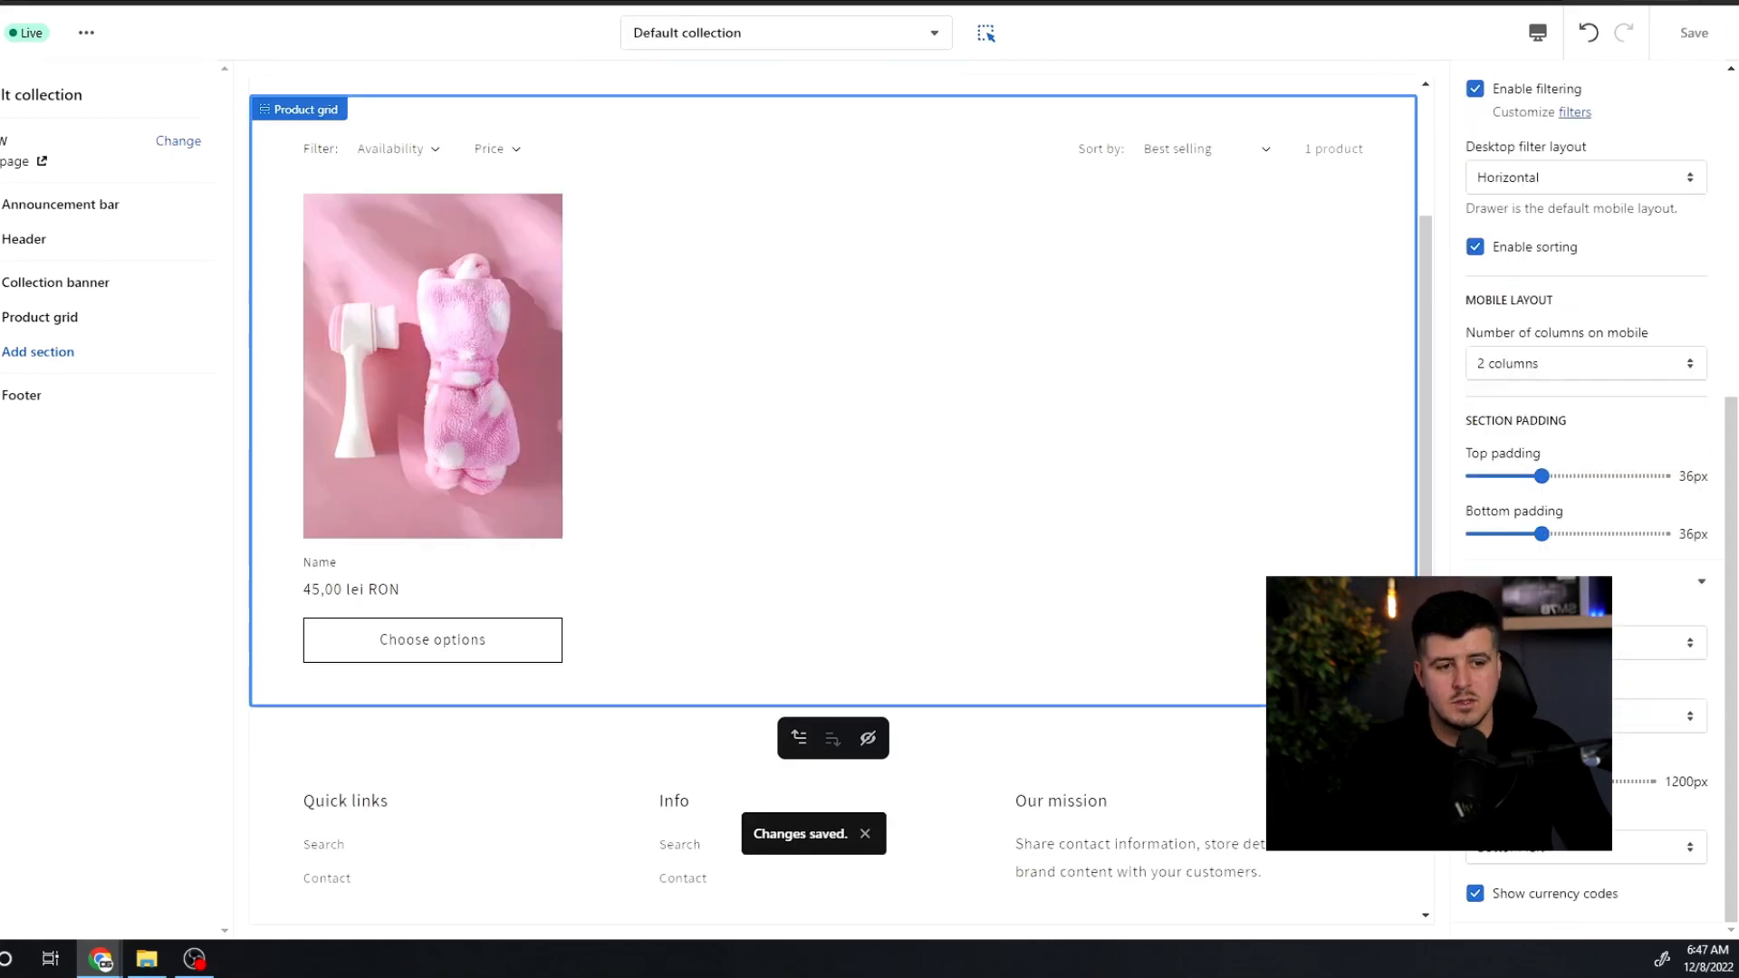
pyautogui.click(1534, 902)
pyautogui.scroll(-4, 1540, 897)
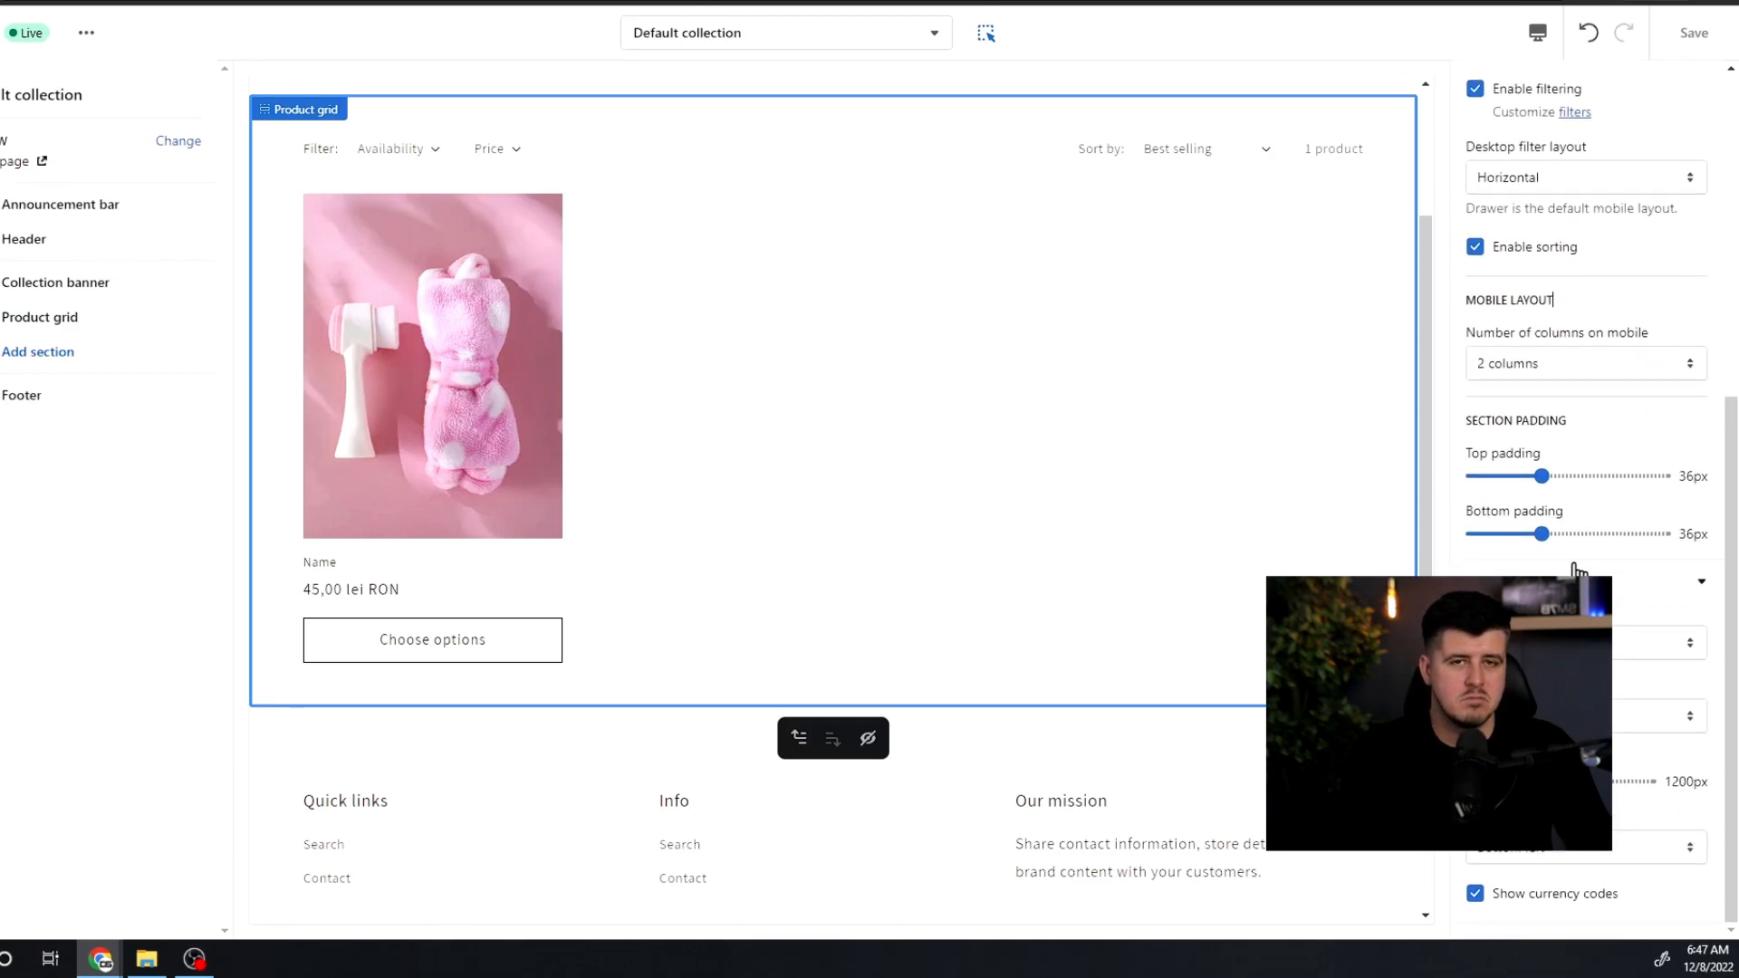
# Step: Add an Email signup section below the product grid and save the collection template
pyautogui.click(63, 352)
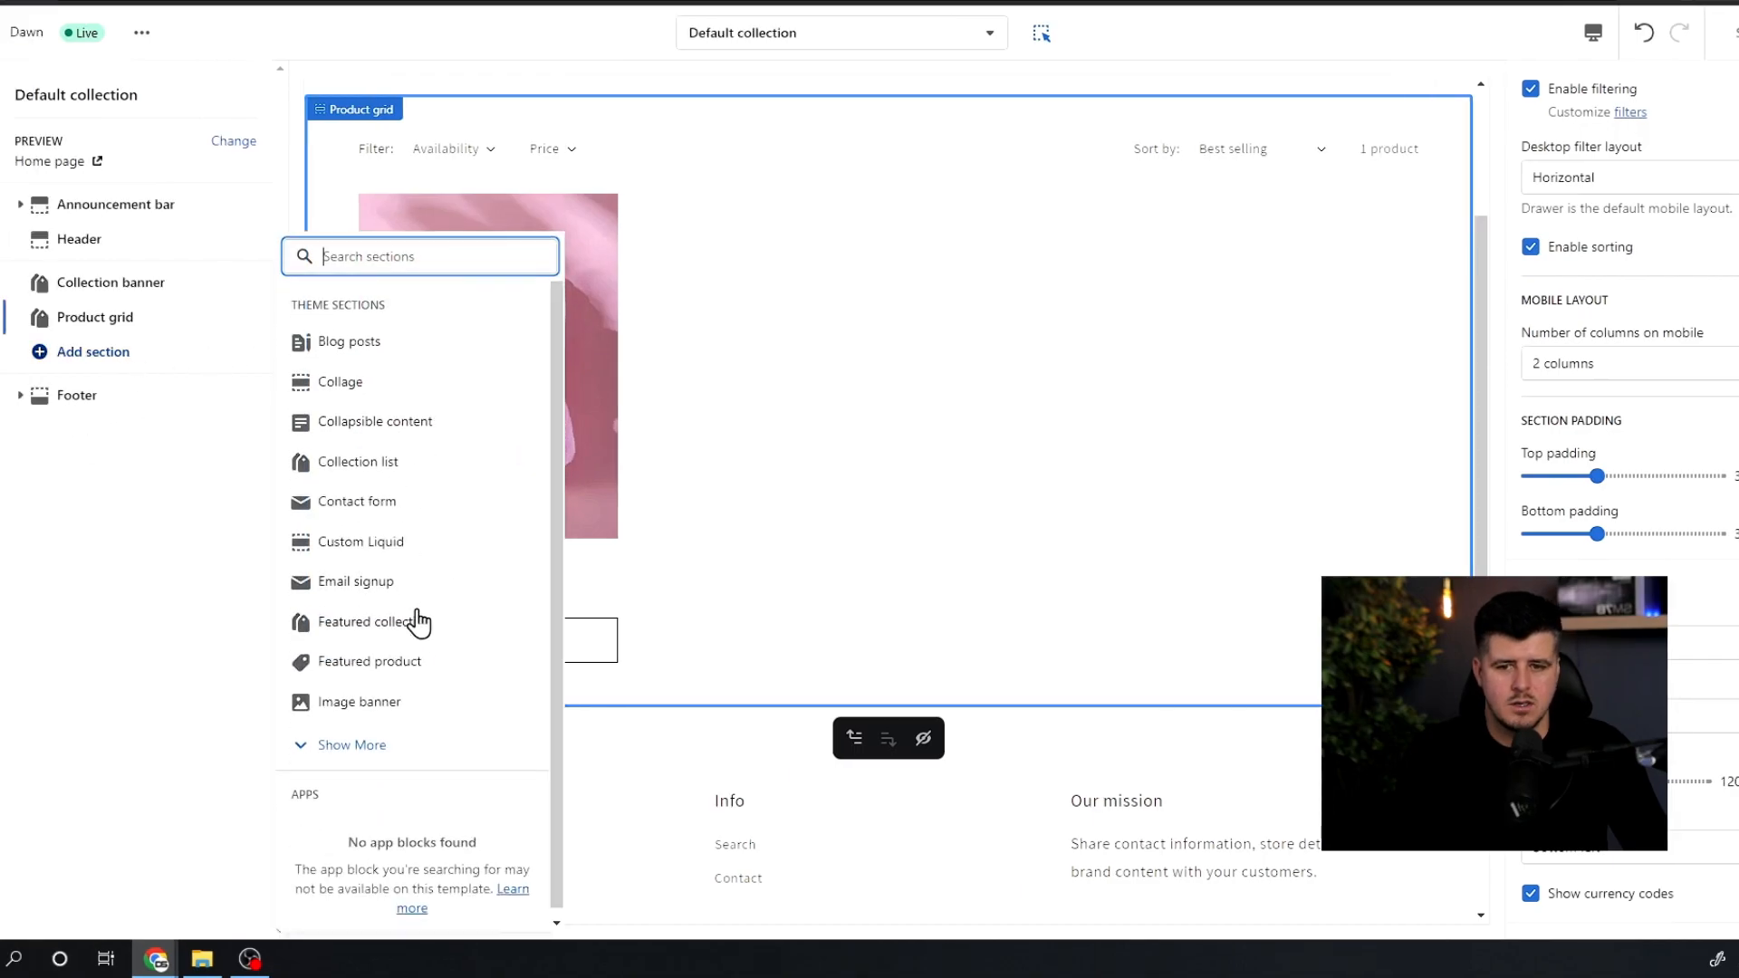
pyautogui.click(398, 583)
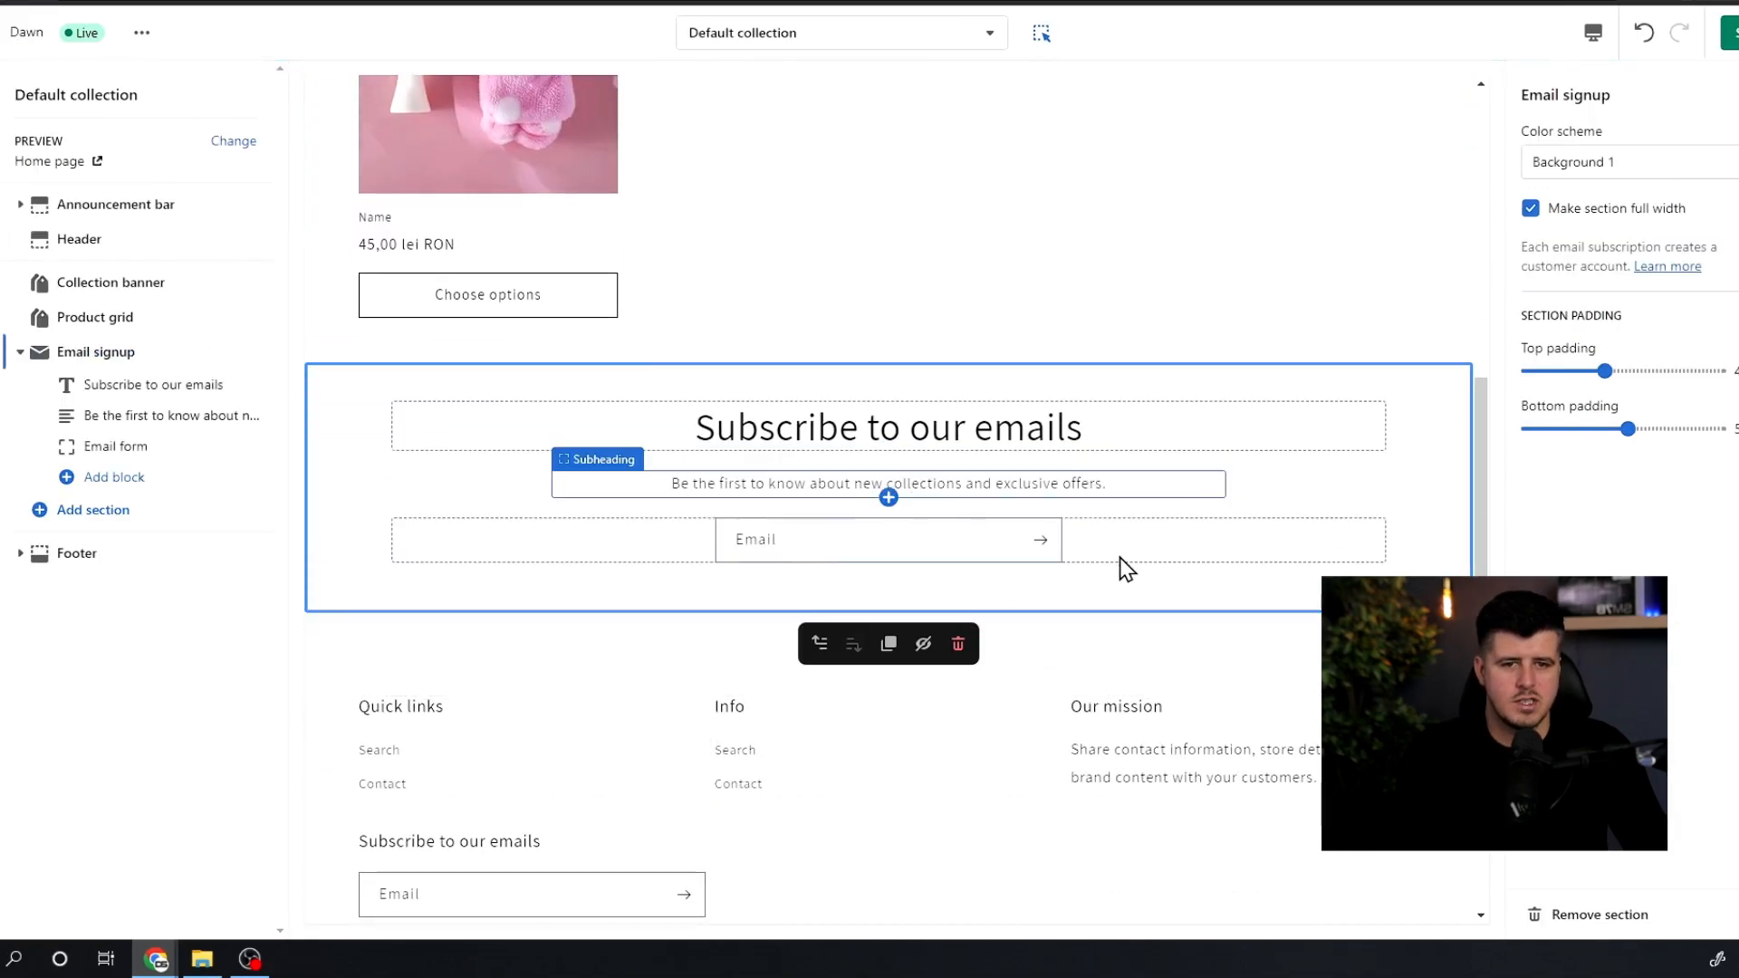
pyautogui.scroll(1, 1121, 567)
pyautogui.scroll(2, 969, 656)
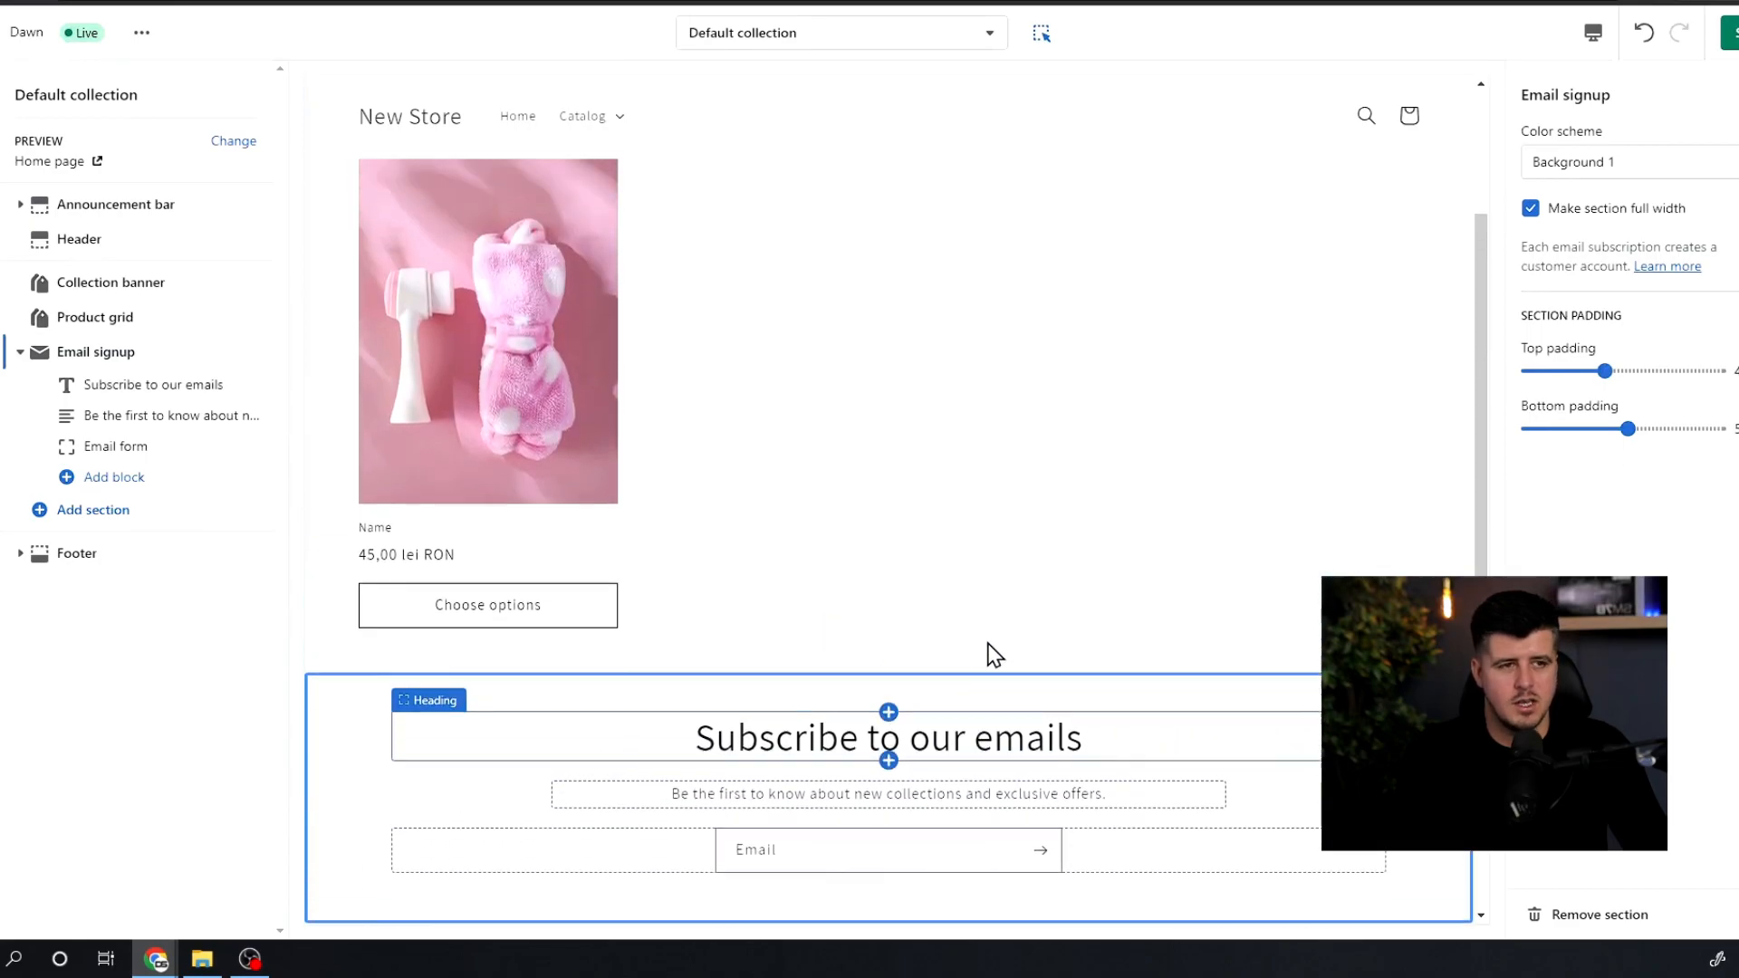
pyautogui.click(1731, 34)
# Step: Open the product from the collection preview and show the Product information settings of the Default product template
pyautogui.scroll(-2, 753, 415)
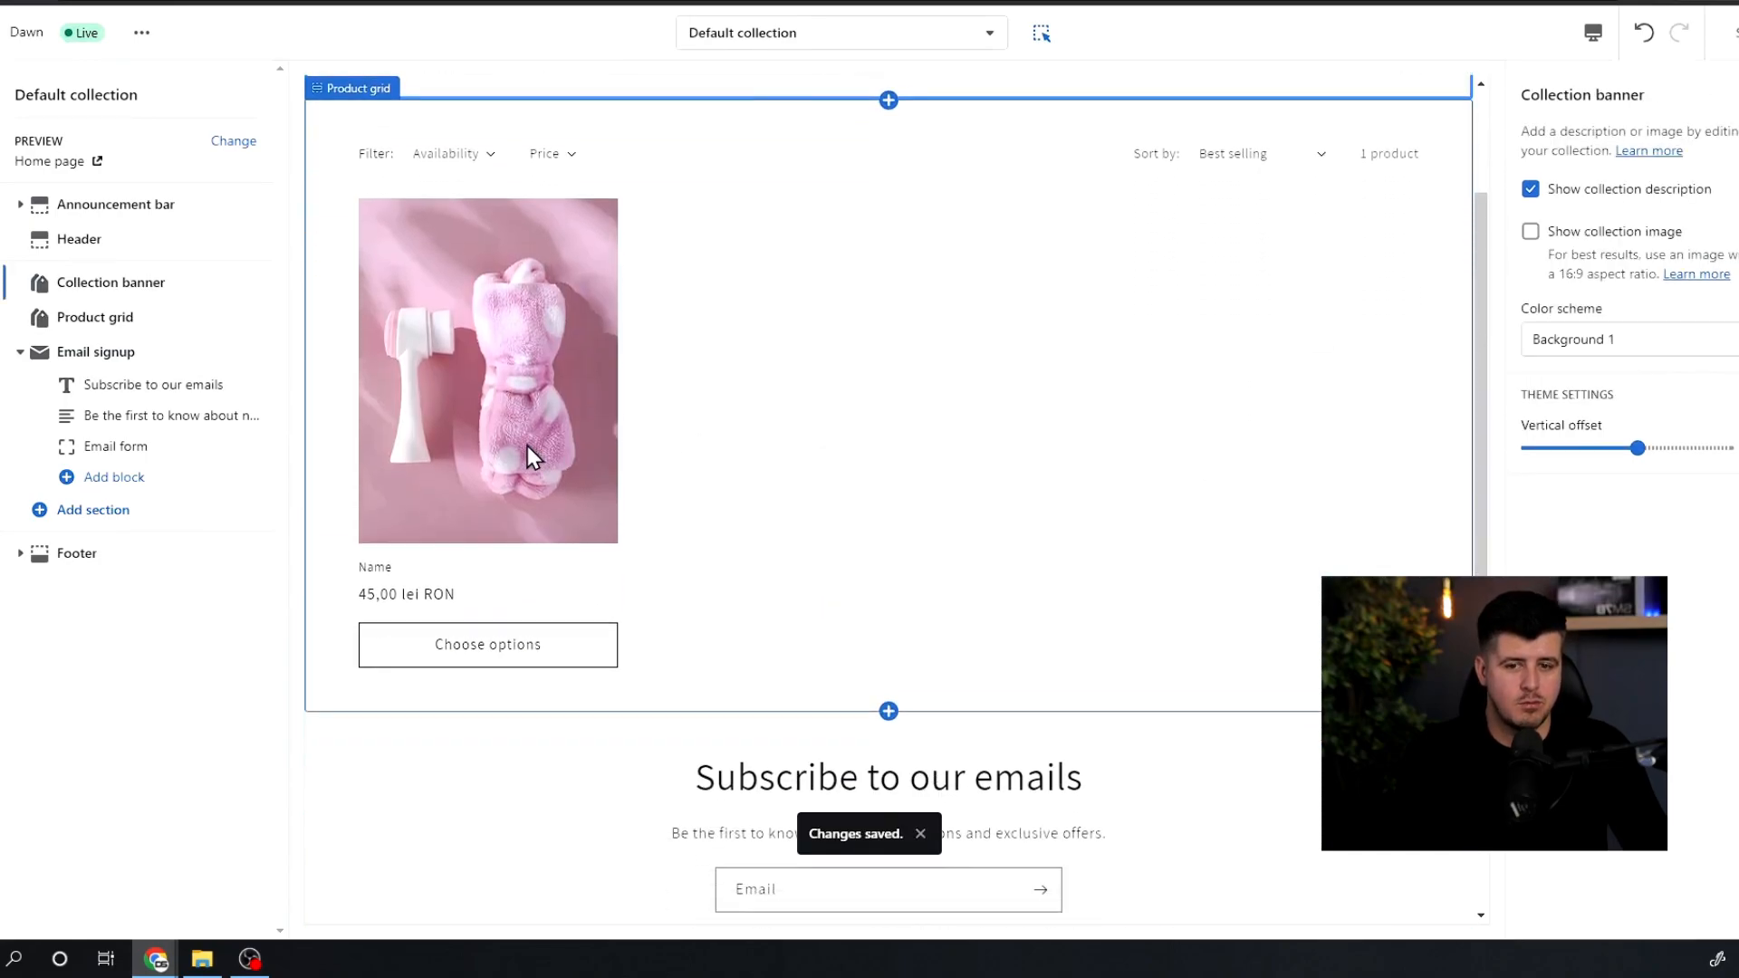
pyautogui.click(527, 446)
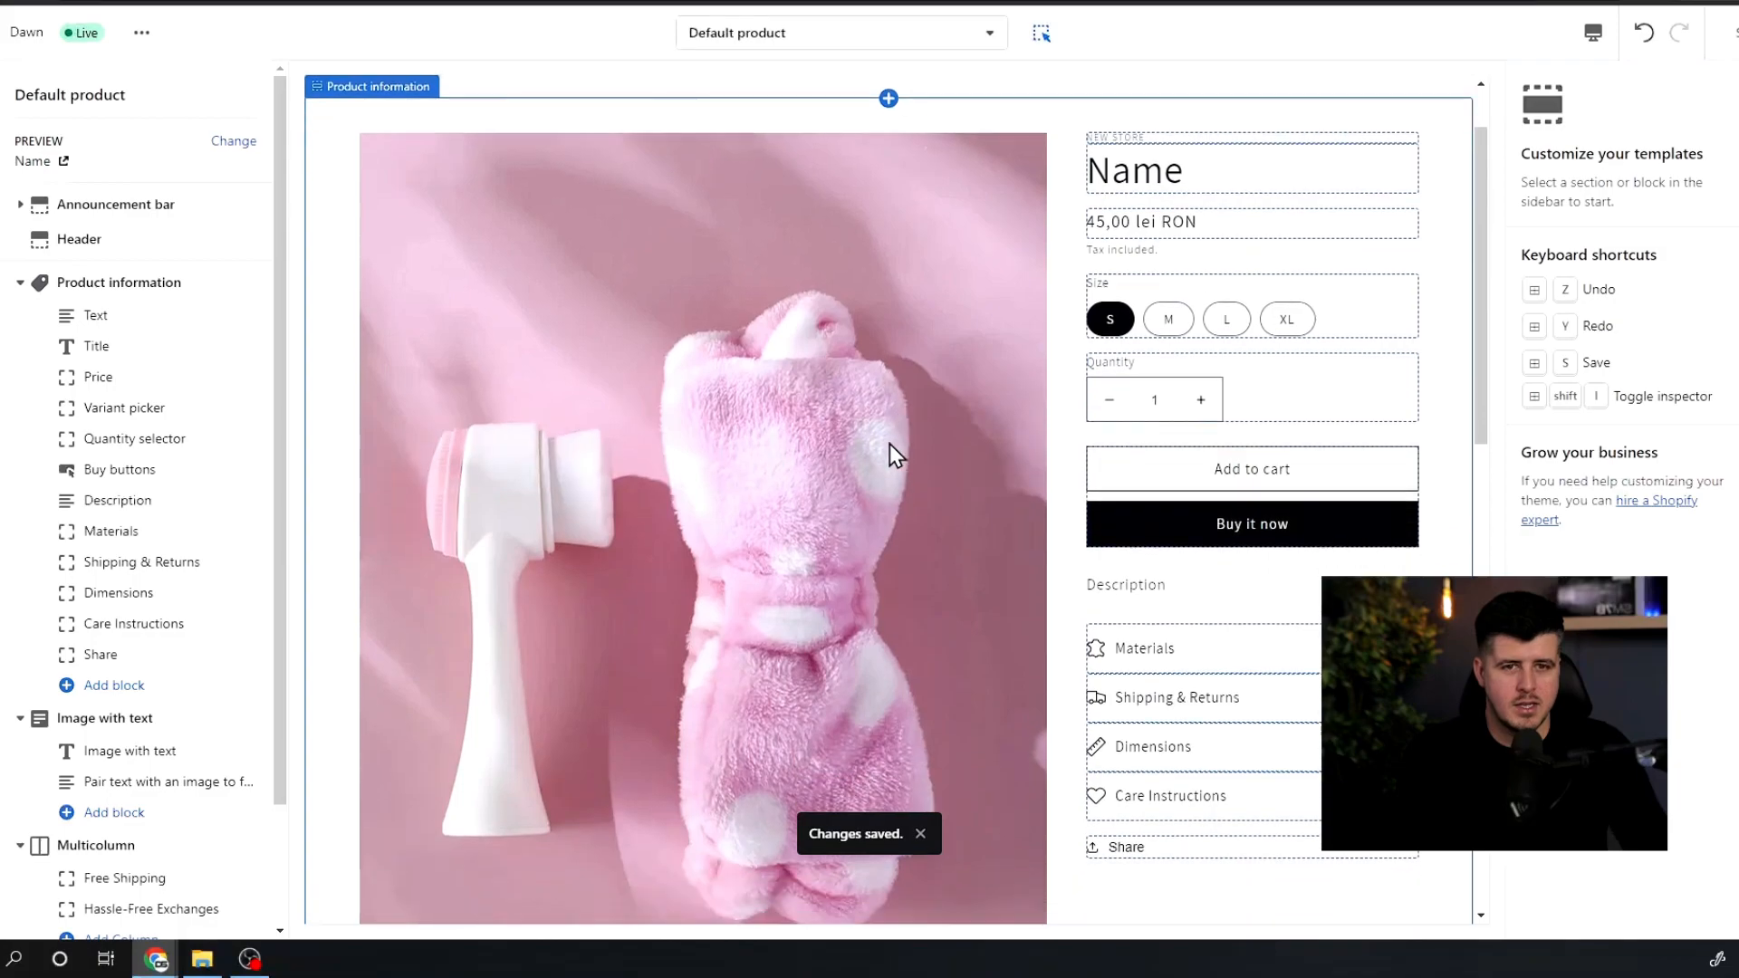
pyautogui.click(988, 34)
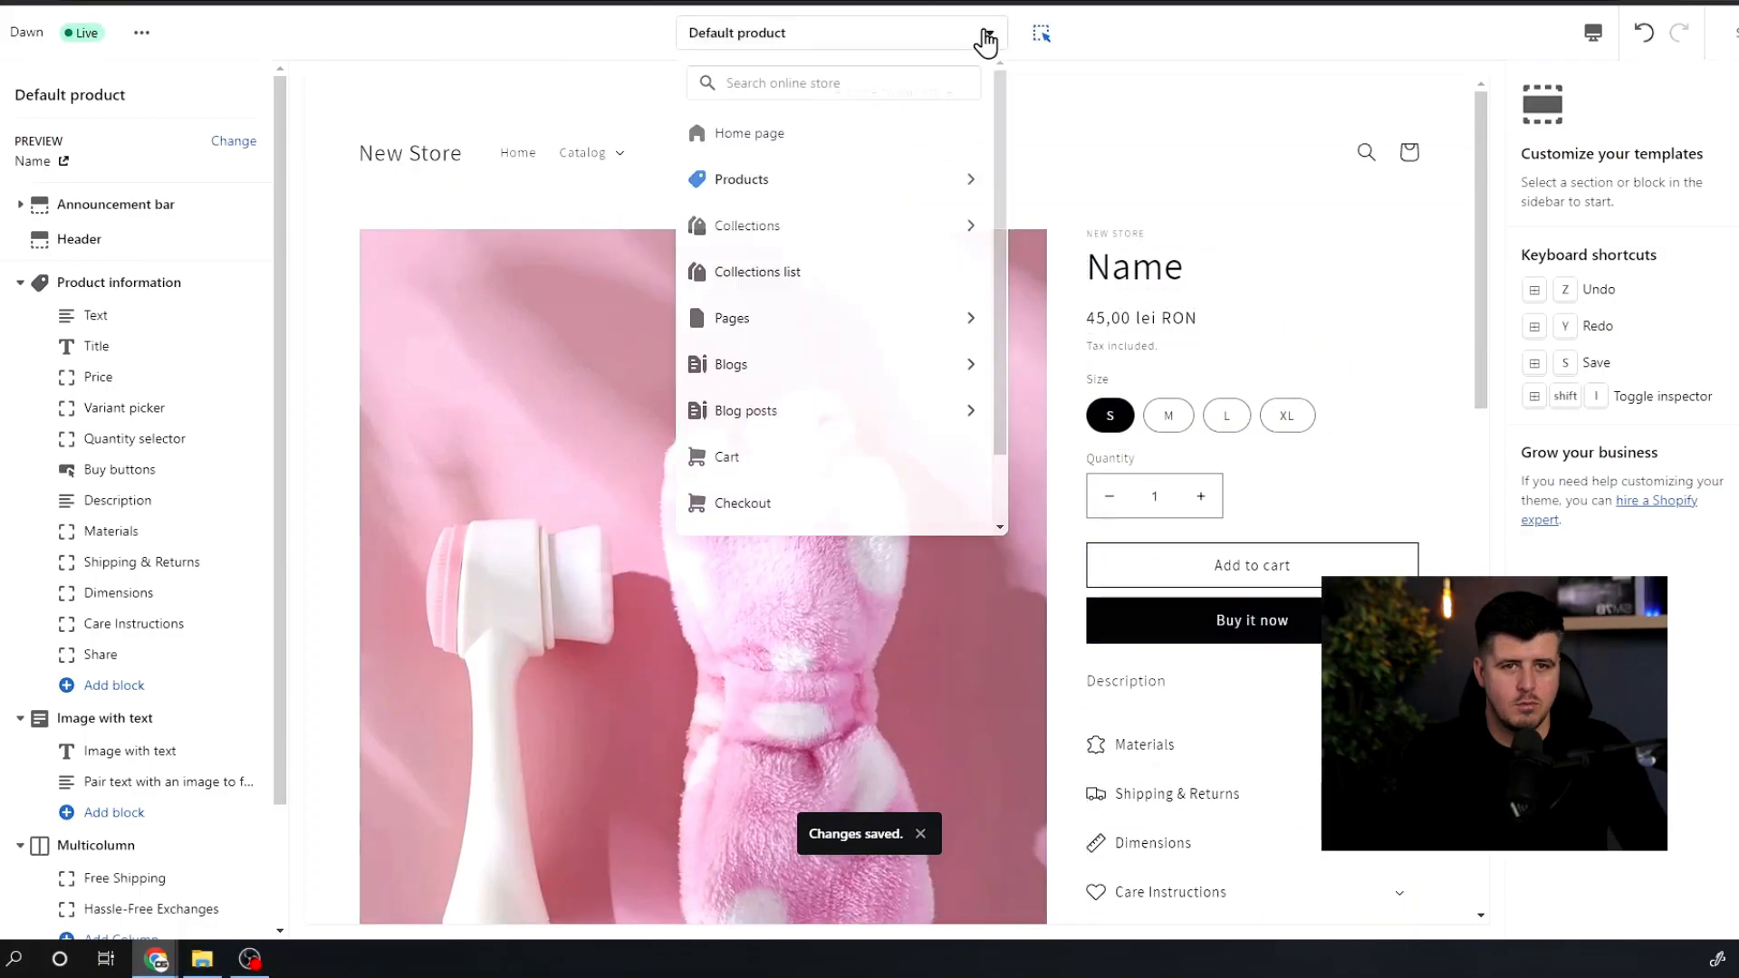
pyautogui.click(861, 183)
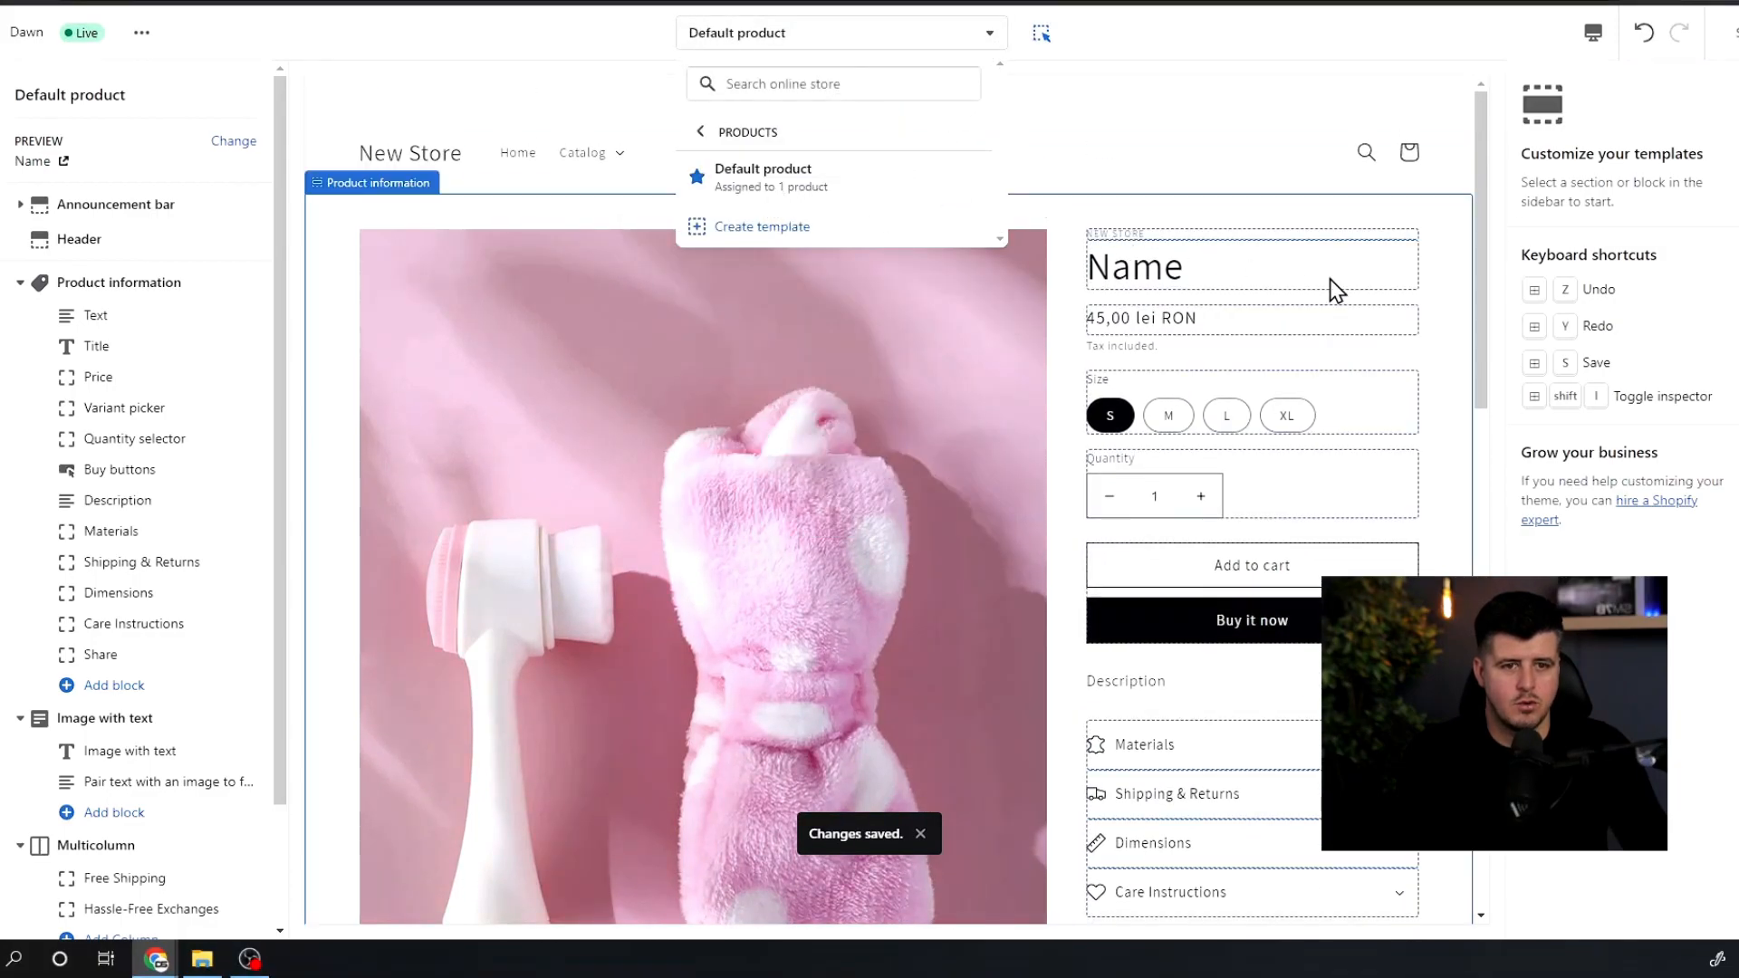
pyautogui.click(1339, 359)
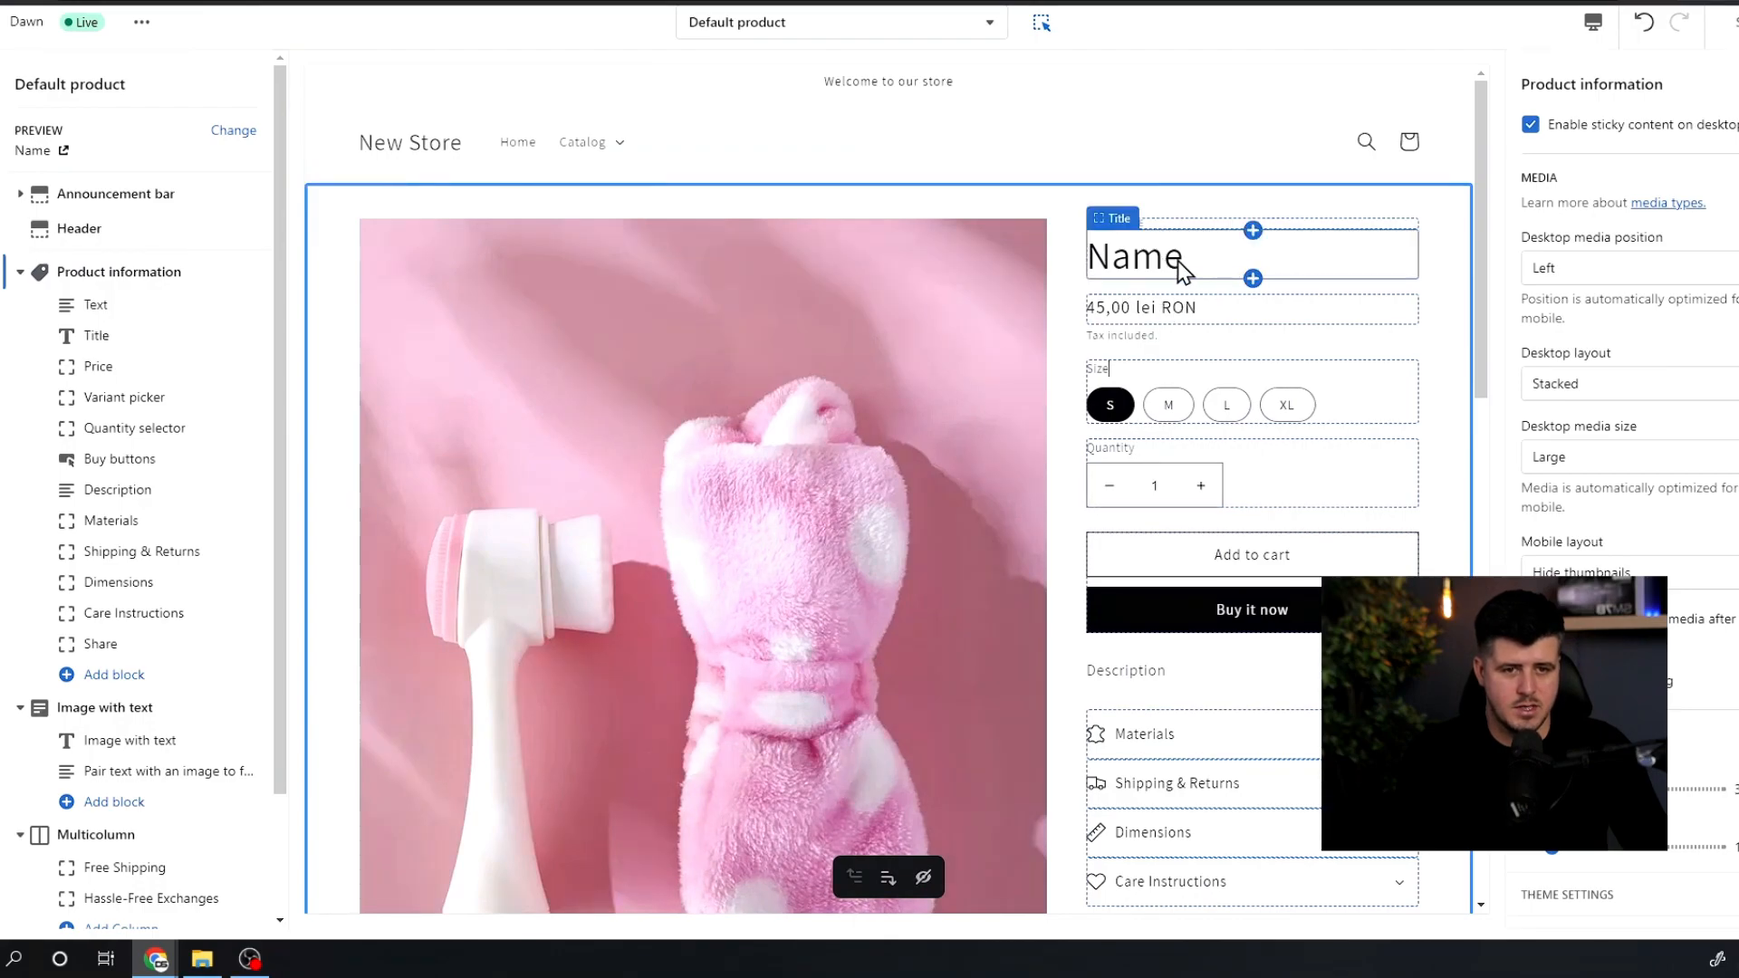
# Step: Review the product page's Product information section and its Text, Title and Price blocks
pyautogui.click(1126, 311)
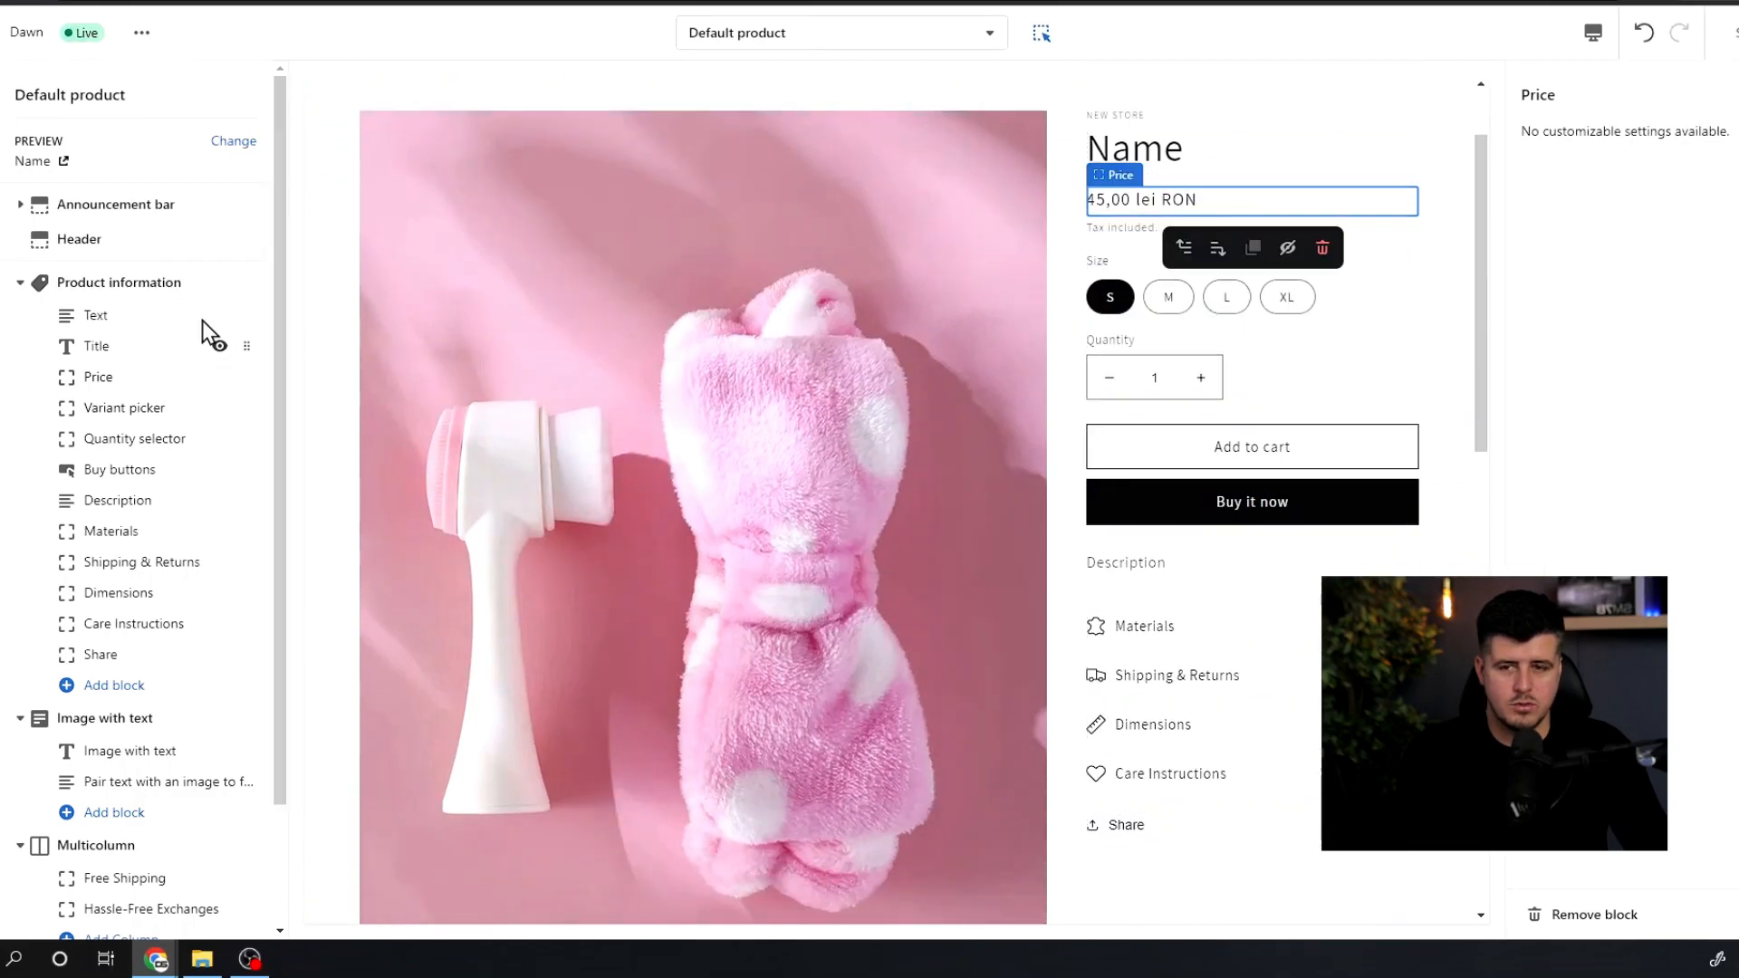
pyautogui.click(130, 288)
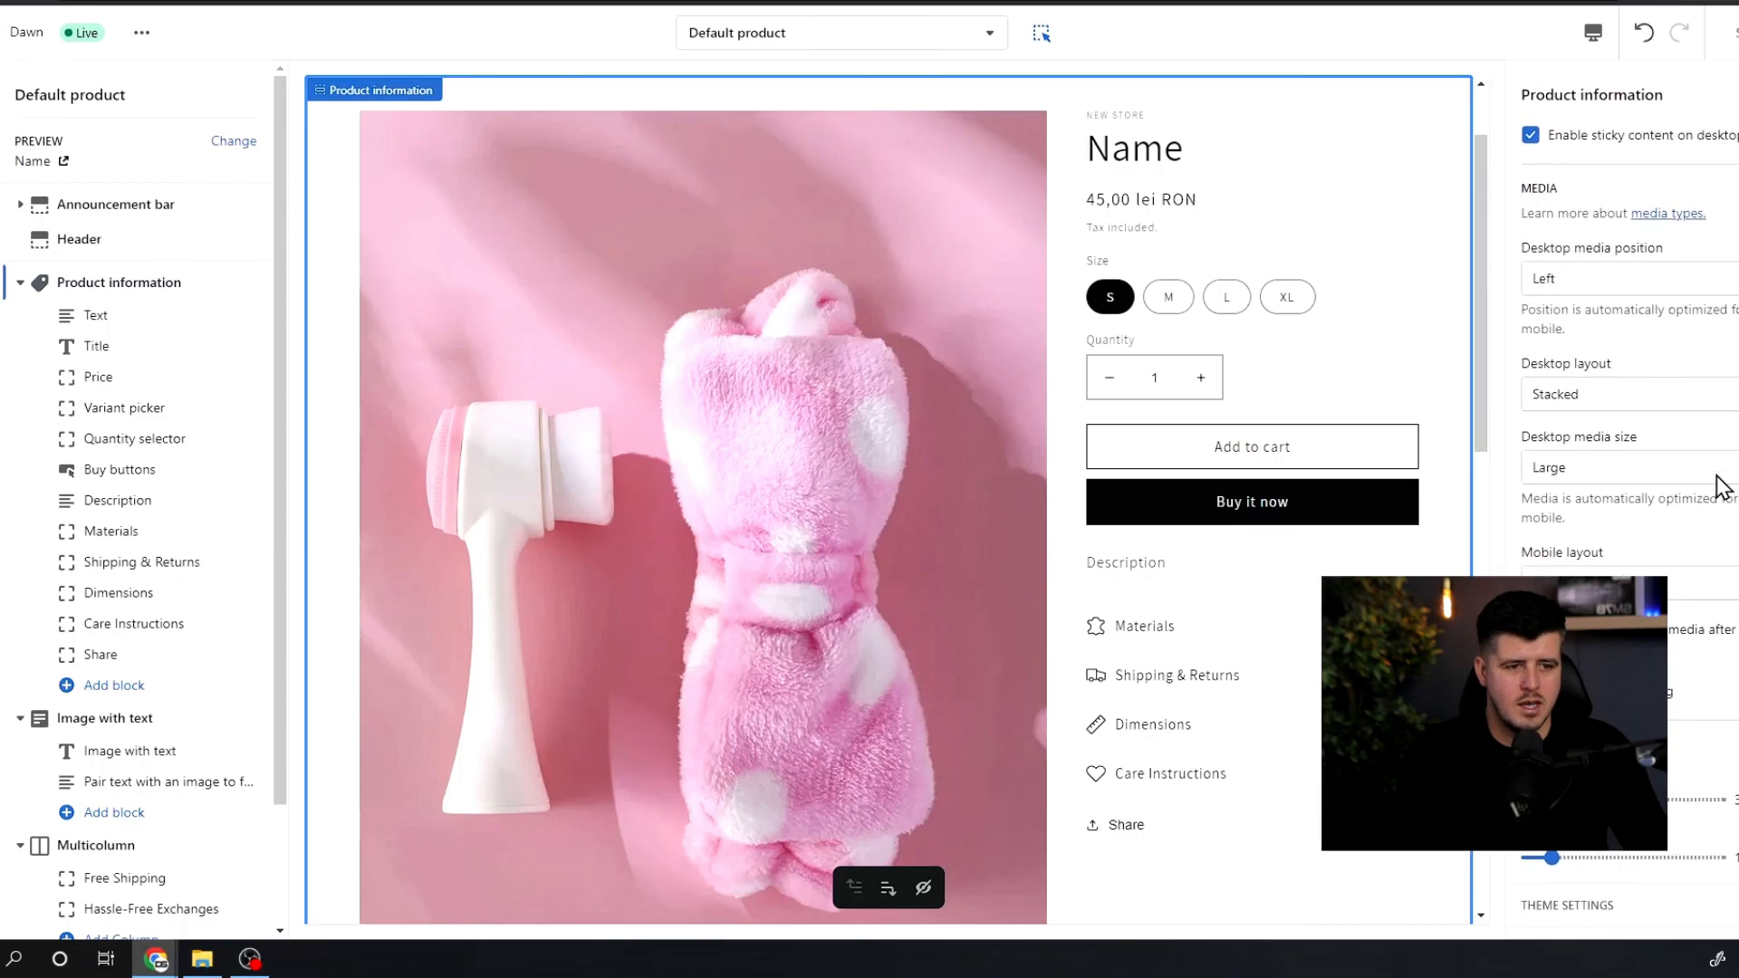
pyautogui.click(126, 328)
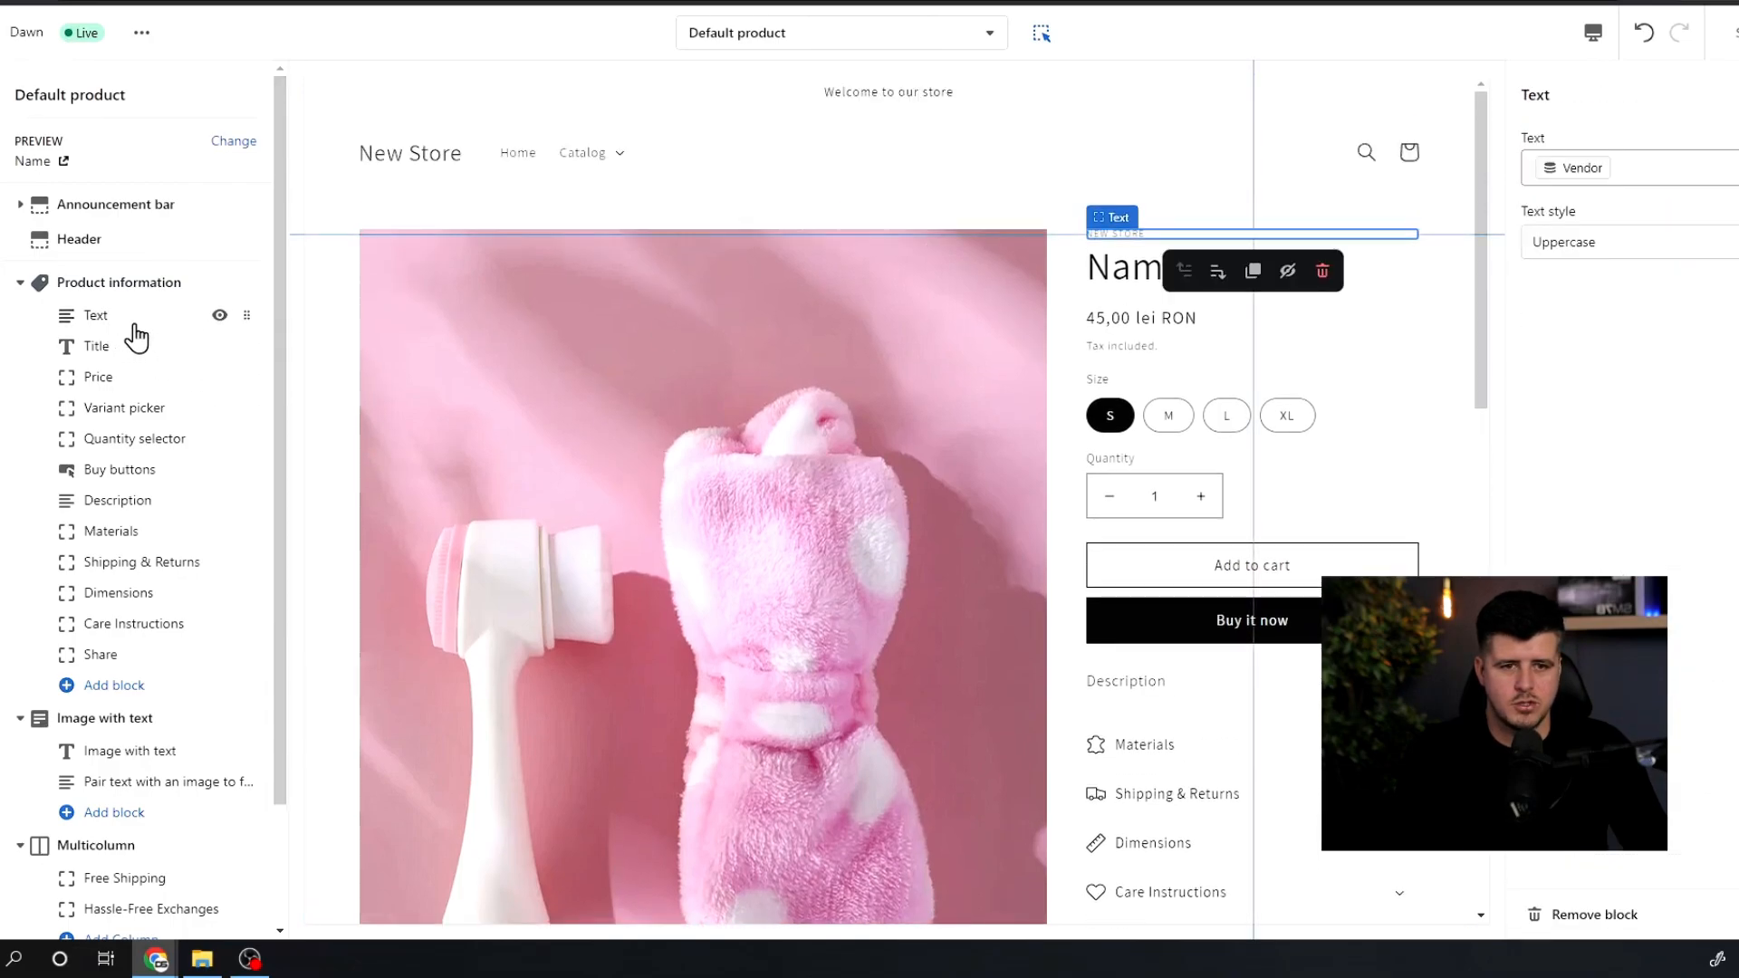
pyautogui.click(129, 339)
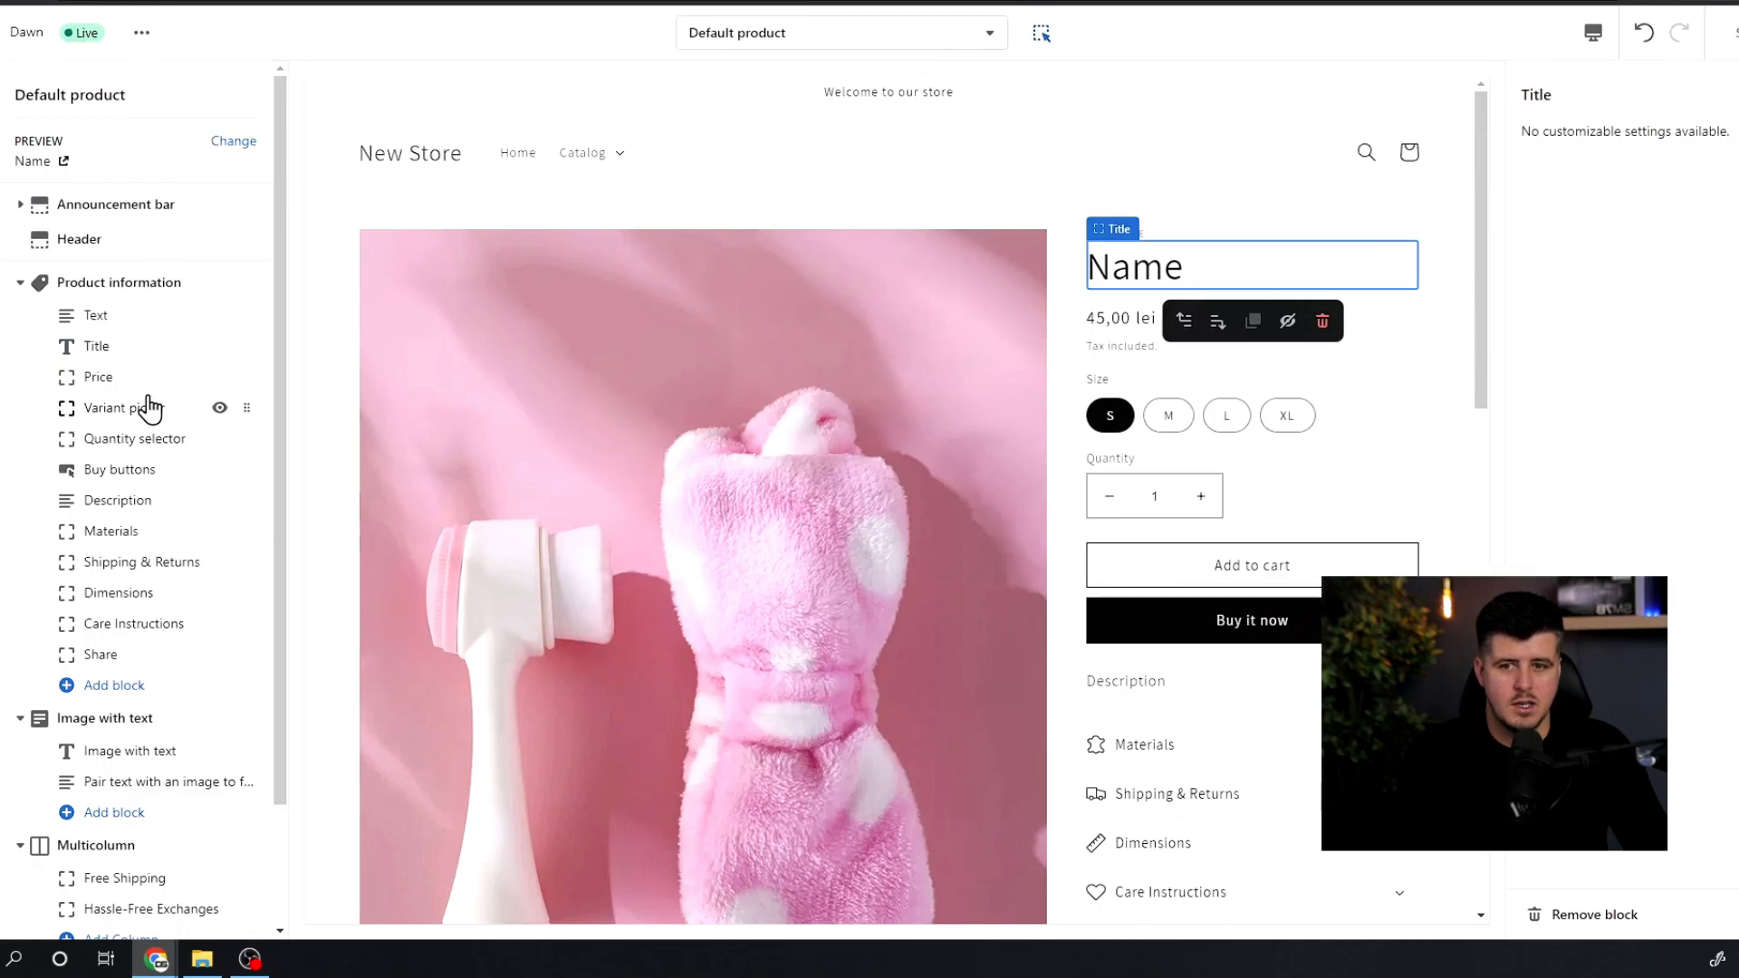
pyautogui.click(107, 384)
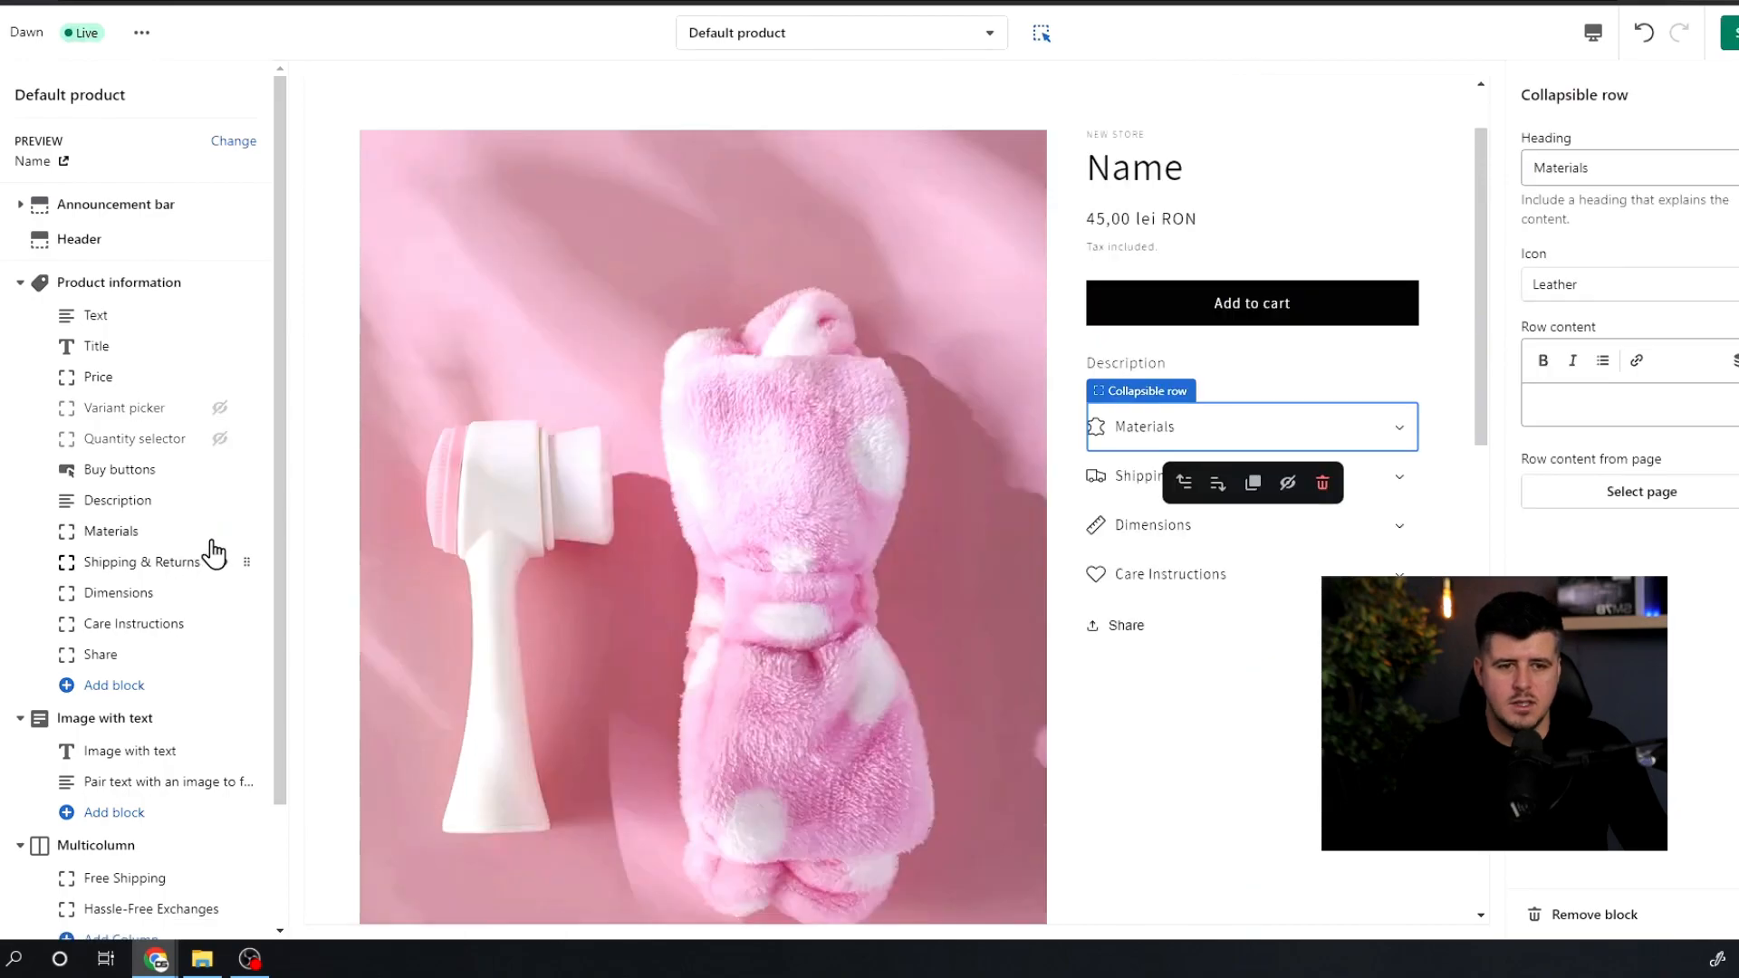
# Step: Review the Shipping & Returns, Dimensions, Care Instructions and Share blocks of the product information
pyautogui.scroll(-1, 274, 475)
pyautogui.click(149, 497)
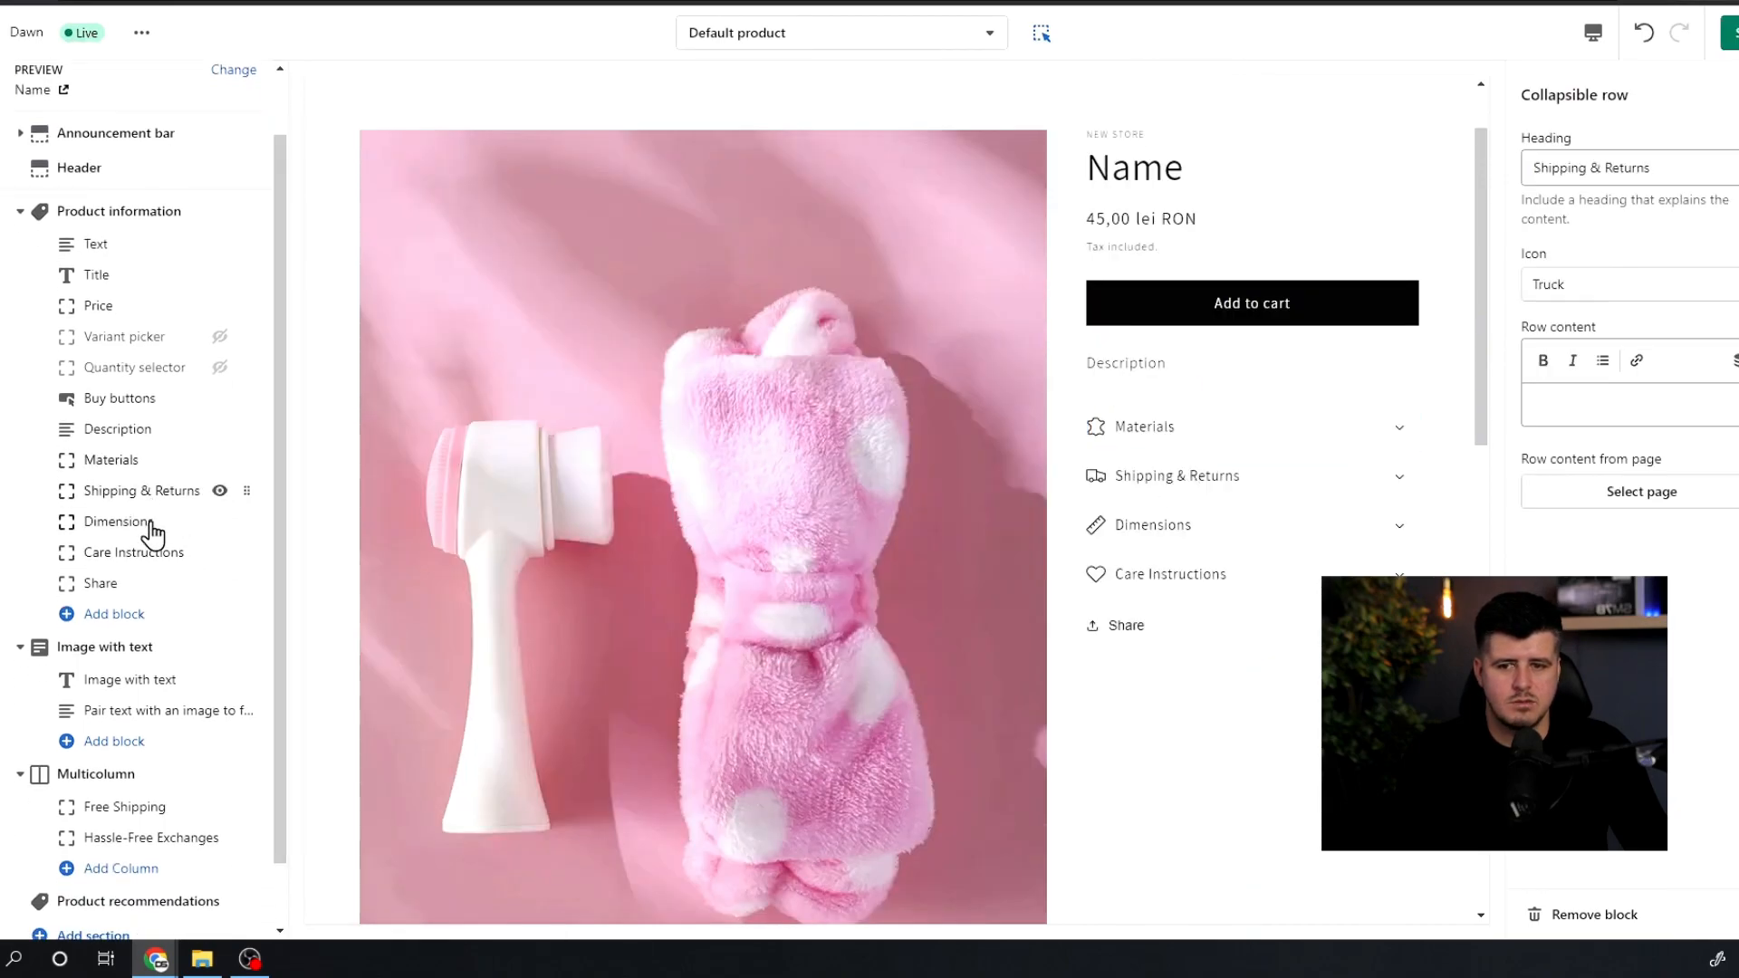
pyautogui.click(146, 528)
pyautogui.click(149, 554)
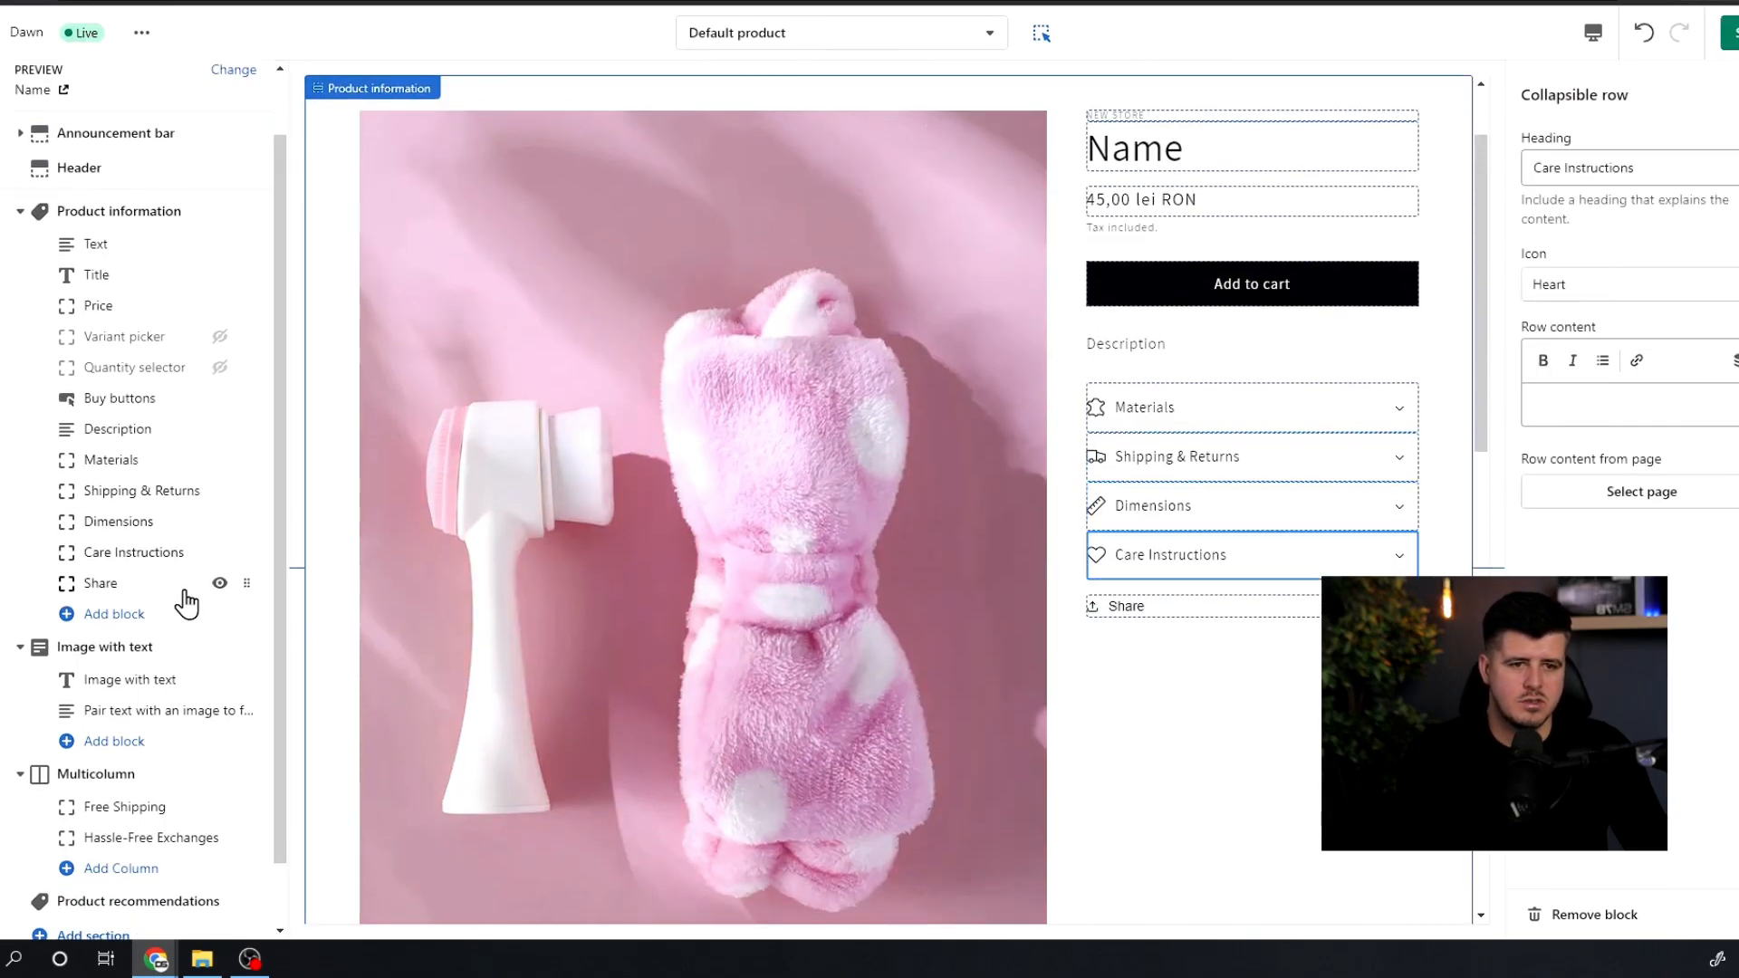
pyautogui.click(142, 594)
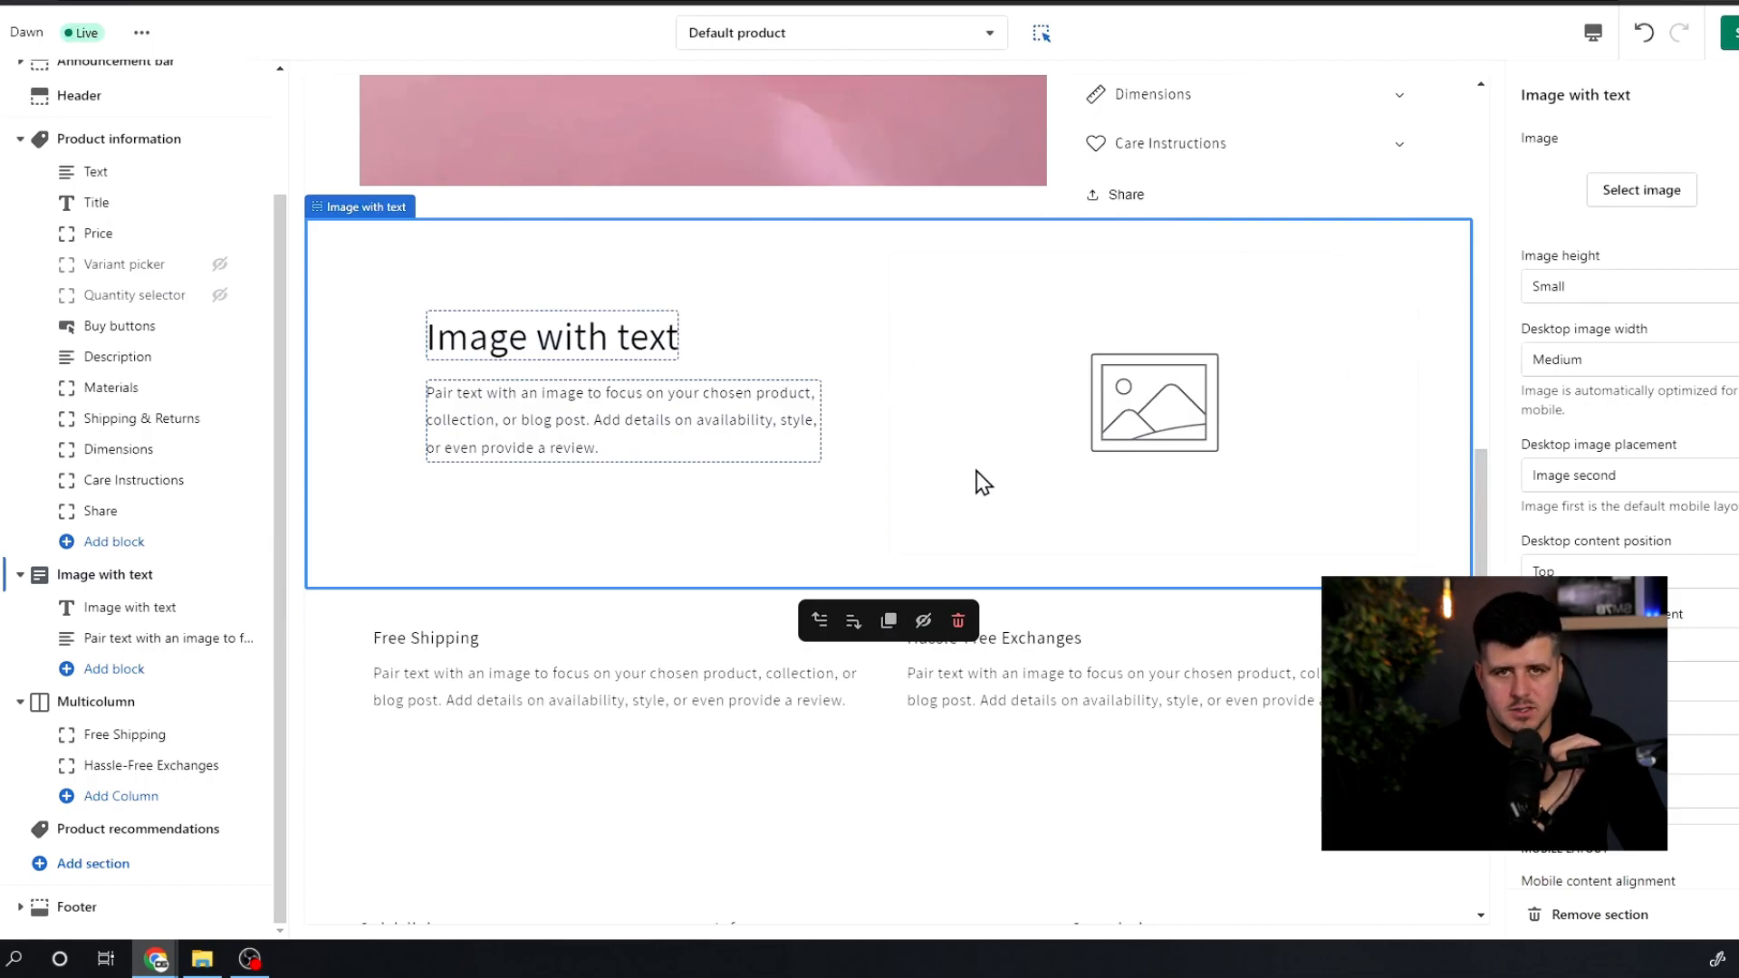
# Step: Review the Image with text and Product recommendations sections, and switch the editor to the Cart template
pyautogui.scroll(5, 976, 474)
pyautogui.scroll(-3, 922, 593)
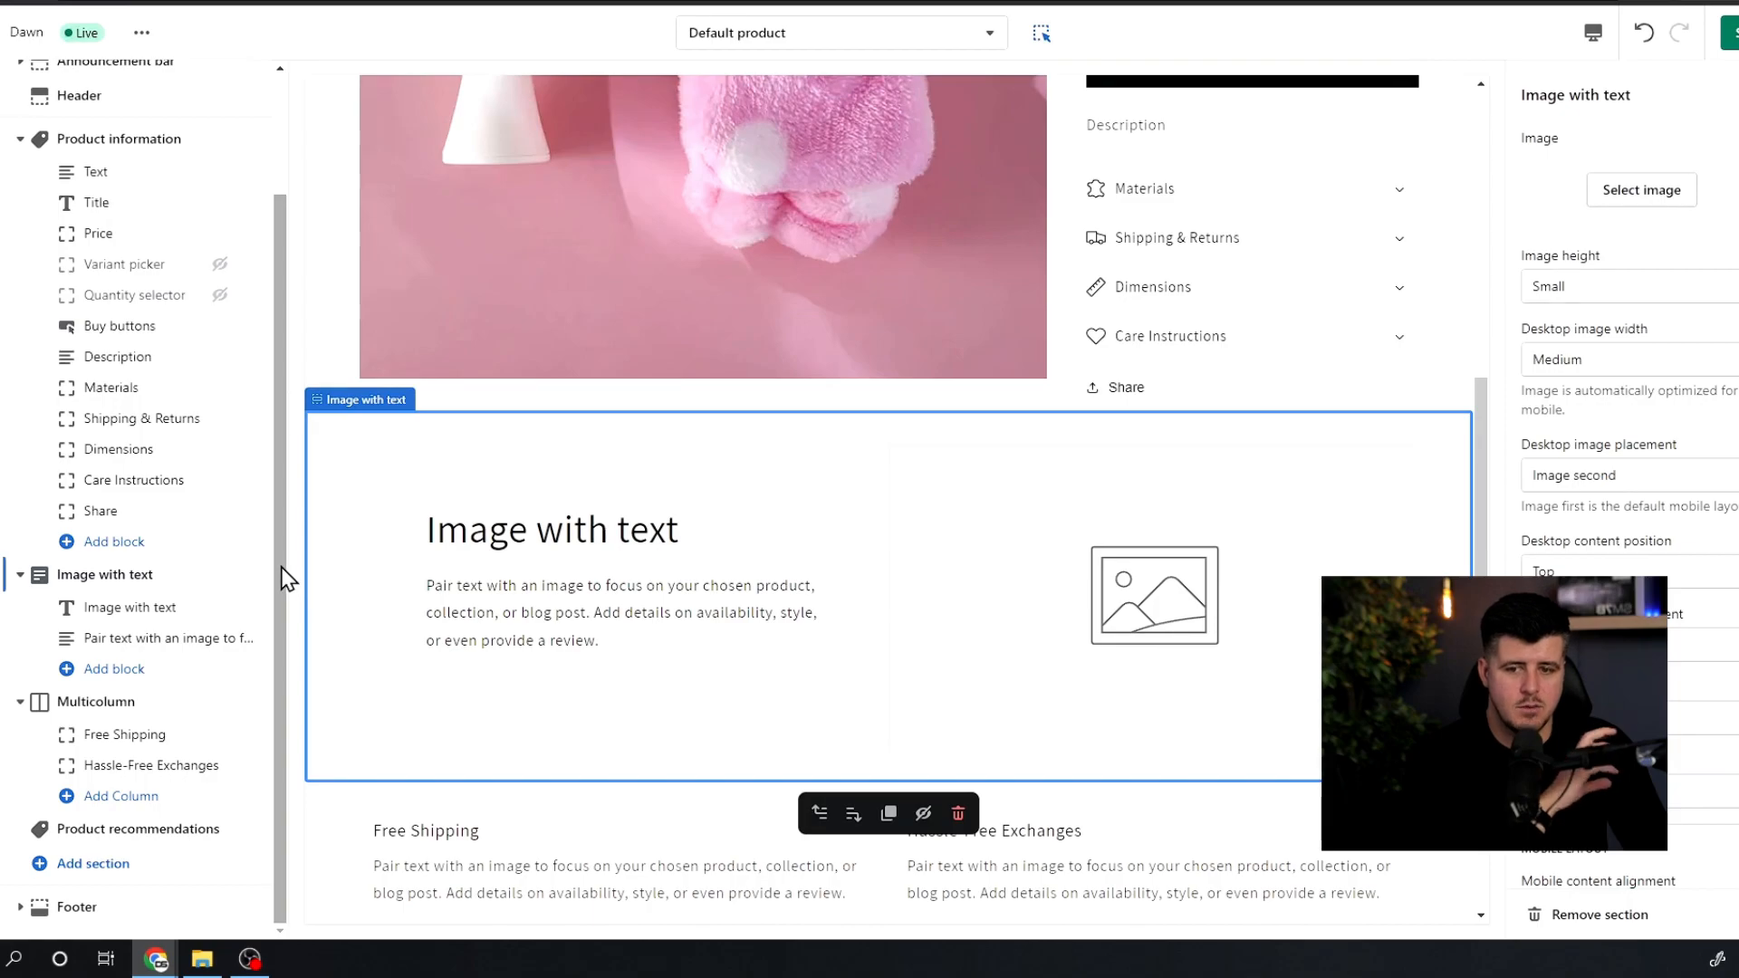
pyautogui.click(138, 829)
pyautogui.click(965, 42)
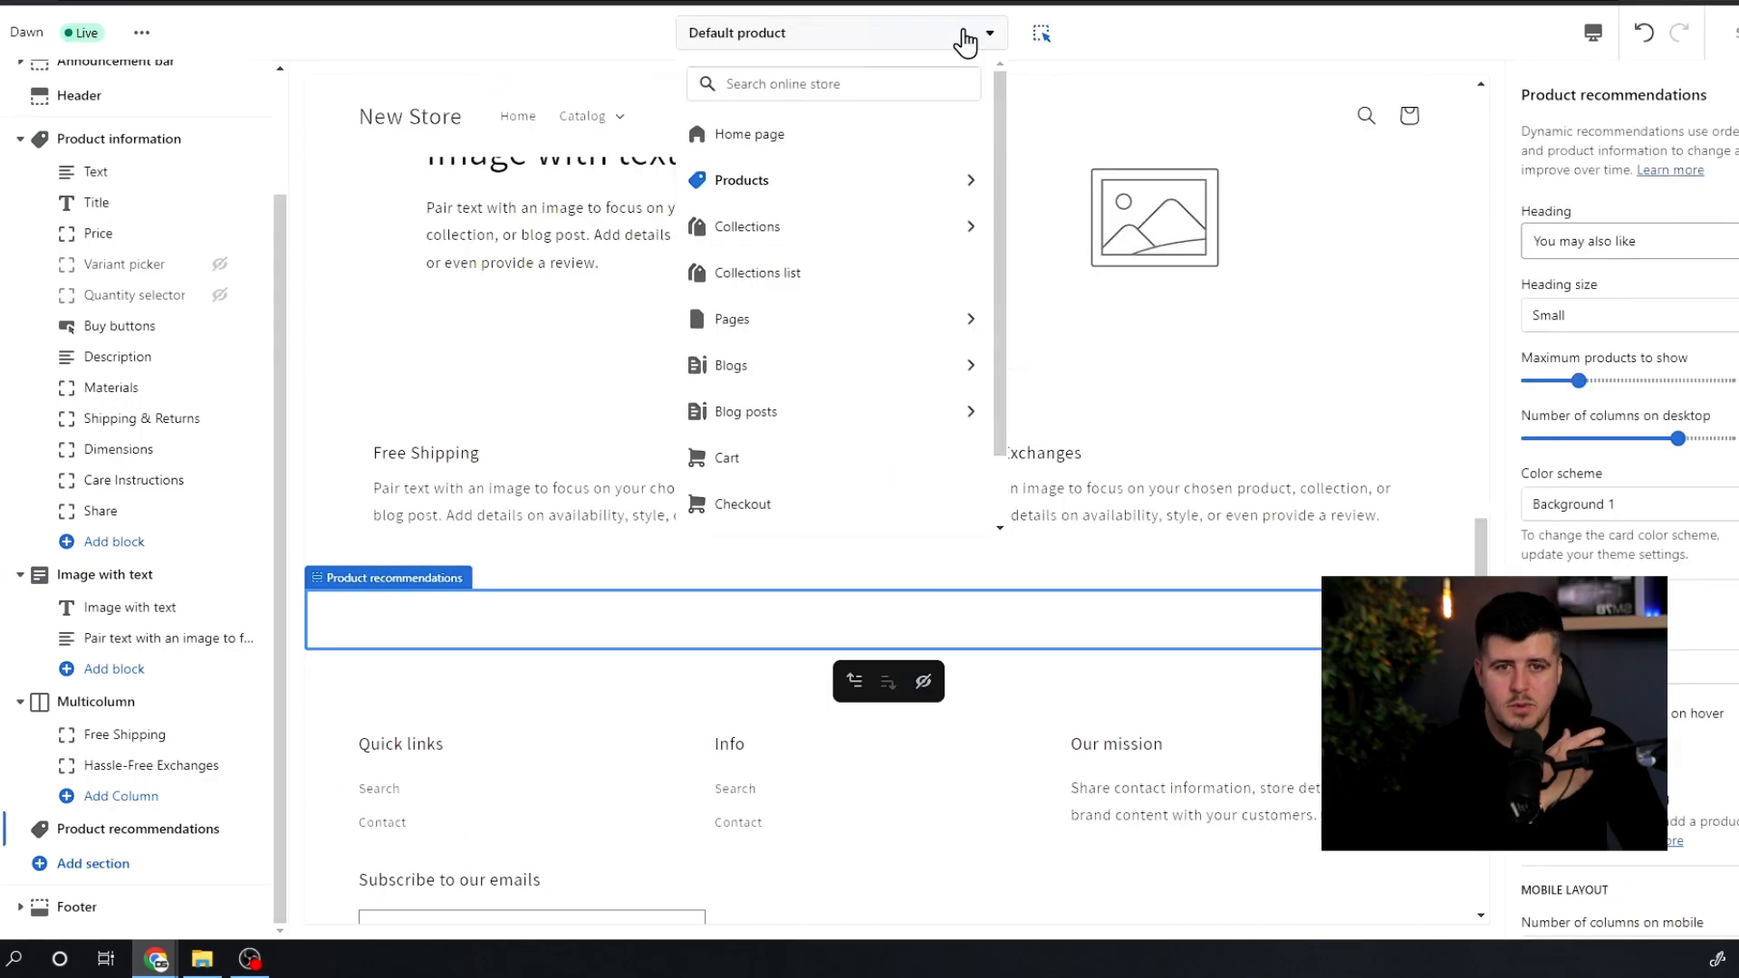
pyautogui.click(726, 457)
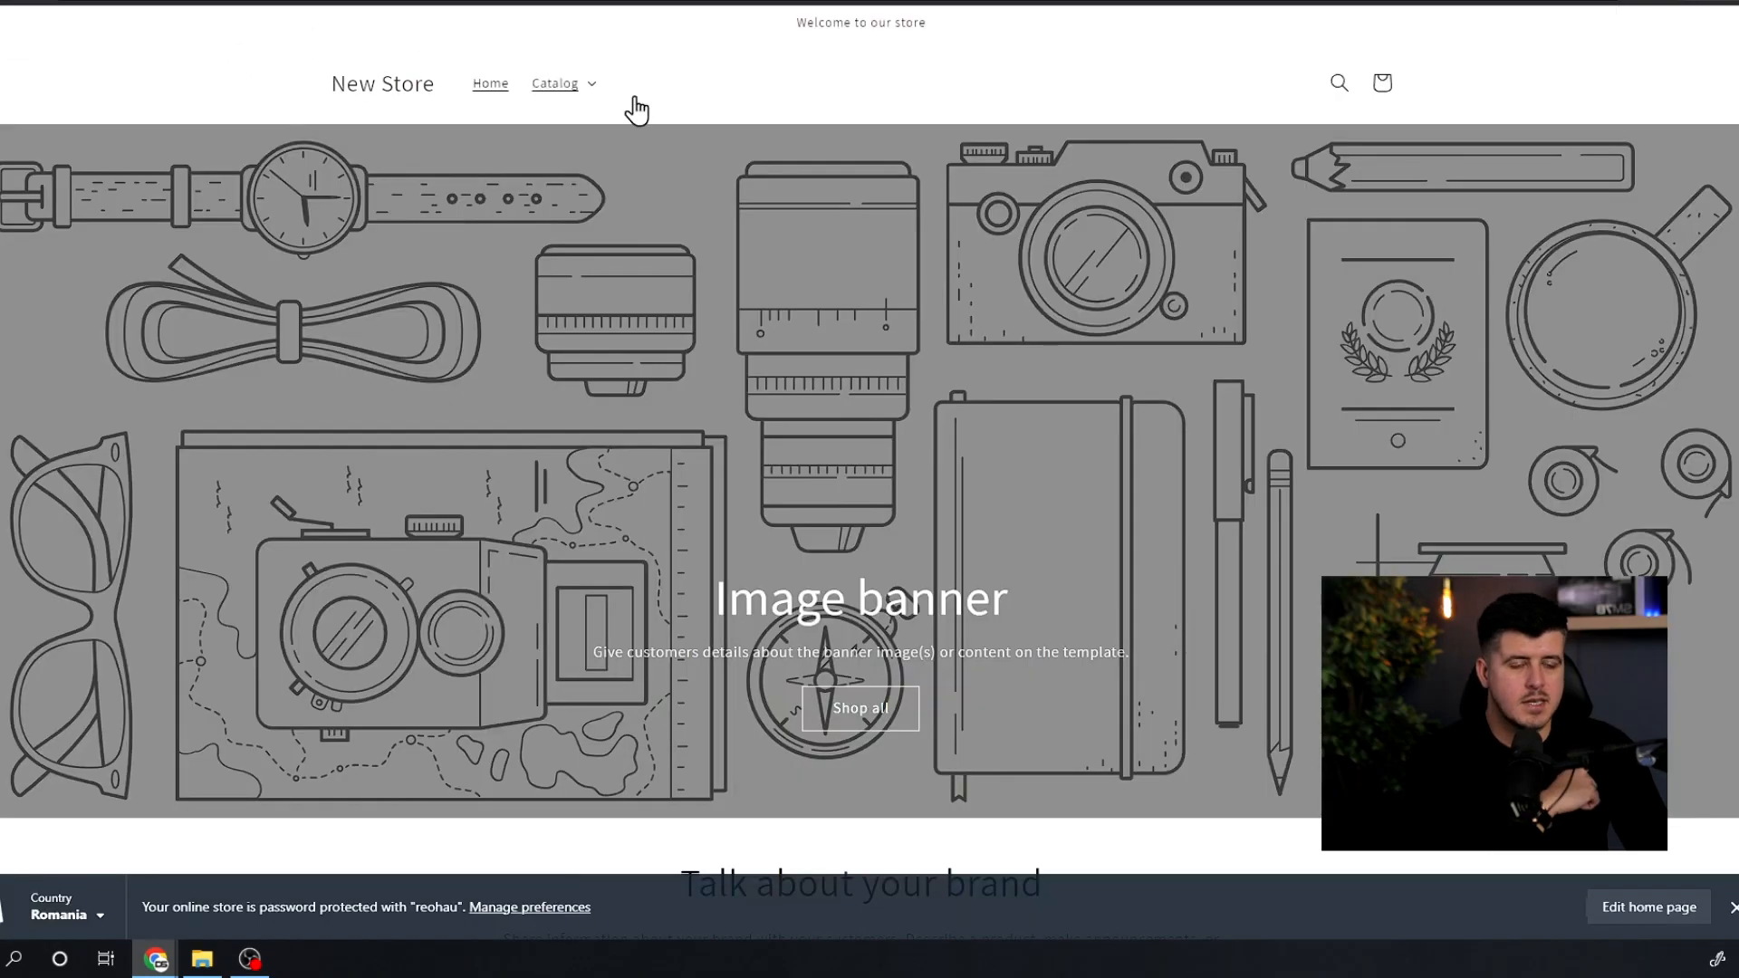
# Step: Dismiss the storefront's preview bar, open the product under Featured products and examine its page down to the footer
pyautogui.click(1732, 907)
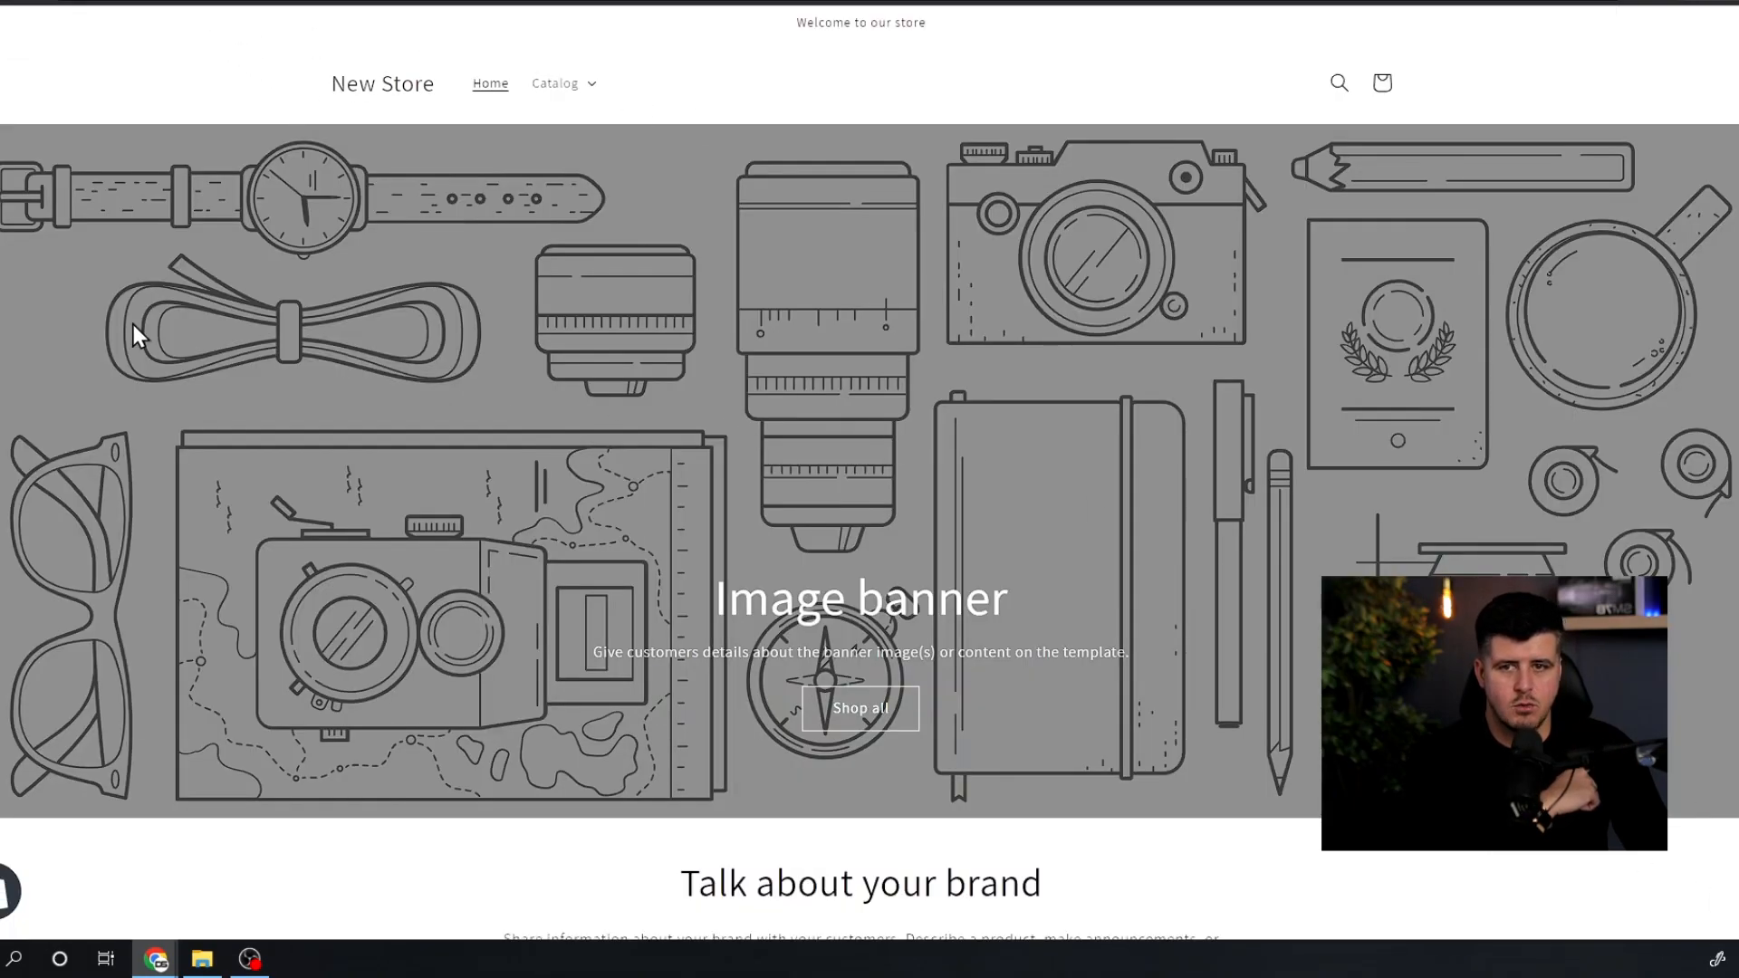
pyautogui.scroll(-9, 801, 504)
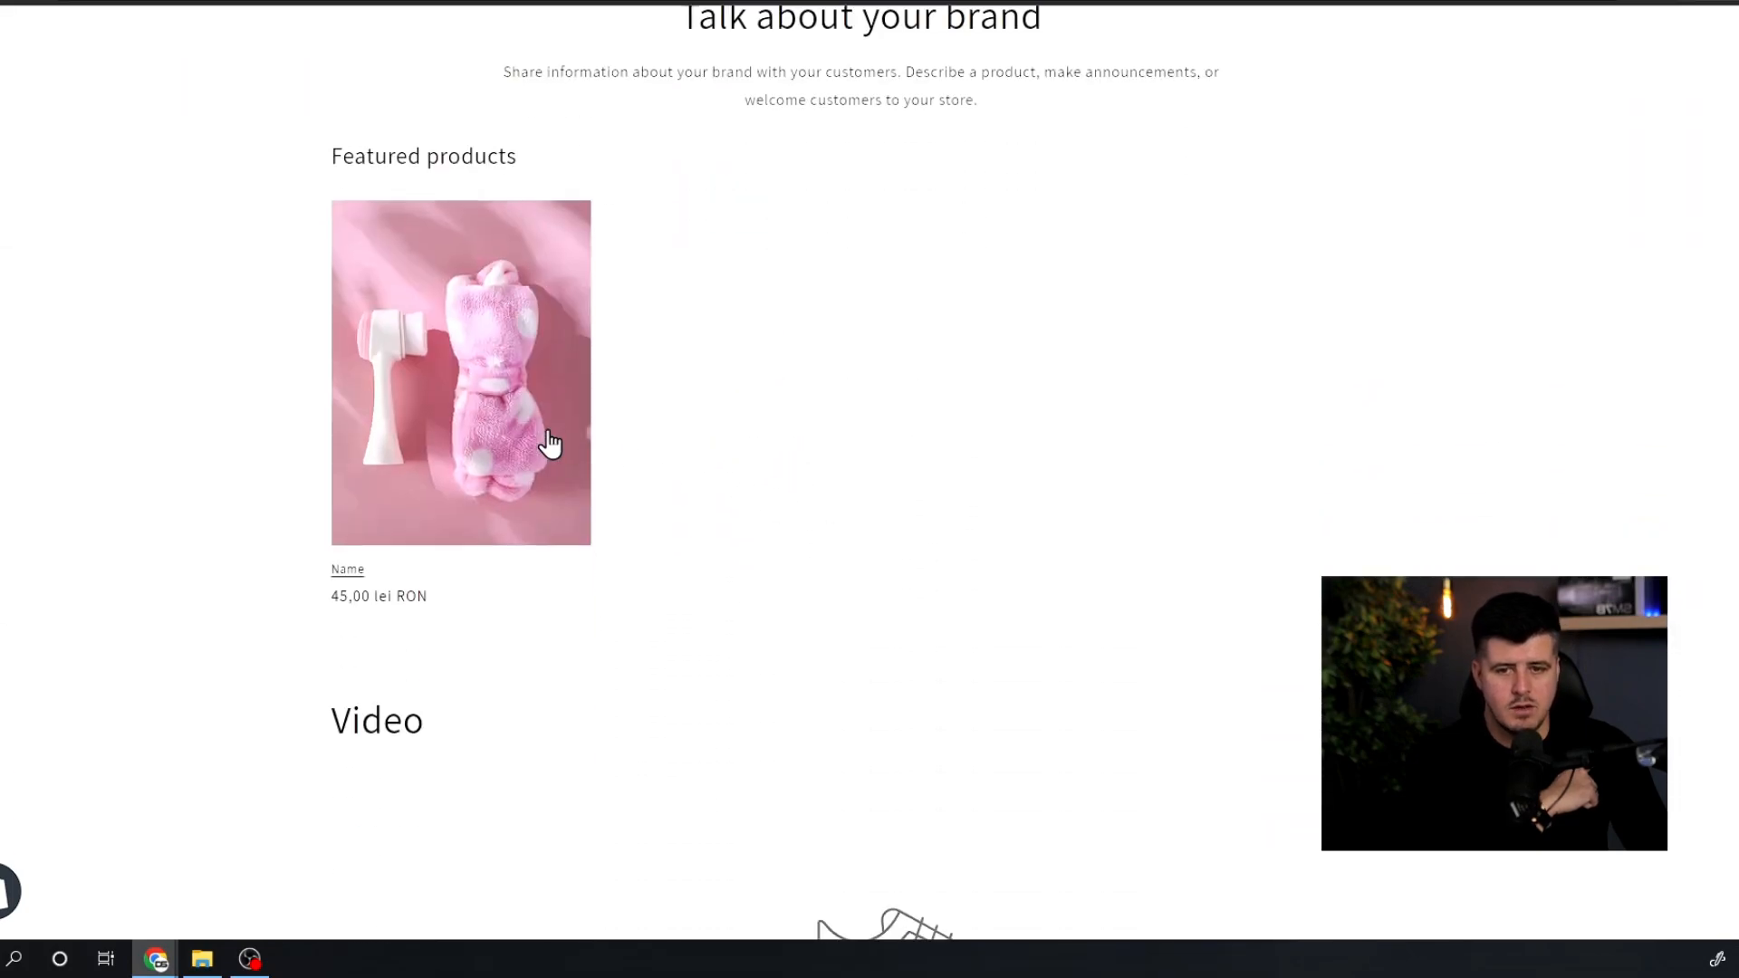
pyautogui.click(444, 395)
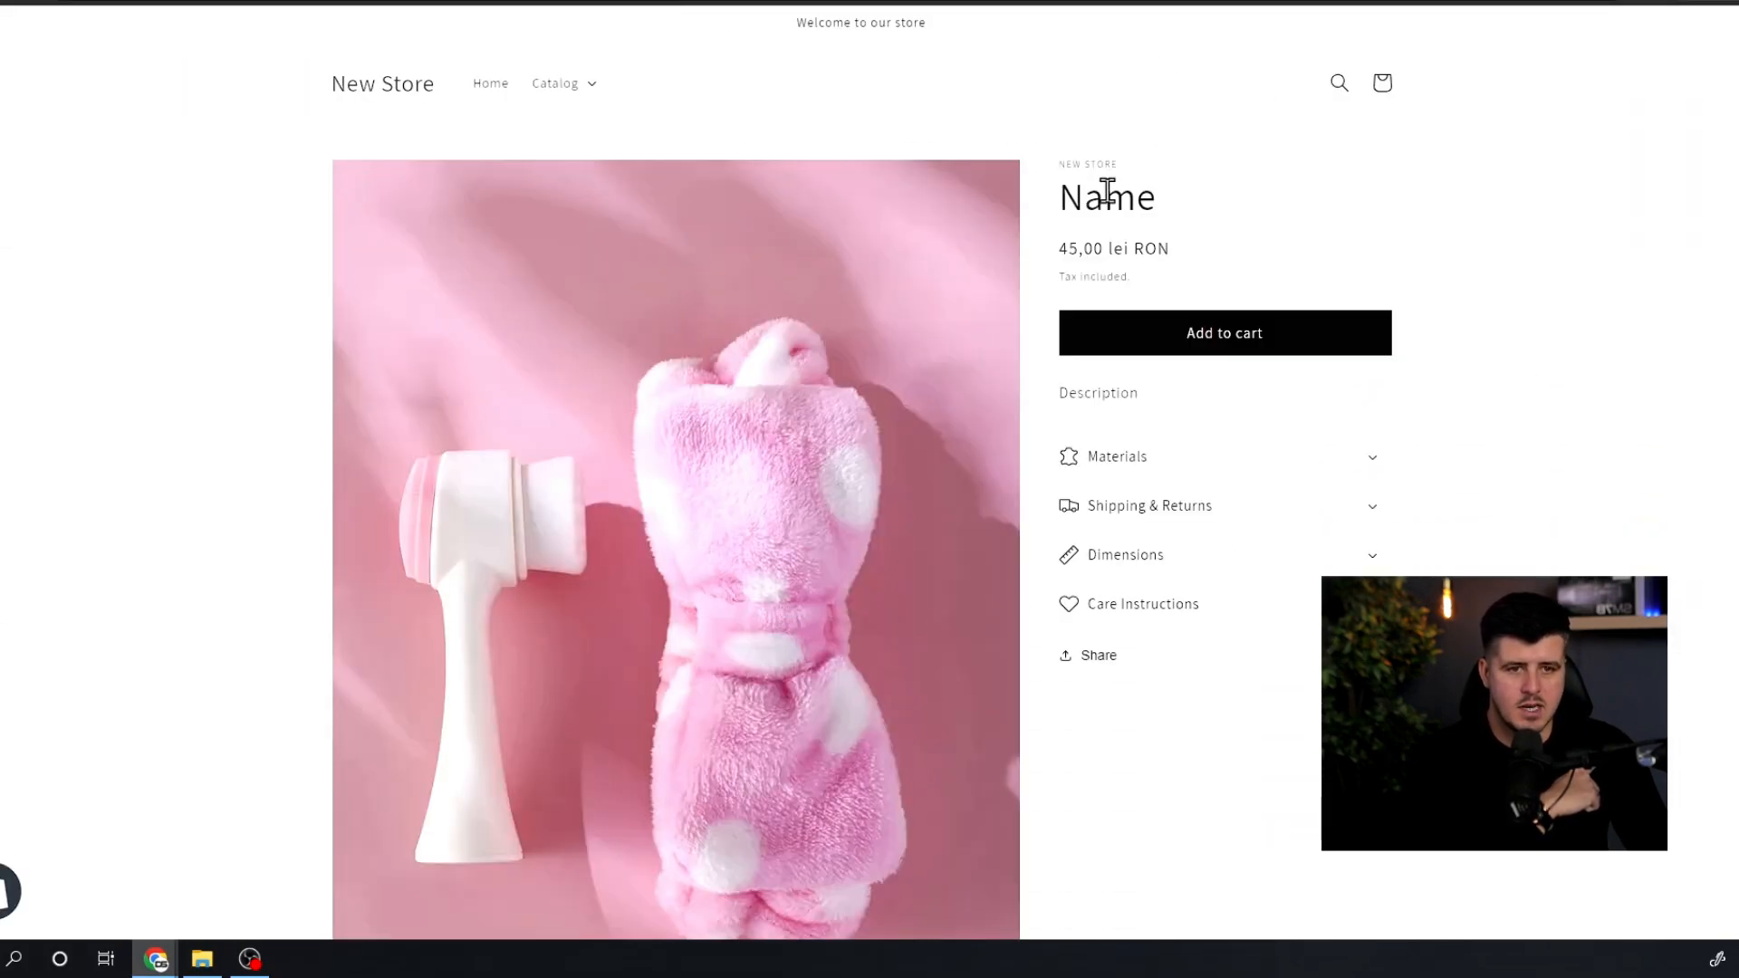
pyautogui.scroll(-2, 1179, 530)
pyautogui.scroll(-2, 933, 618)
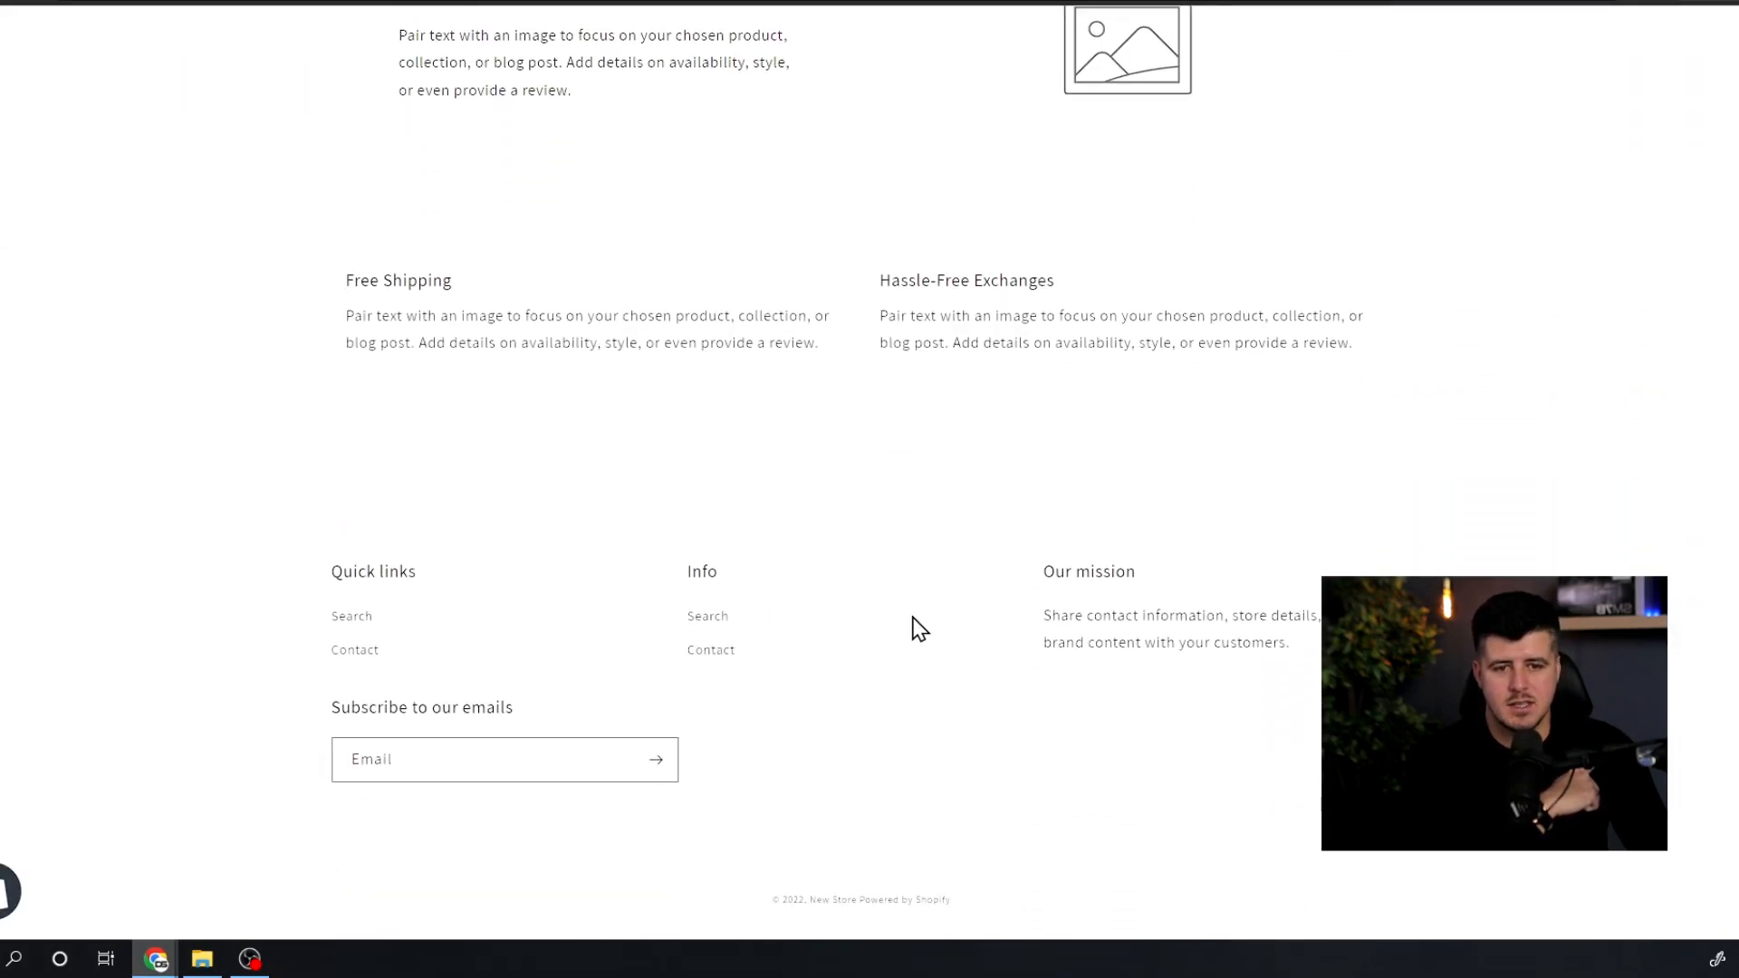
pyautogui.scroll(6, 924, 710)
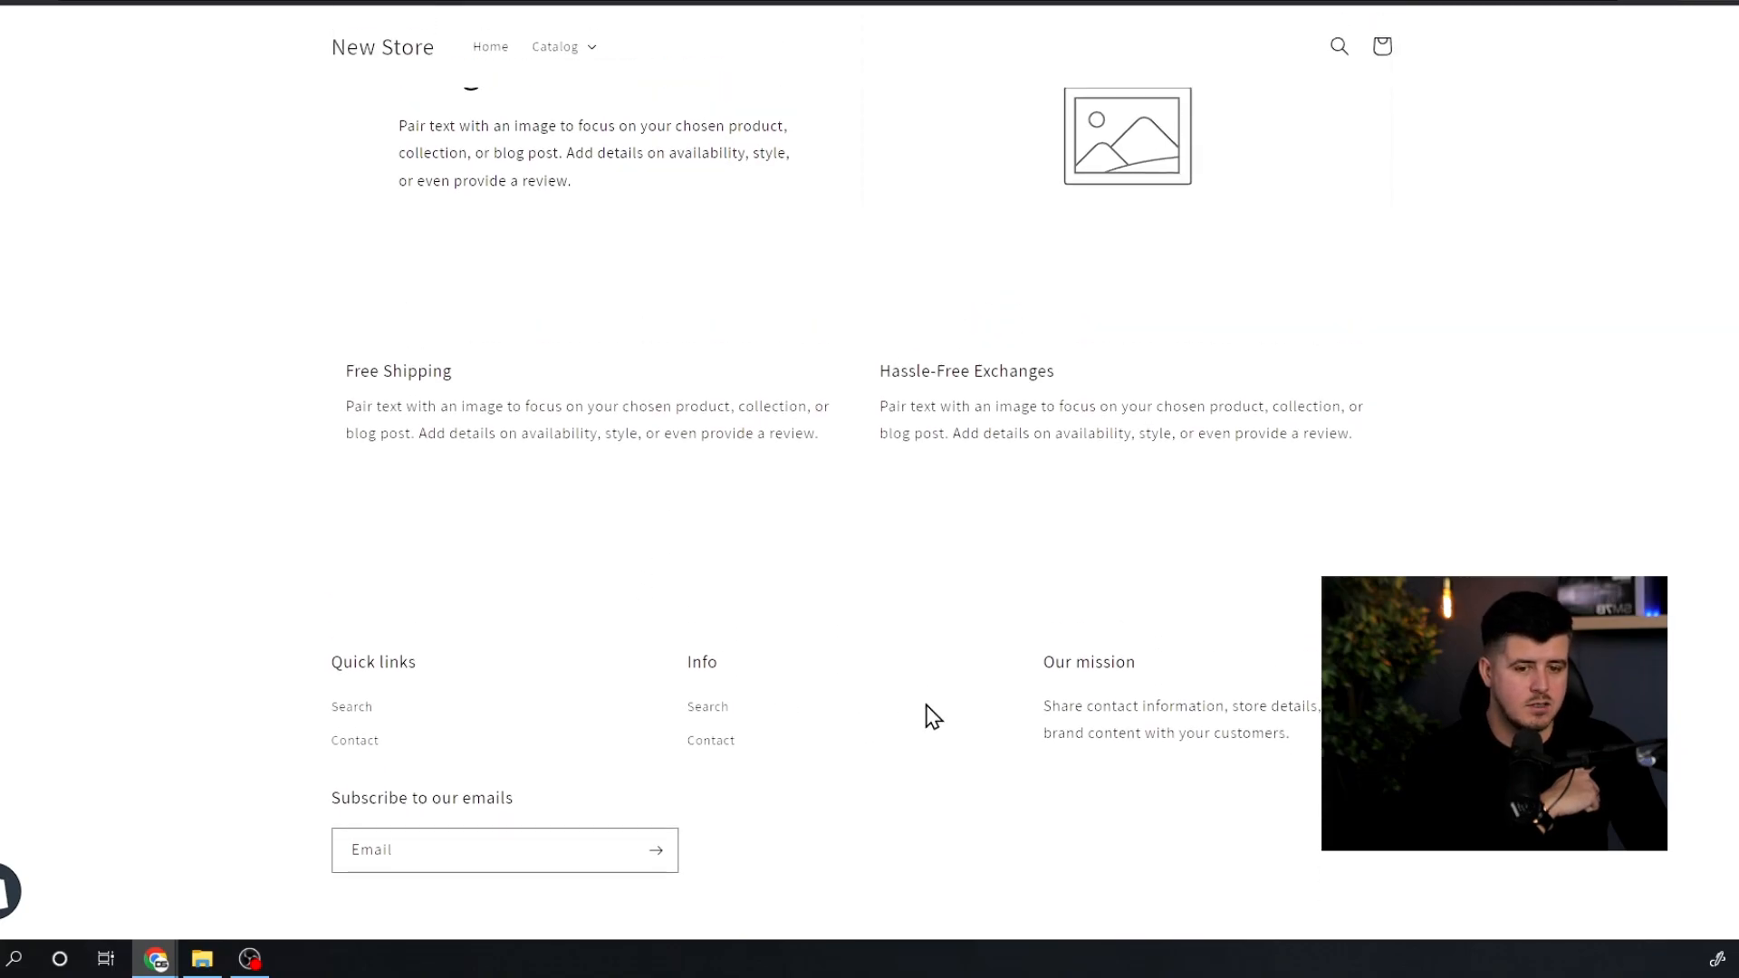
pyautogui.scroll(3, 895, 744)
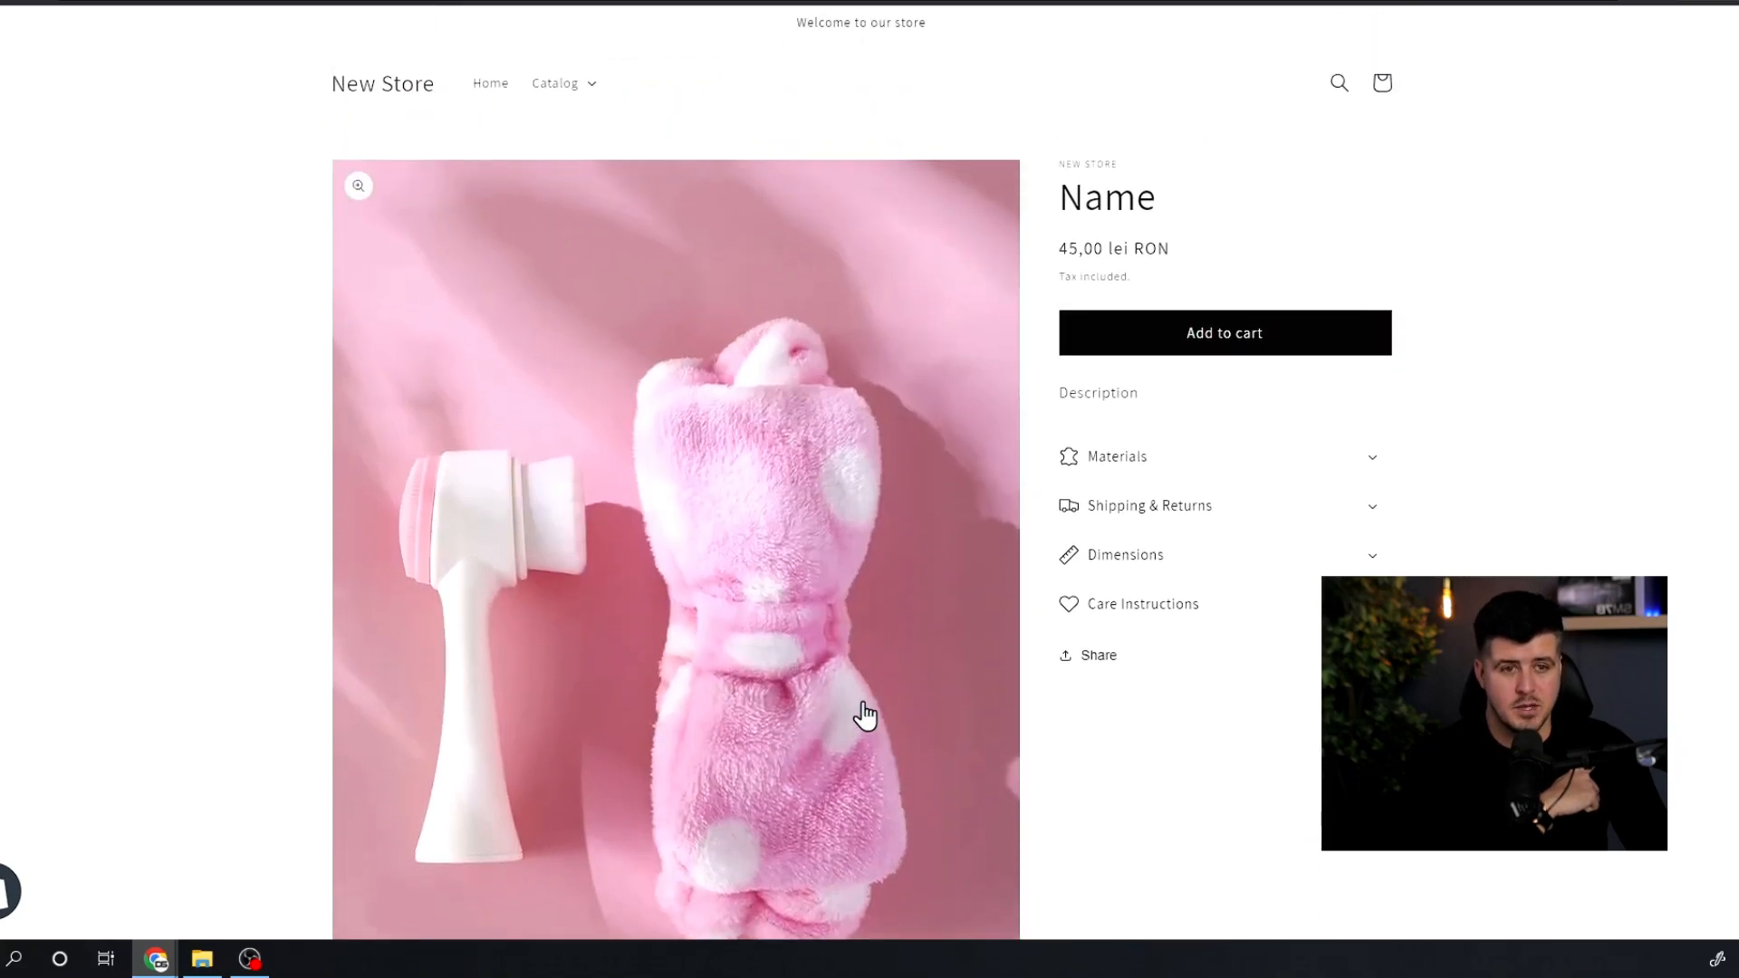
# Step: Open the storefront's cart and review its items, subtotal and featured collection
pyautogui.click(1381, 86)
pyautogui.scroll(-3, 1013, 703)
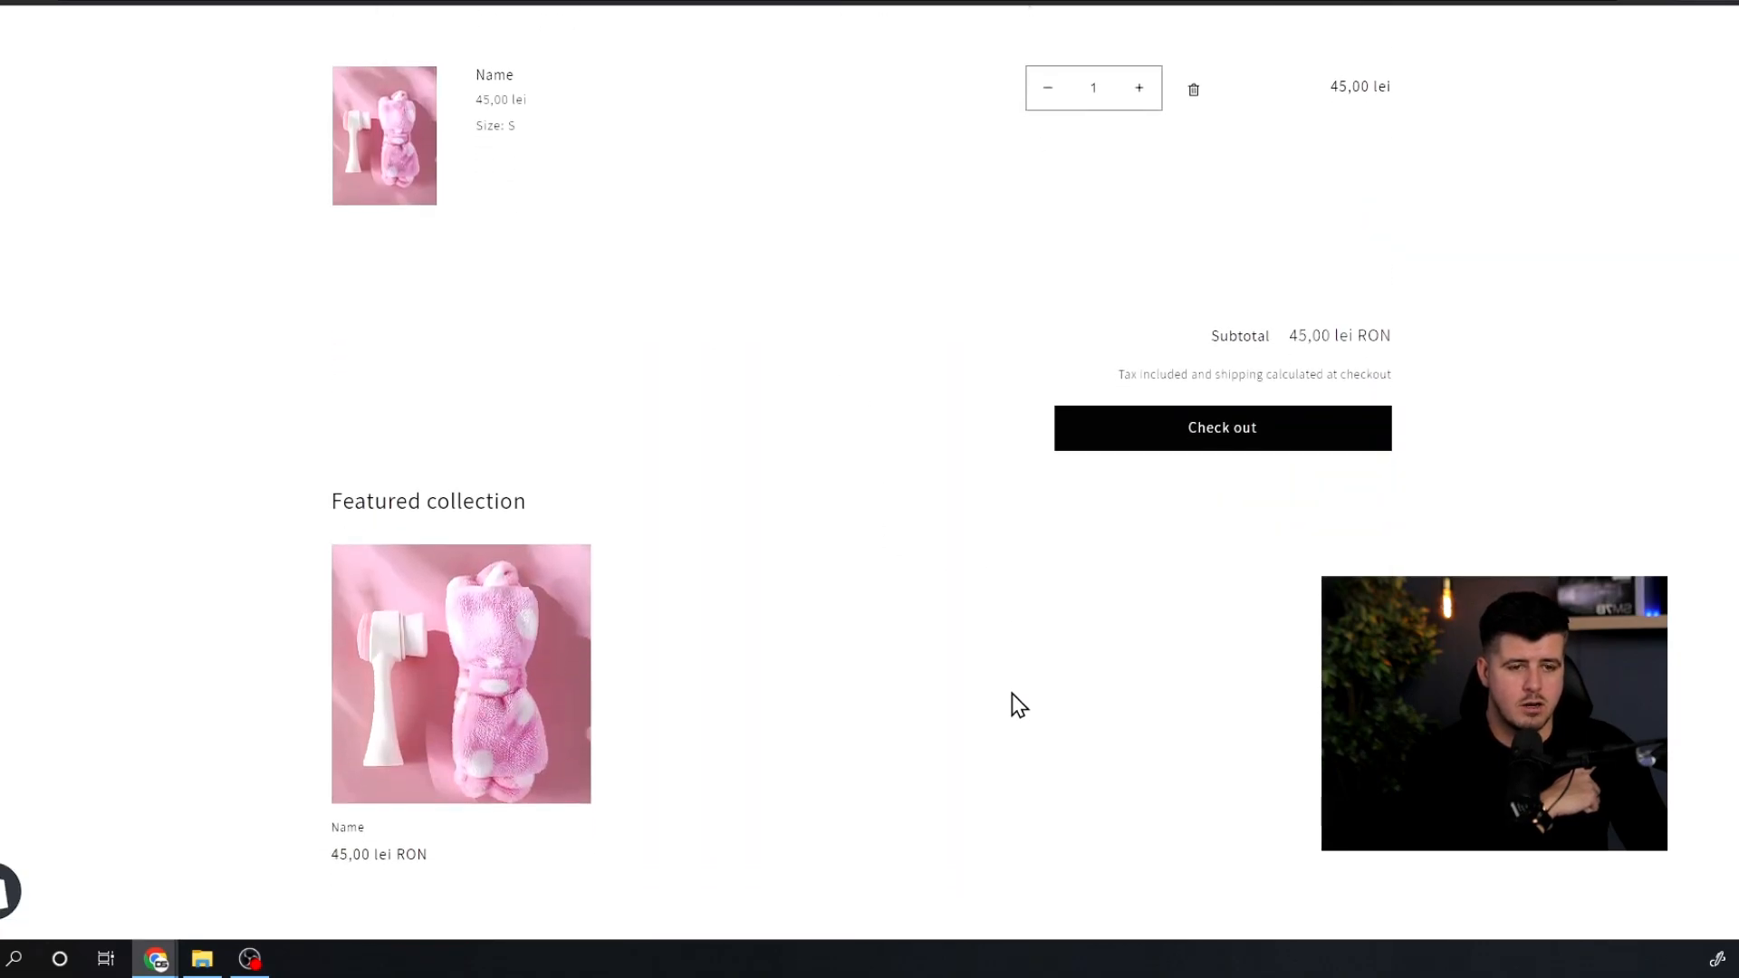
pyautogui.scroll(3, 1012, 703)
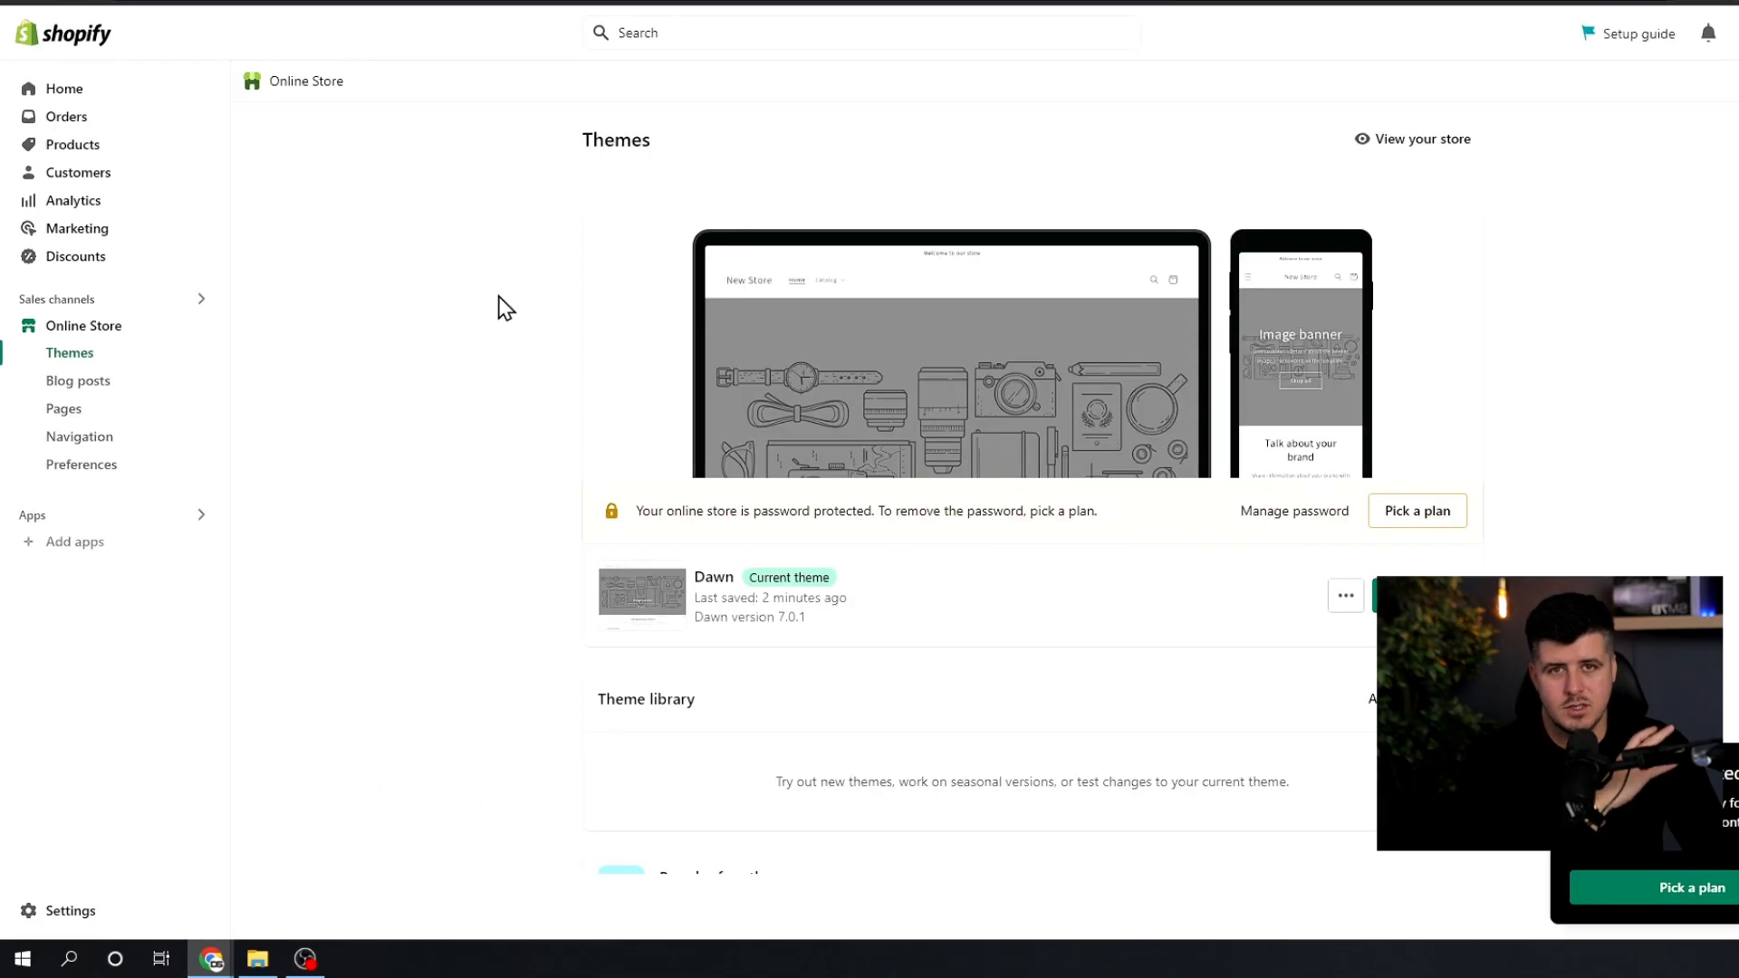
# Step: Tour the admin's Discounts, Marketing, Analytics and Customers pages
pyautogui.click(174, 265)
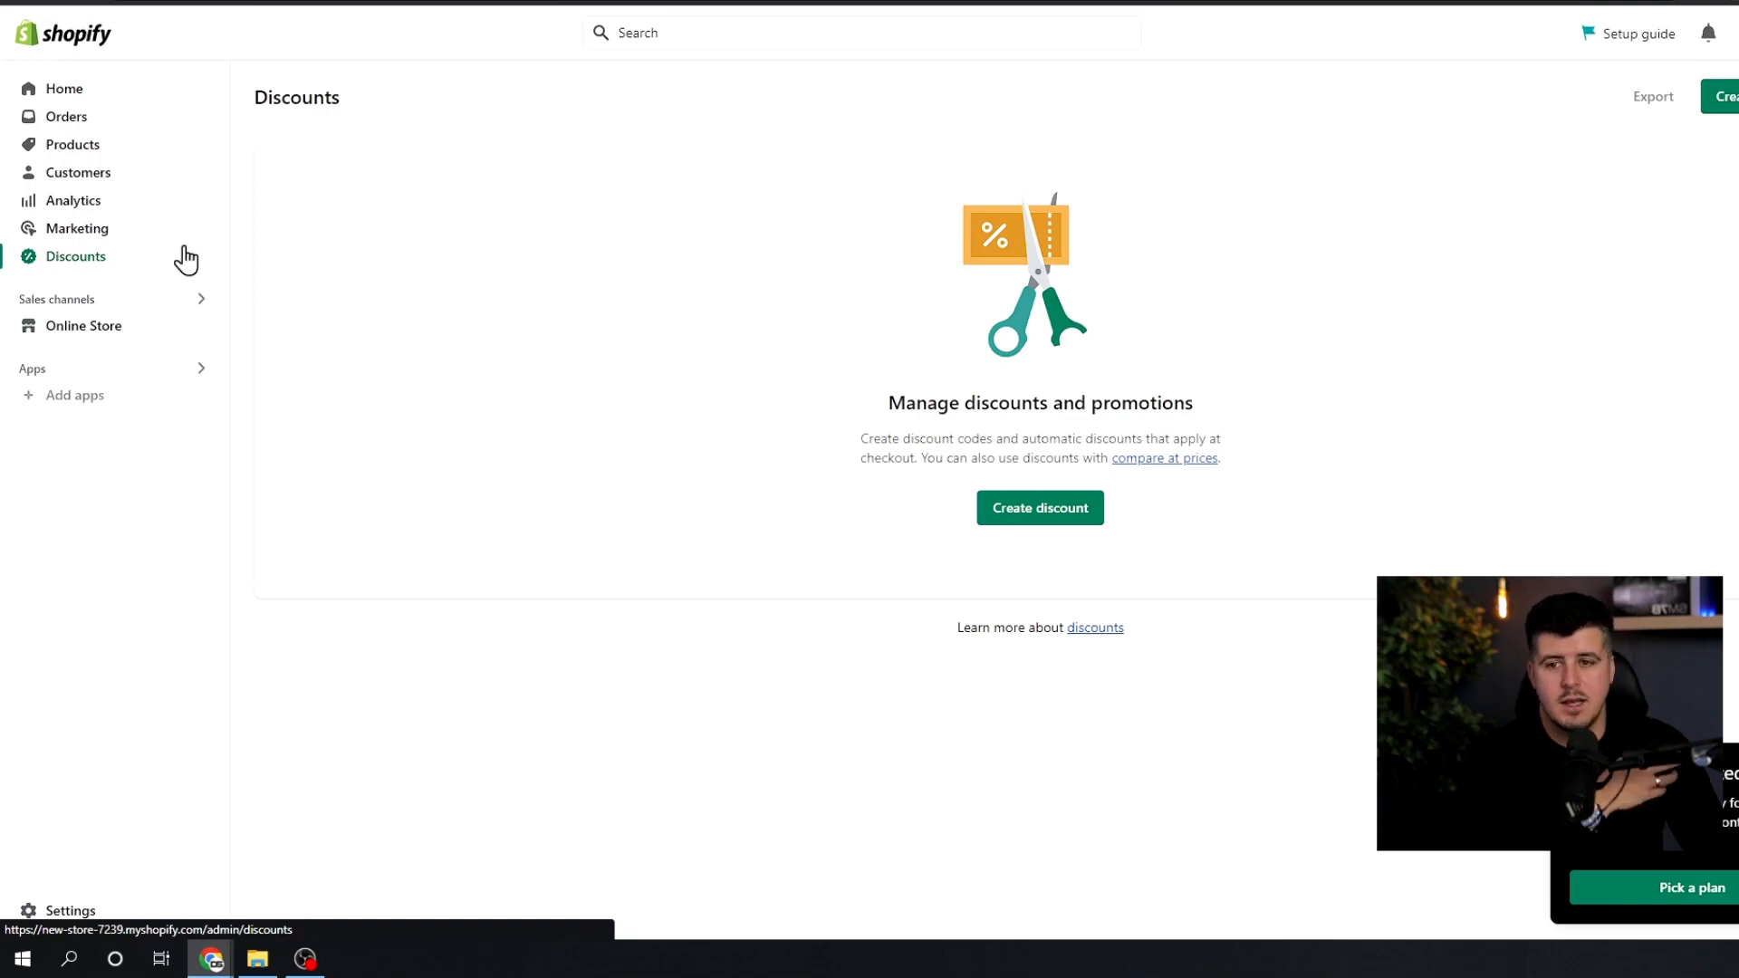
pyautogui.click(140, 237)
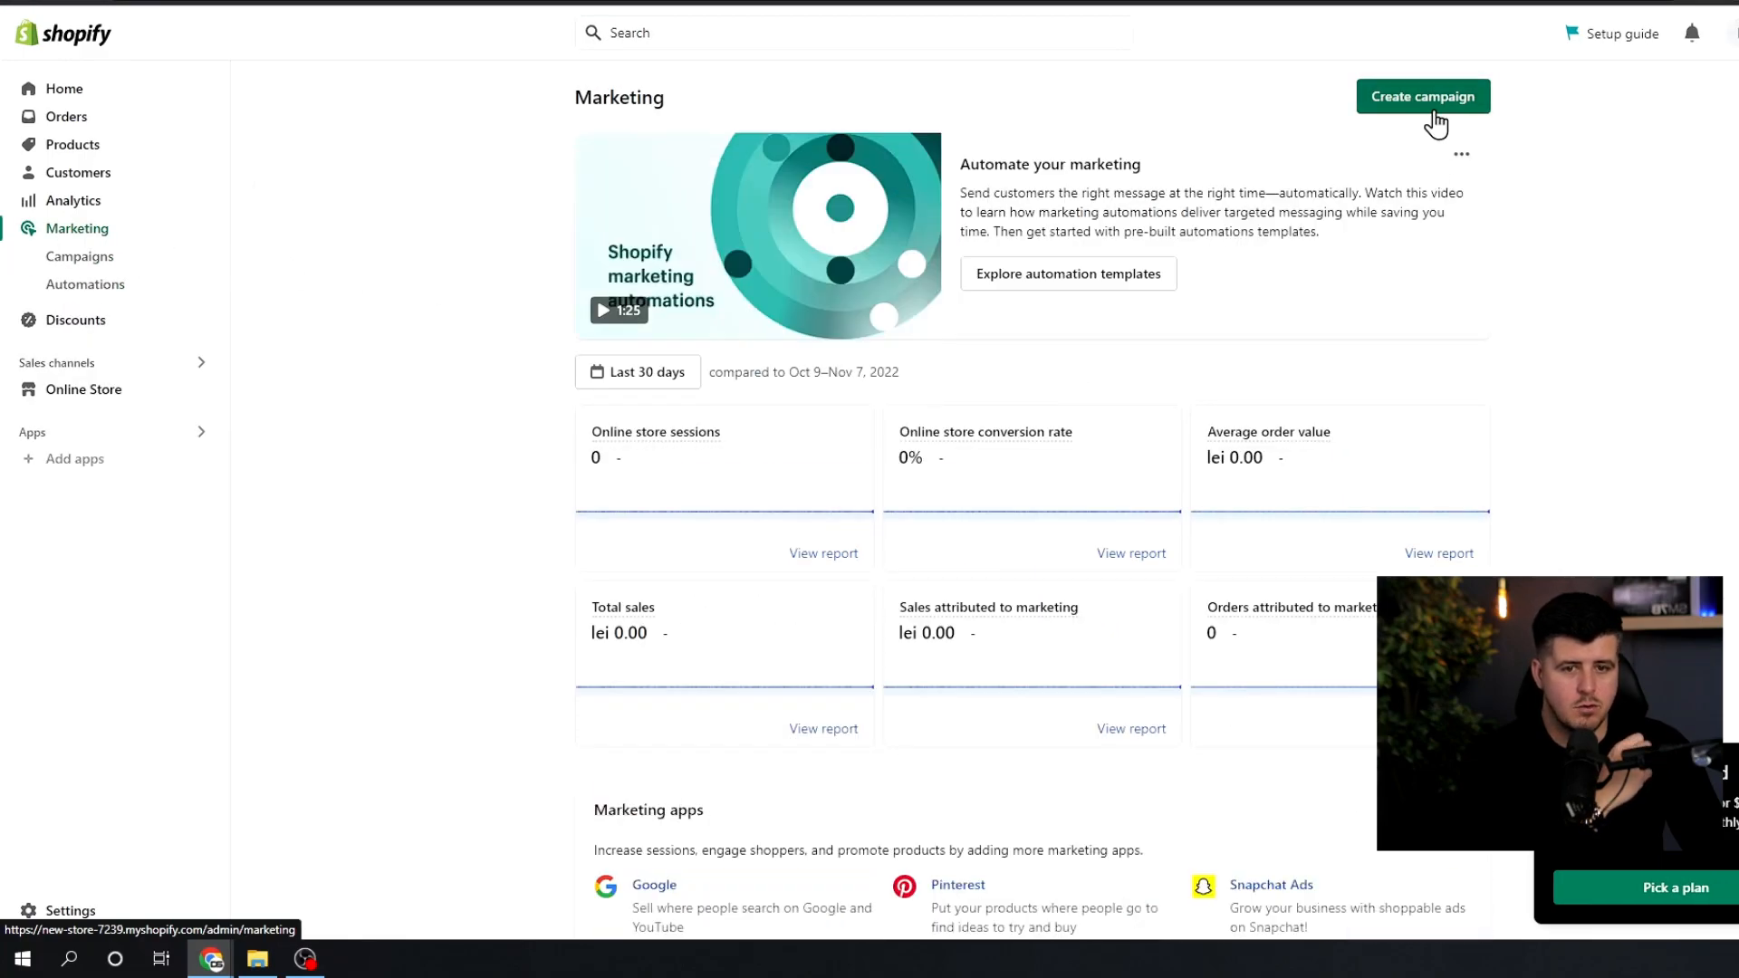
pyautogui.click(136, 201)
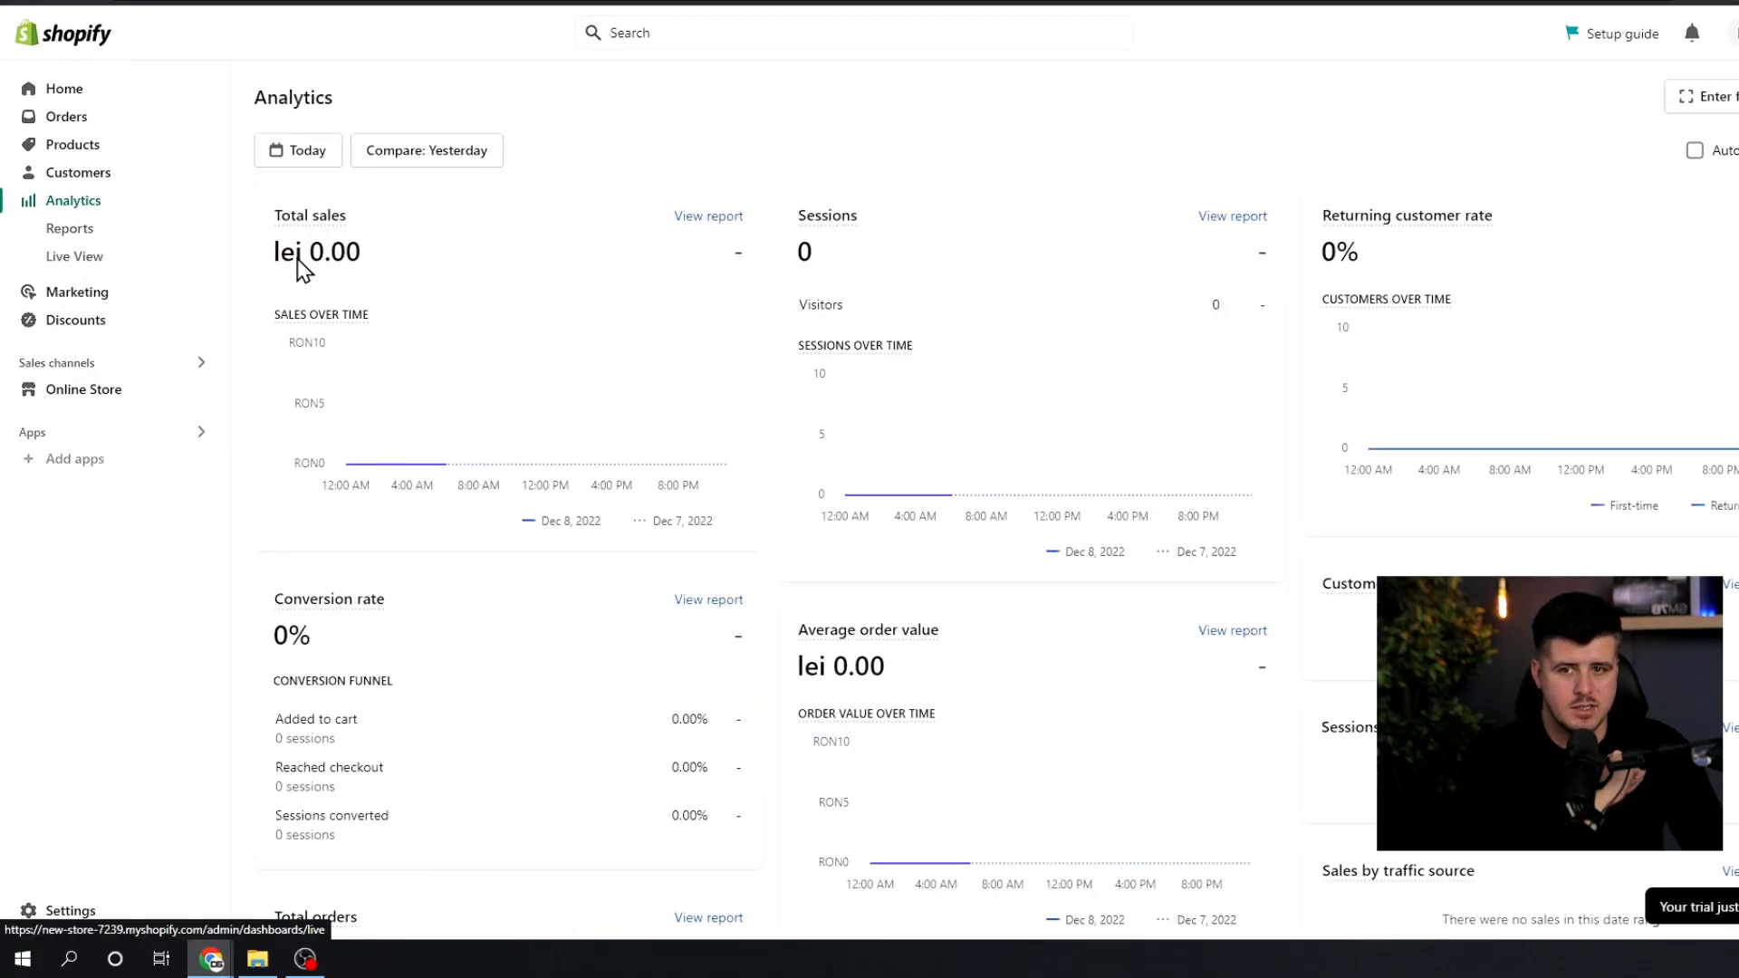
pyautogui.scroll(-5, 532, 582)
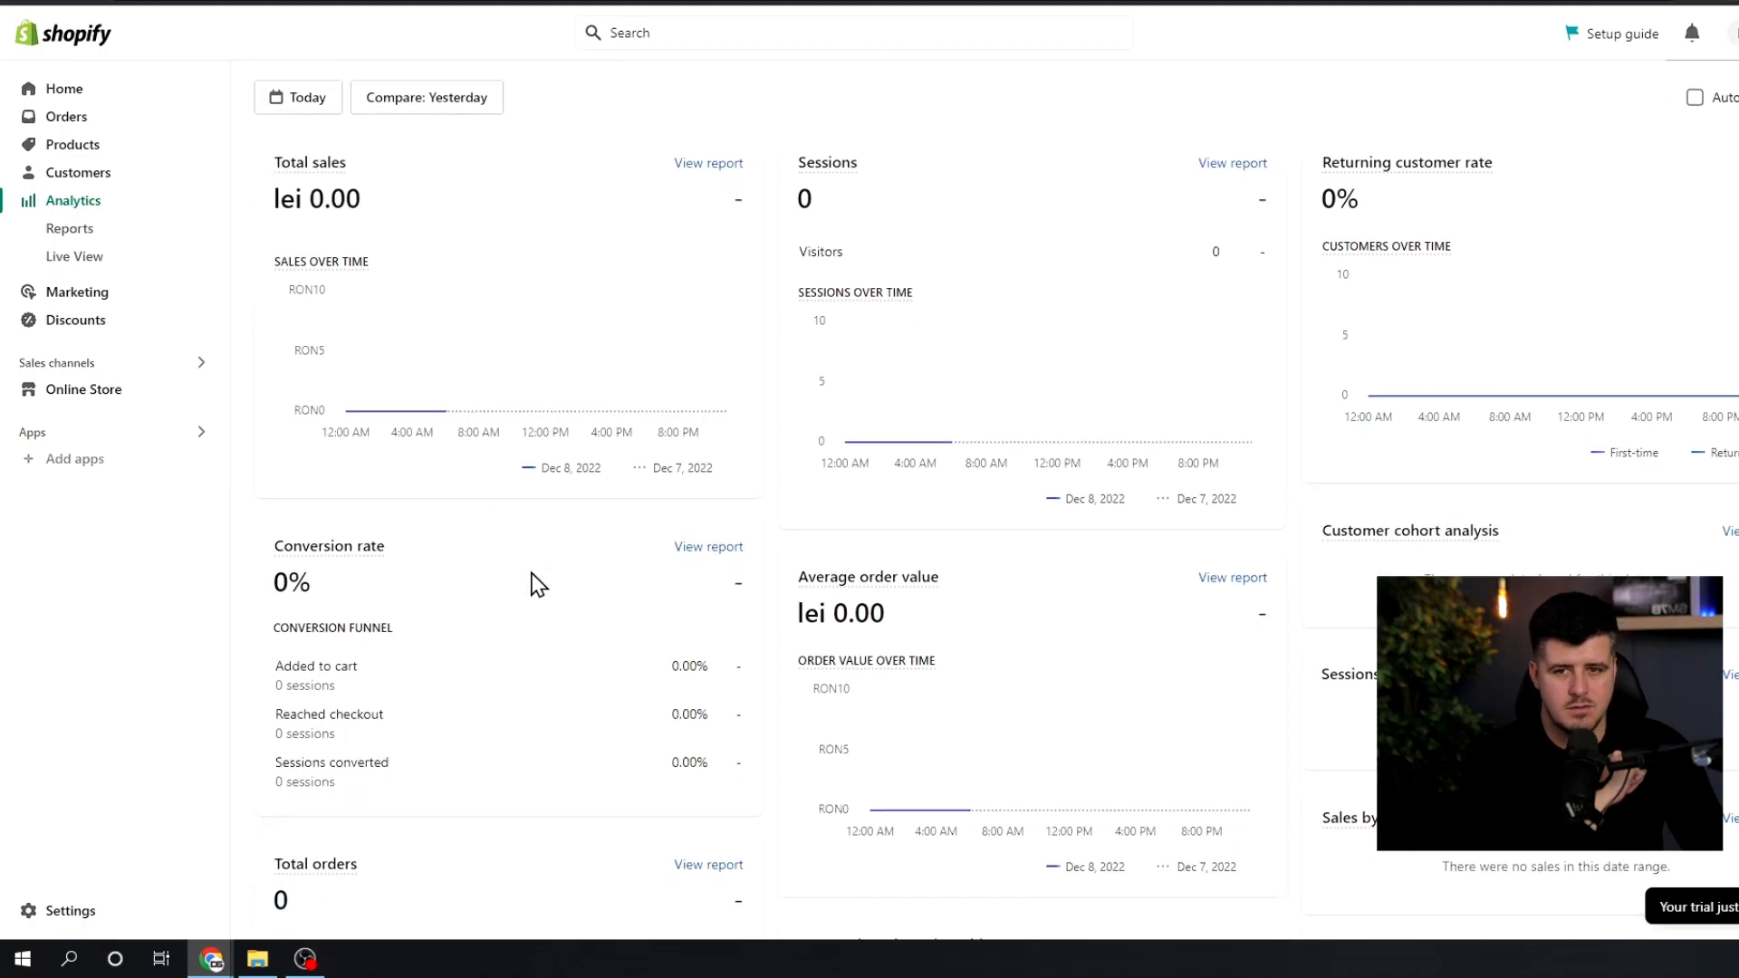
pyautogui.scroll(5, 635, 634)
pyautogui.click(109, 174)
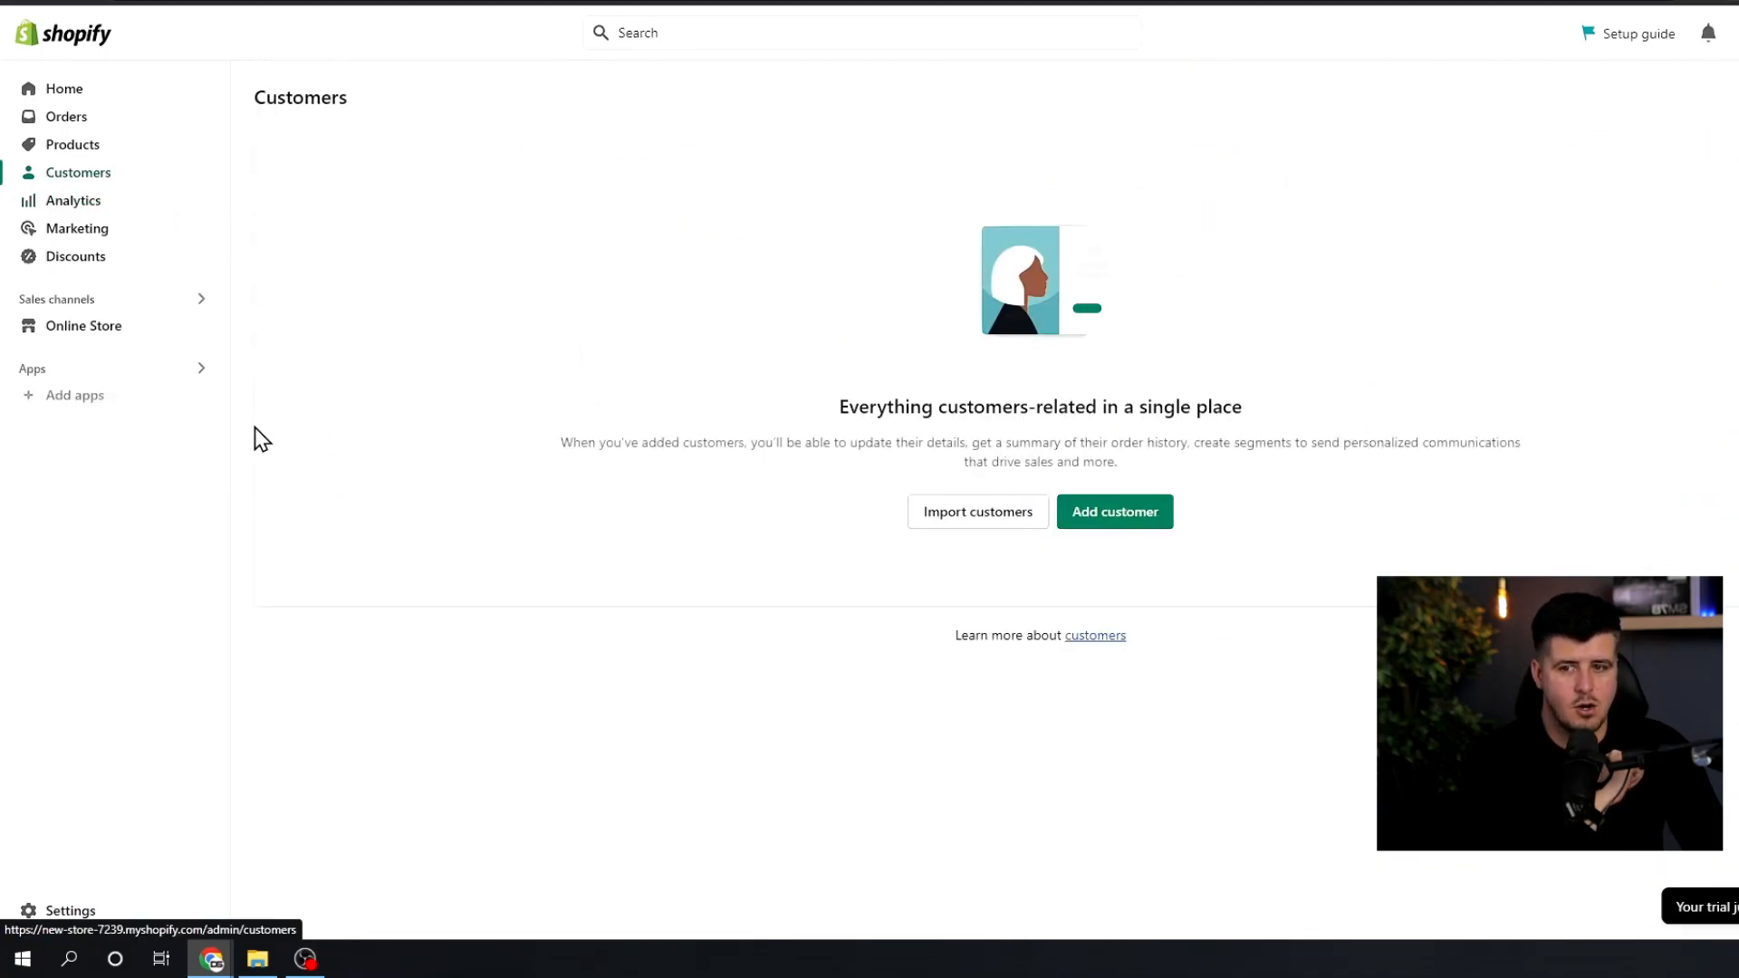
# Step: Open the store's checkout settings and make customer accounts optional
pyautogui.click(29, 381)
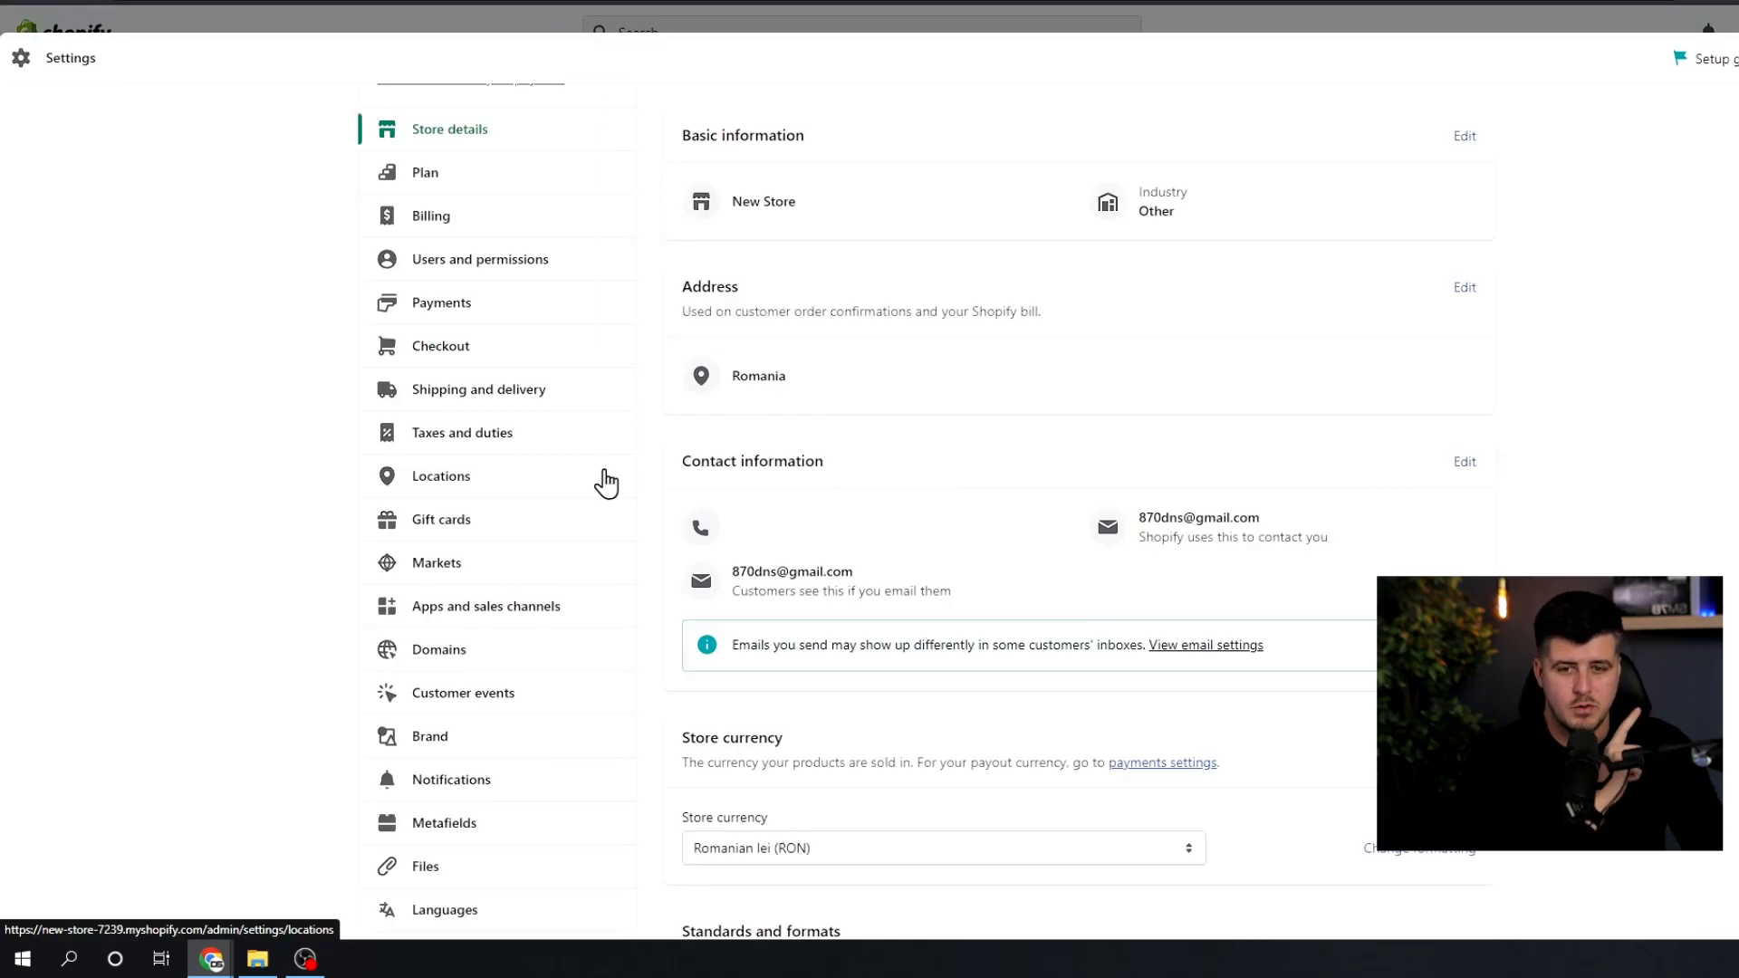
pyautogui.scroll(-1, 601, 481)
pyautogui.scroll(1, 557, 601)
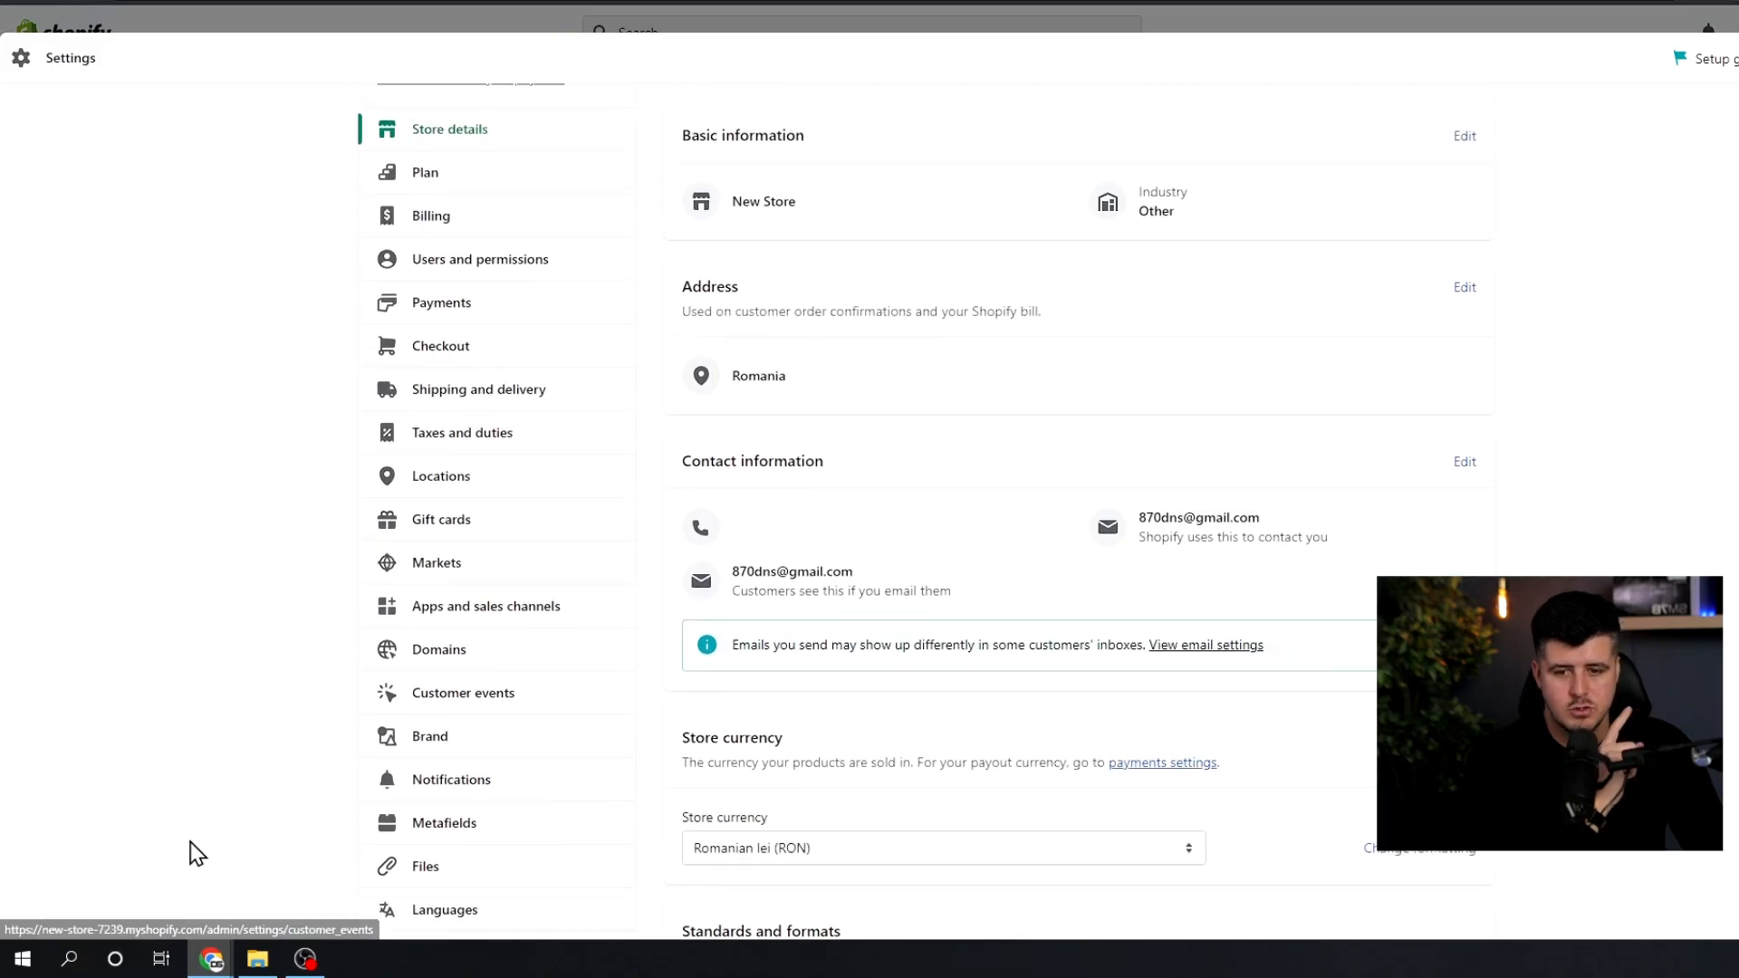
pyautogui.click(469, 349)
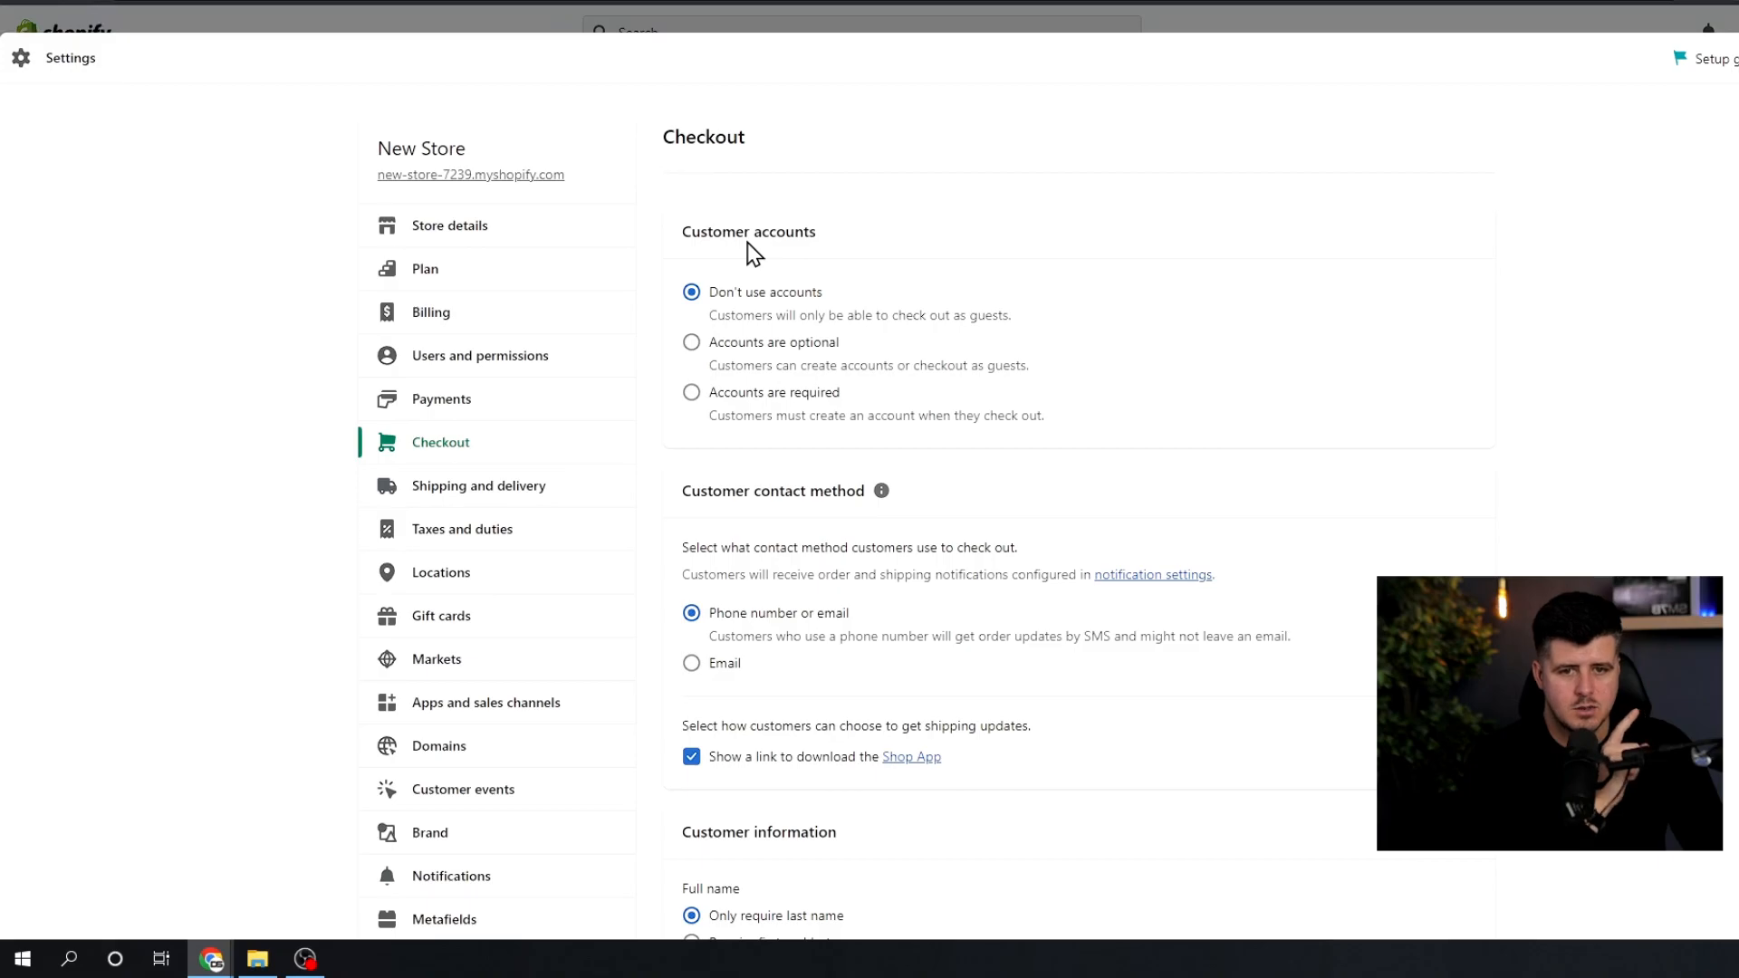
pyautogui.click(694, 343)
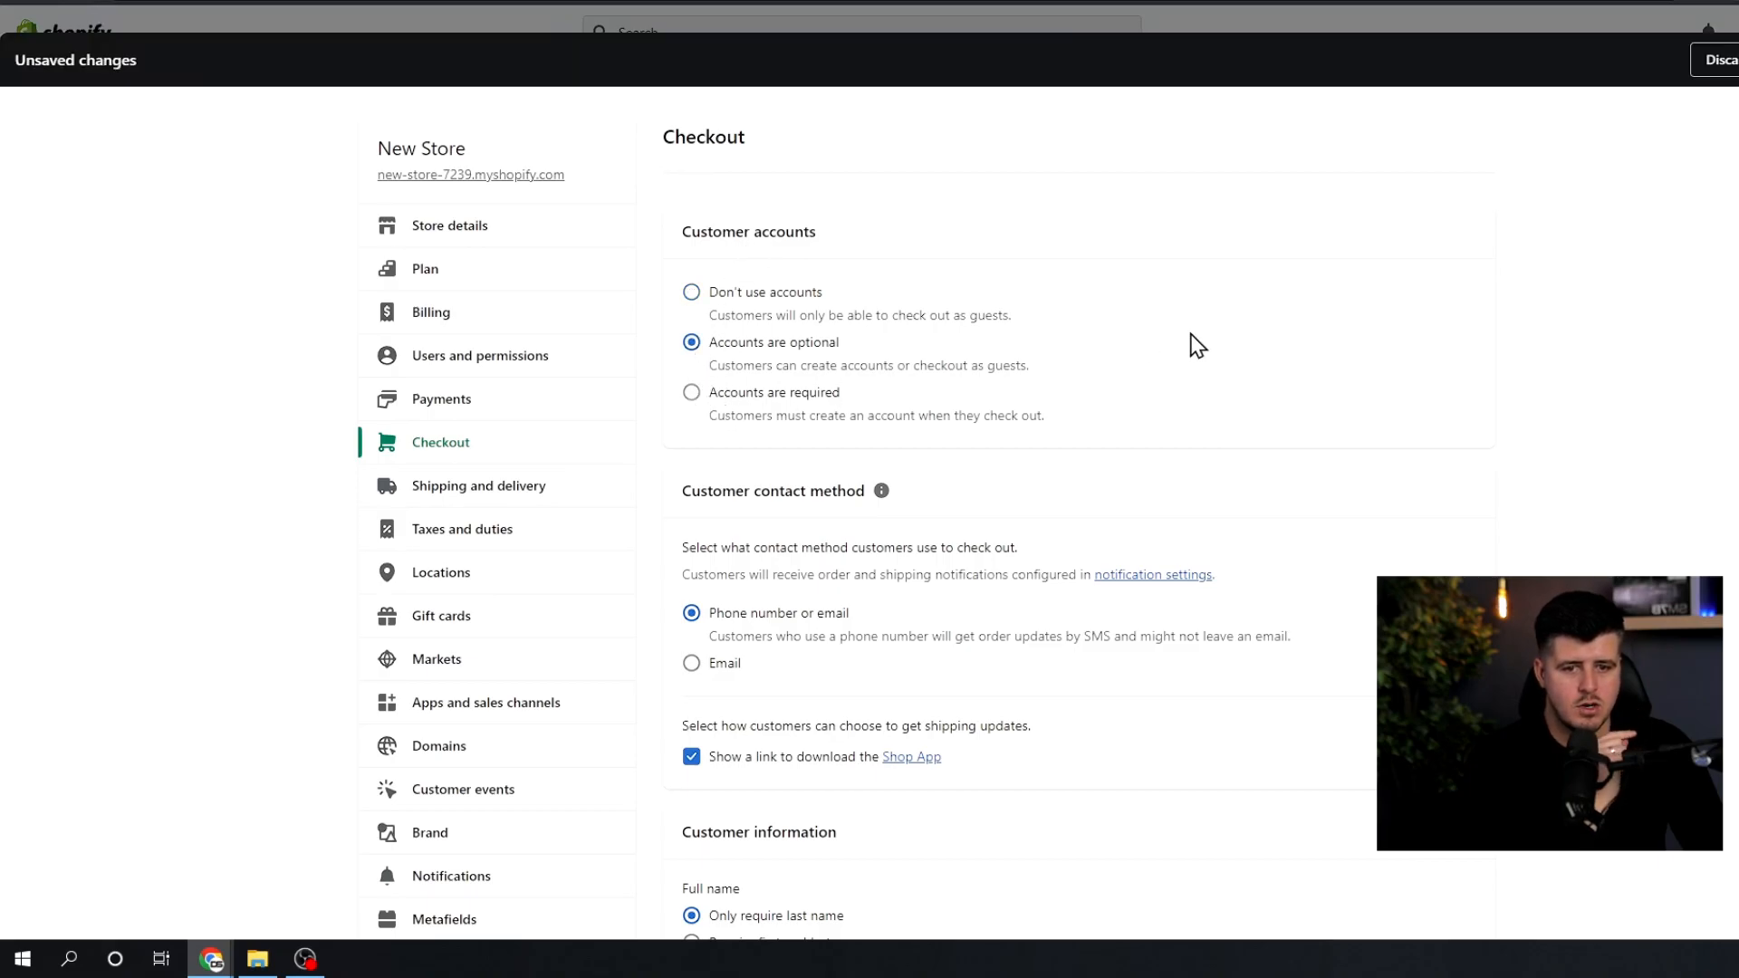
# Step: Require the shipping address phone number at checkout, and review the marketing, order status page and checkout language options
pyautogui.scroll(-3, 1196, 344)
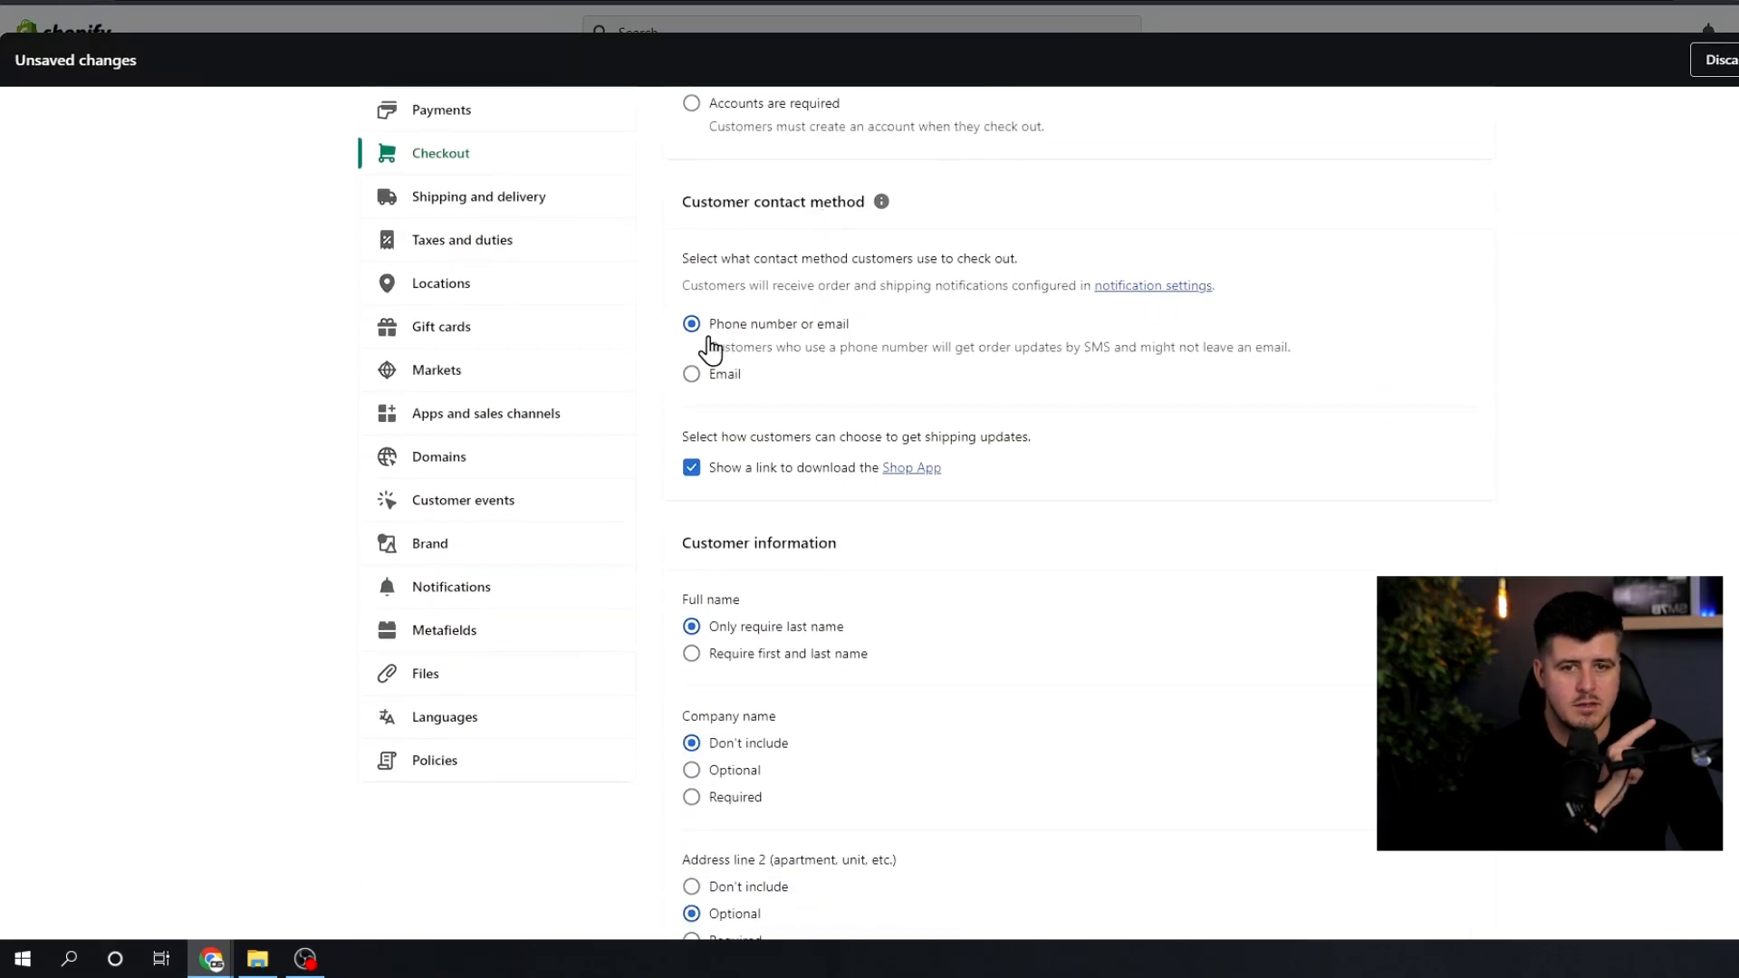
pyautogui.scroll(-3, 908, 440)
pyautogui.moveTo(698, 263); pyautogui.dragTo(834, 260)
pyautogui.click(862, 261)
pyautogui.click(692, 796)
pyautogui.scroll(-2, 927, 715)
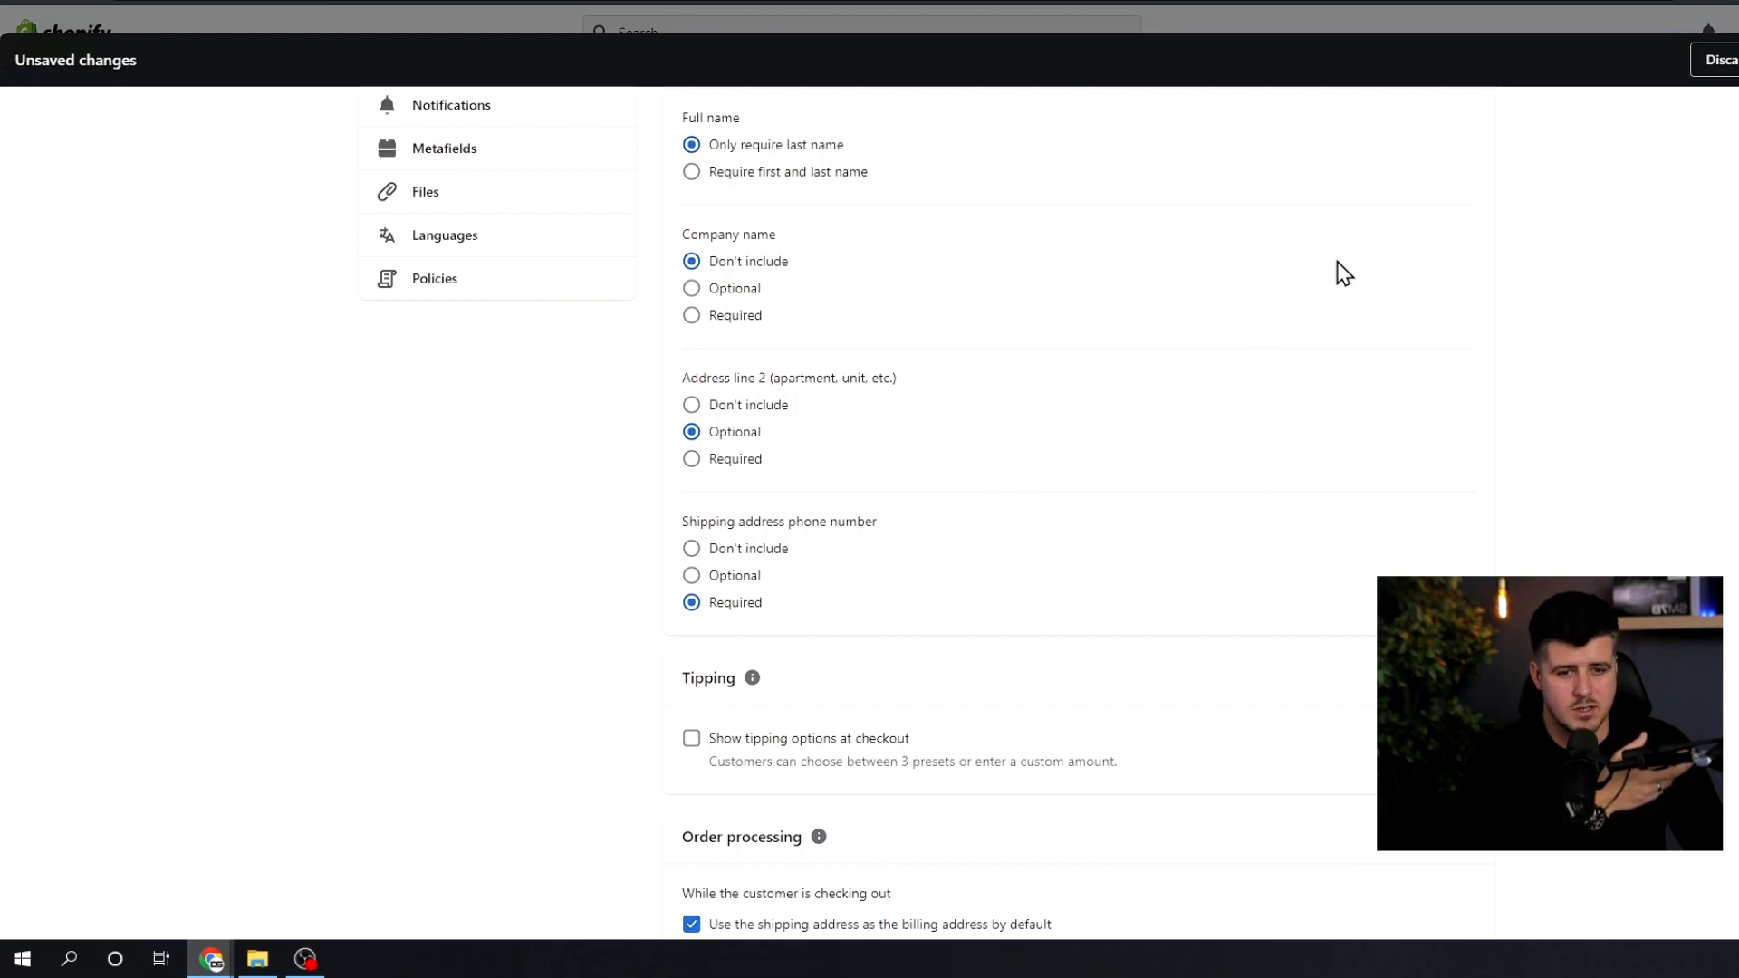
pyautogui.scroll(-10, 699, 330)
pyautogui.scroll(-2, 795, 330)
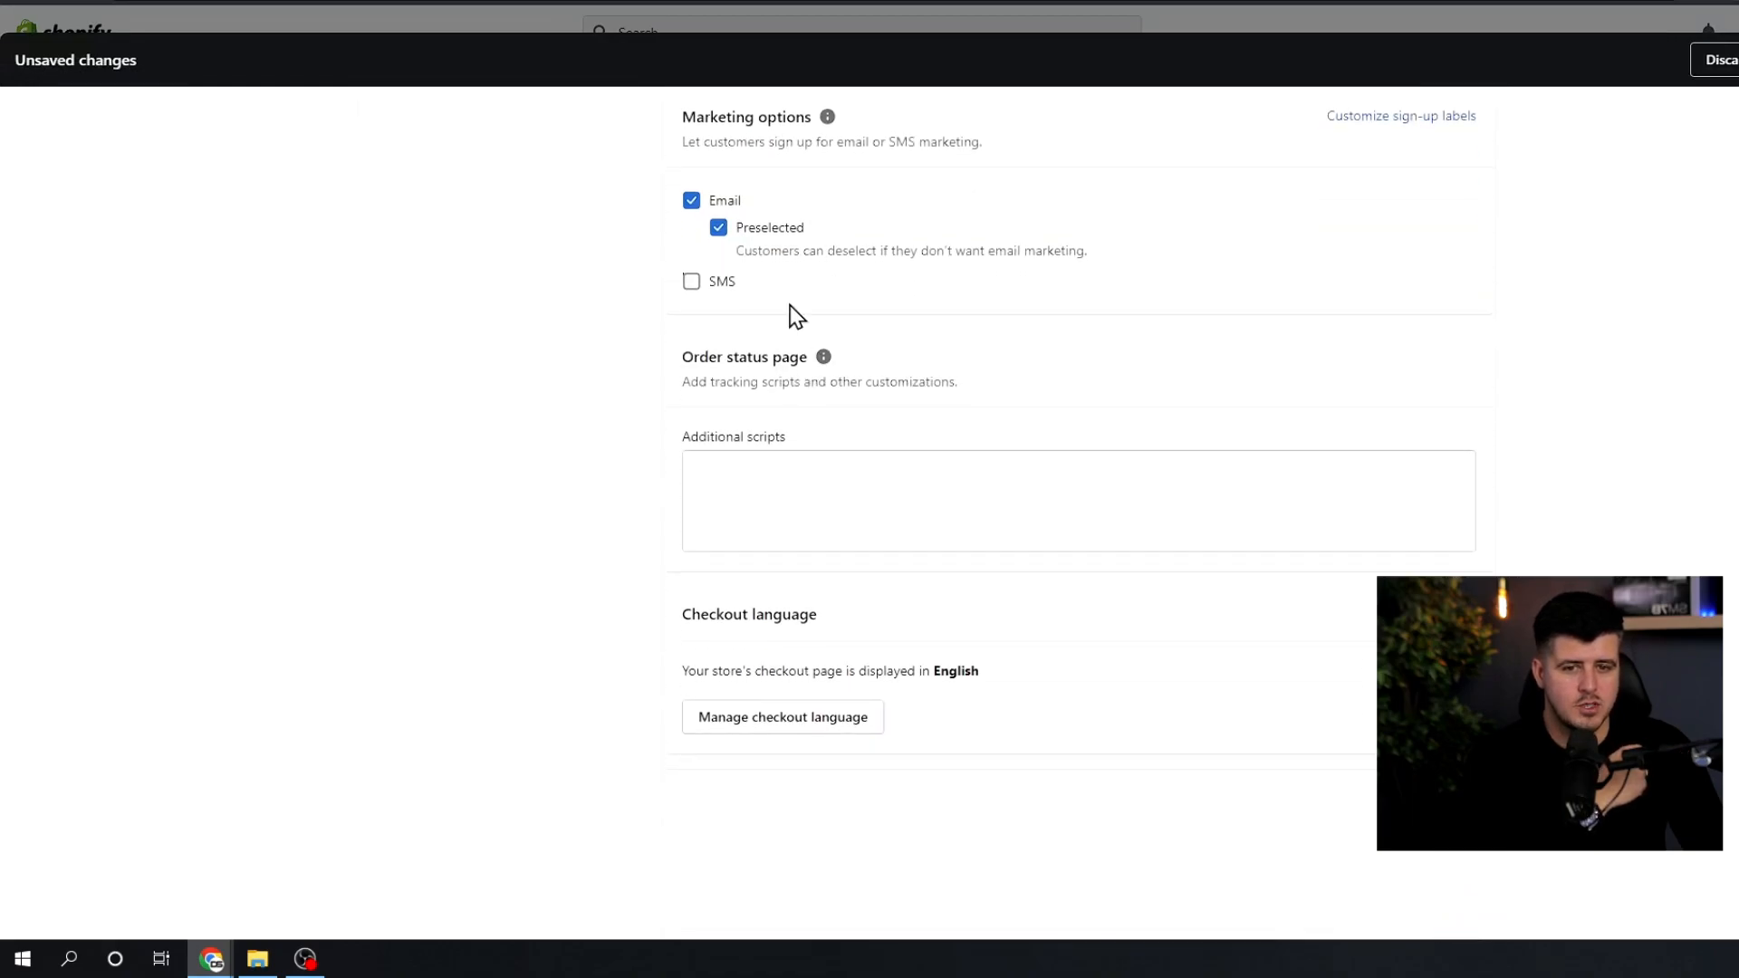
pyautogui.moveTo(686, 621); pyautogui.dragTo(897, 680)
pyautogui.click(902, 638)
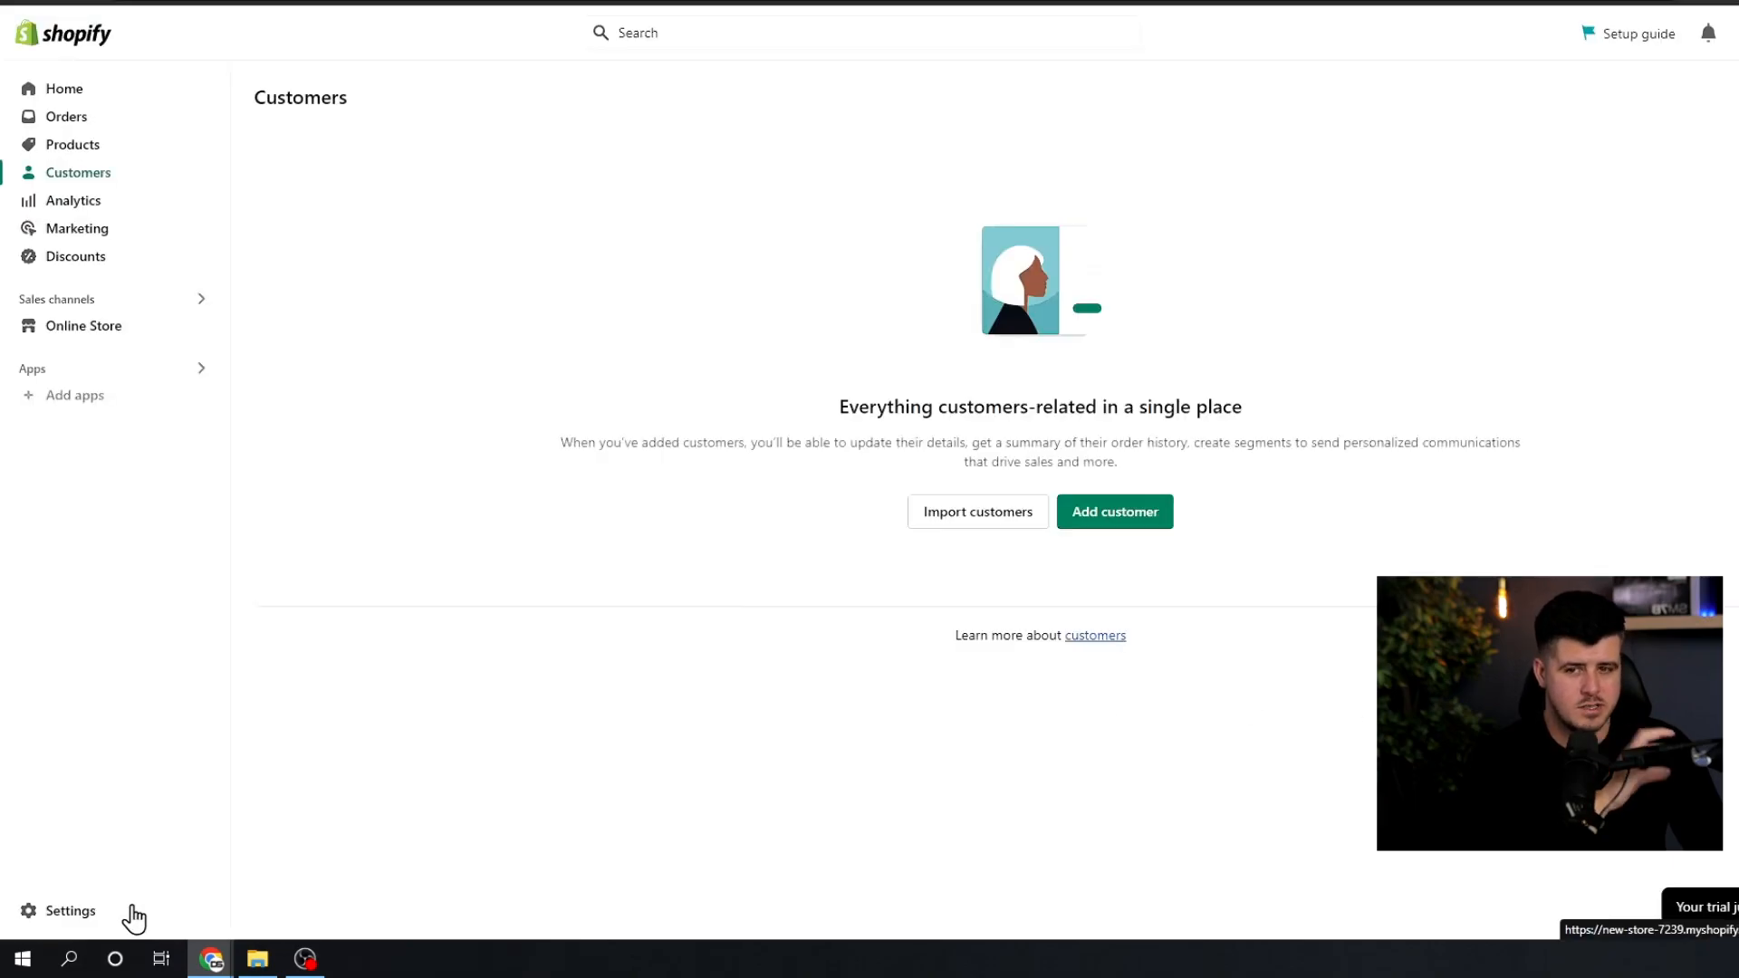
# Step: Open the store's domain settings and start connecting an existing domain
pyautogui.click(133, 916)
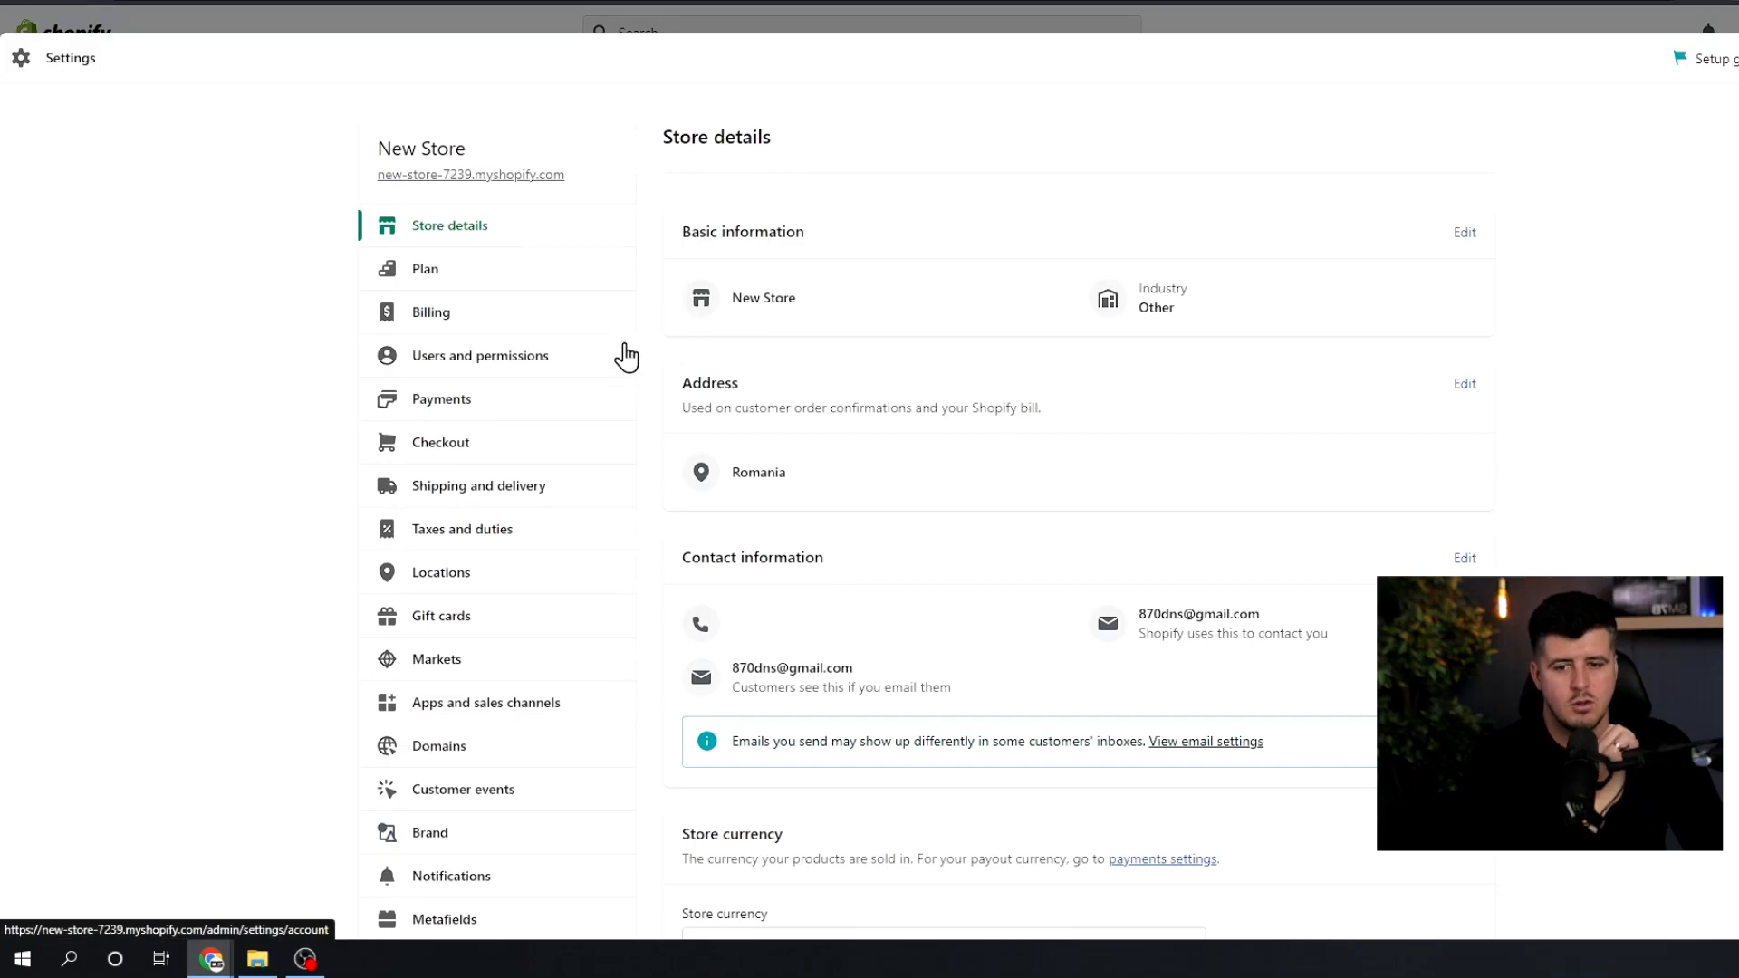
pyautogui.scroll(-1, 567, 621)
pyautogui.click(459, 657)
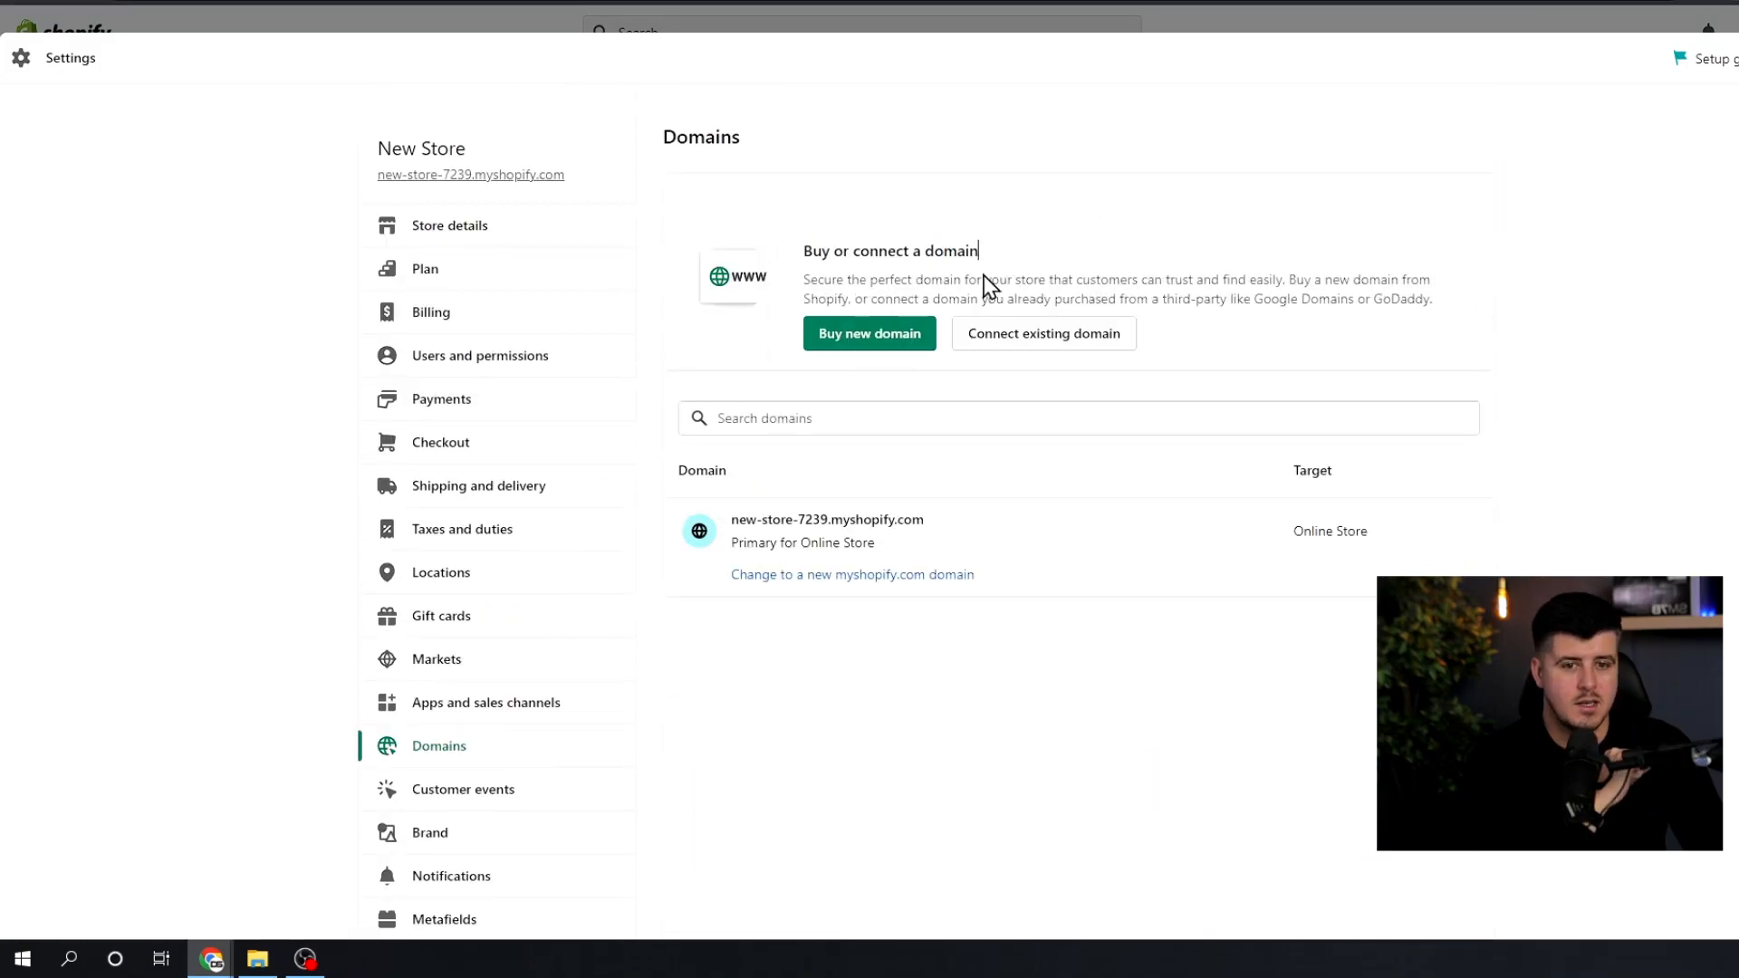
pyautogui.click(1034, 349)
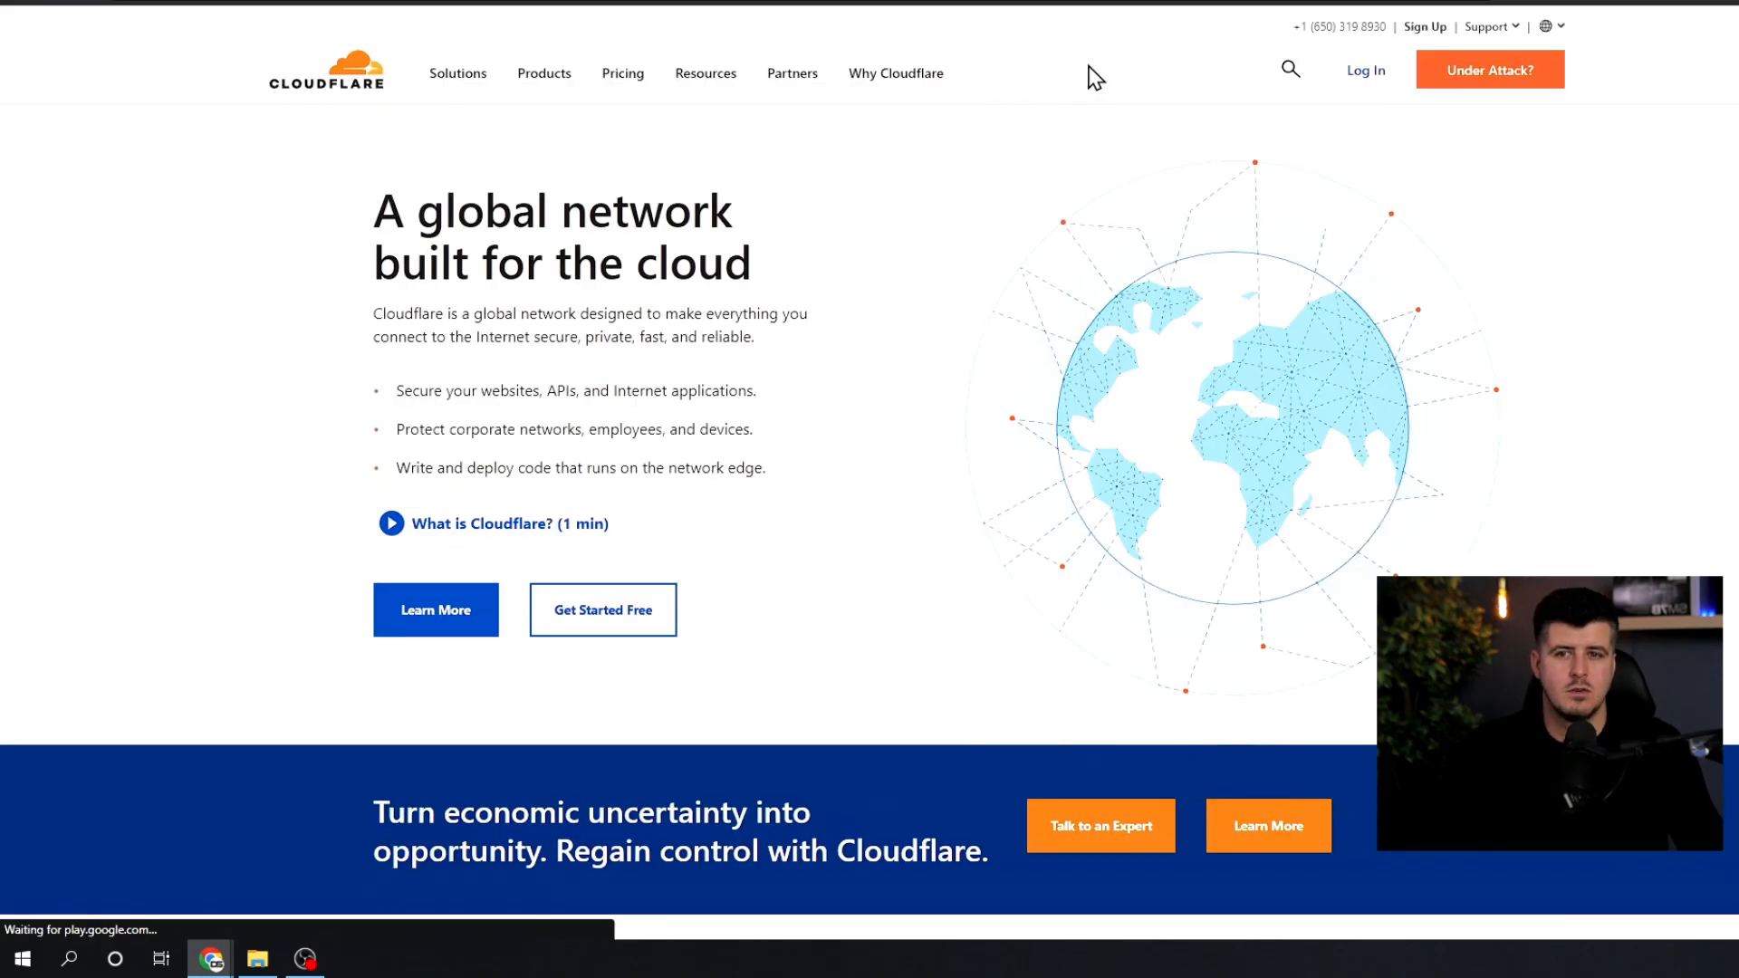
# Step: Switch to Cloudflare, log in, and add the site beautykit.ro on the Free plan
pyautogui.click(1365, 72)
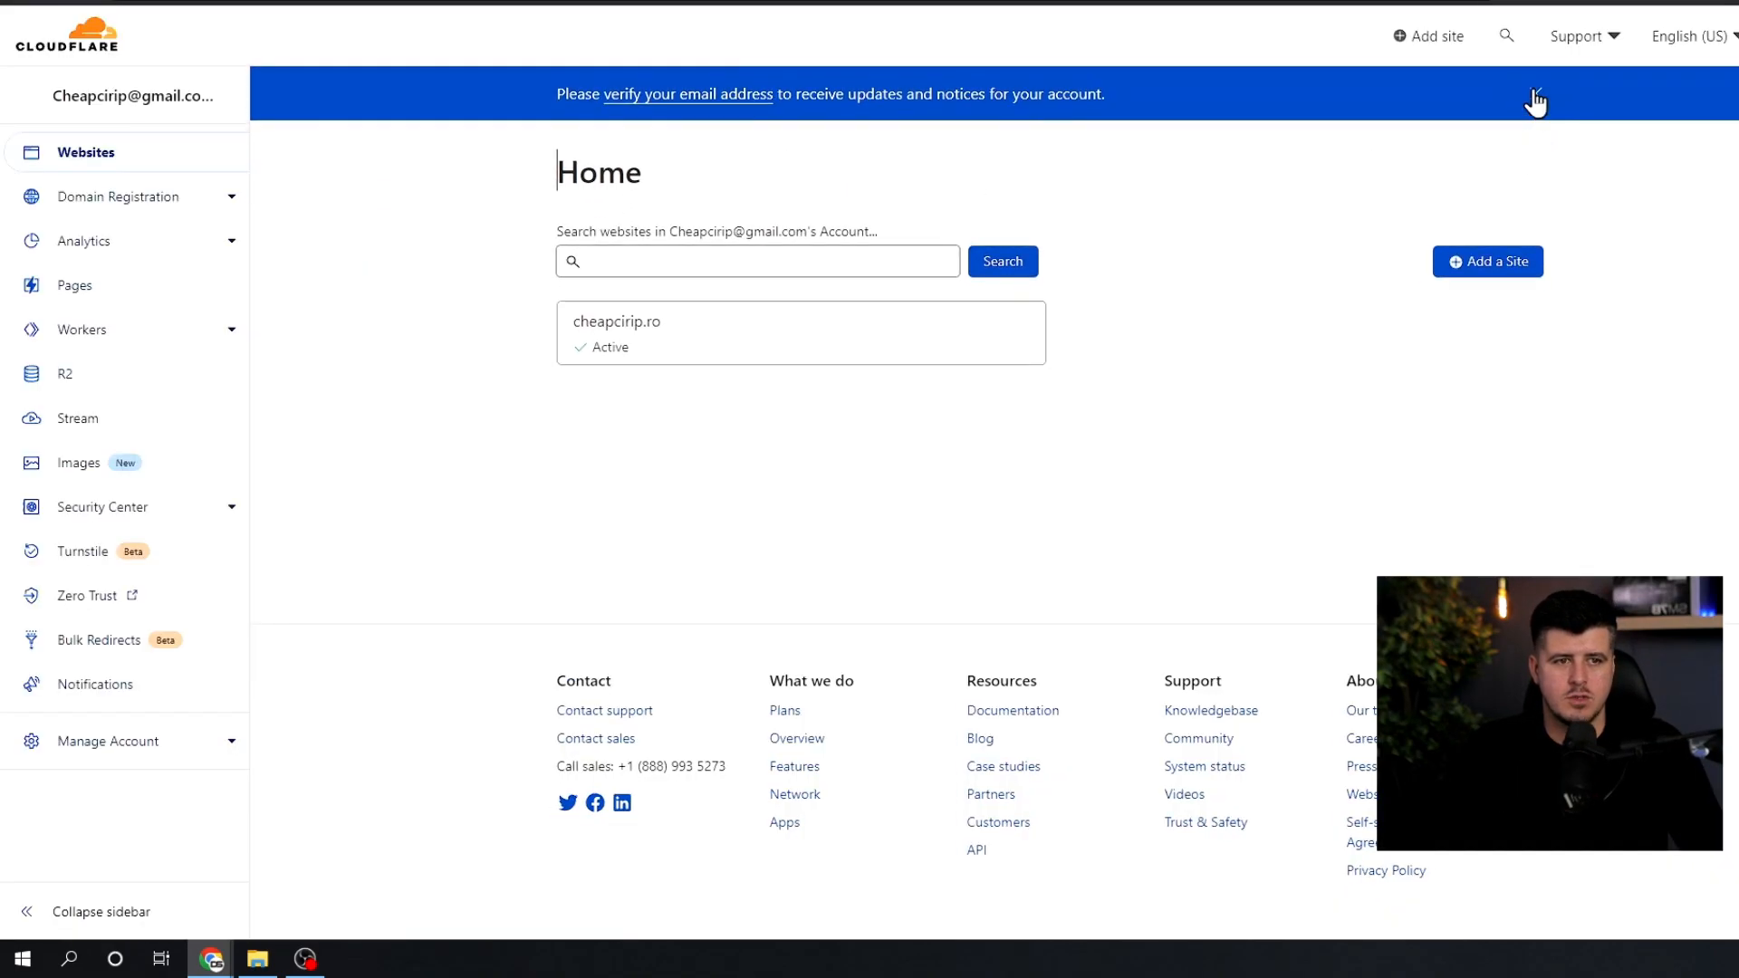
pyautogui.click(1534, 105)
pyautogui.click(1413, 36)
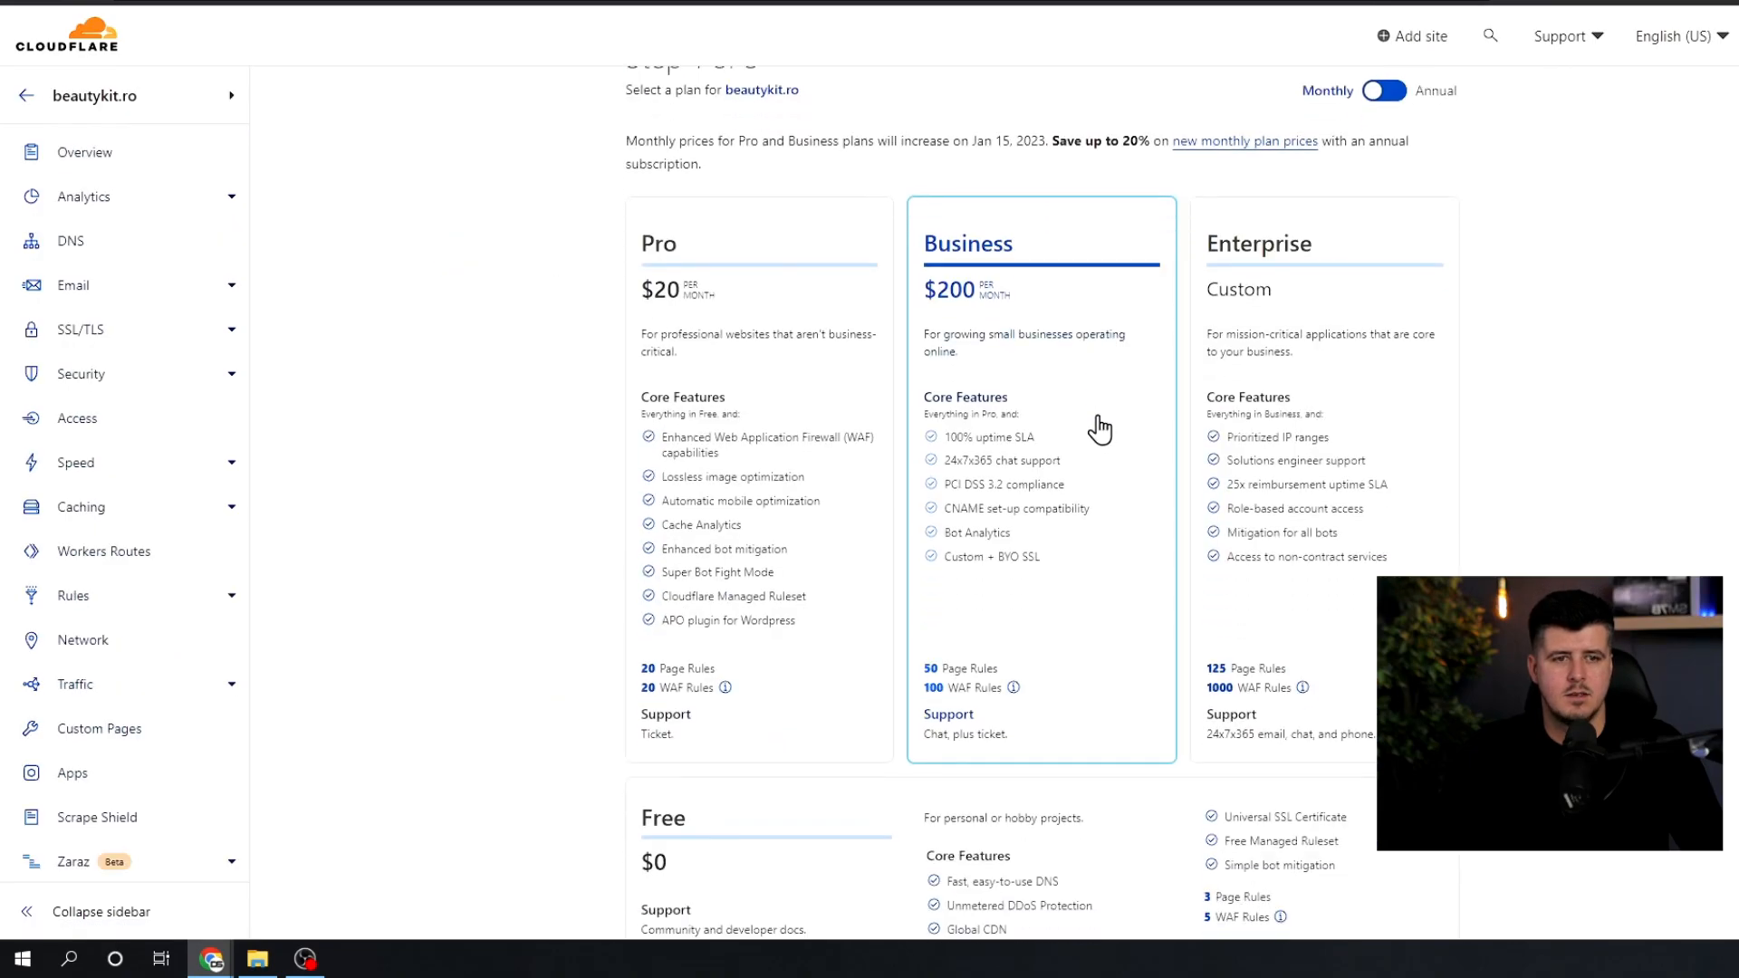
pyautogui.scroll(-3, 1095, 431)
pyautogui.click(892, 589)
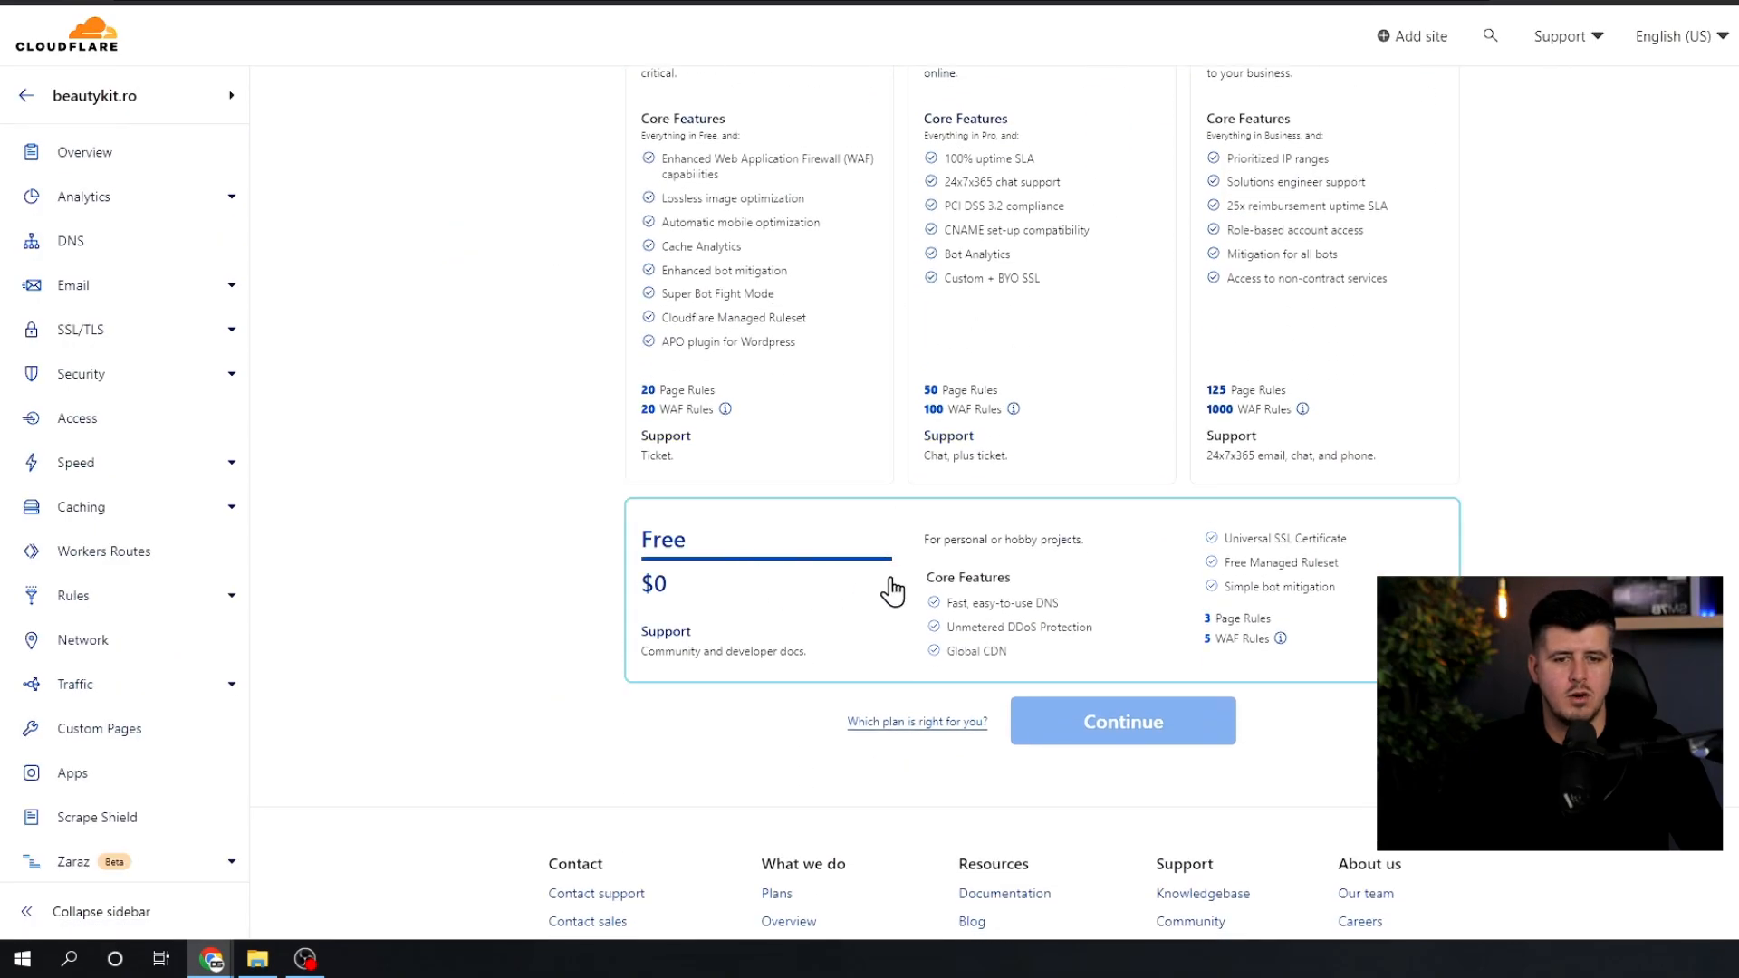
pyautogui.click(1145, 725)
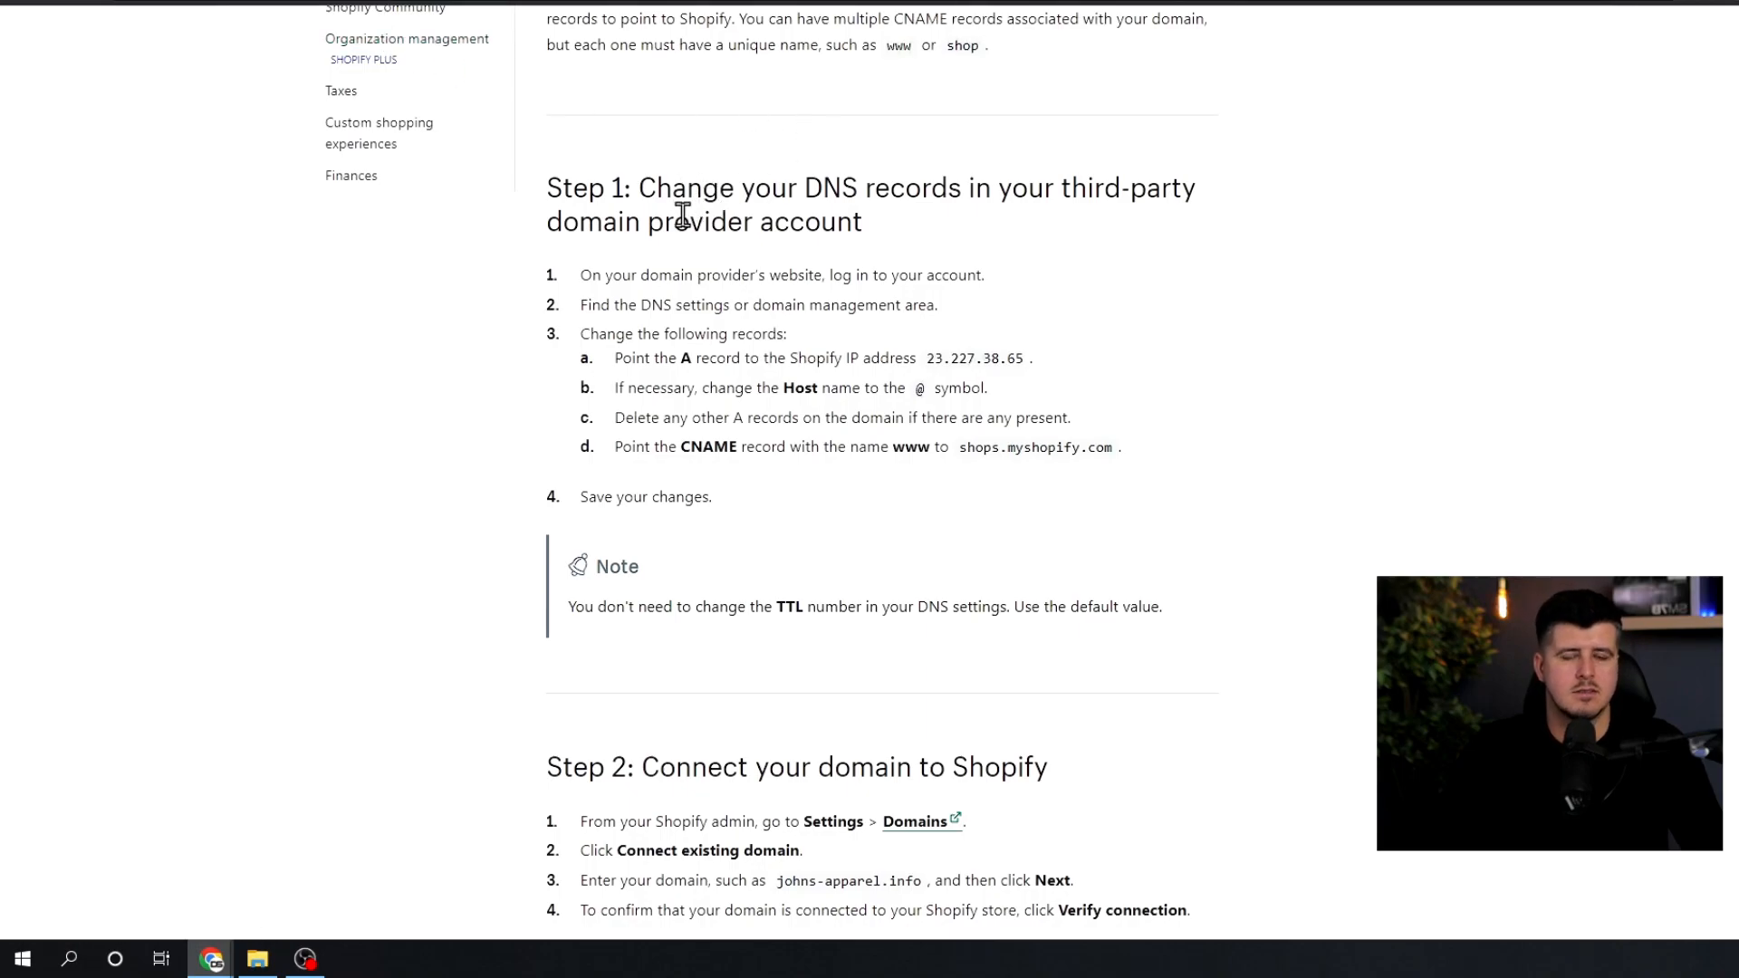
# Step: Look up the A record address in Shopify's DNS instructions and begin an A record named @ for cheapcirip.ro in Cloudflare
pyautogui.moveTo(673, 361); pyautogui.dragTo(681, 359)
pyautogui.moveTo(926, 360); pyautogui.dragTo(1047, 370)
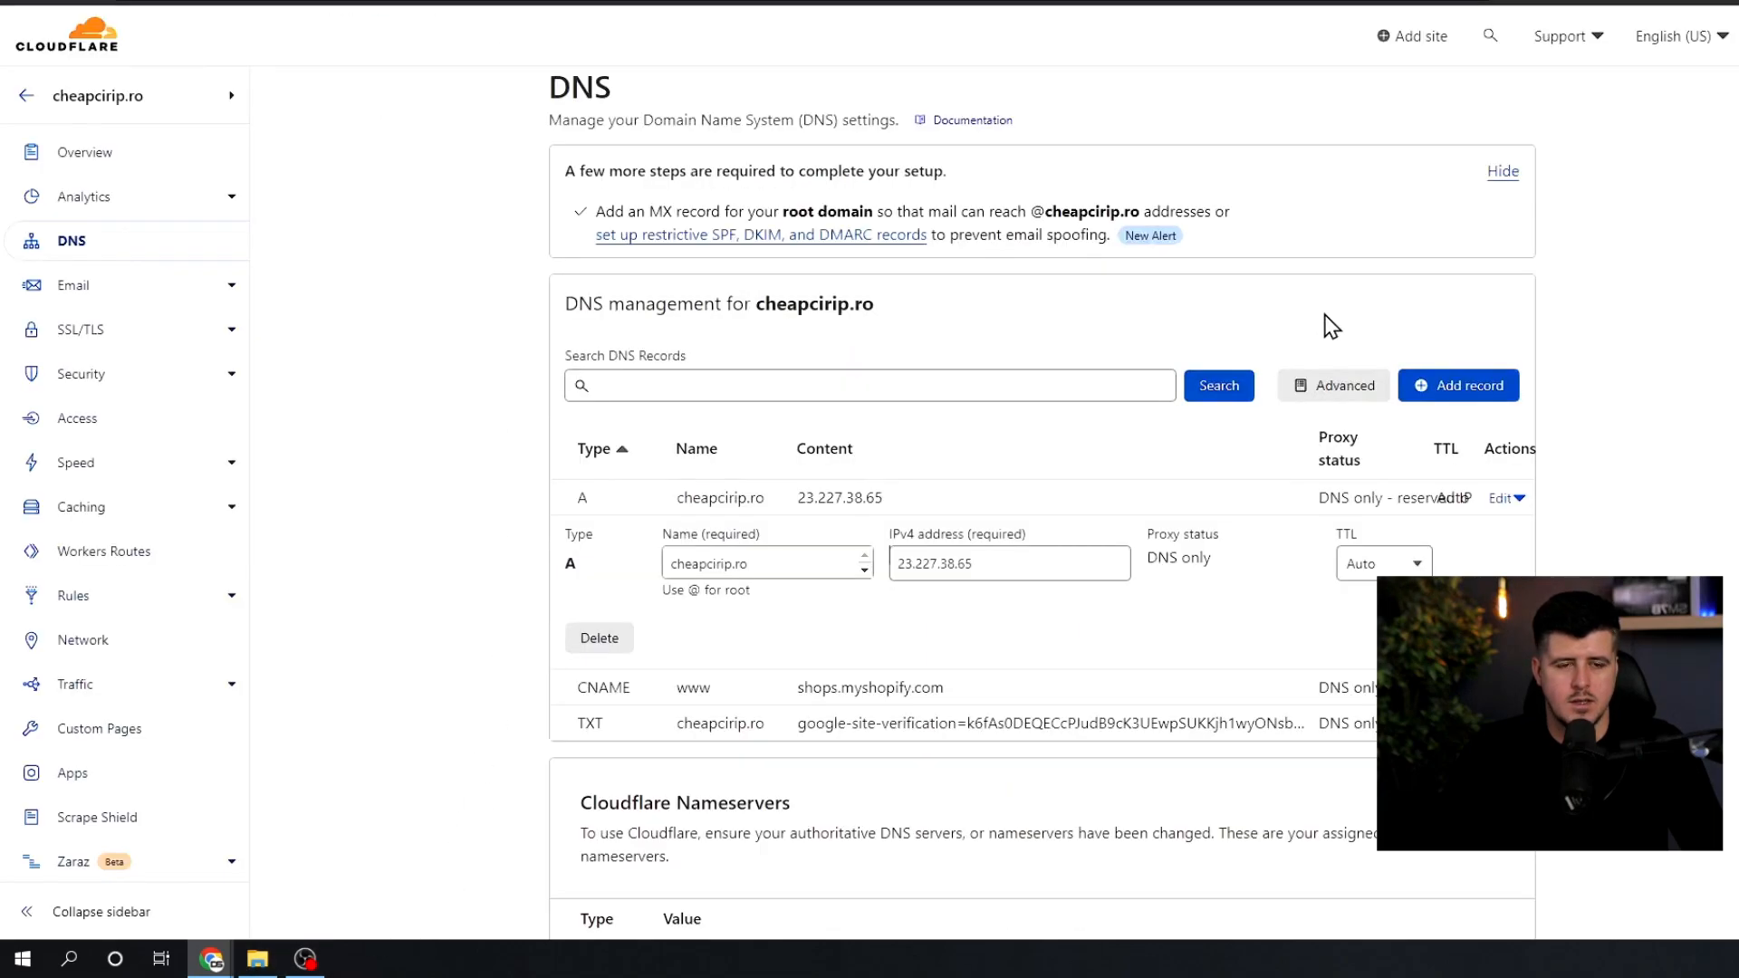
pyautogui.click(1475, 401)
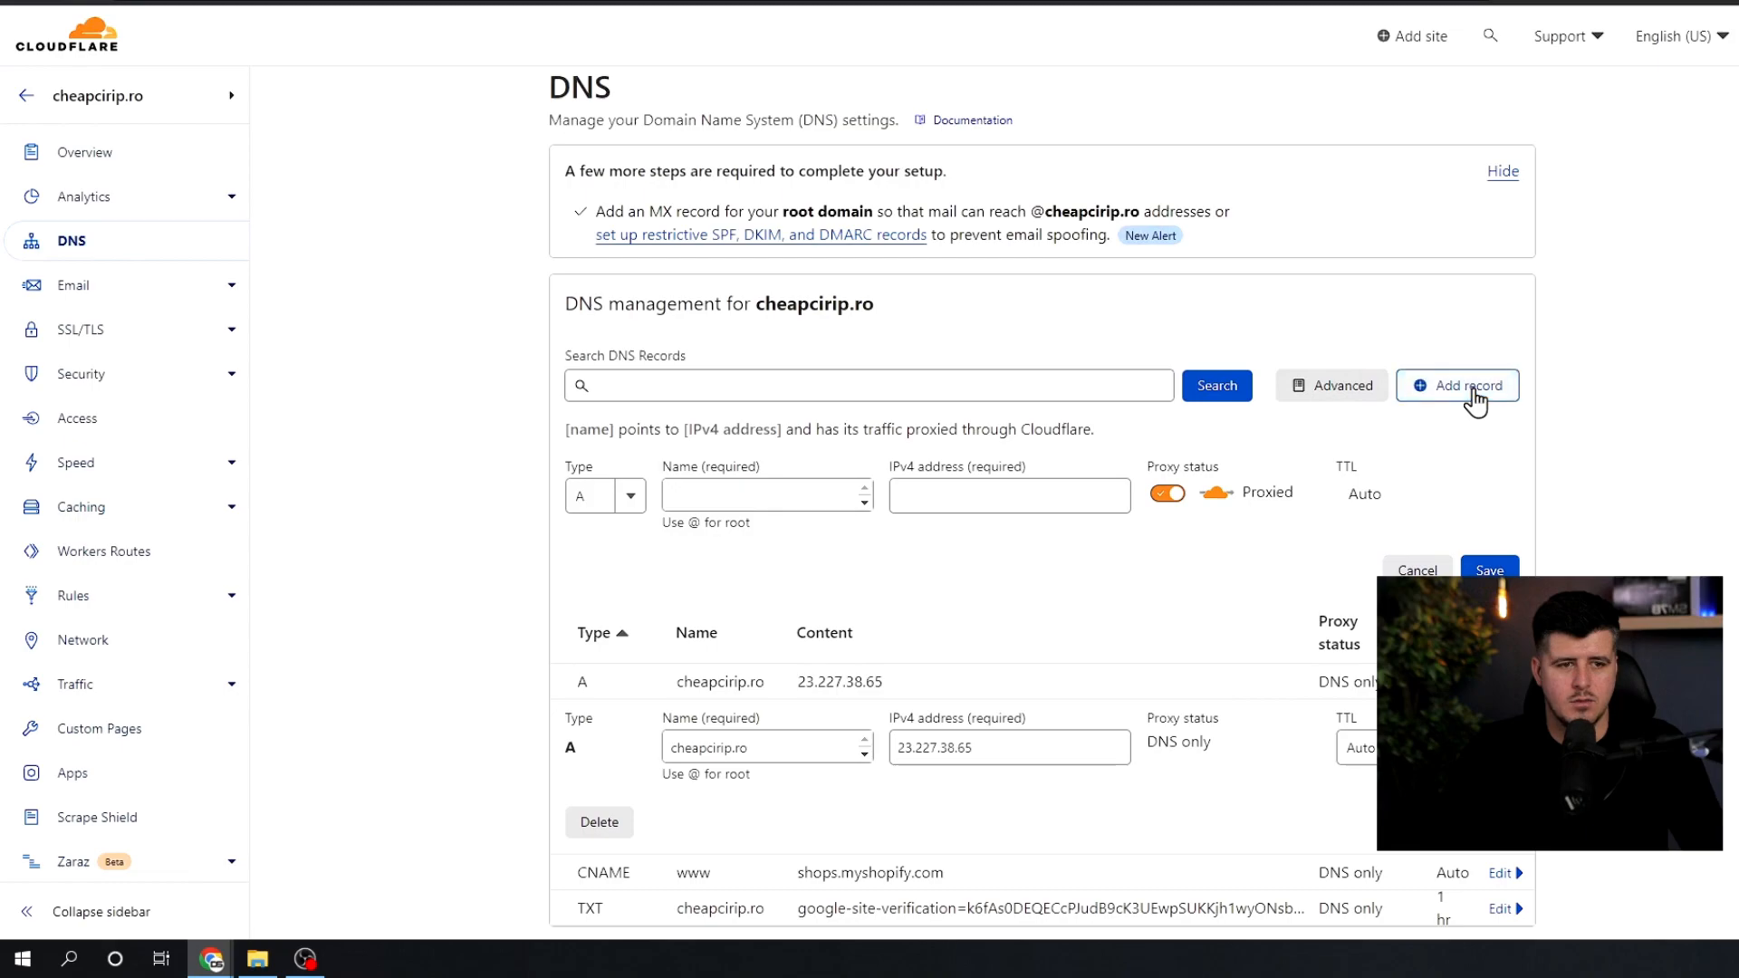
pyautogui.click(709, 497)
pyautogui.write('@')
pyautogui.click(951, 500)
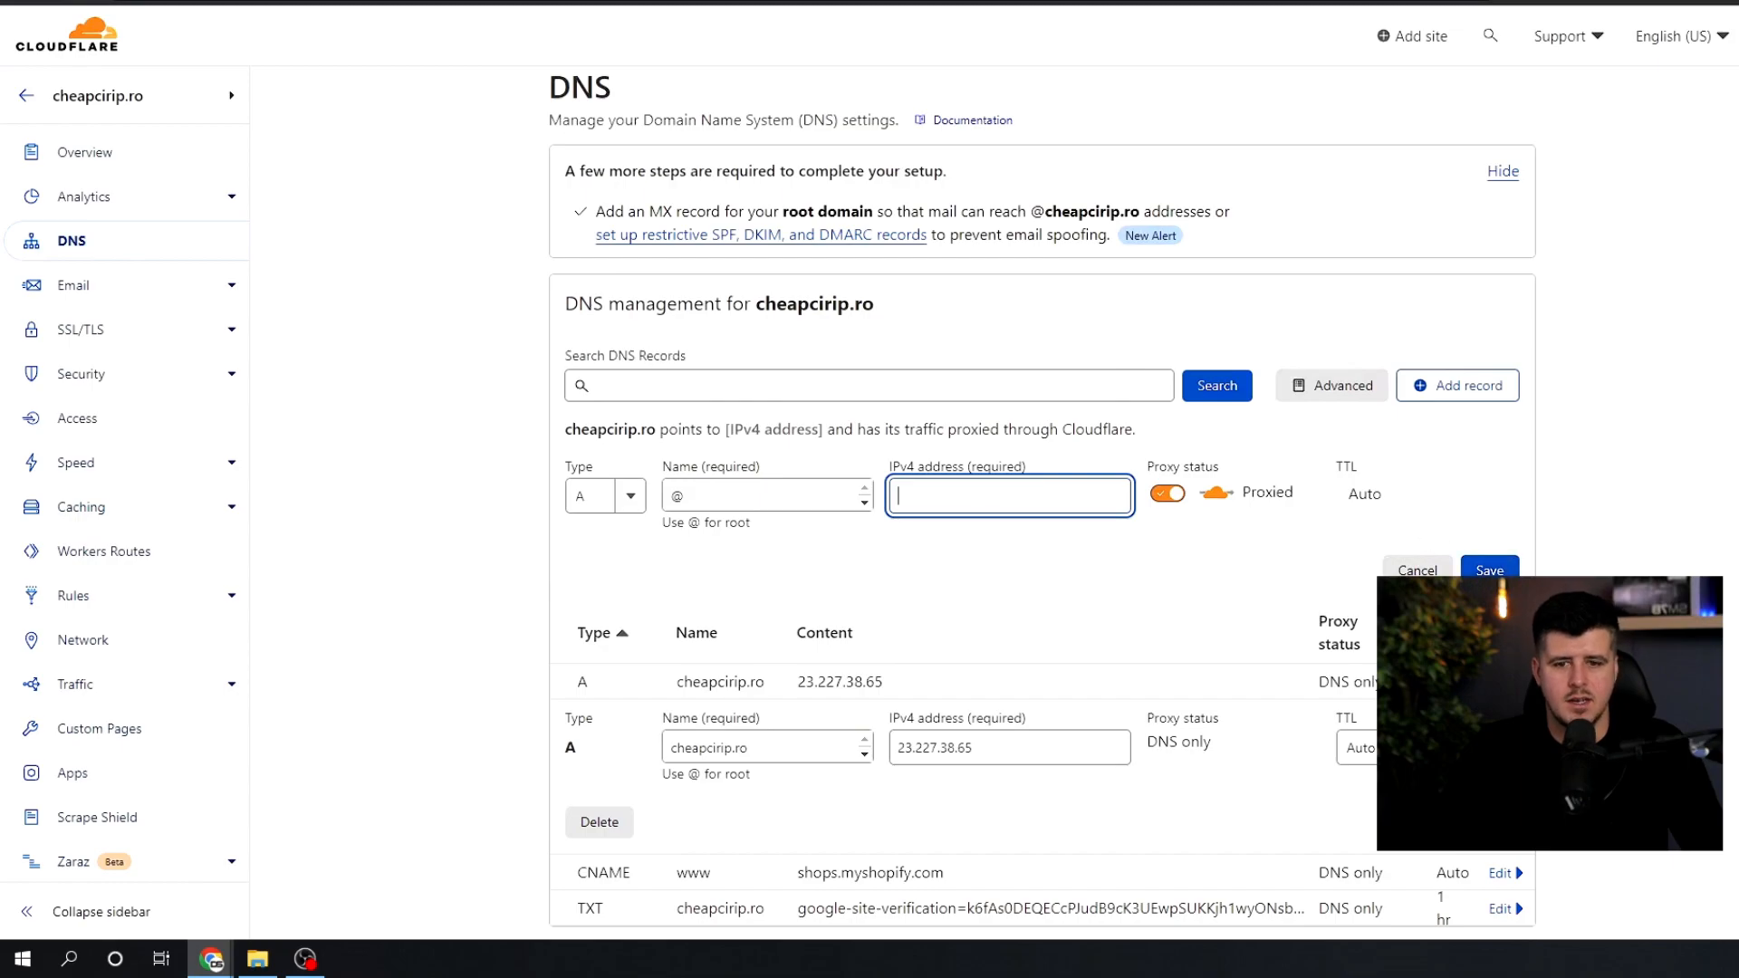
# Step: Return to Shopify's DNS instructions and copy the CNAME target shops.myshopify.com
pyautogui.moveTo(211, 958)
pyautogui.click(480, 892)
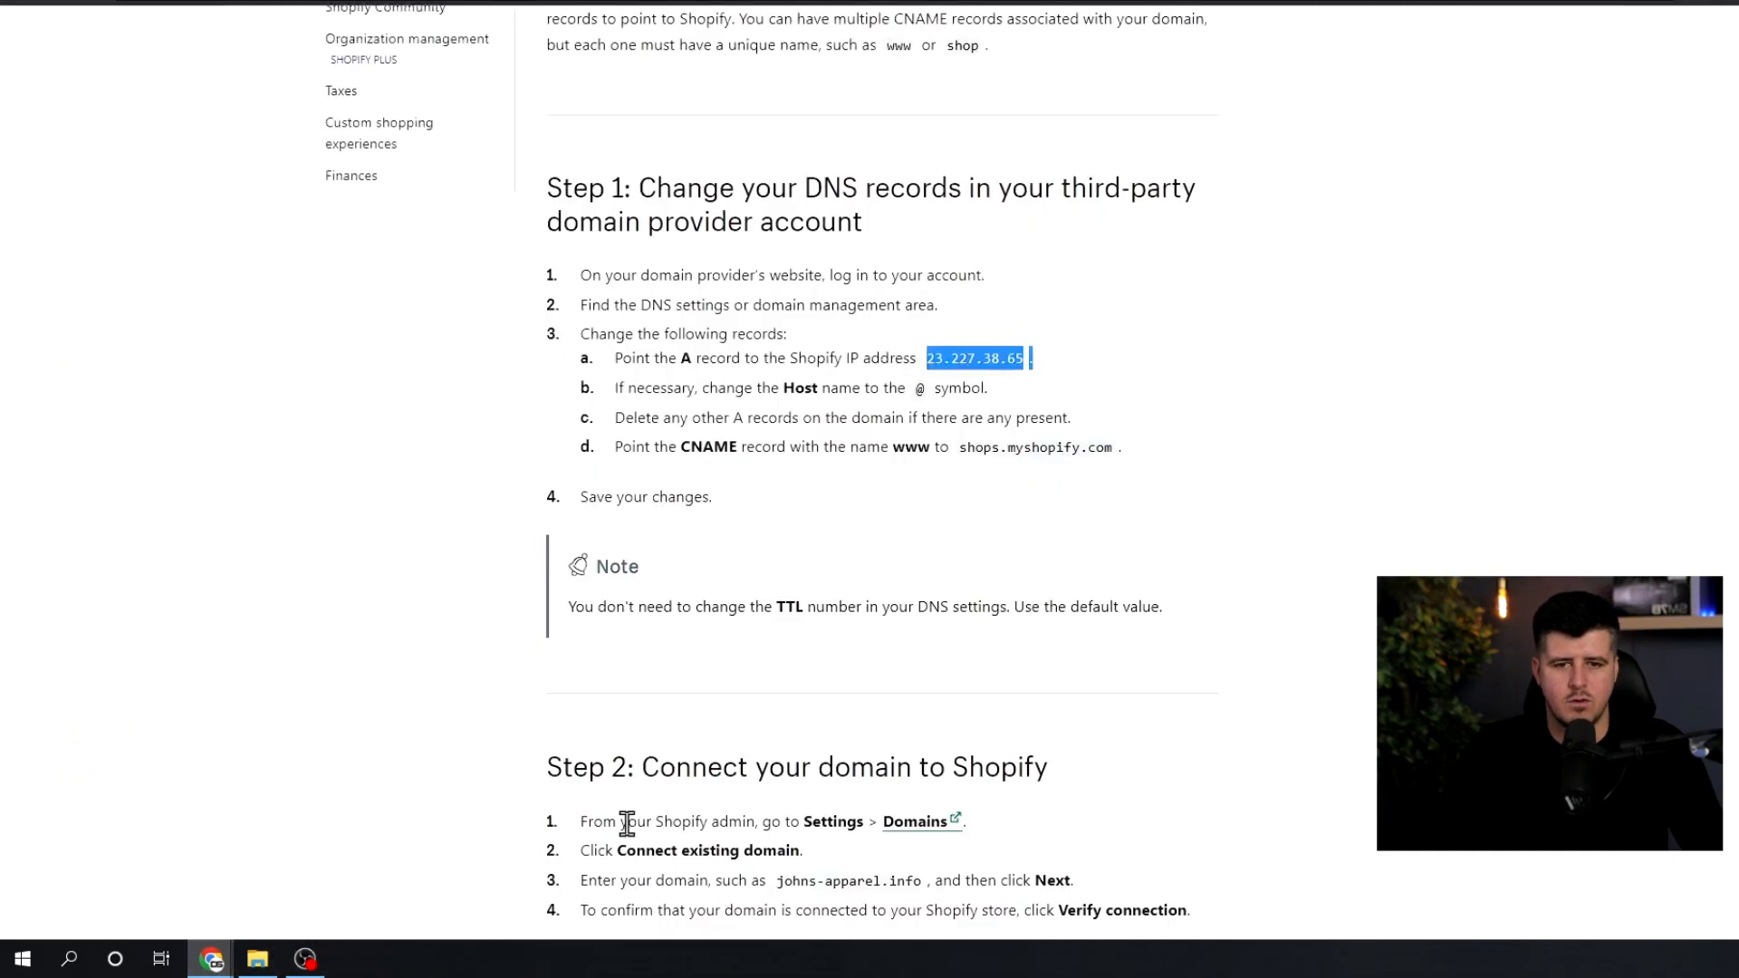
pyautogui.moveTo(653, 449); pyautogui.dragTo(730, 452)
pyautogui.click(791, 452)
pyautogui.moveTo(962, 449); pyautogui.dragTo(1116, 450)
pyautogui.hotkey('ctrl', 'c')
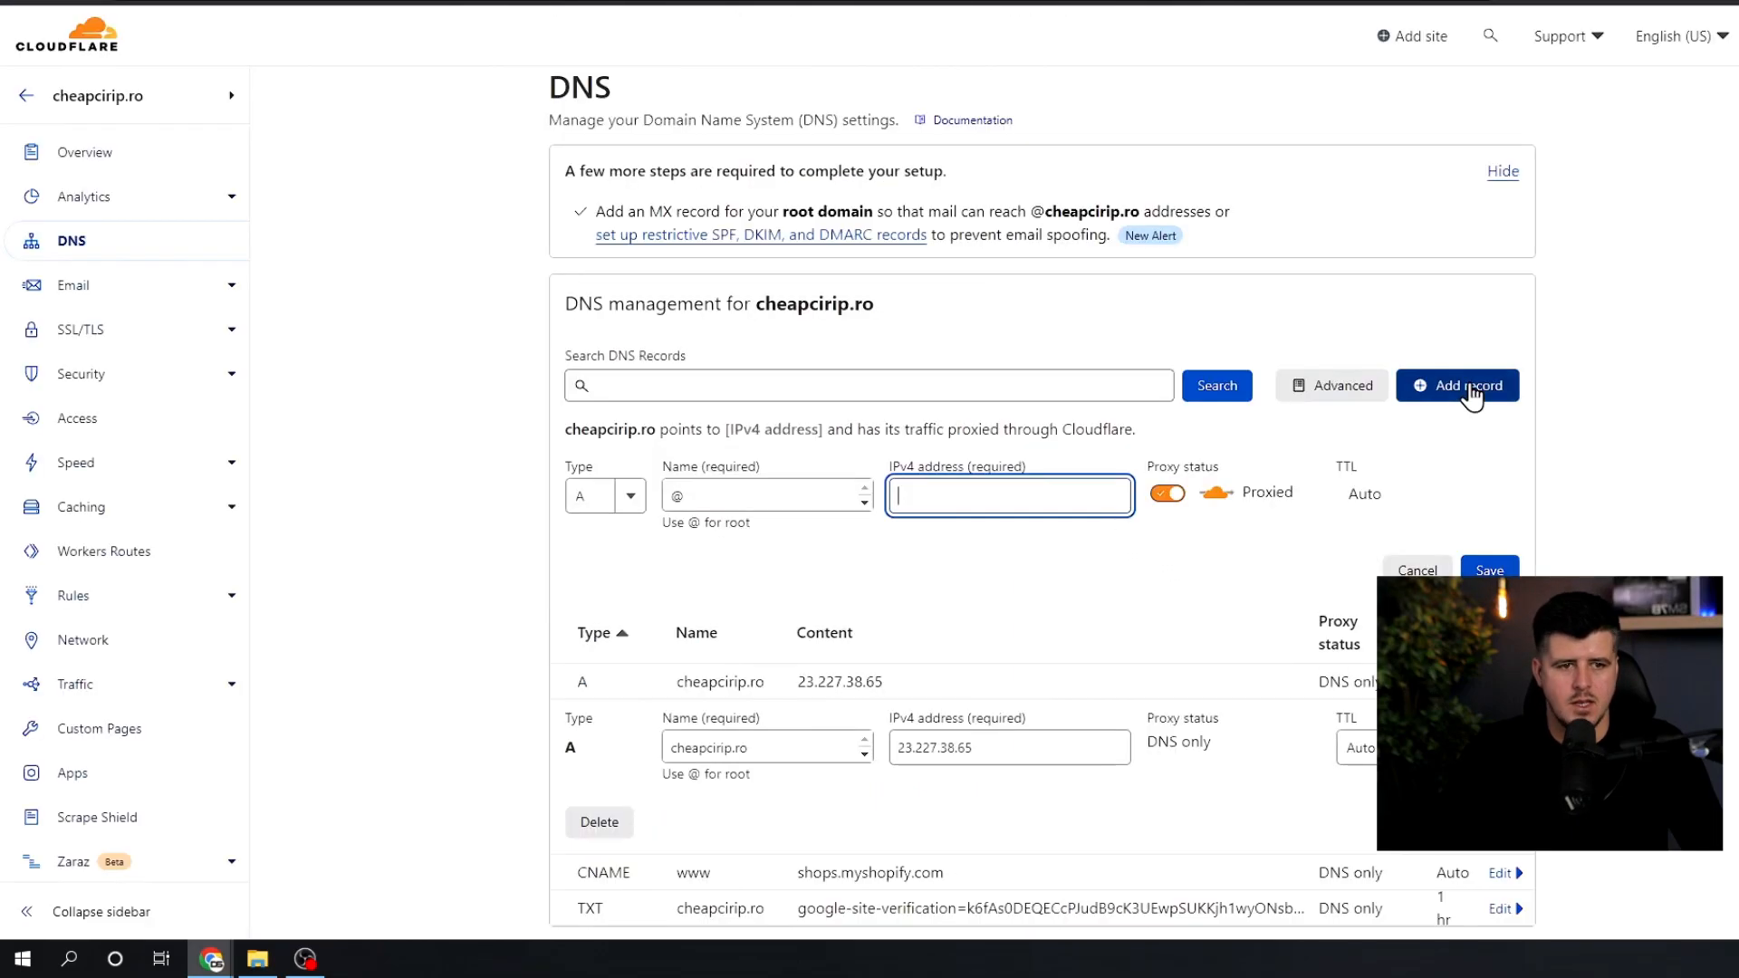
# Step: Fill in a new CNAME record for cheapcirip.ro in Cloudflare, named www with target shops.myshopify.com
pyautogui.click(1458, 385)
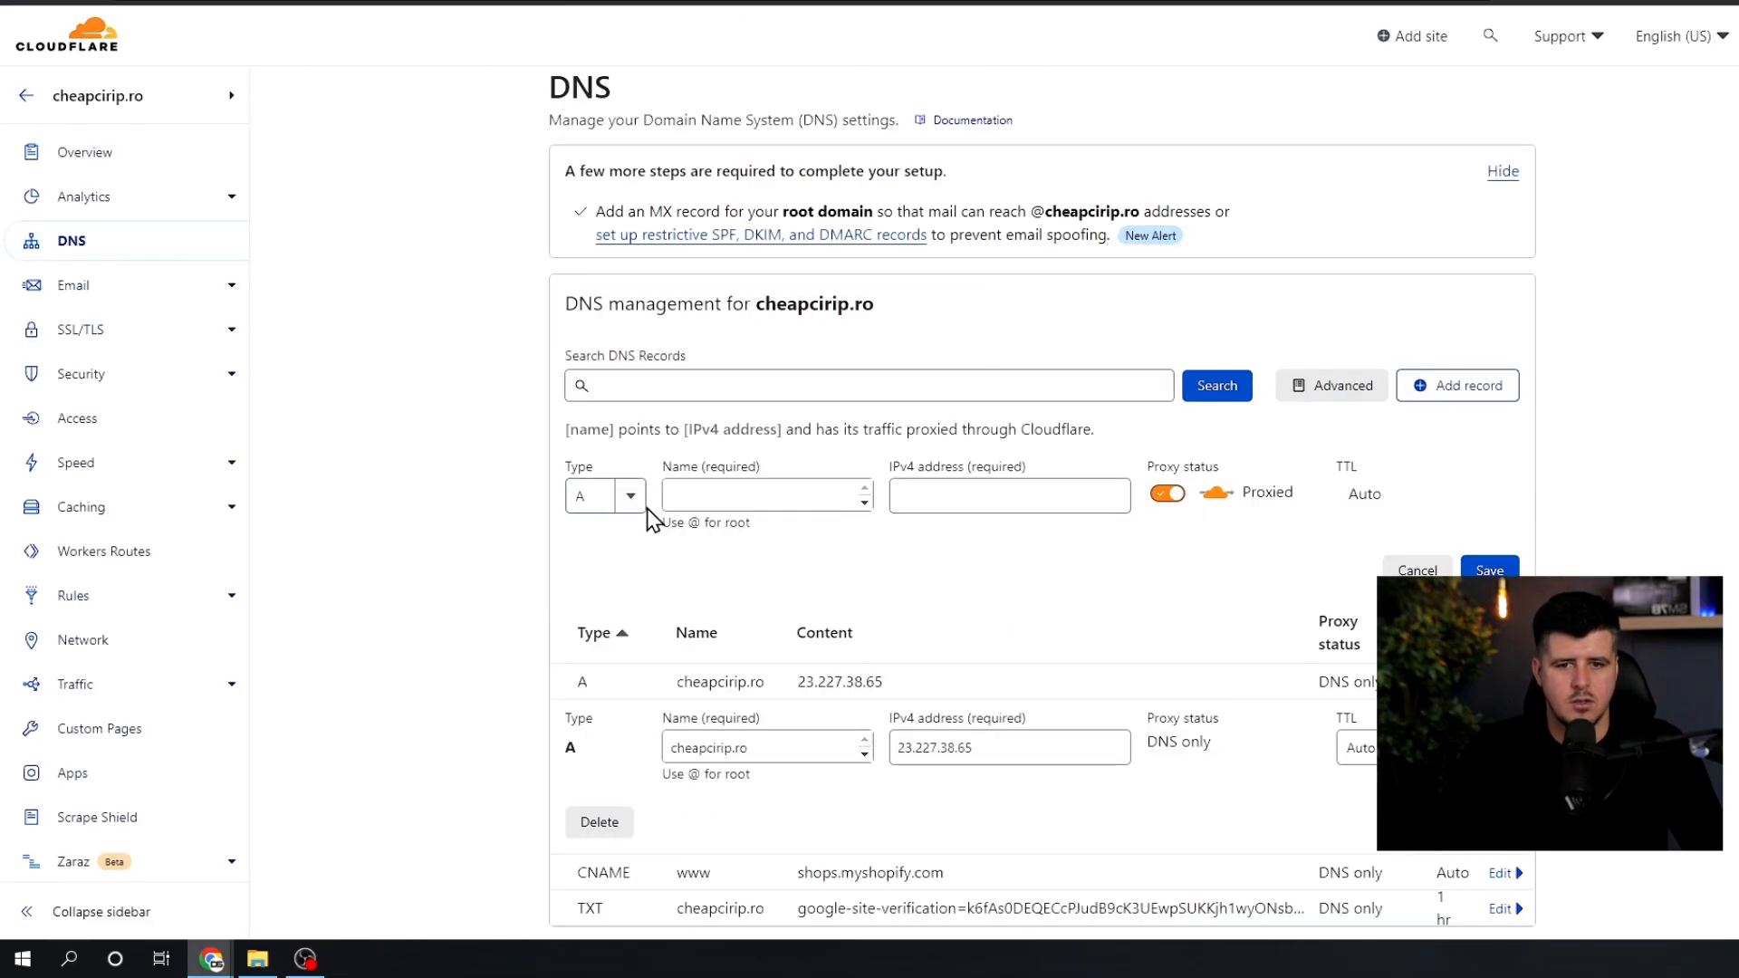
pyautogui.click(627, 498)
pyautogui.click(589, 649)
pyautogui.click(725, 505)
pyautogui.write('www')
pyautogui.click(968, 497)
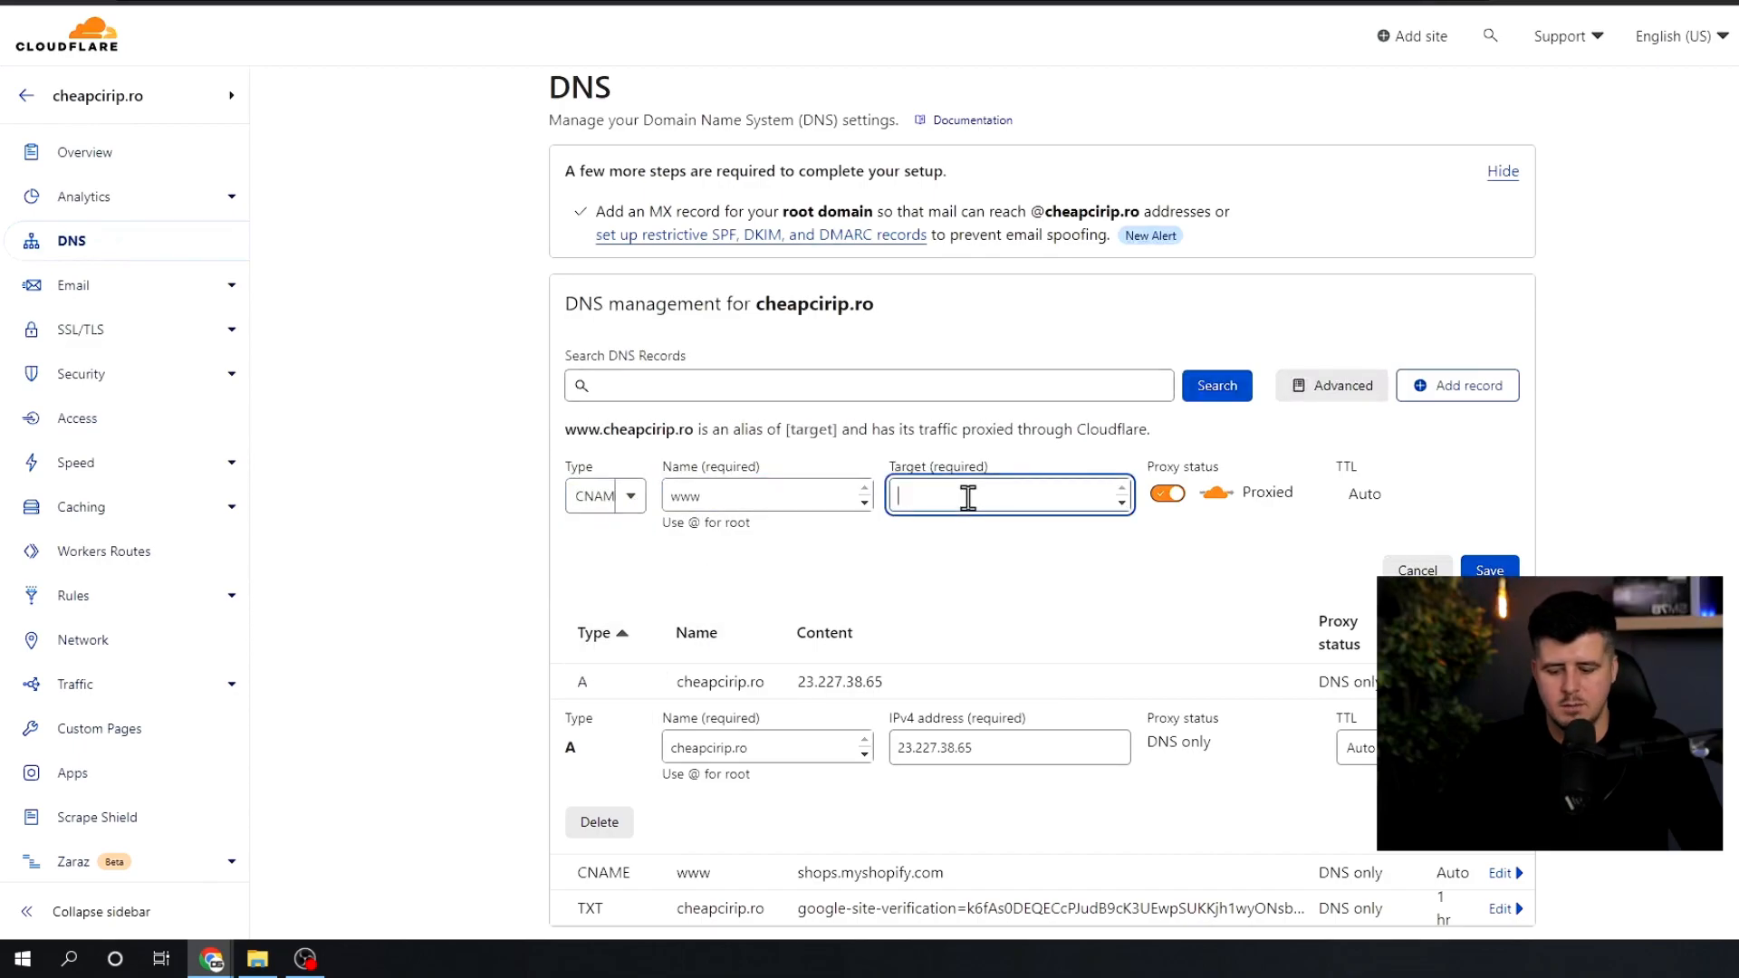
pyautogui.hotkey('ctrl', 'v')
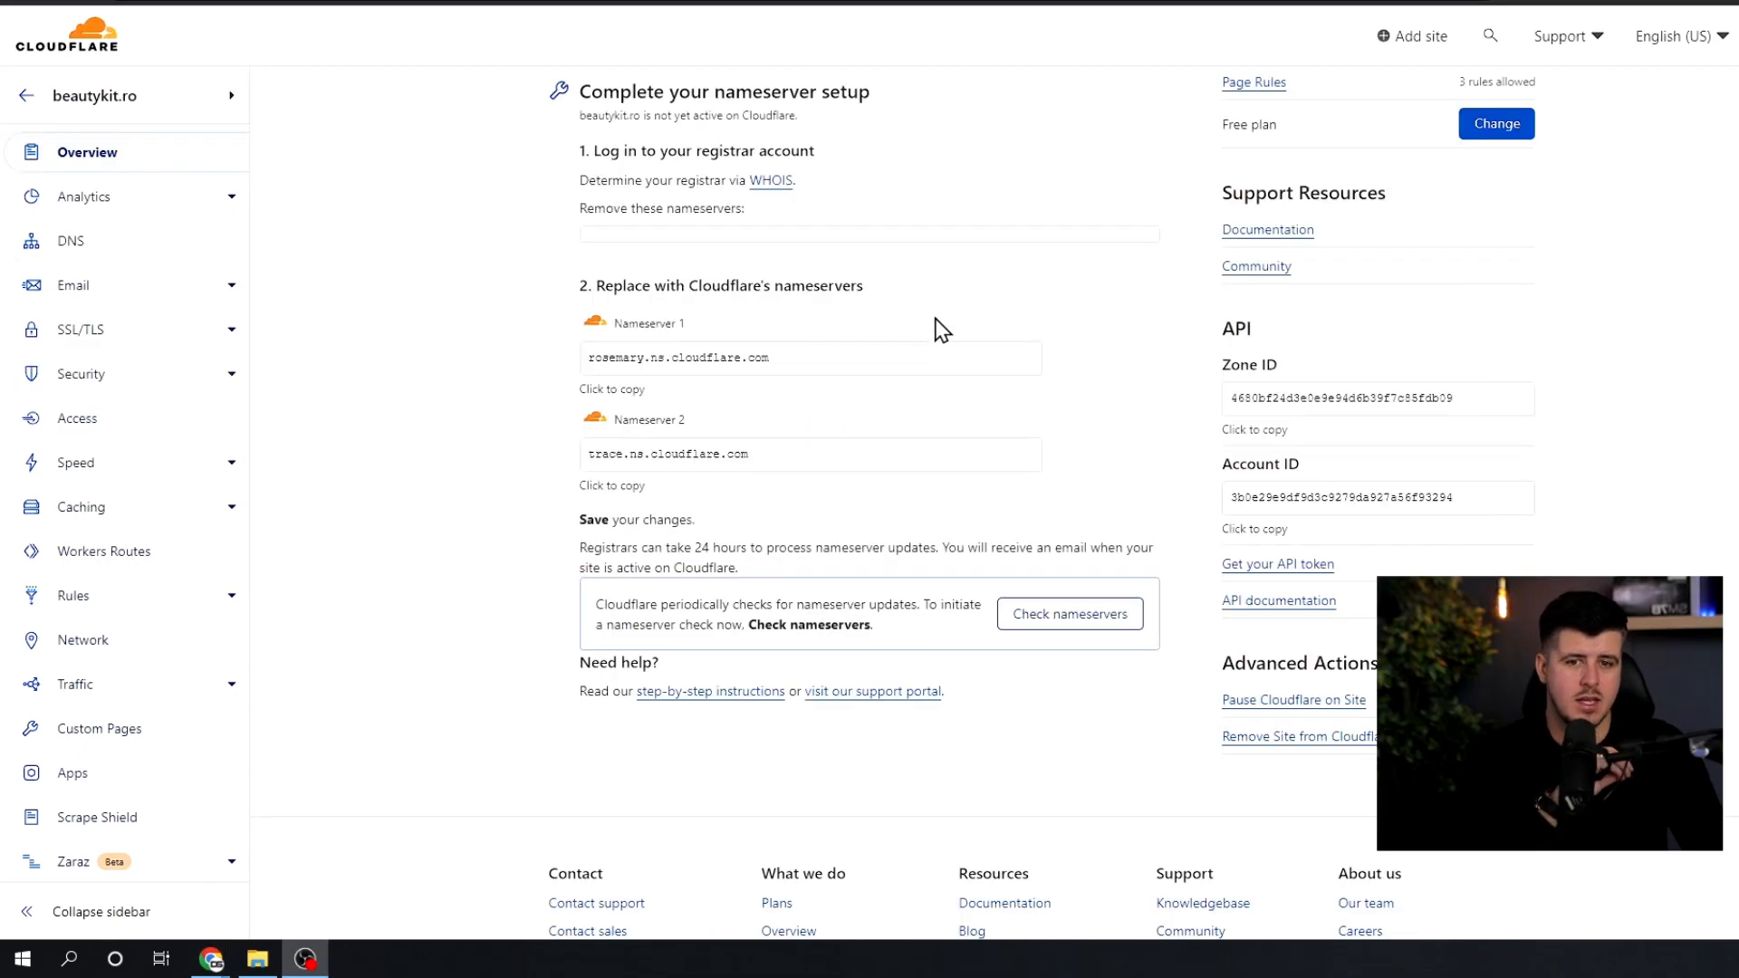
# Step: Examine the Cloudflare nameservers that beautykit.ro needs at its registrar
pyautogui.moveTo(620, 357); pyautogui.dragTo(727, 358)
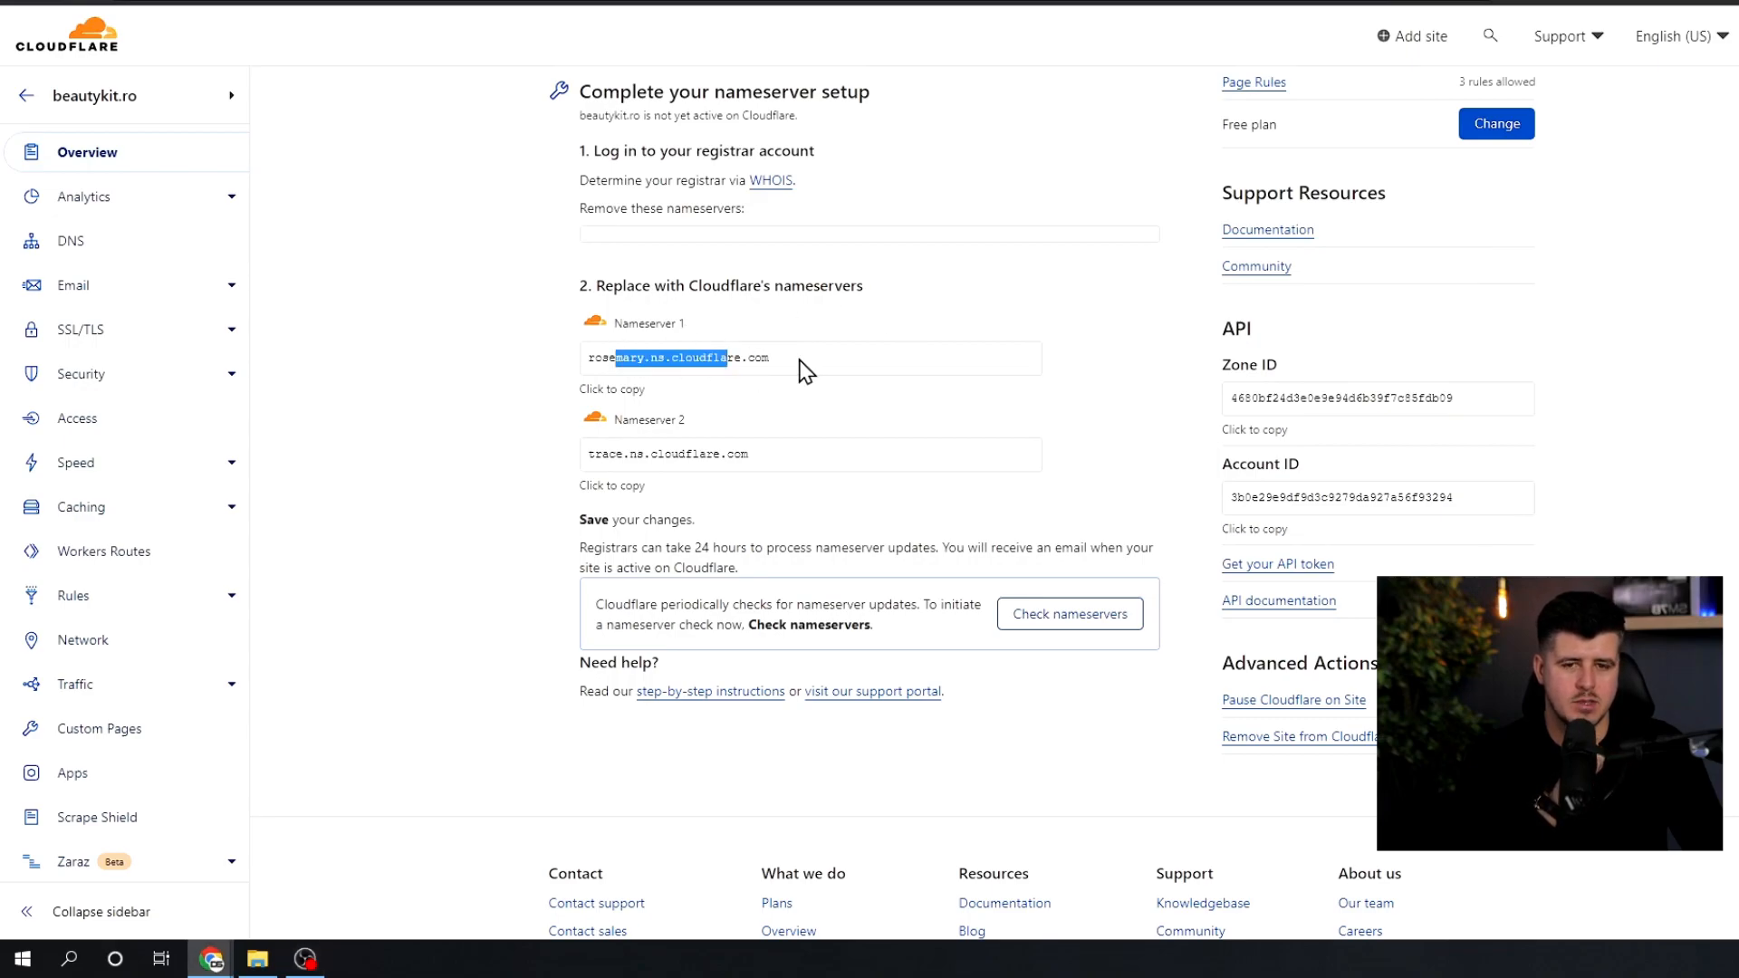
pyautogui.click(781, 365)
pyautogui.moveTo(613, 324); pyautogui.dragTo(809, 333)
pyautogui.click(815, 323)
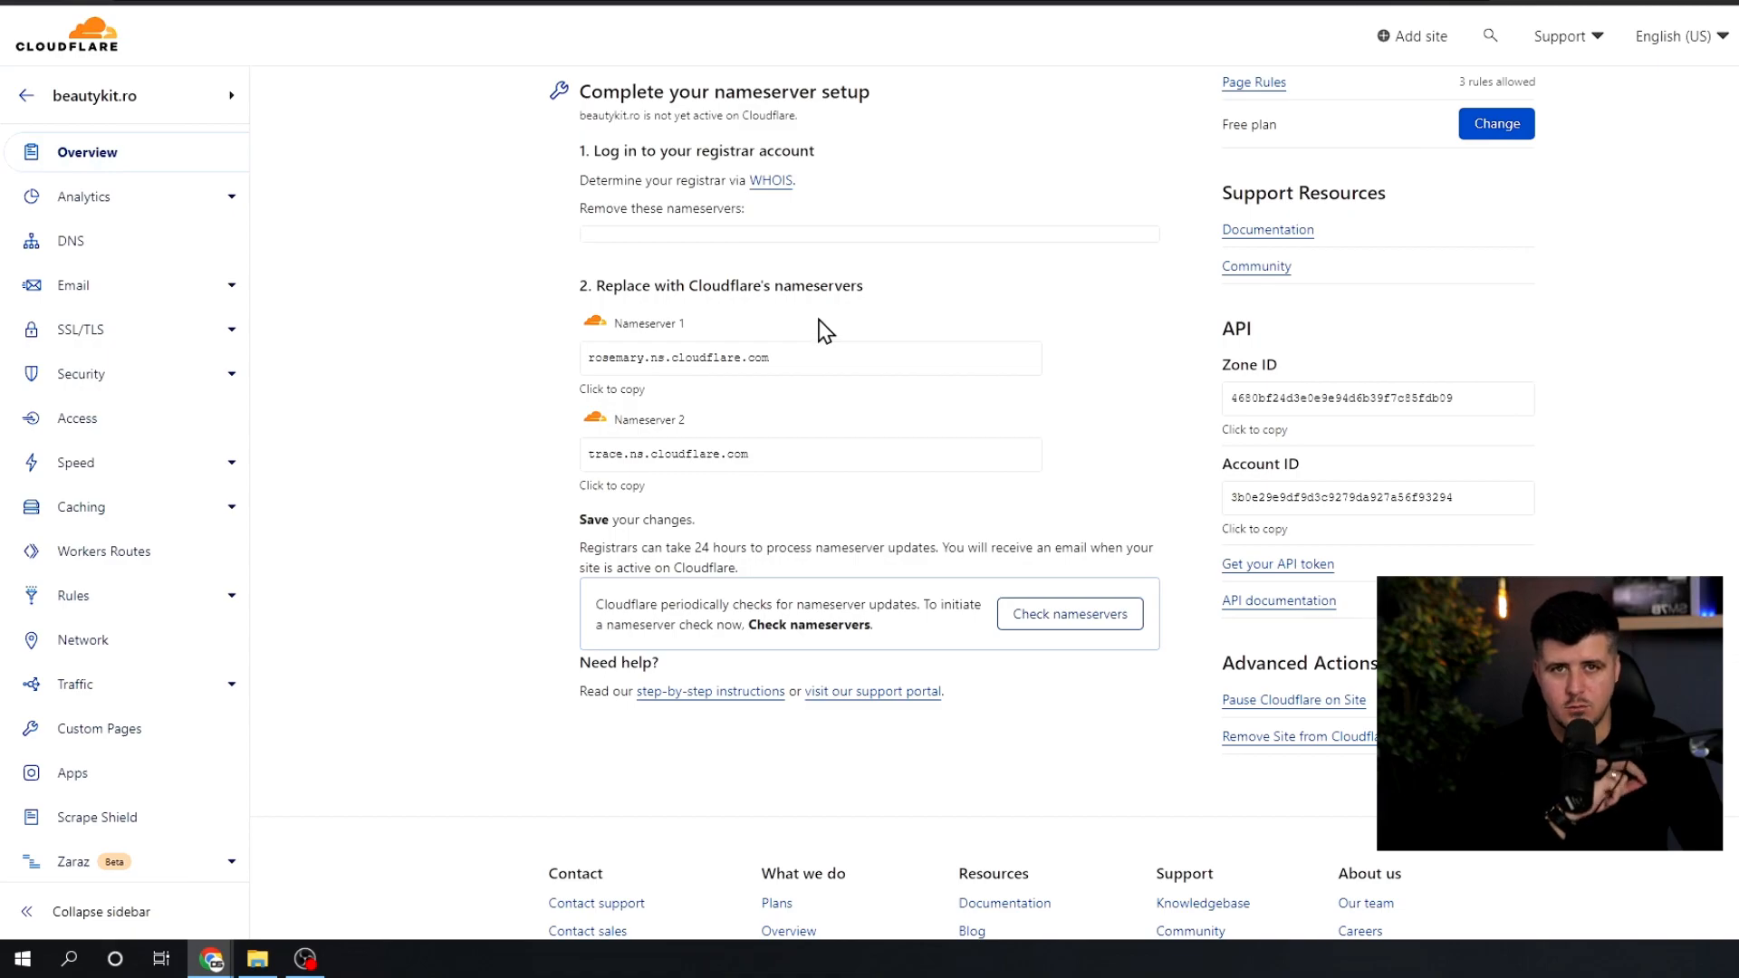
pyautogui.moveTo(587, 362); pyautogui.dragTo(767, 363)
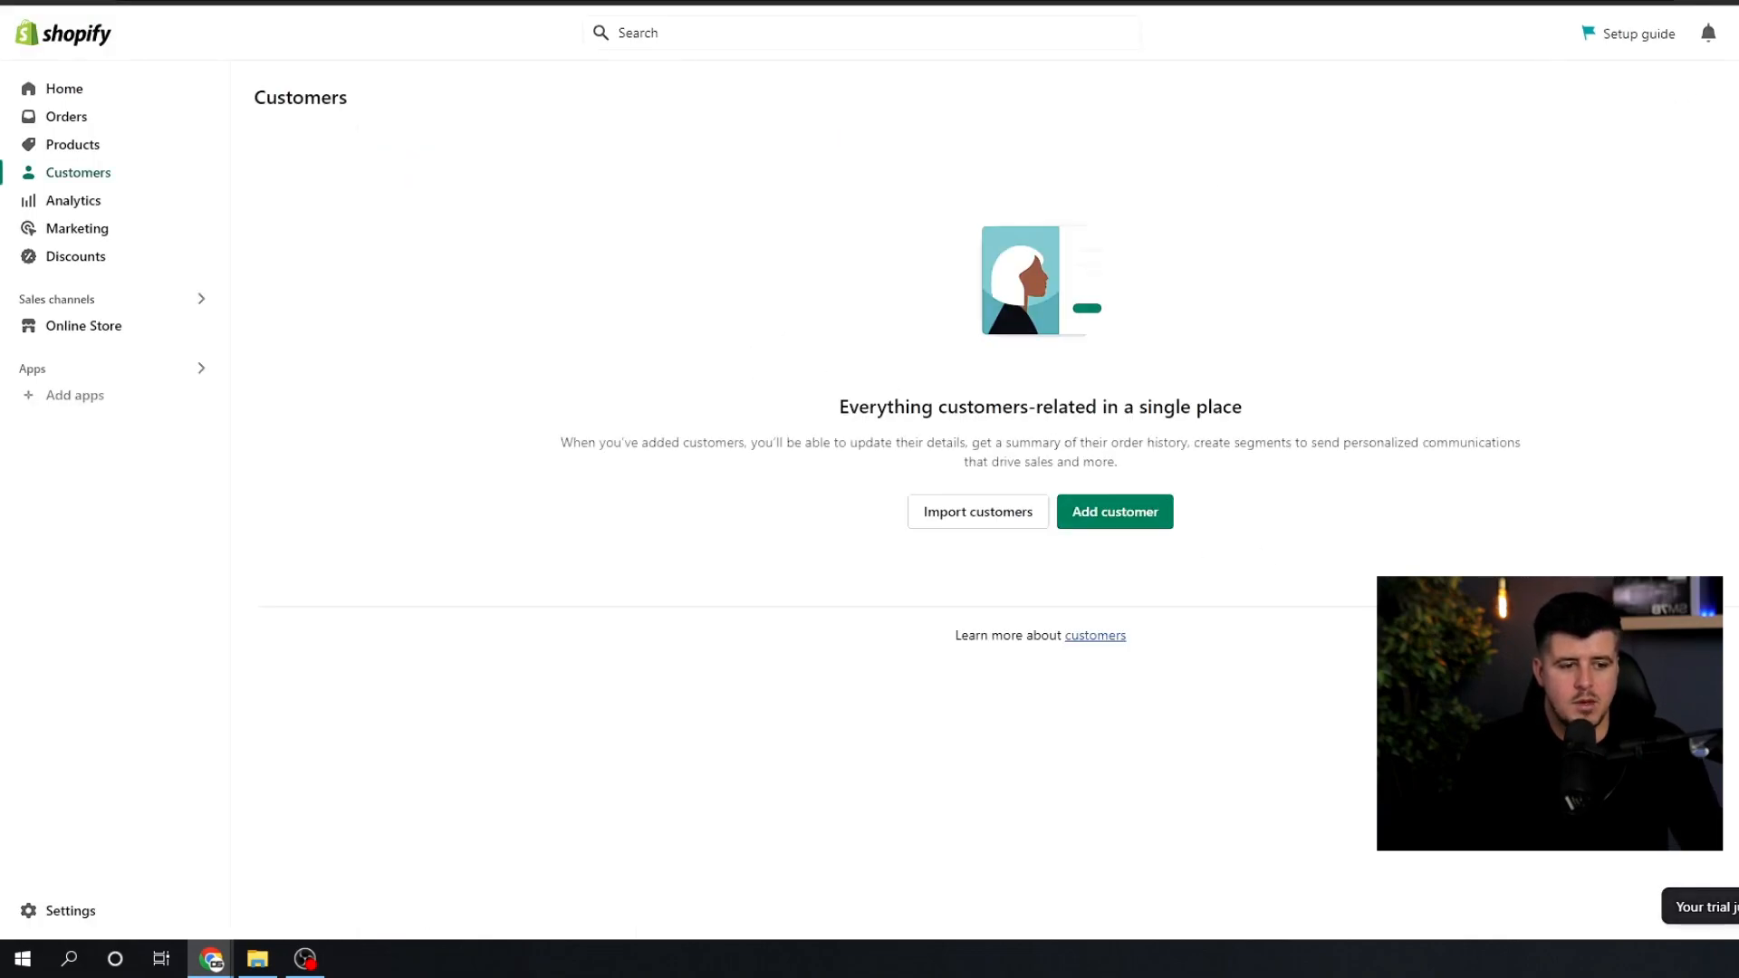
# Step: Return to the Shopify admin, open the plan selection and review the Basic Shopify offer
pyautogui.moveTo(1694, 901)
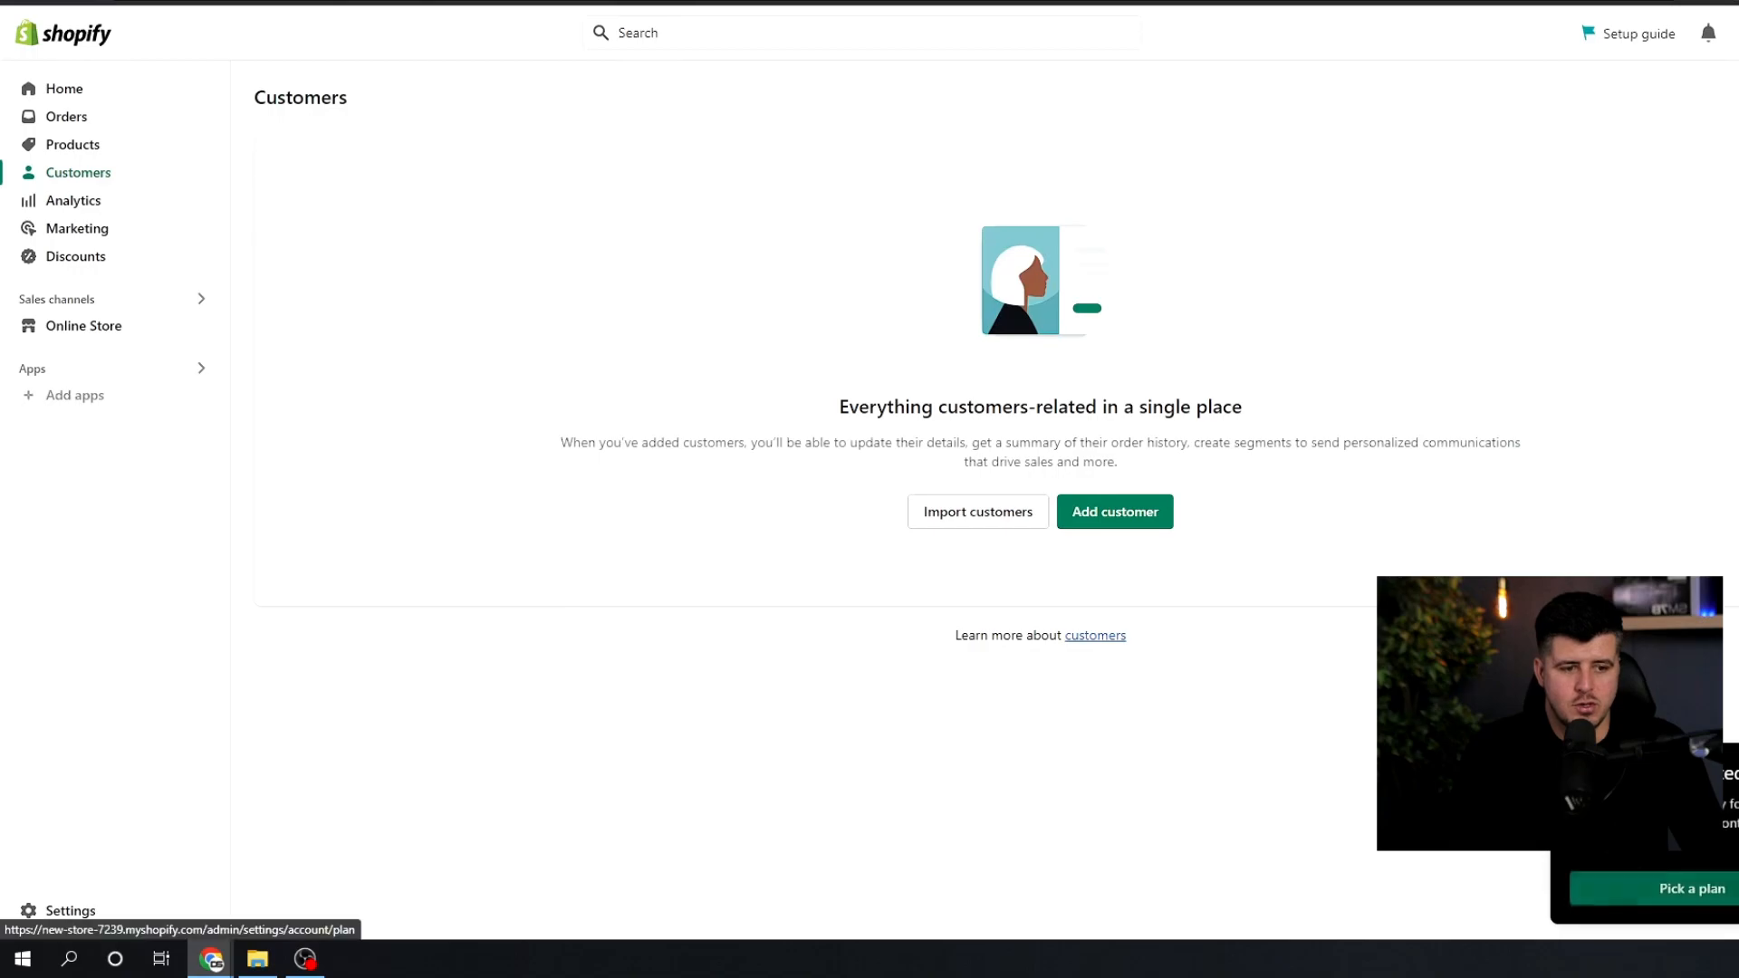
pyautogui.click(1701, 897)
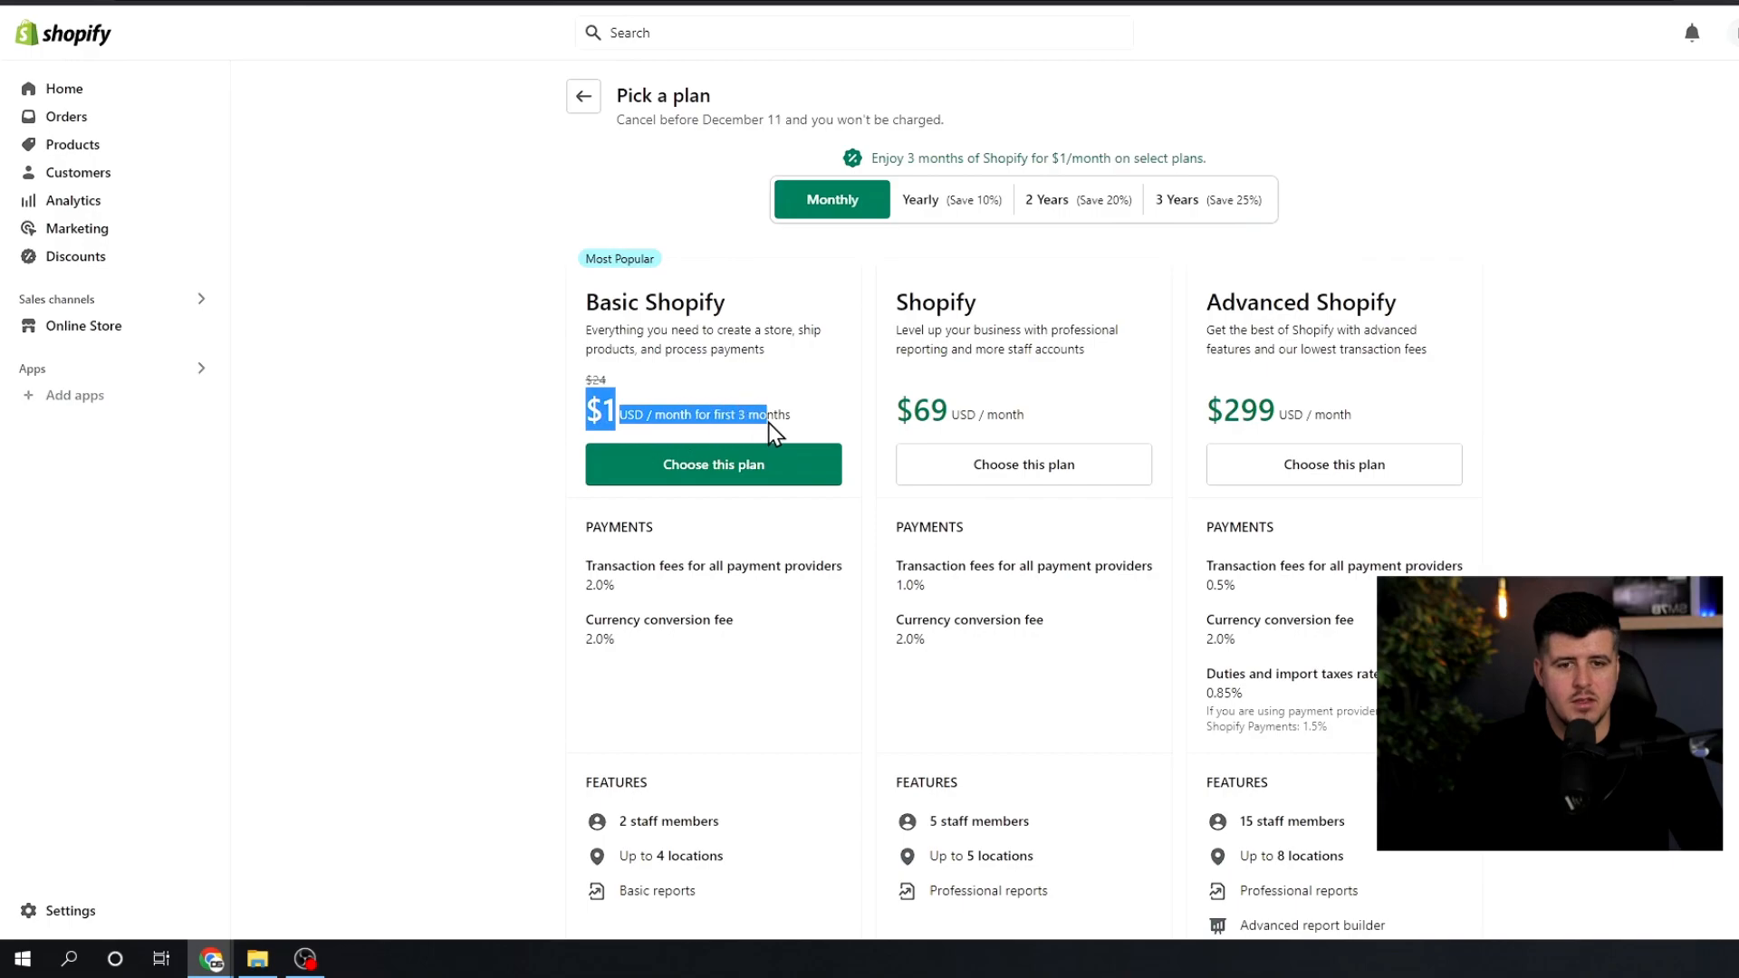
pyautogui.click(823, 426)
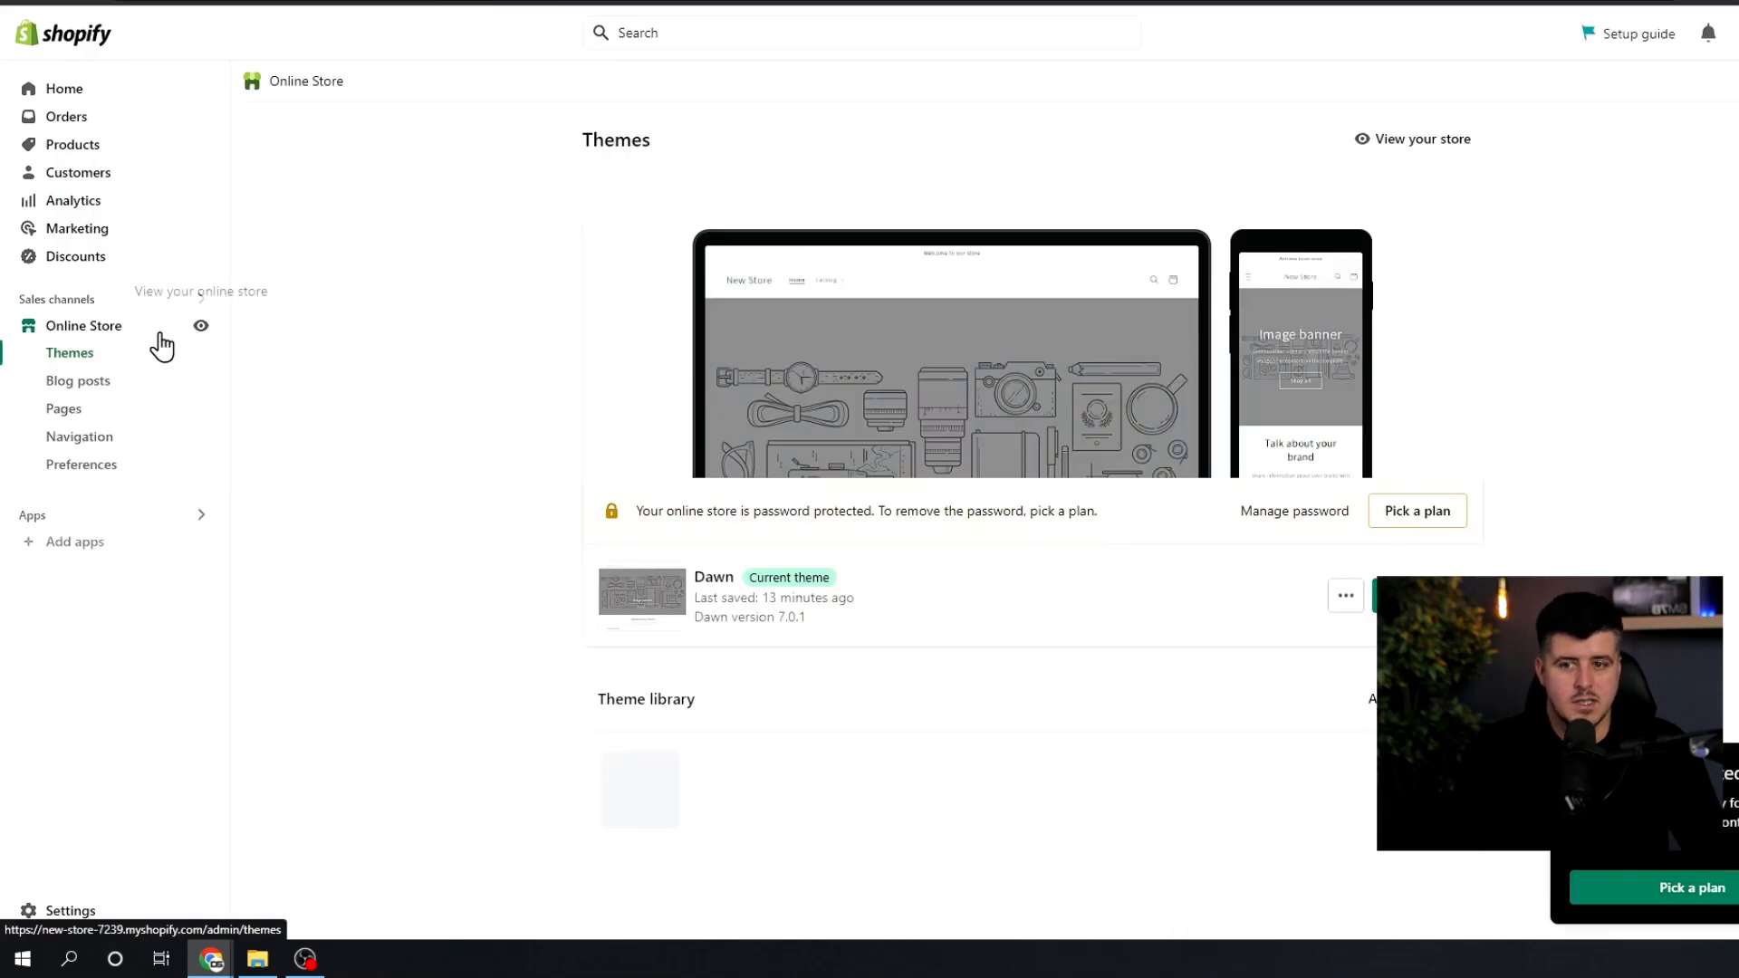
# Step: Open the Online Store preferences and examine the password protection section
pyautogui.click(98, 464)
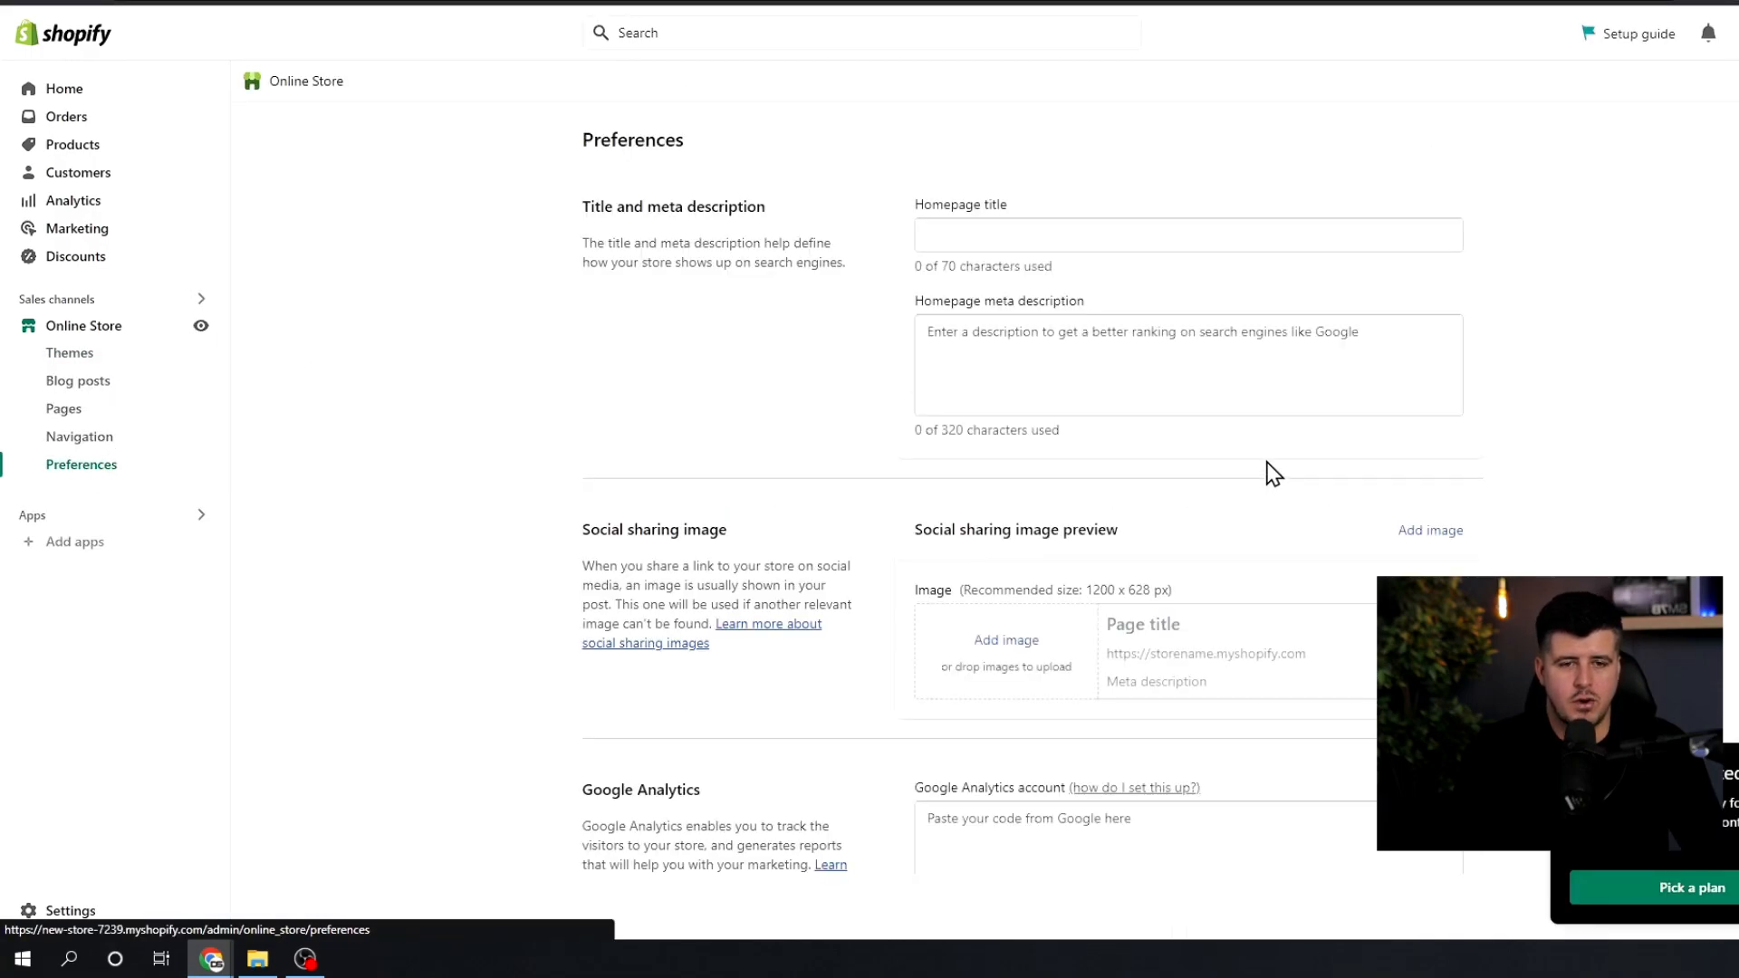
pyautogui.scroll(-15, 1051, 543)
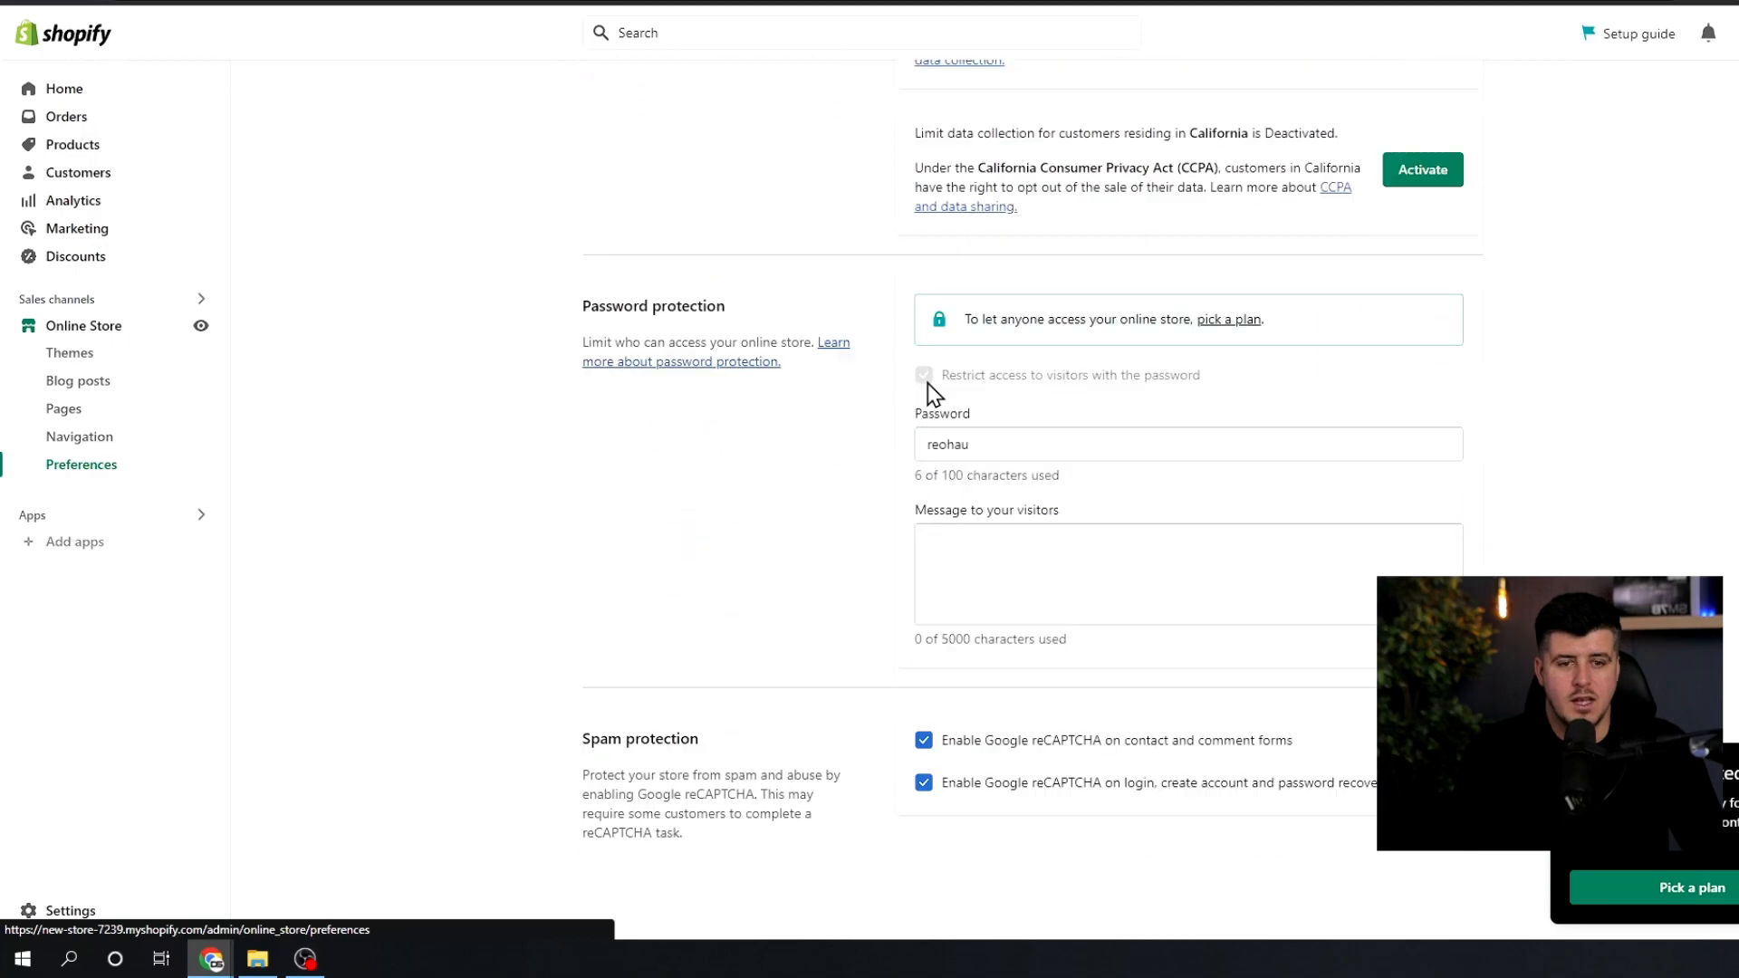